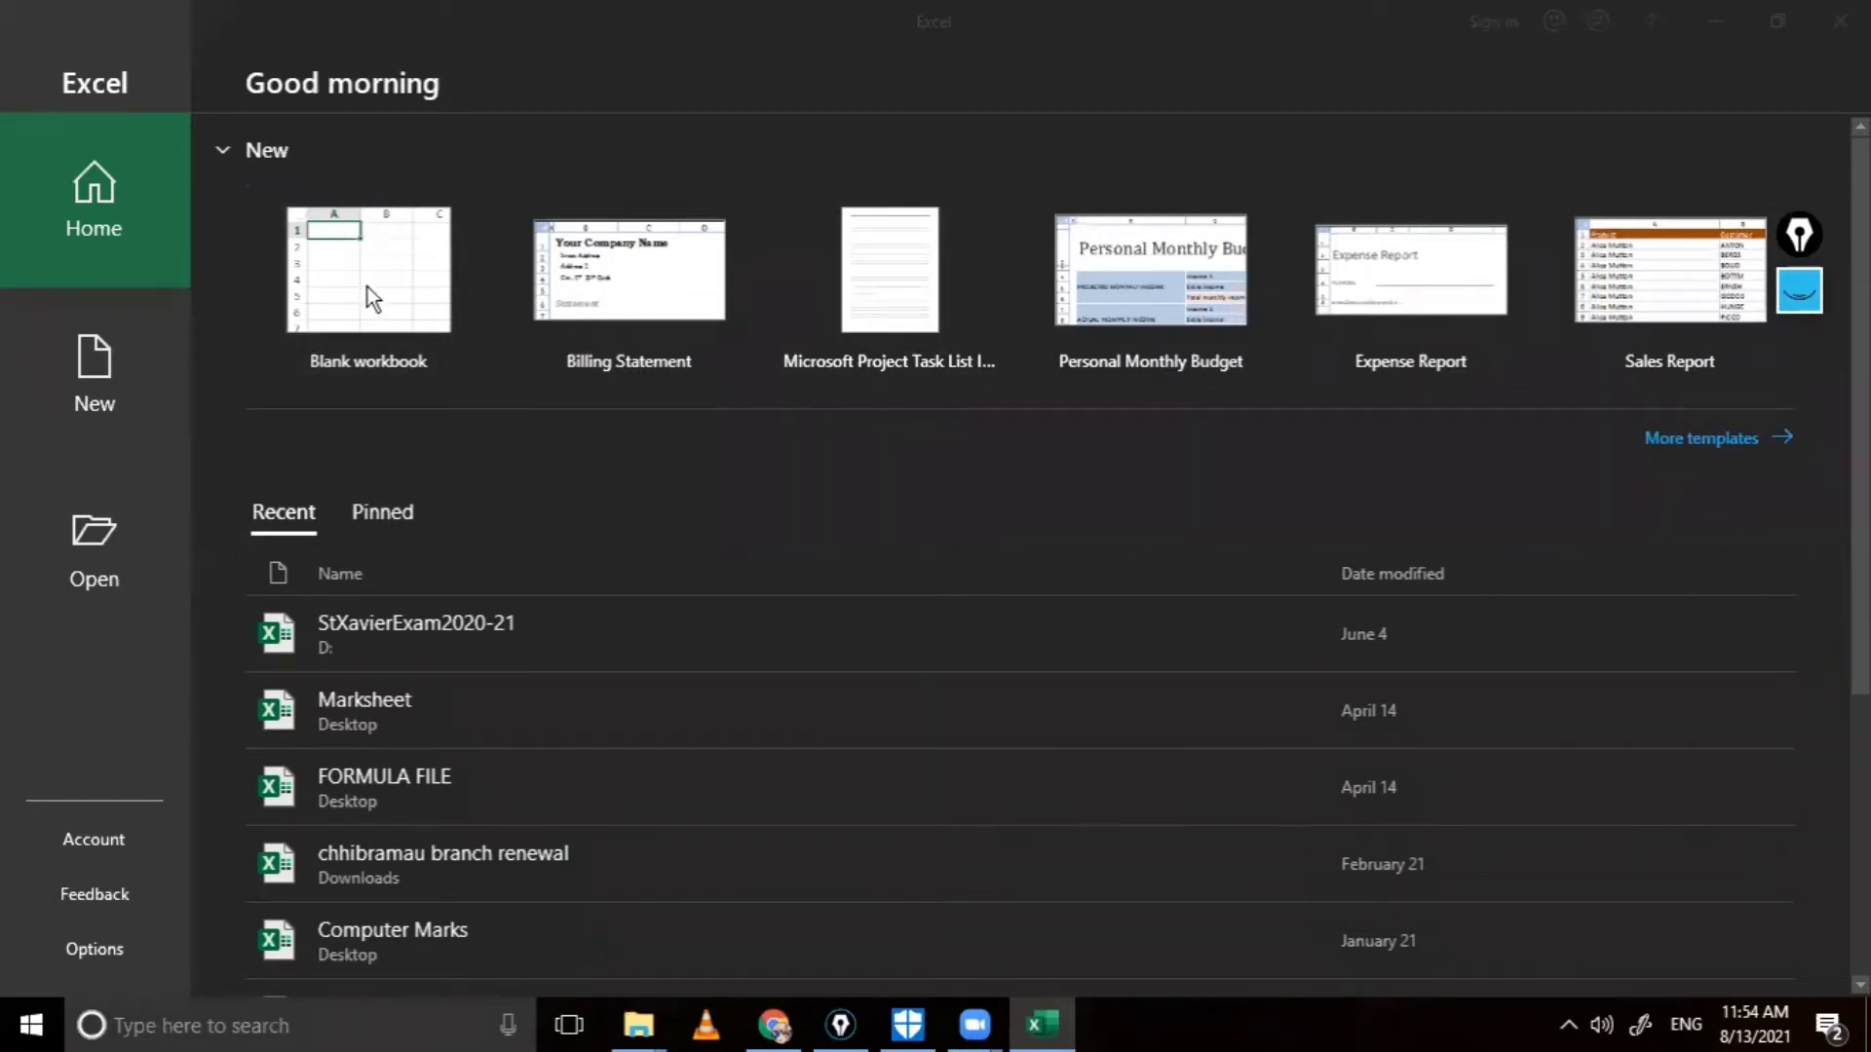
Step: Create a new blank workbook (Book1) from the Excel start screen
key("shift+Tab")
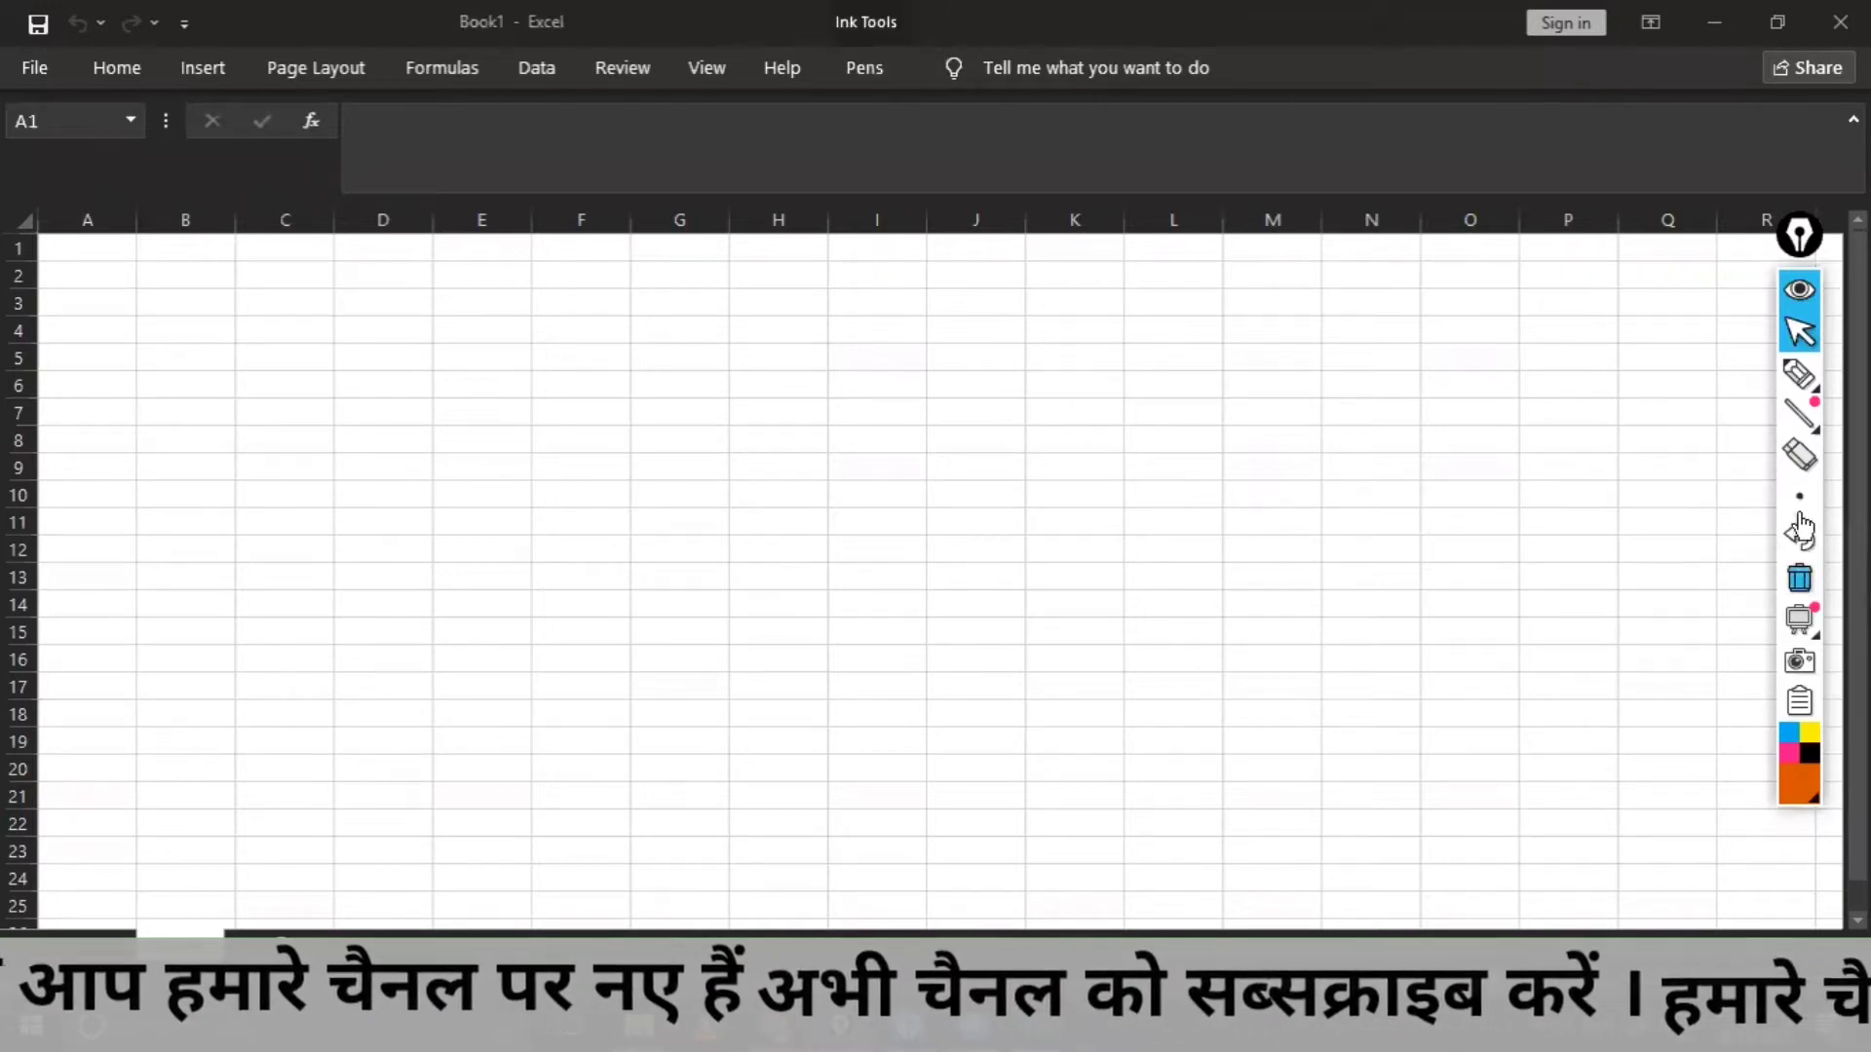
Step: Circle the Home tab with an orange freehand ink annotation
left_click(1799, 416)
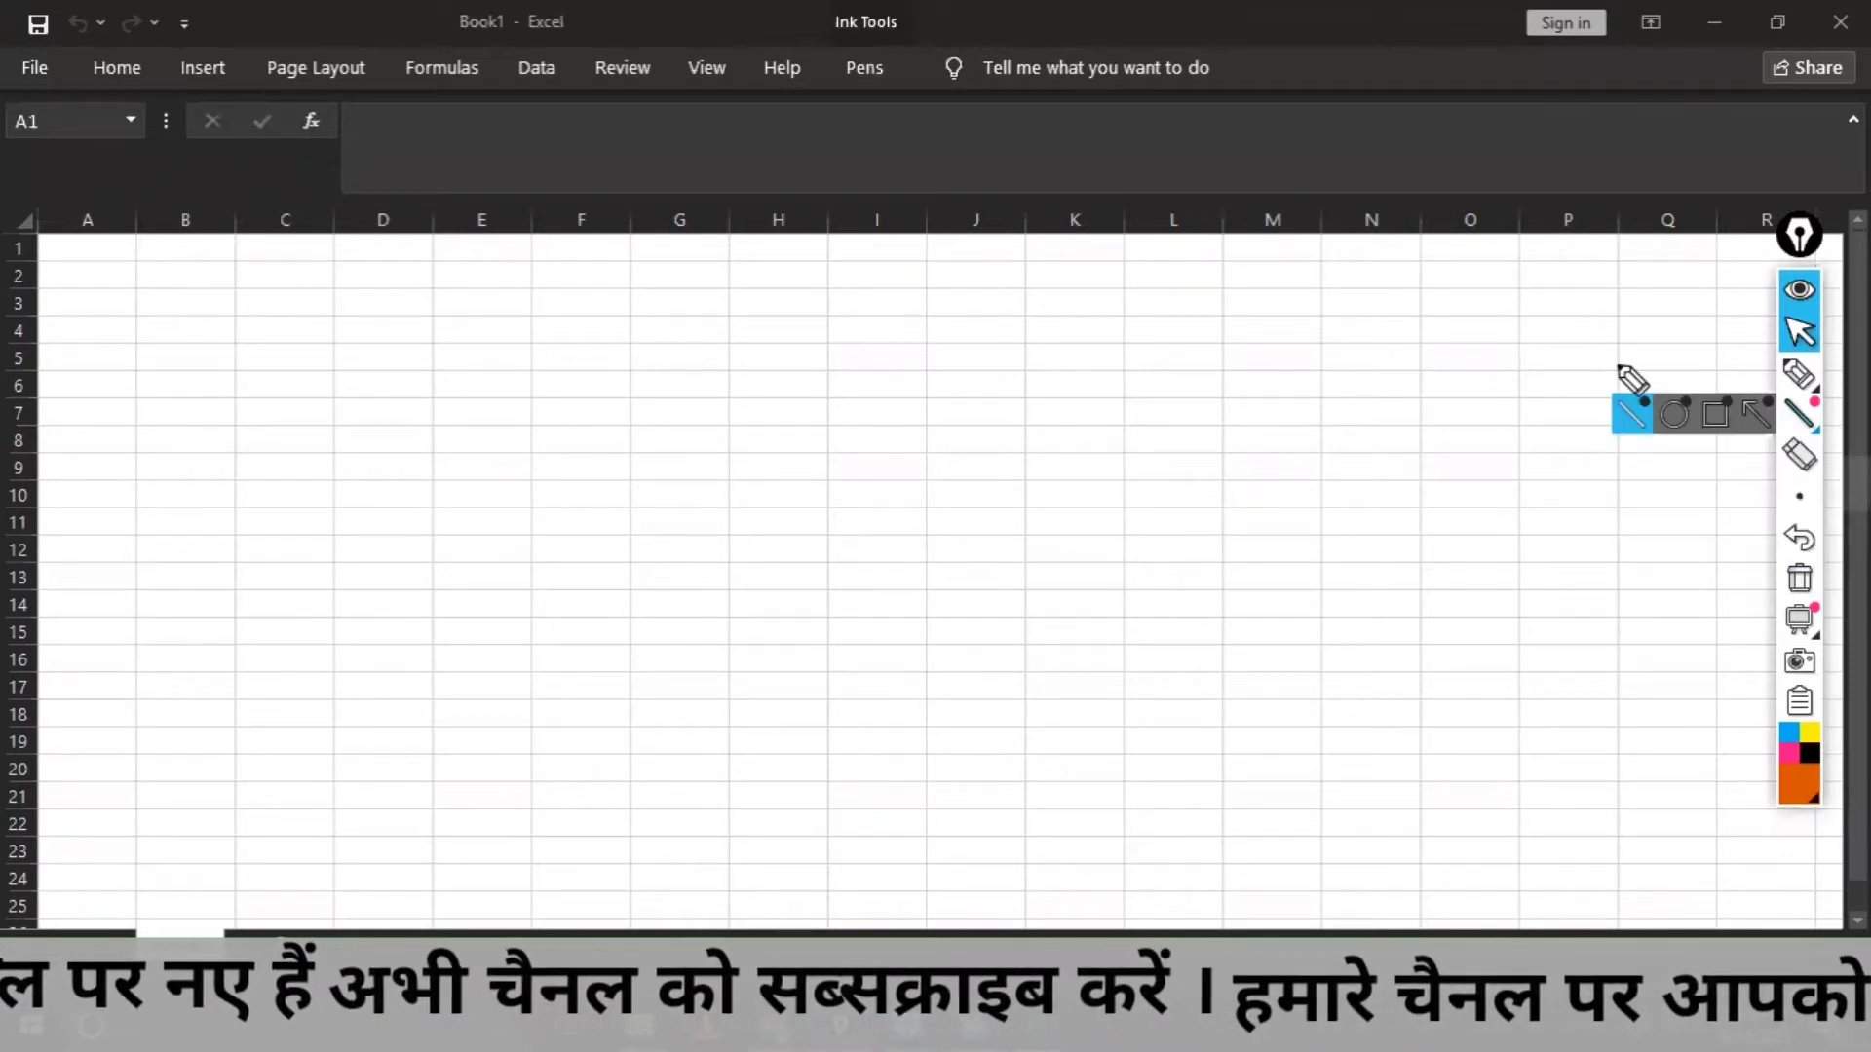
left_click(1799, 373)
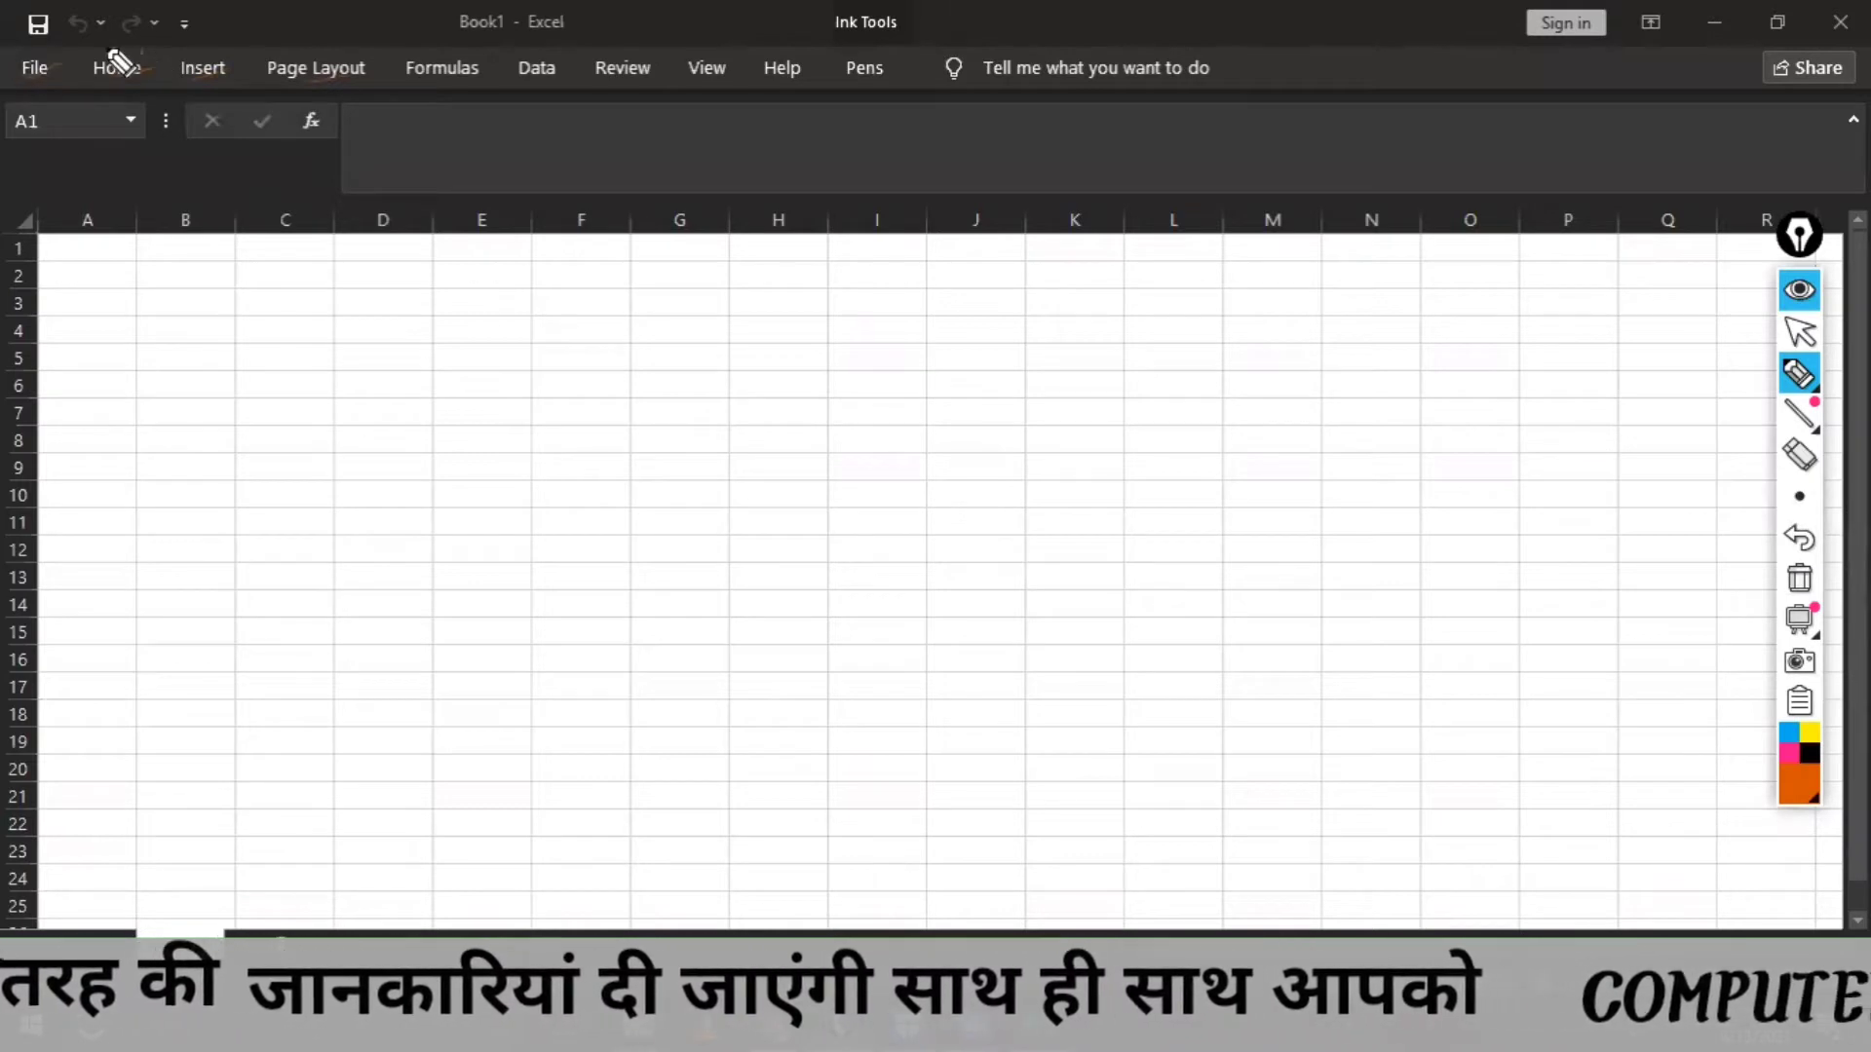
left_click_drag(113, 55, 146, 51)
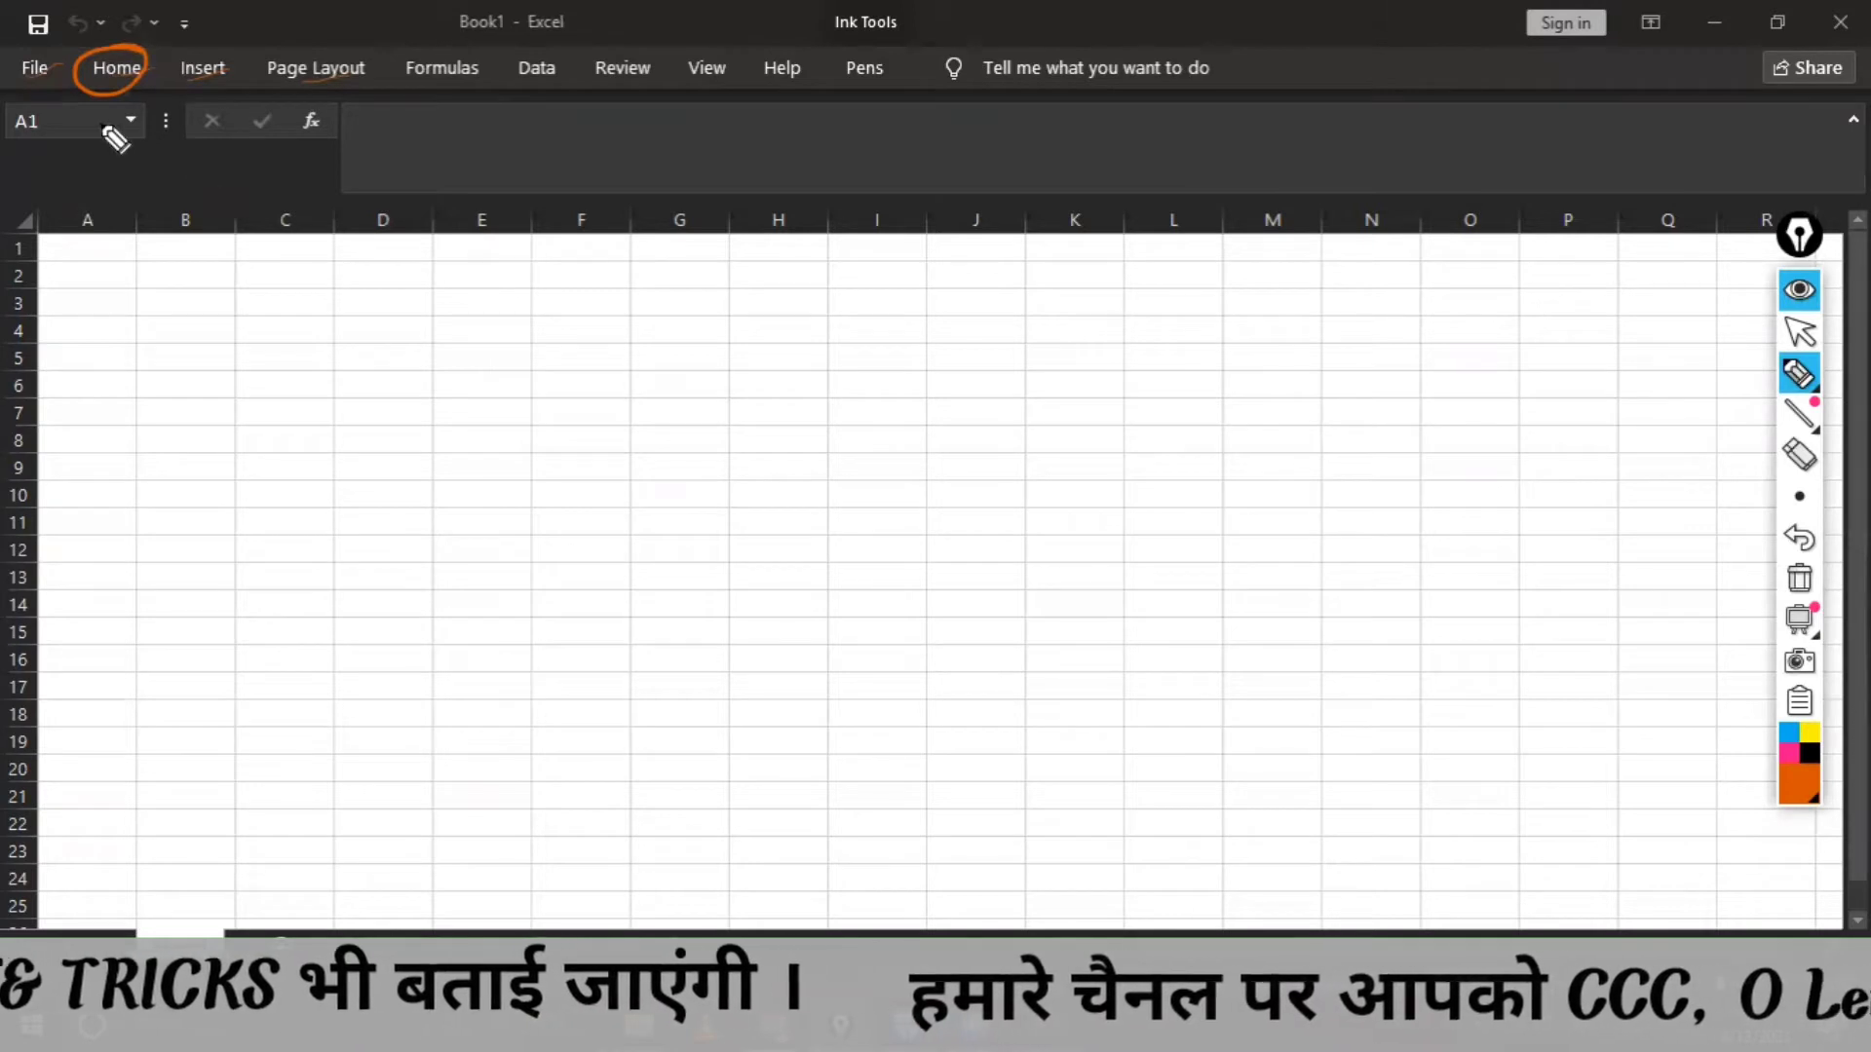
left_click(1800, 331)
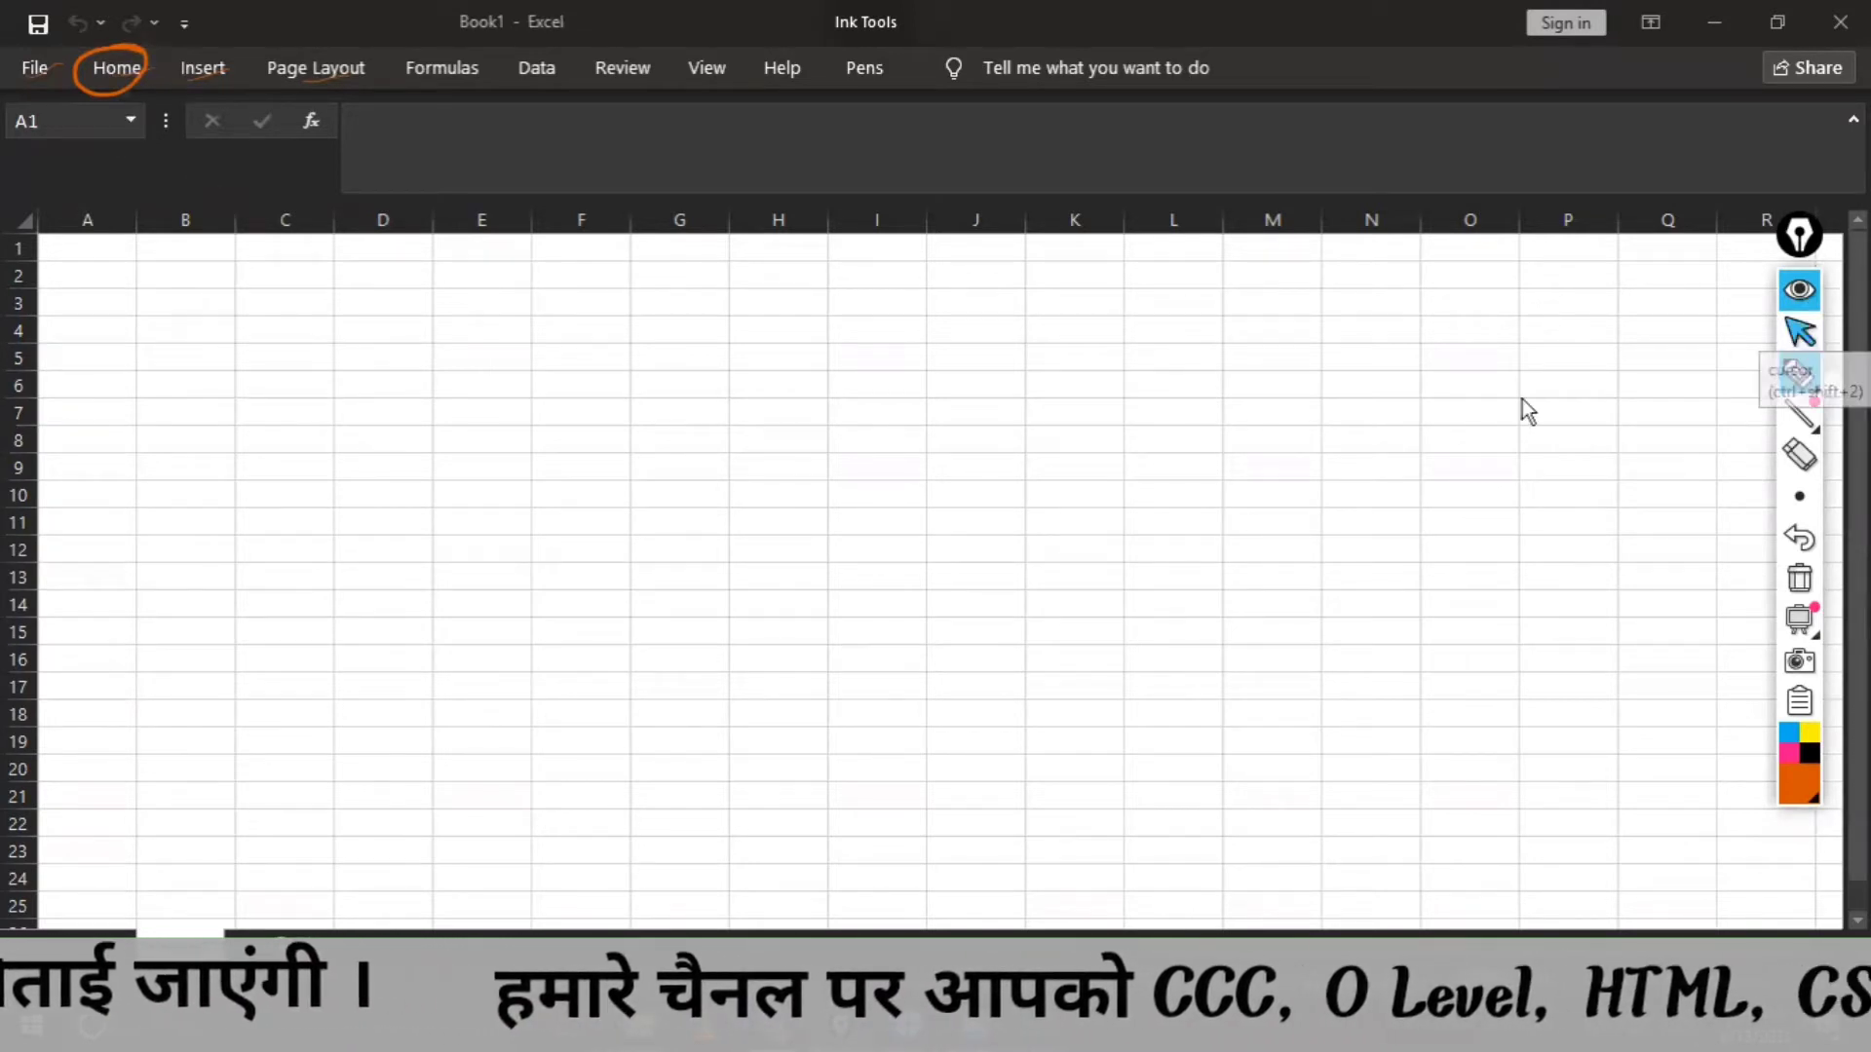
Step: Return to the workbook and expand the Home ribbon commands
left_click(125, 70)
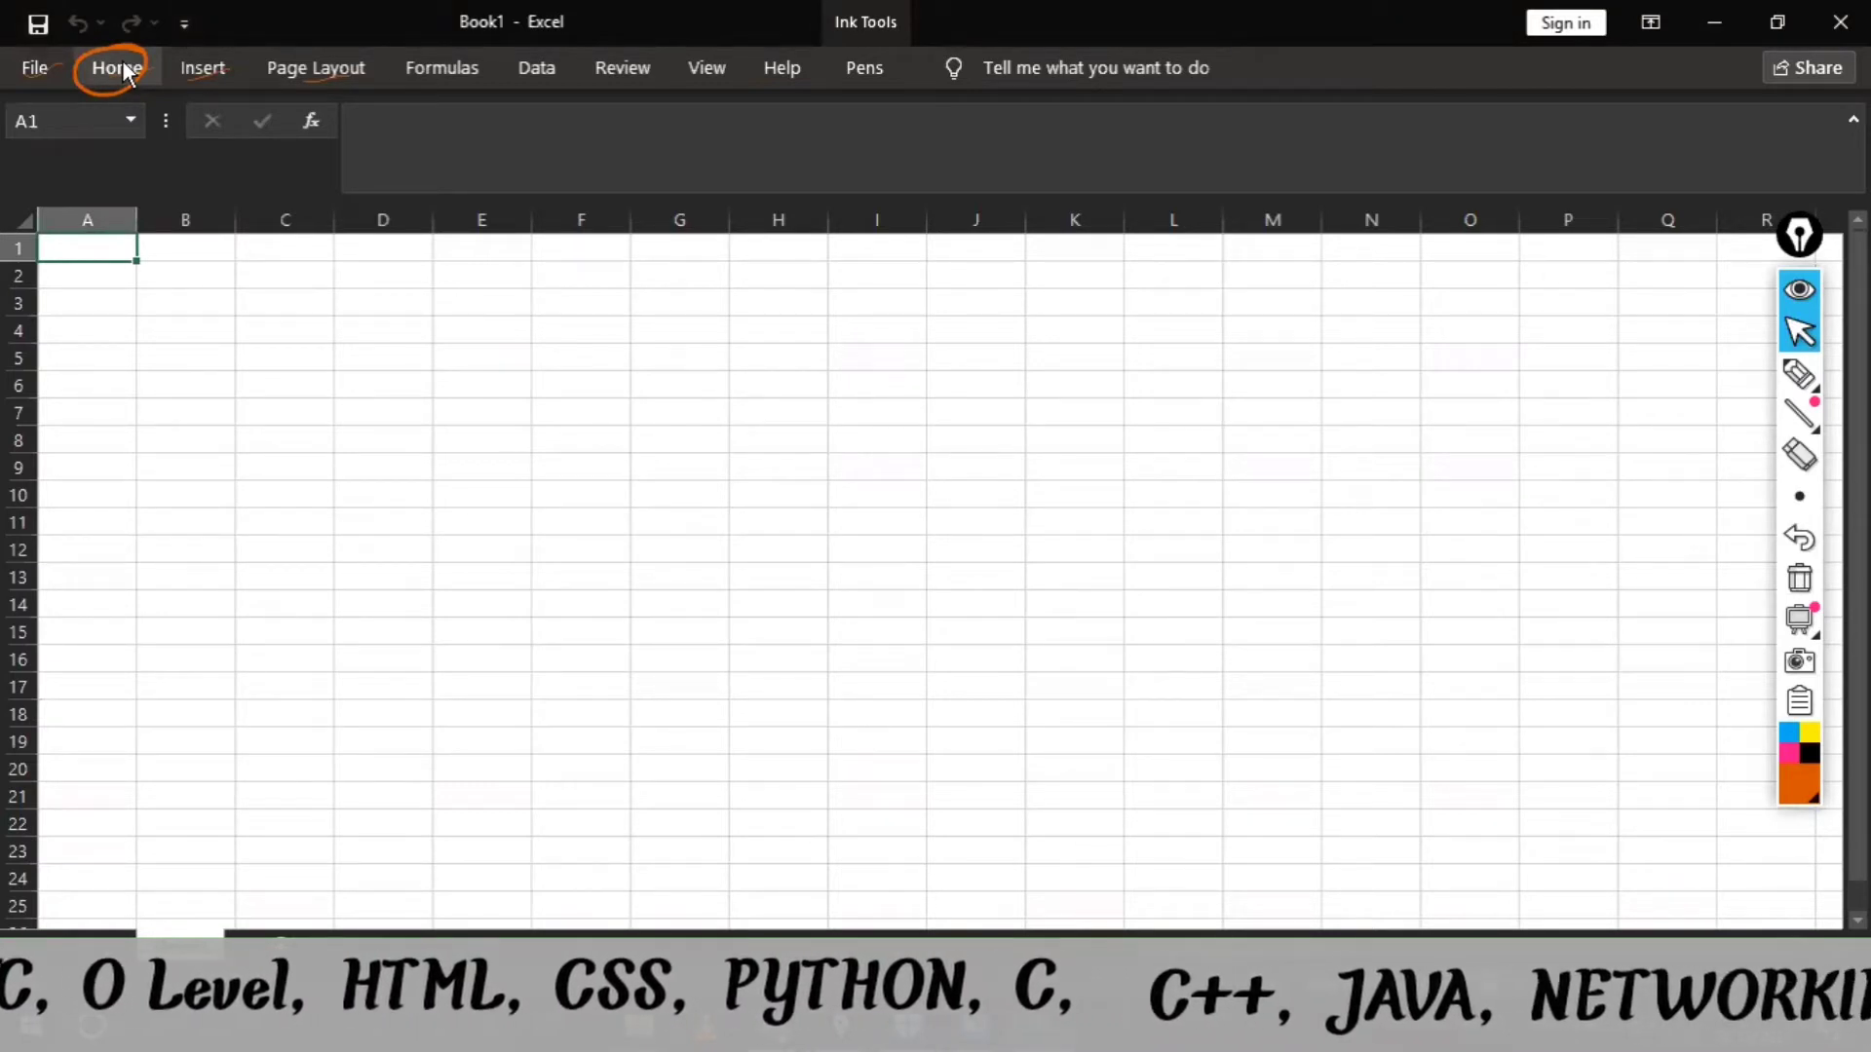
left_click(125, 70)
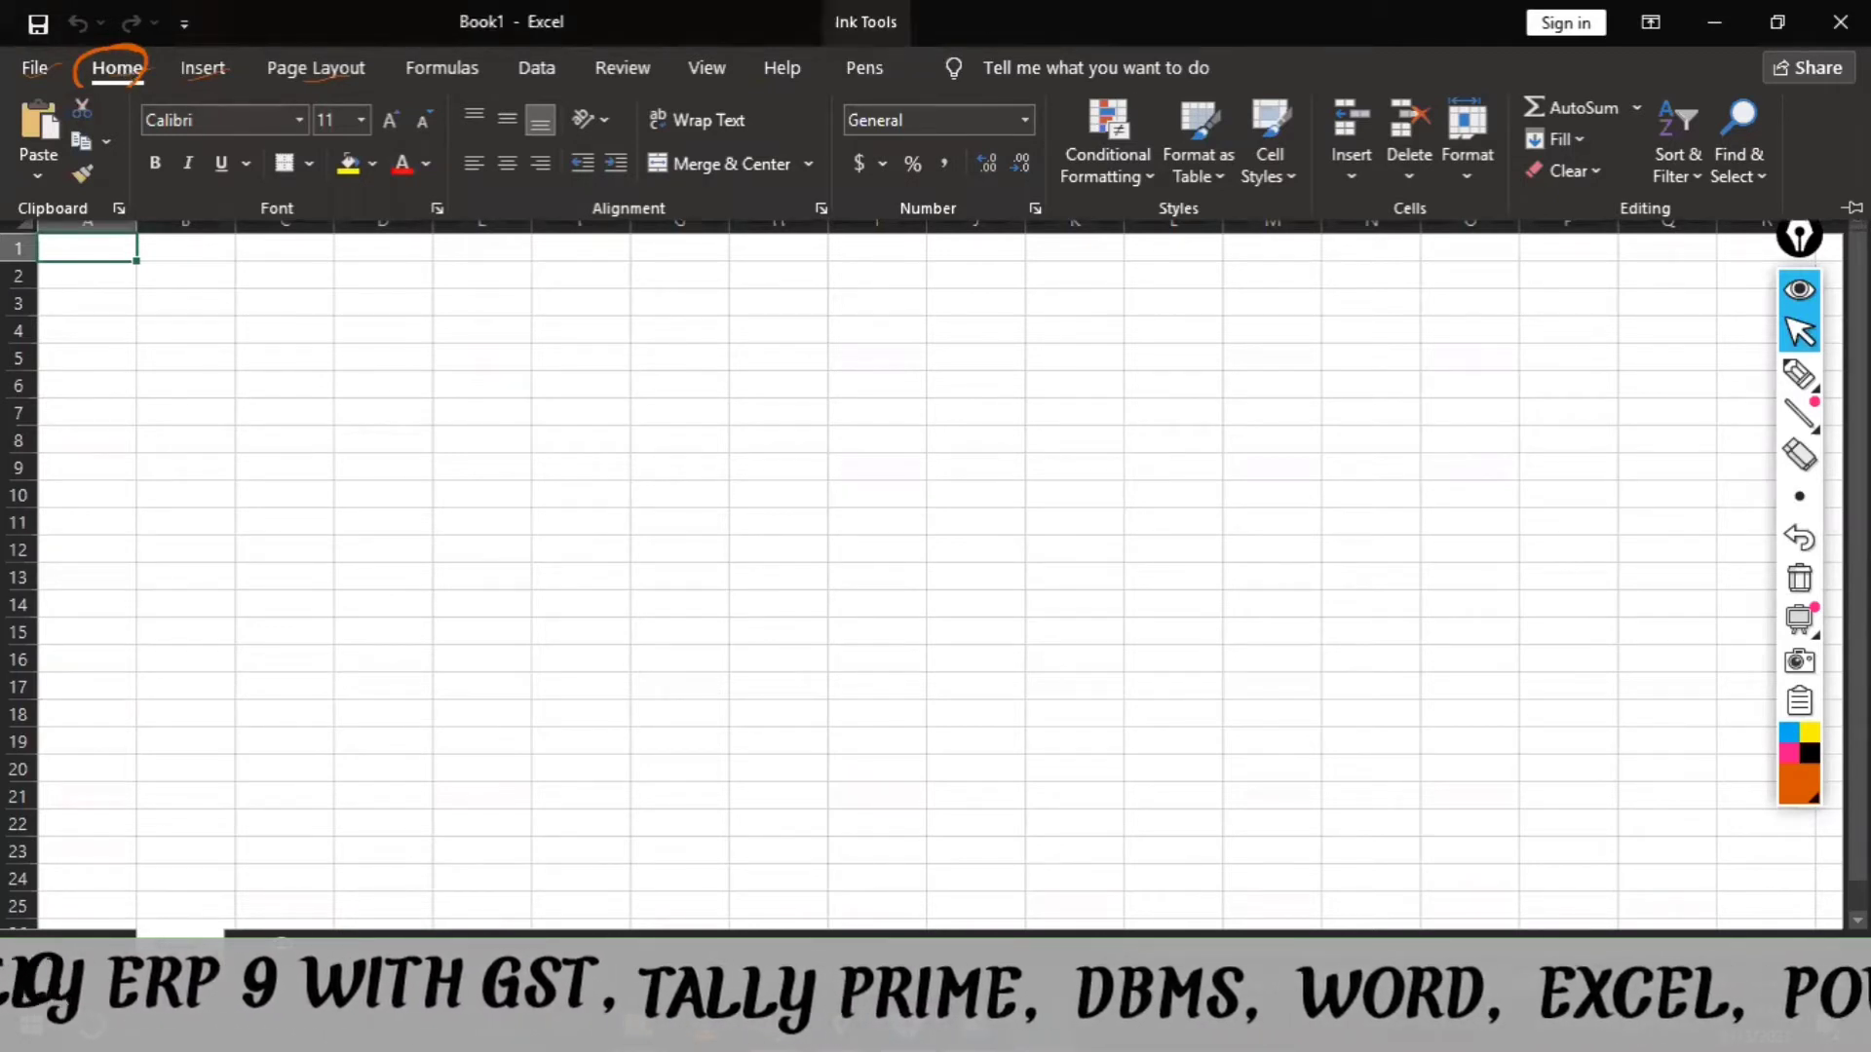
left_click(1808, 779)
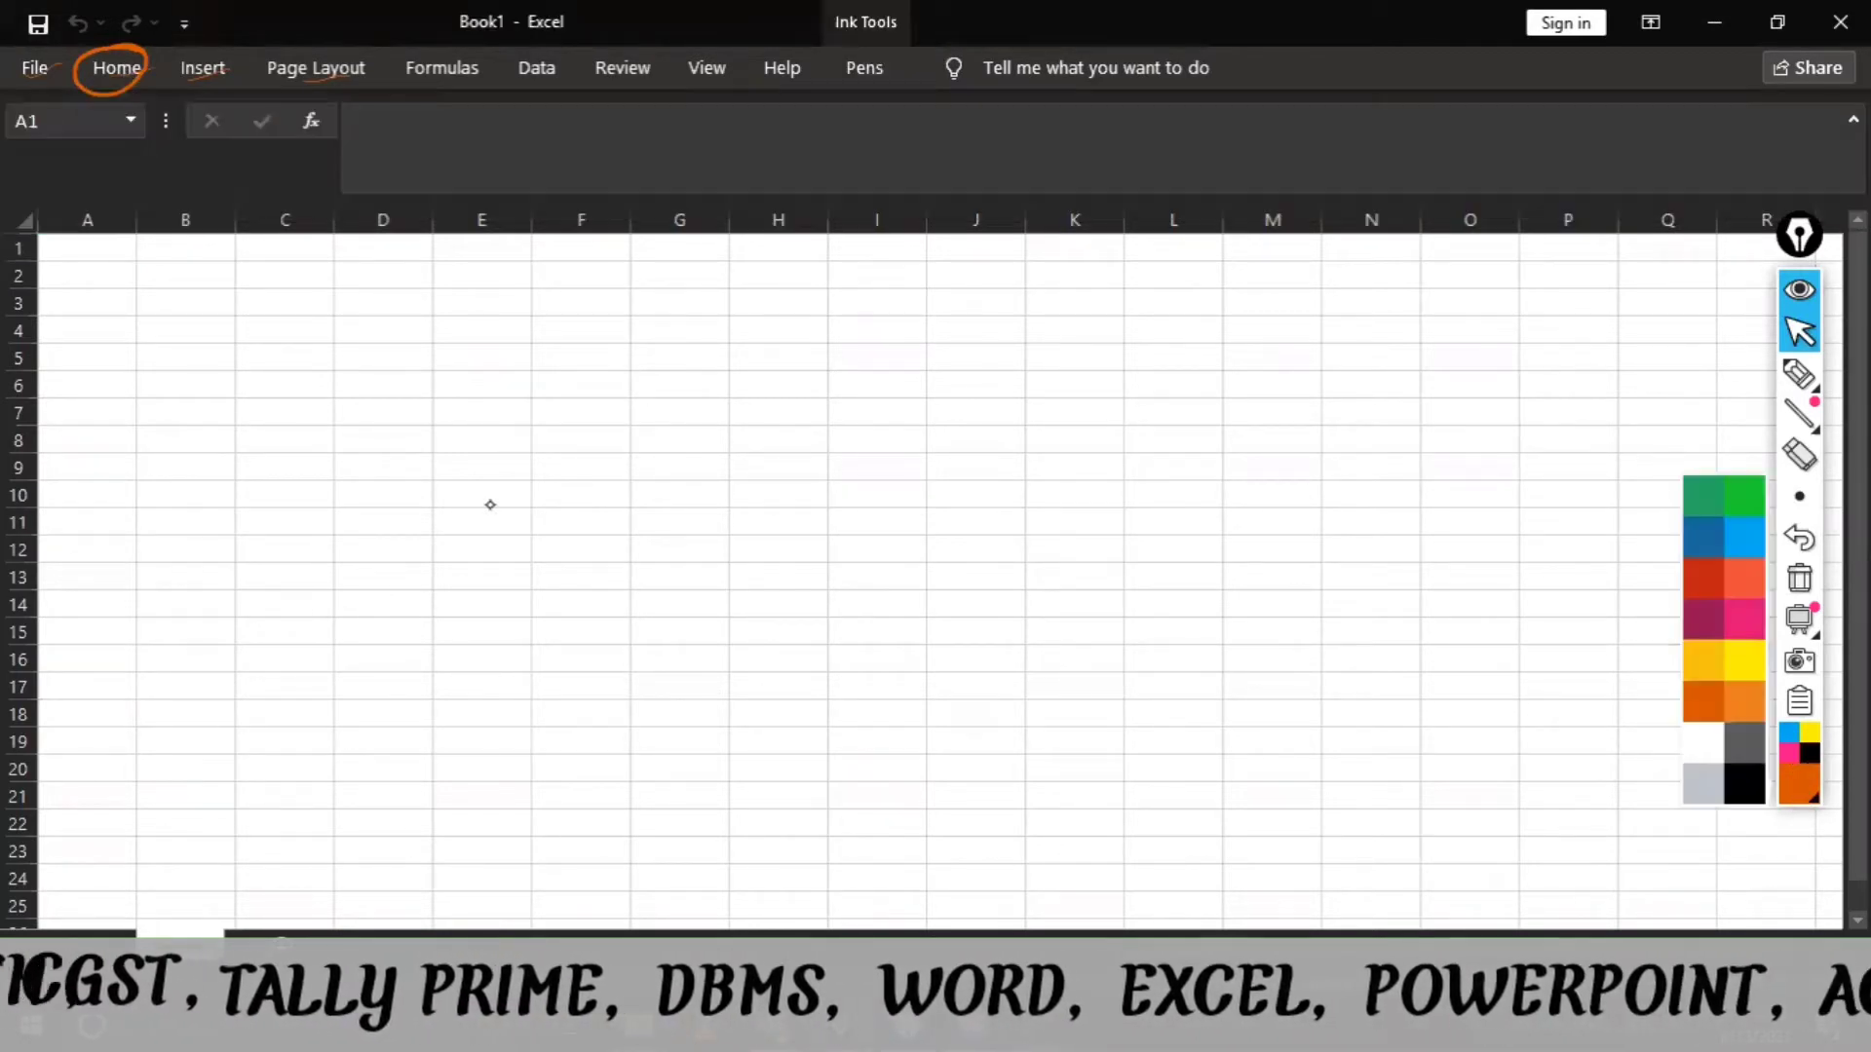
left_click(129, 82)
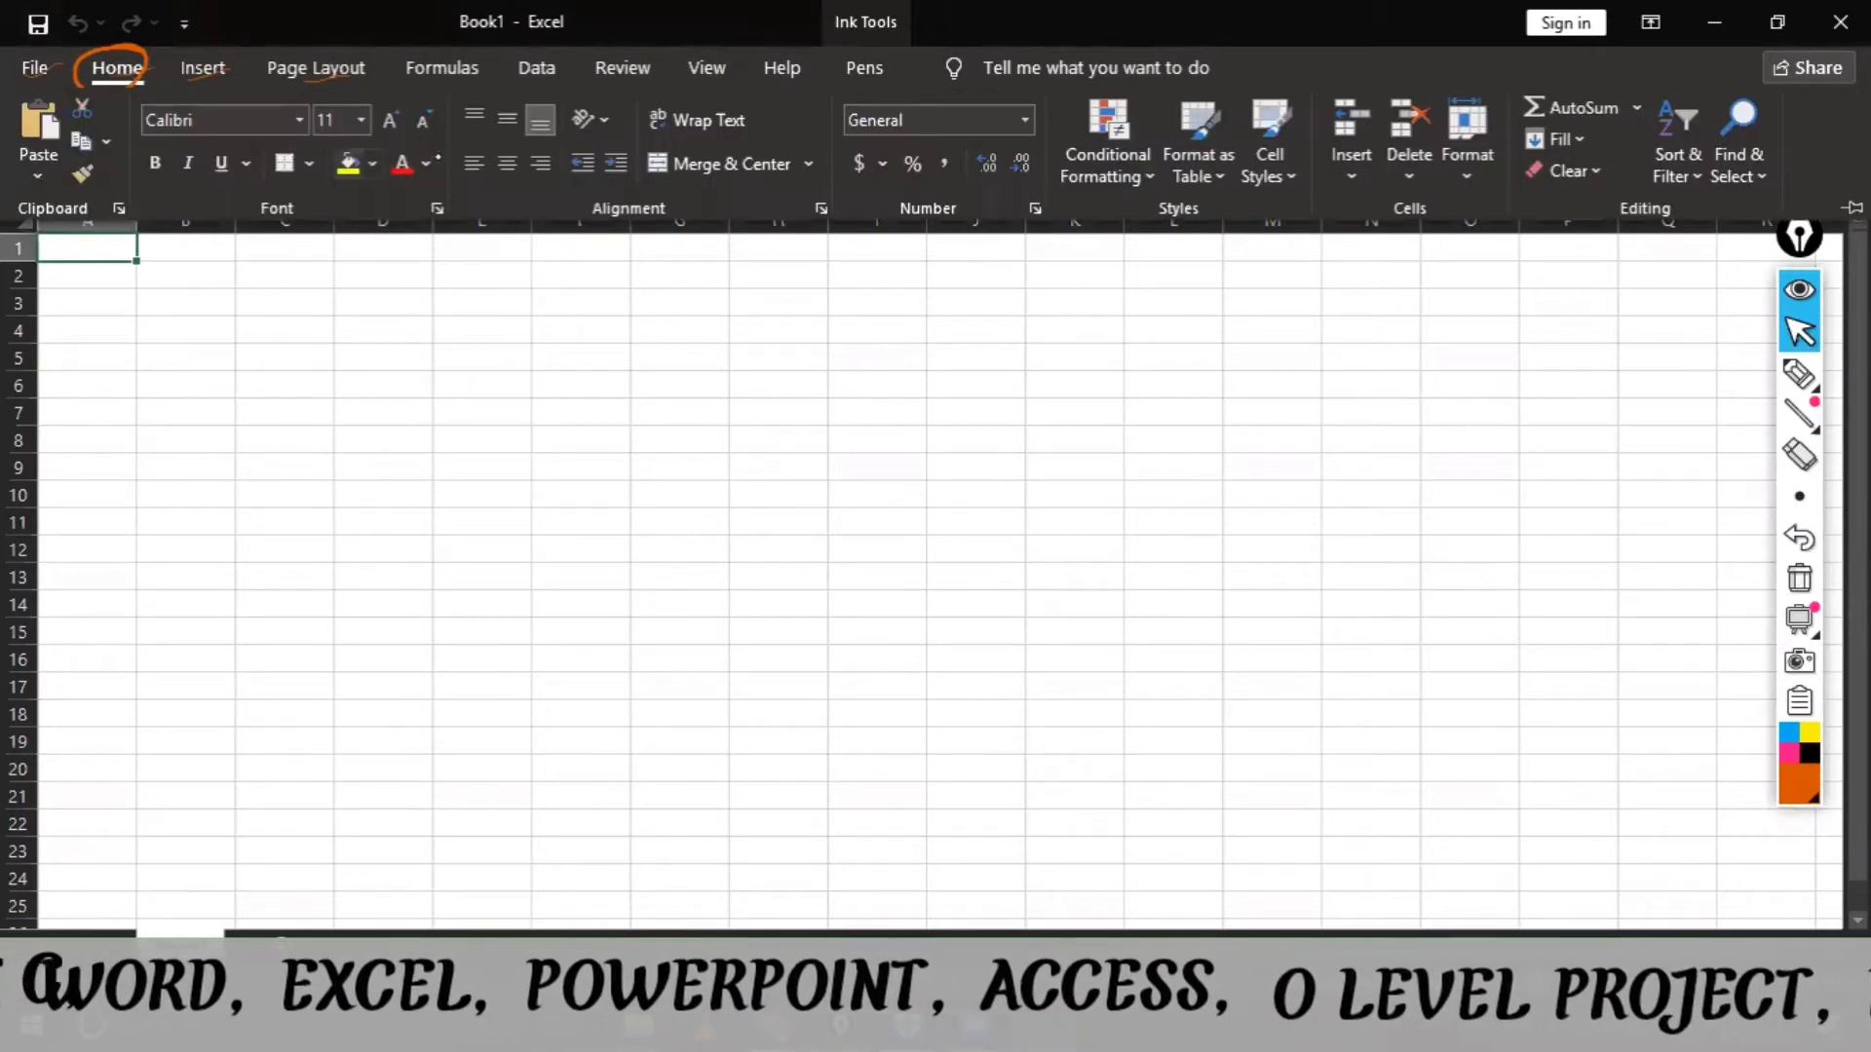
left_click(1800, 374)
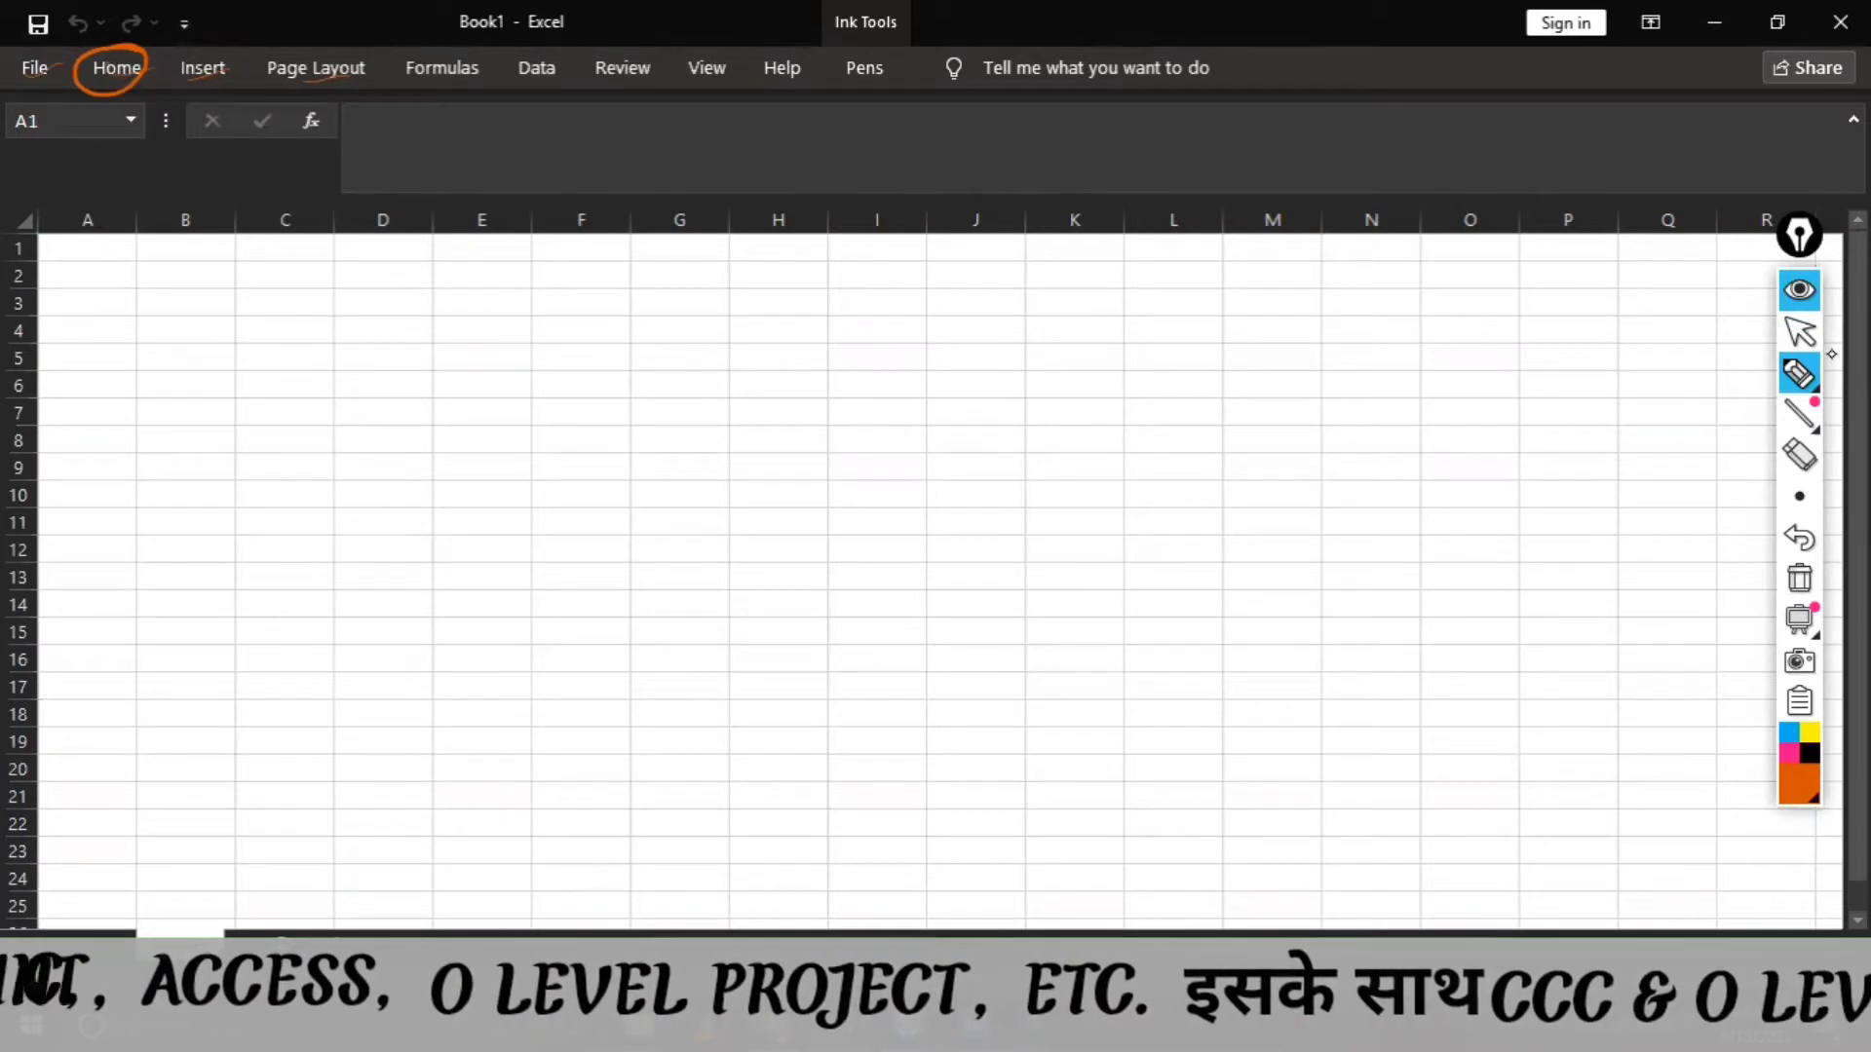
left_click(1797, 337)
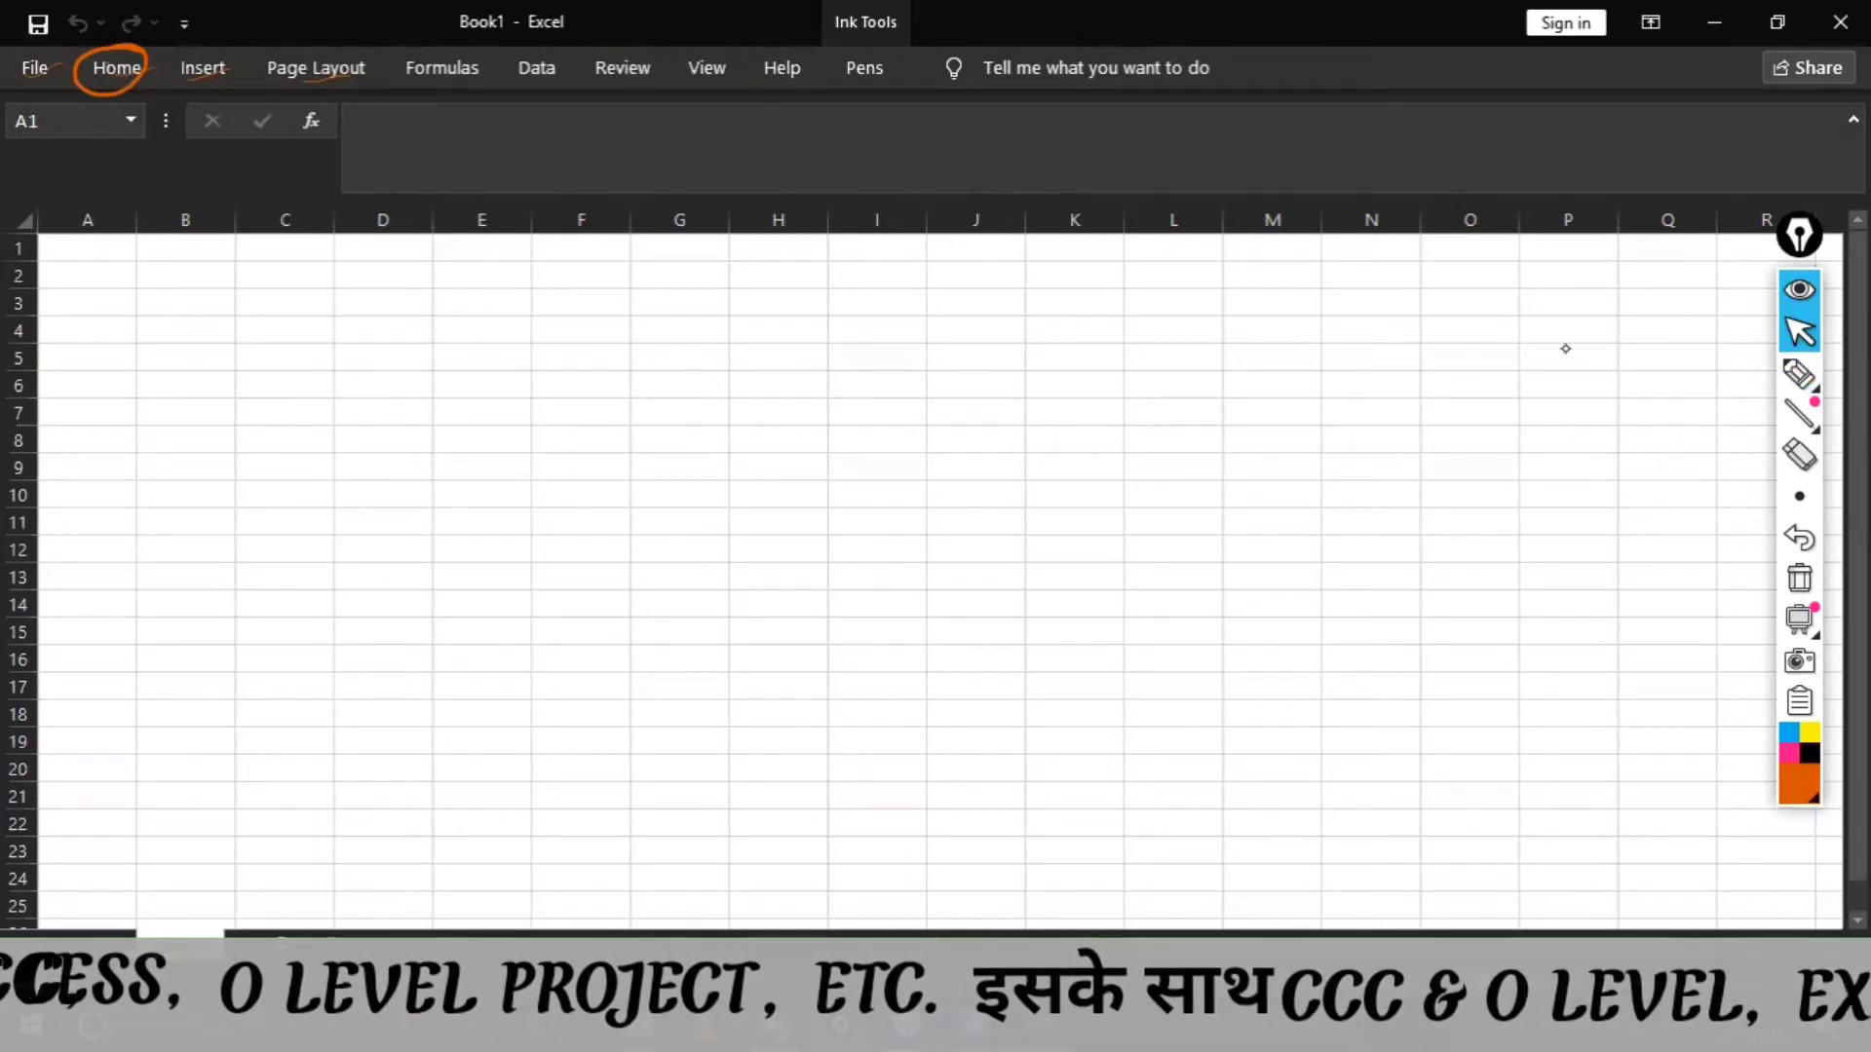
left_click(115, 68)
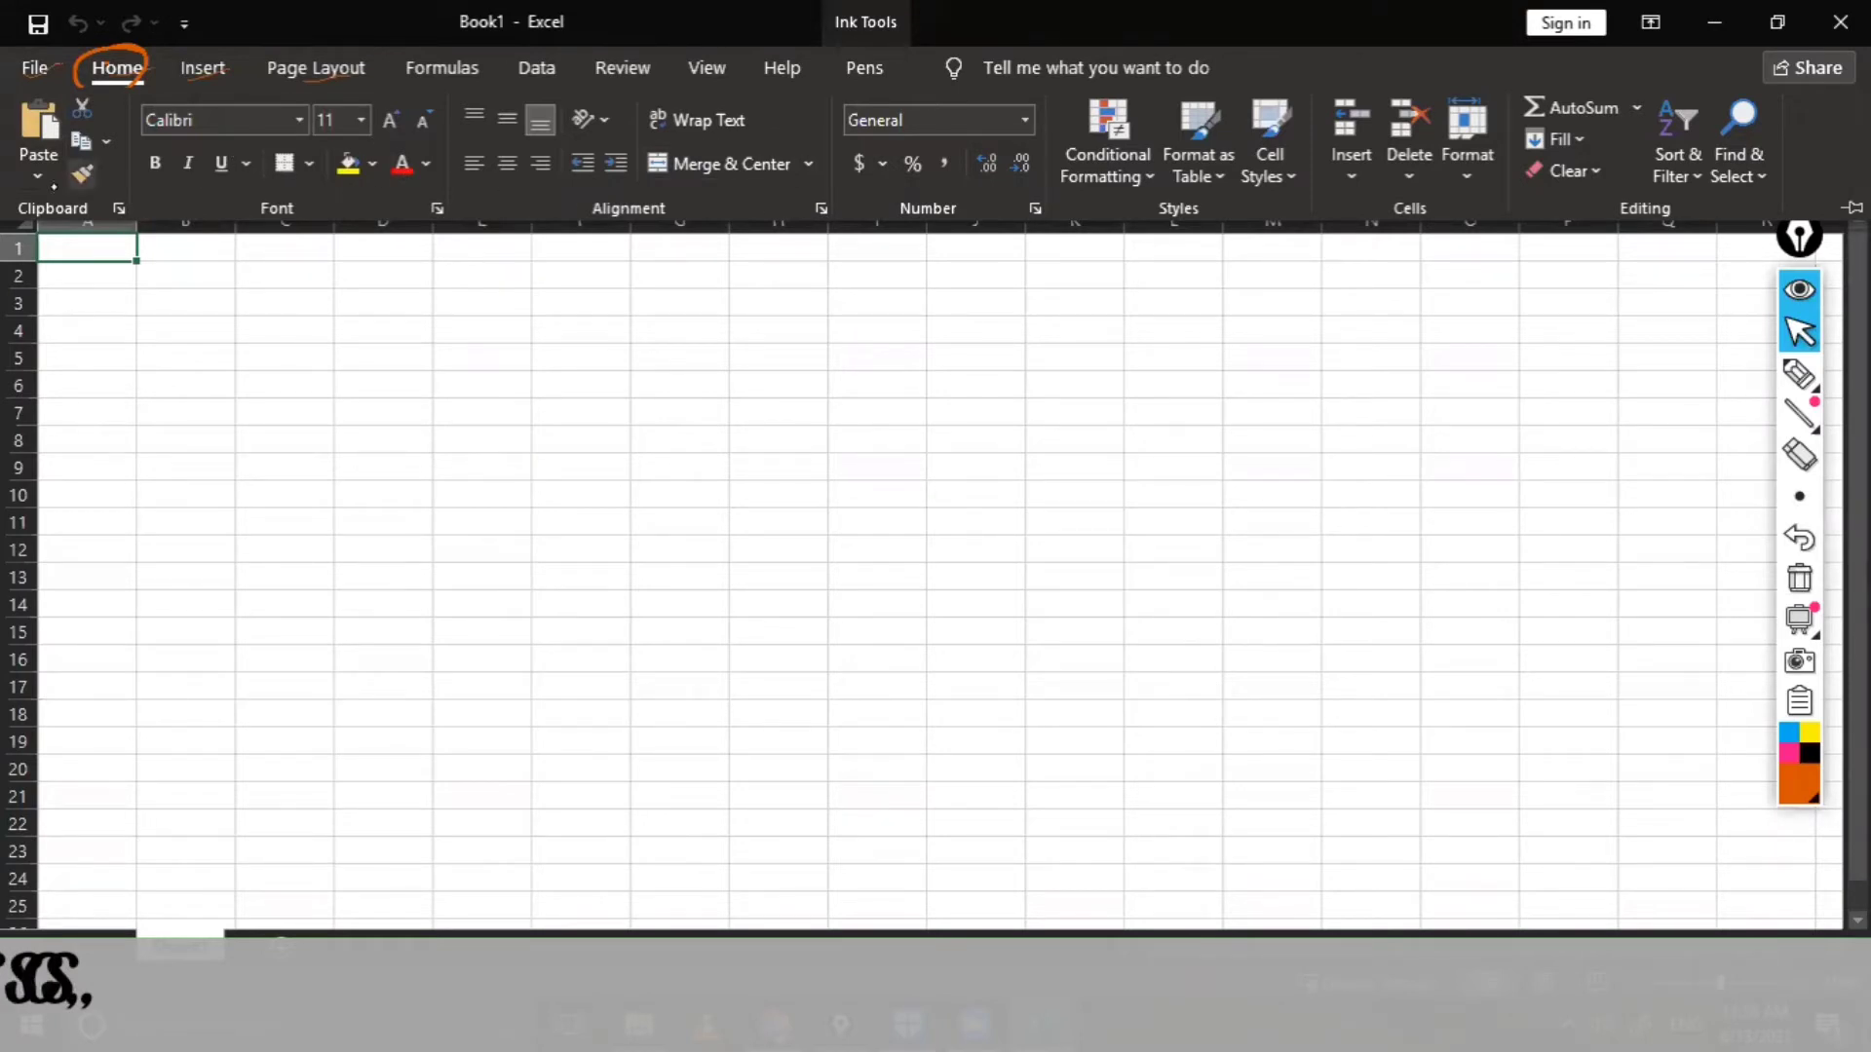
Step: Enter 12, 23 and 76 into cells E7, E8 and E9
left_click(458, 409)
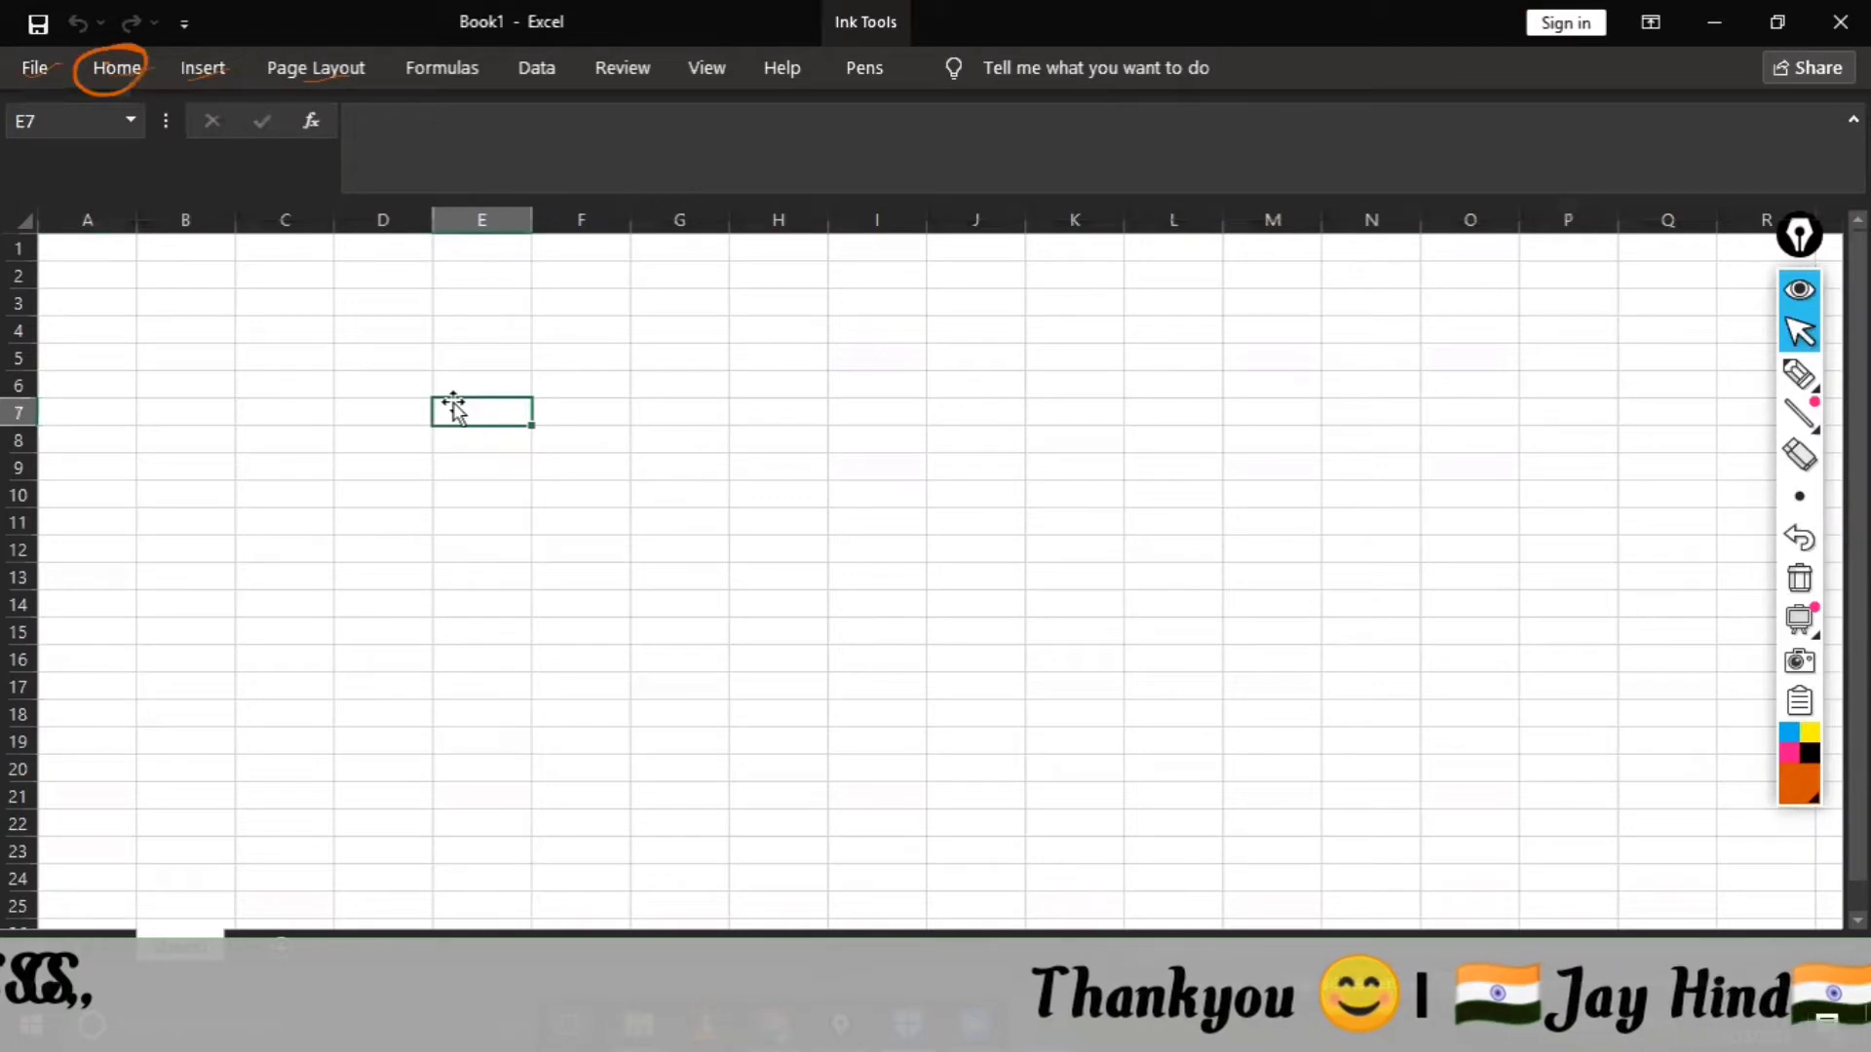
double_click(457, 406)
type("12")
key("Return")
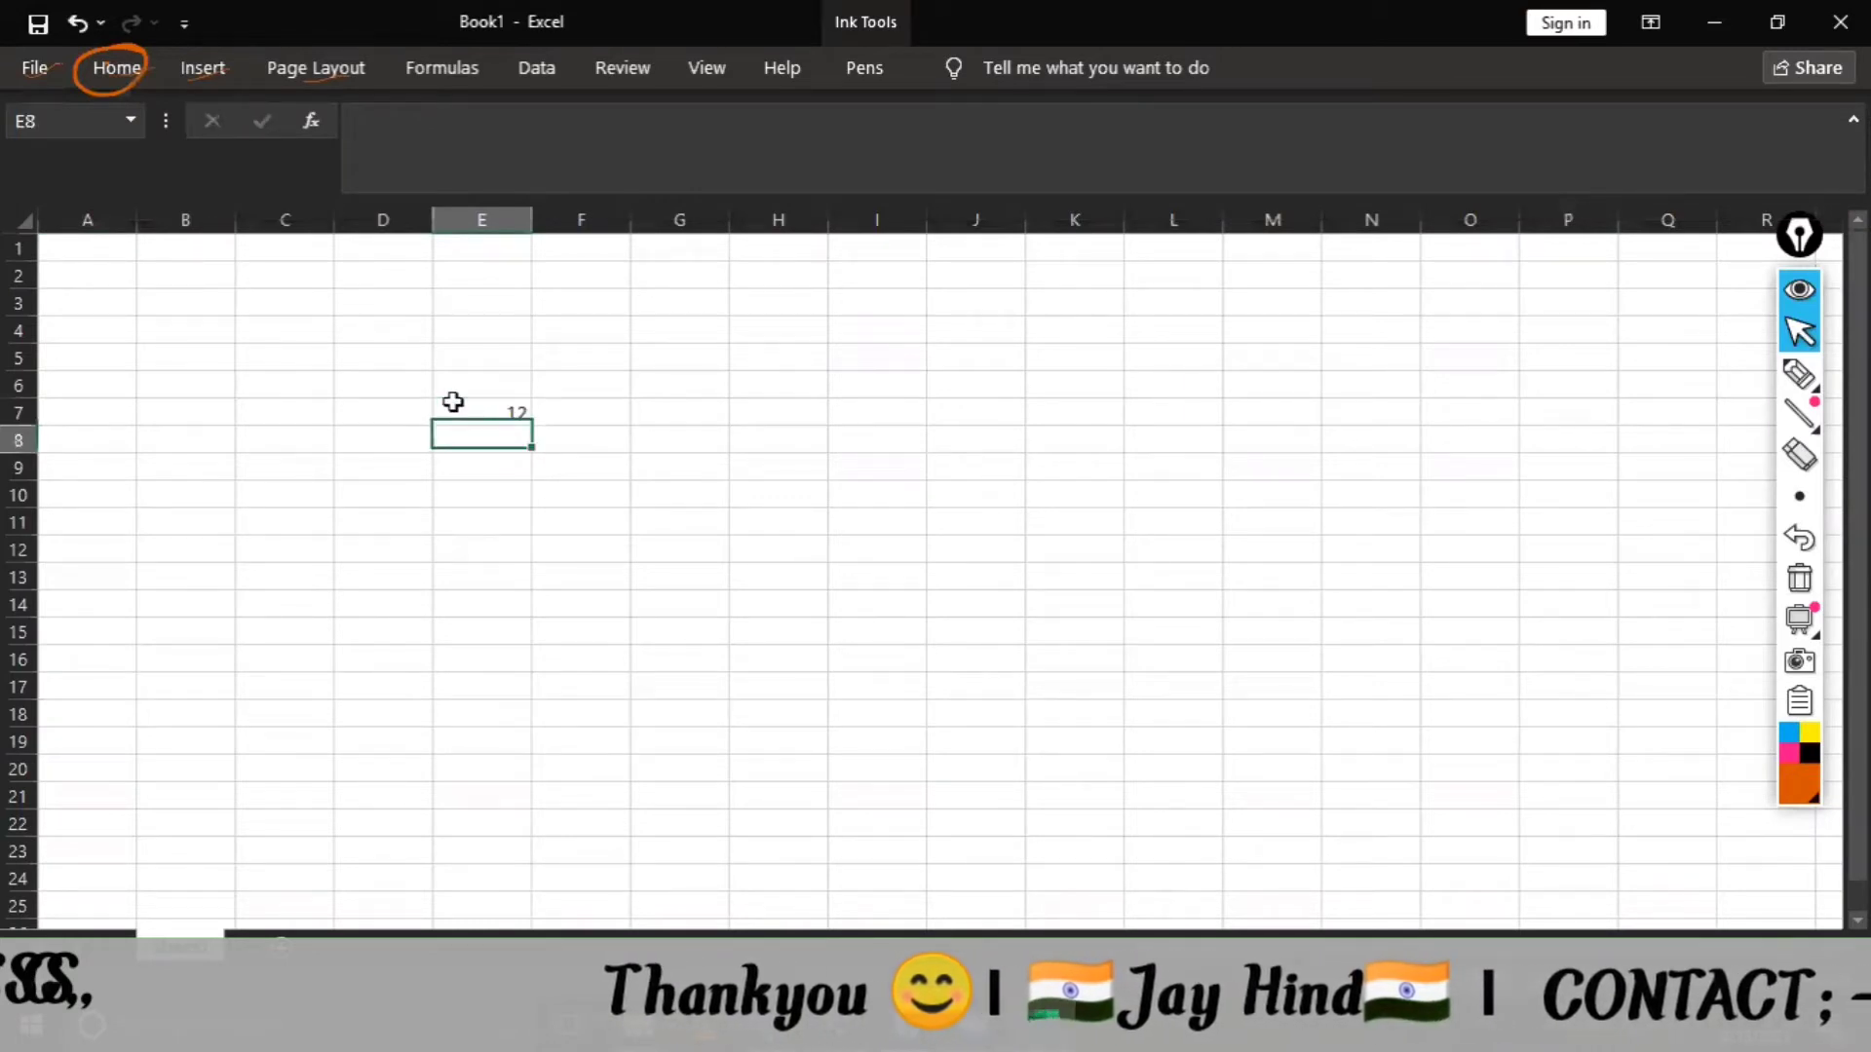
type("23")
key("Return")
type("76")
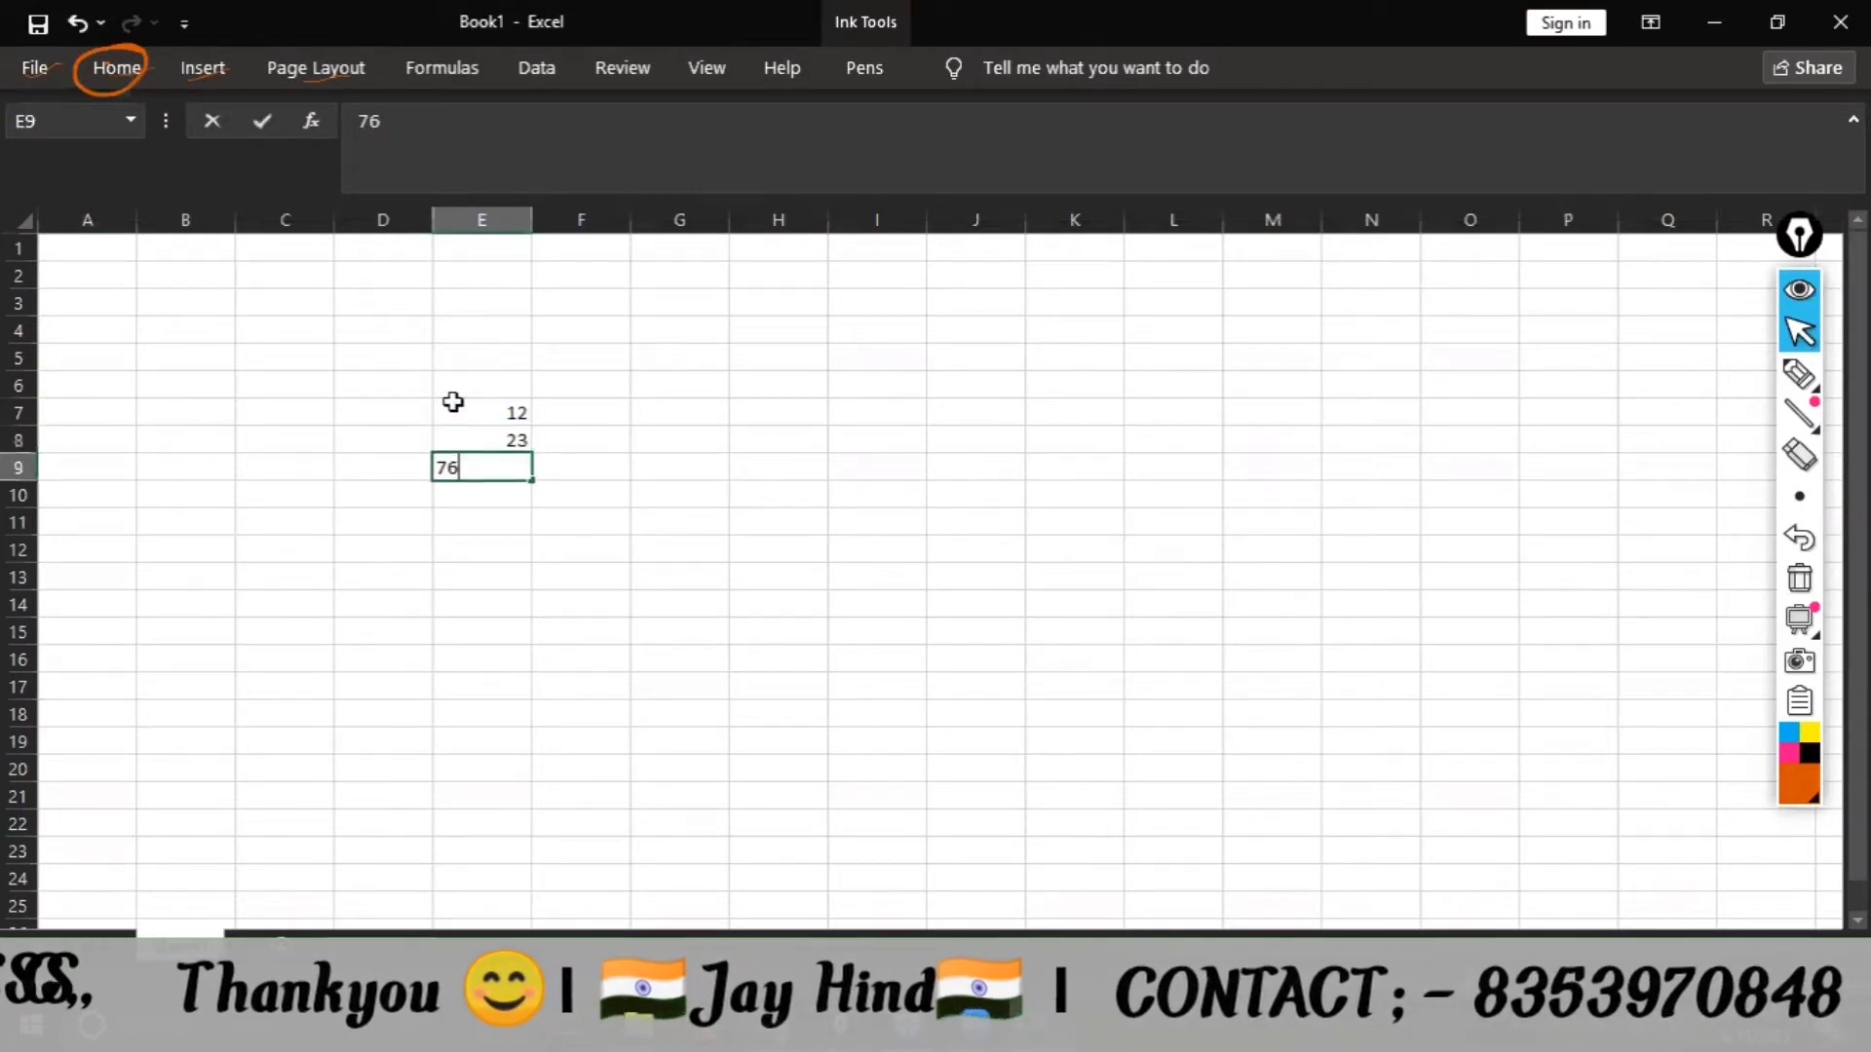
key("Return")
Step: Enter 9, 87 and 453 into E10:E12, then select E8:E12
type("9")
key("Return")
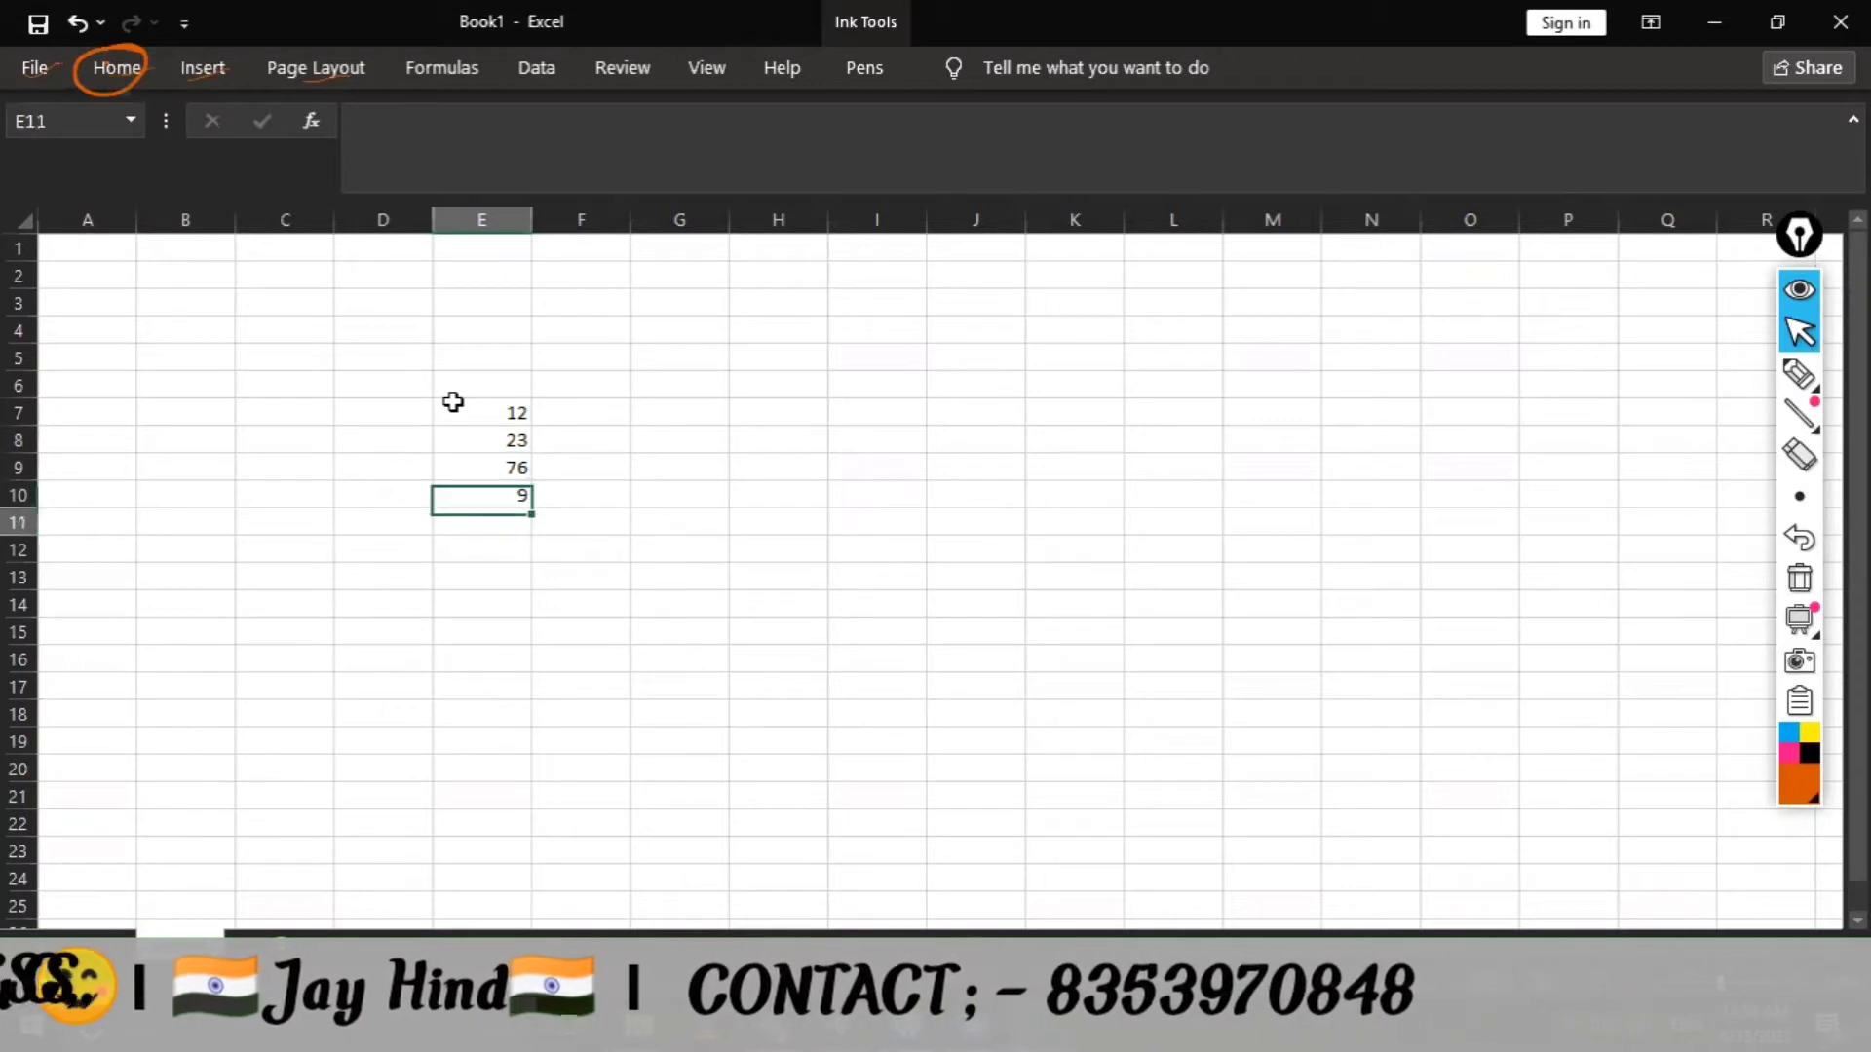
type("87")
key("Return")
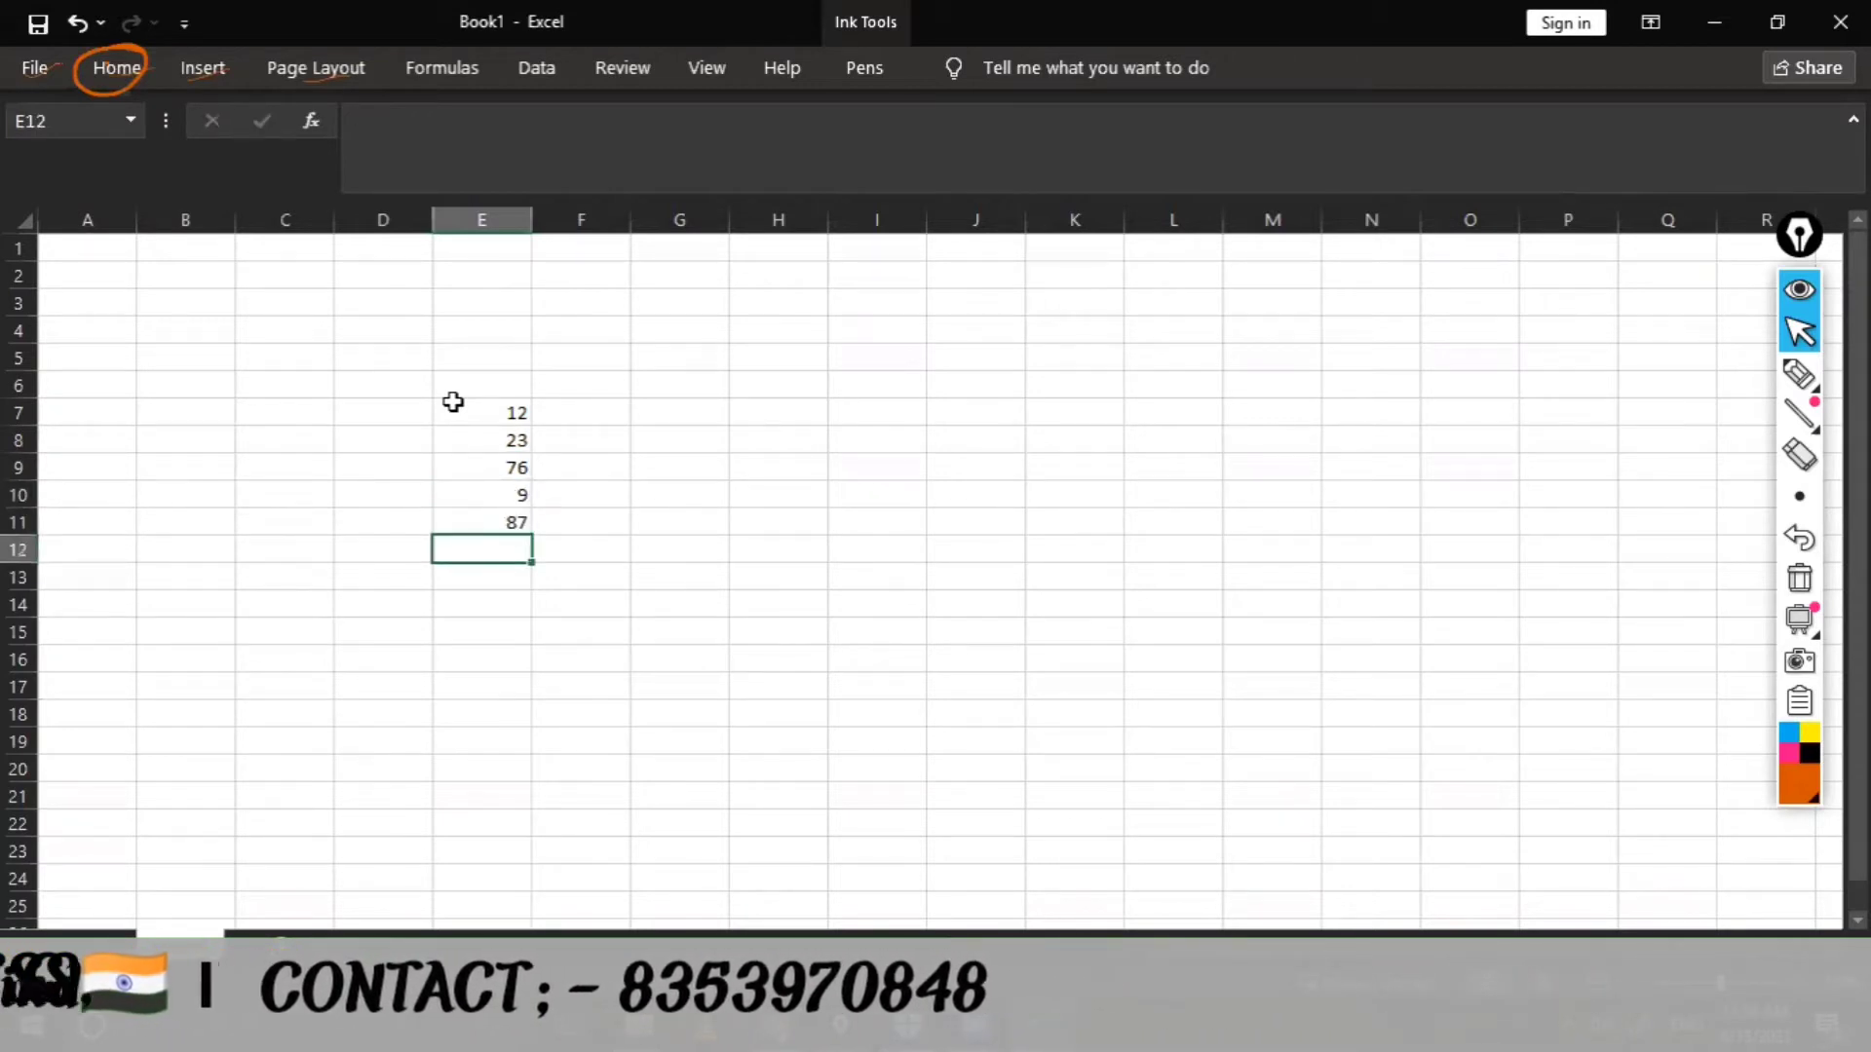
type("453")
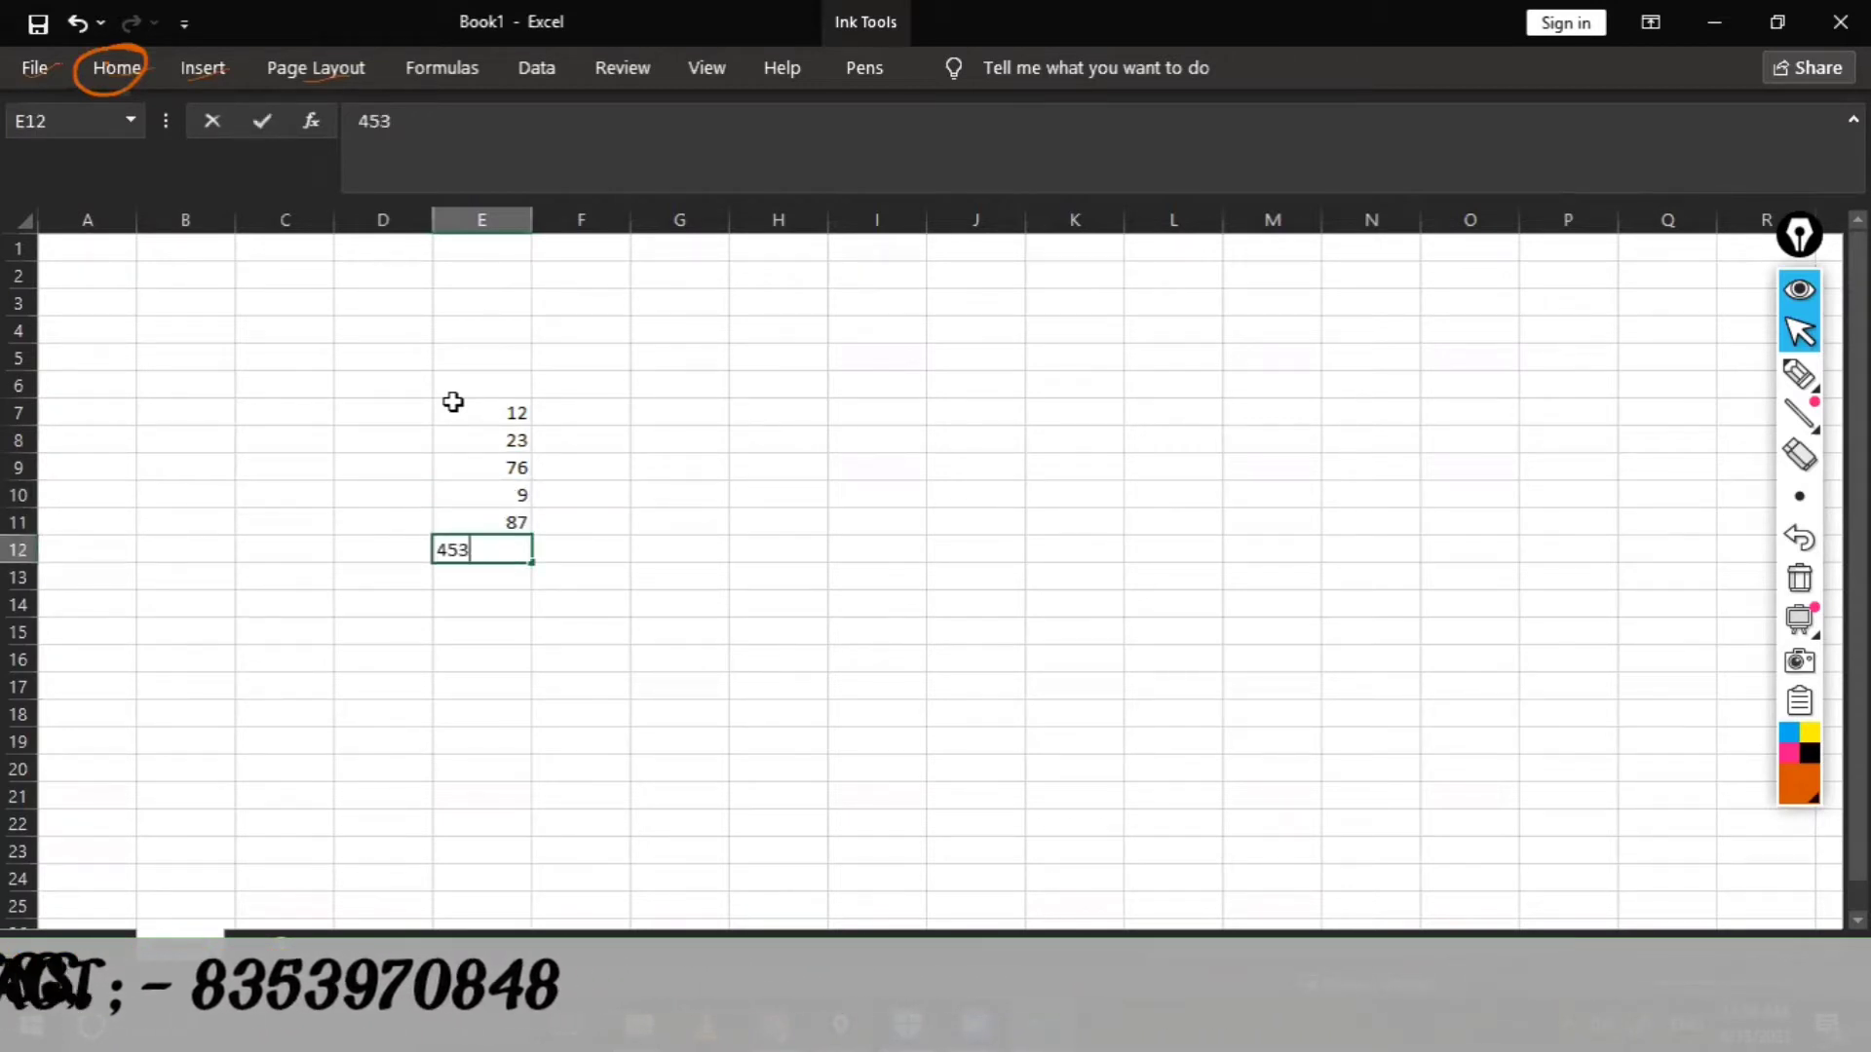
key("Return")
left_click_drag(471, 428, 506, 543)
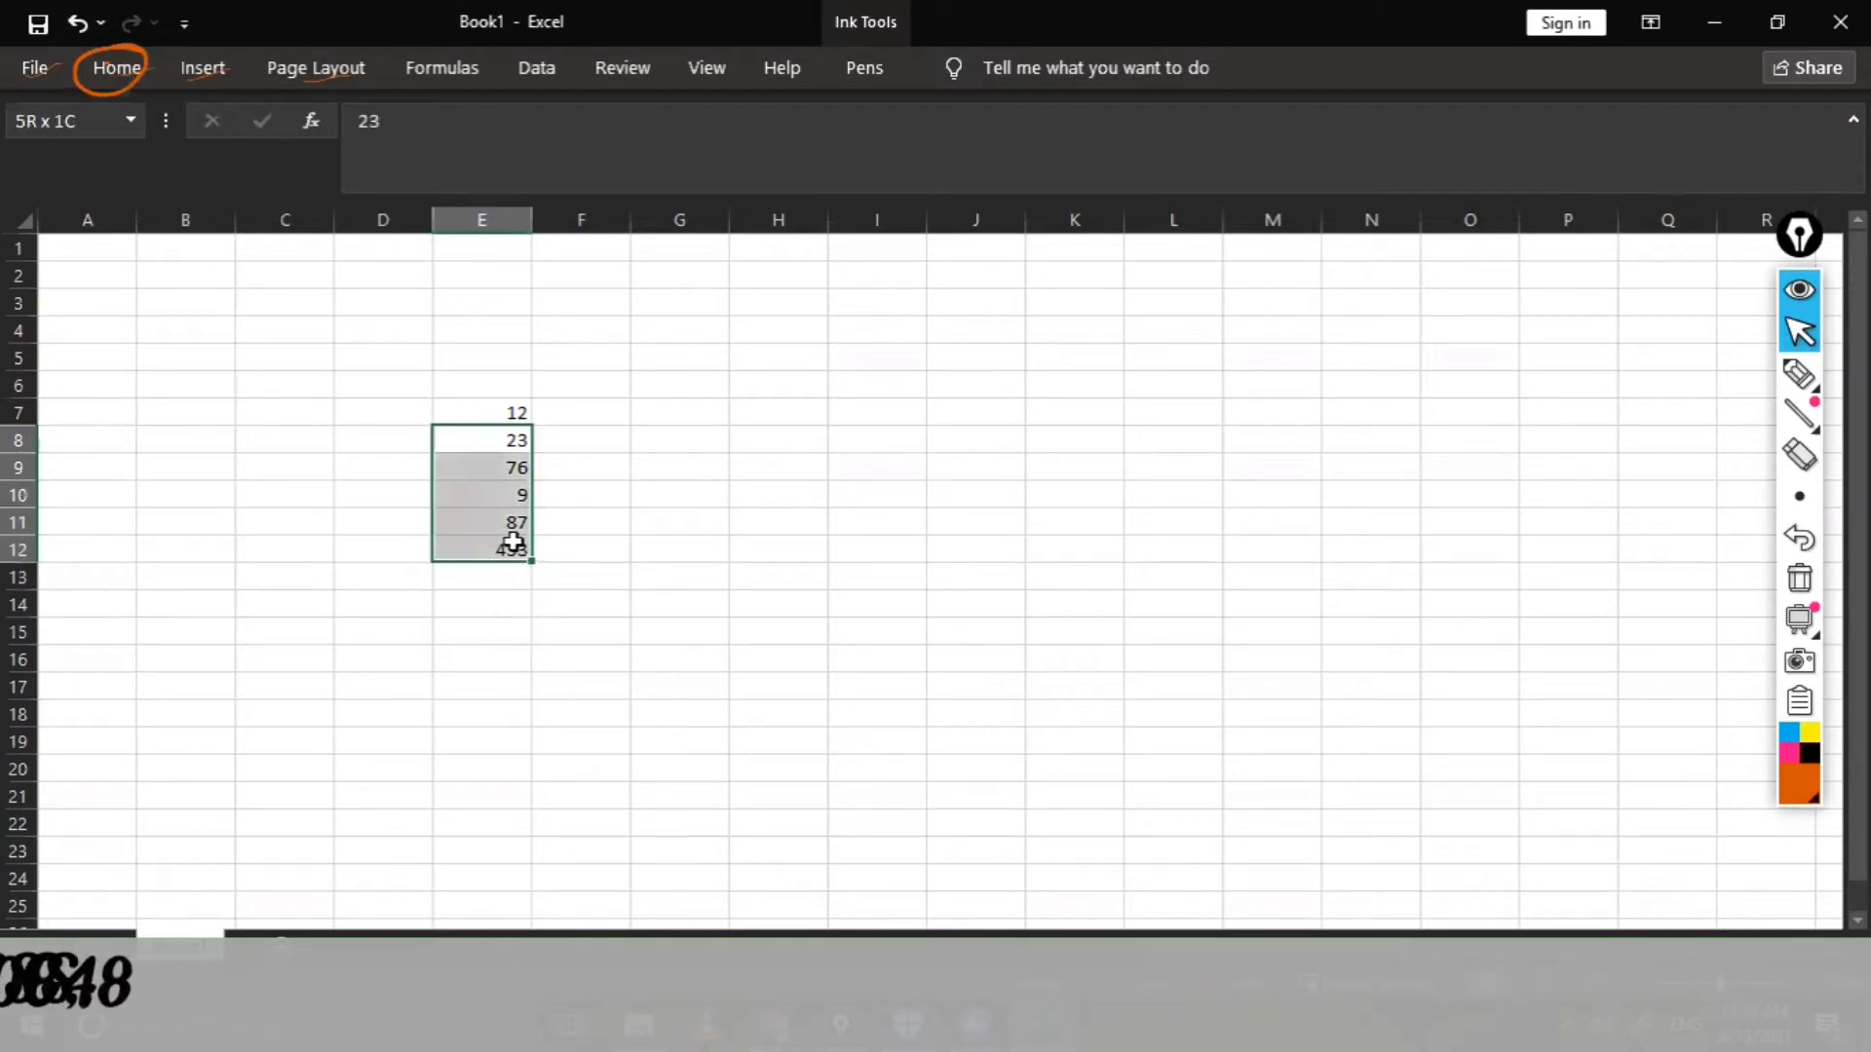
left_click(108, 70)
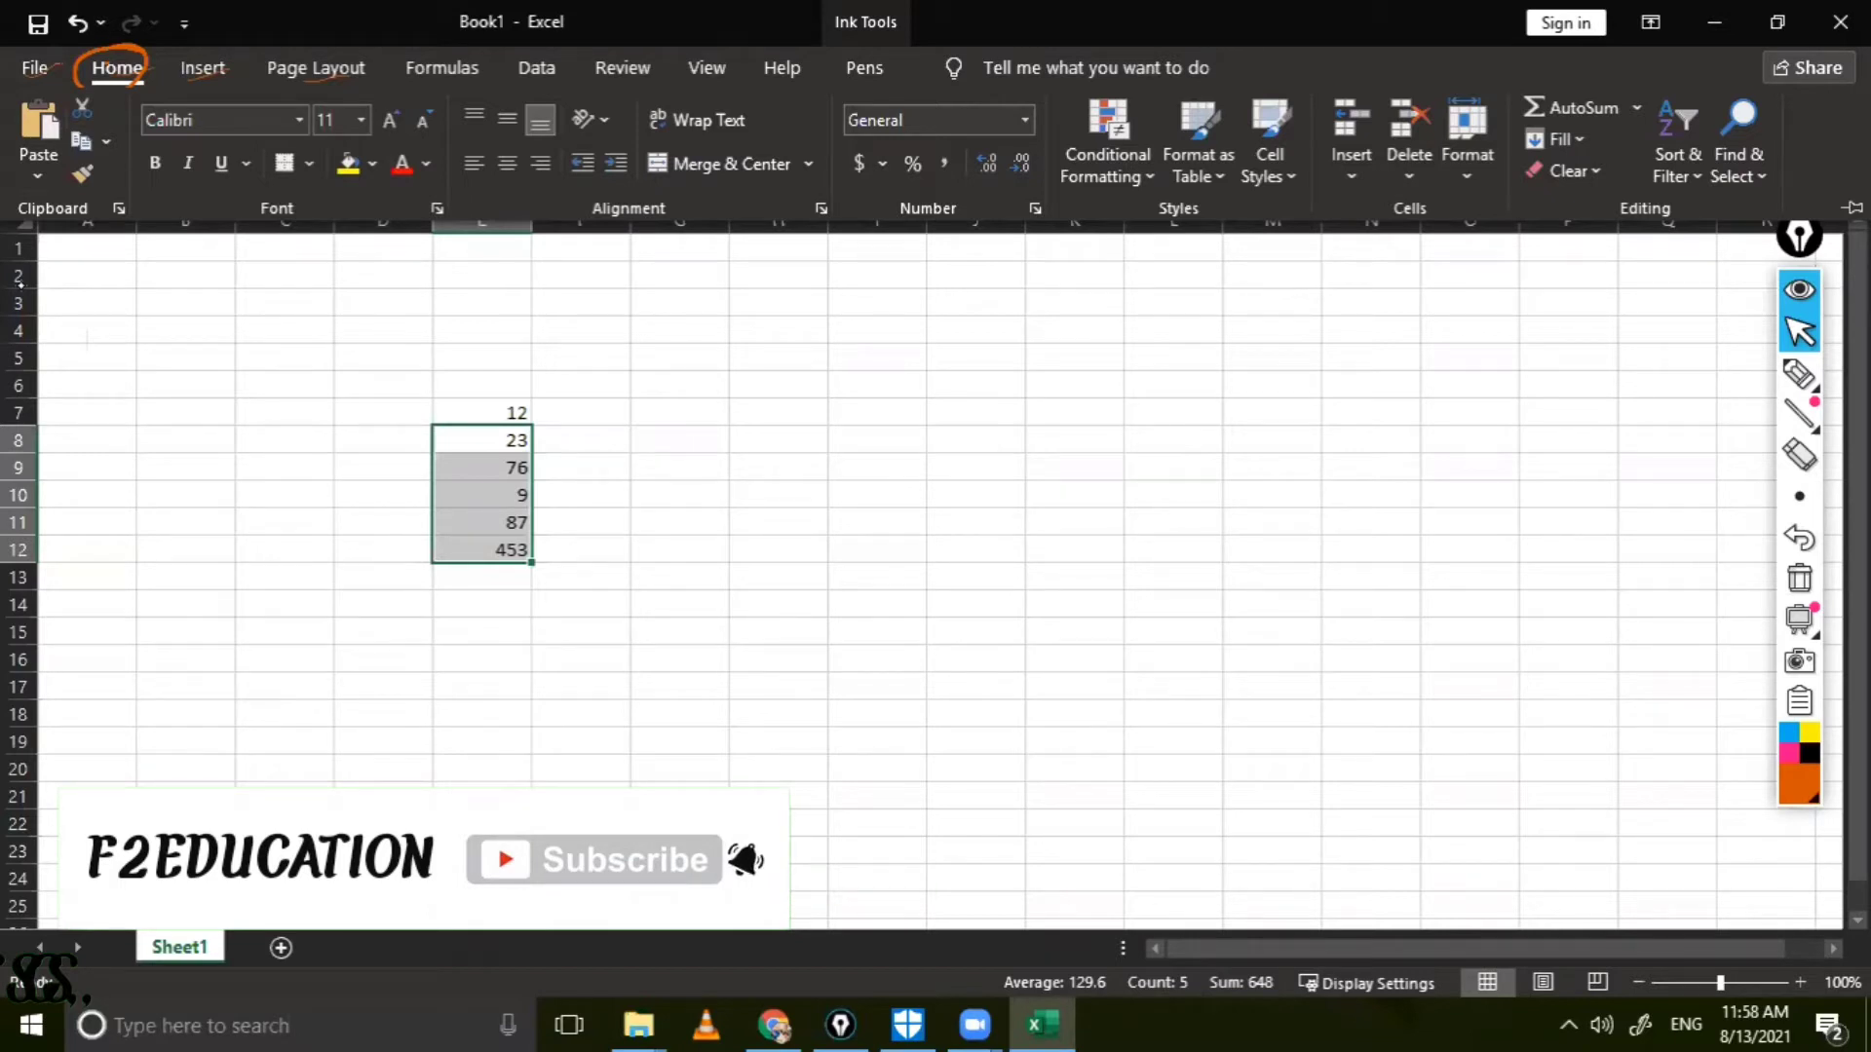
Step: Move the numbers in E8:E12 to J7:J11
key("ctrl+c")
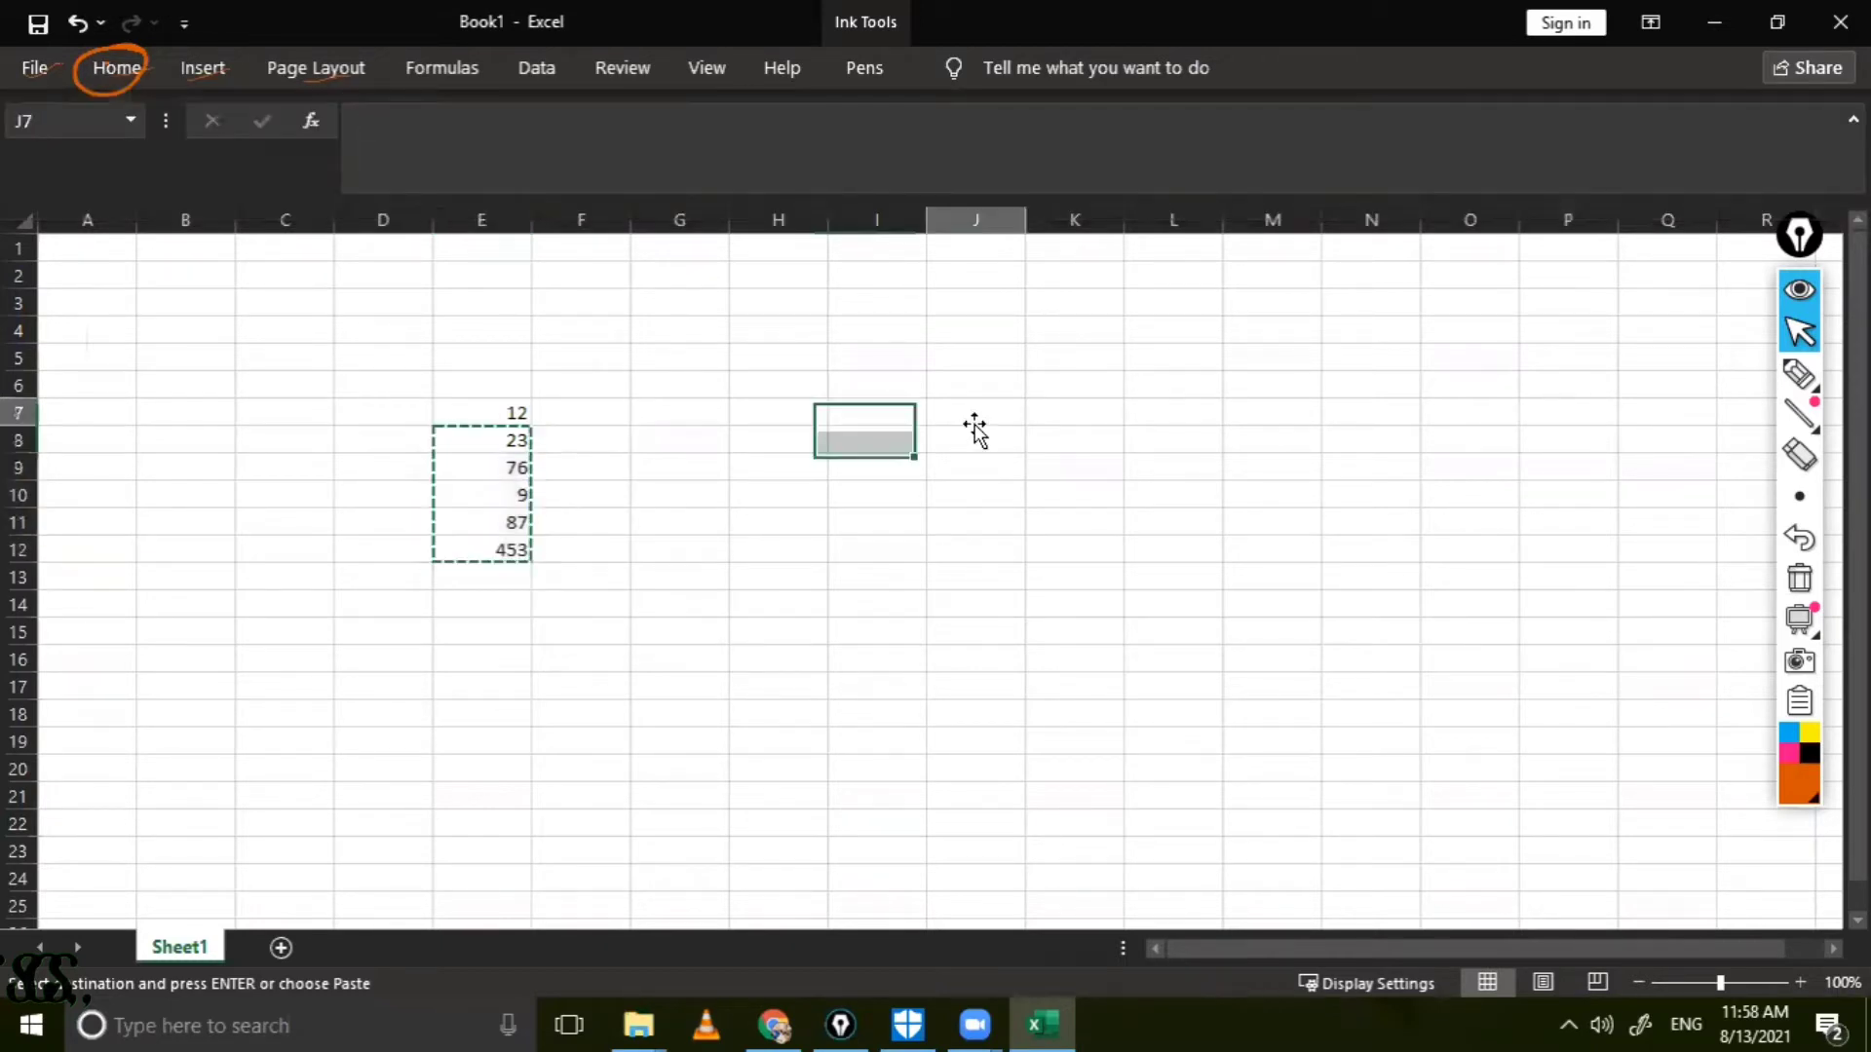
left_click(950, 408)
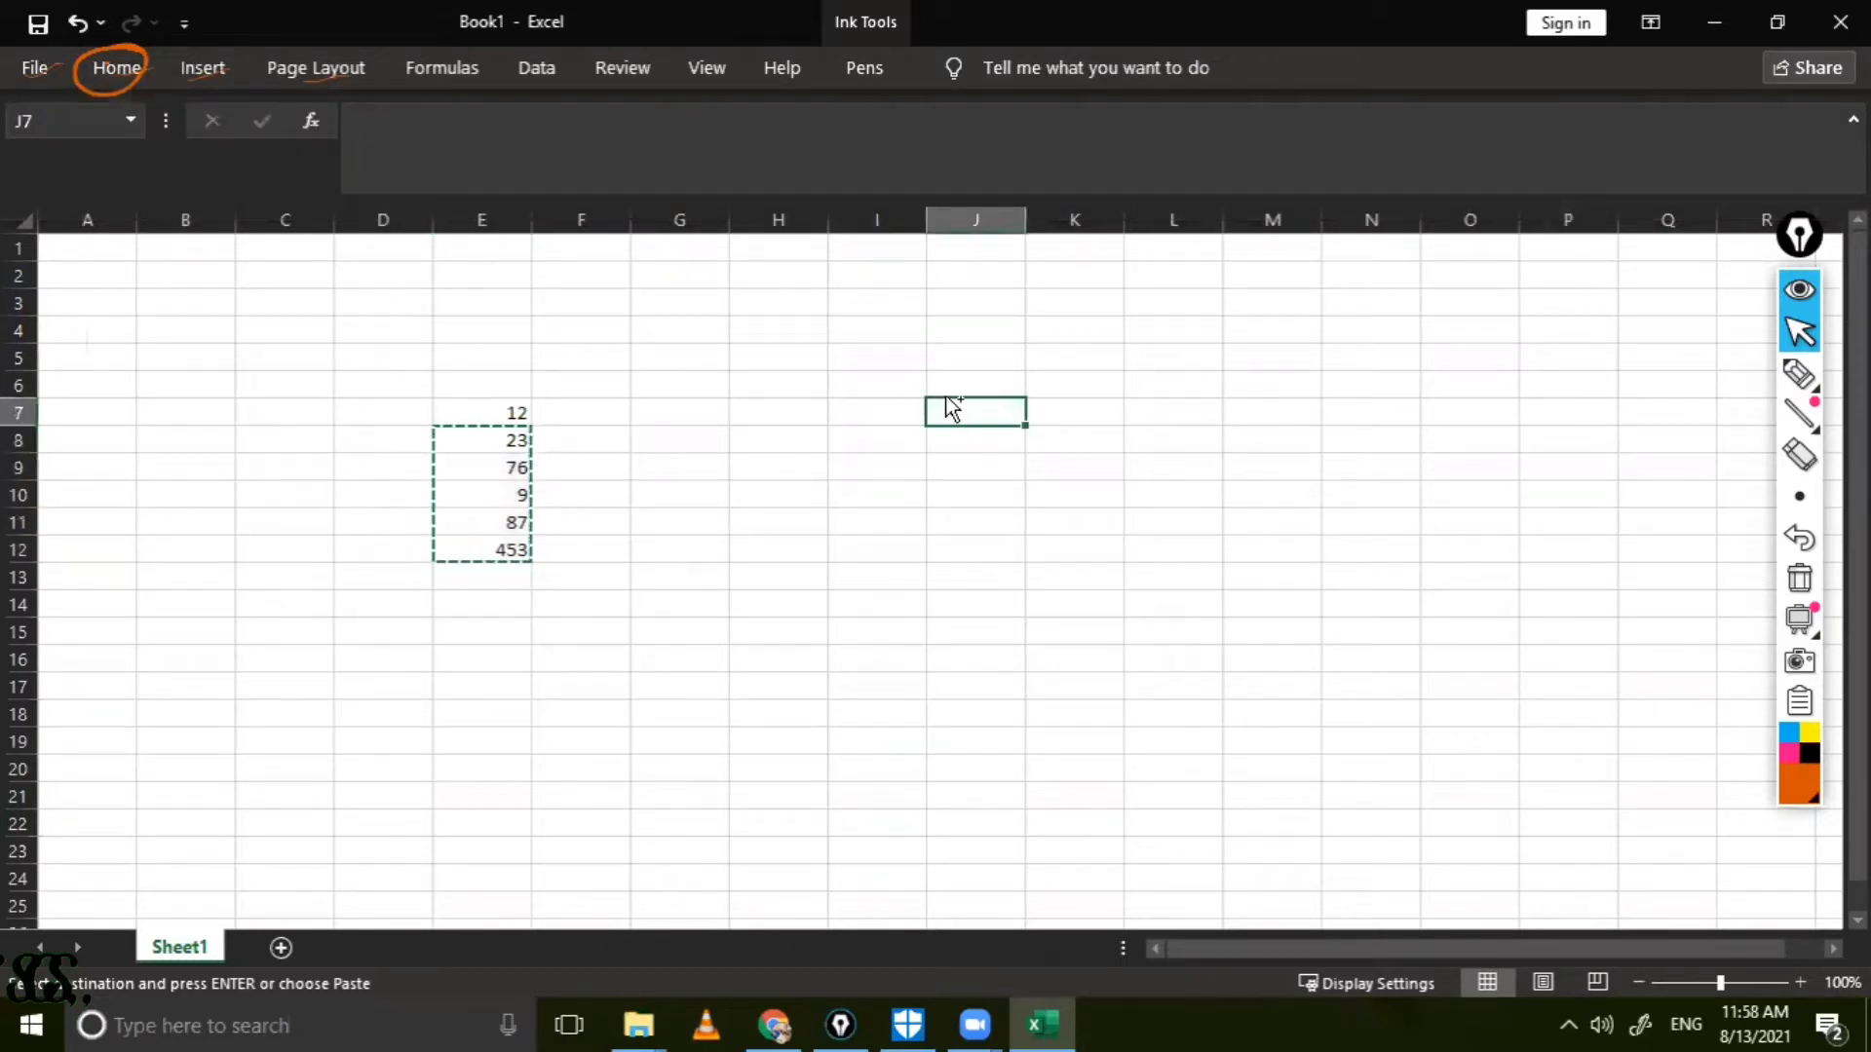
key("ctrl+v")
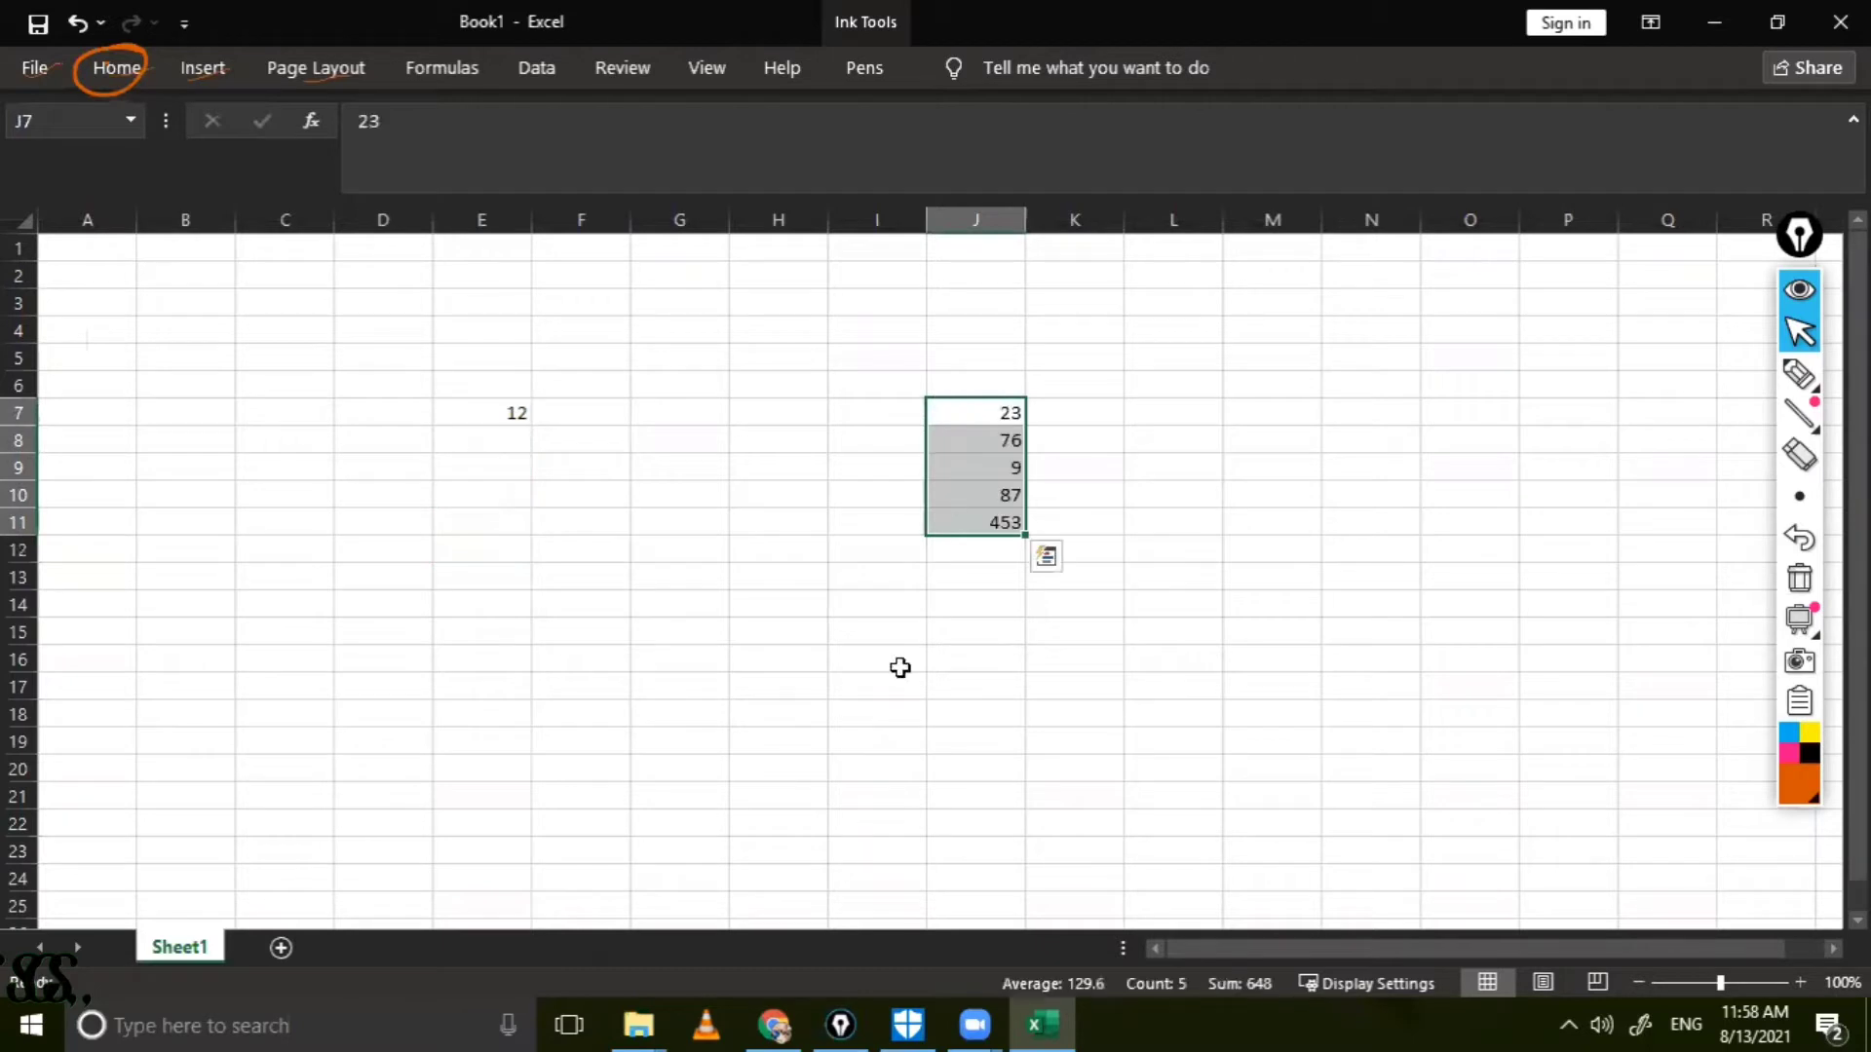
key("Escape")
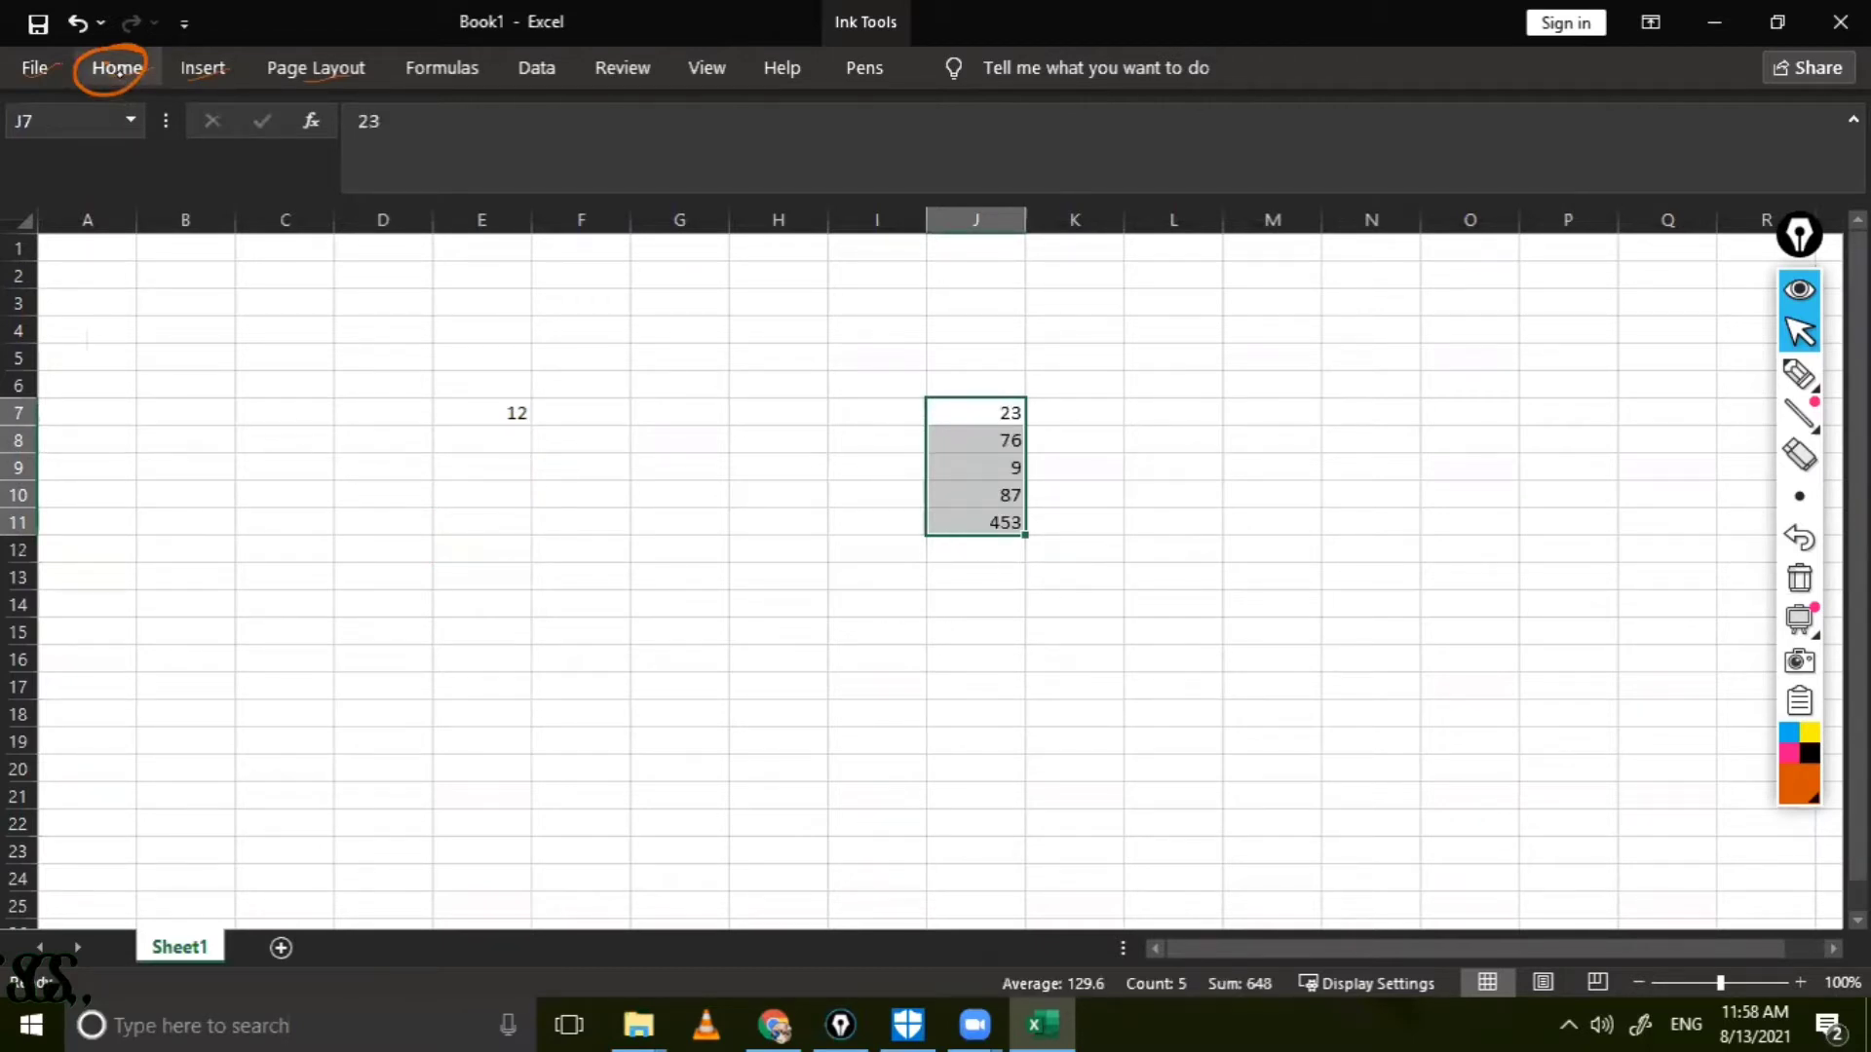
Step: Copy the numbers in J7:J11 and pick E8 as the destination
left_click(117, 68)
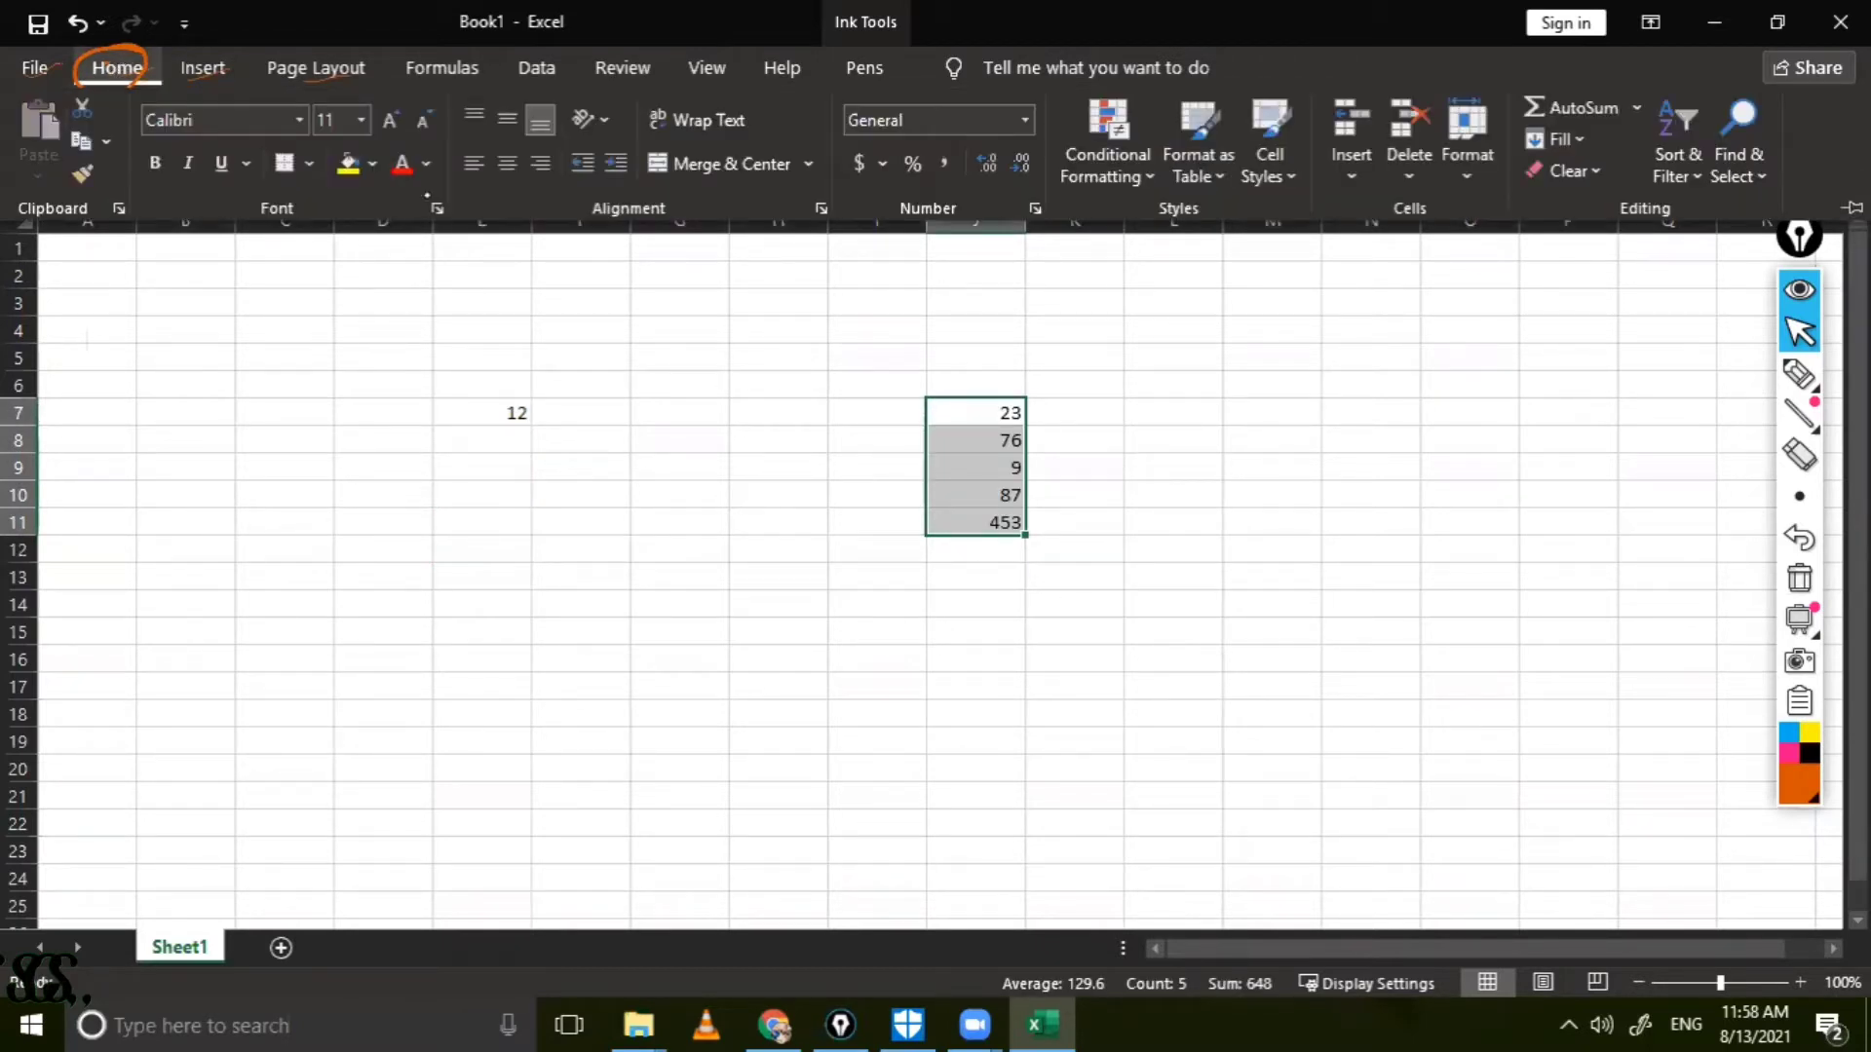
left_click(965, 407)
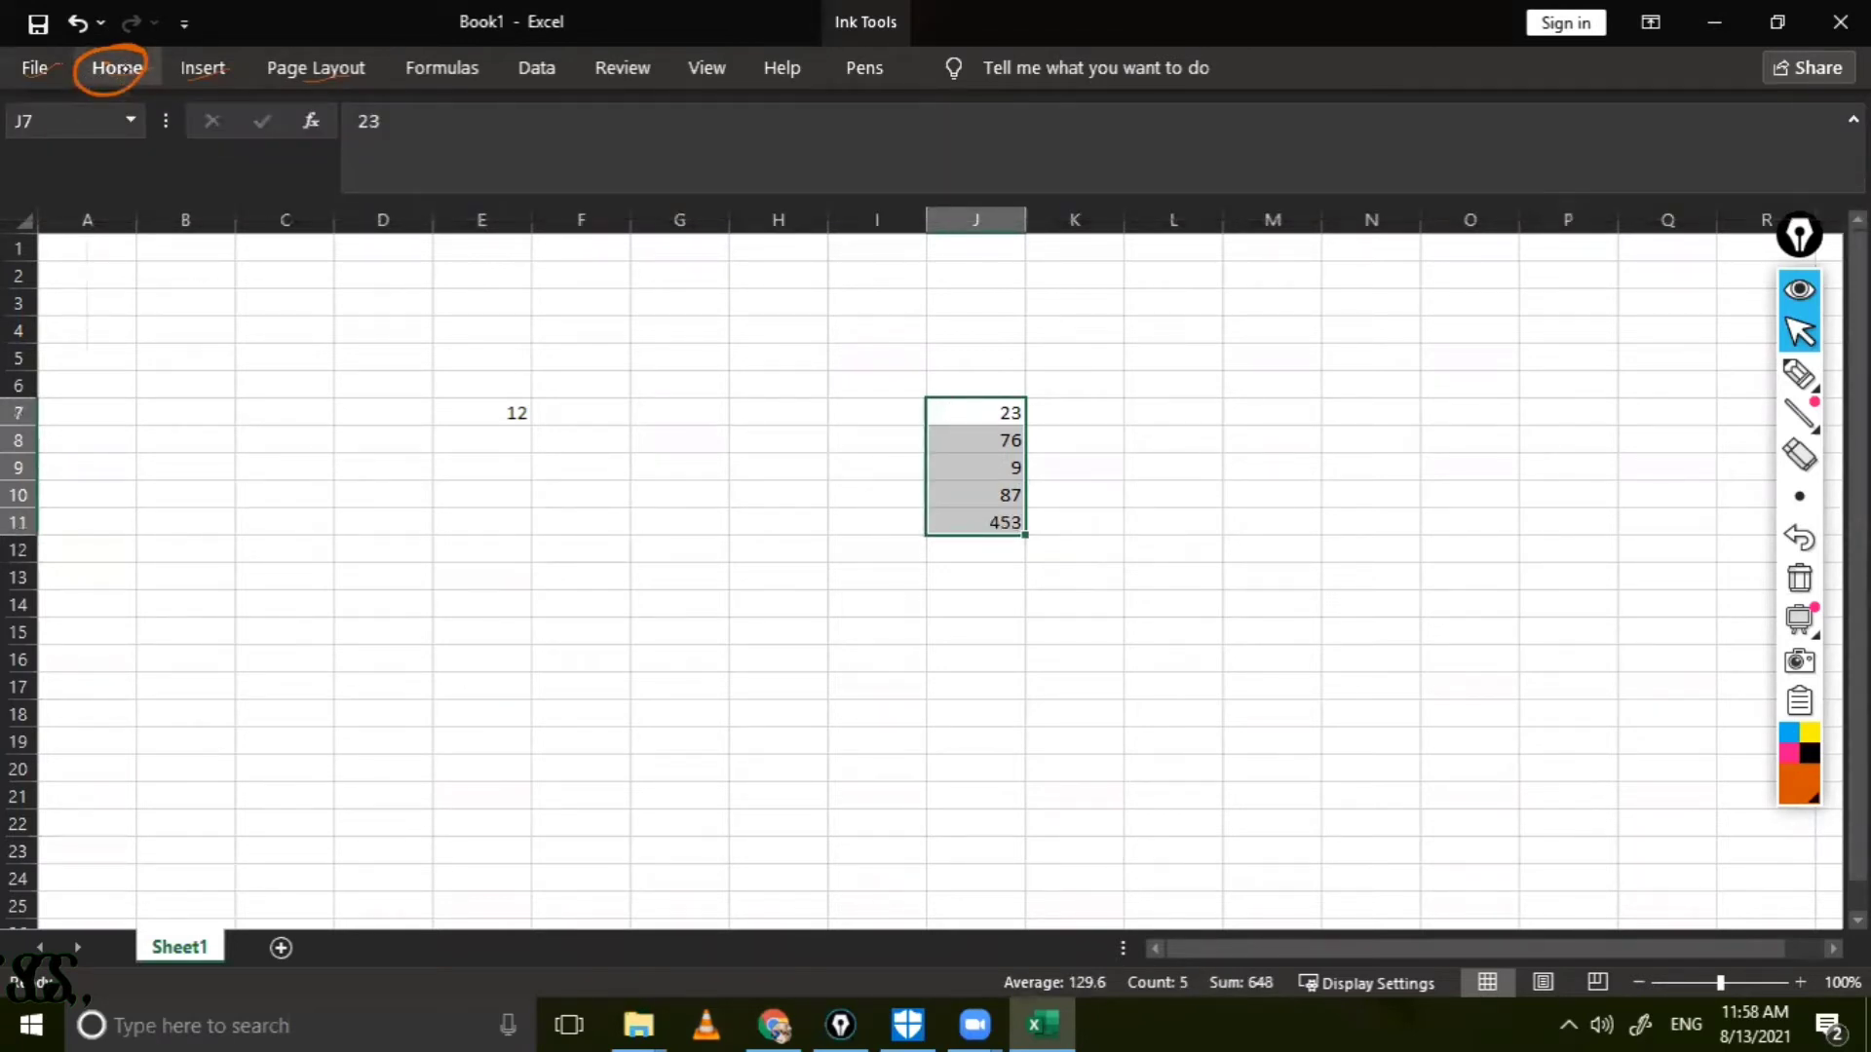
left_click(117, 68)
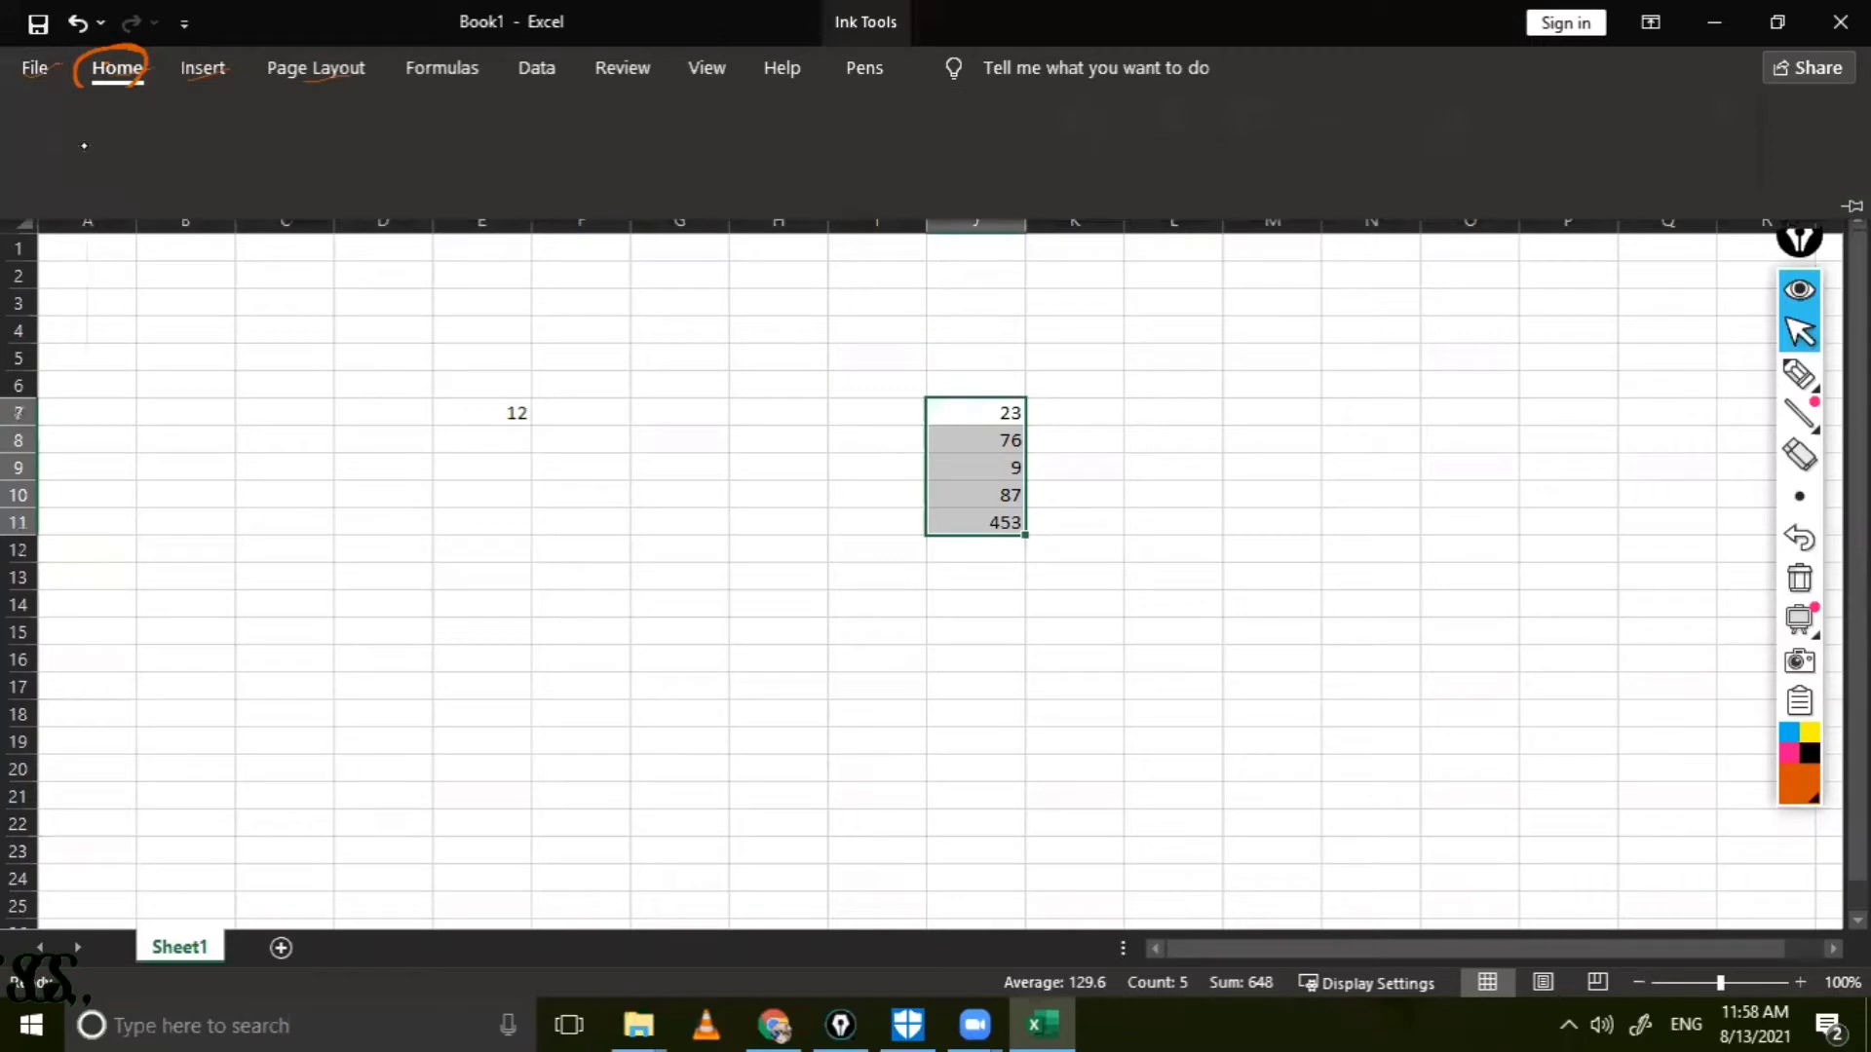
left_click(84, 145)
left_click(487, 449)
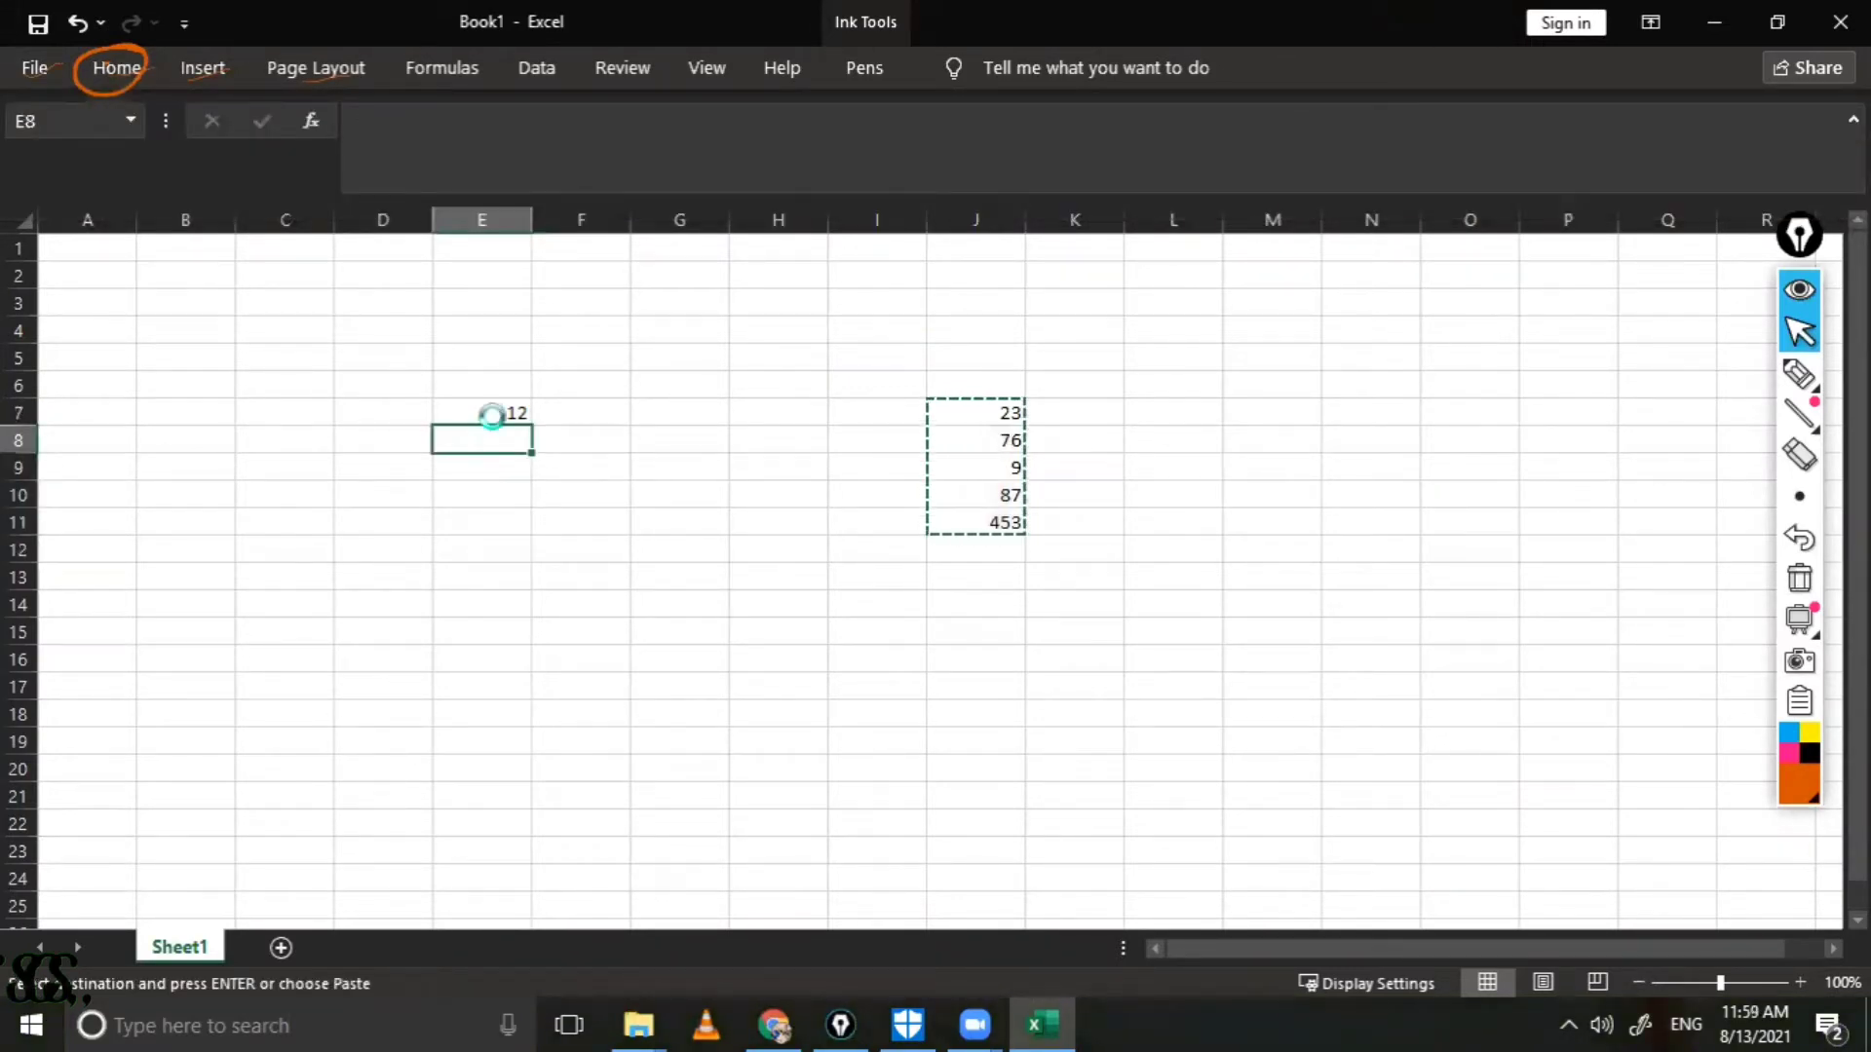
Step: Paste the copied numbers into E8:E12, pin the ribbon, and delete 23 from E8
key("ctrl+v")
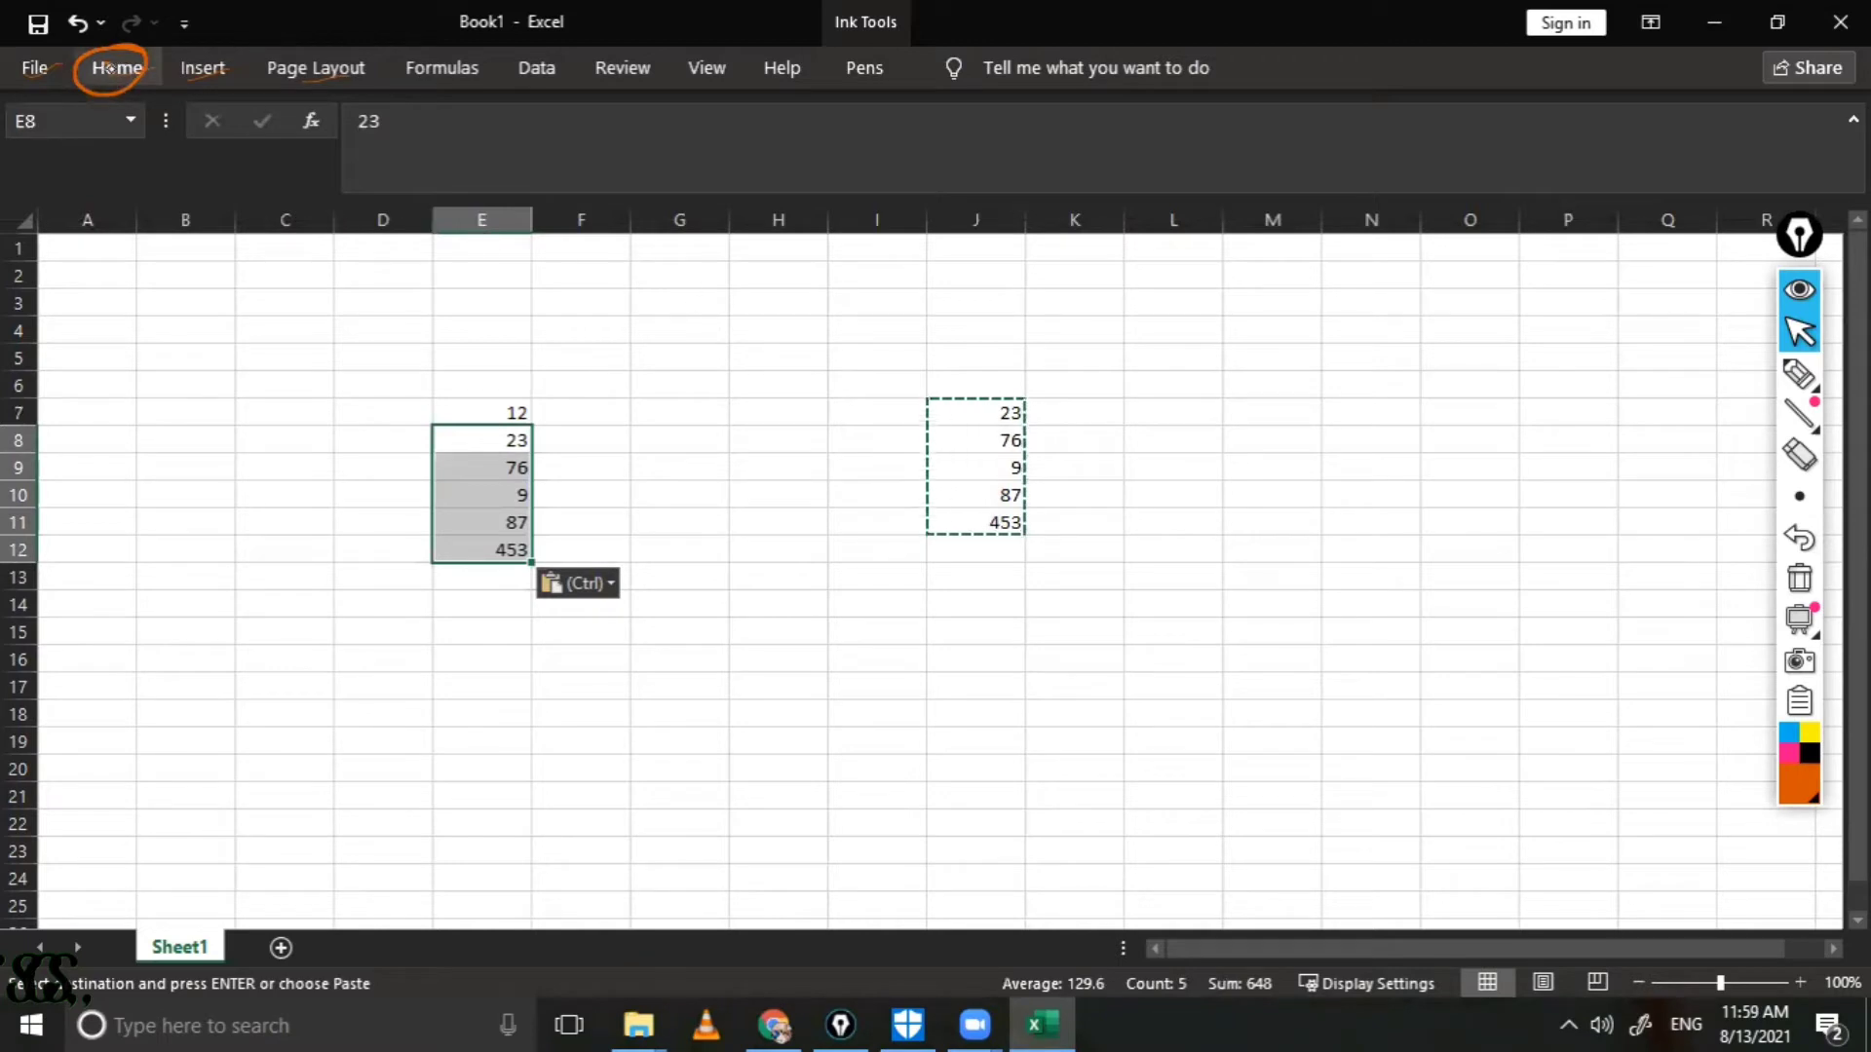
left_click(109, 67)
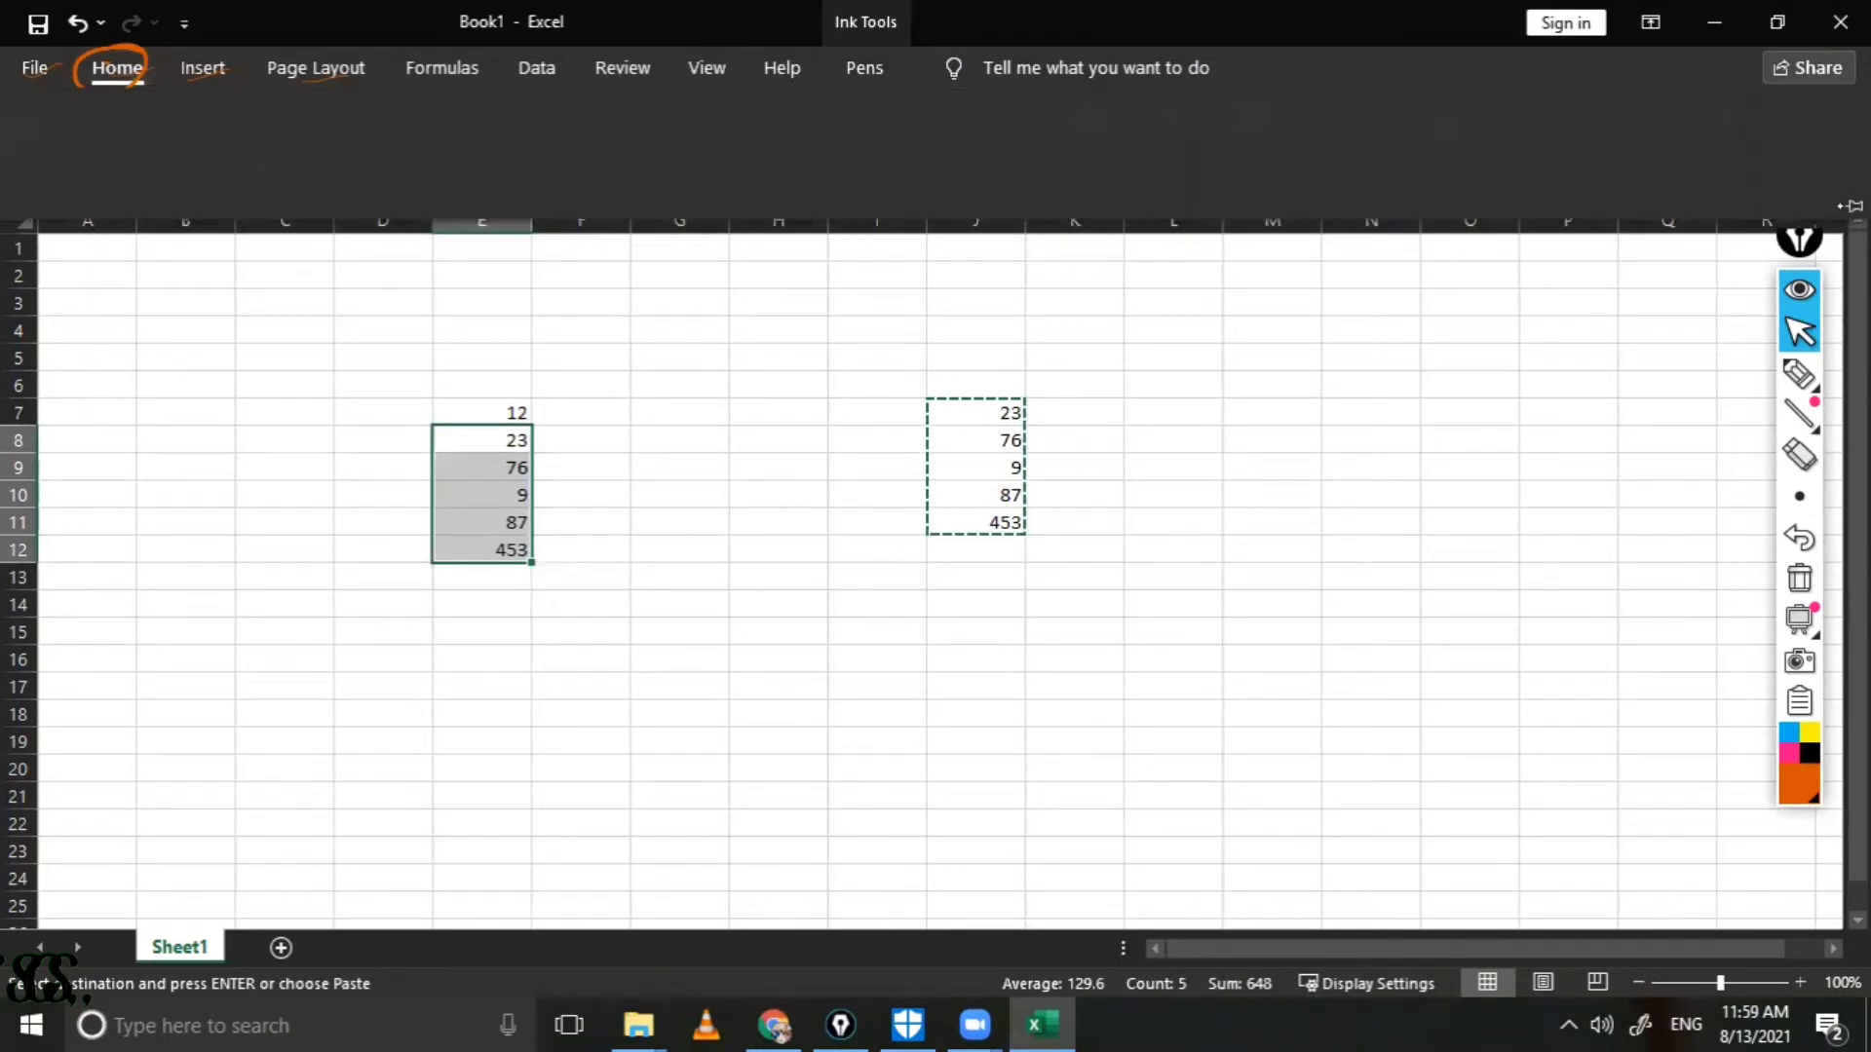
left_click(1851, 208)
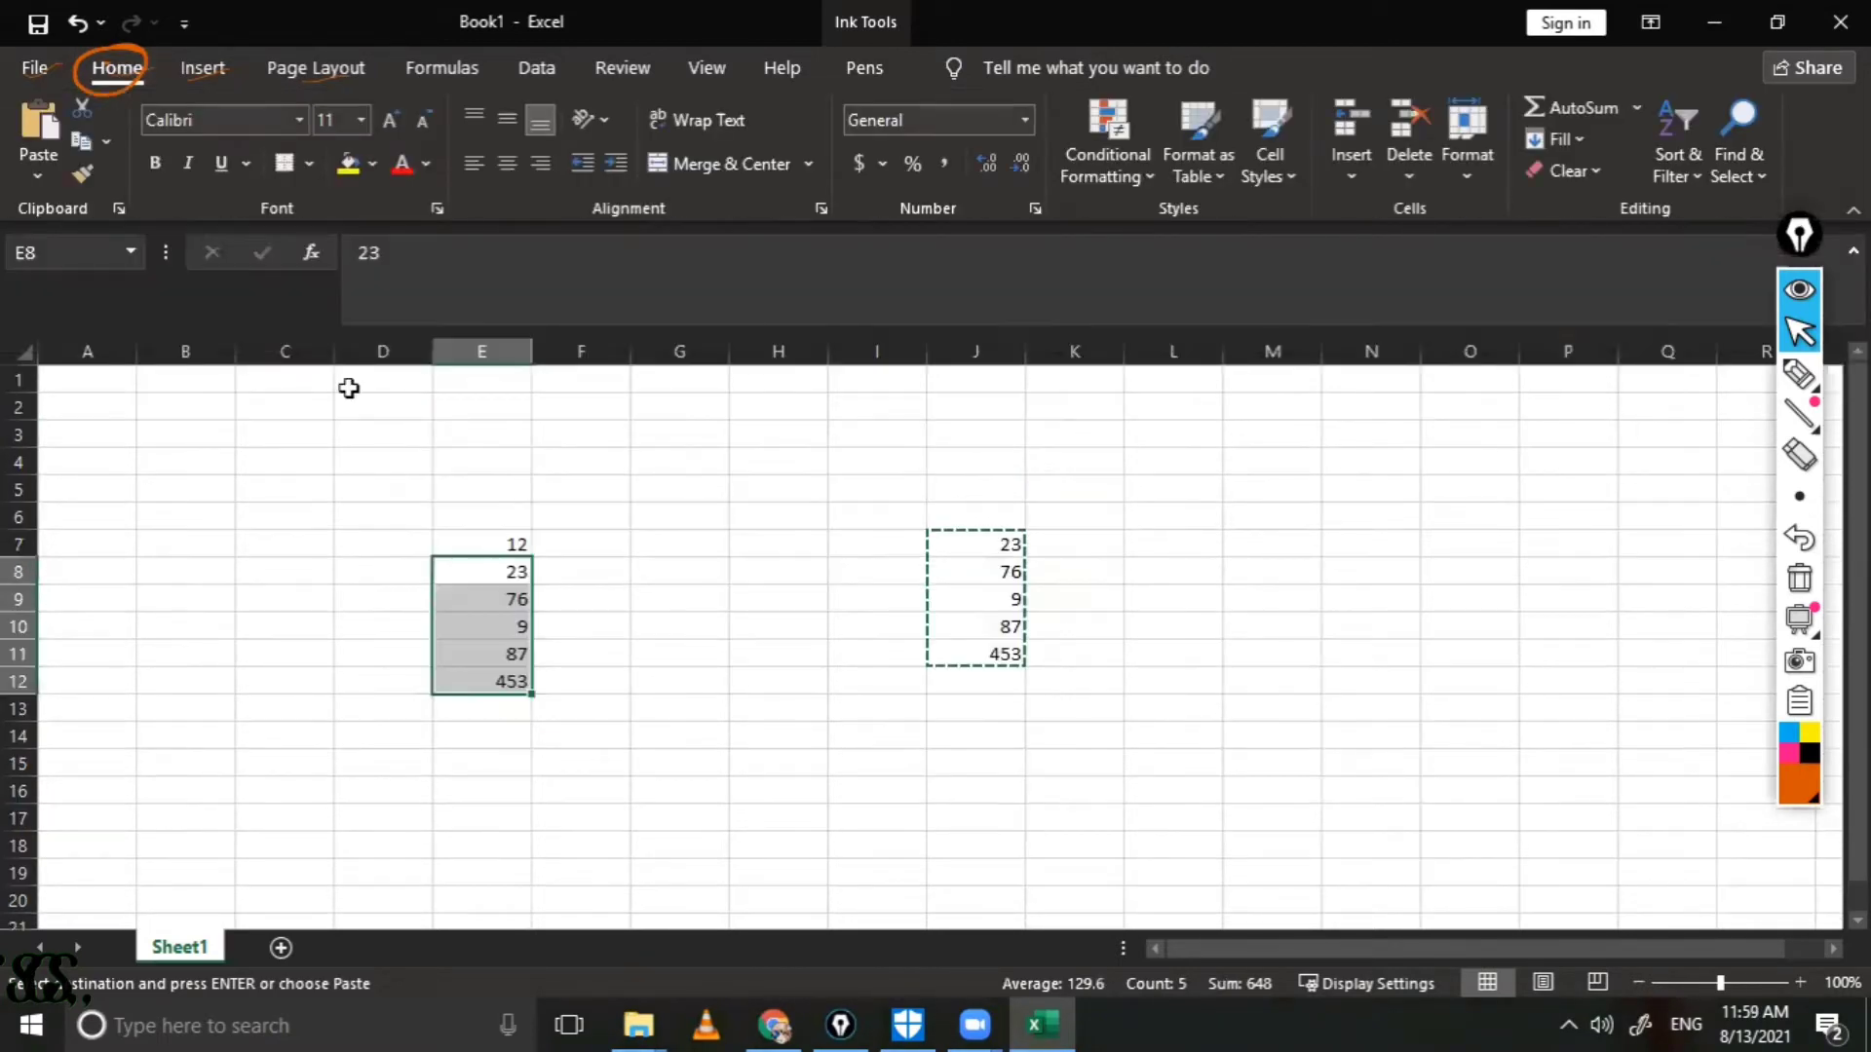
left_click(428, 240)
key("BackSpace")
key("BackSpace")
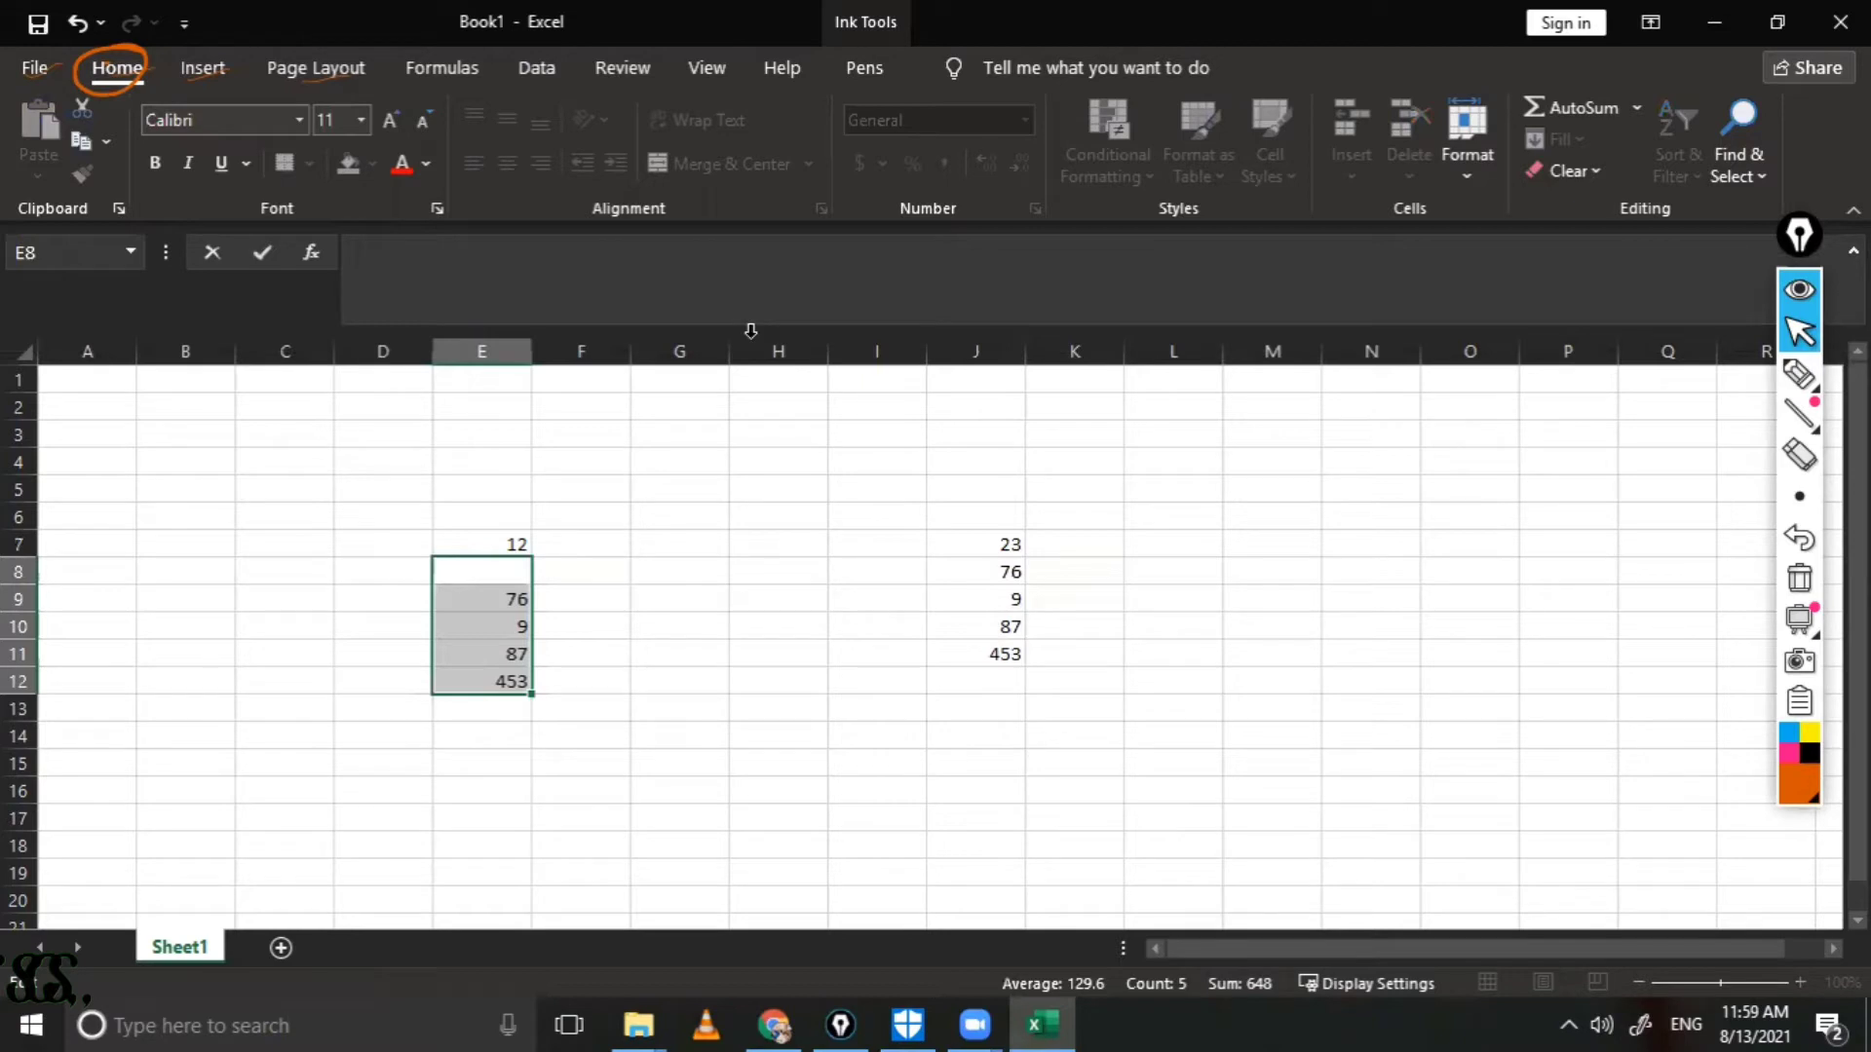
left_click(427, 410)
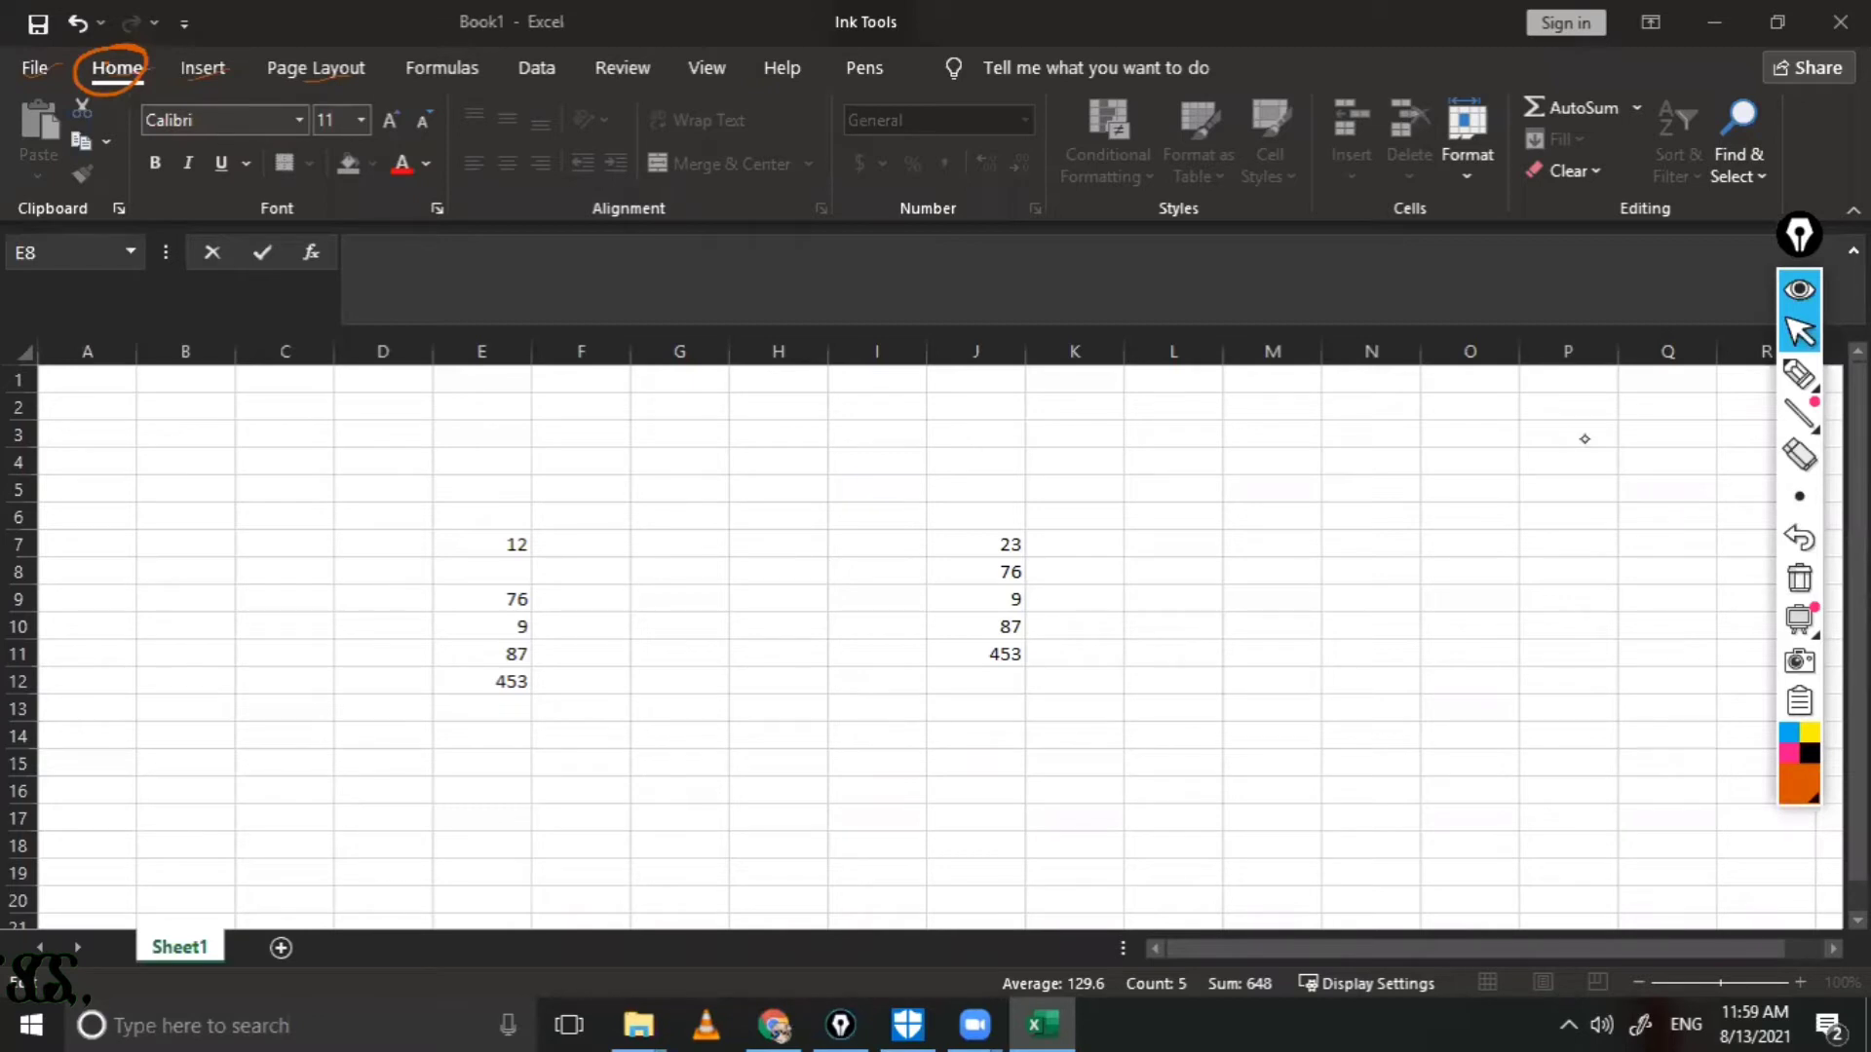
Step: Mark the Font name, Font Size and Grow/Shrink Font options with orange ink
key("ctrl+shift+1")
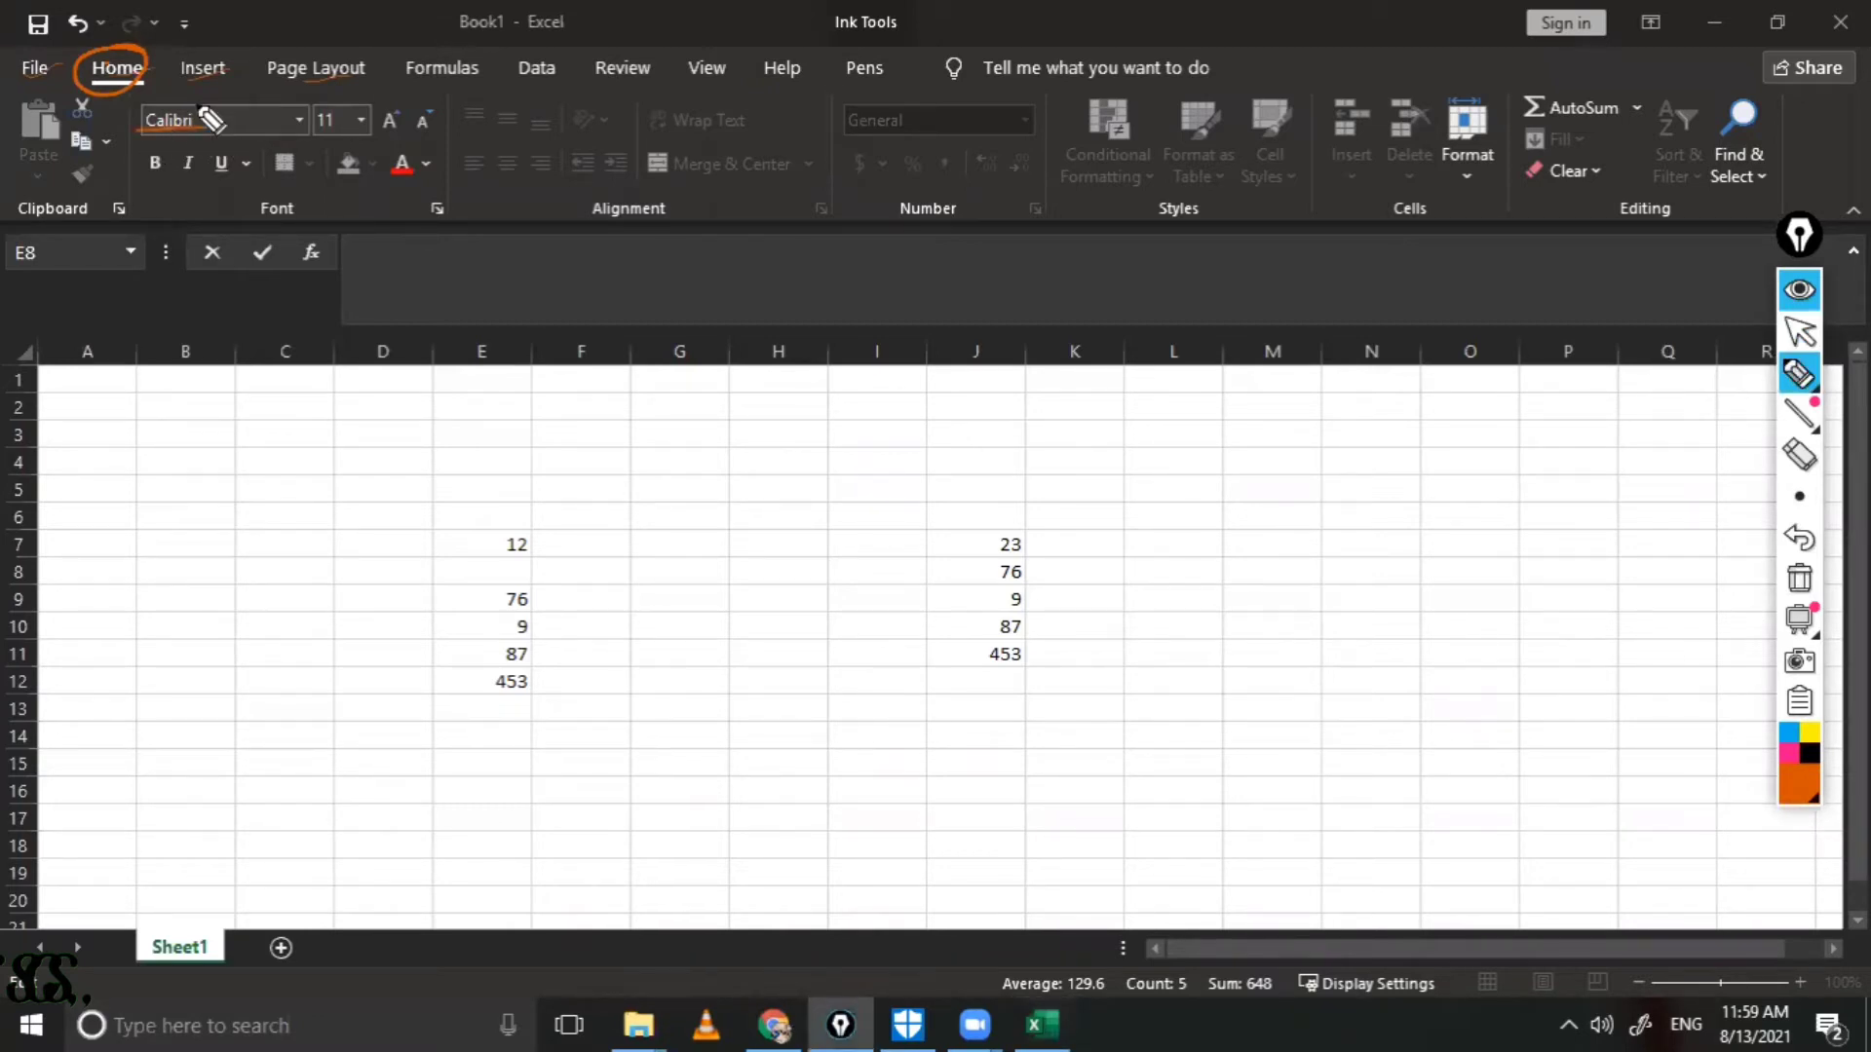
left_click_drag(190, 99, 144, 128)
left_click_drag(312, 93, 313, 150)
left_click_drag(352, 88, 357, 146)
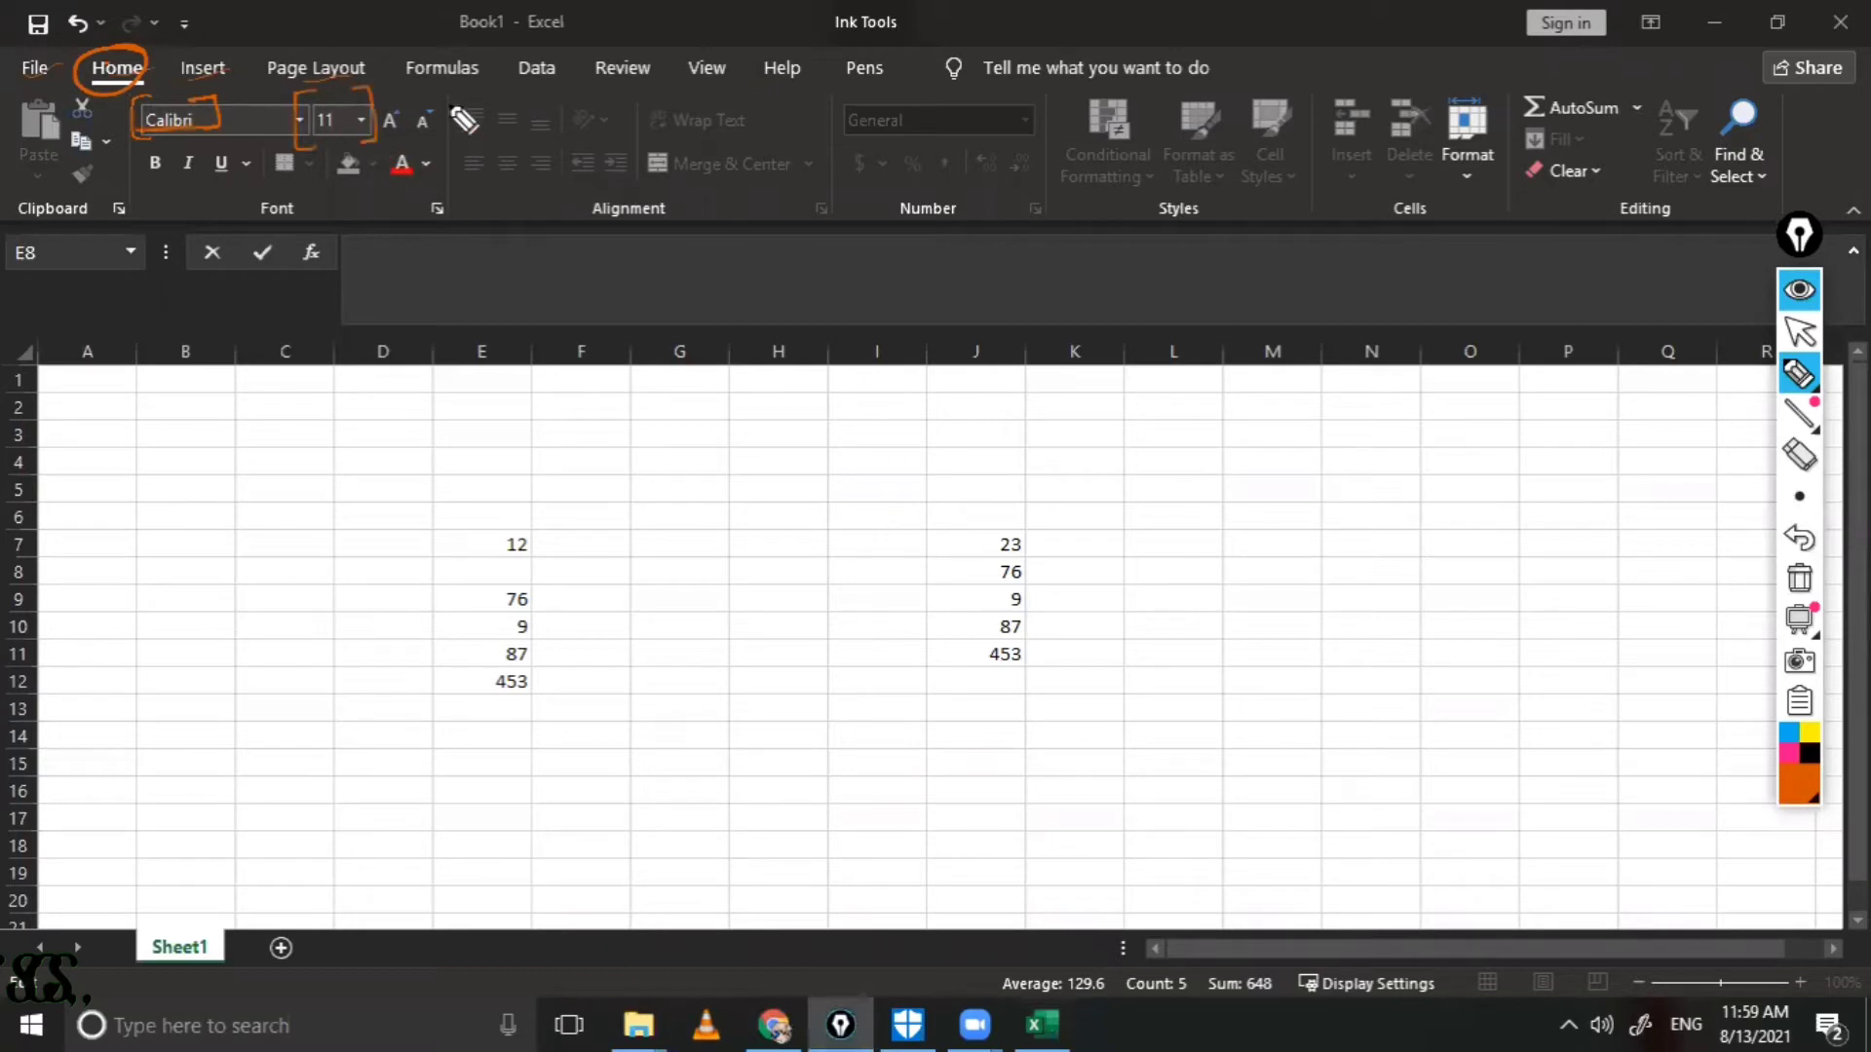
mouse_move(407, 90)
left_mouse_down()
mouse_move(408, 137)
mouse_move(440, 131)
left_mouse_up()
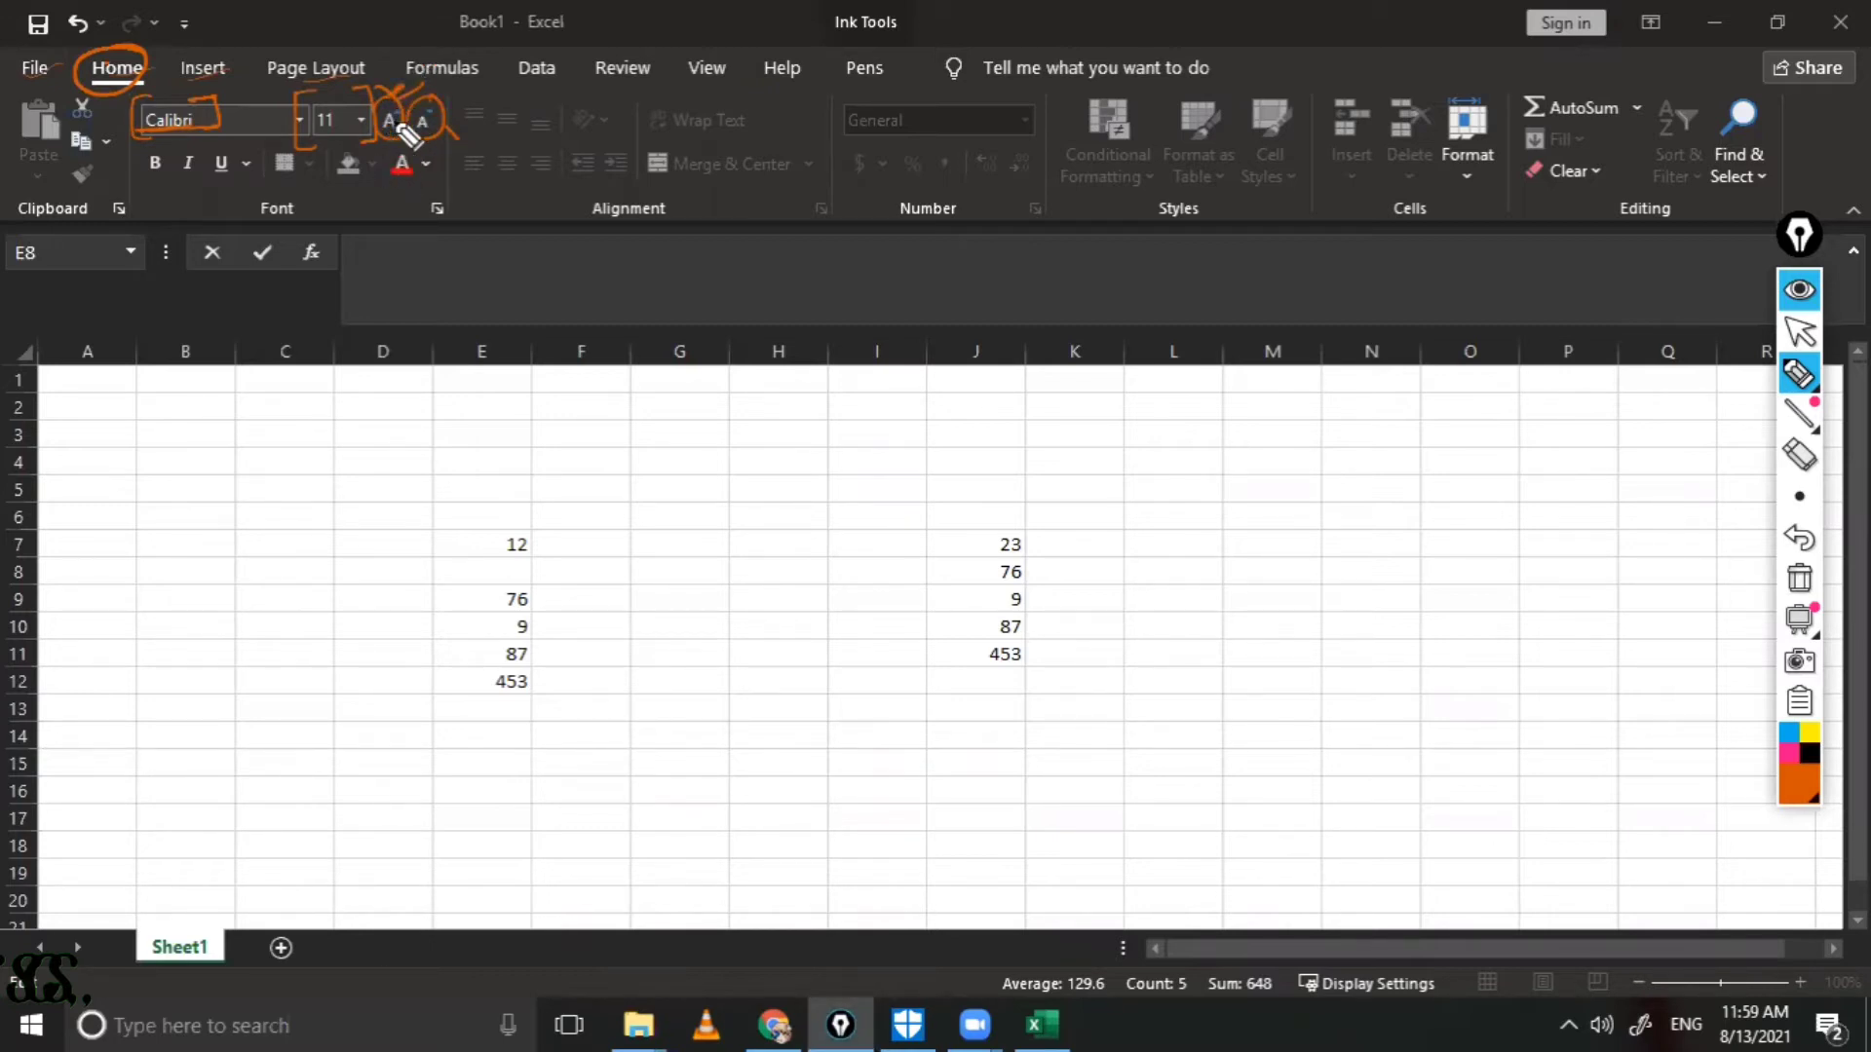
Step: Mark Font Color, Italic, Underline and Borders with orange ink
left_click_drag(368, 168, 374, 193)
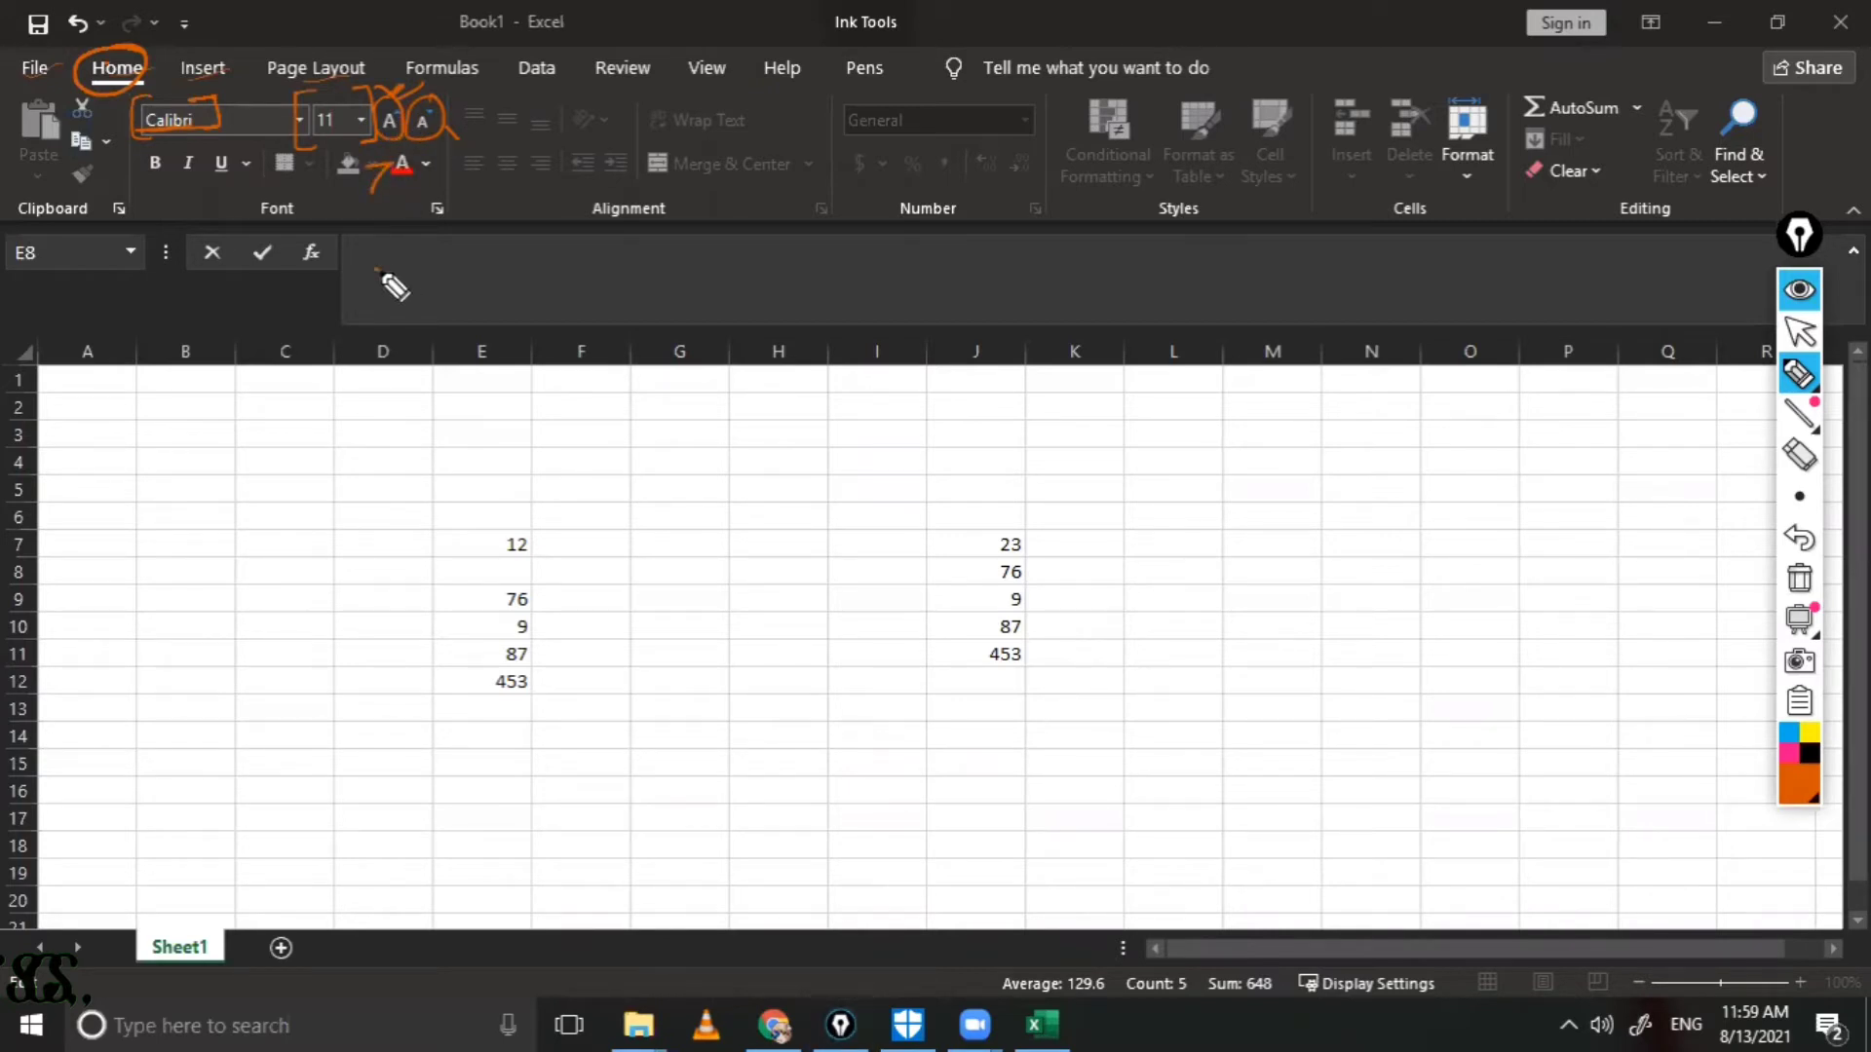
mouse_move(361, 270)
left_mouse_down()
mouse_move(420, 264)
mouse_move(405, 226)
left_mouse_up()
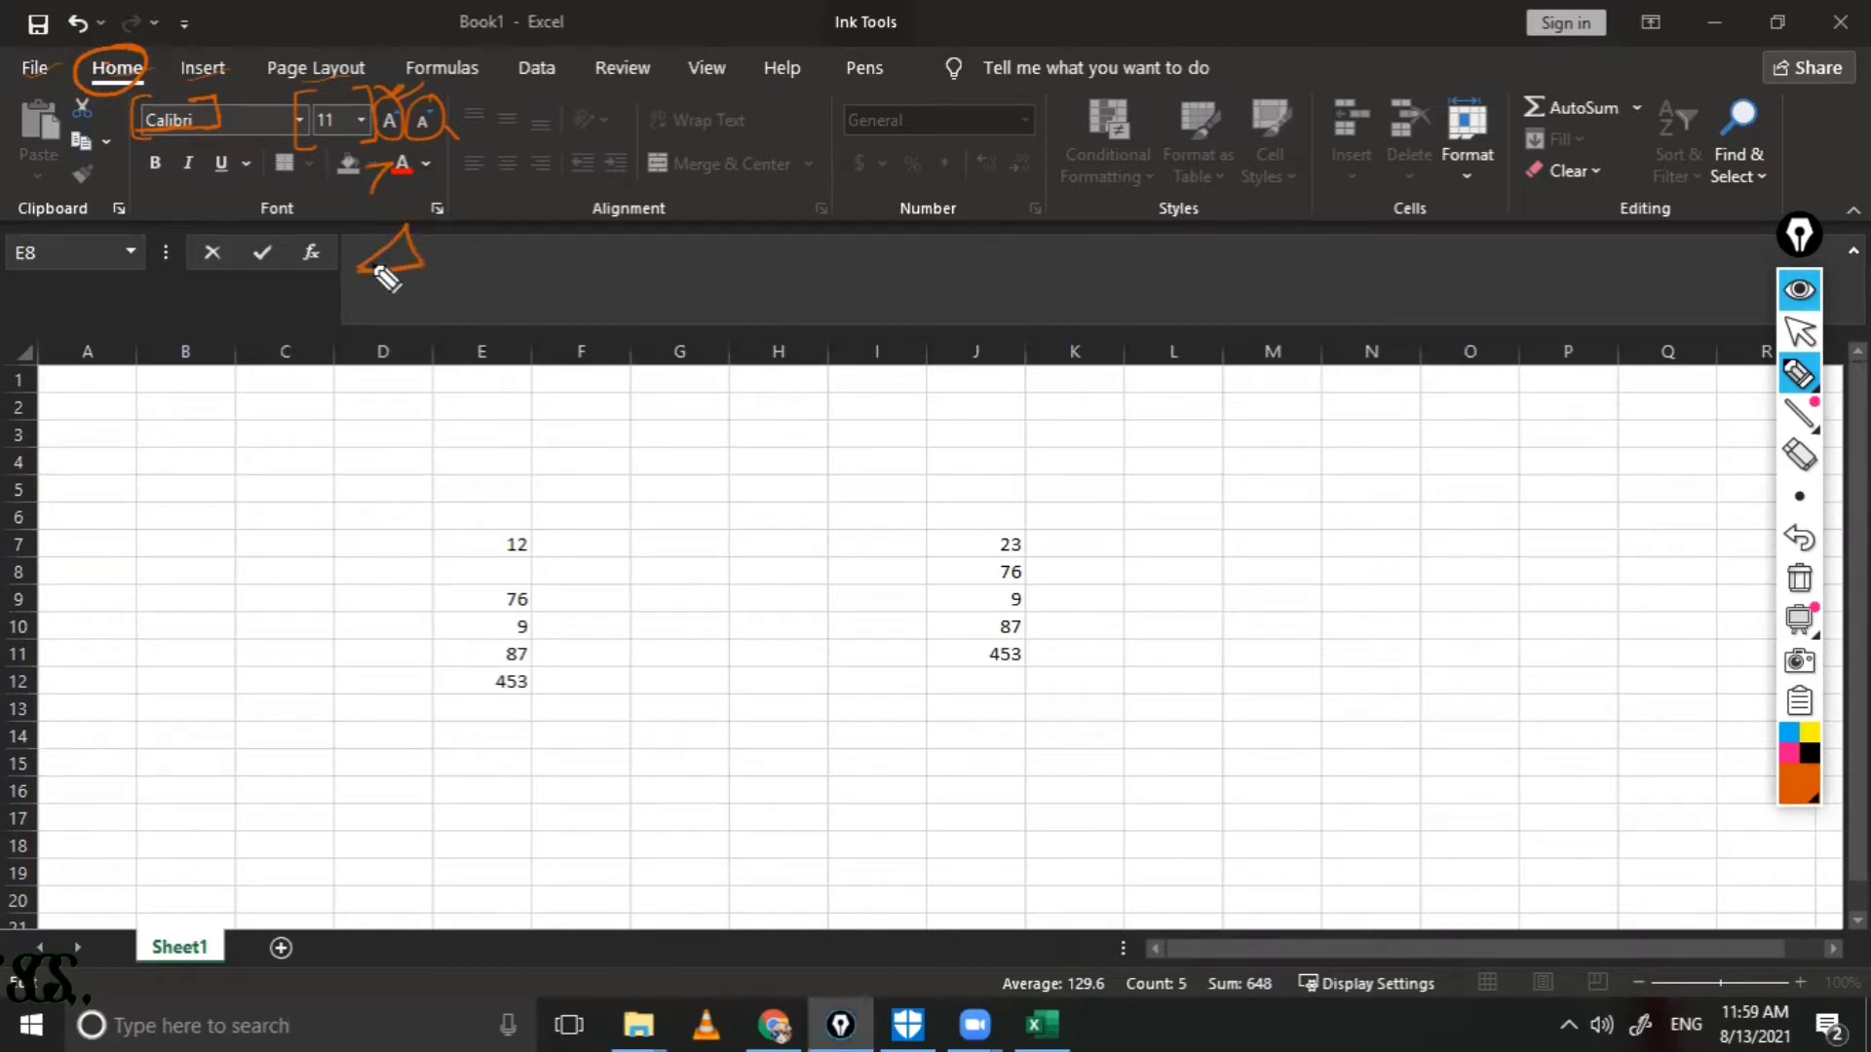
left_click_drag(470, 251, 526, 244)
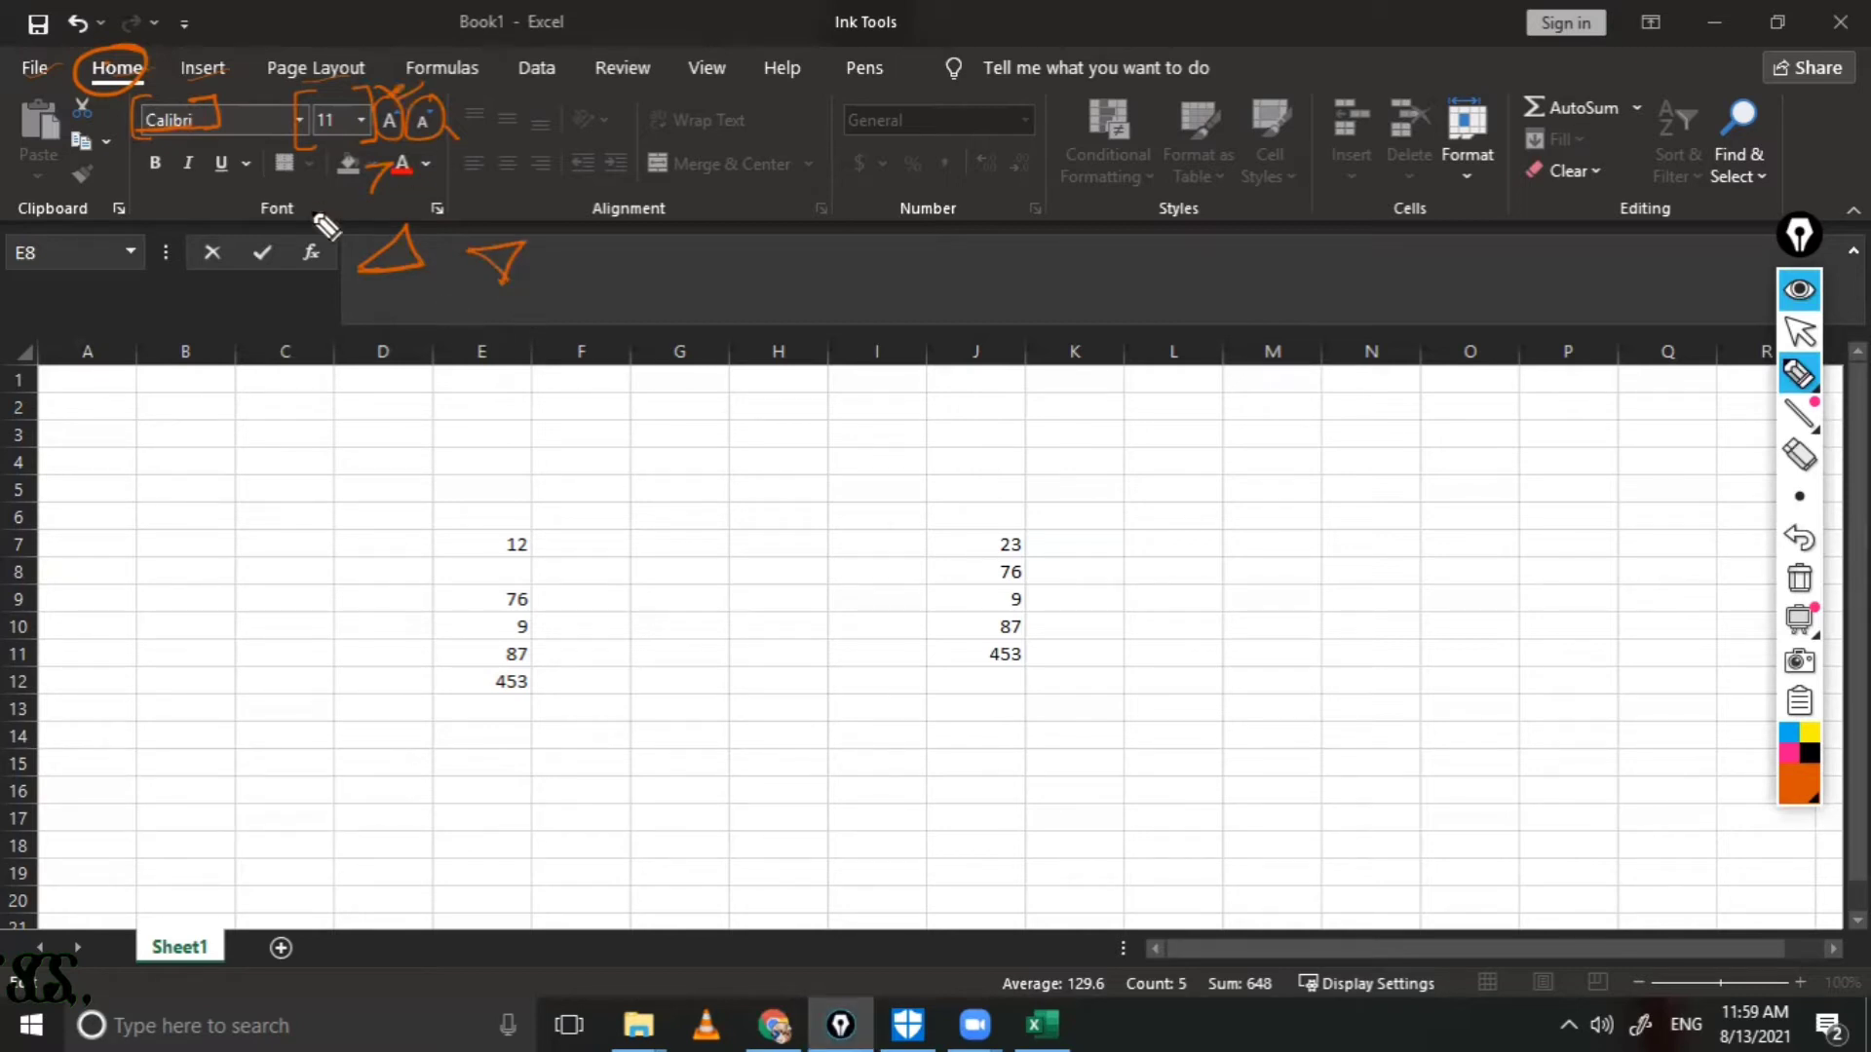
mouse_move(181, 176)
left_mouse_down()
mouse_move(237, 178)
mouse_move(147, 189)
left_mouse_up()
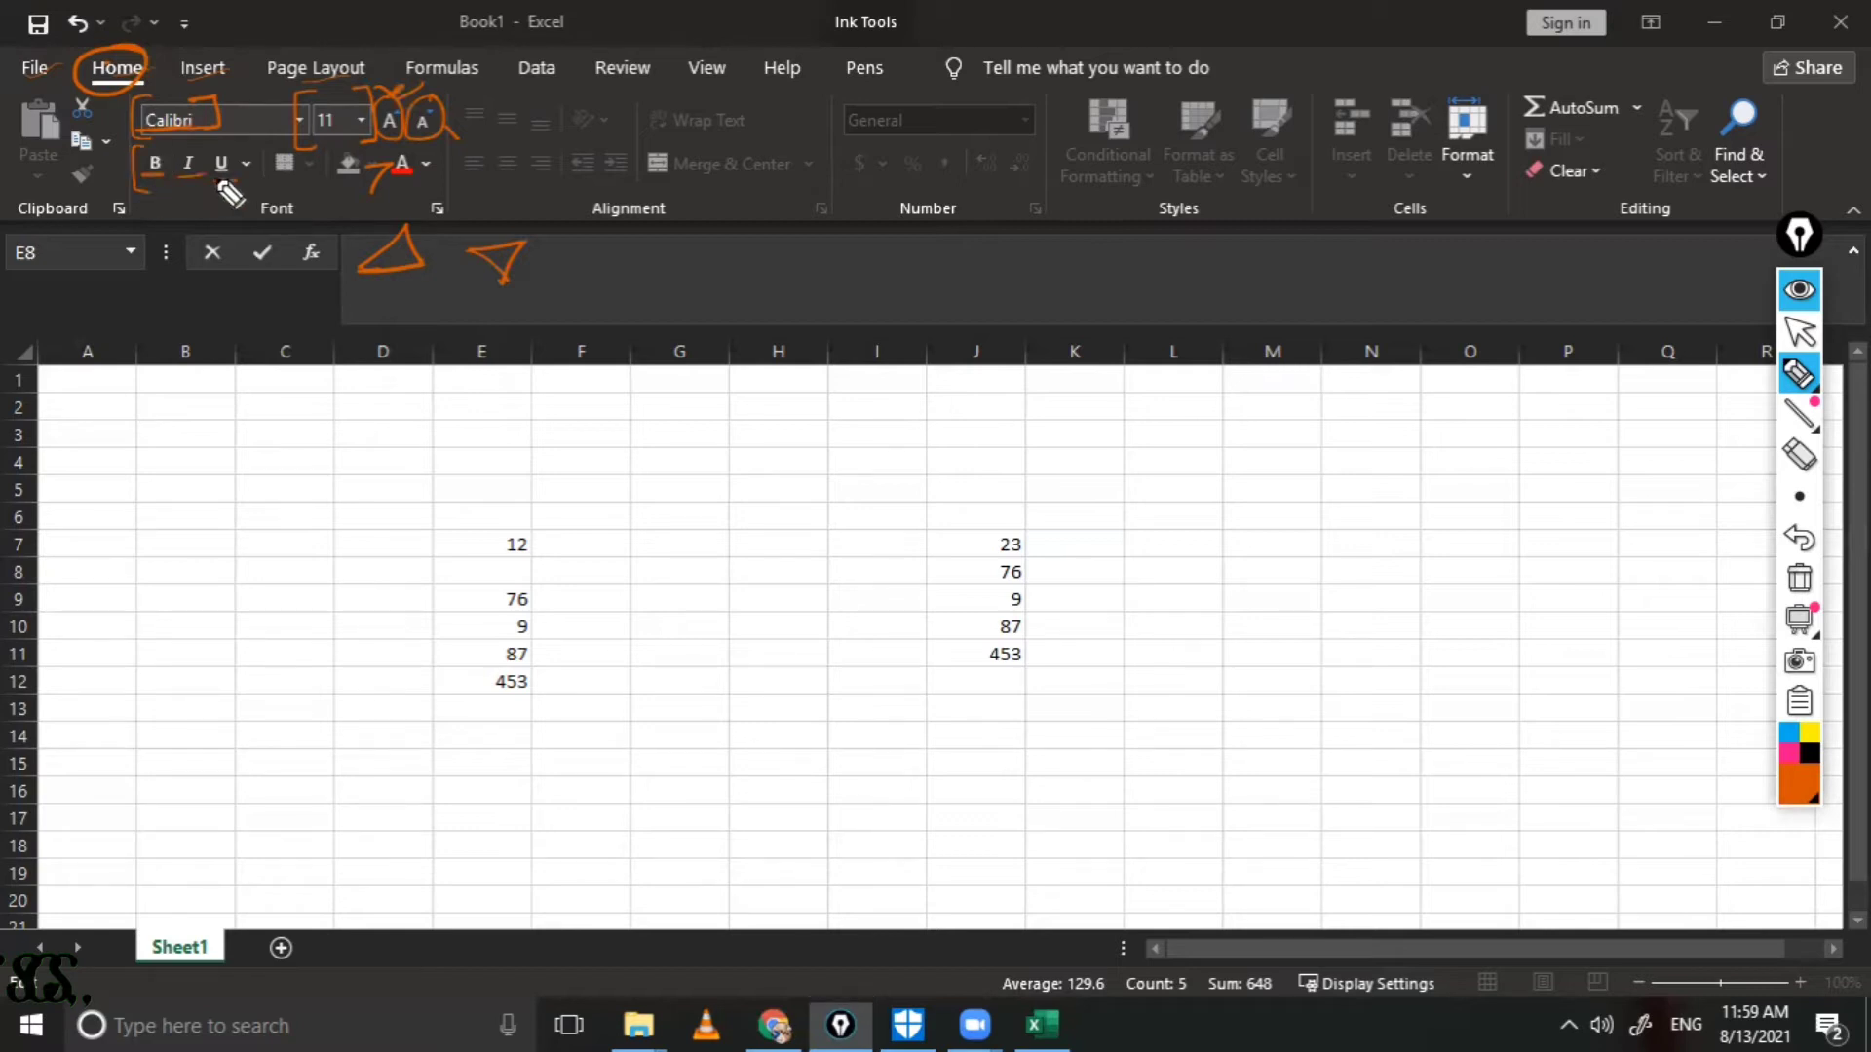
left_click_drag(236, 147, 245, 165)
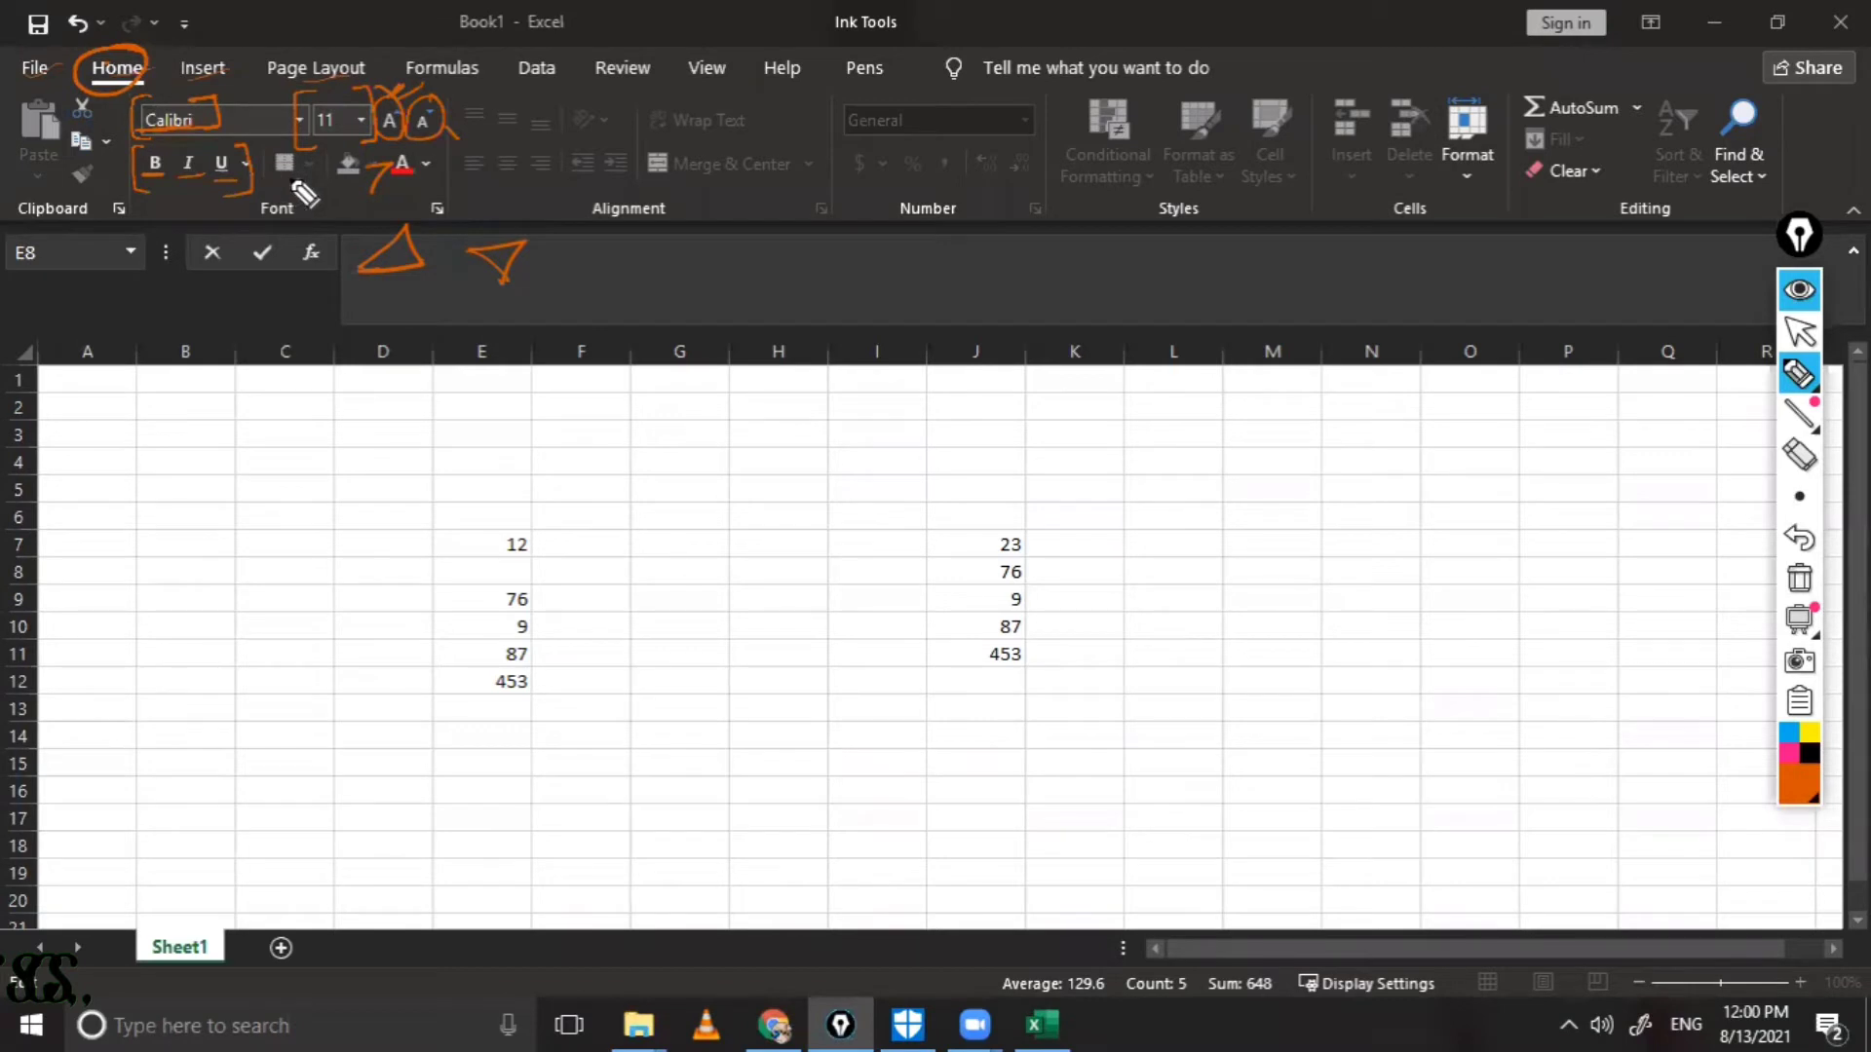
left_click_drag(273, 180, 294, 178)
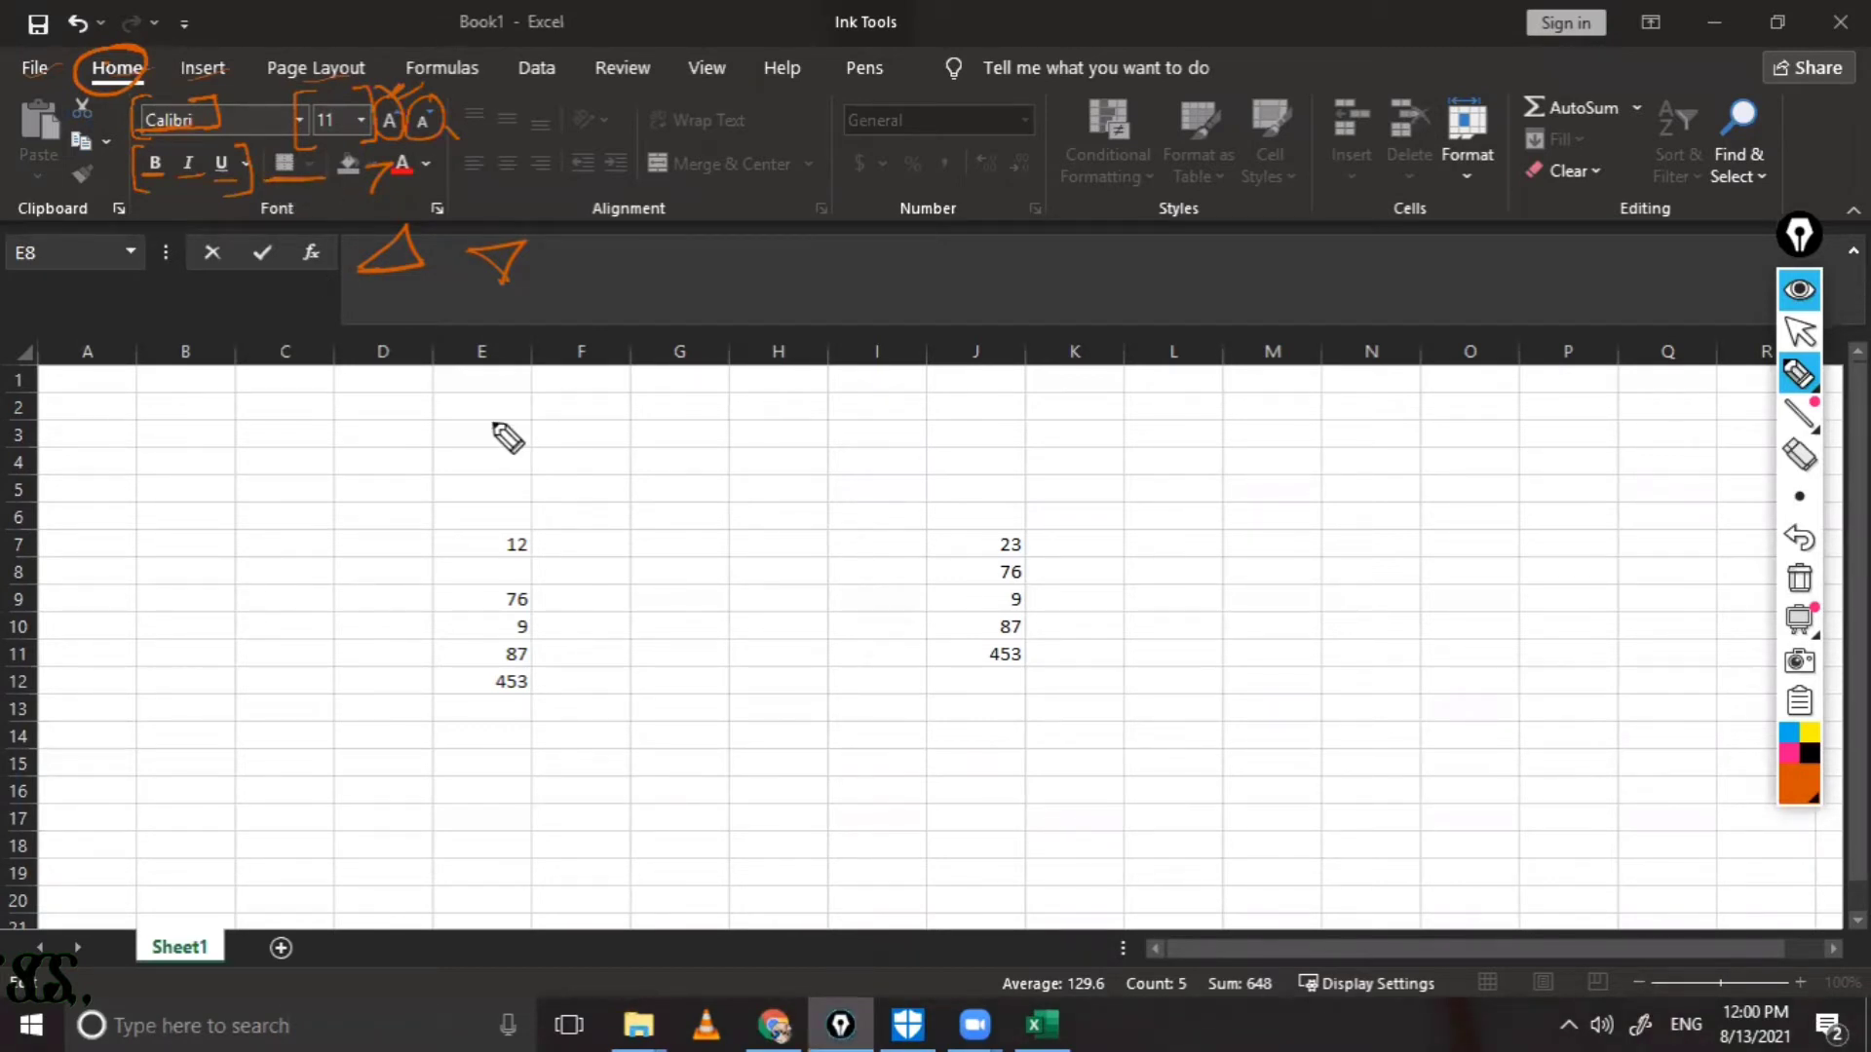
mouse_move(1799, 618)
left_click(1800, 332)
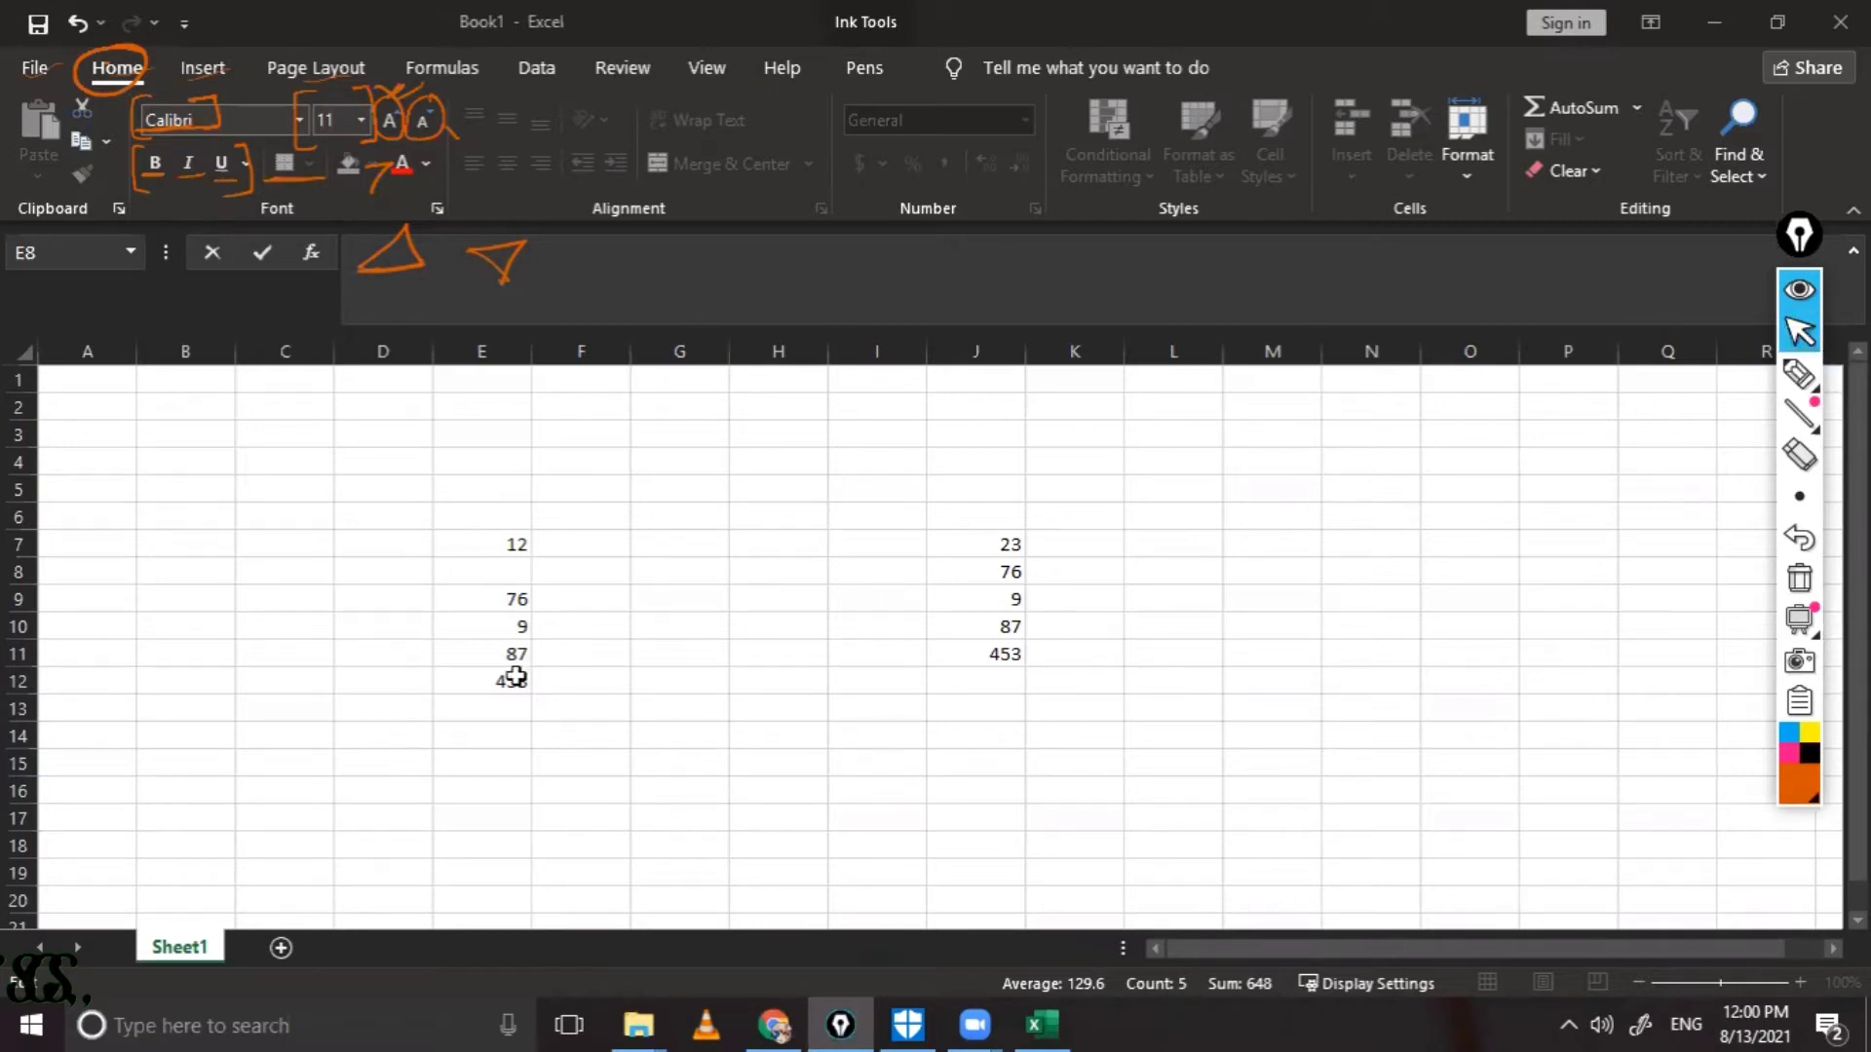
Step: Apply All Borders to cells E6:E13
left_click_drag(465, 529, 526, 711)
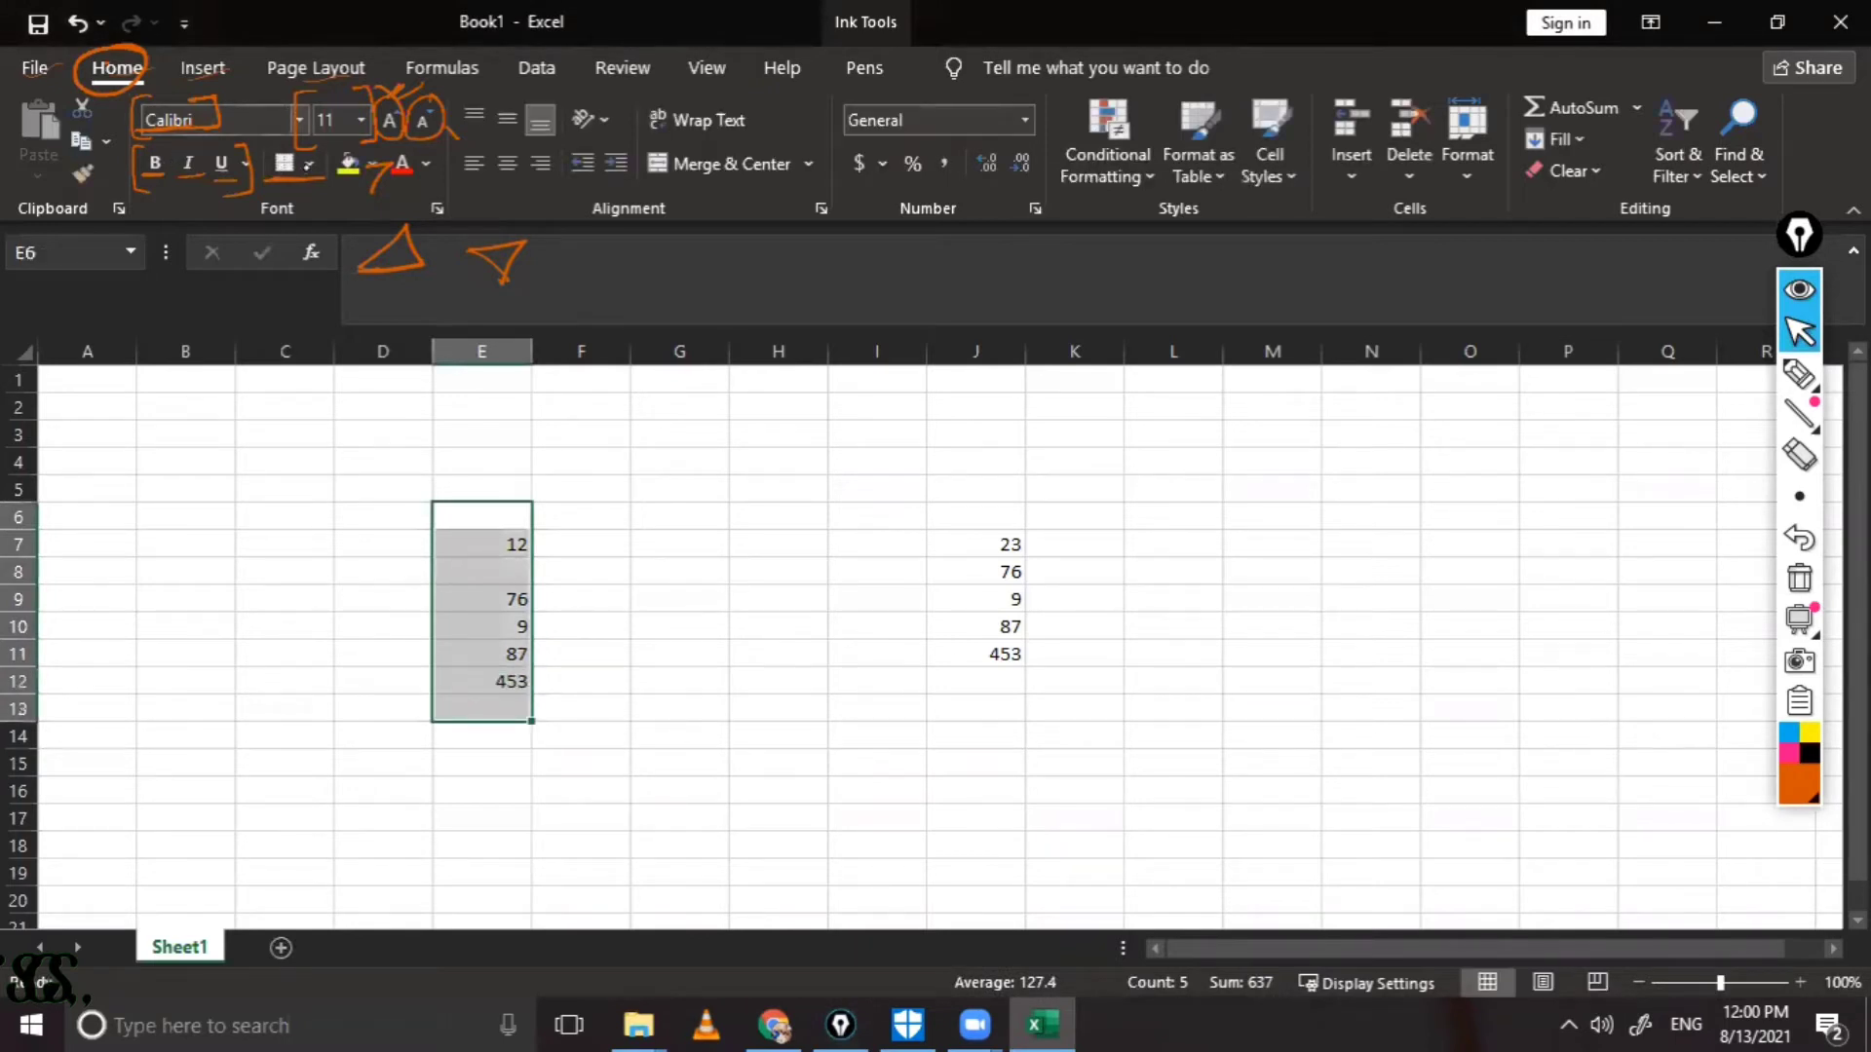
left_click(310, 163)
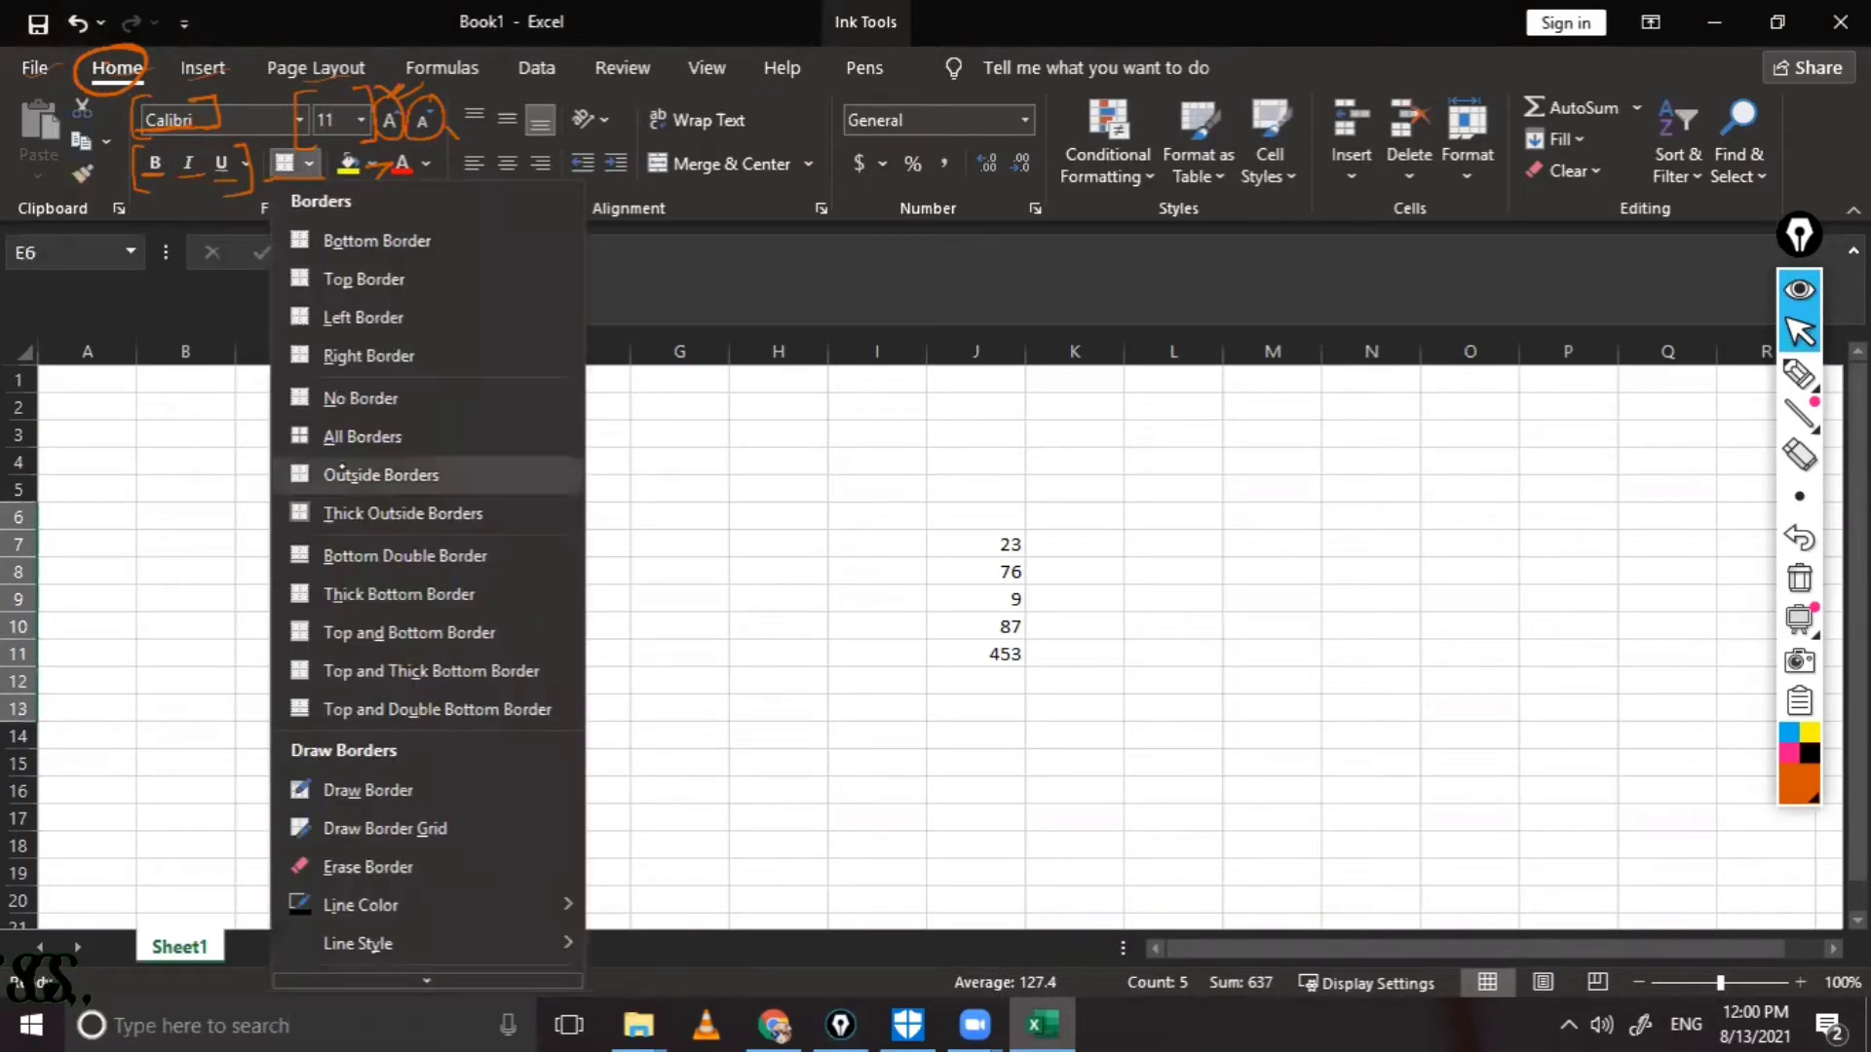
left_click(360, 437)
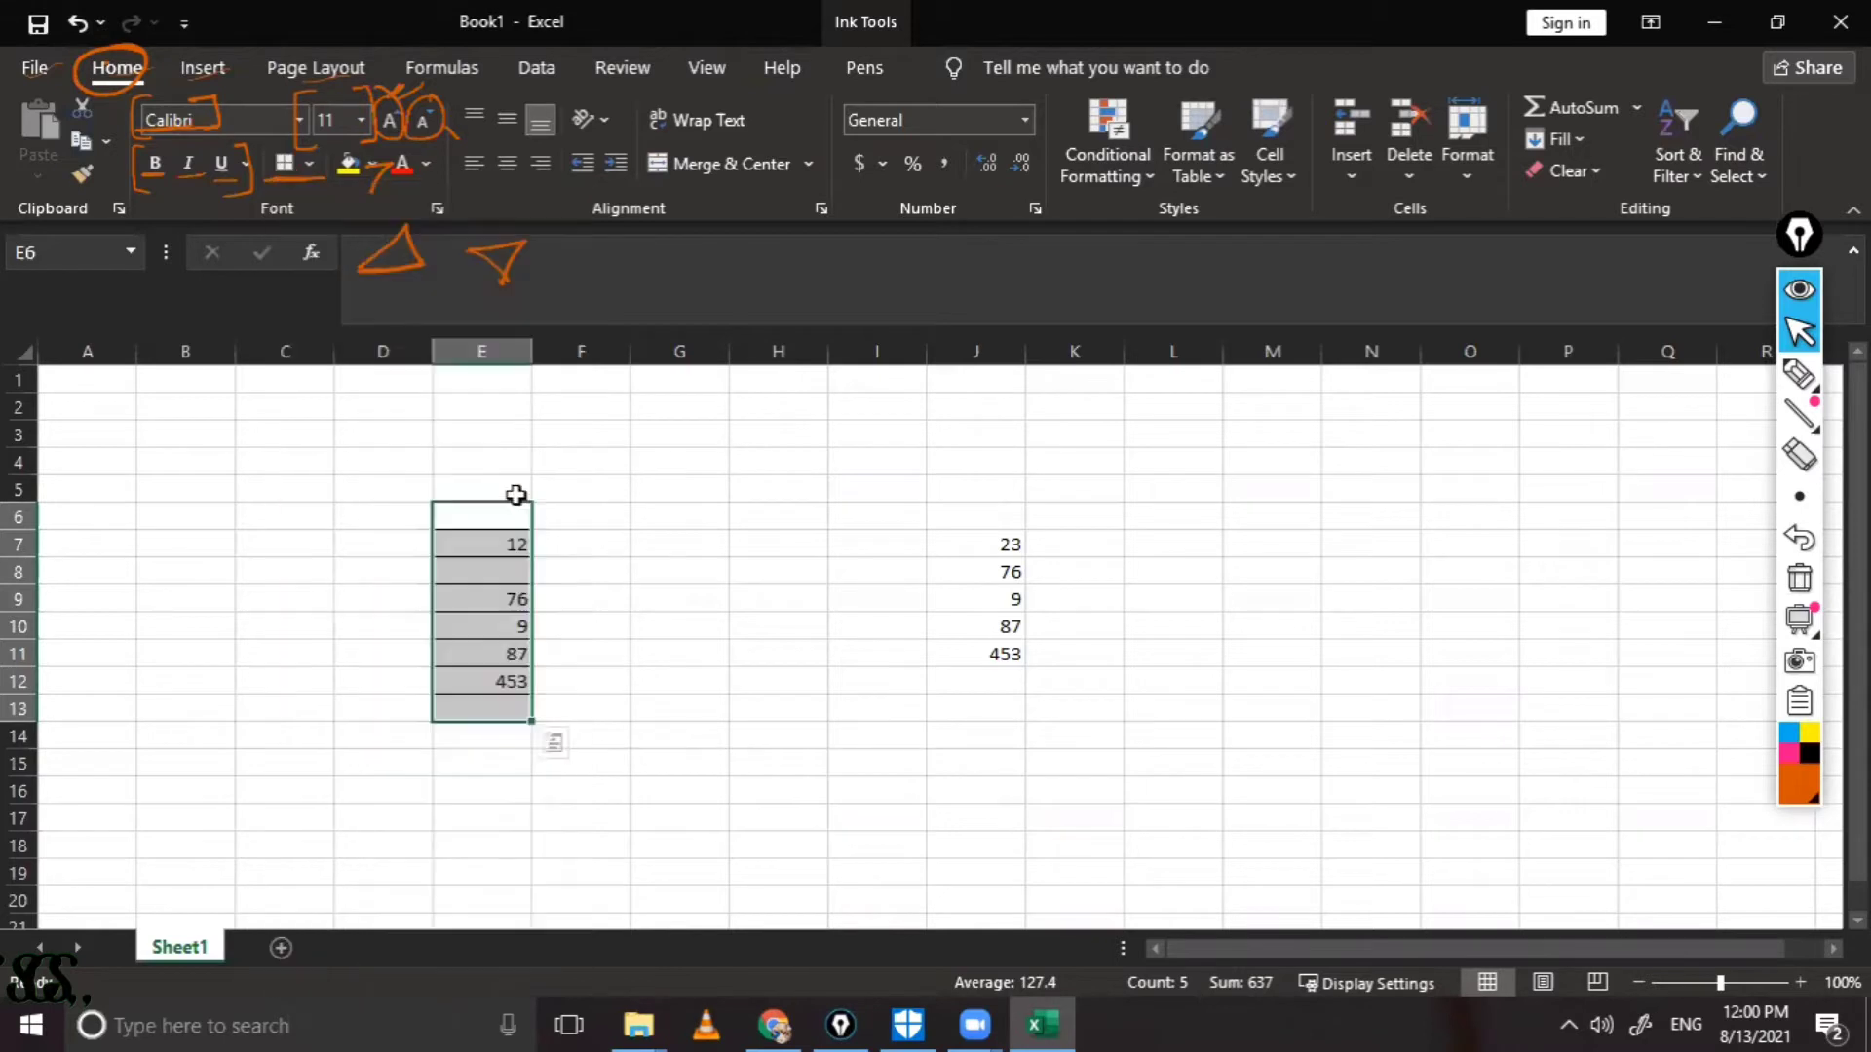
left_click(284, 571)
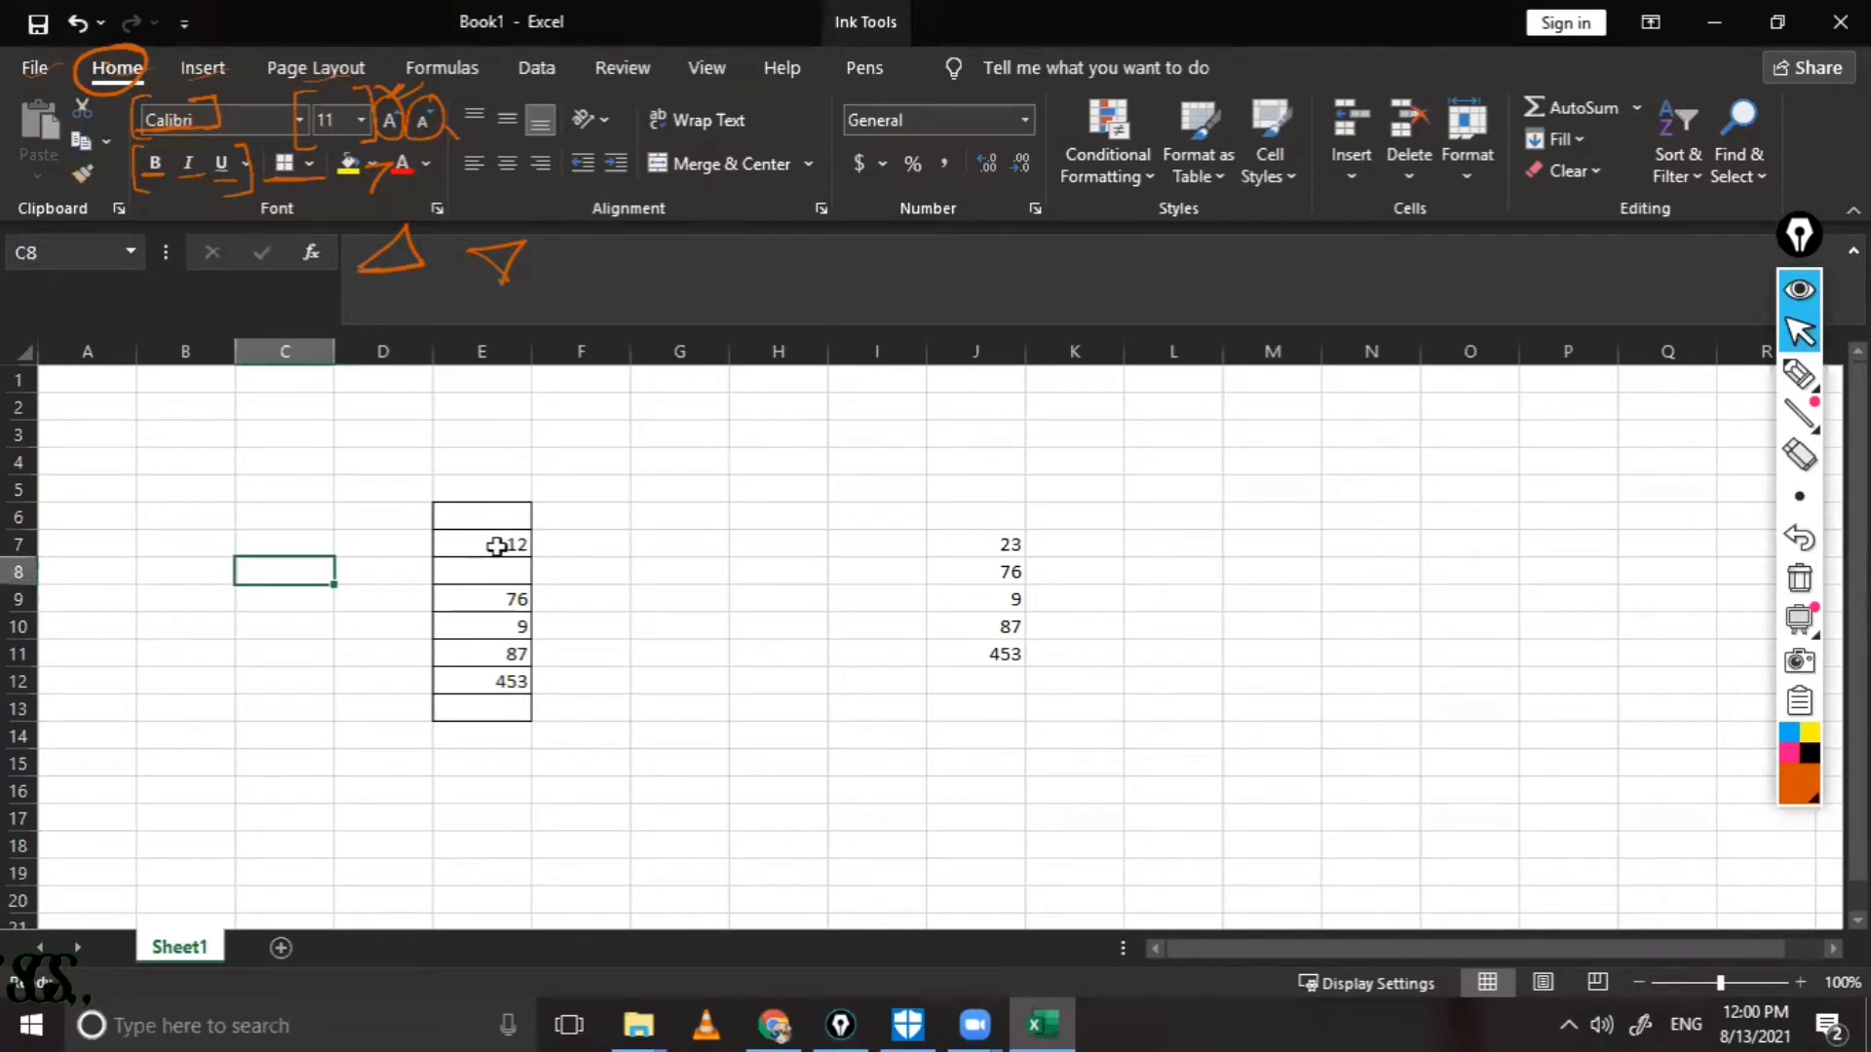
Step: Apply a yellow fill to E6:E12, then undo it
left_click_drag(492, 516, 501, 682)
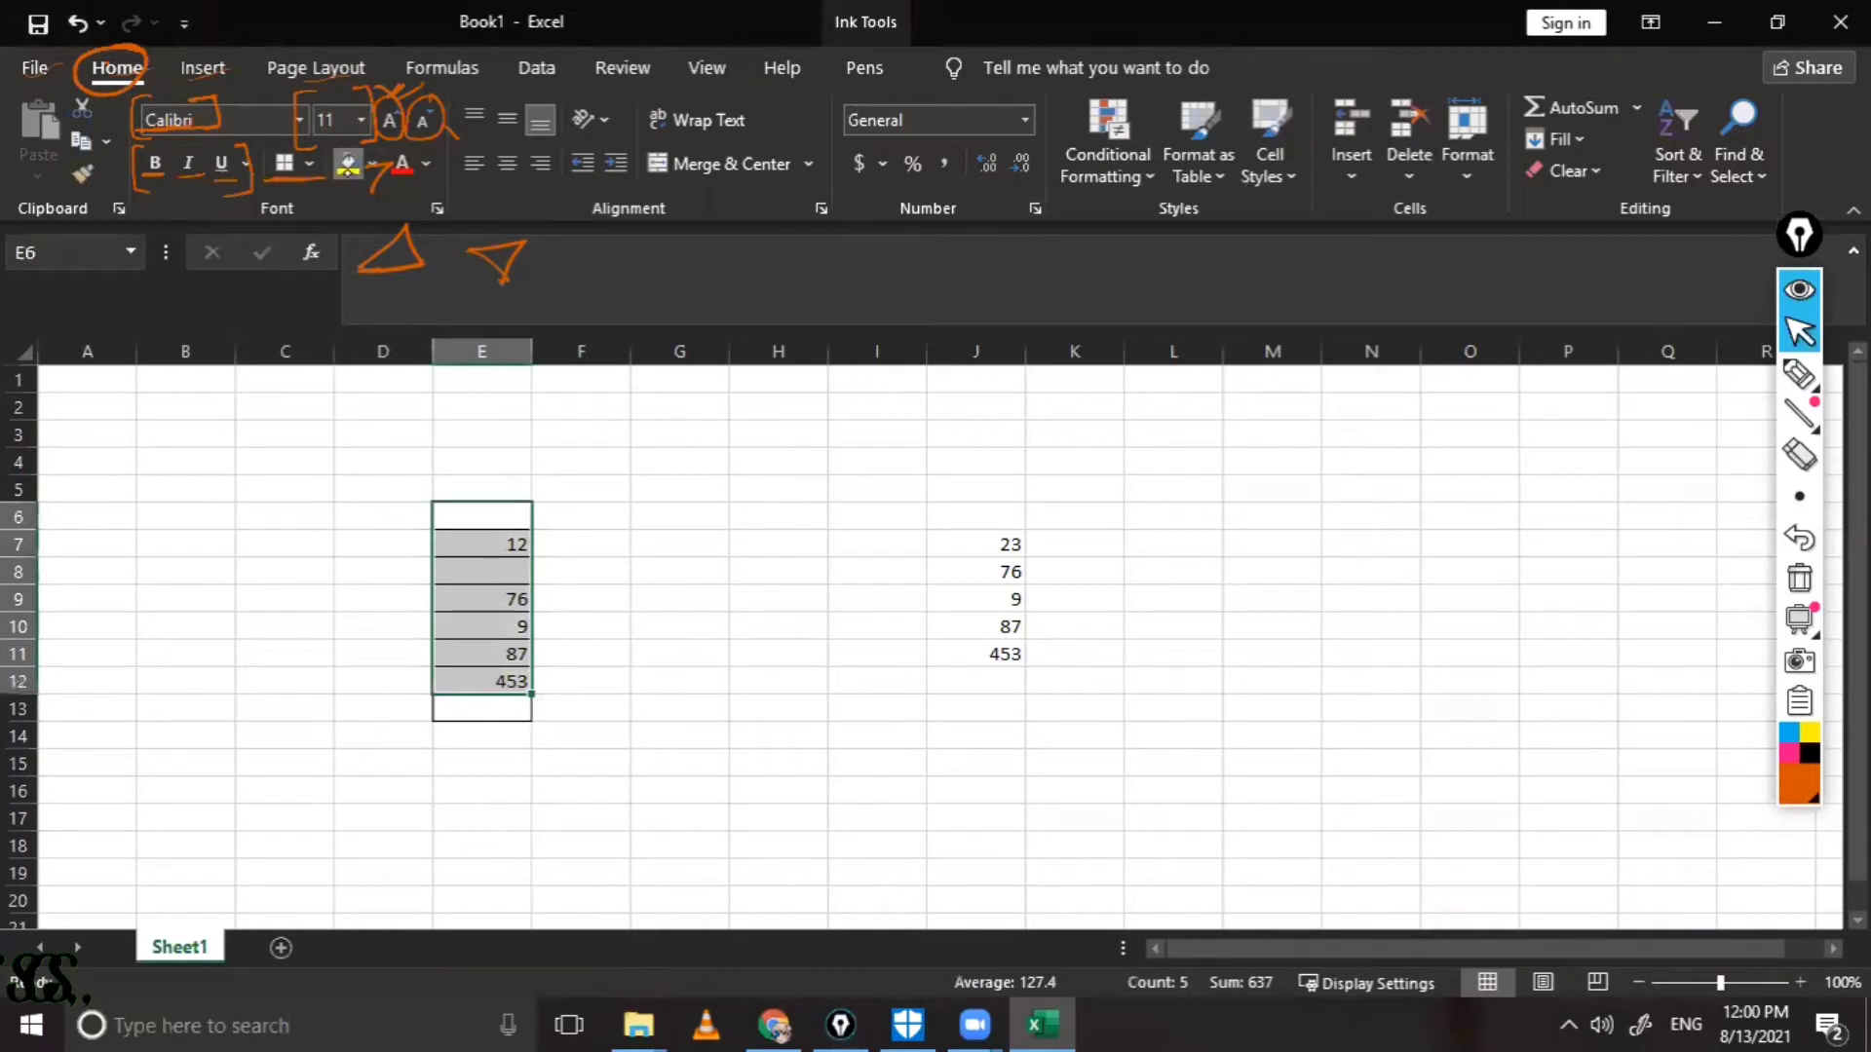
left_click(348, 163)
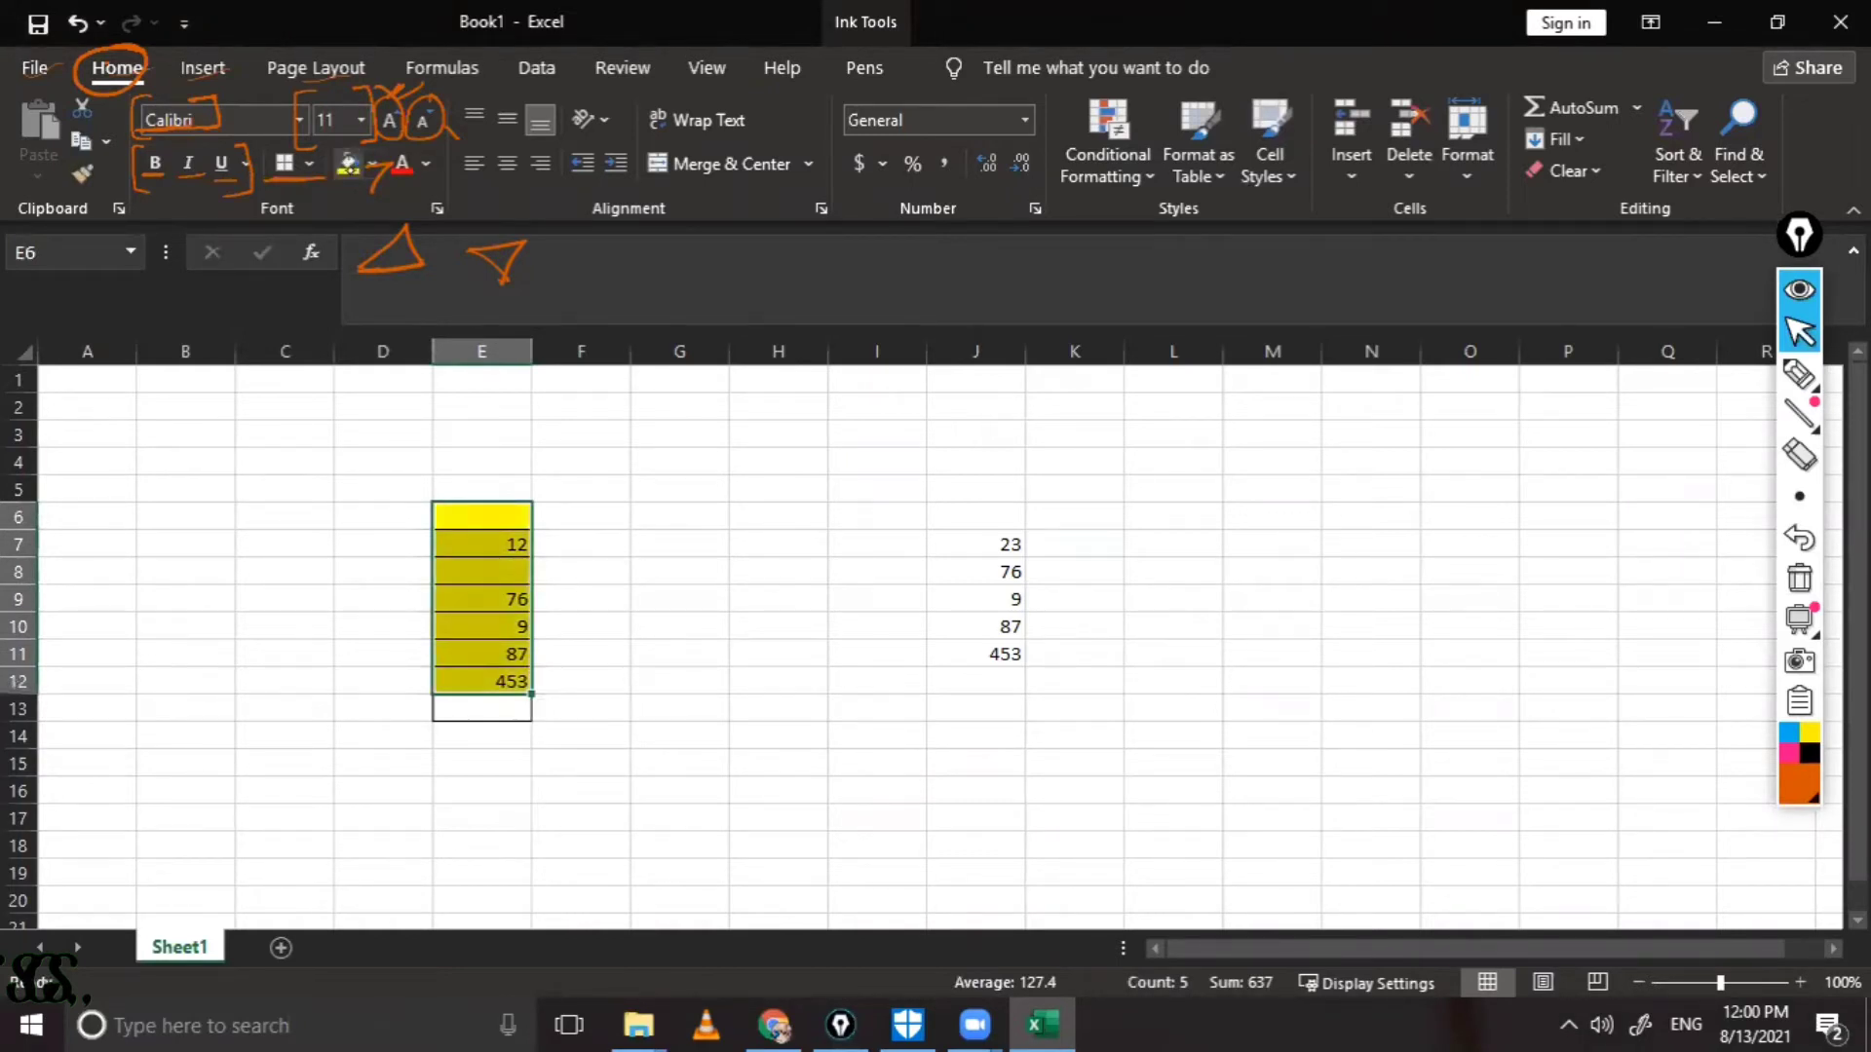
left_click(426, 164)
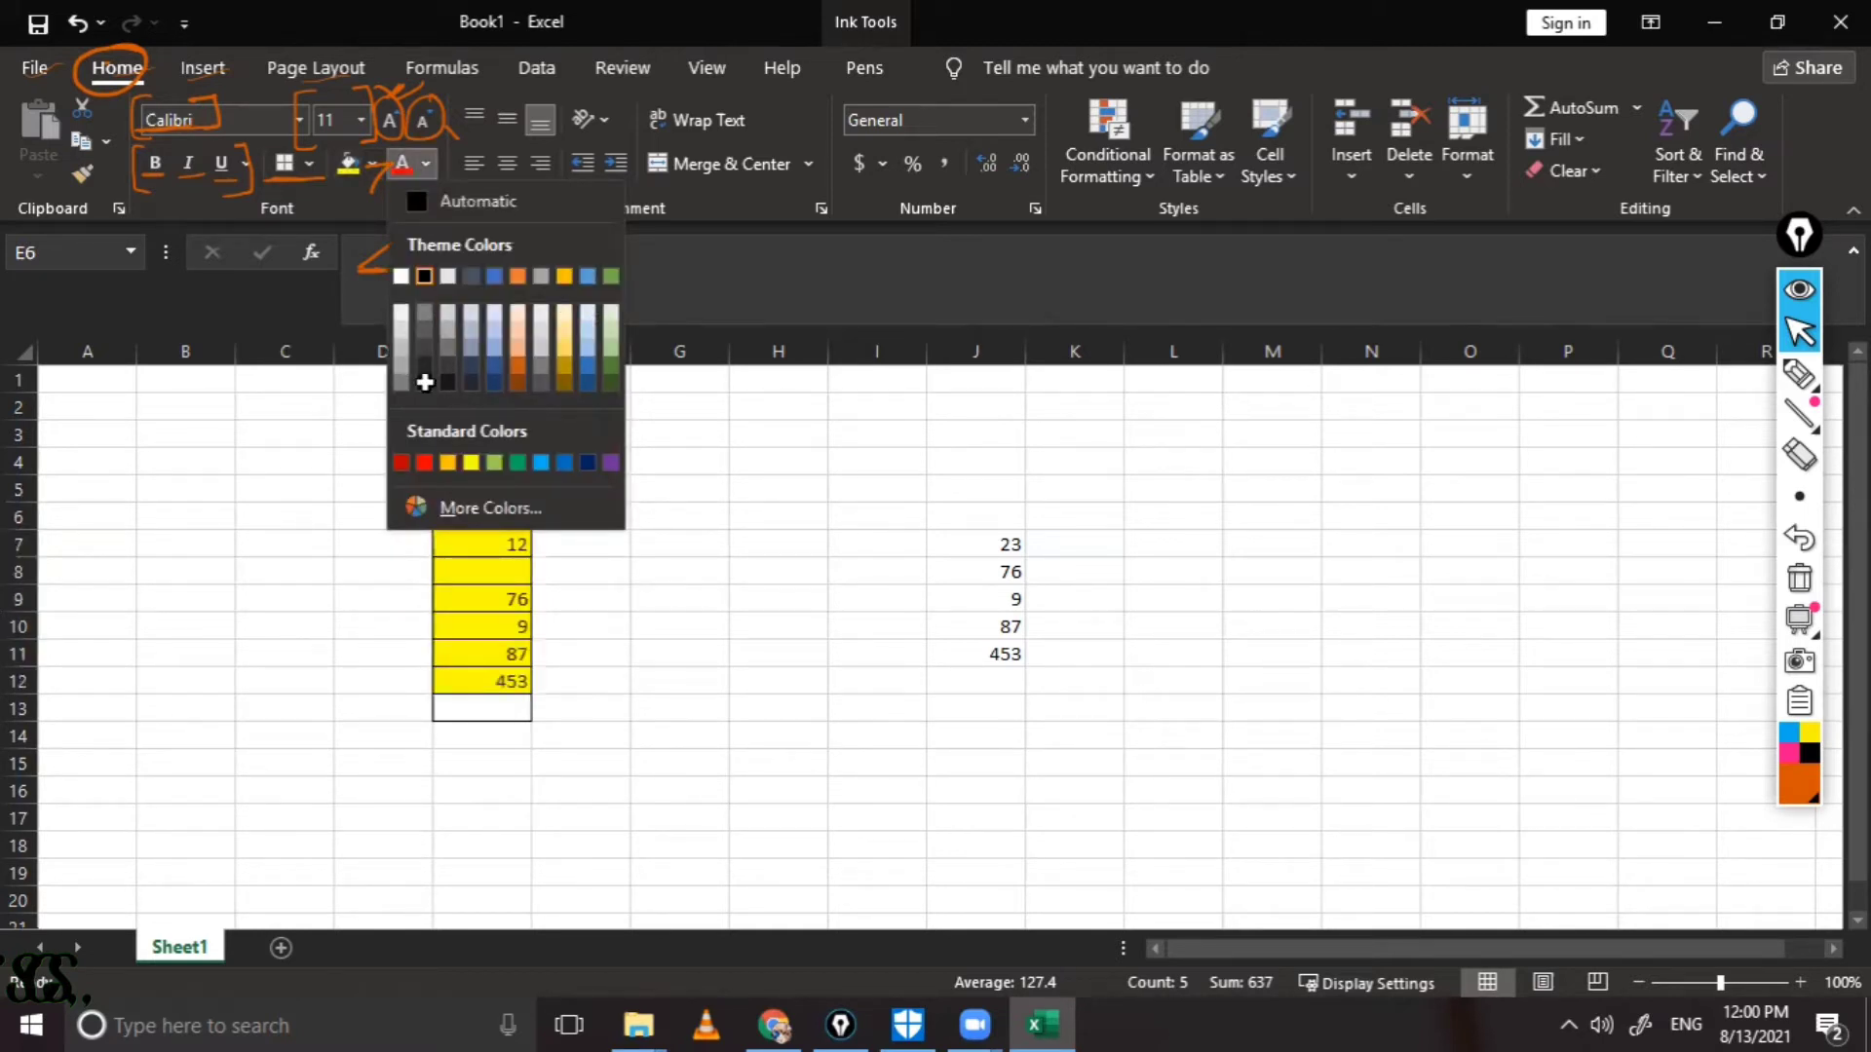
key("Escape")
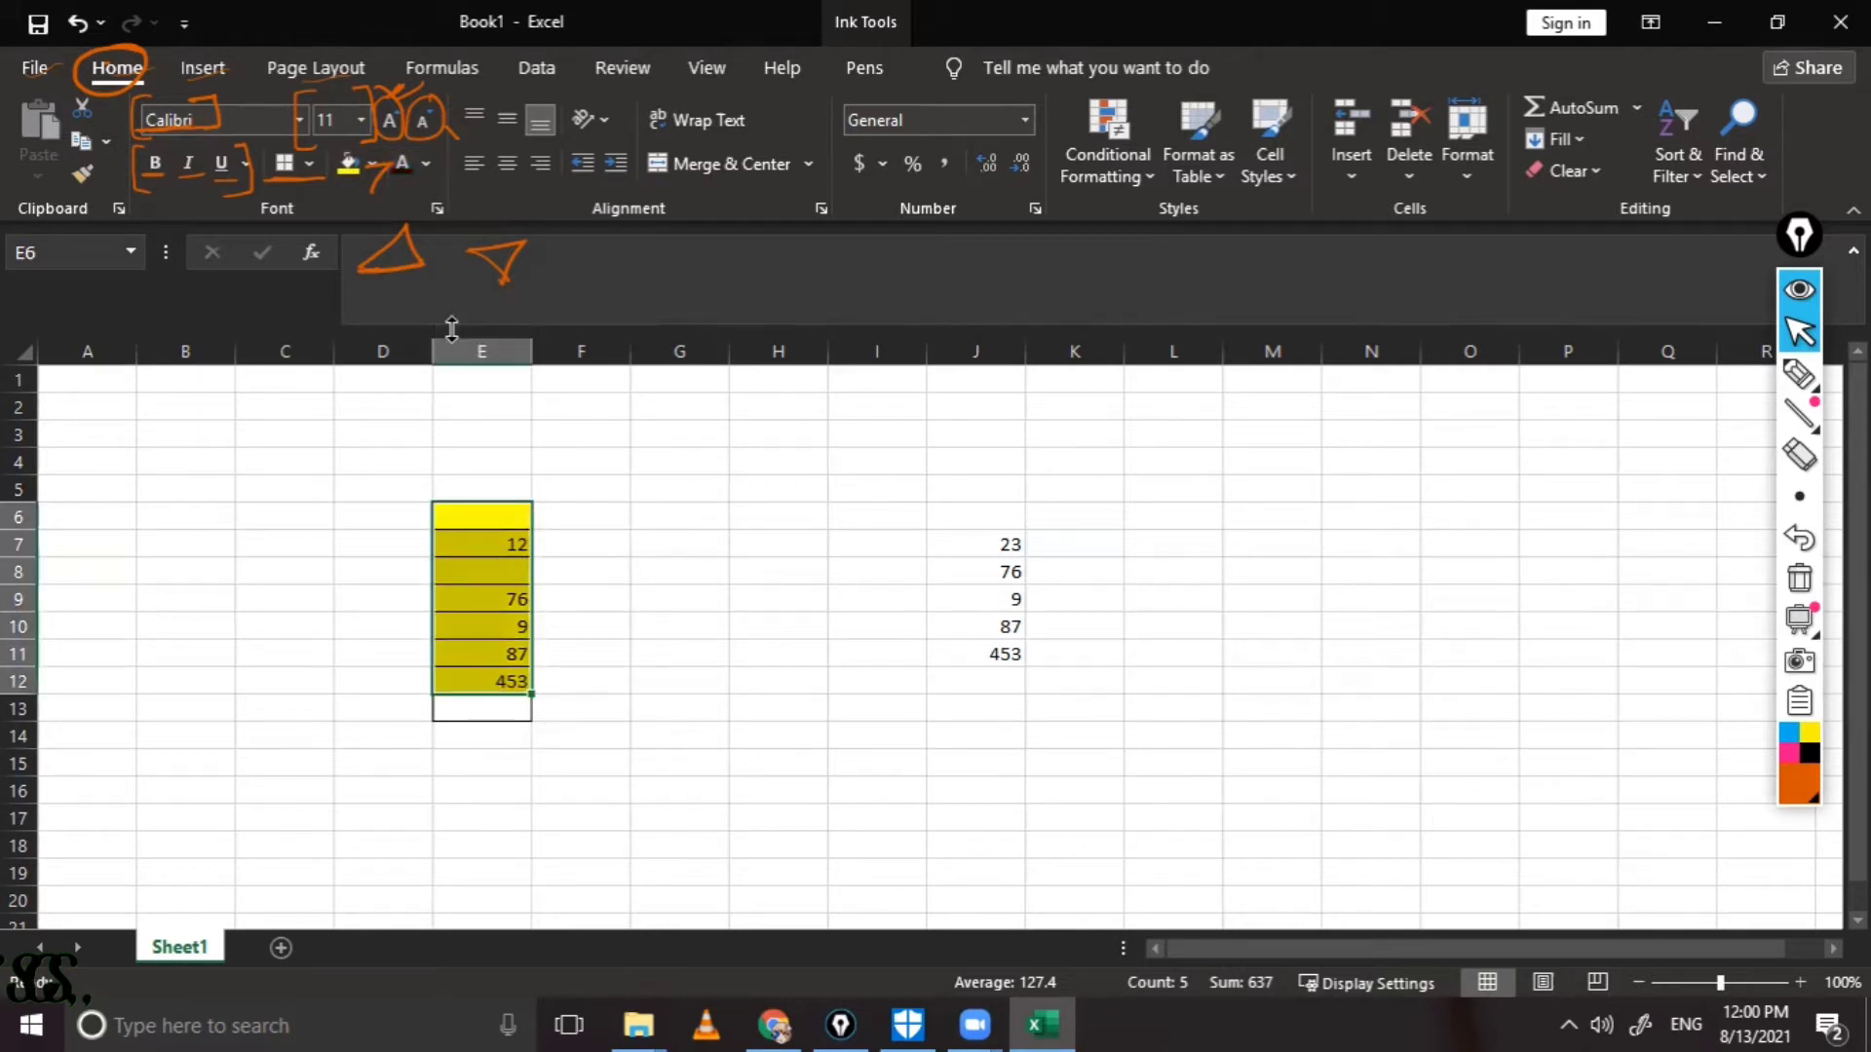
key("ctrl+z")
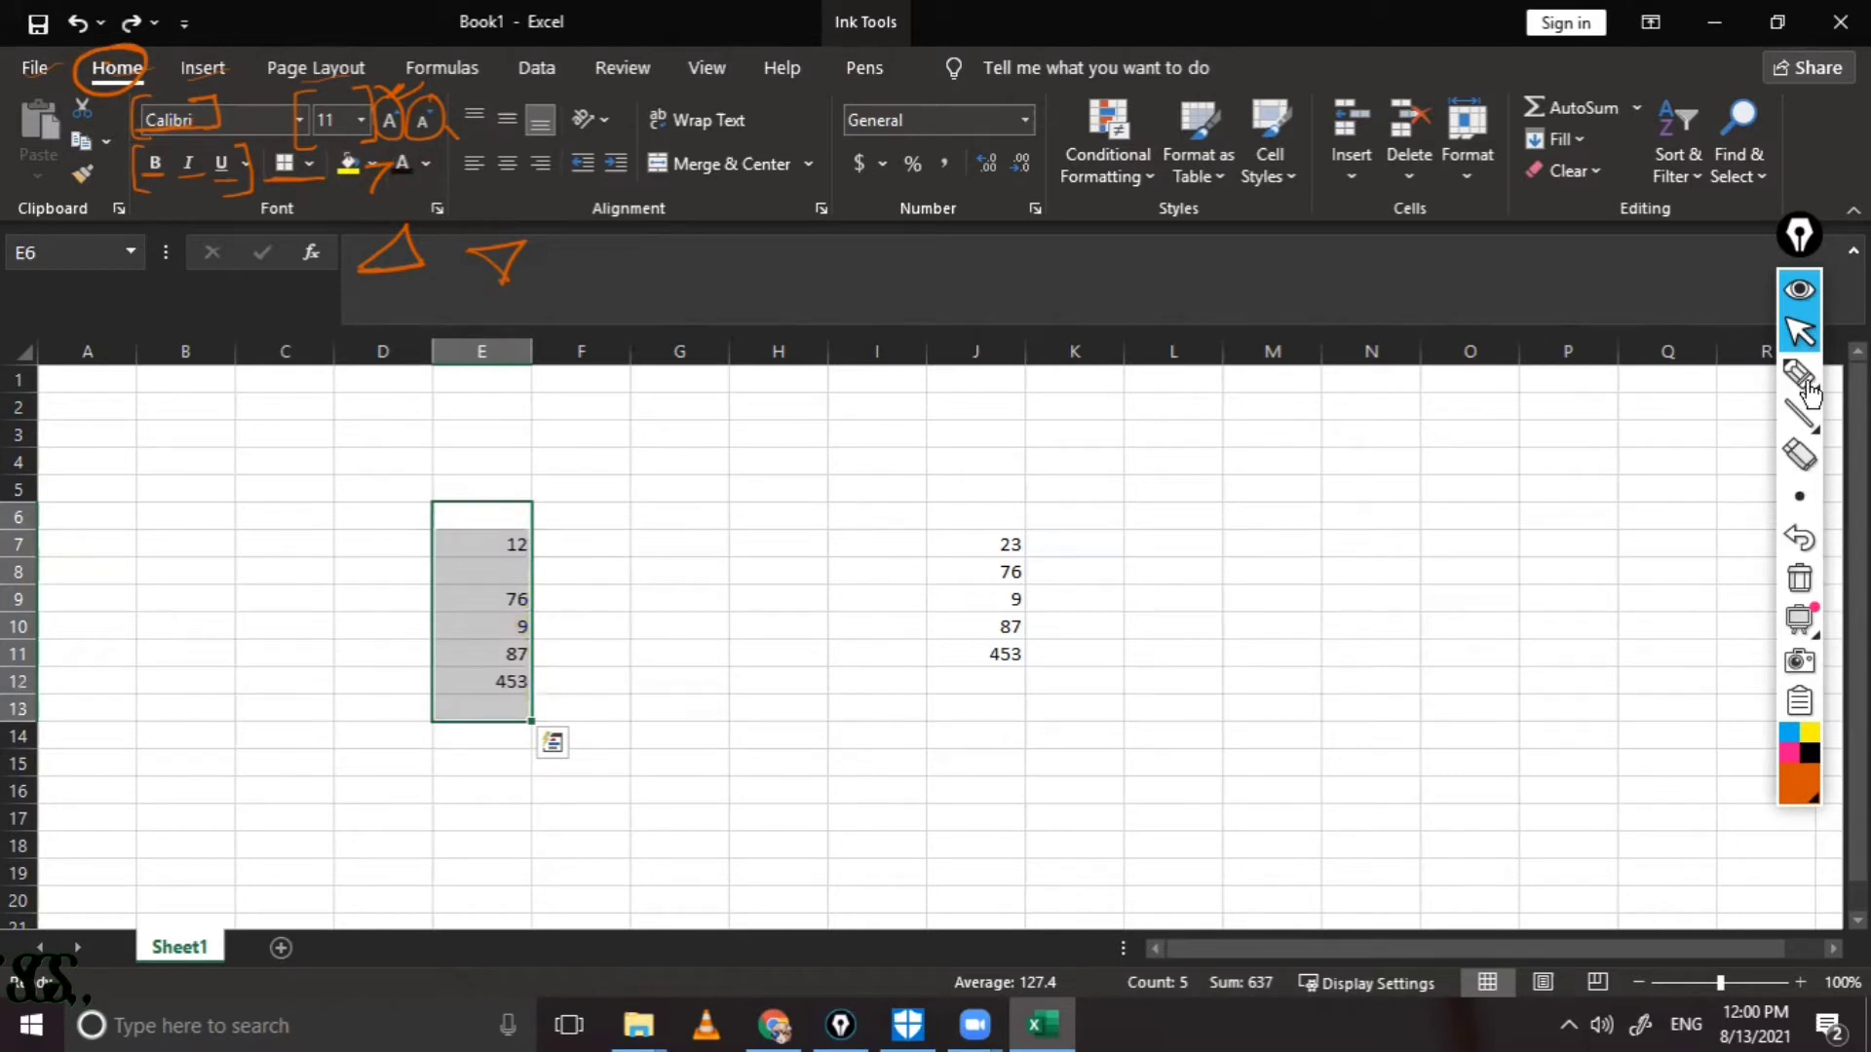
Step: Erase all the ink annotations from the screen
left_click(1808, 390)
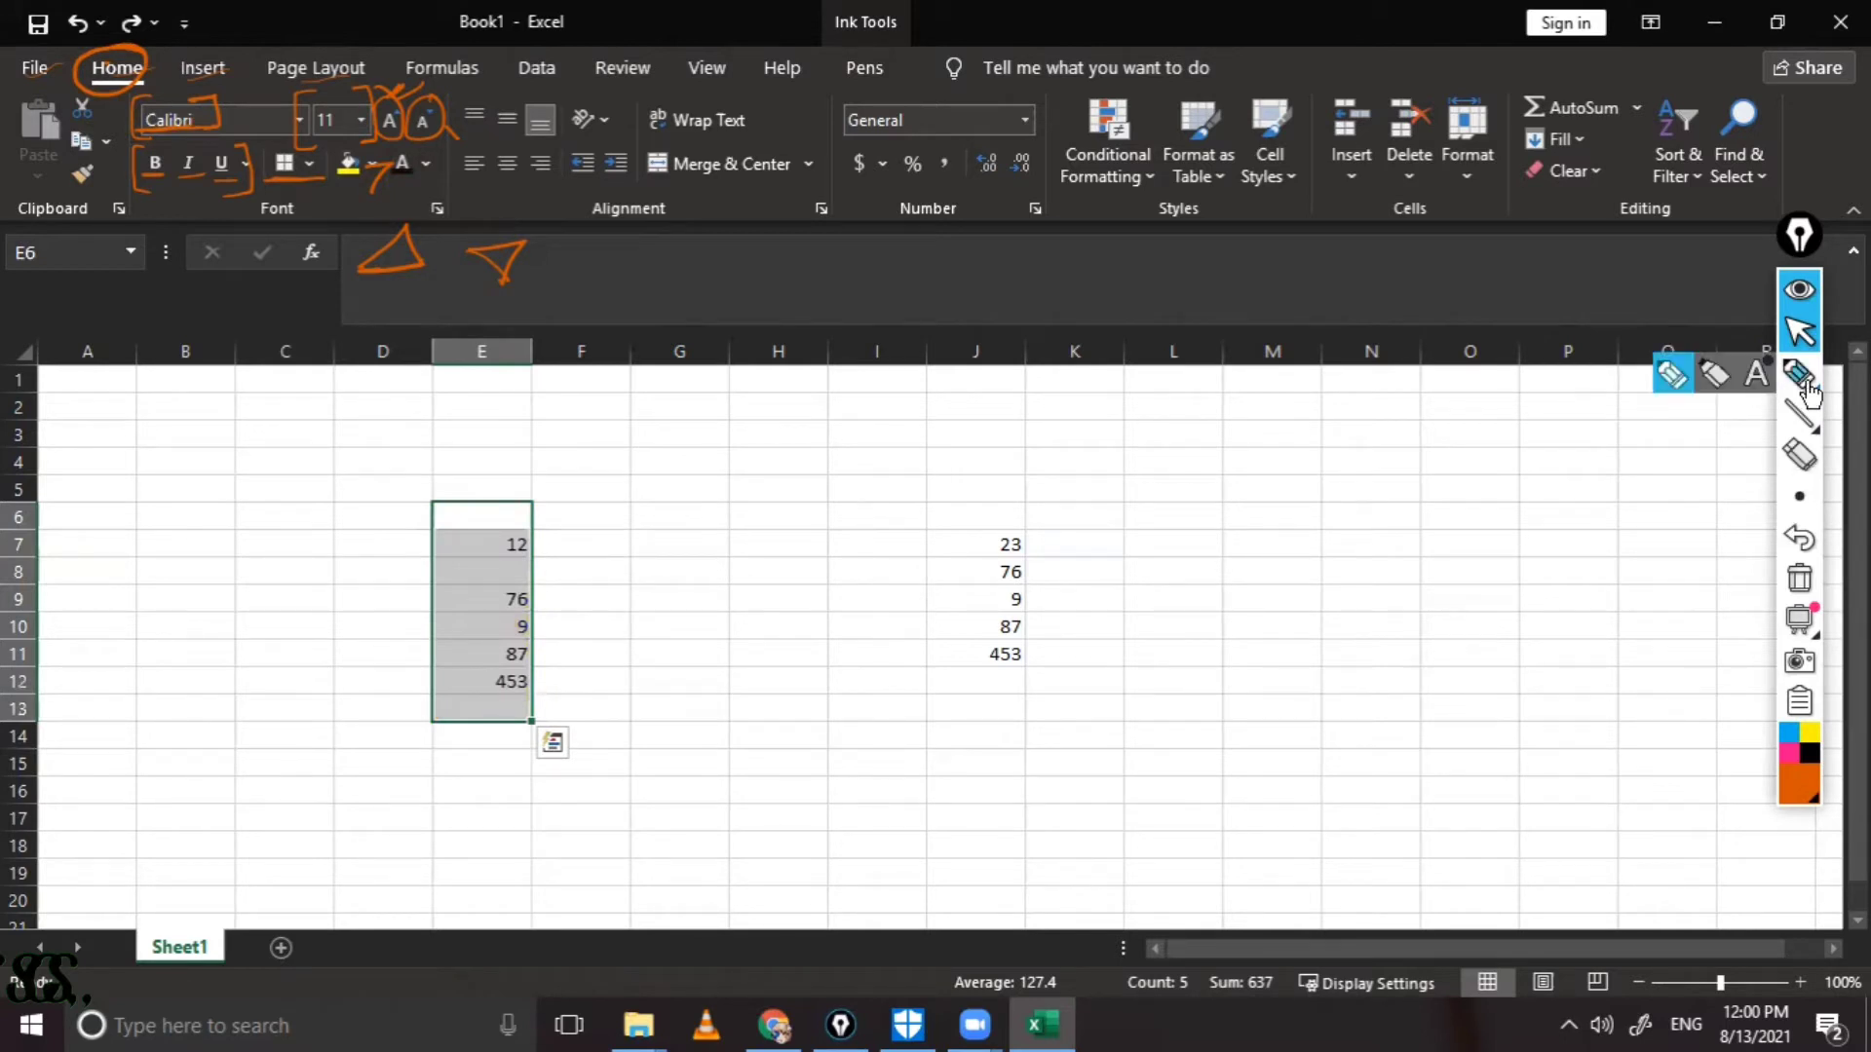
left_click(1799, 580)
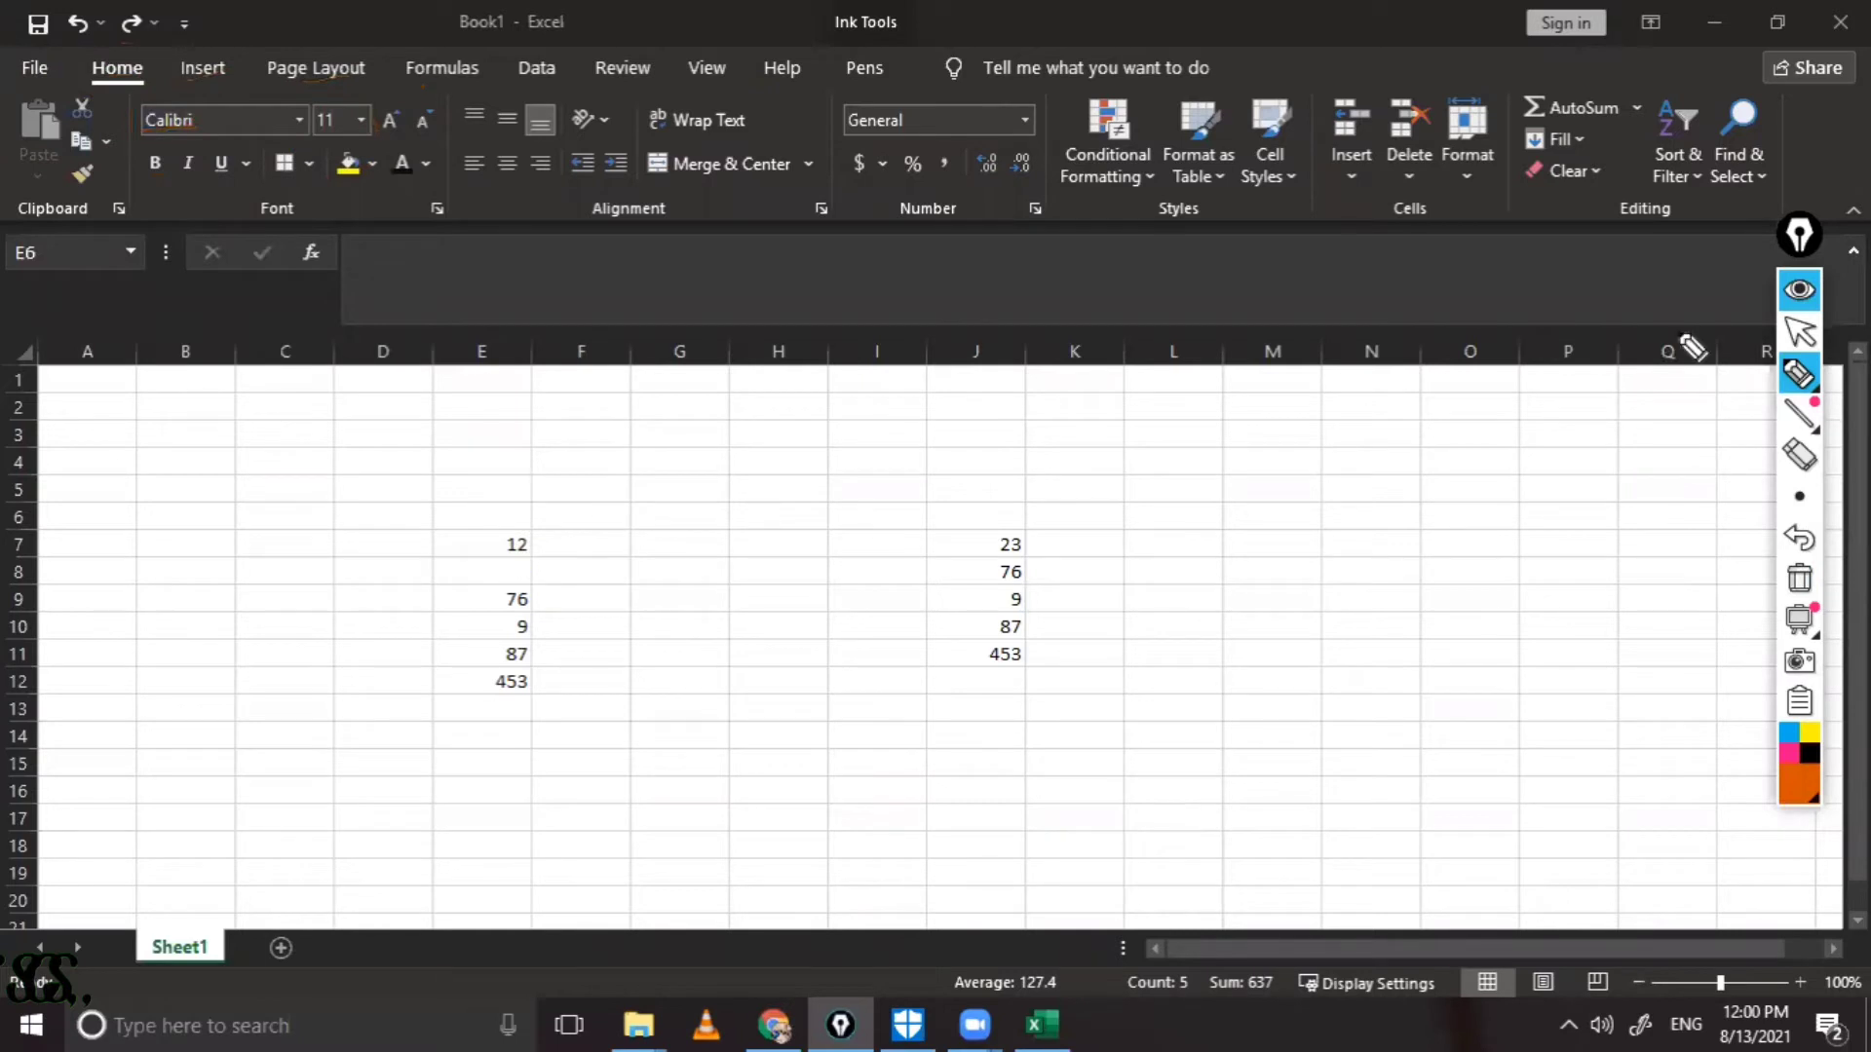
left_click(1800, 331)
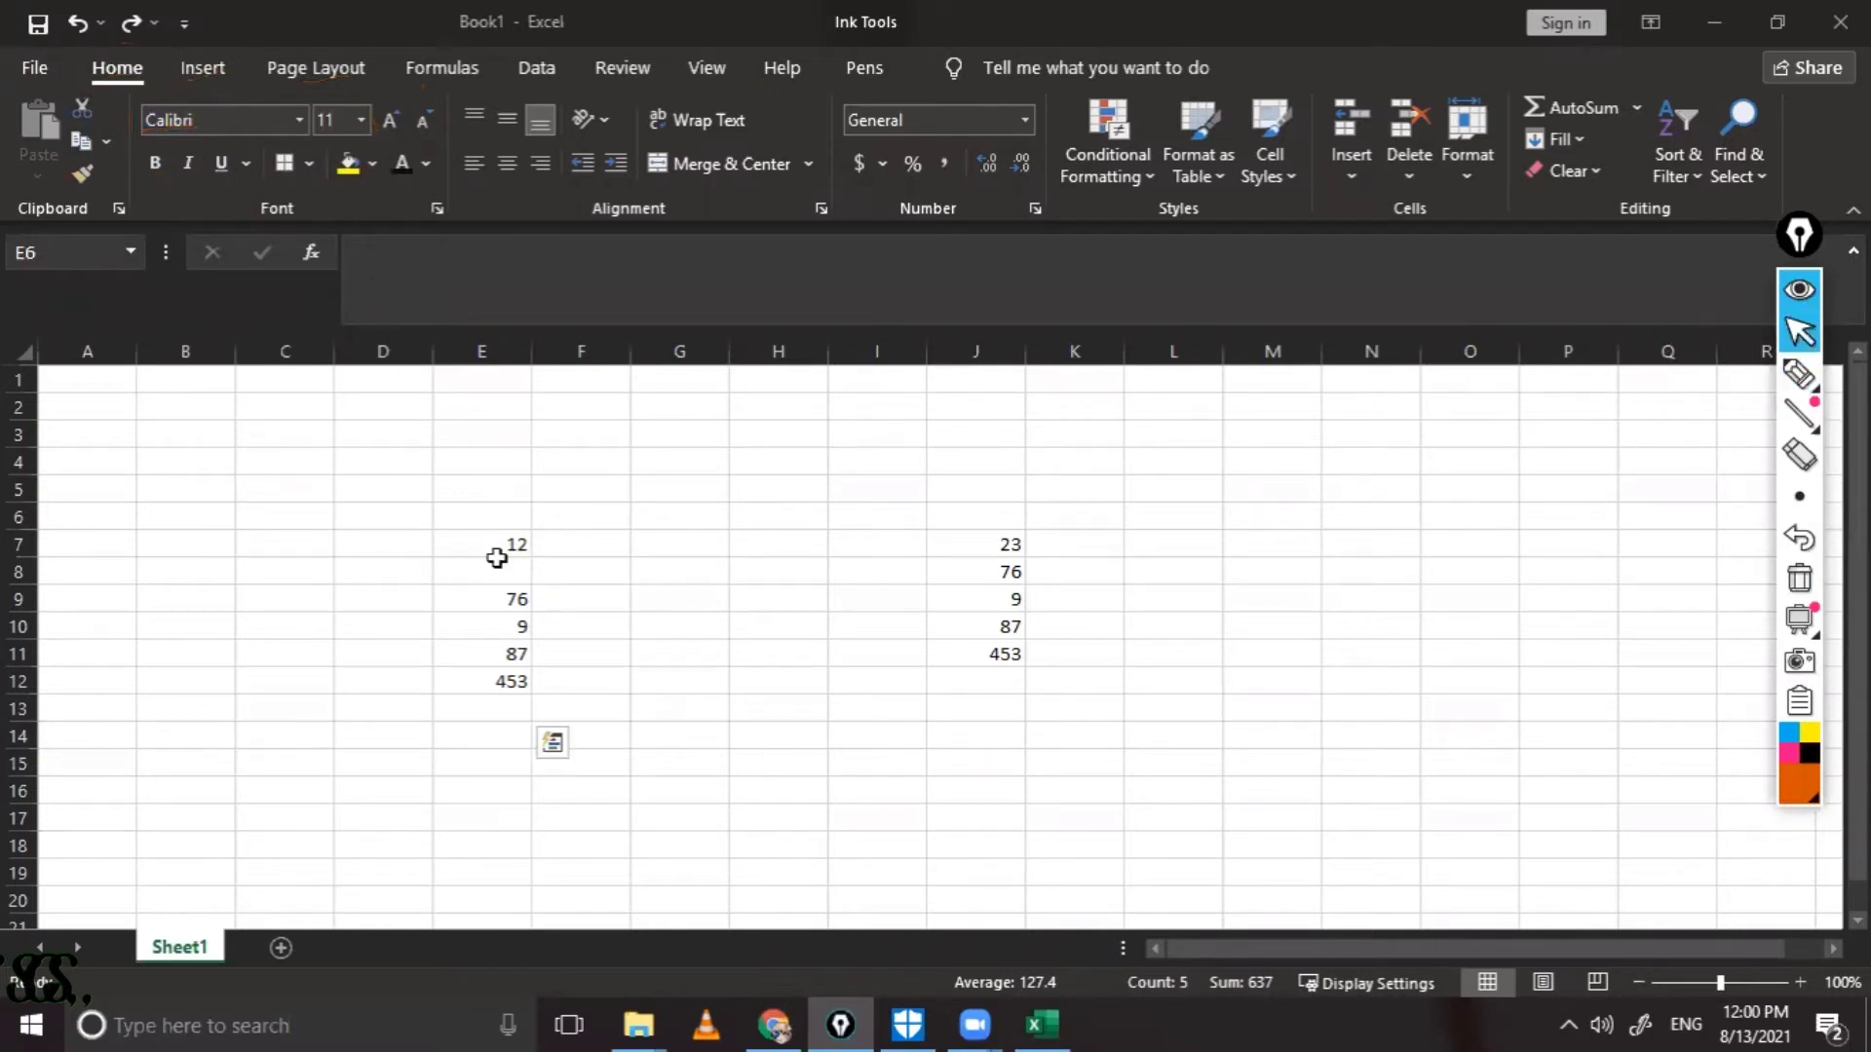
Step: Enlarge the E7:E13 font three steps, then shrink it back to 12 point
left_click_drag(497, 557, 502, 710)
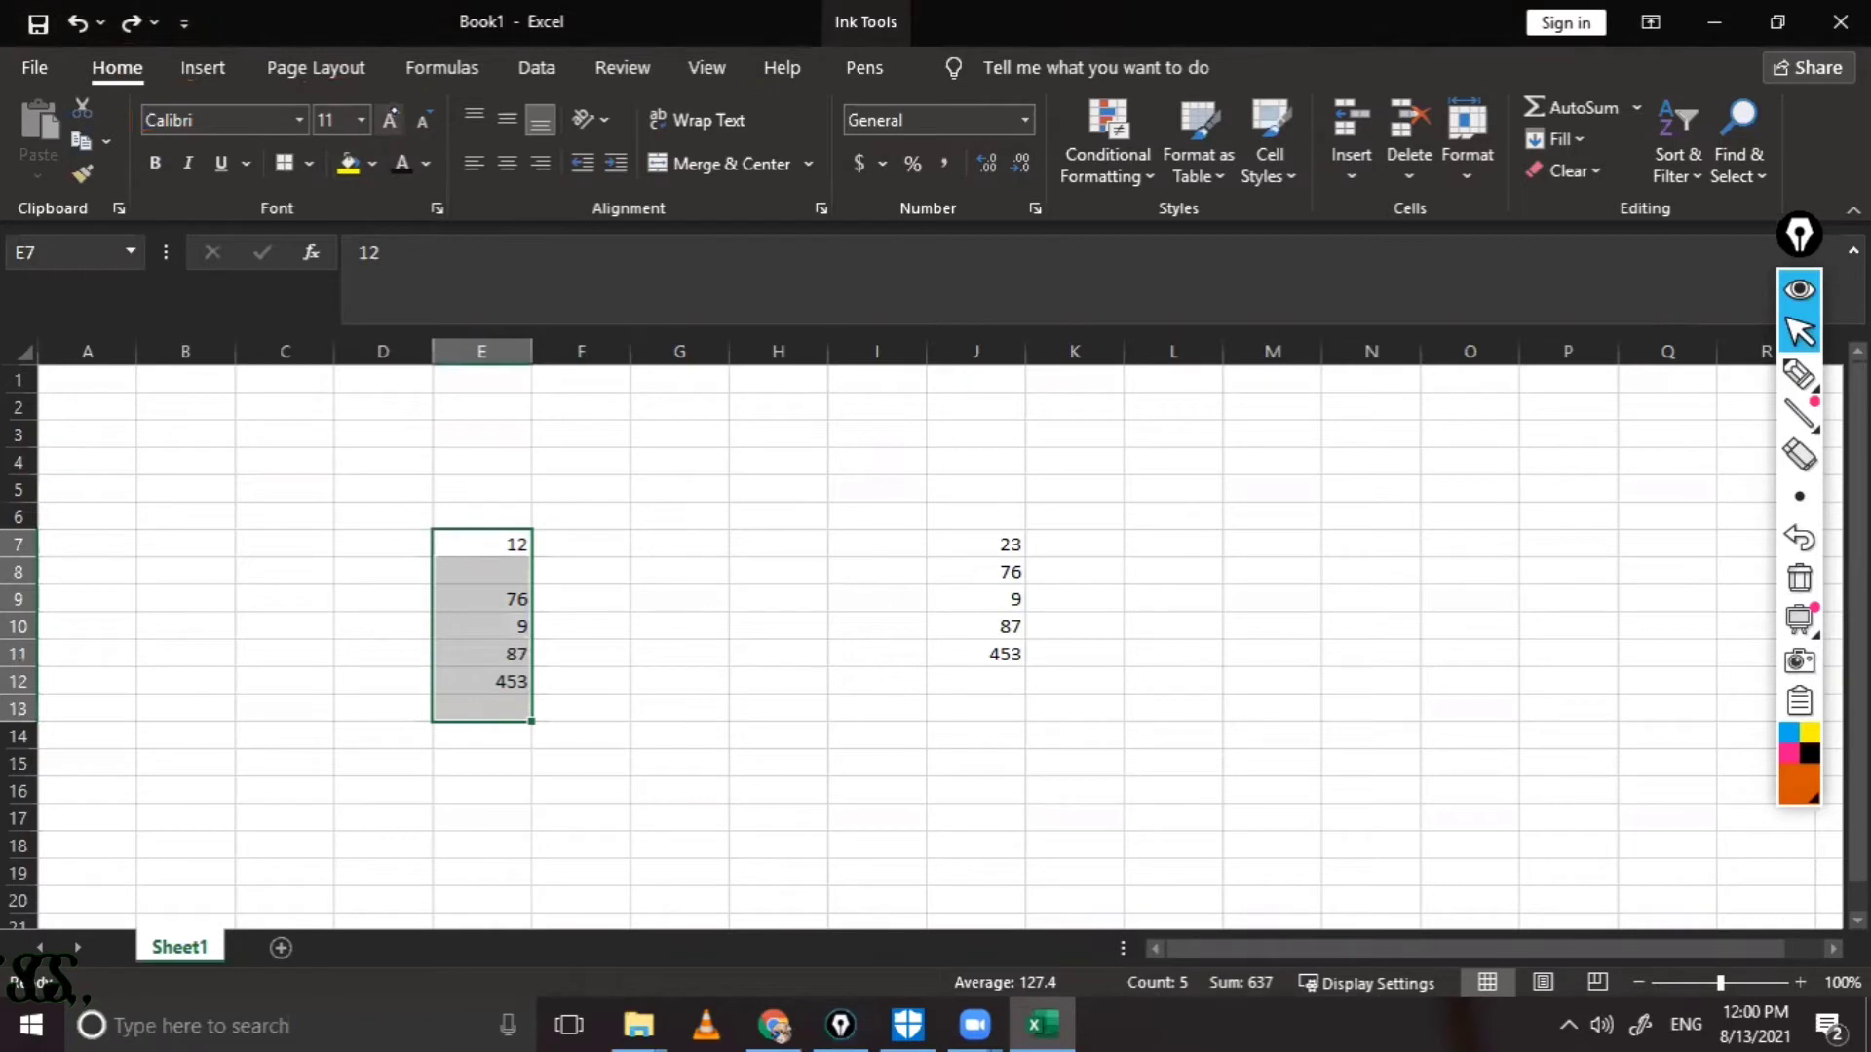
left_click(389, 119)
left_click(390, 119)
left_click(390, 119)
left_click(389, 119)
left_click(390, 119)
left_click(390, 119)
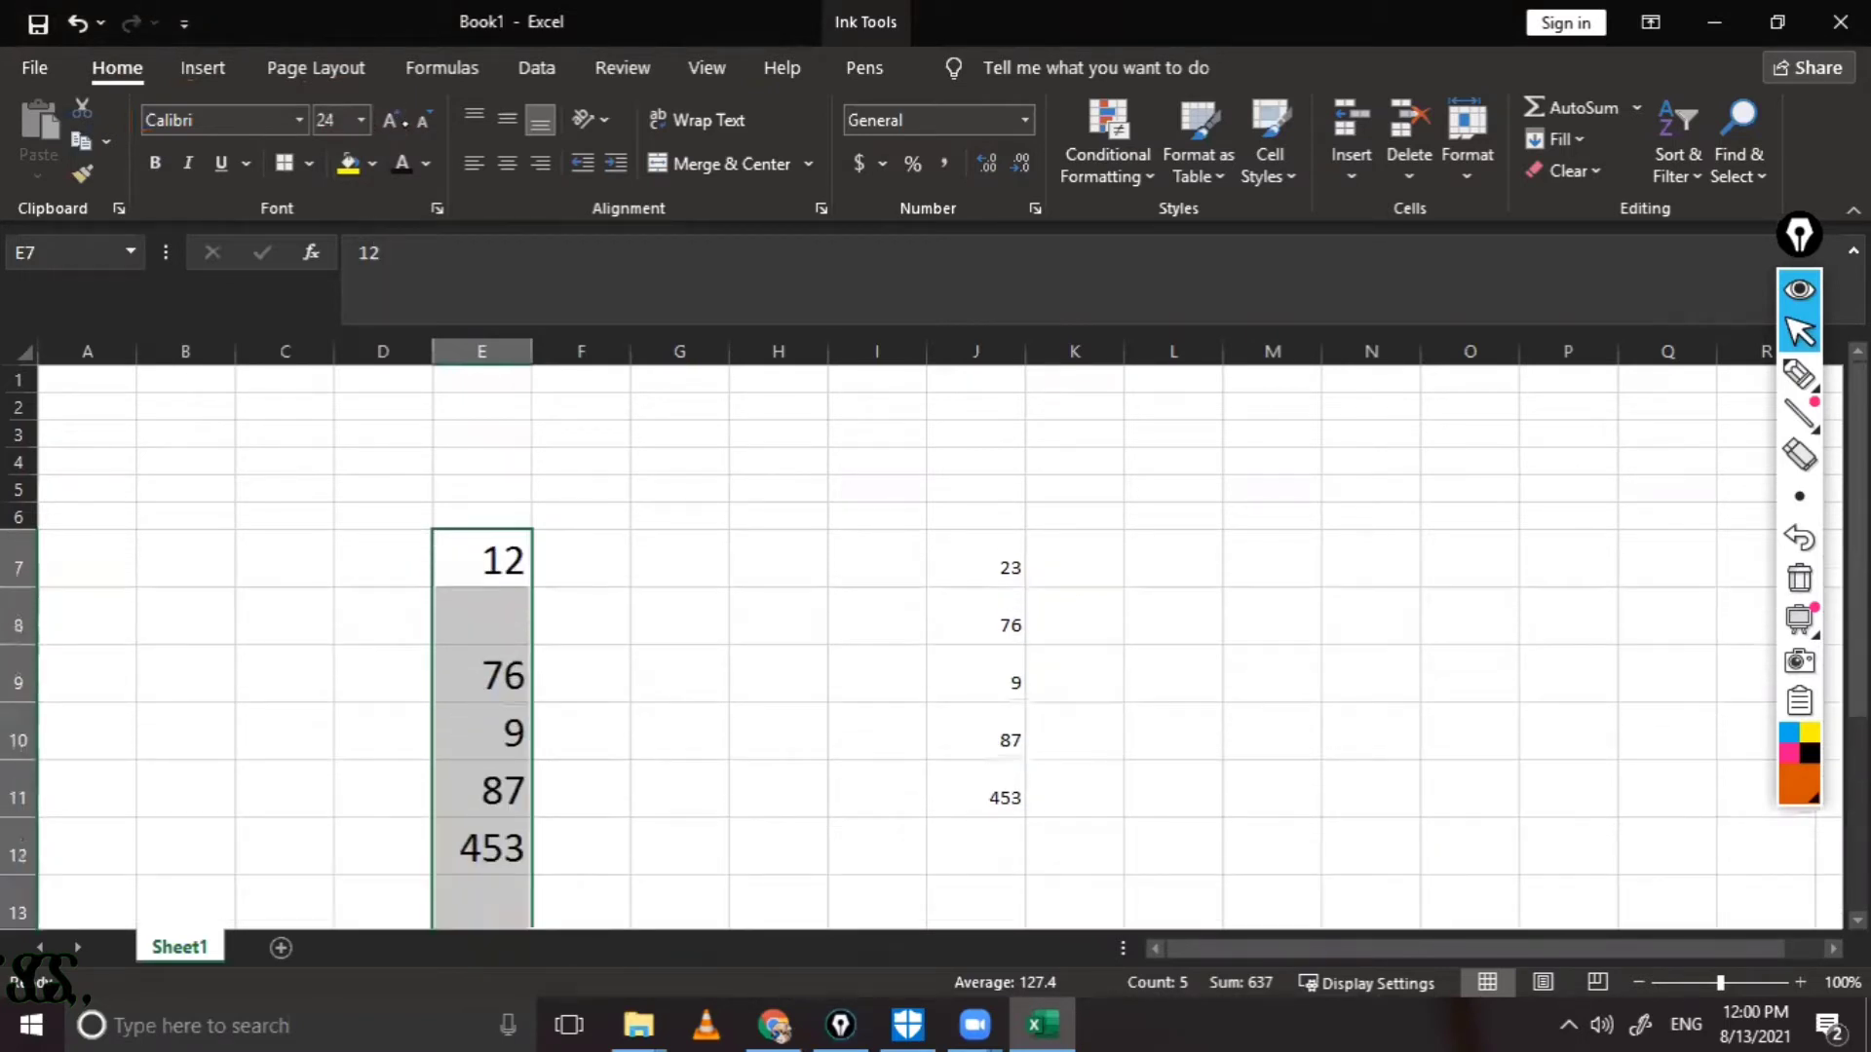
left_click(422, 119)
left_click(422, 119)
left_click(422, 119)
left_click(422, 118)
left_click(422, 119)
left_click(422, 119)
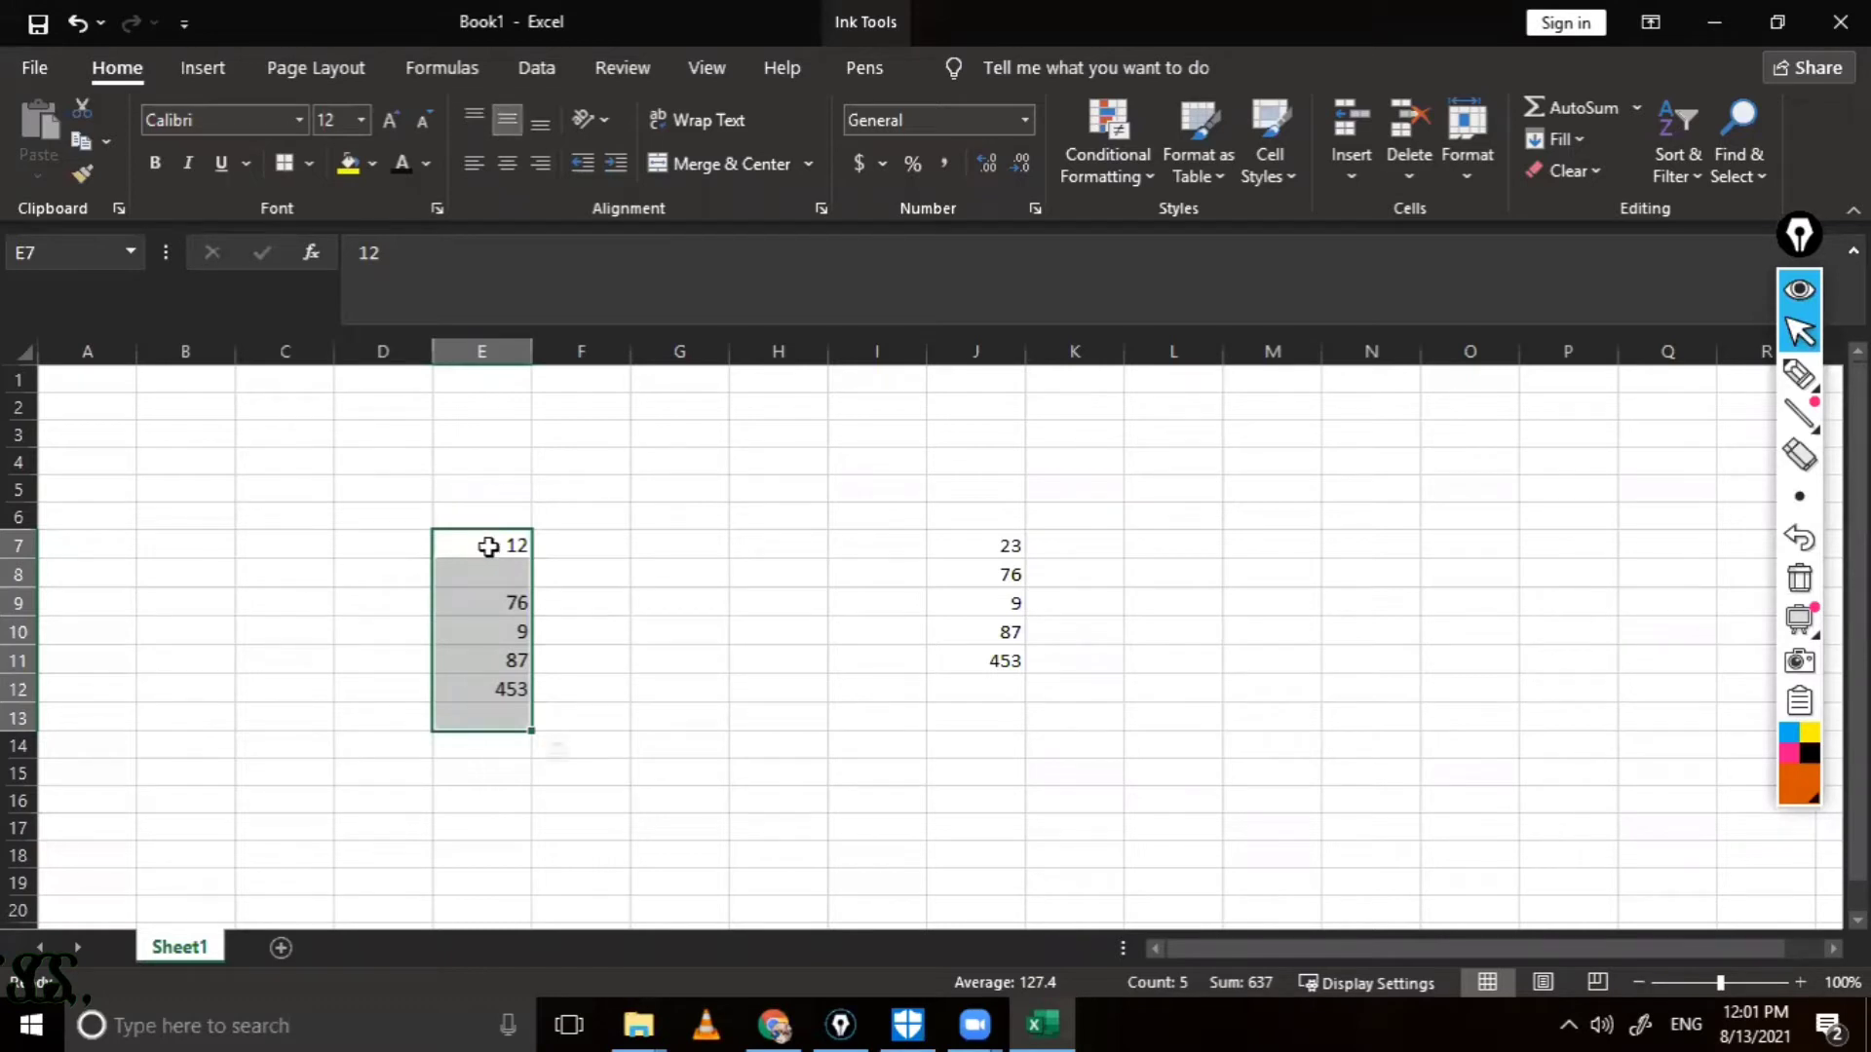
Step: Try center, right and left alignment on E7:E12, ending right-aligned
left_click_drag(488, 542, 487, 687)
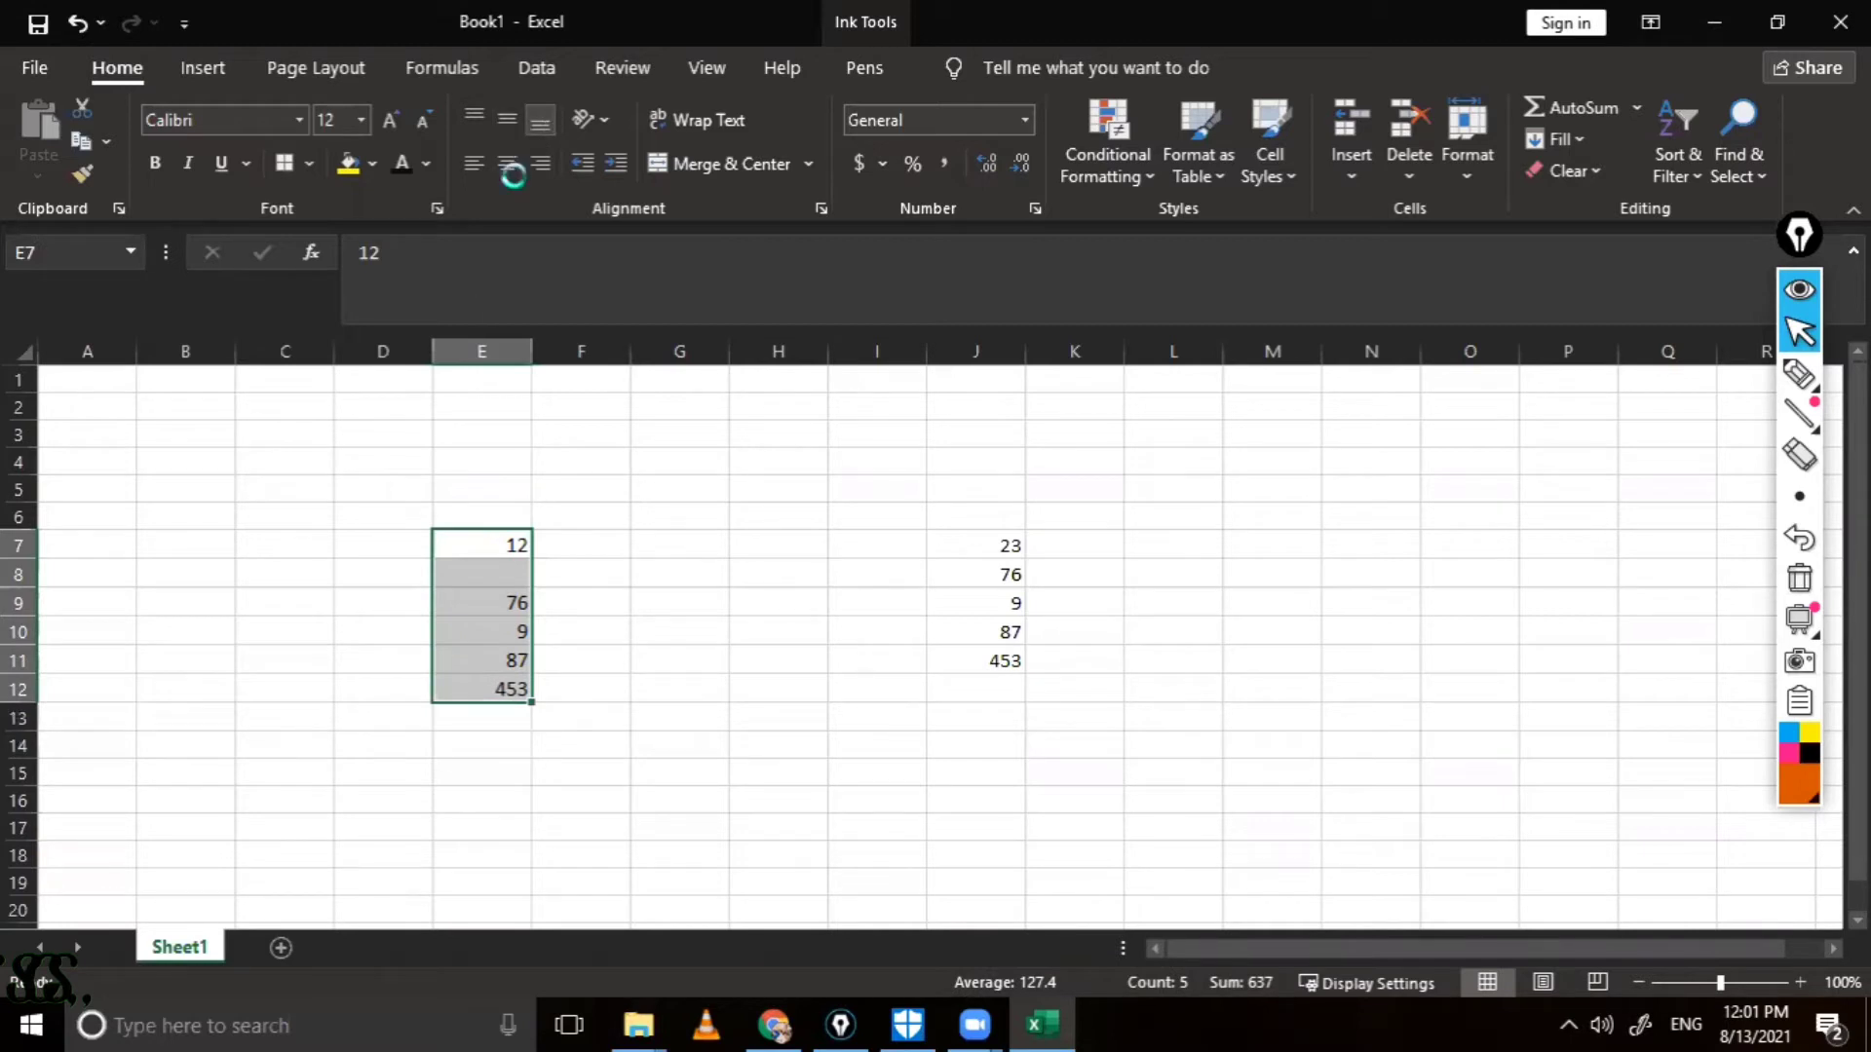
left_click(506, 163)
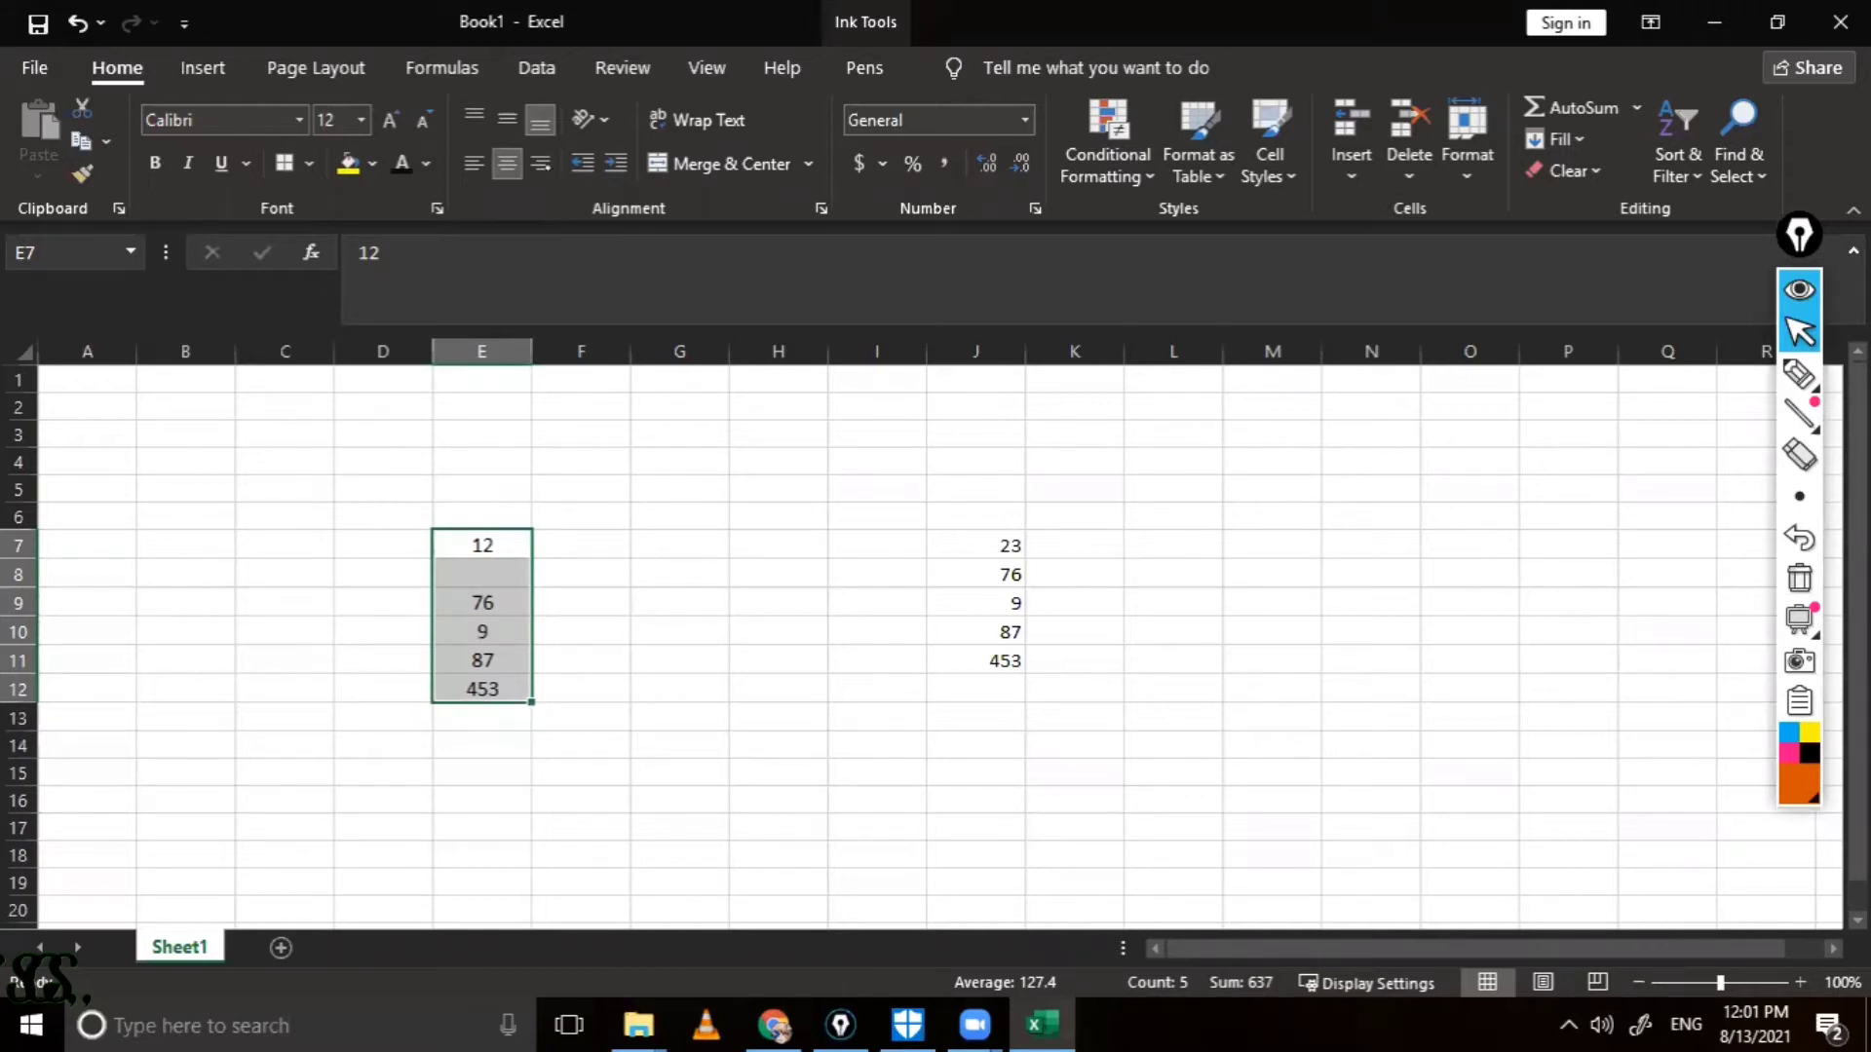
left_click(538, 166)
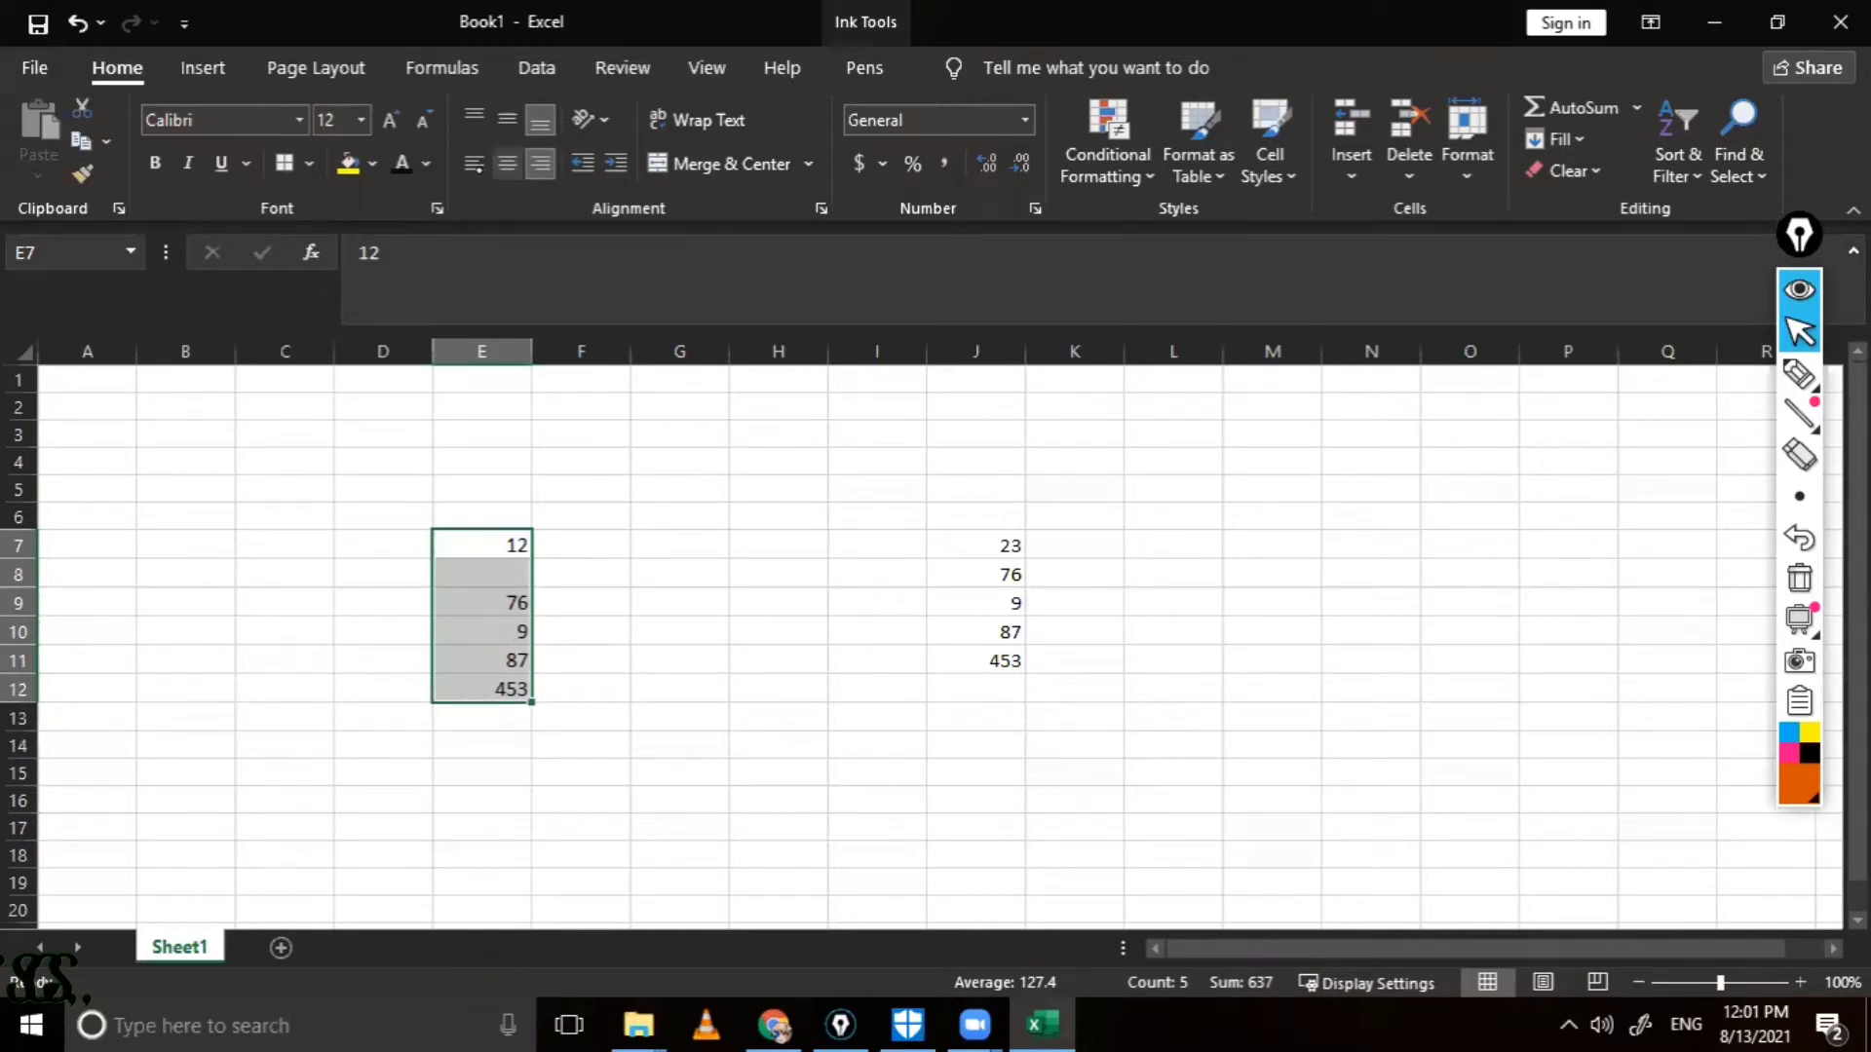
left_click(475, 163)
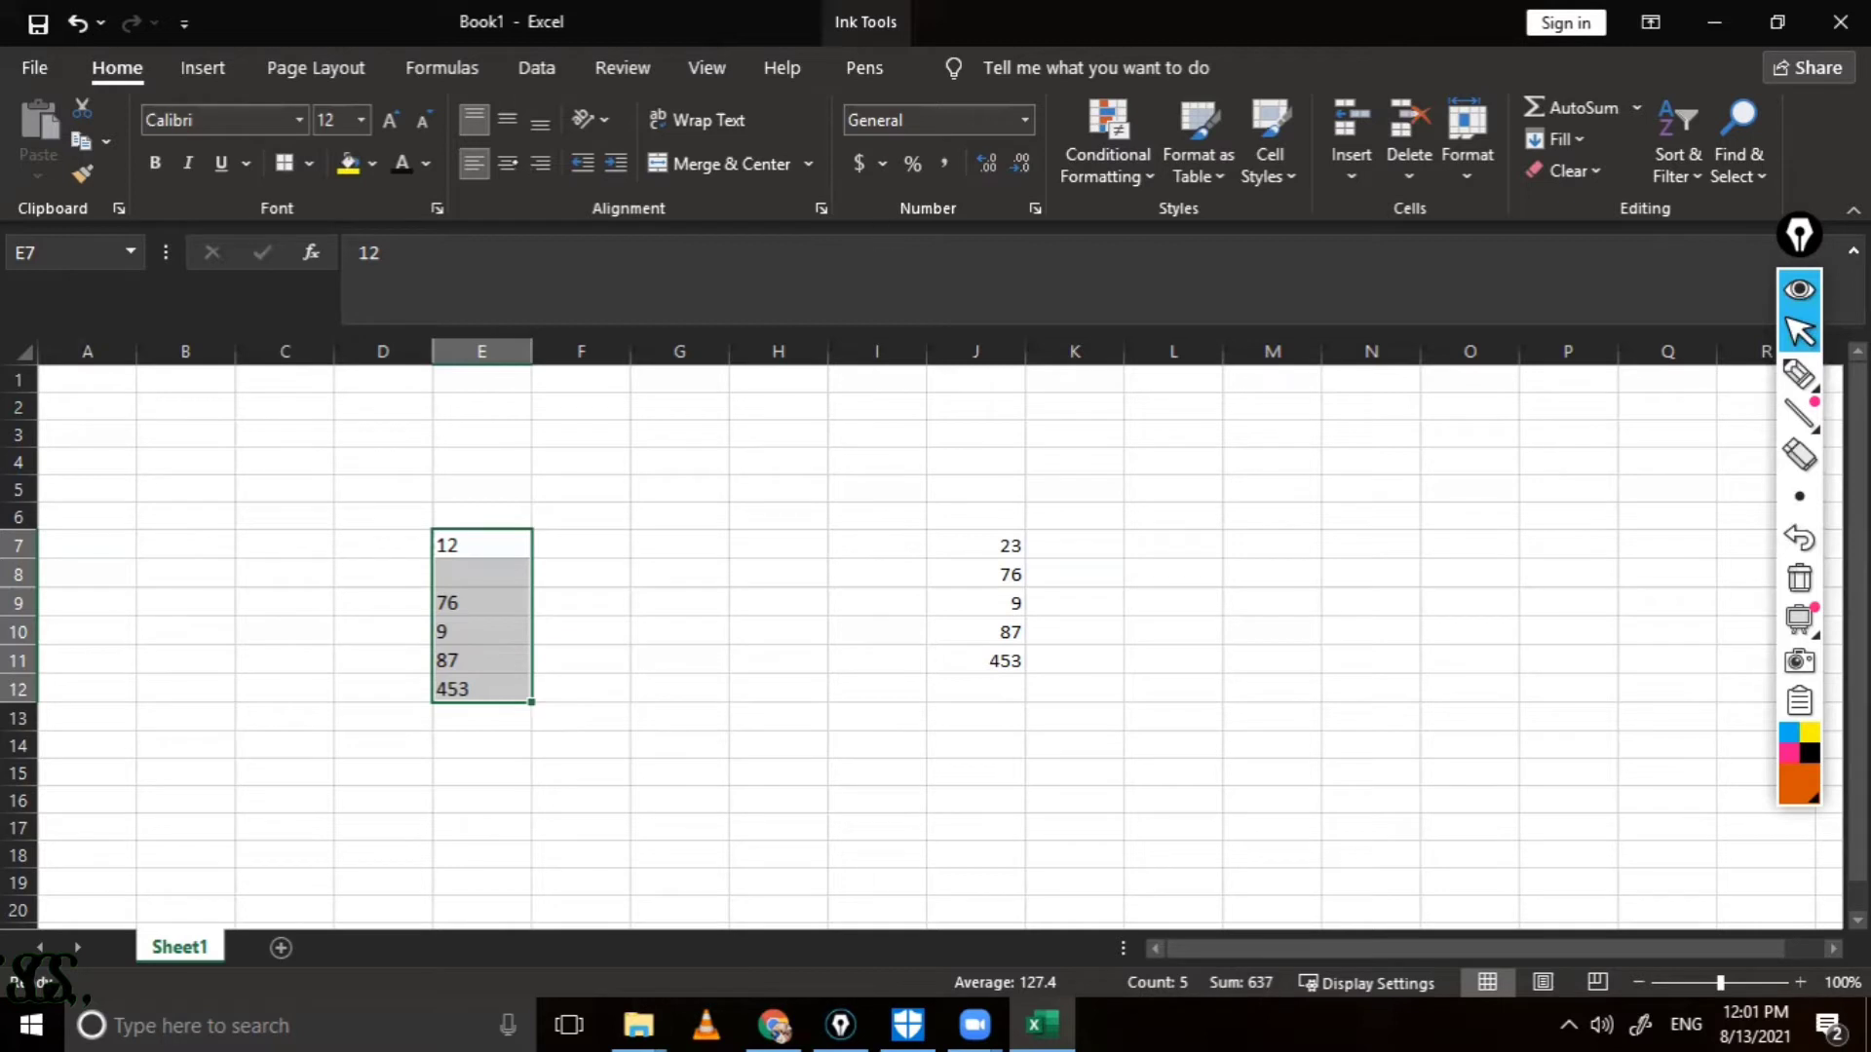
left_click(540, 162)
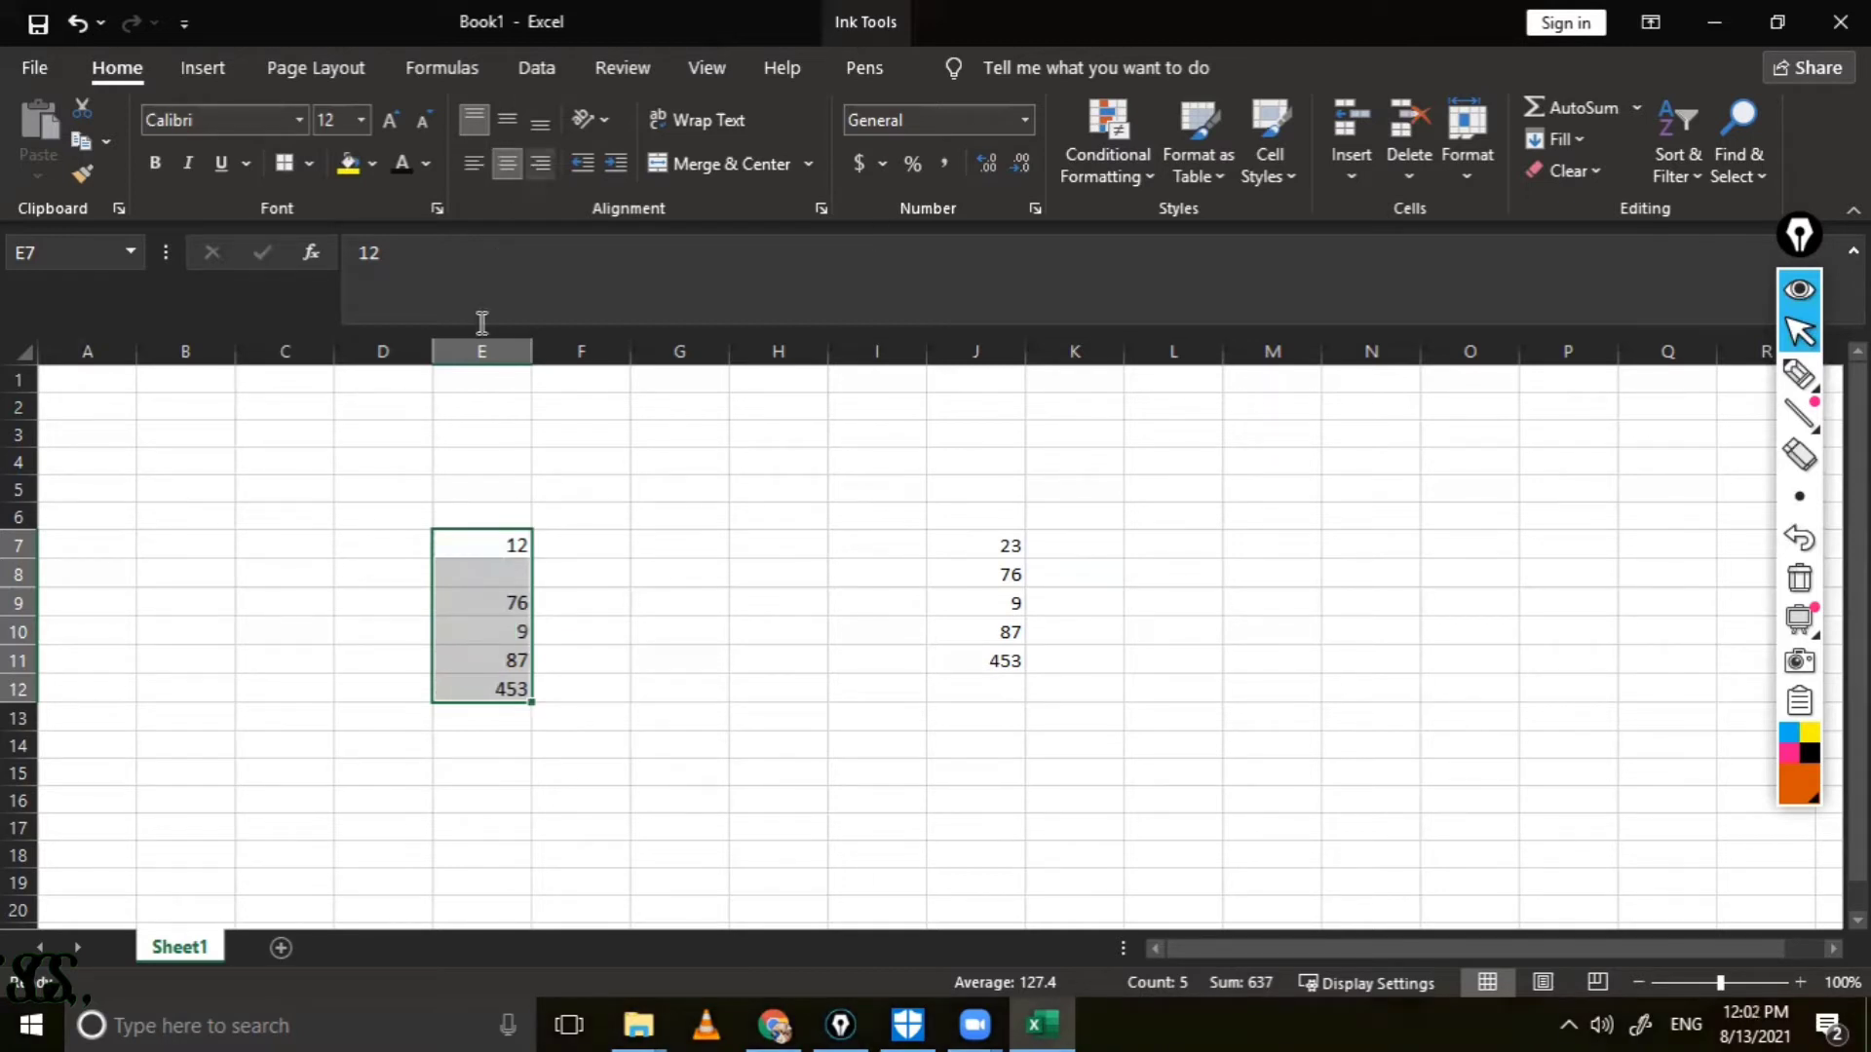
Step: Enter f2education in cell H6 and widen column H to fit the text
left_click(778, 515)
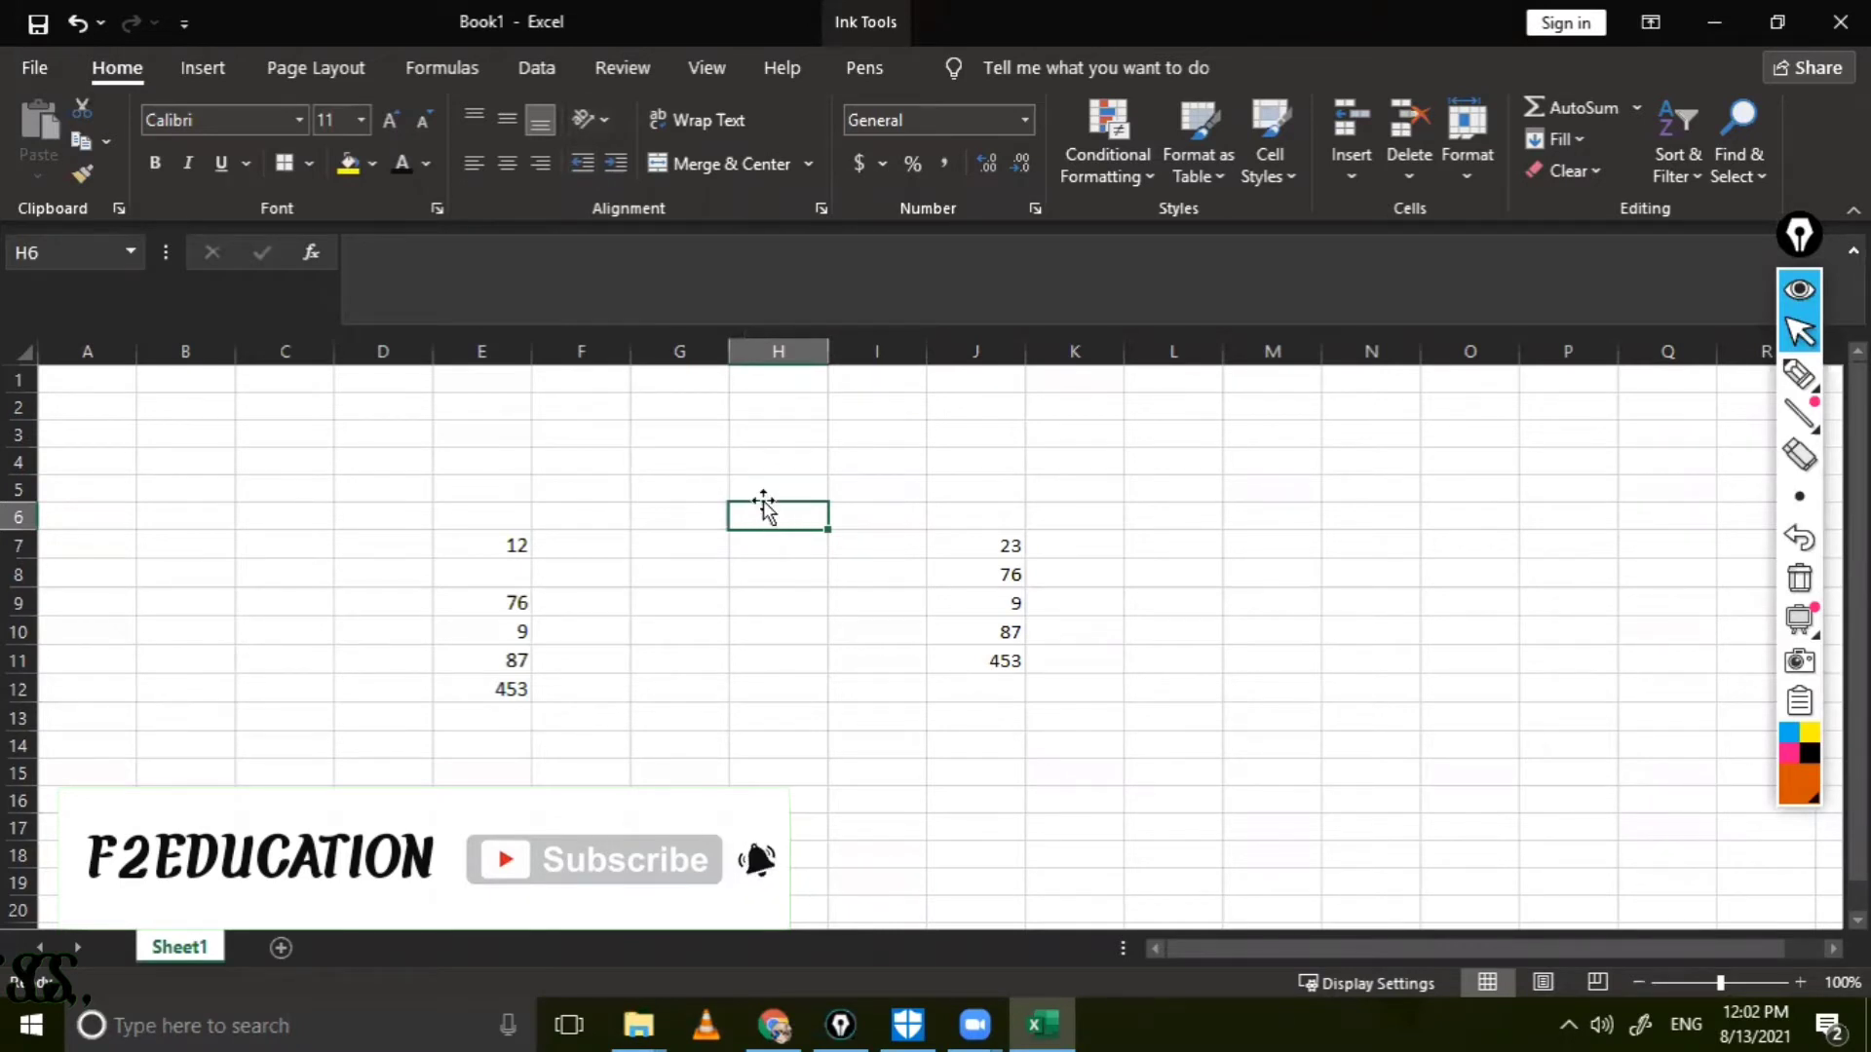
type("f2edu")
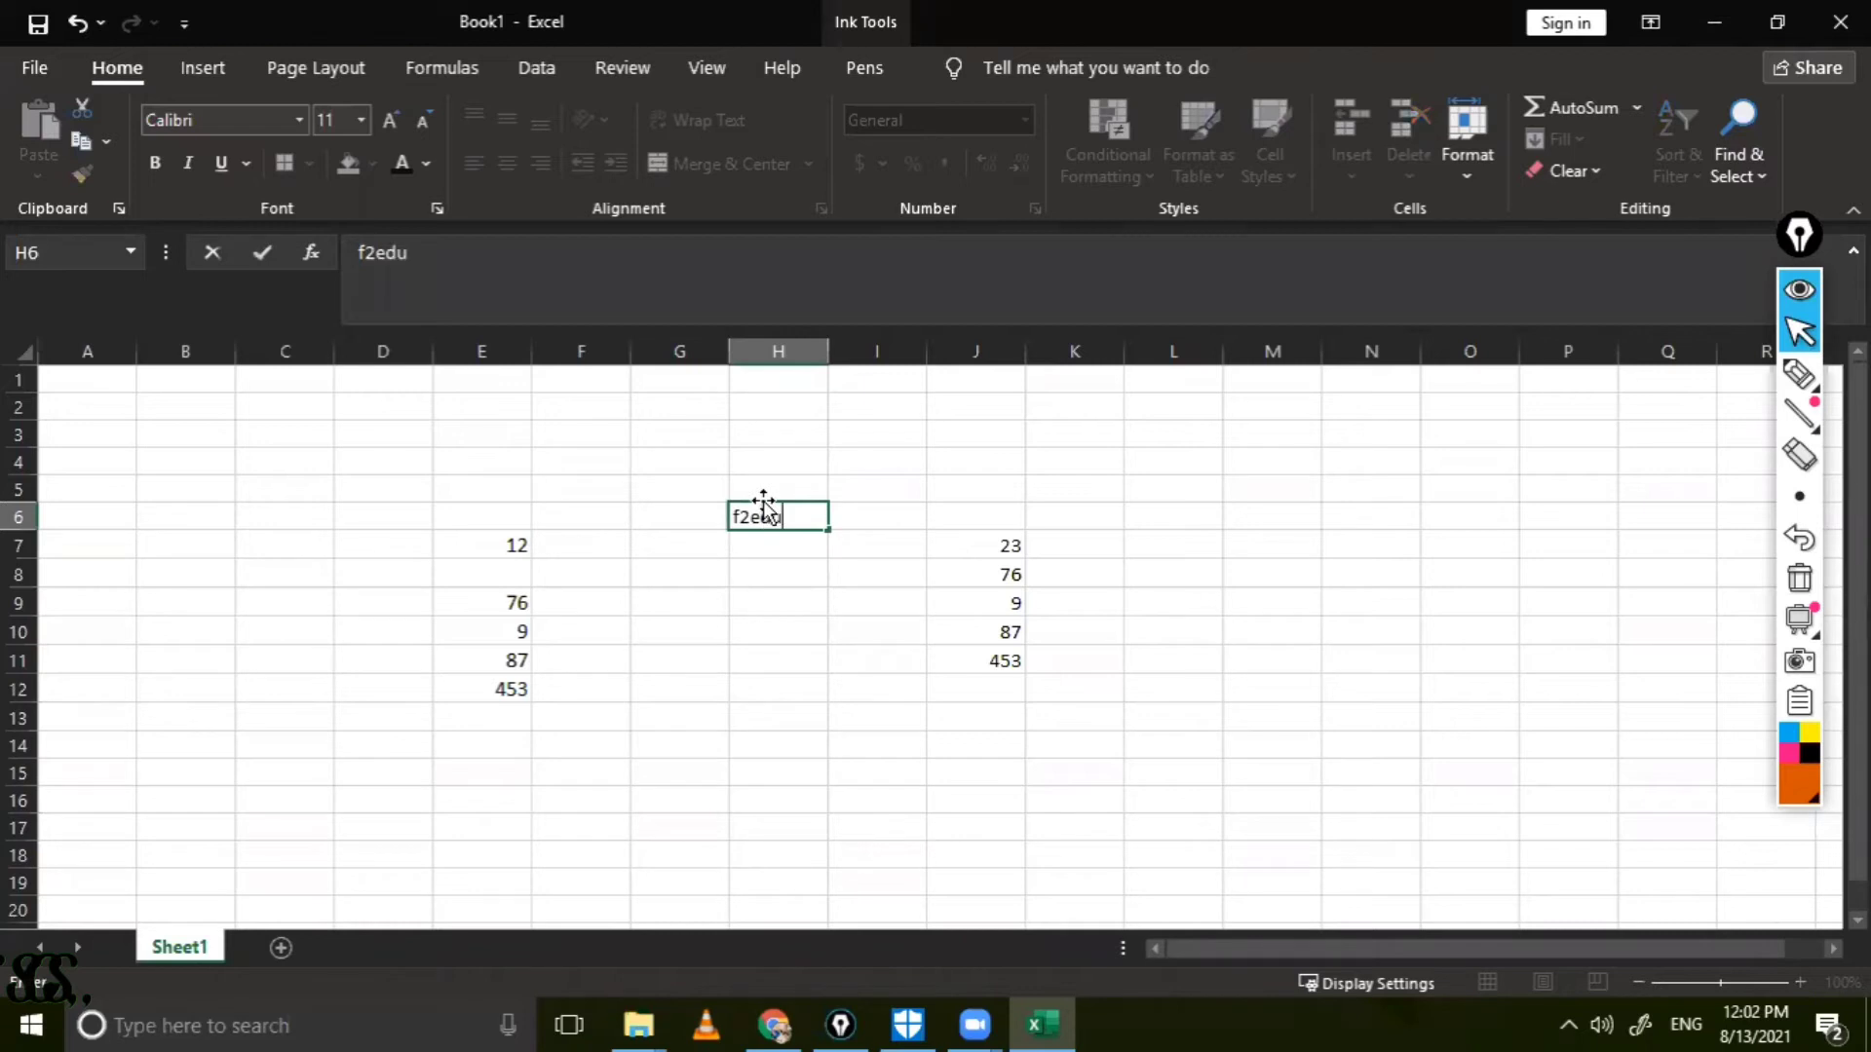
type("catio")
type("n")
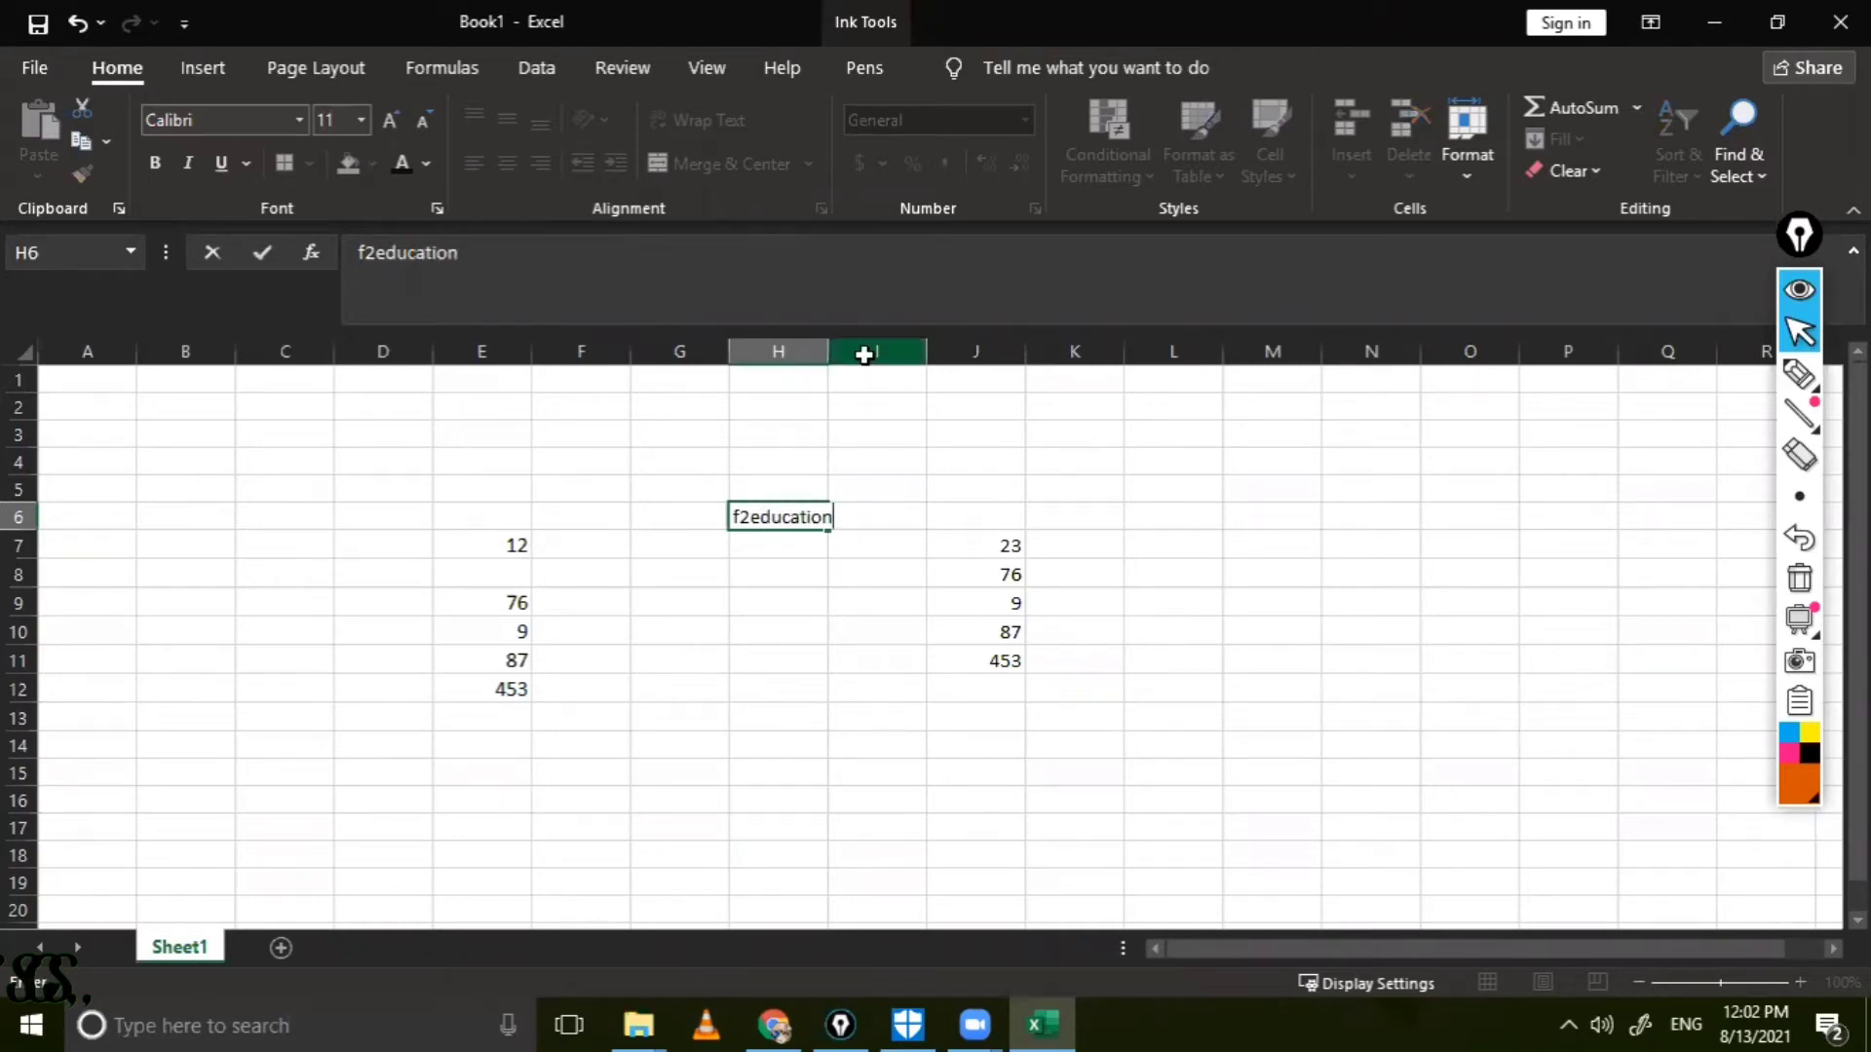
left_click_drag(864, 354, 835, 422)
left_click(944, 493)
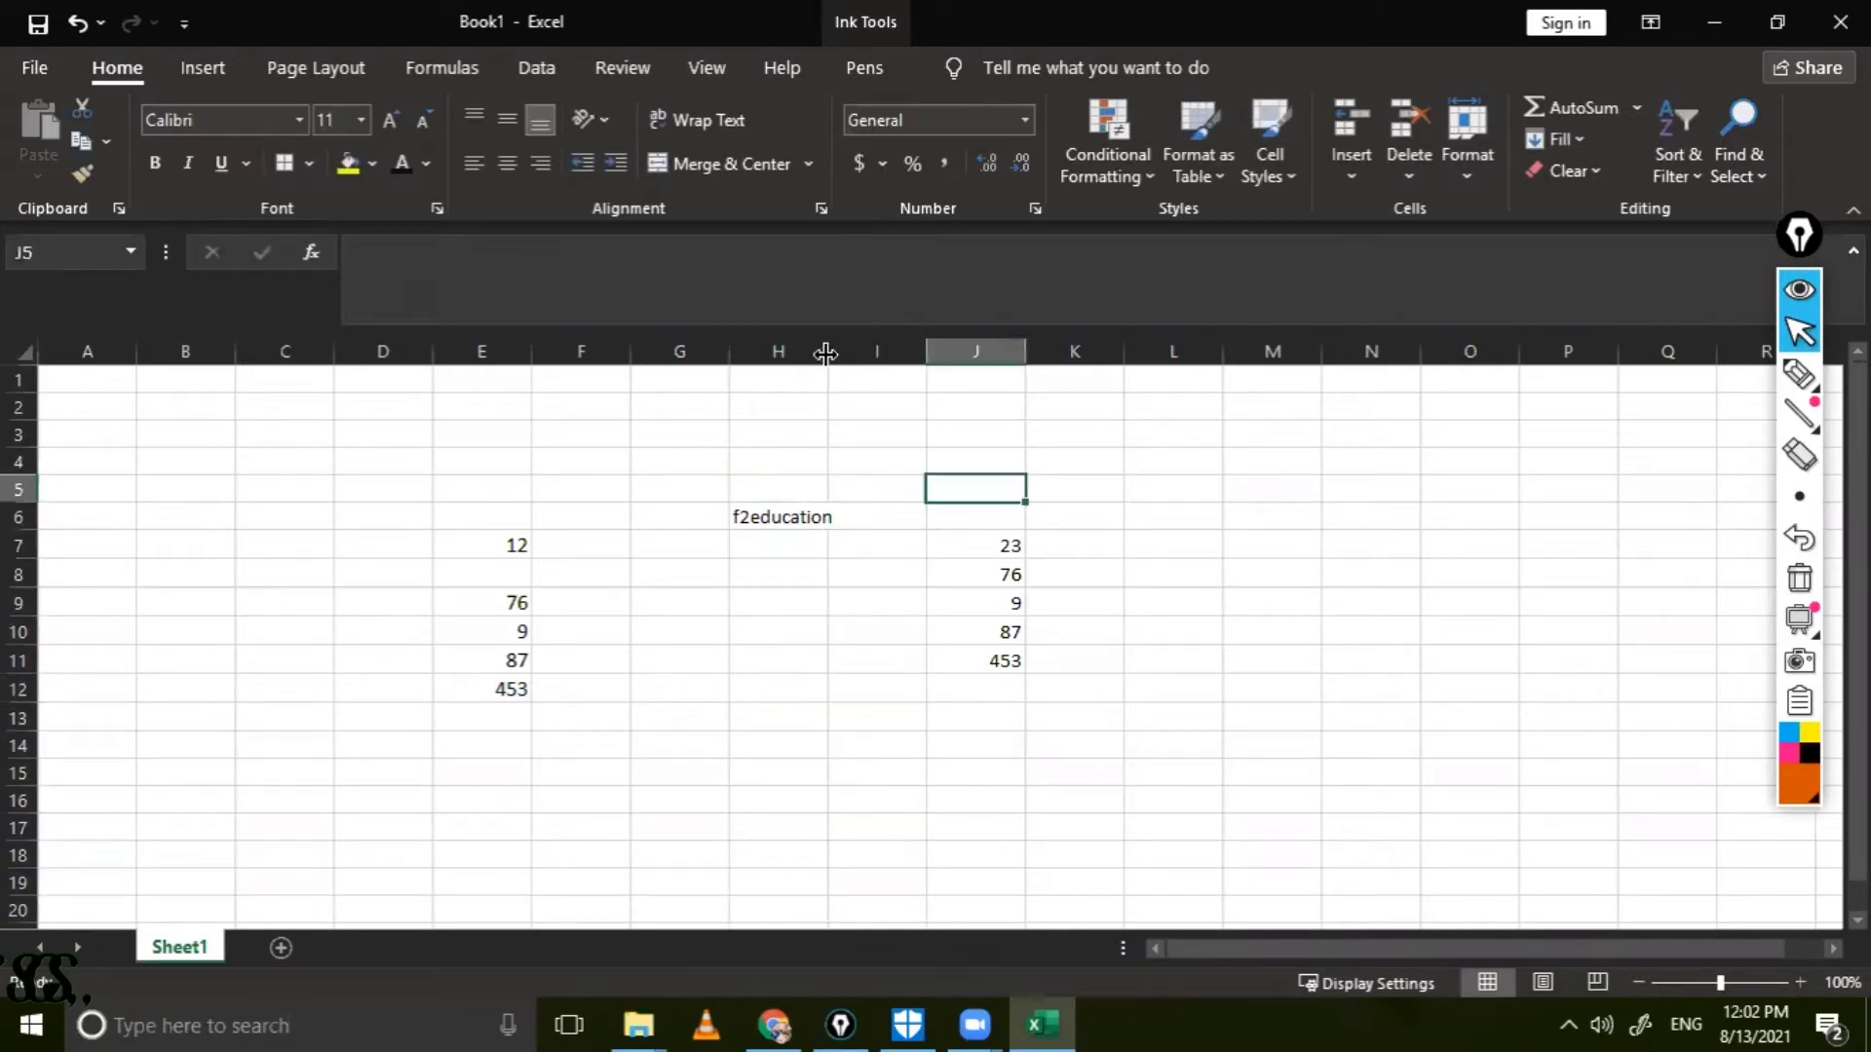
left_click_drag(827, 354, 877, 368)
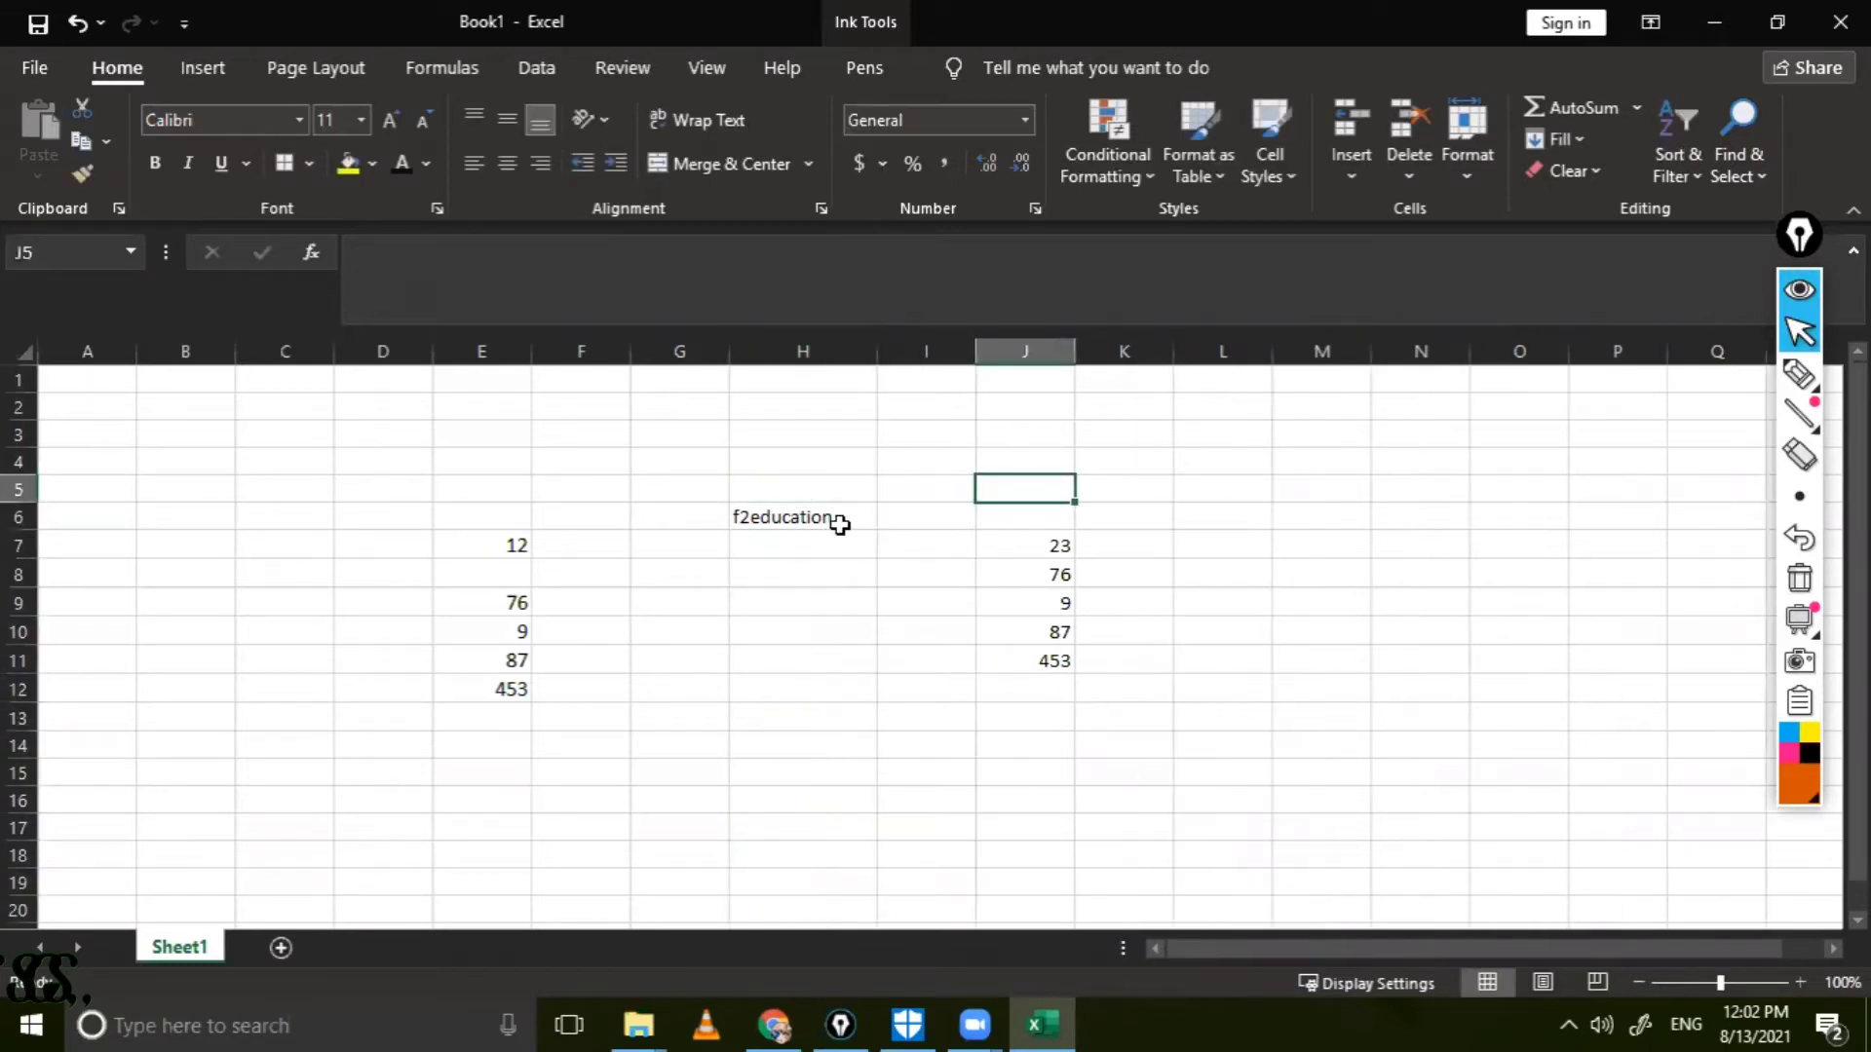
left_click(840, 525)
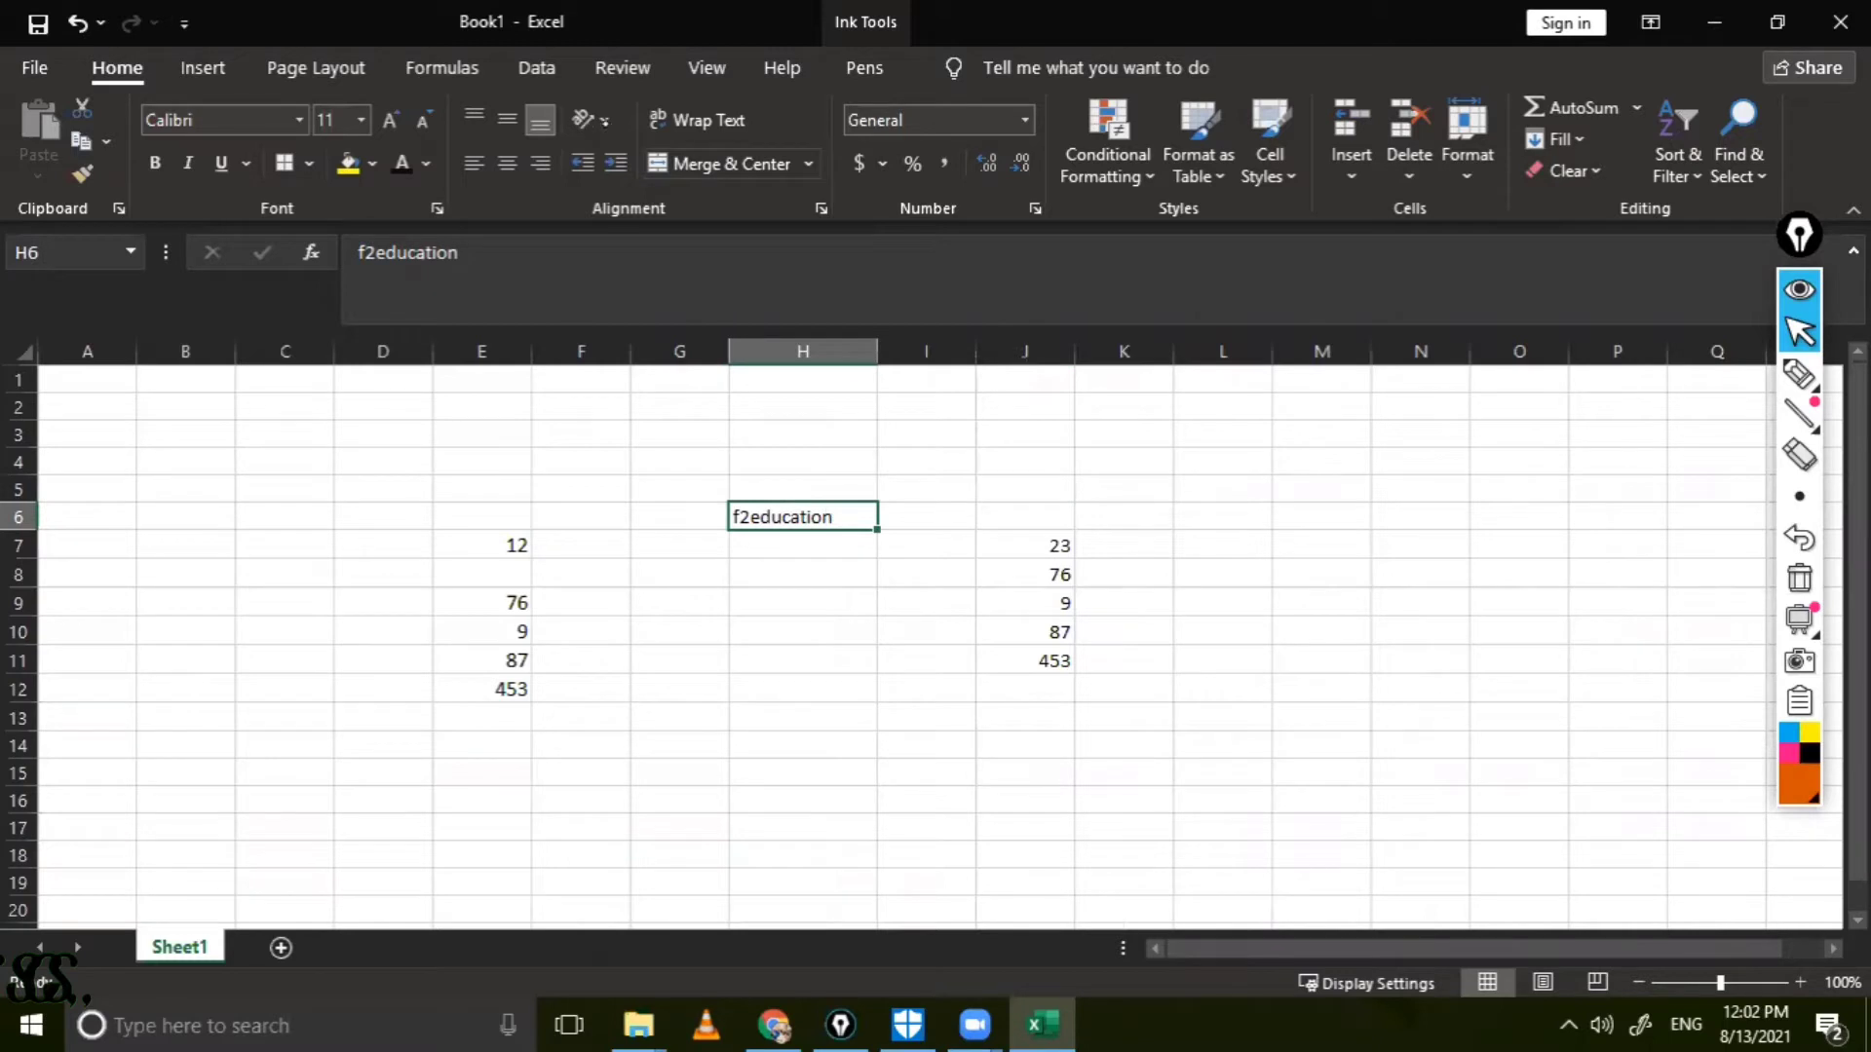
Step: Cycle H6 through counterclockwise, clockwise, vertical and up orientations, ending with Rotate Text Down
left_click(592, 119)
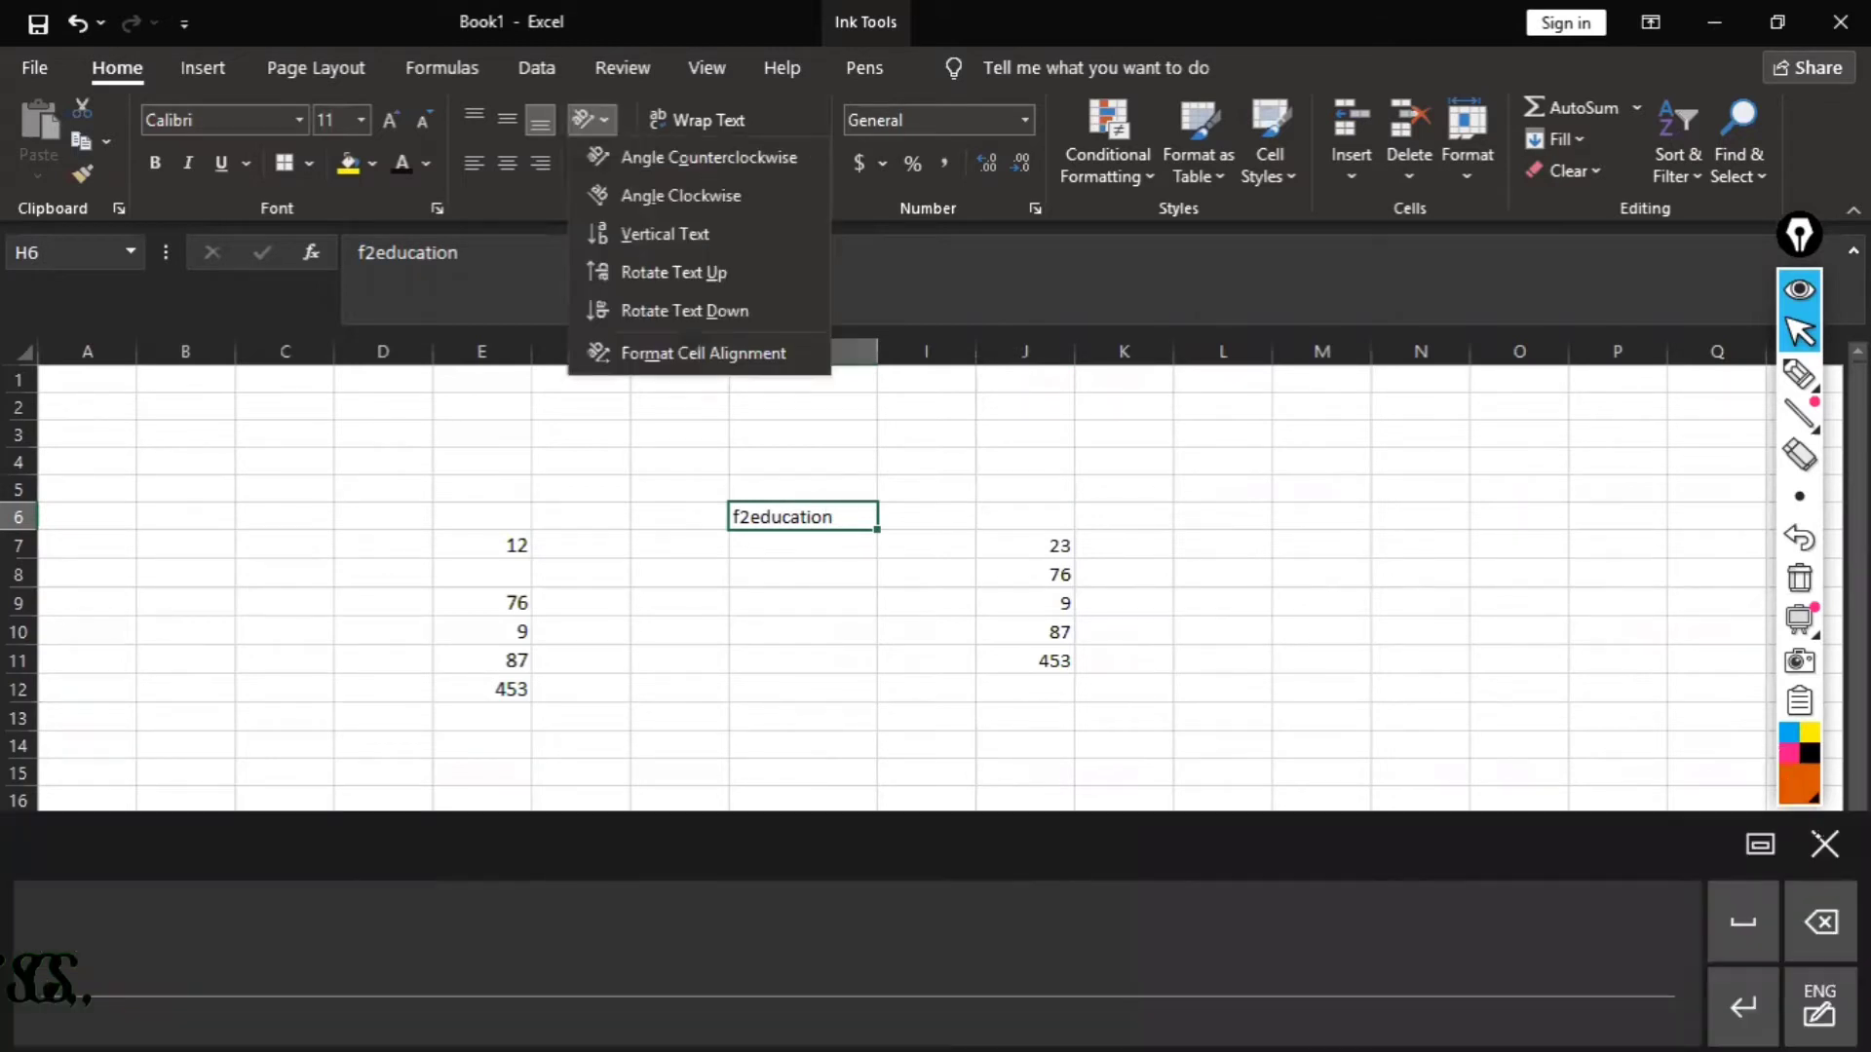
key("Escape")
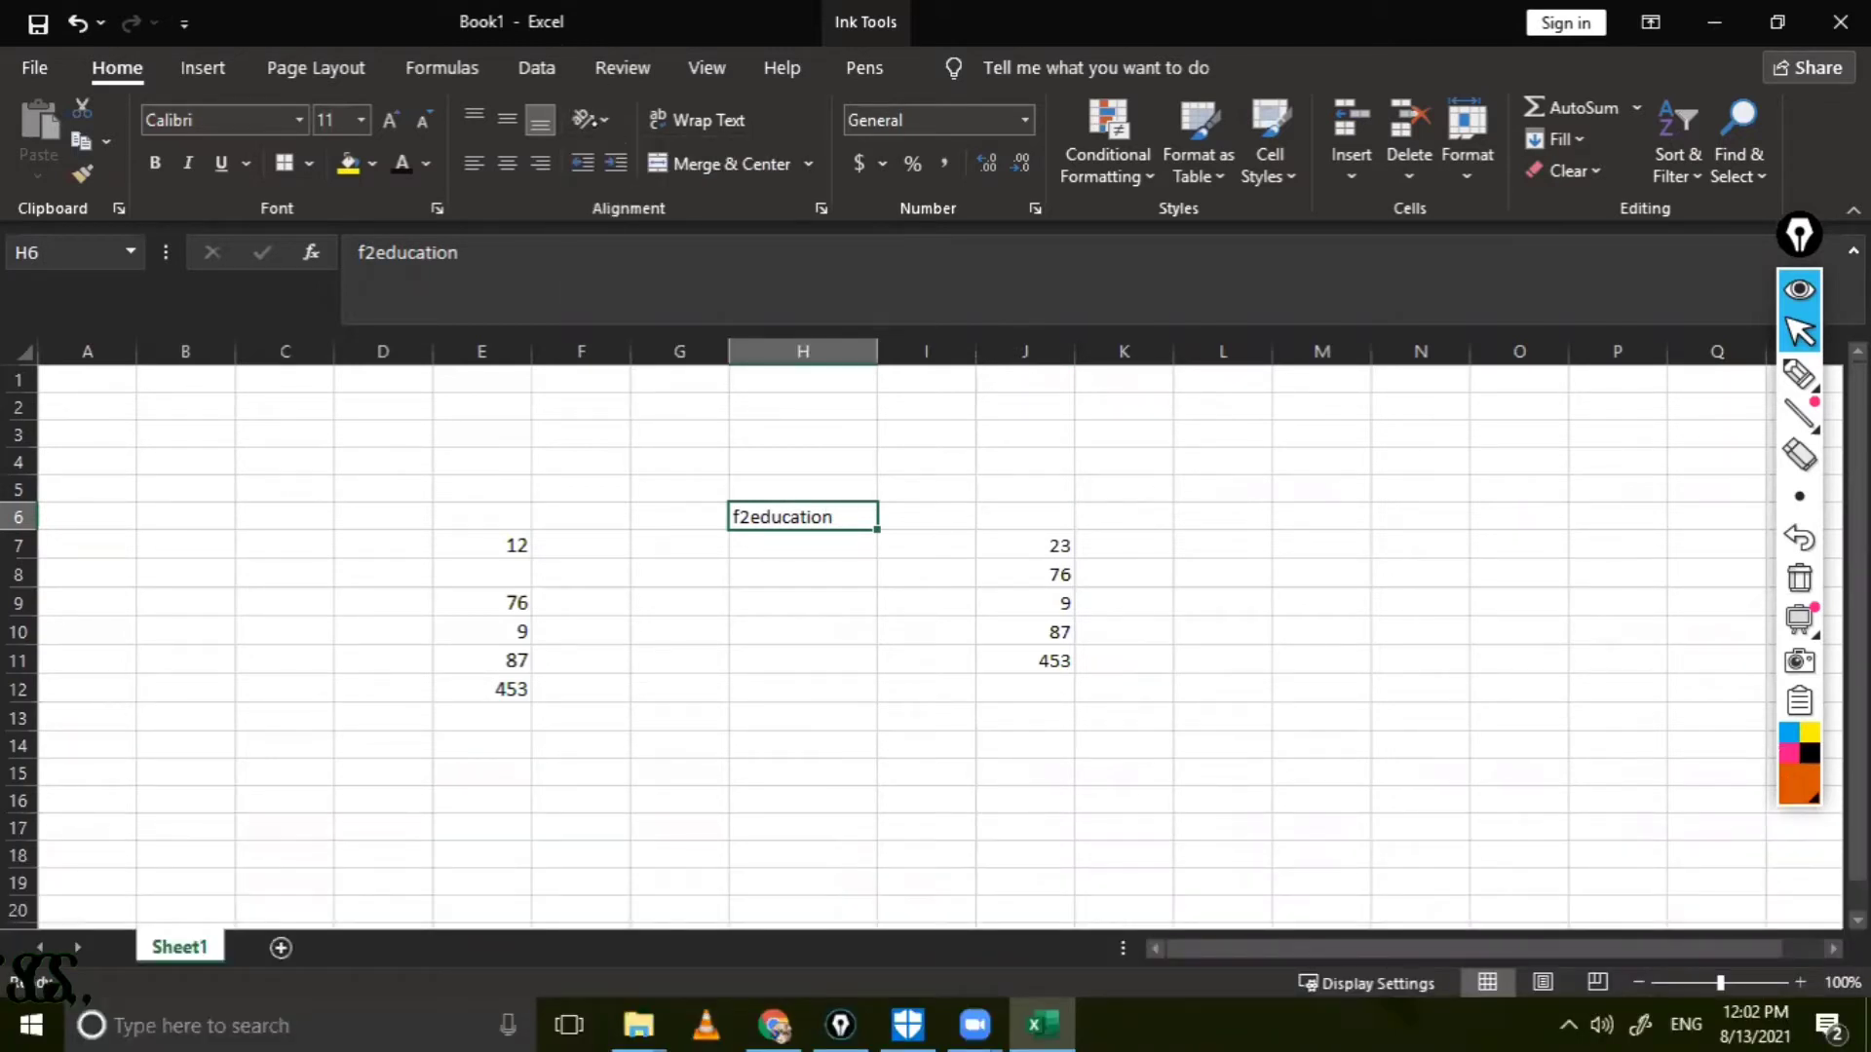
left_click(592, 119)
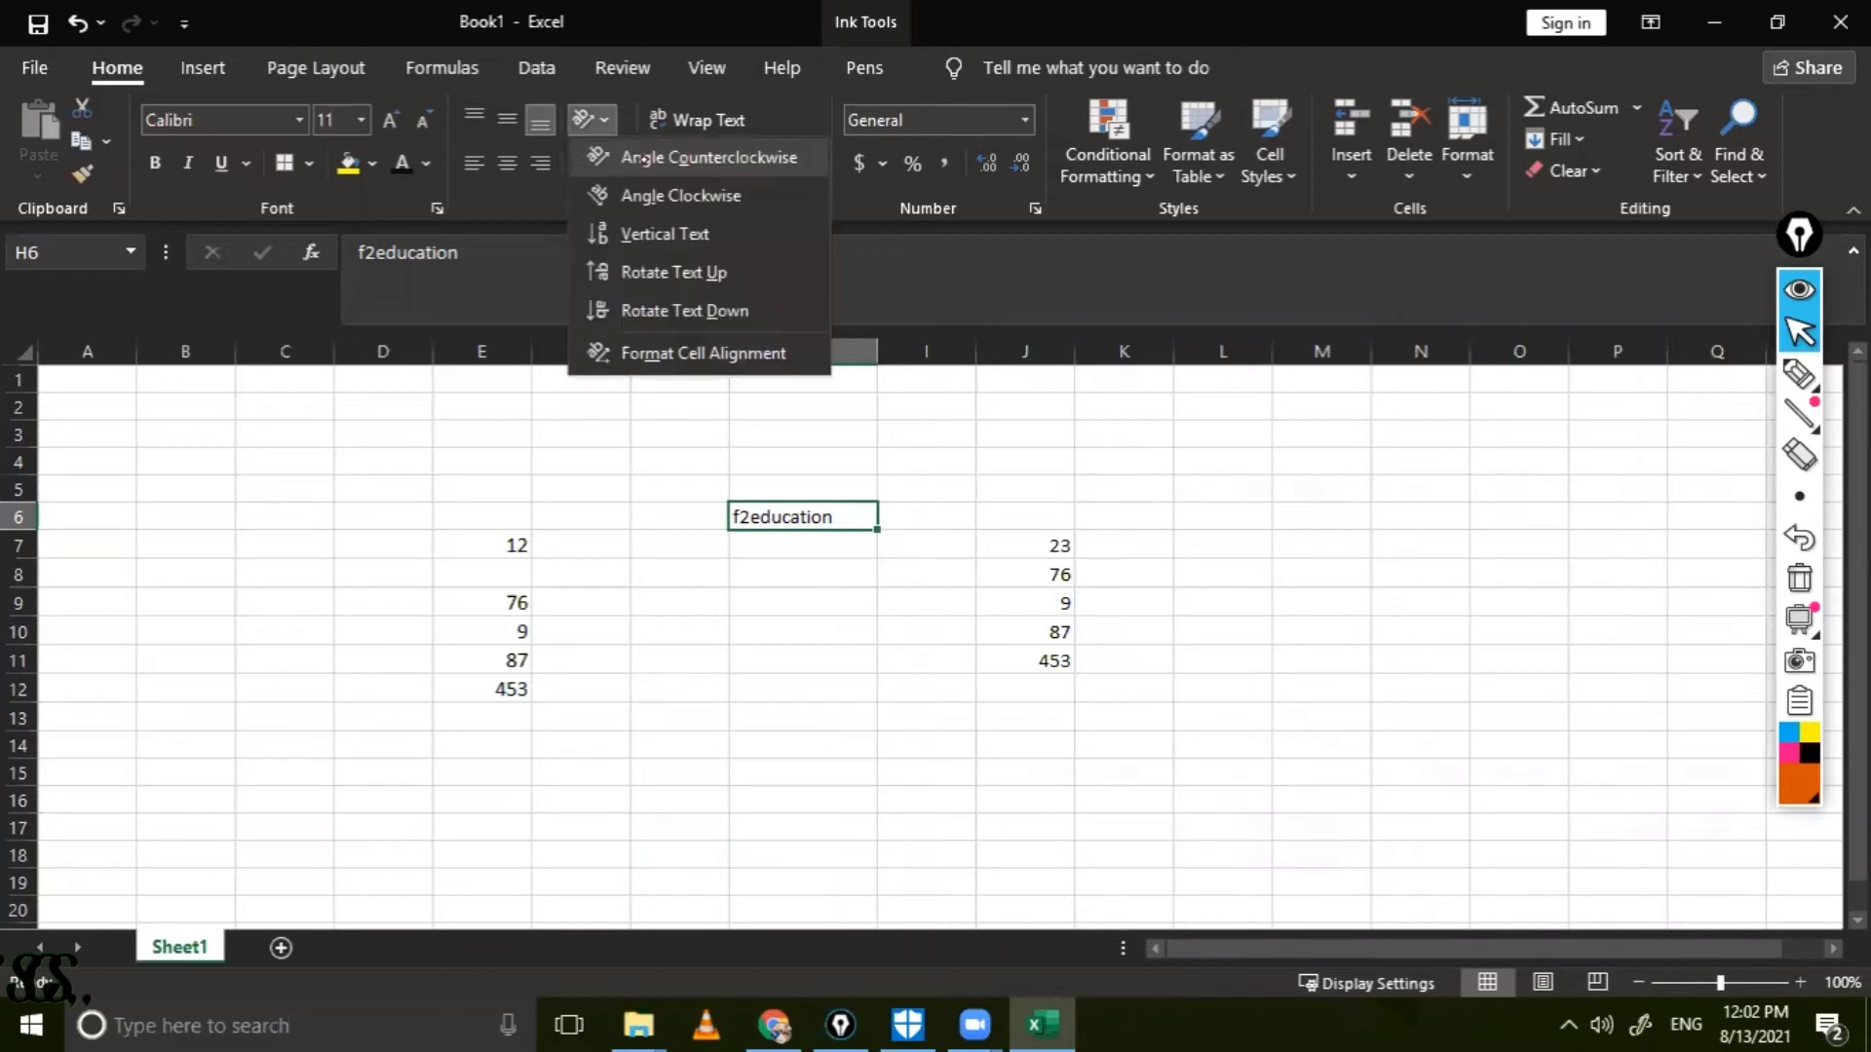
left_click(682, 157)
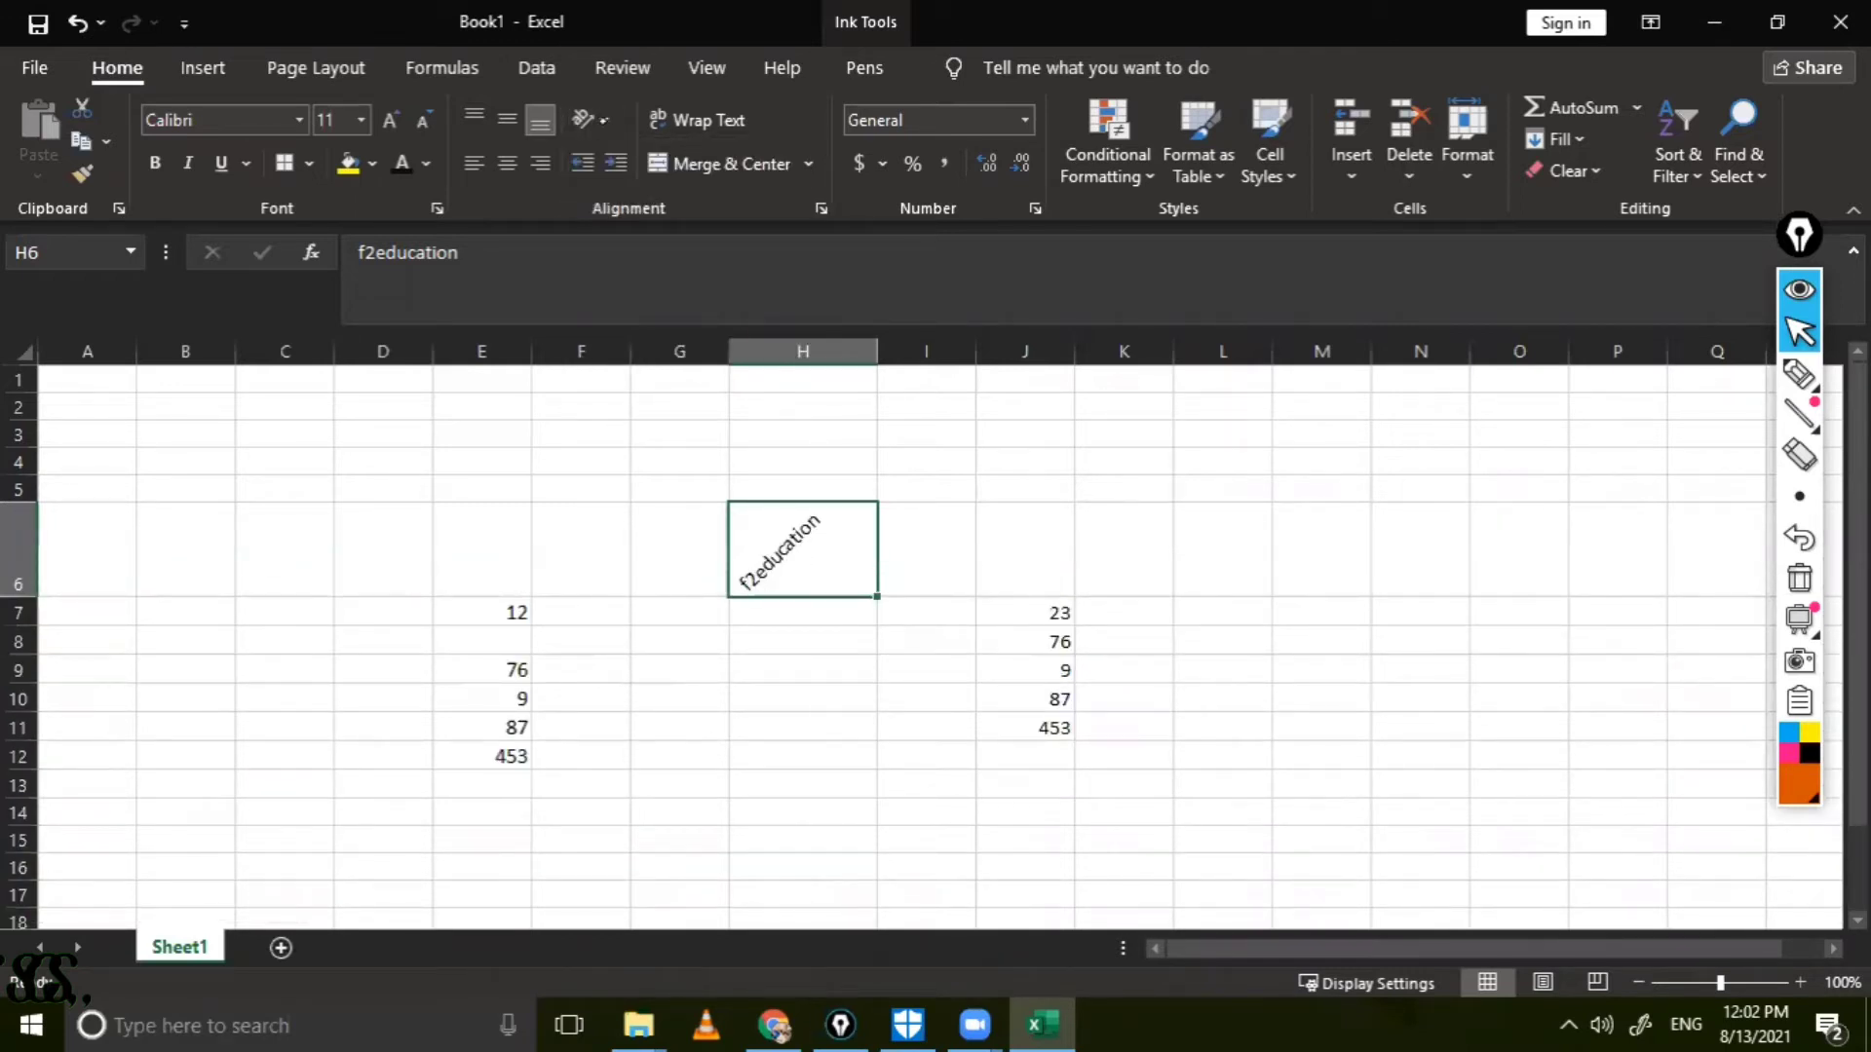
left_click(591, 119)
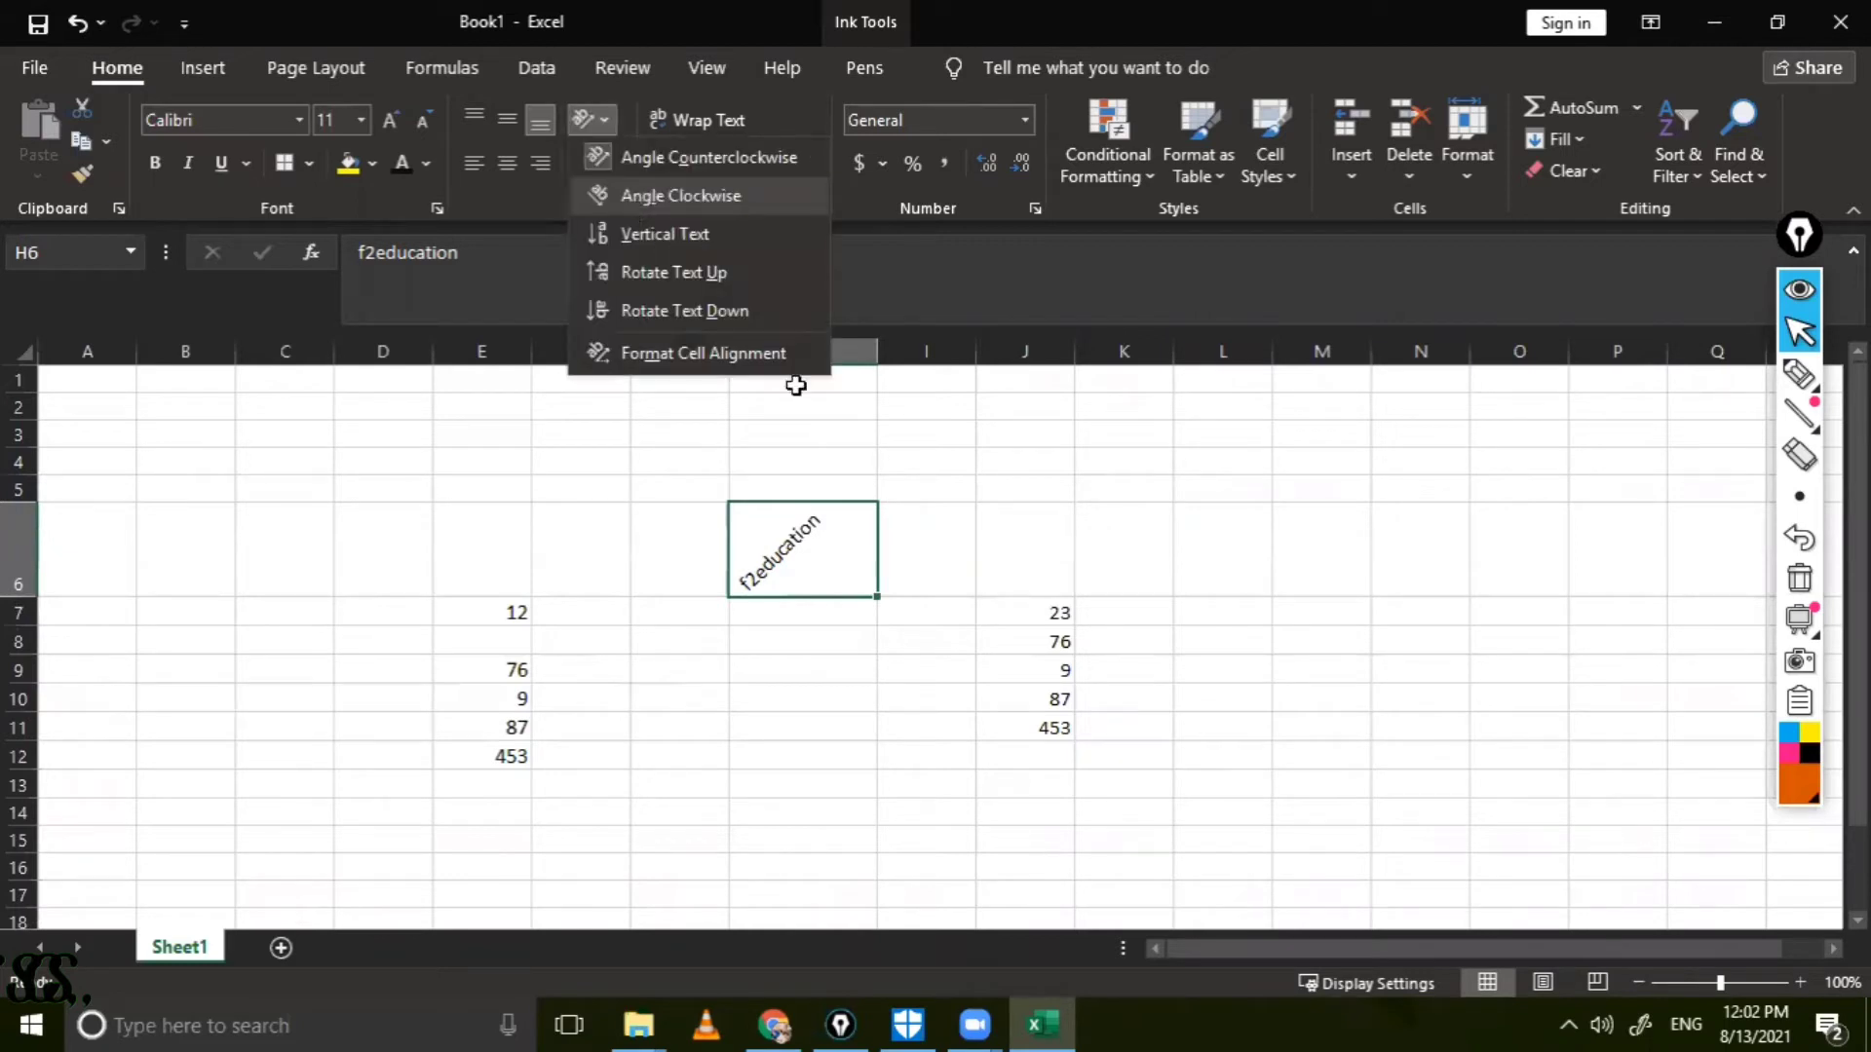
left_click(668, 196)
left_click(590, 118)
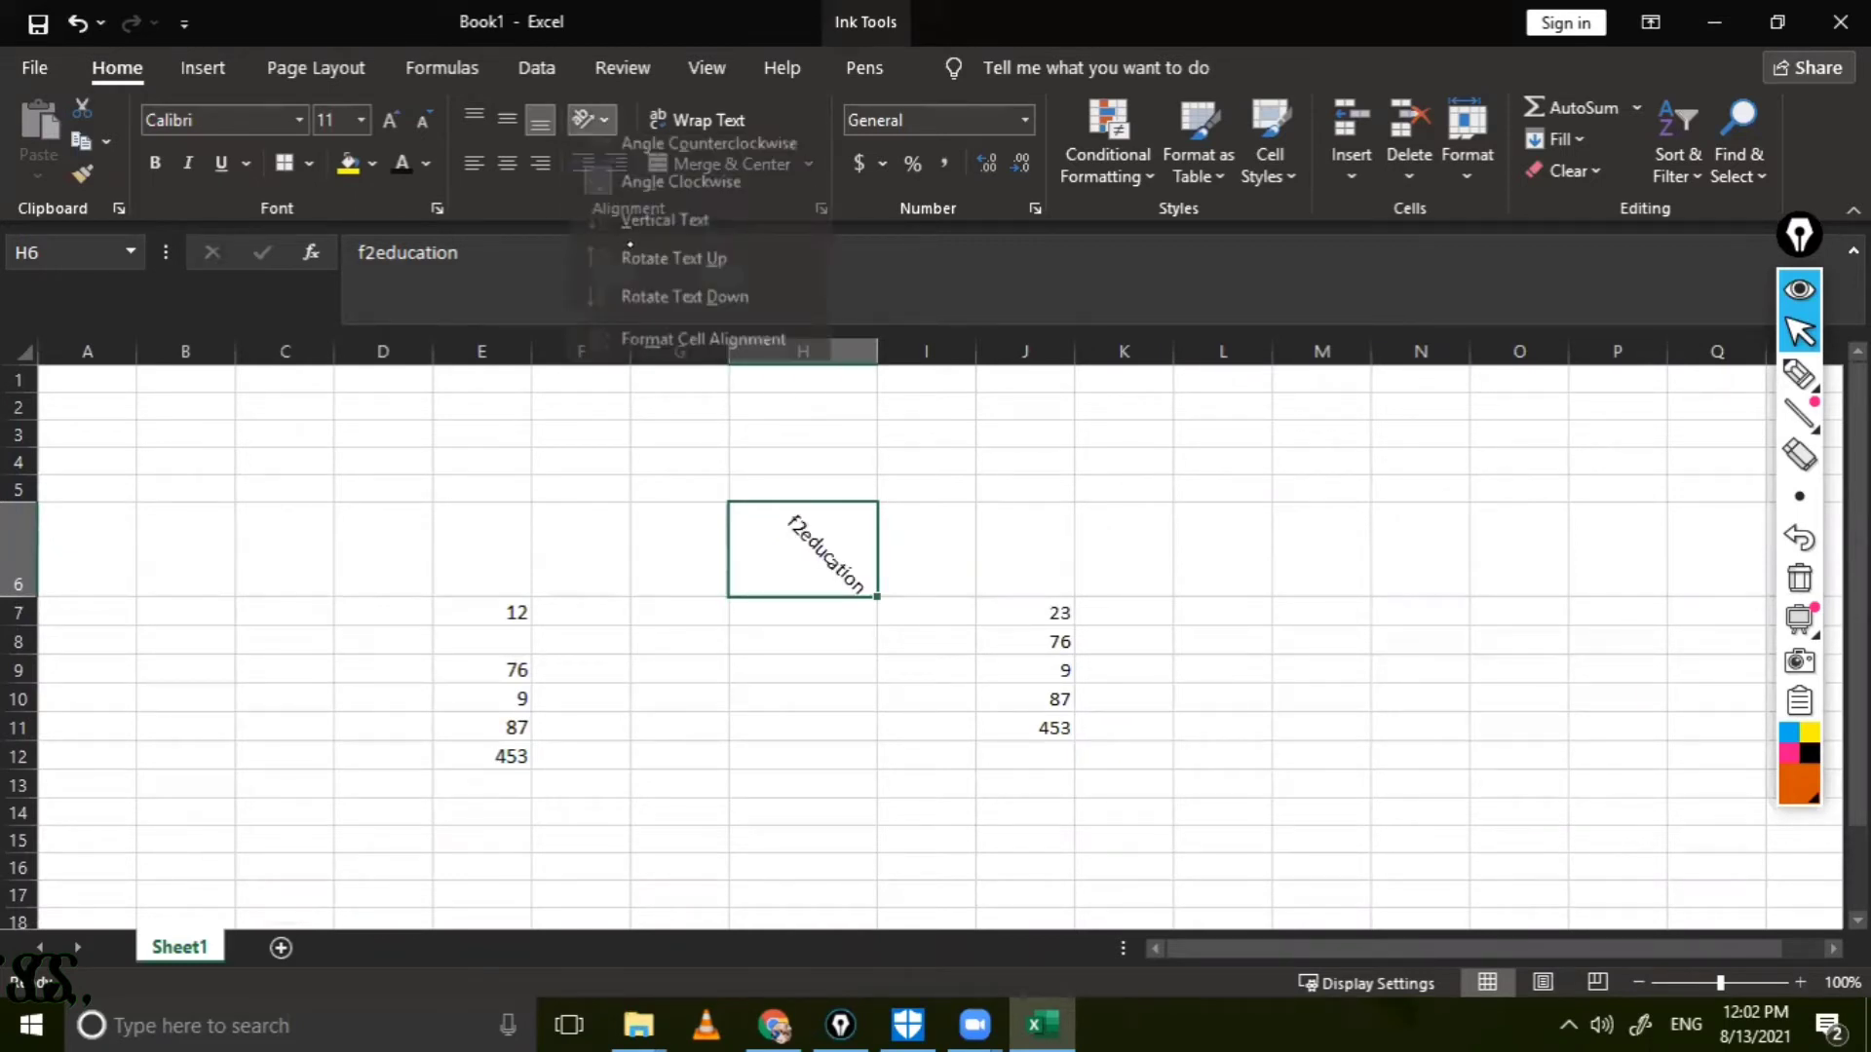
left_click(664, 219)
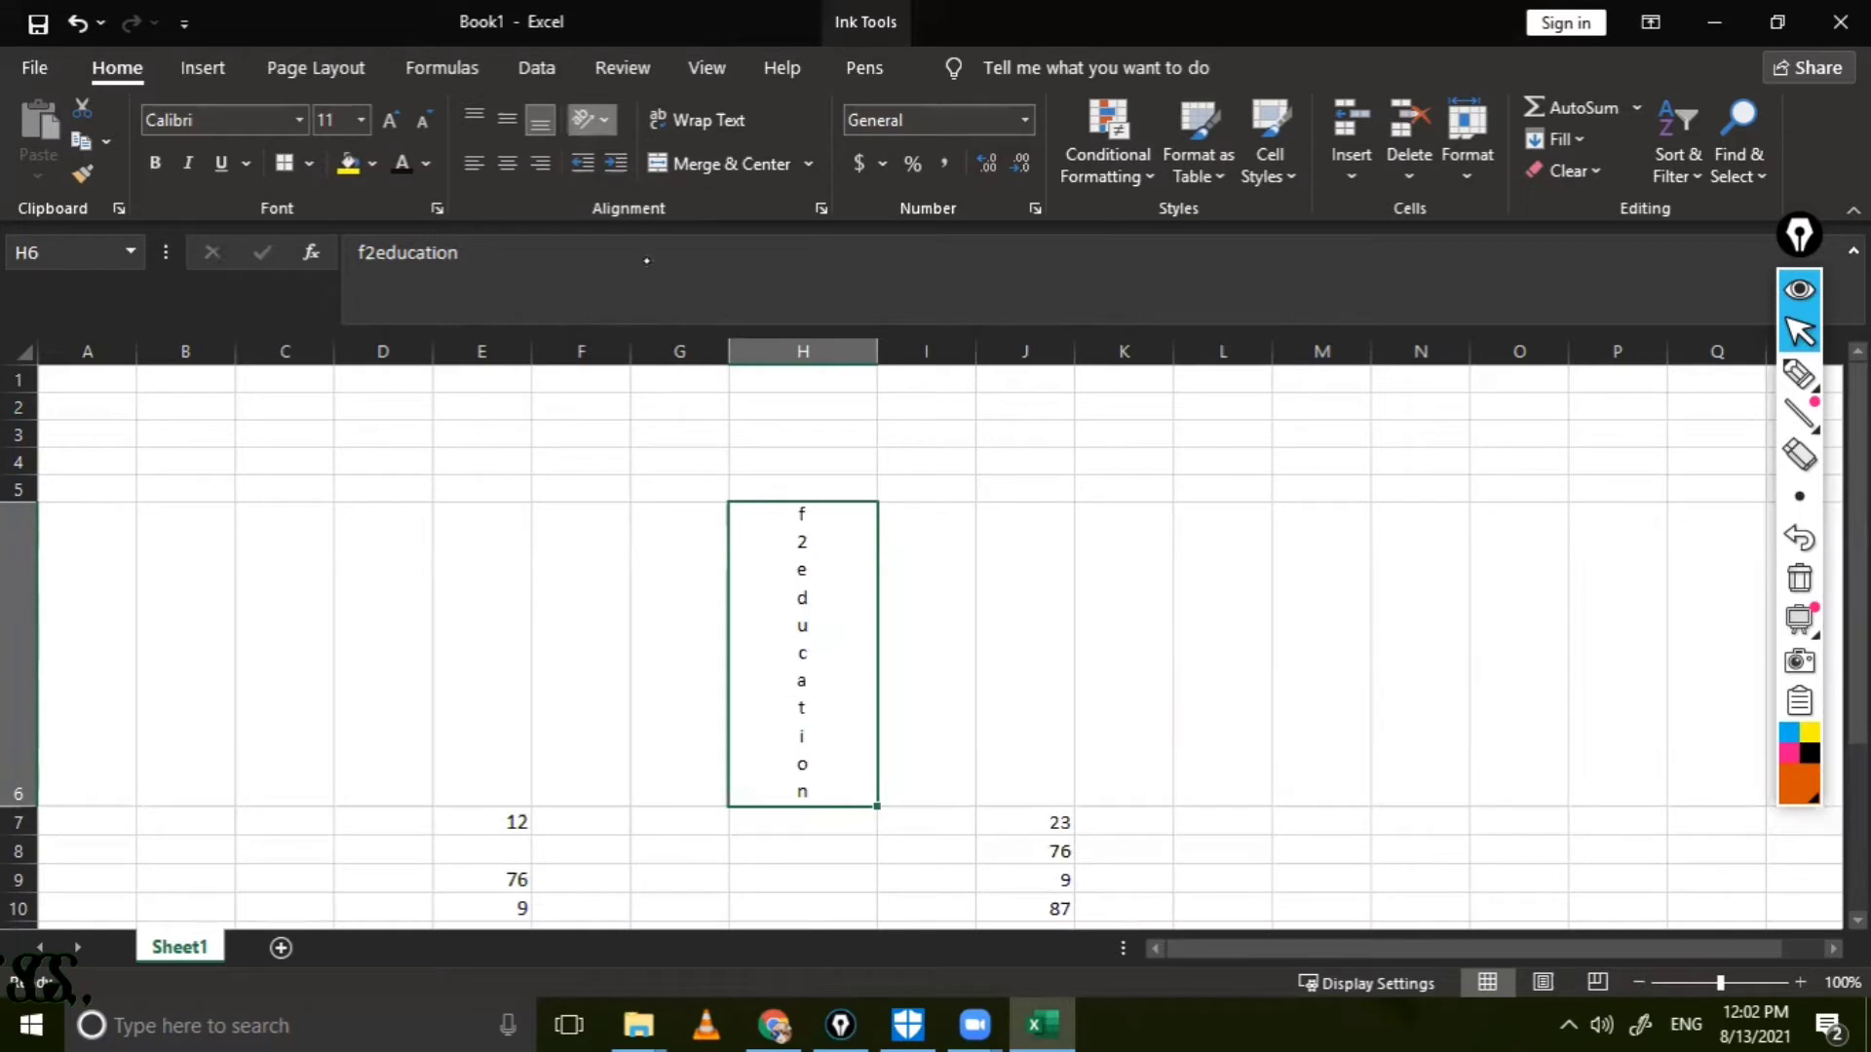
left_click(646, 265)
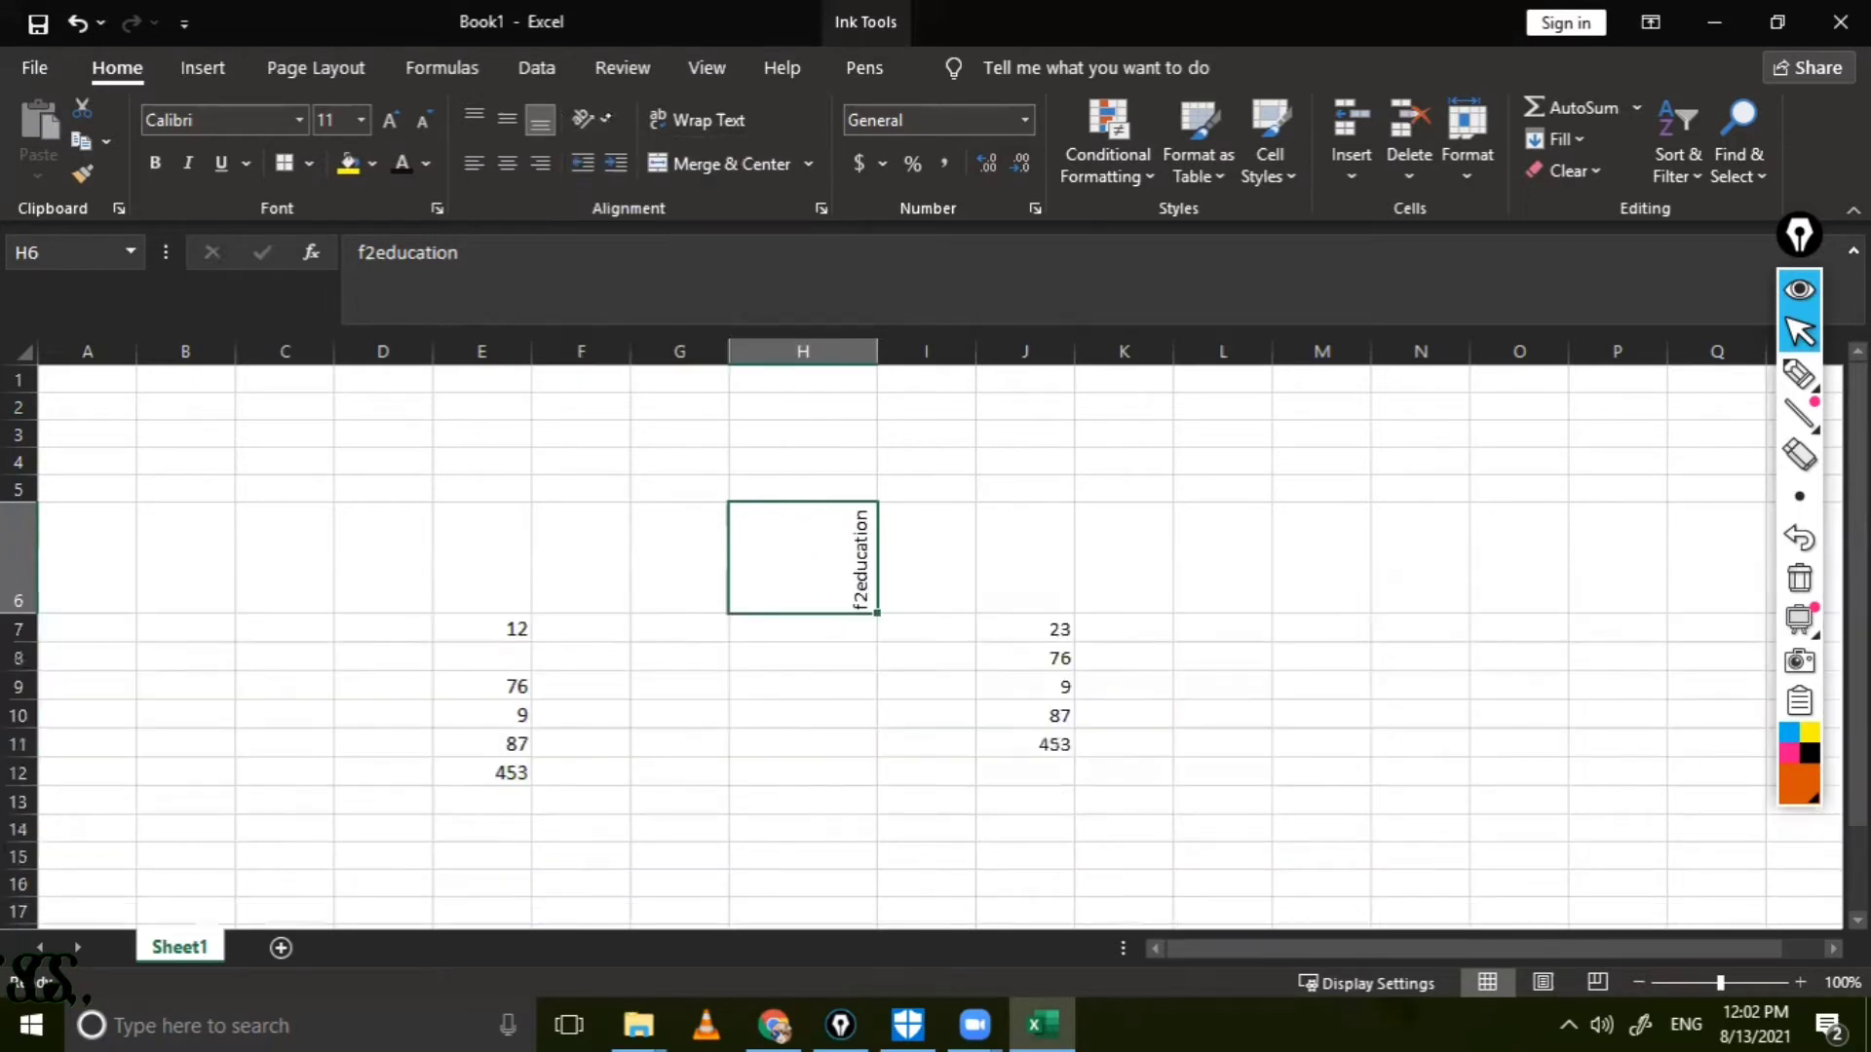
left_click(591, 118)
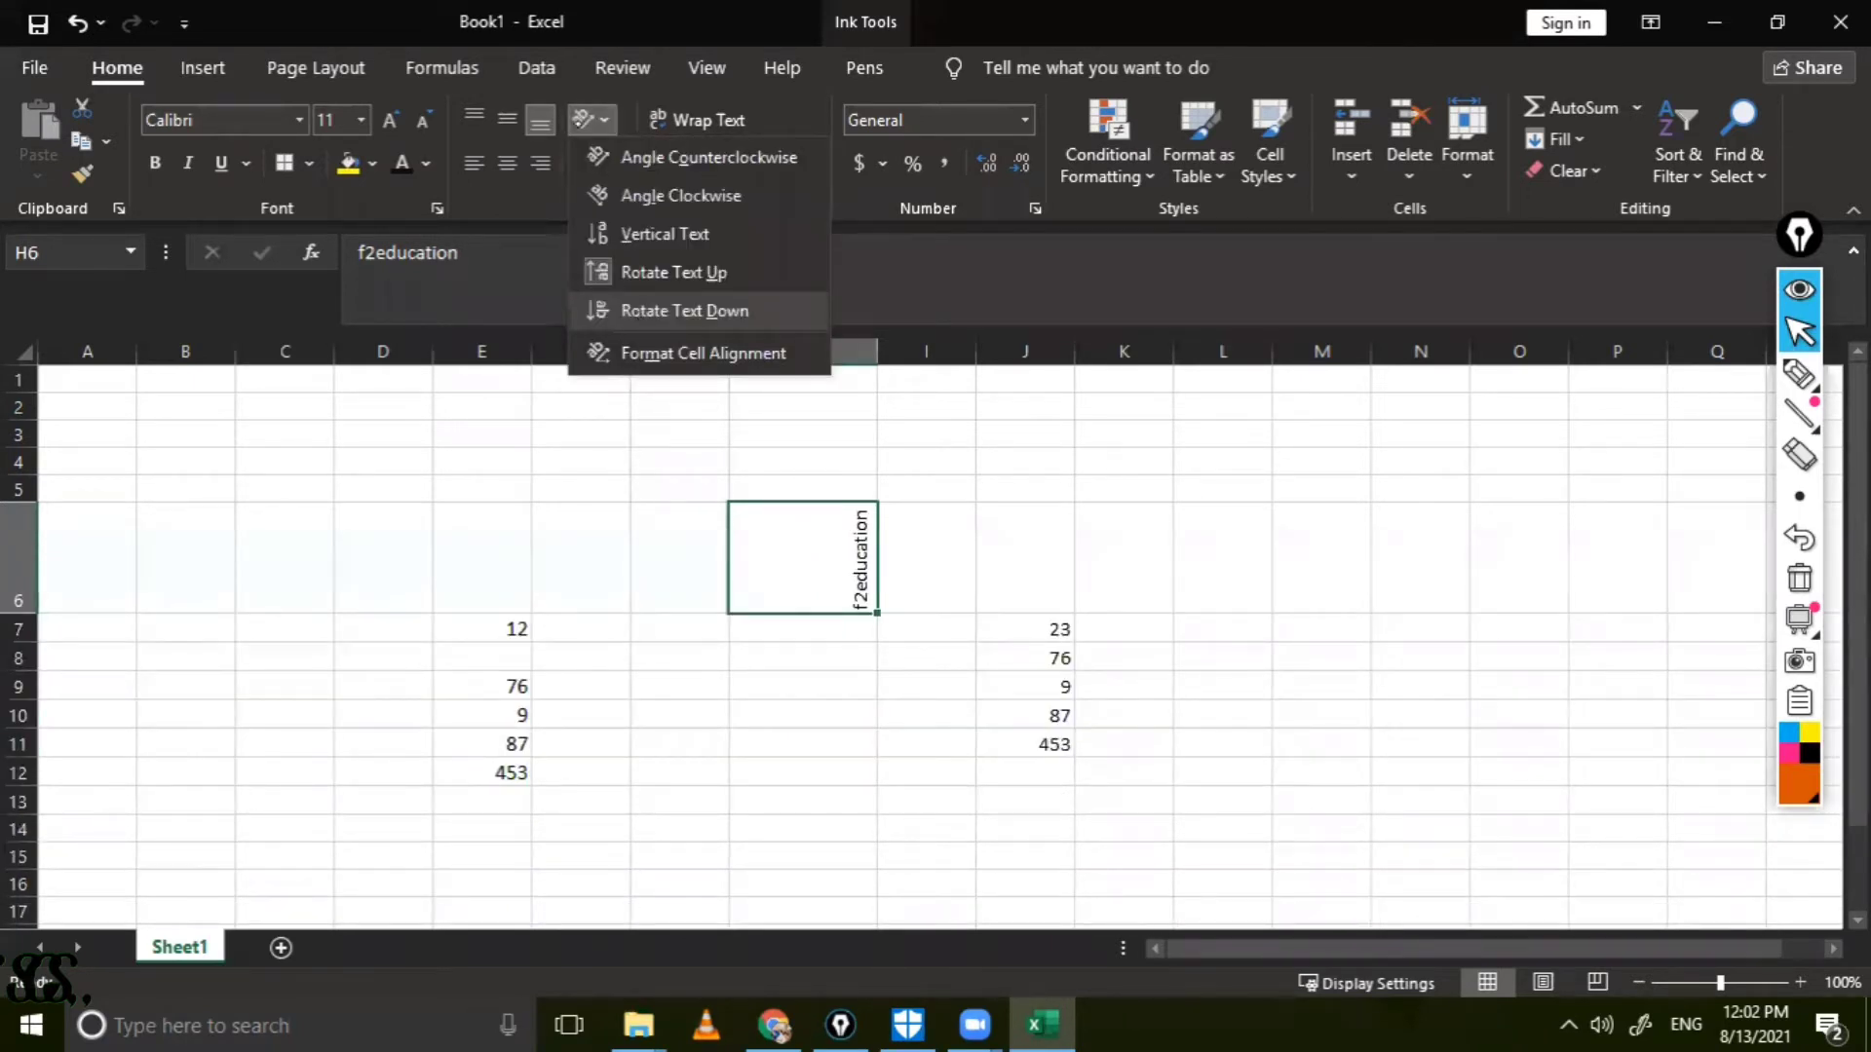
left_click(643, 305)
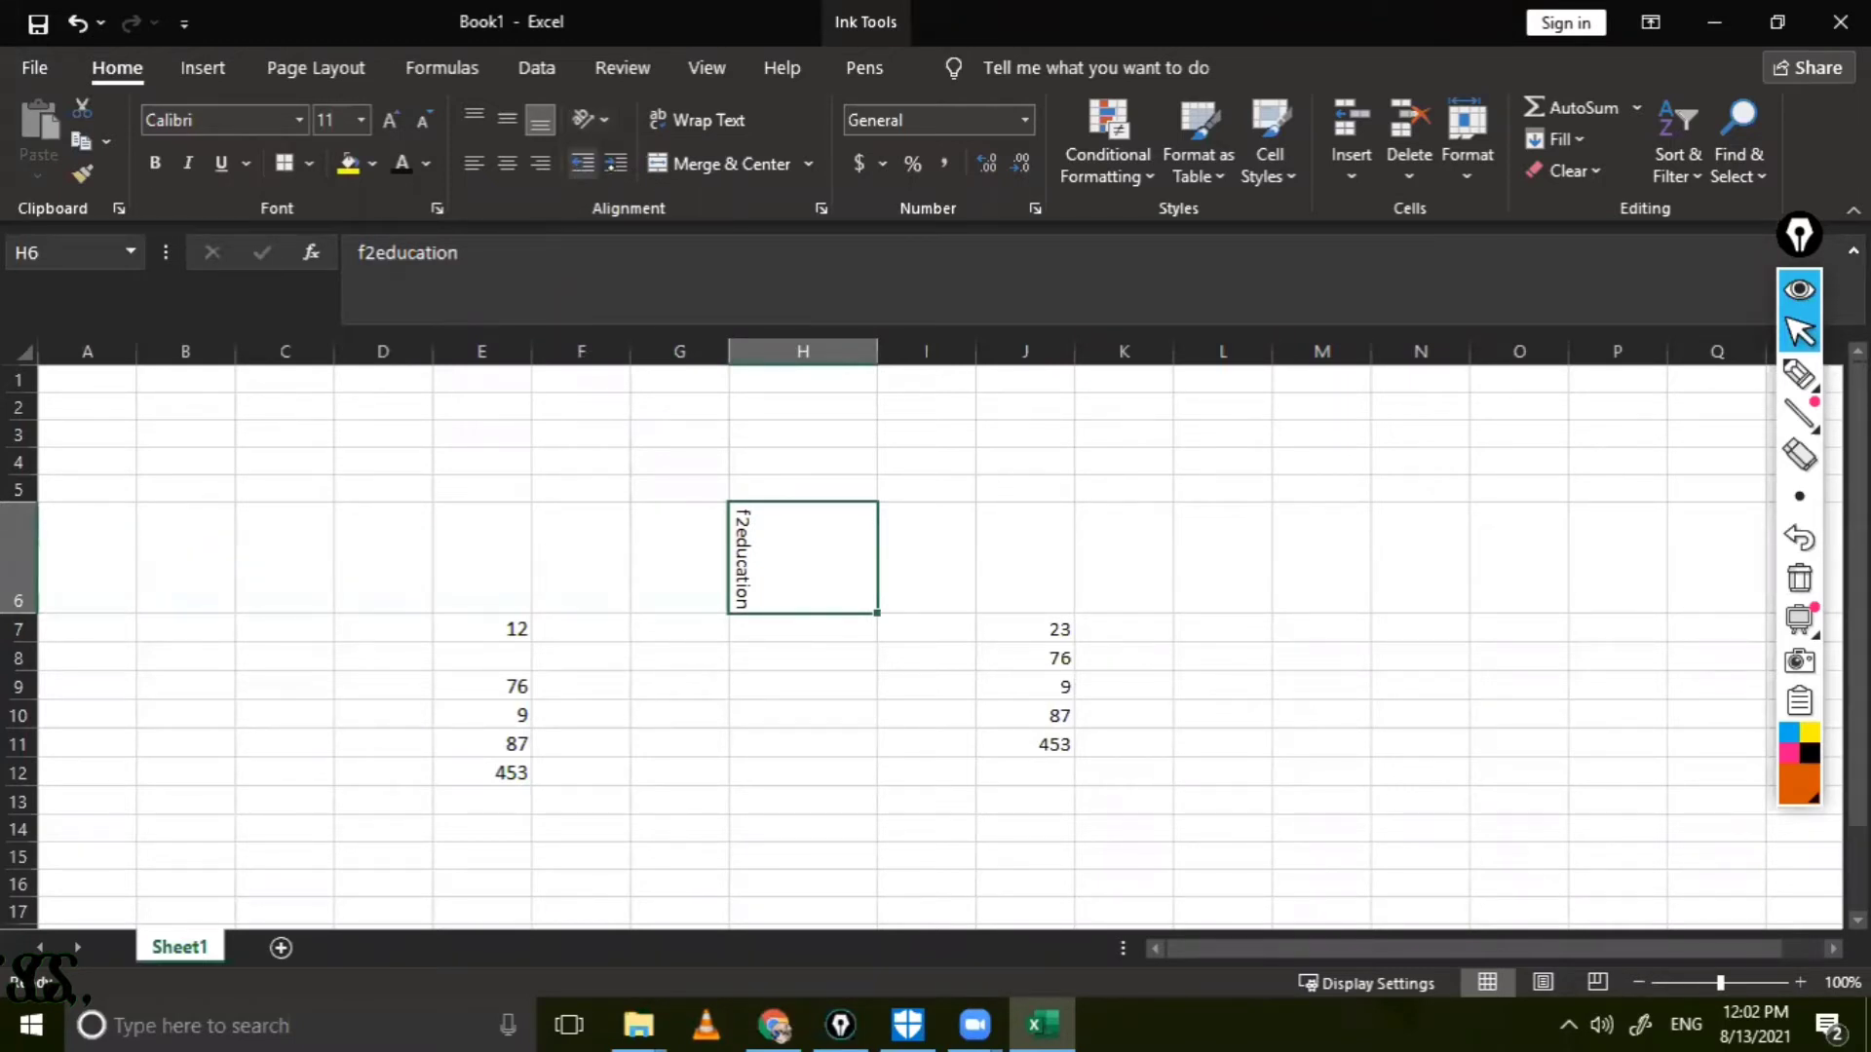
Step: Raise and lower the H6 indent repeatedly, ending two Increase Indent levels in
left_click(616, 163)
left_click(615, 164)
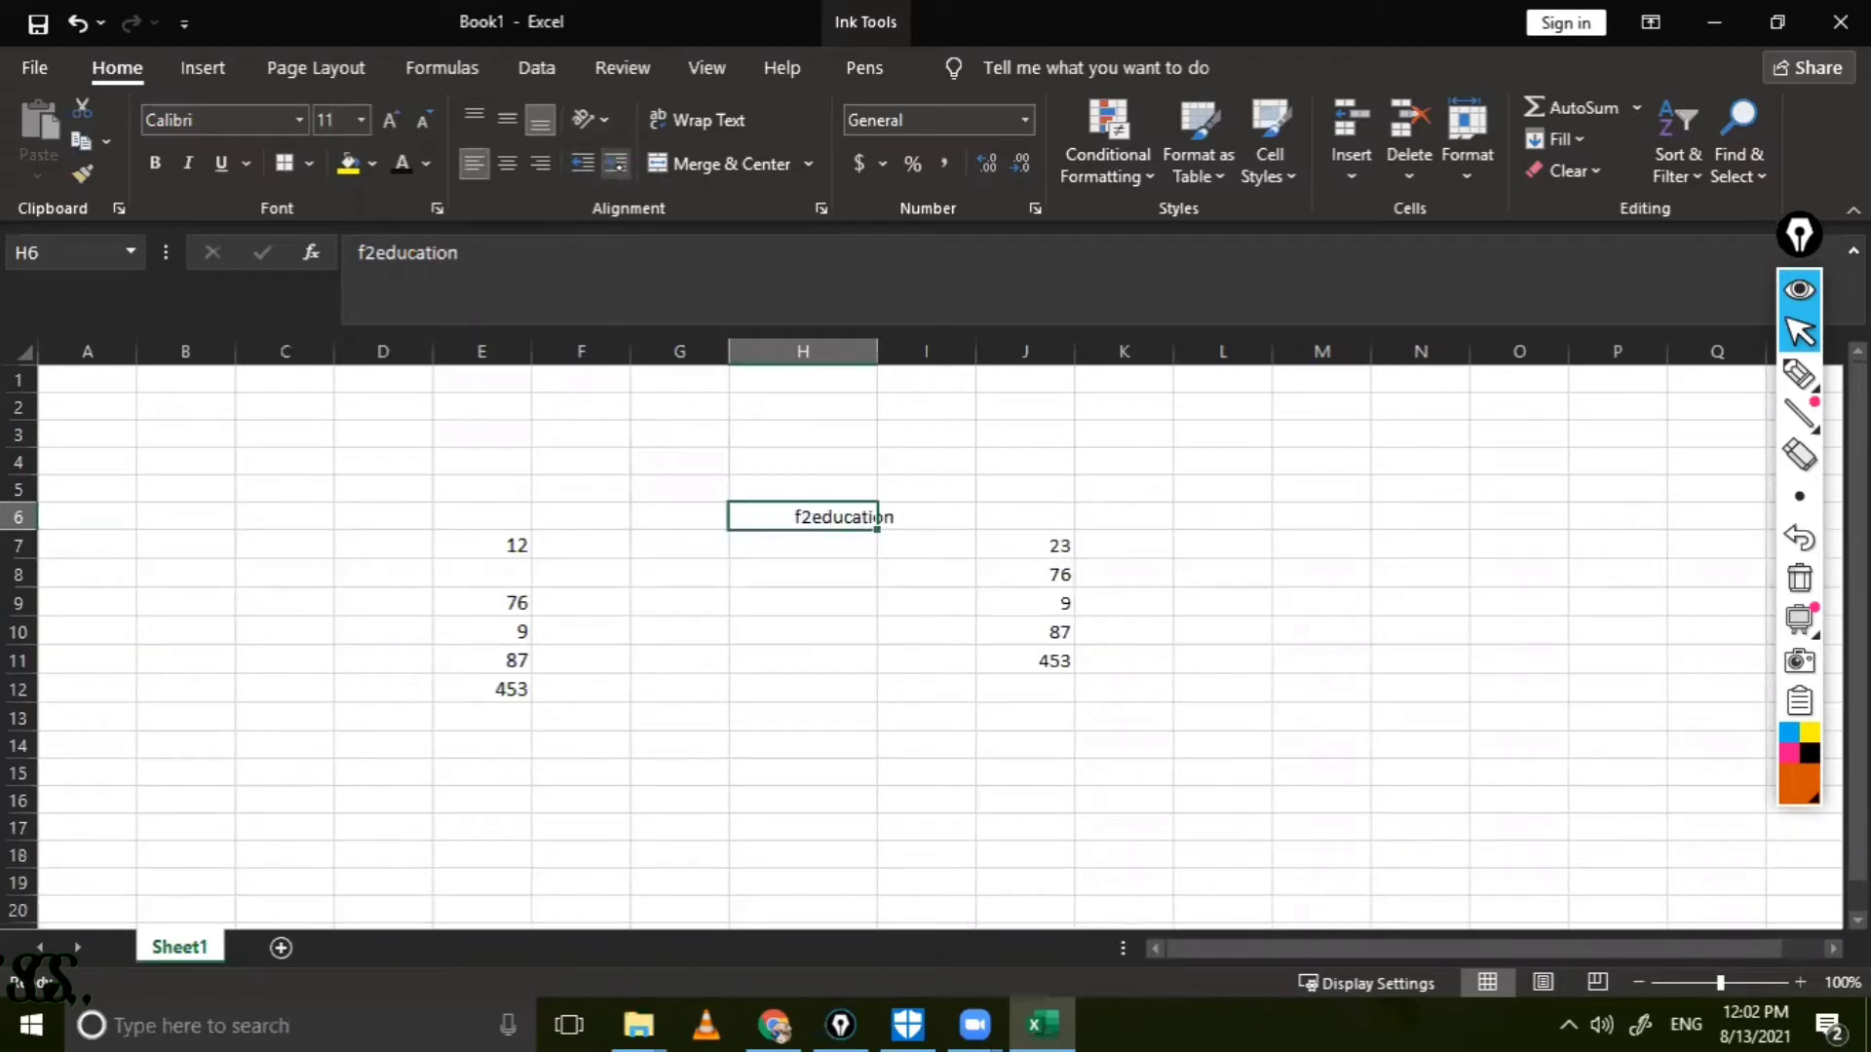
left_click(615, 164)
left_click(583, 164)
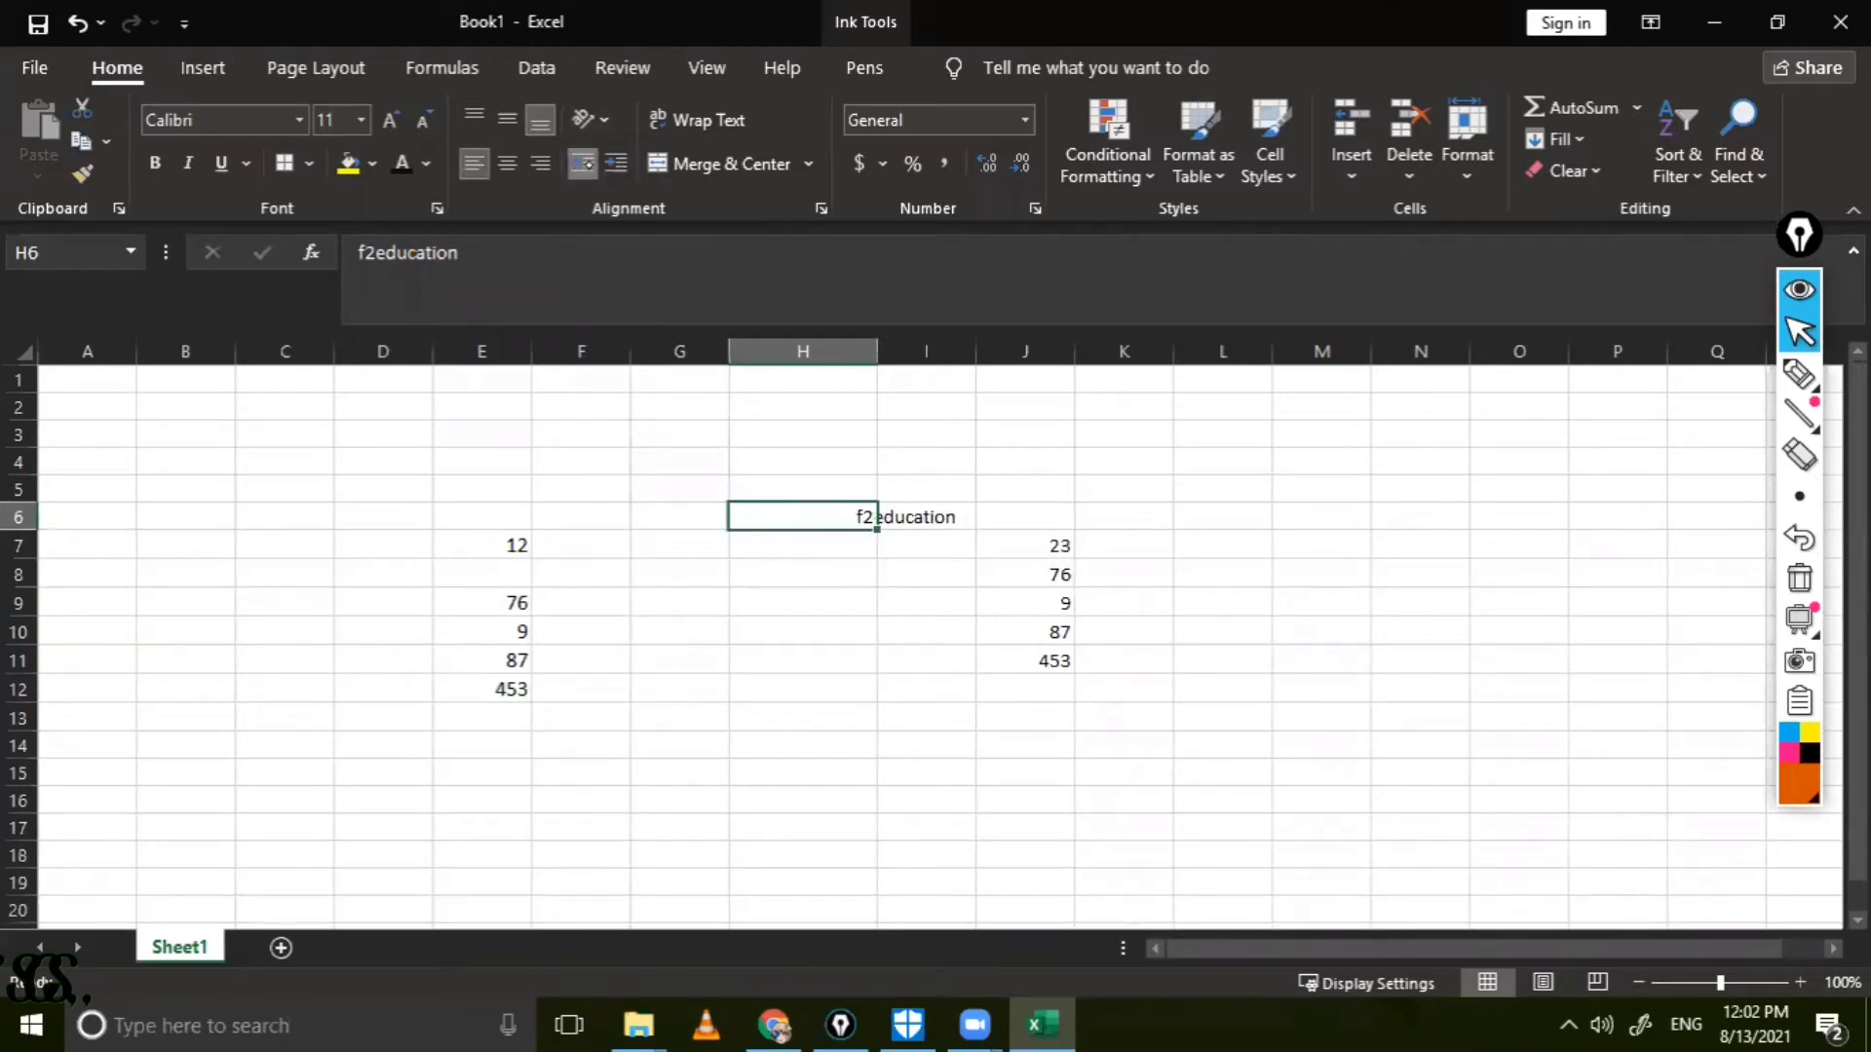
left_click(584, 164)
left_click(583, 164)
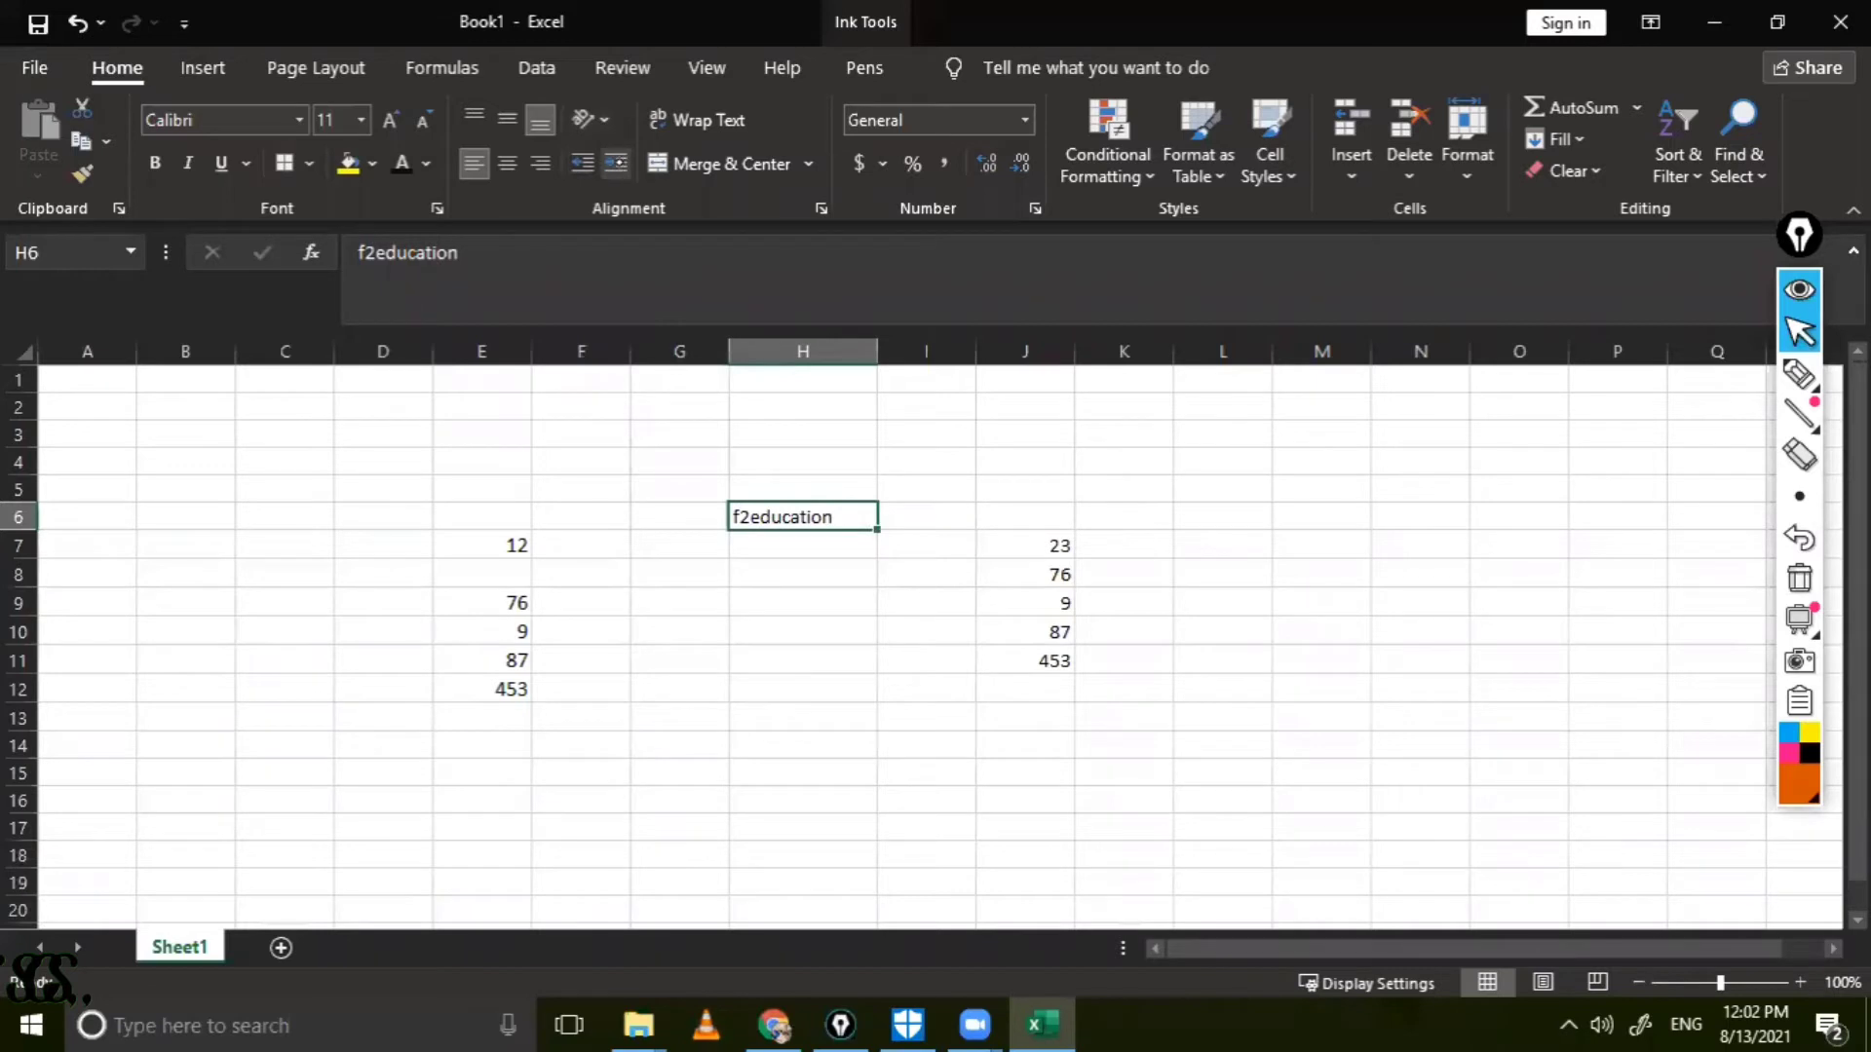
left_click(615, 163)
left_click(616, 163)
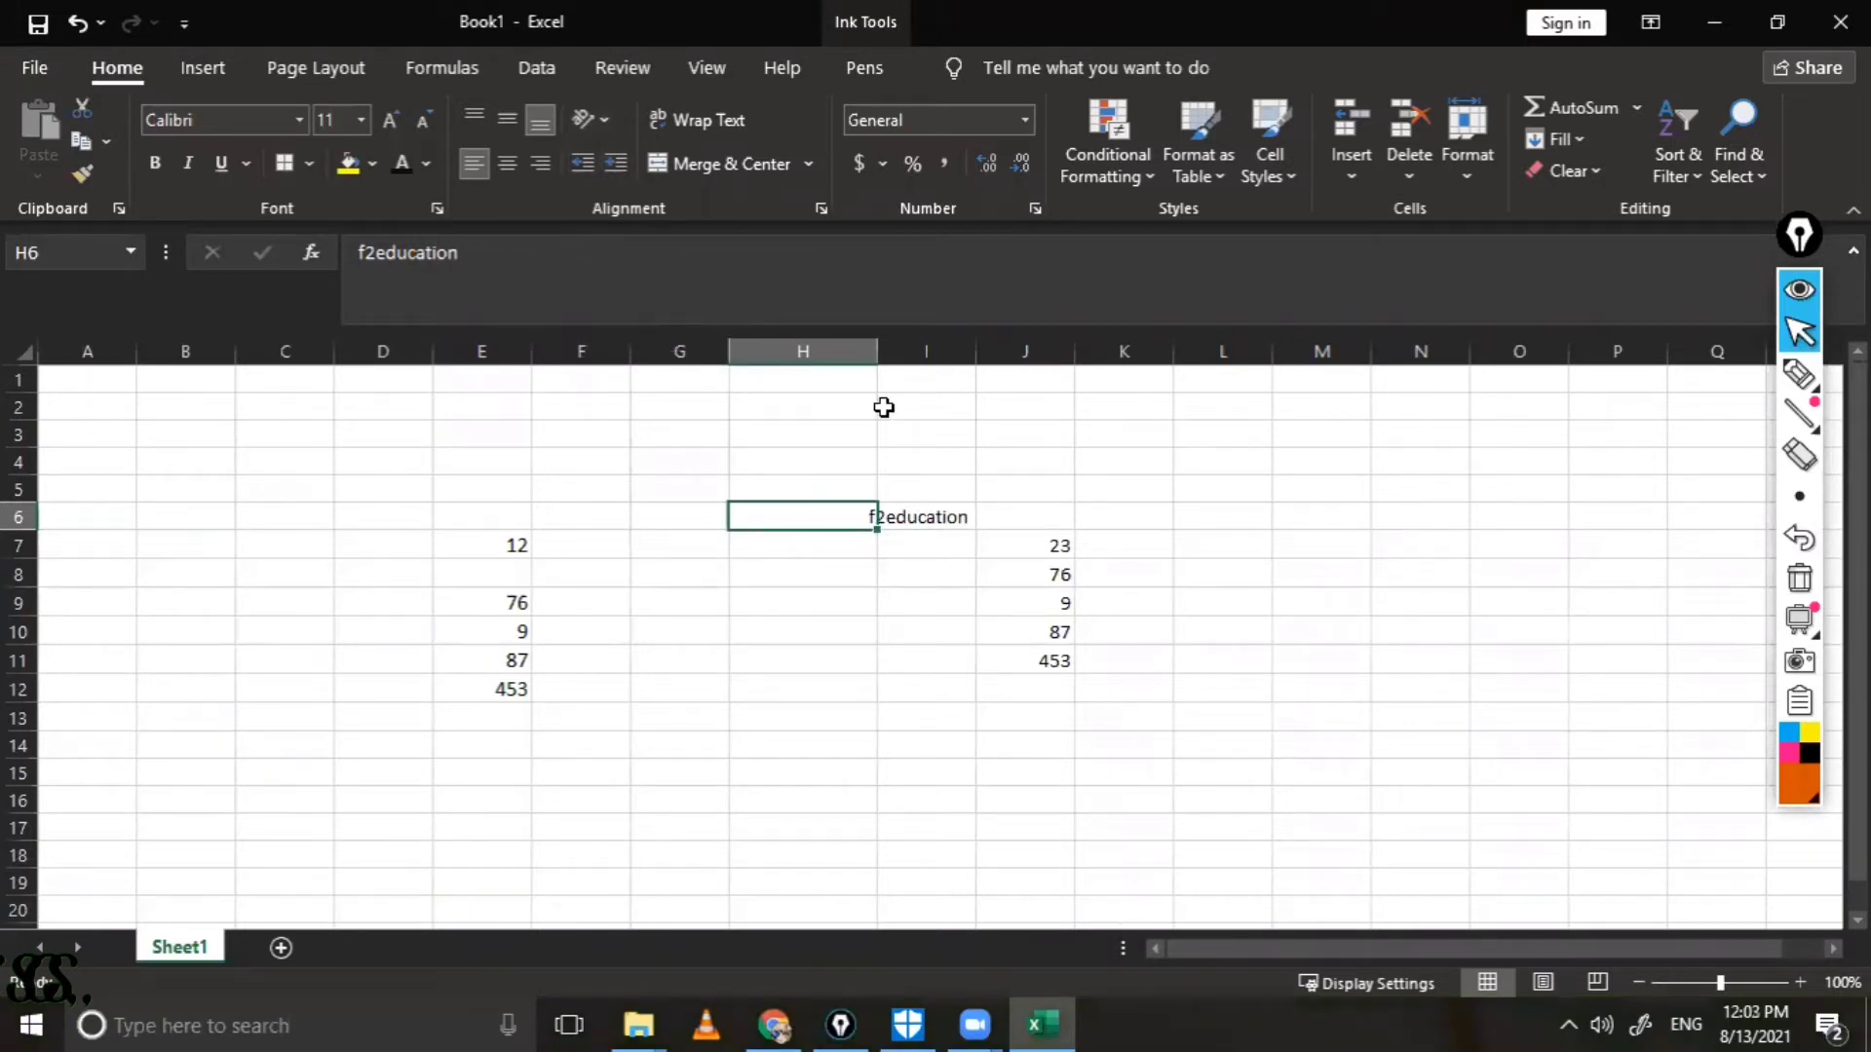
Step: Dismiss the handwriting panel and move the selection down to cell H9
left_click(846, 528)
left_click(1824, 843)
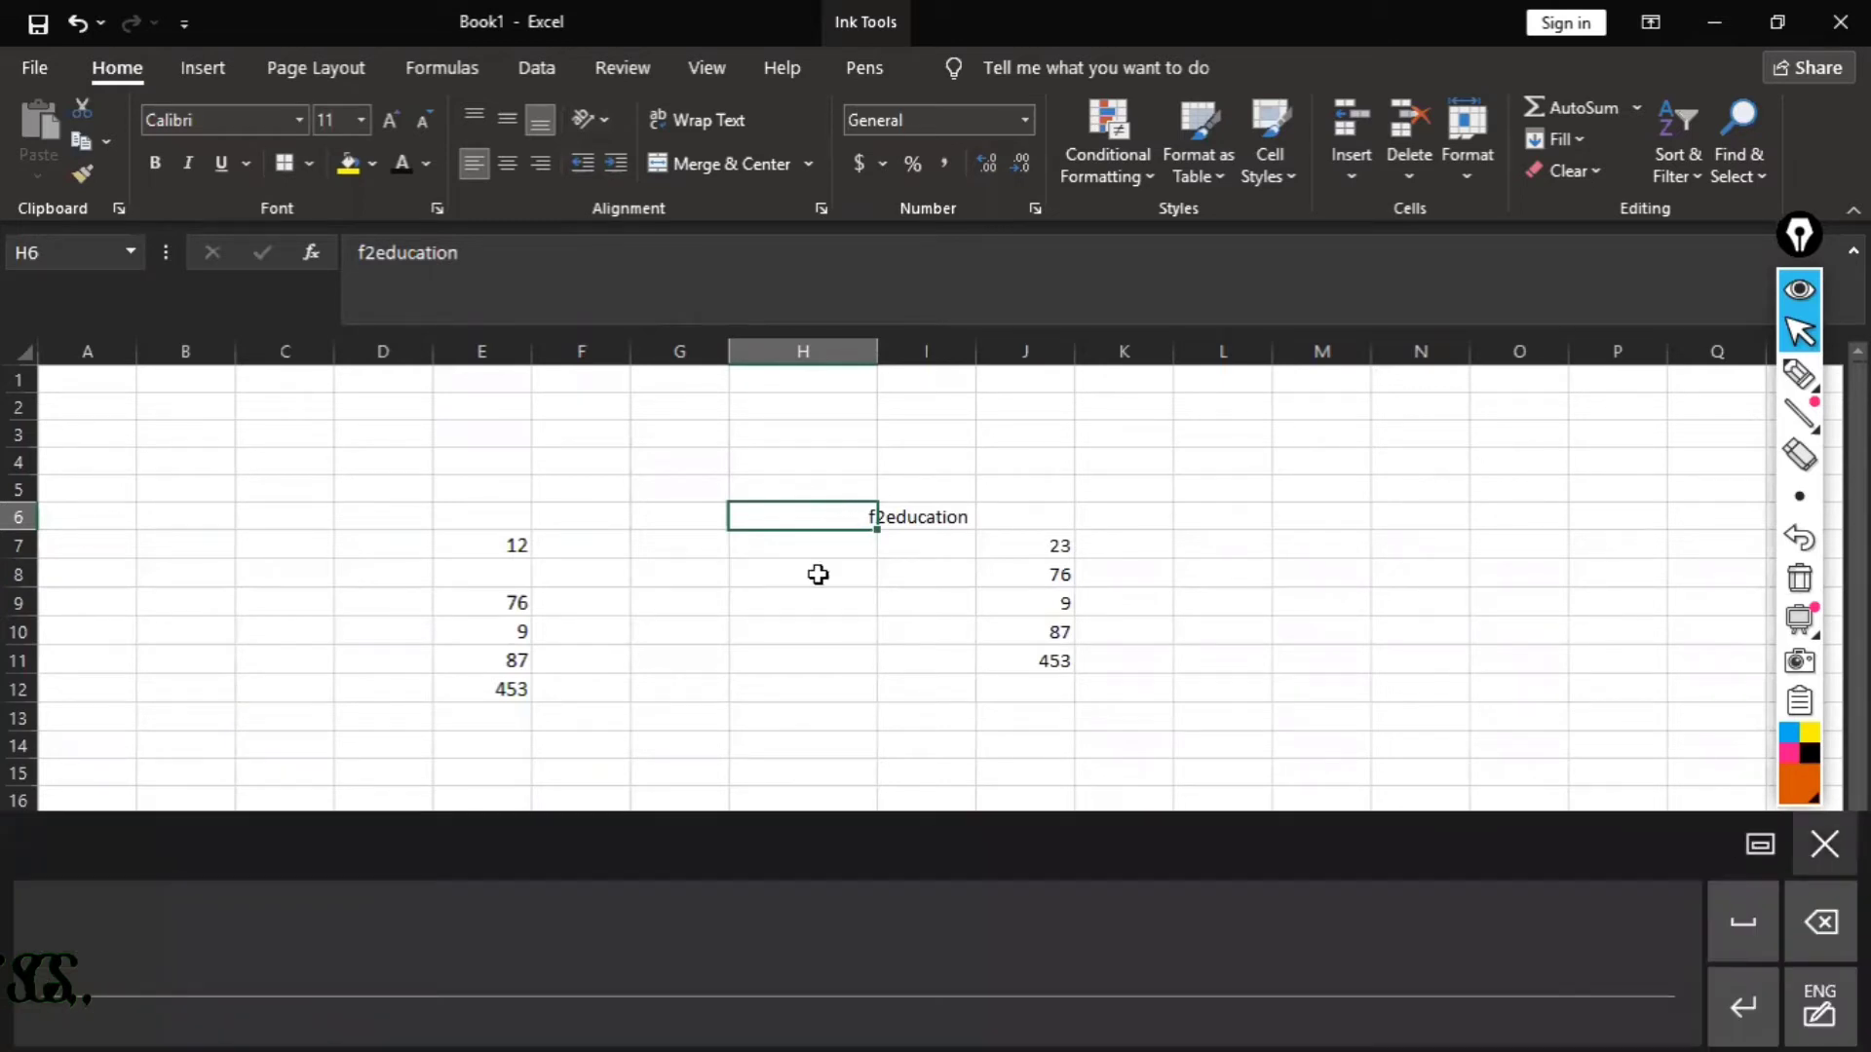
key("Down")
key("Down")
key("Down")
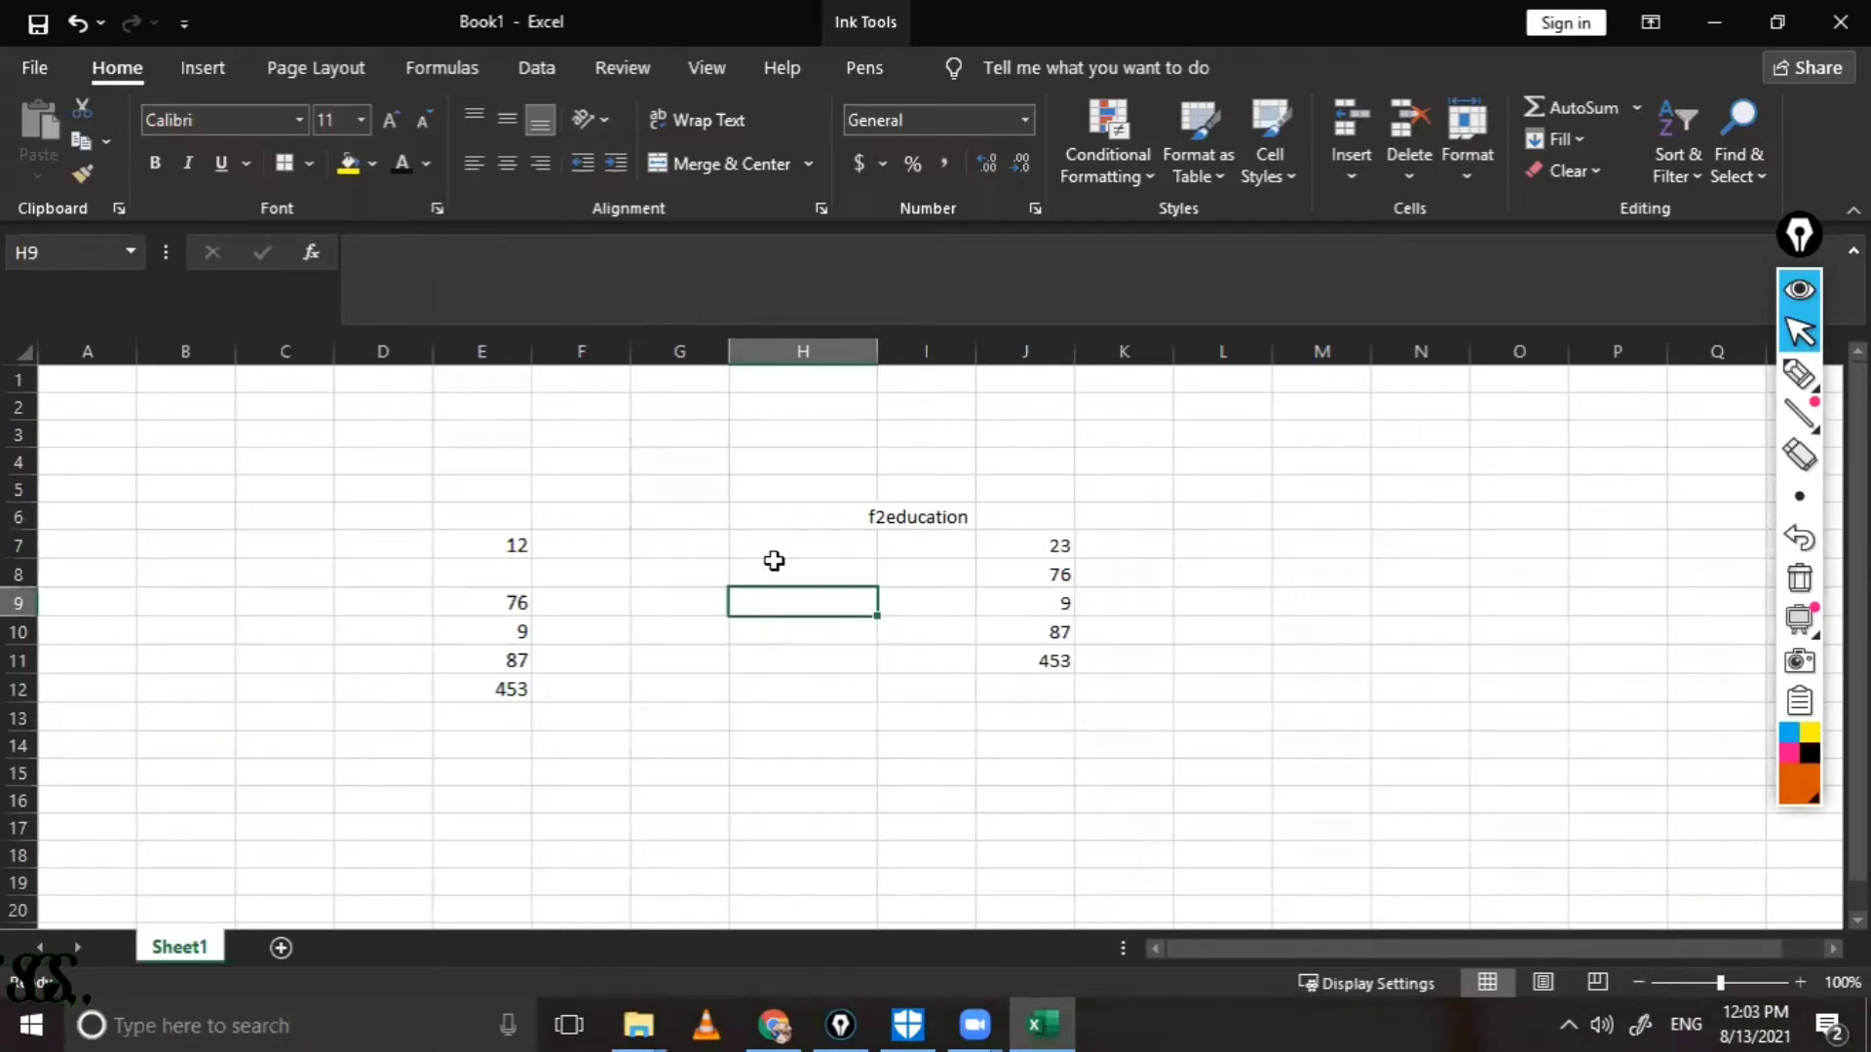
Step: Type a person's name and town into H9 and wrap it onto two lines
type("r")
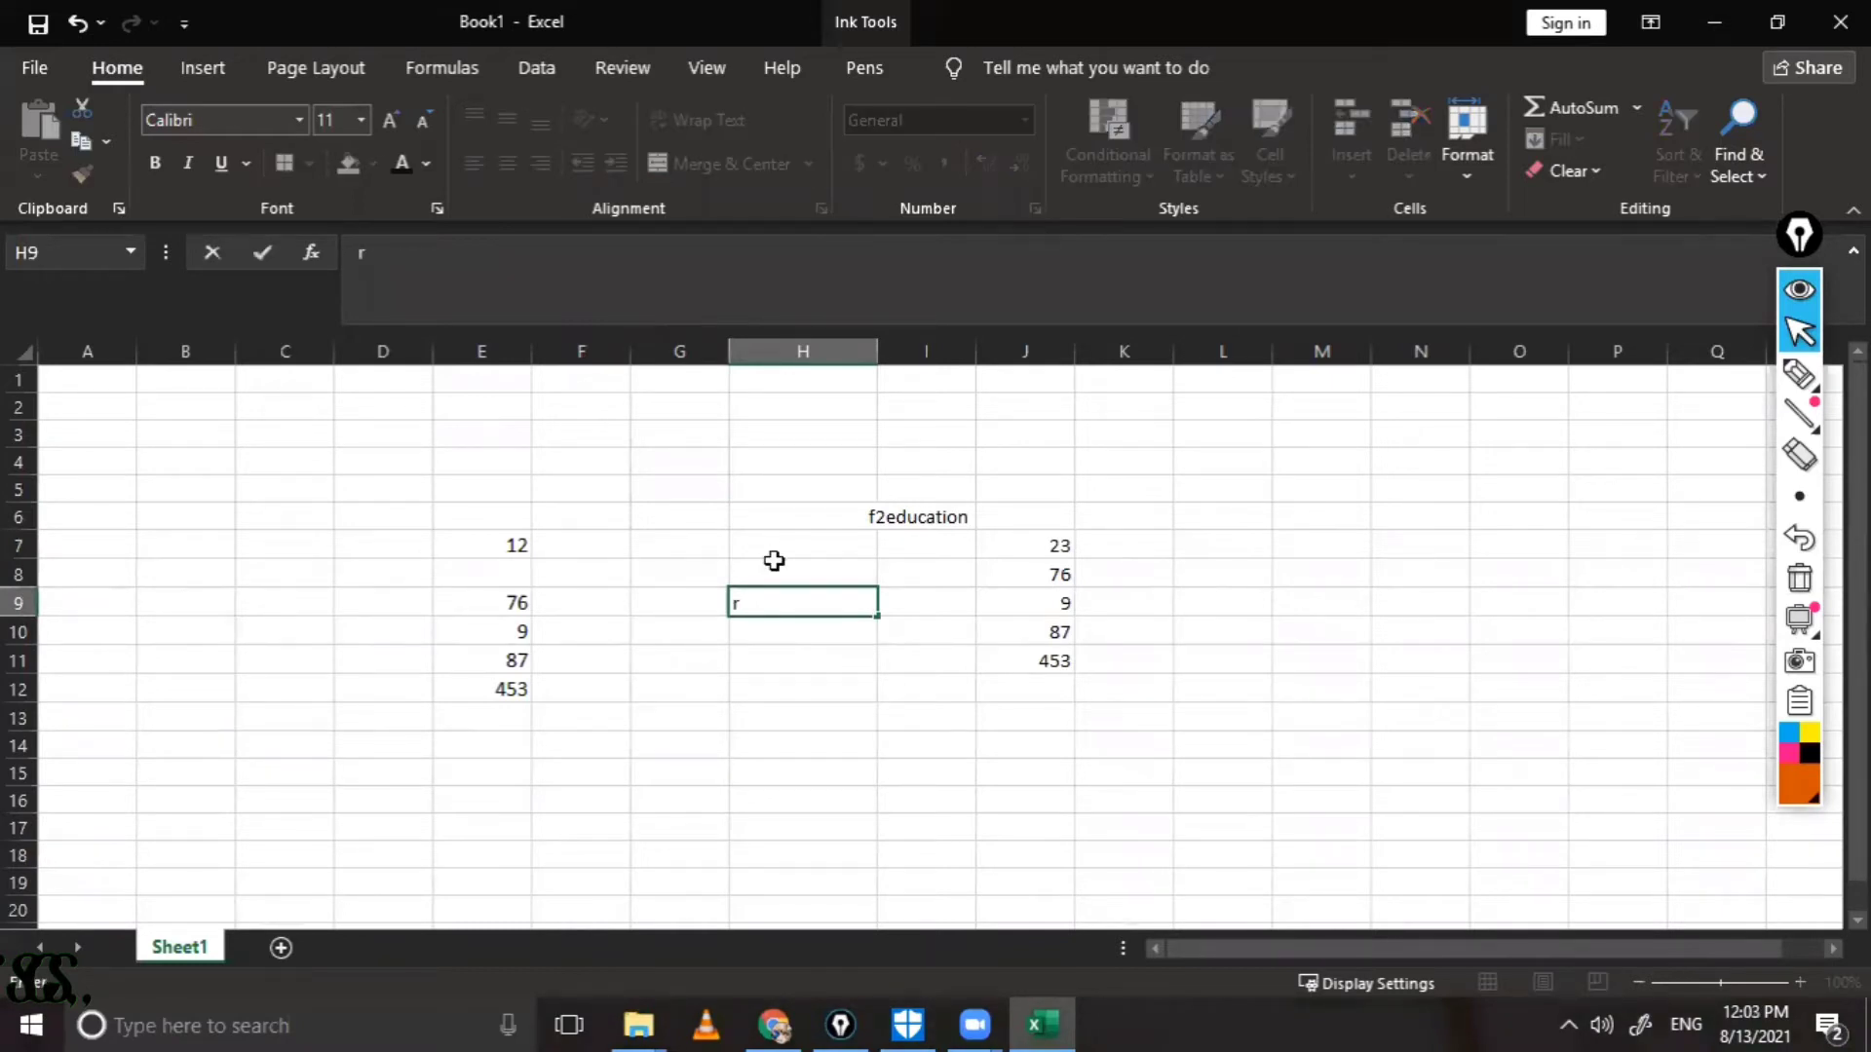
type("ishi")
type("     s")
type("ingh      ")
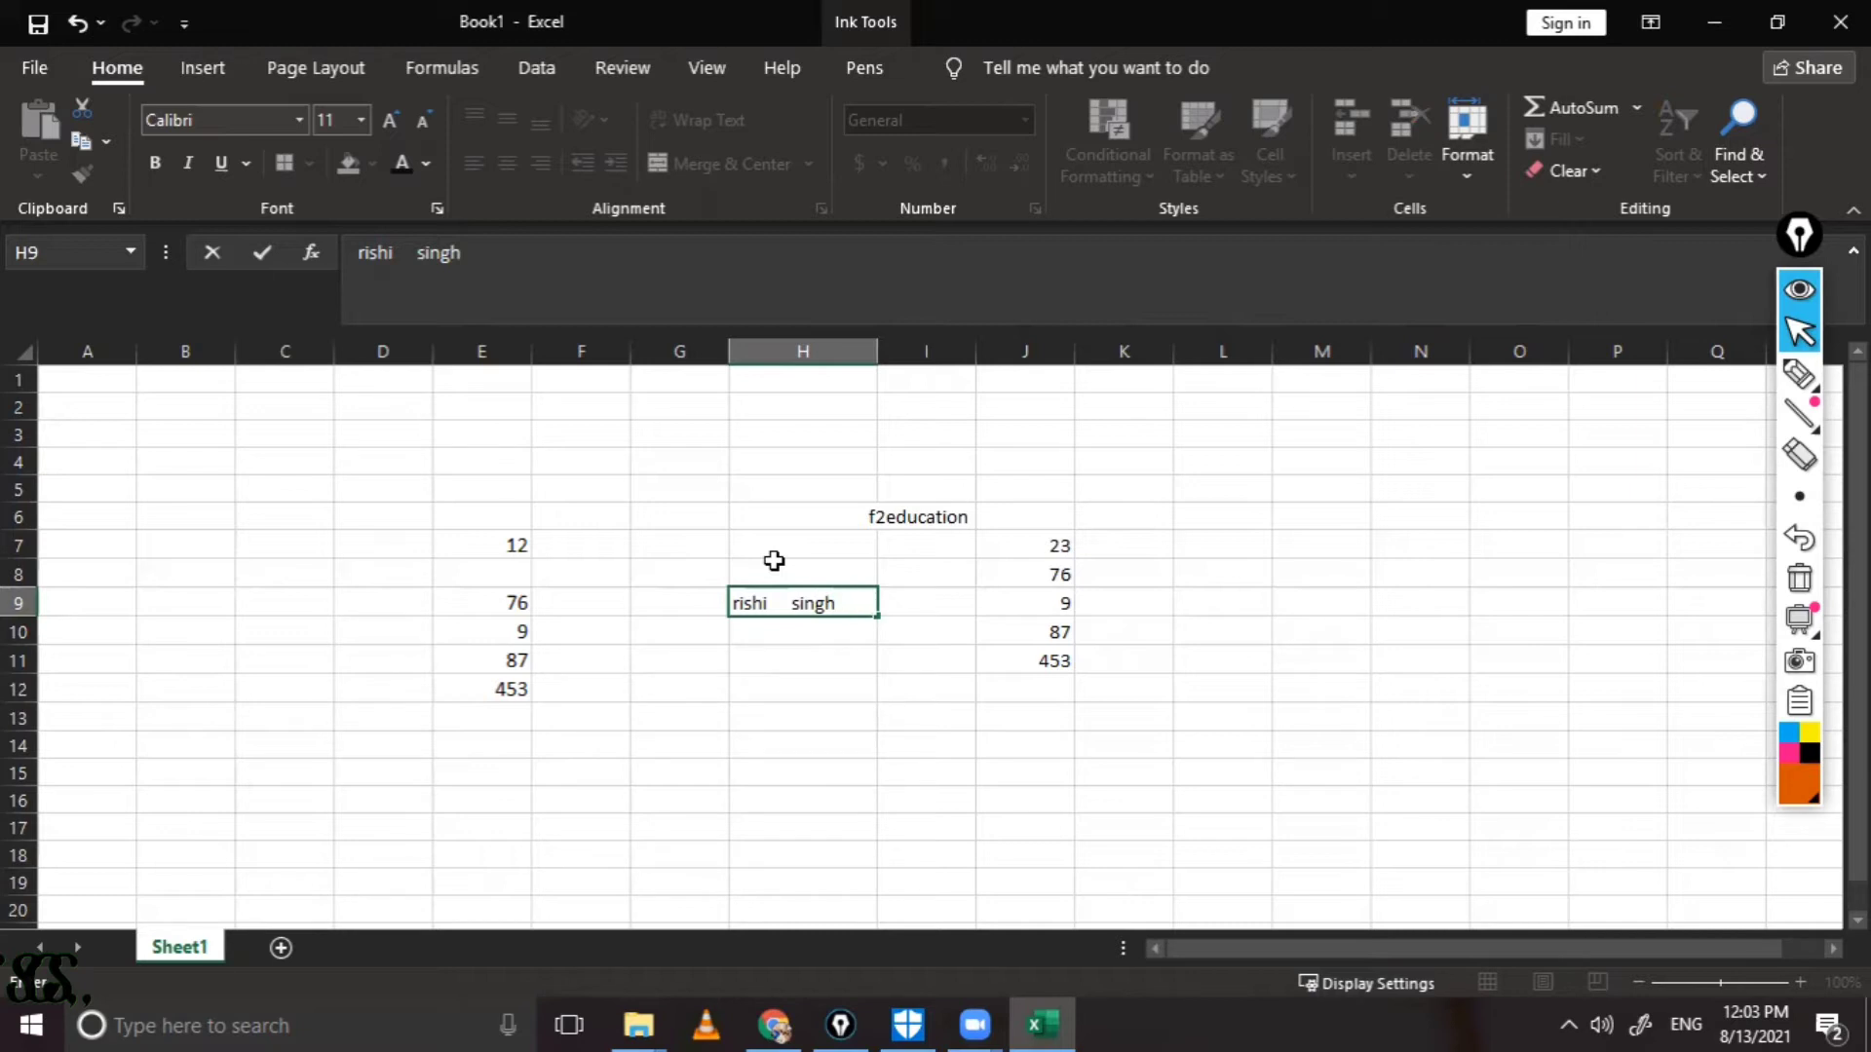
type("kann")
type("auj")
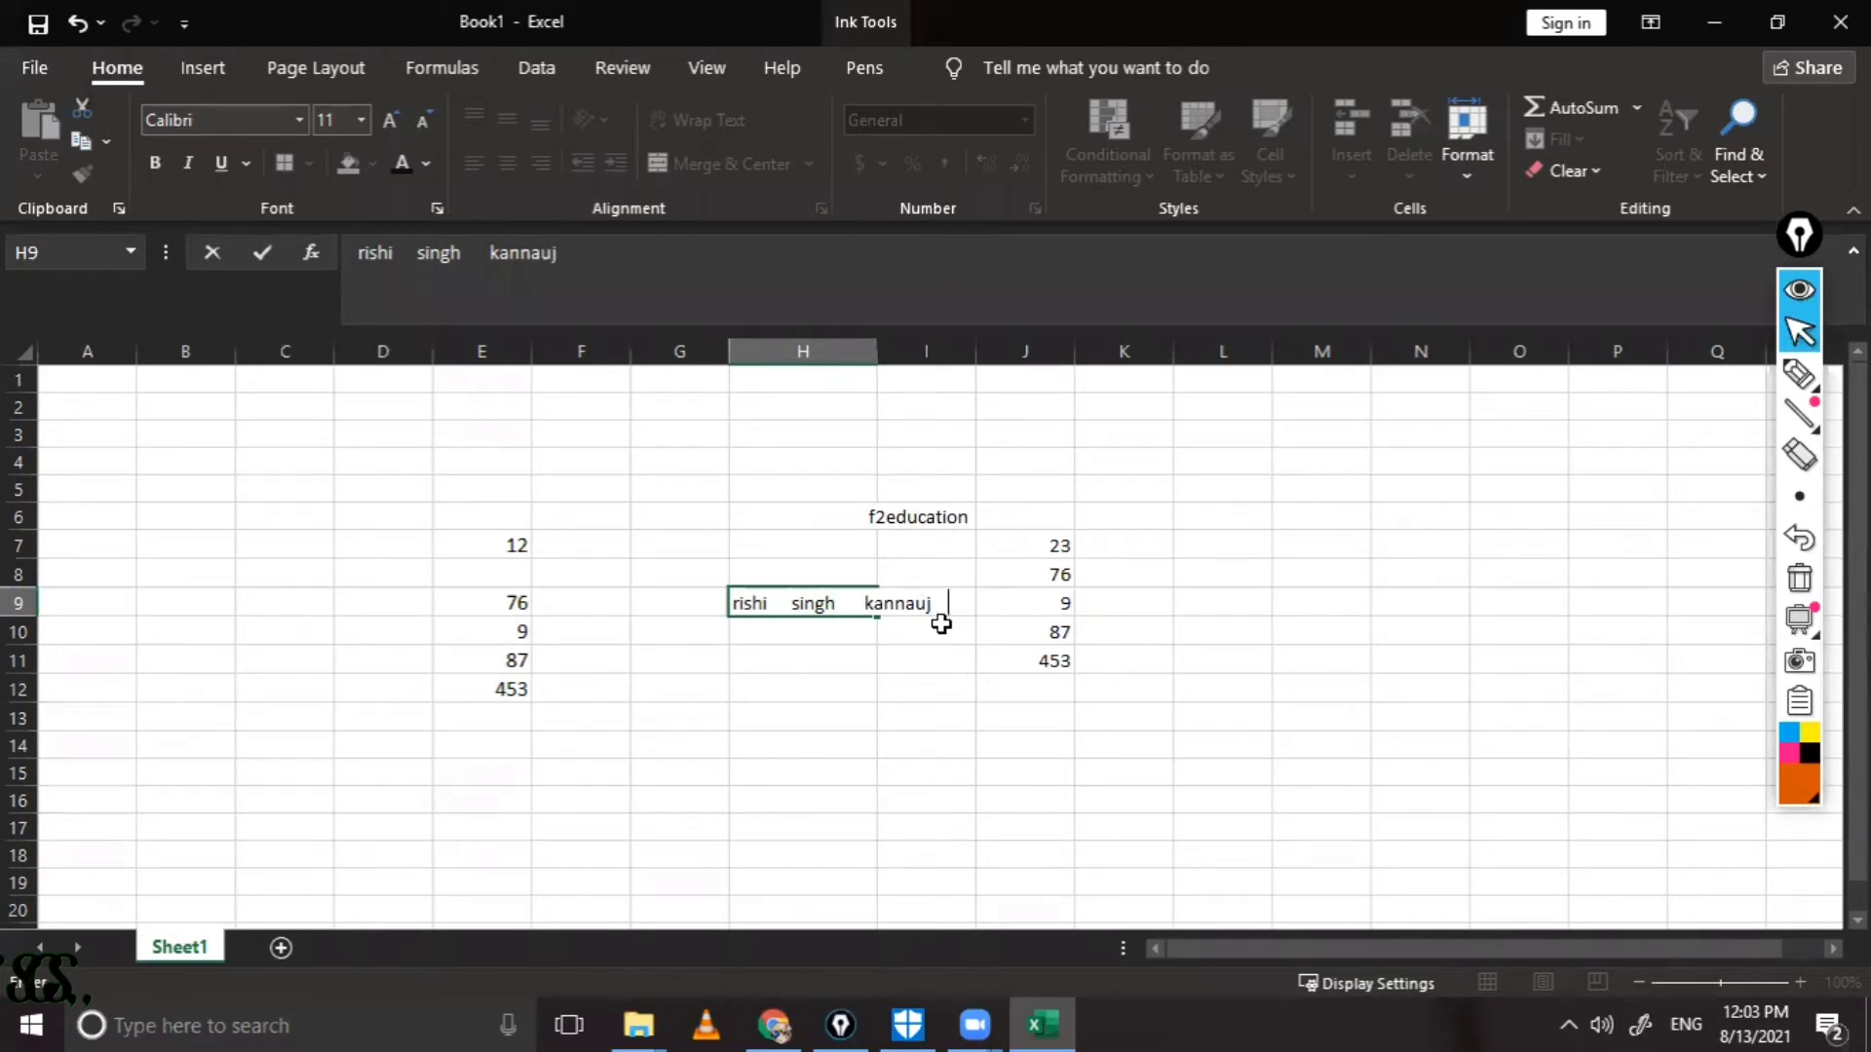
double_click(901, 604)
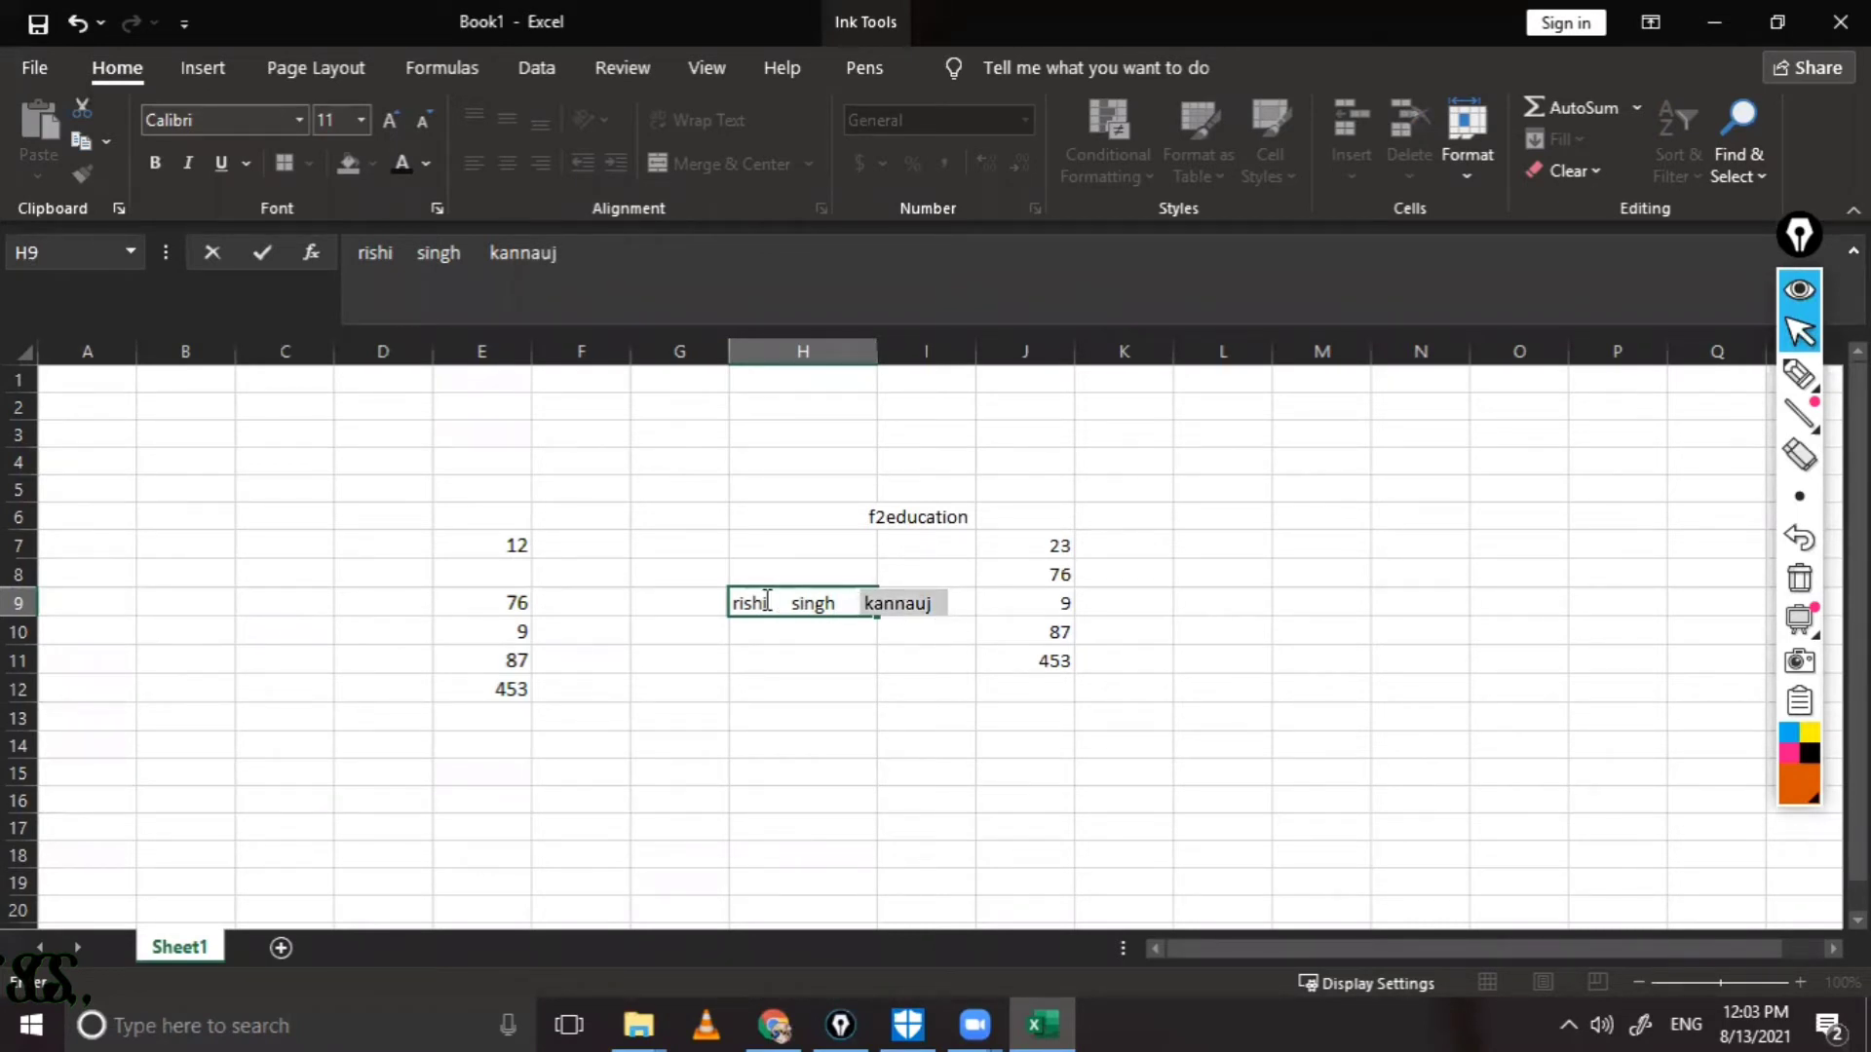
left_click(733, 603, "shift")
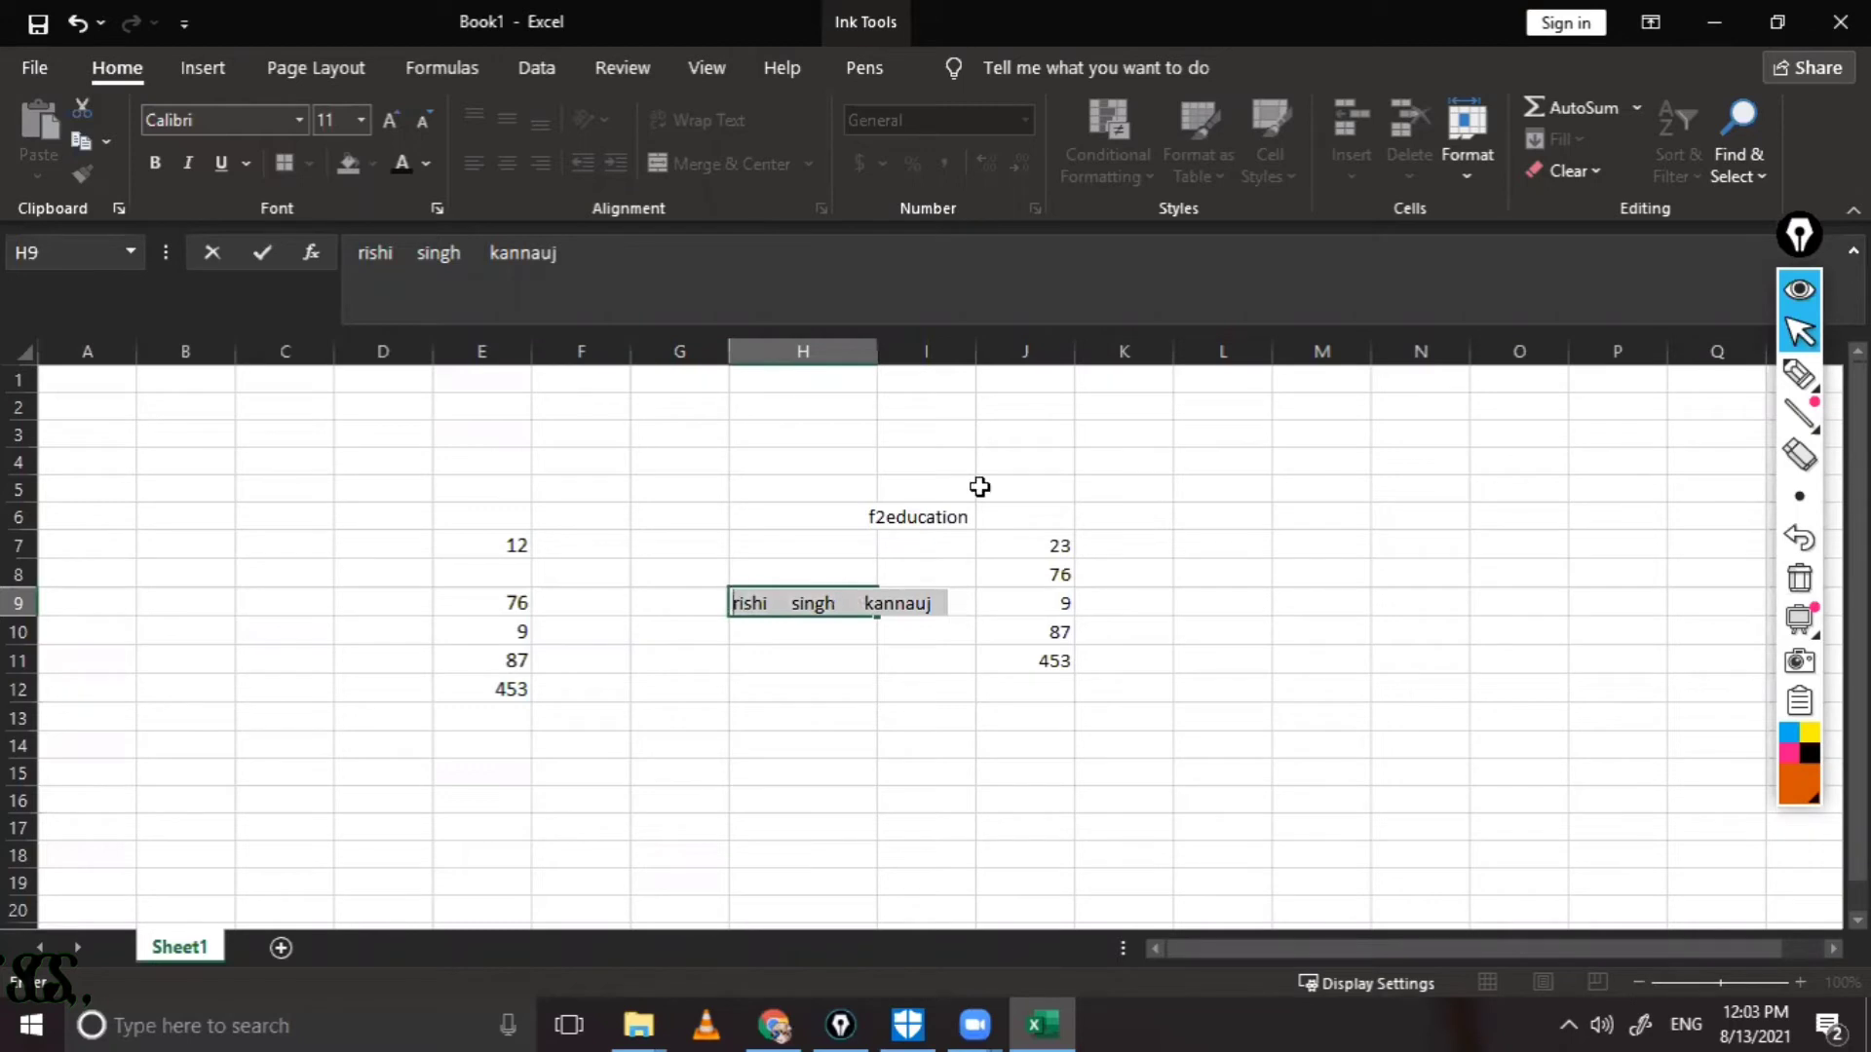
left_click(806, 462)
left_click(801, 604)
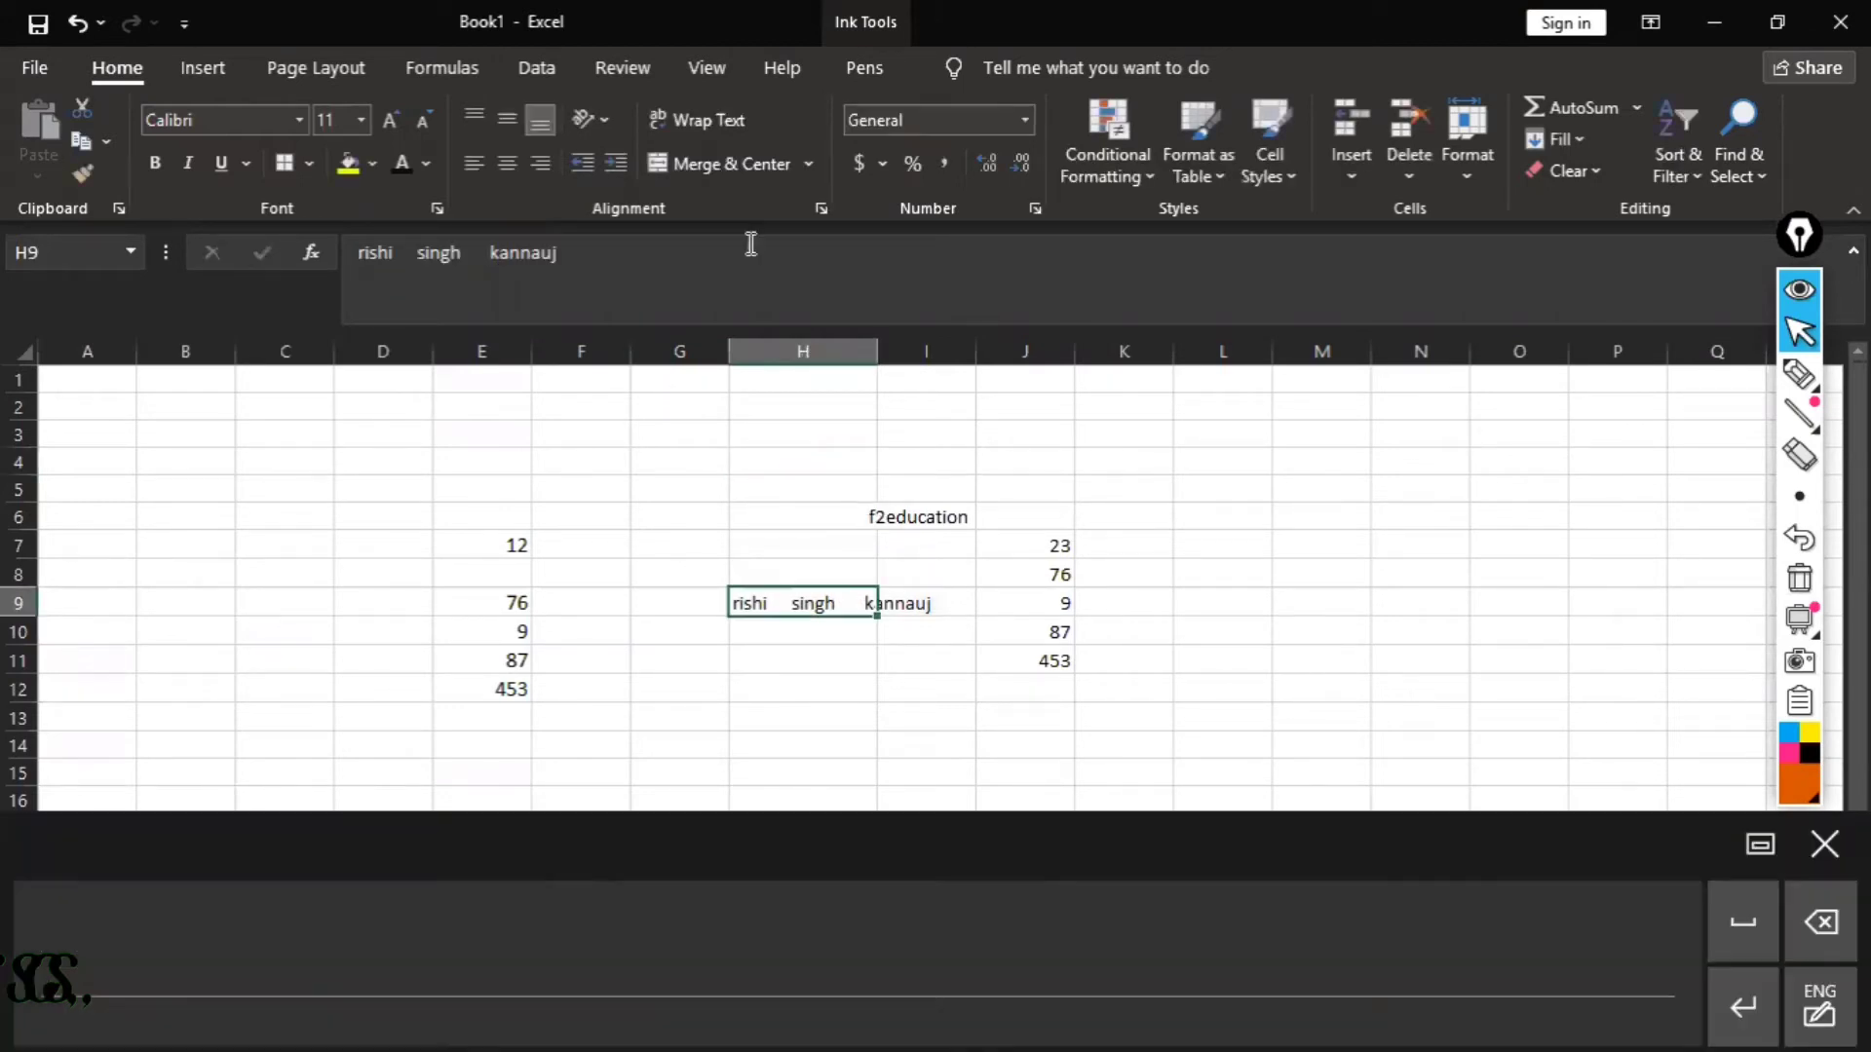
left_click(725, 126)
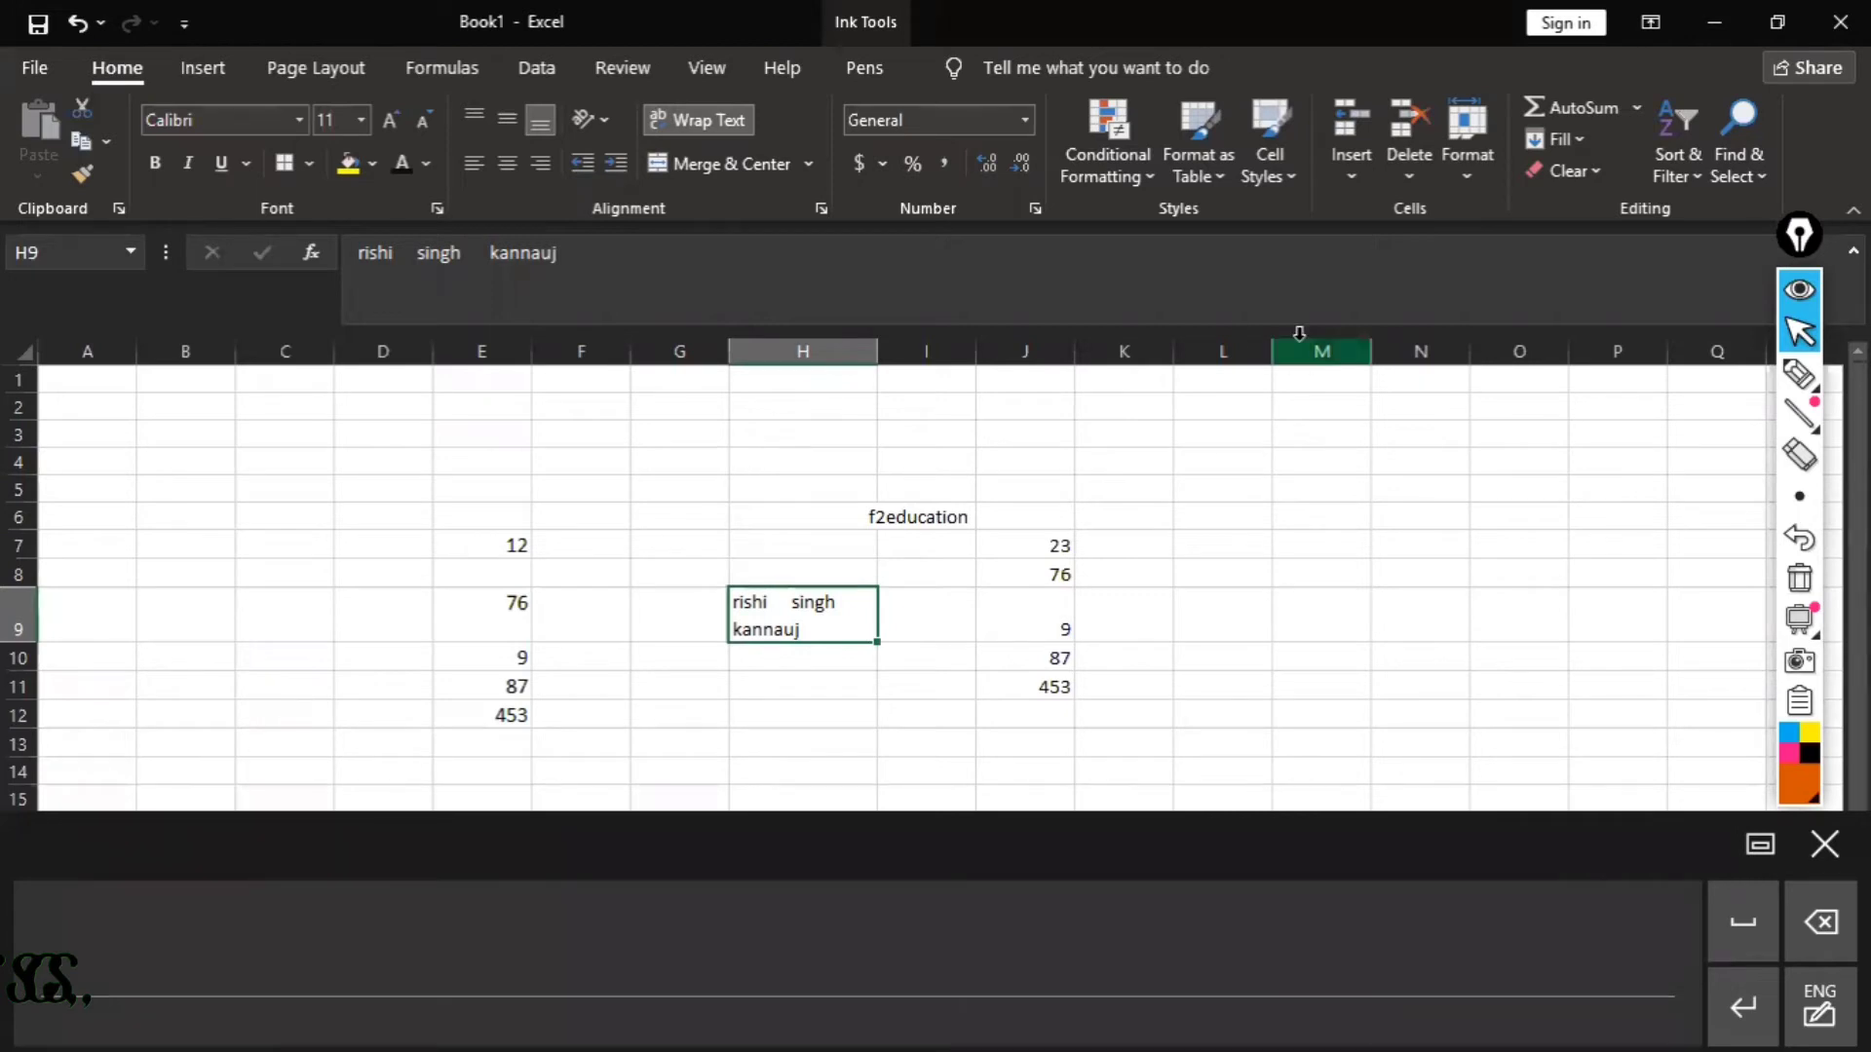
Step: Enter aaaaassssssssssssssasasa in K5 and wrap it onto three lines across K5:L5
left_click(1119, 484)
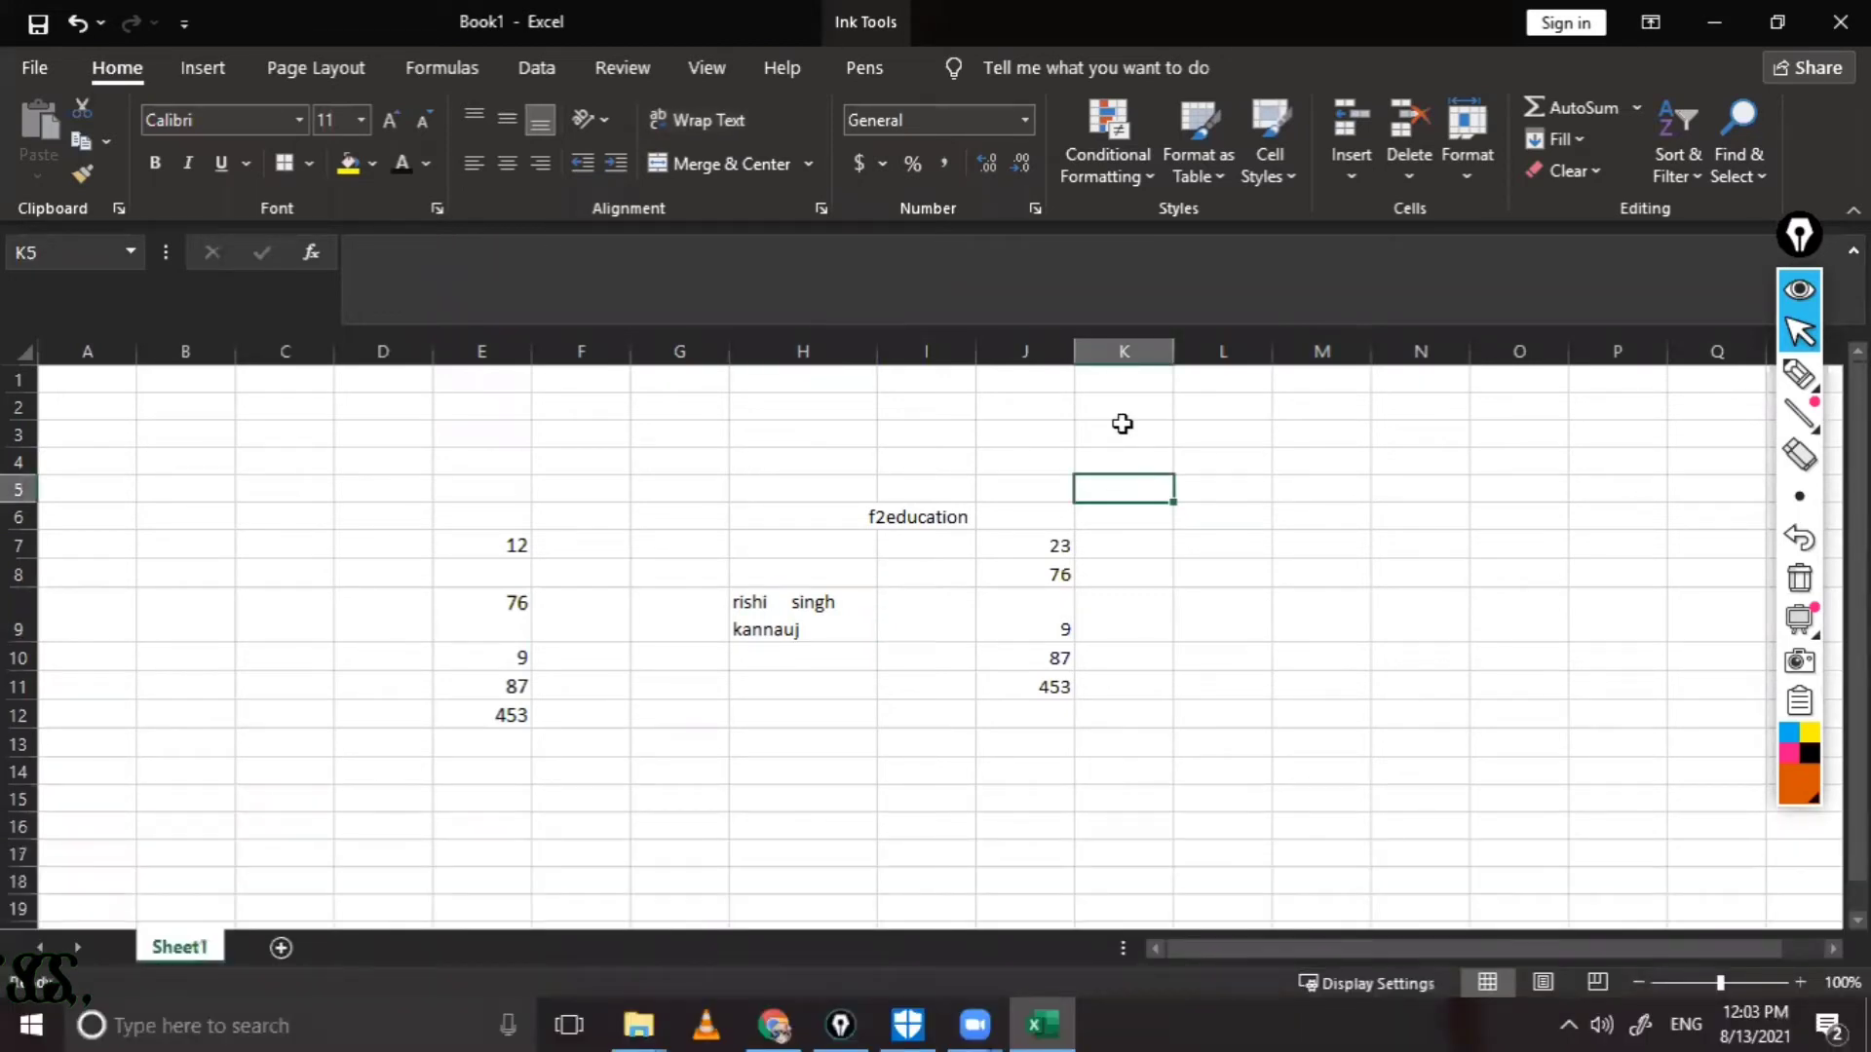
type("aaaaasssssssssssss")
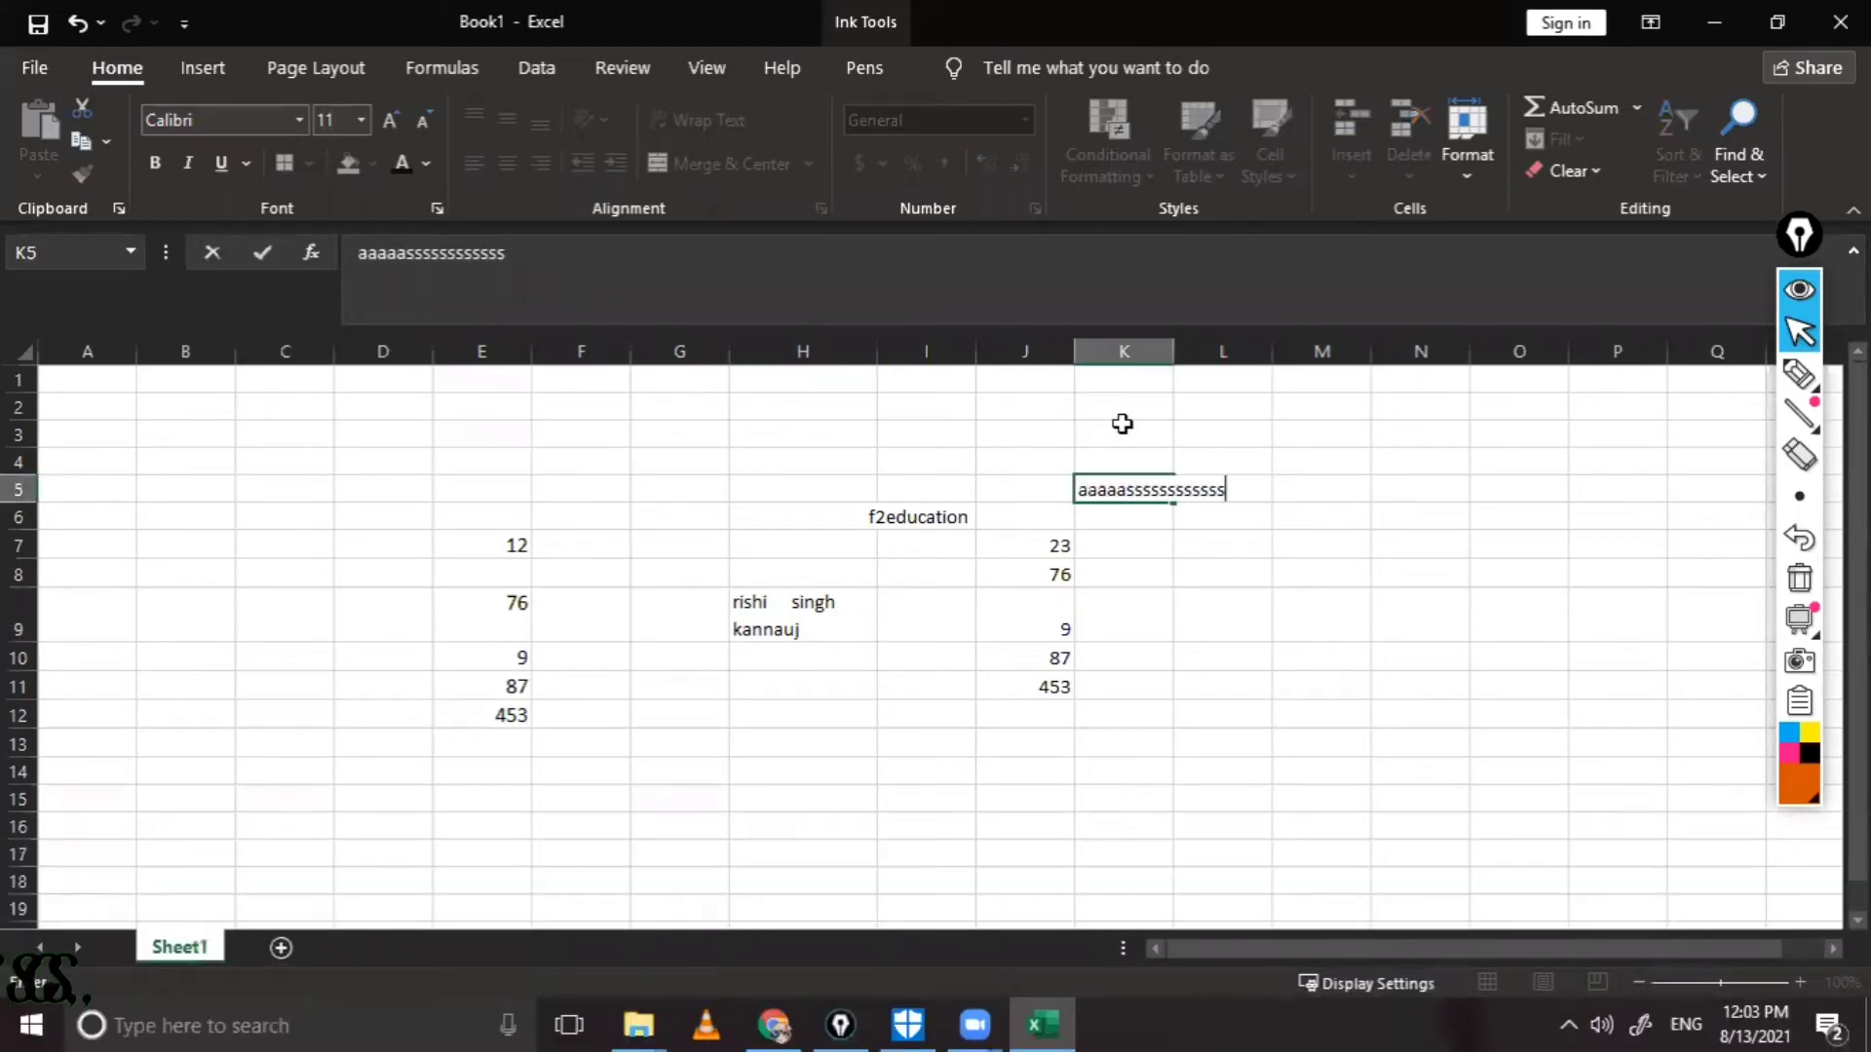
type("sasasa")
left_click(870, 514)
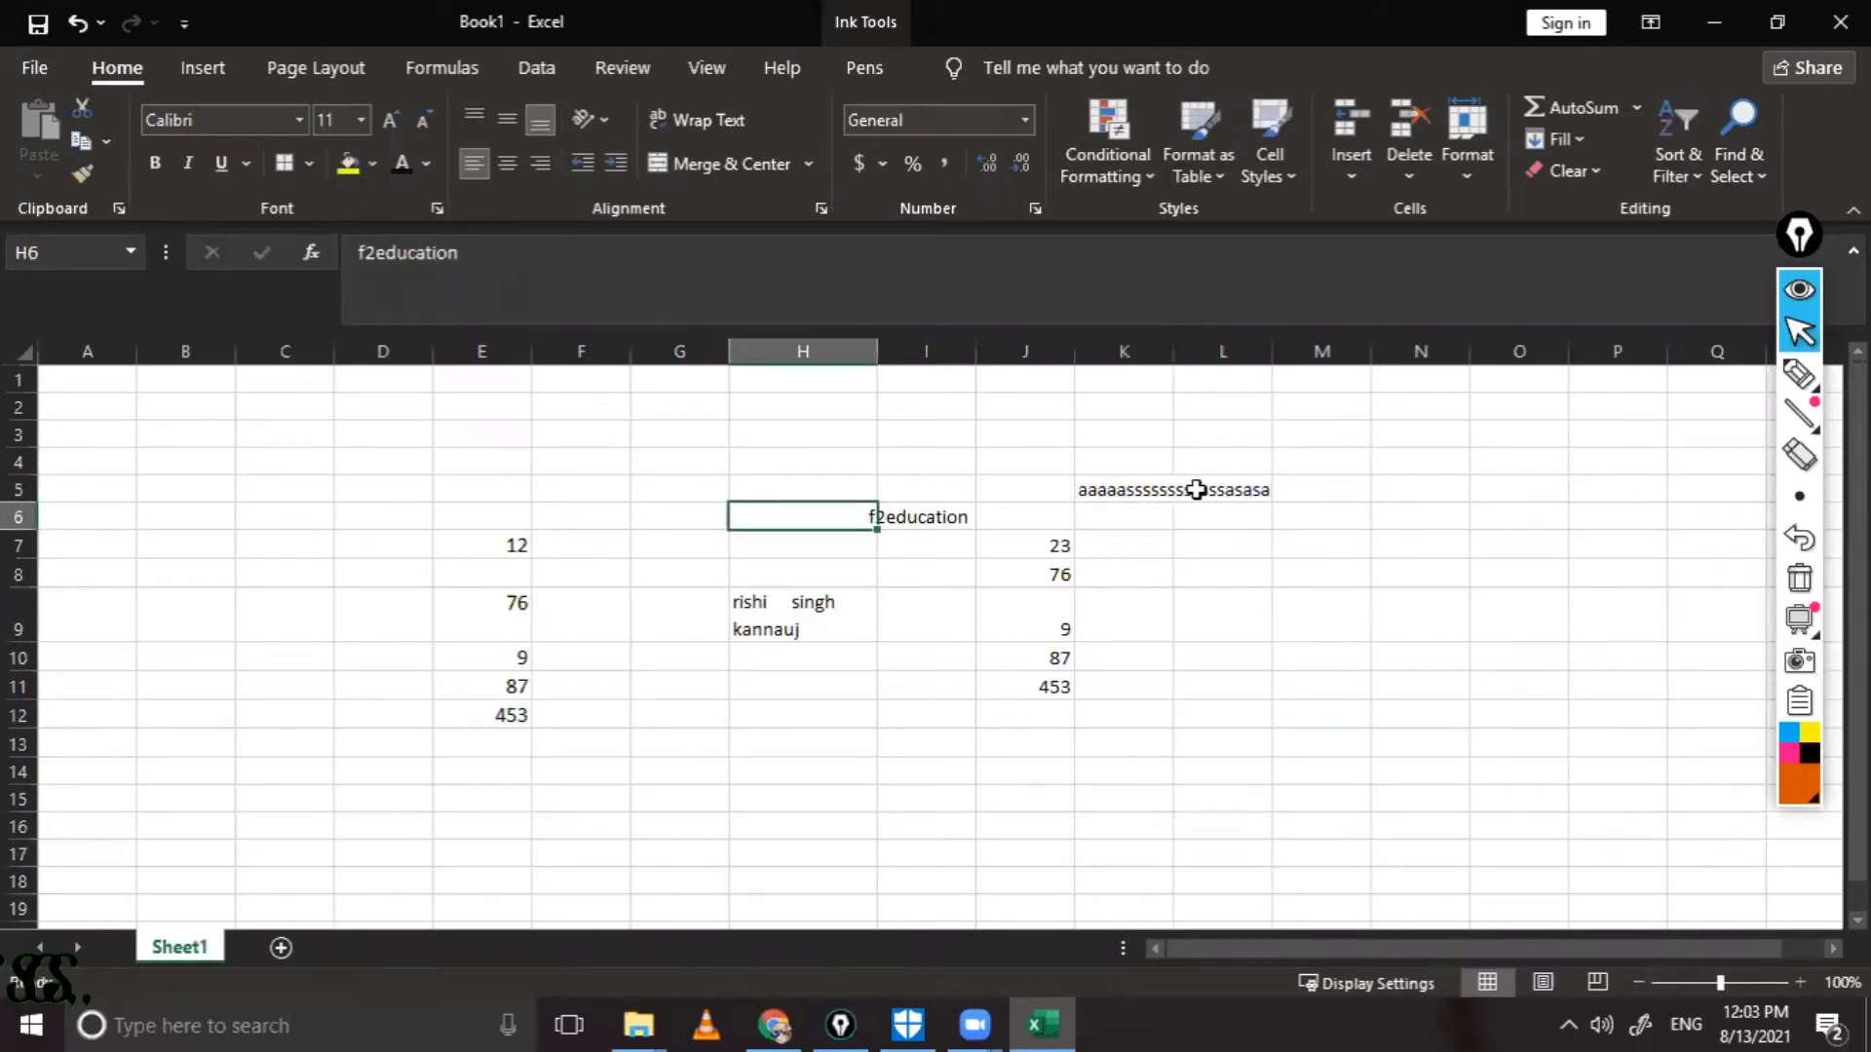
left_click(1196, 489)
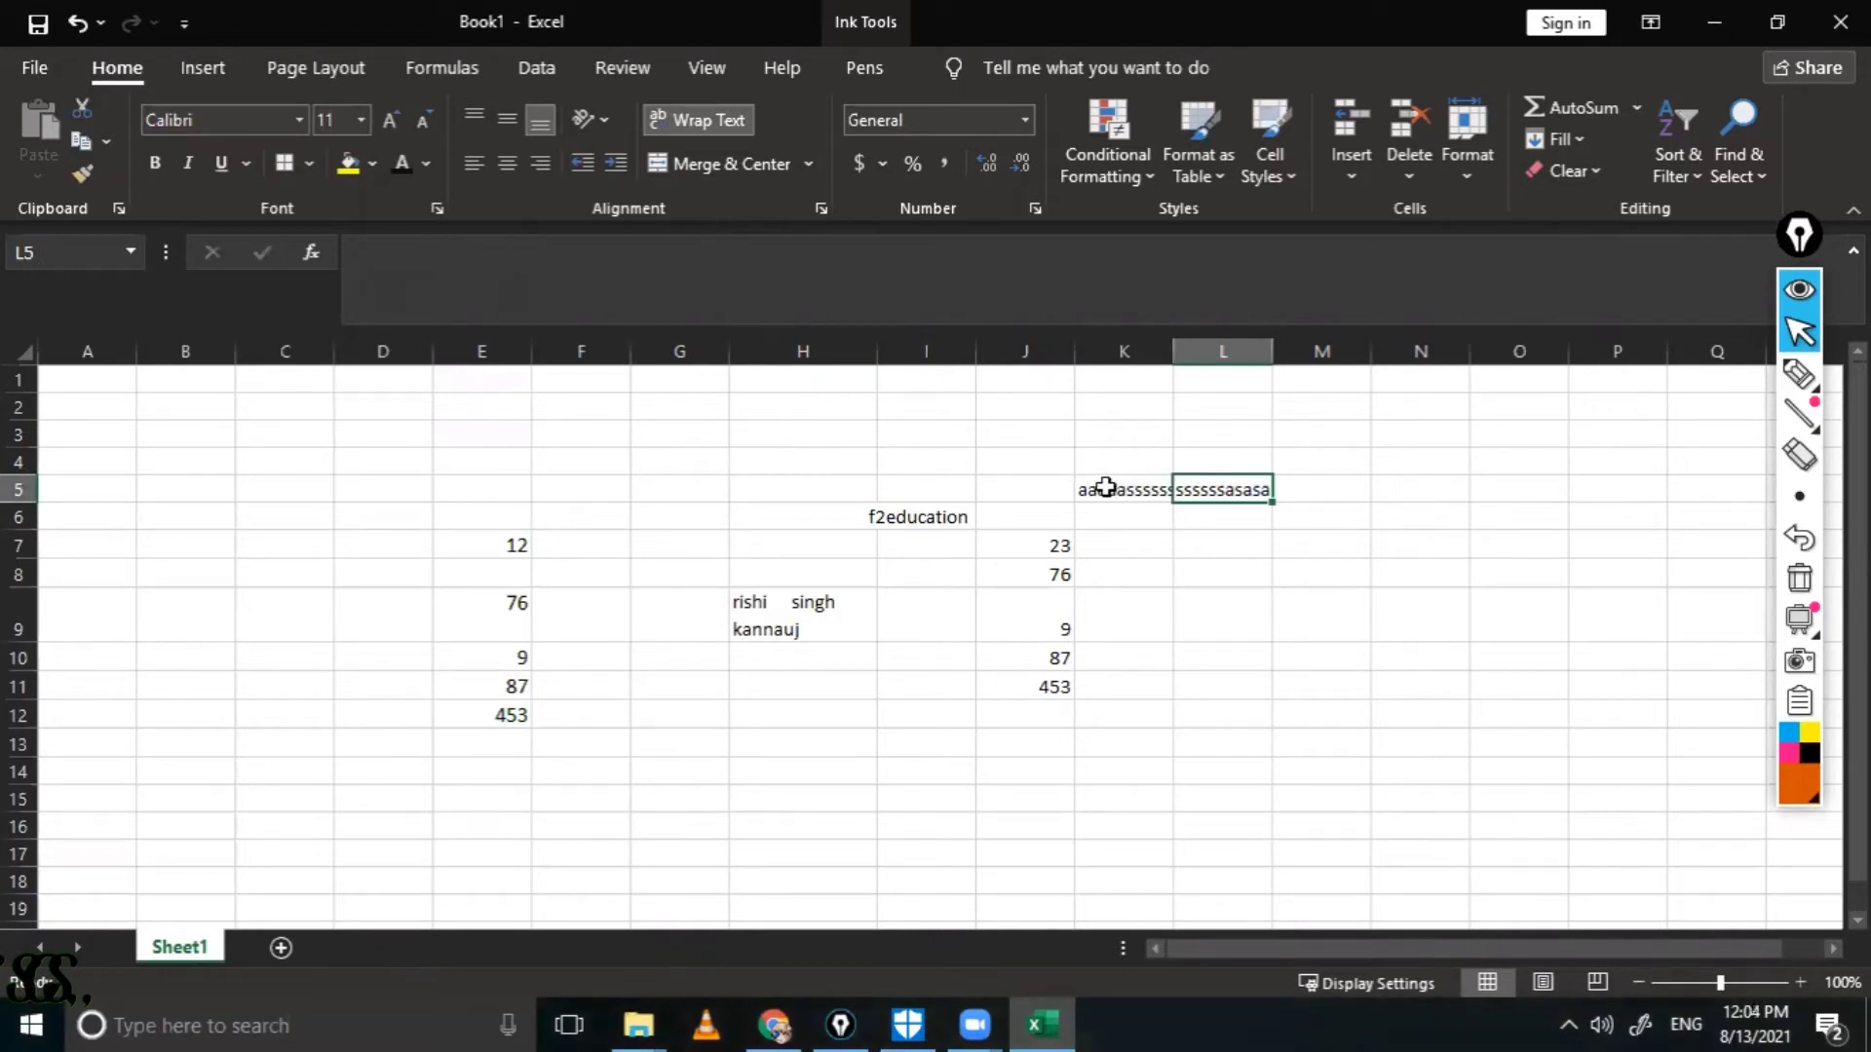
left_click_drag(1105, 487, 1218, 490)
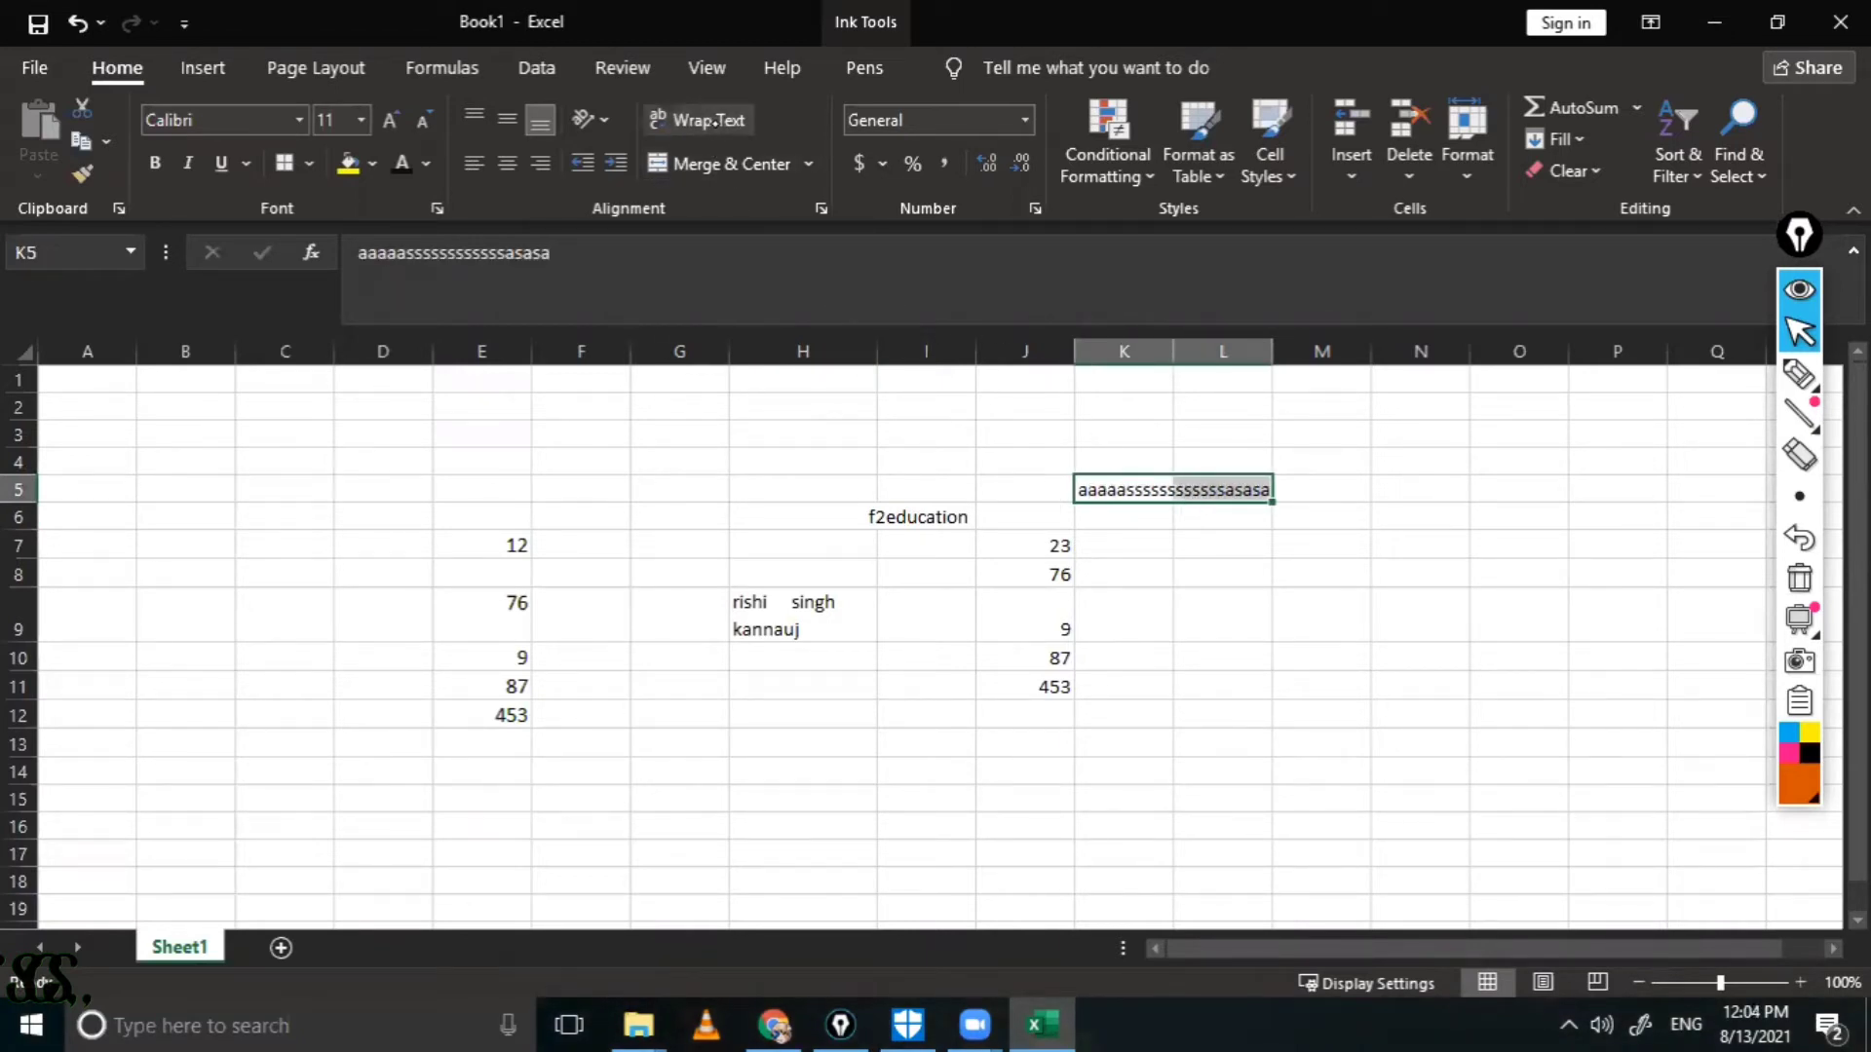
left_click(694, 119)
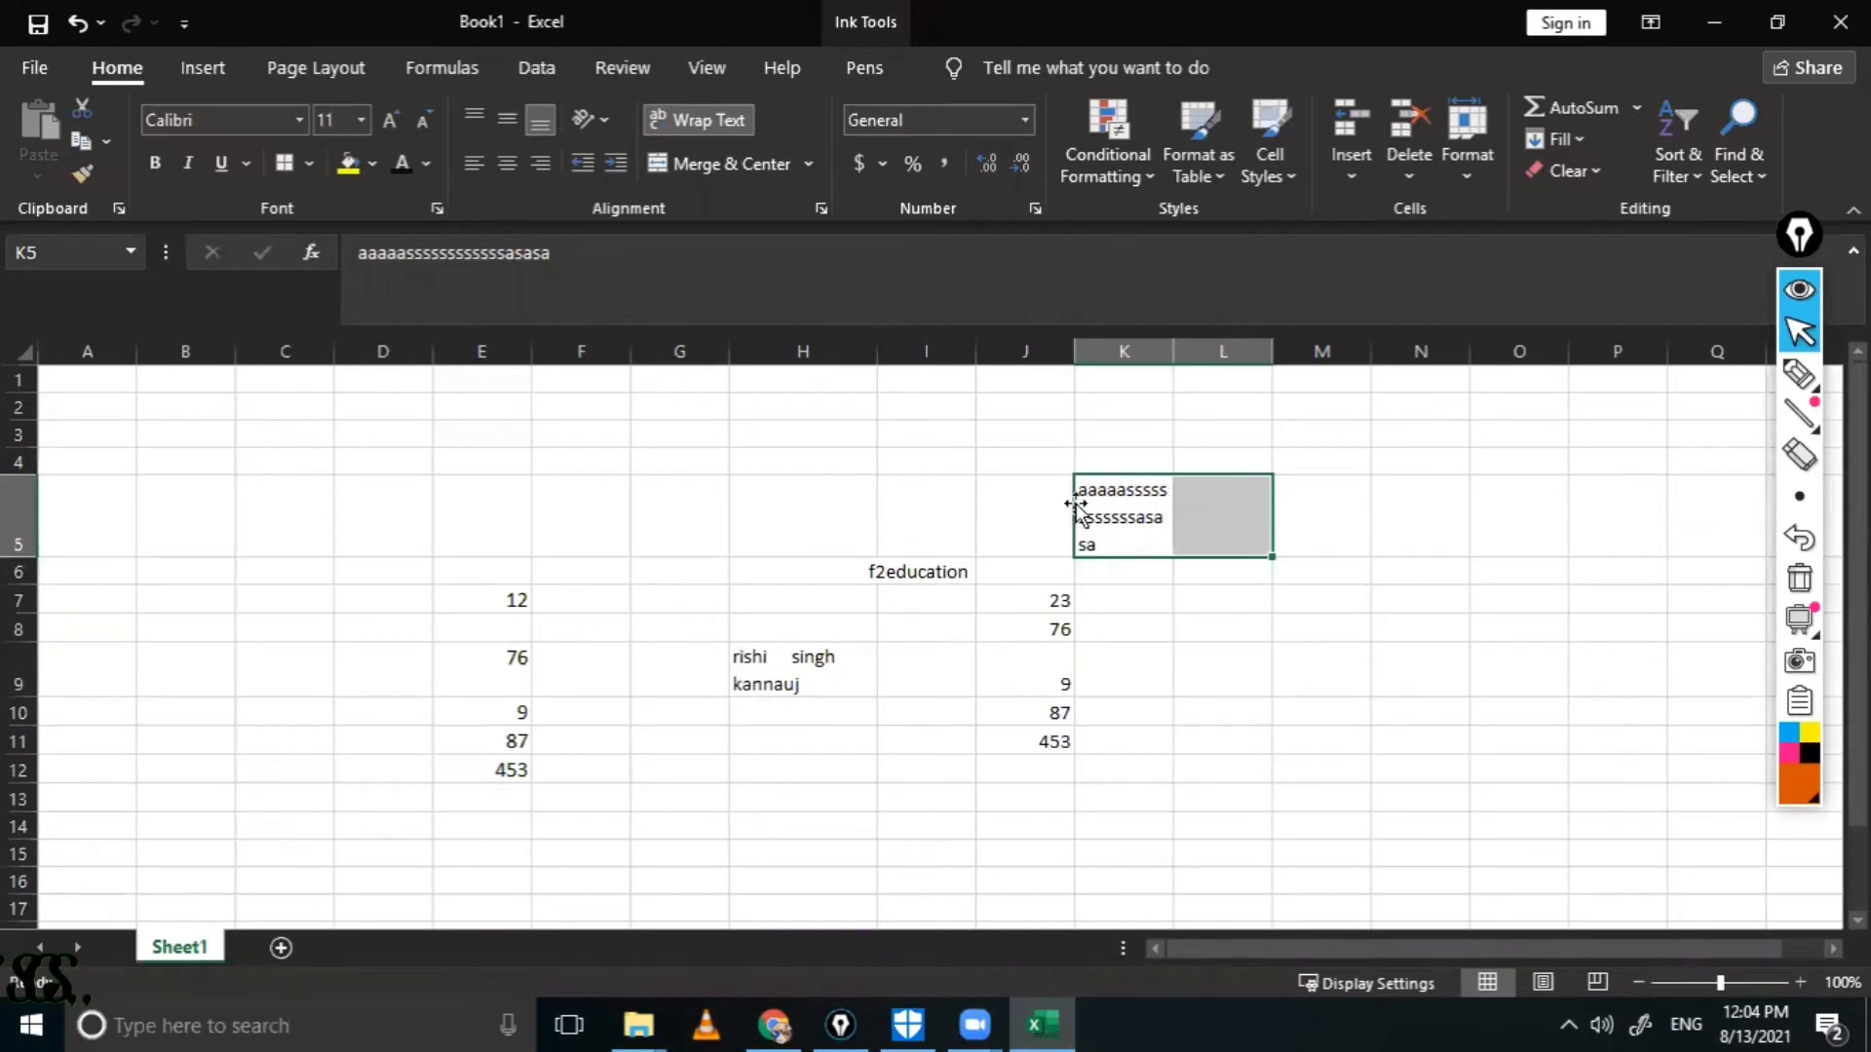
left_click(801, 460)
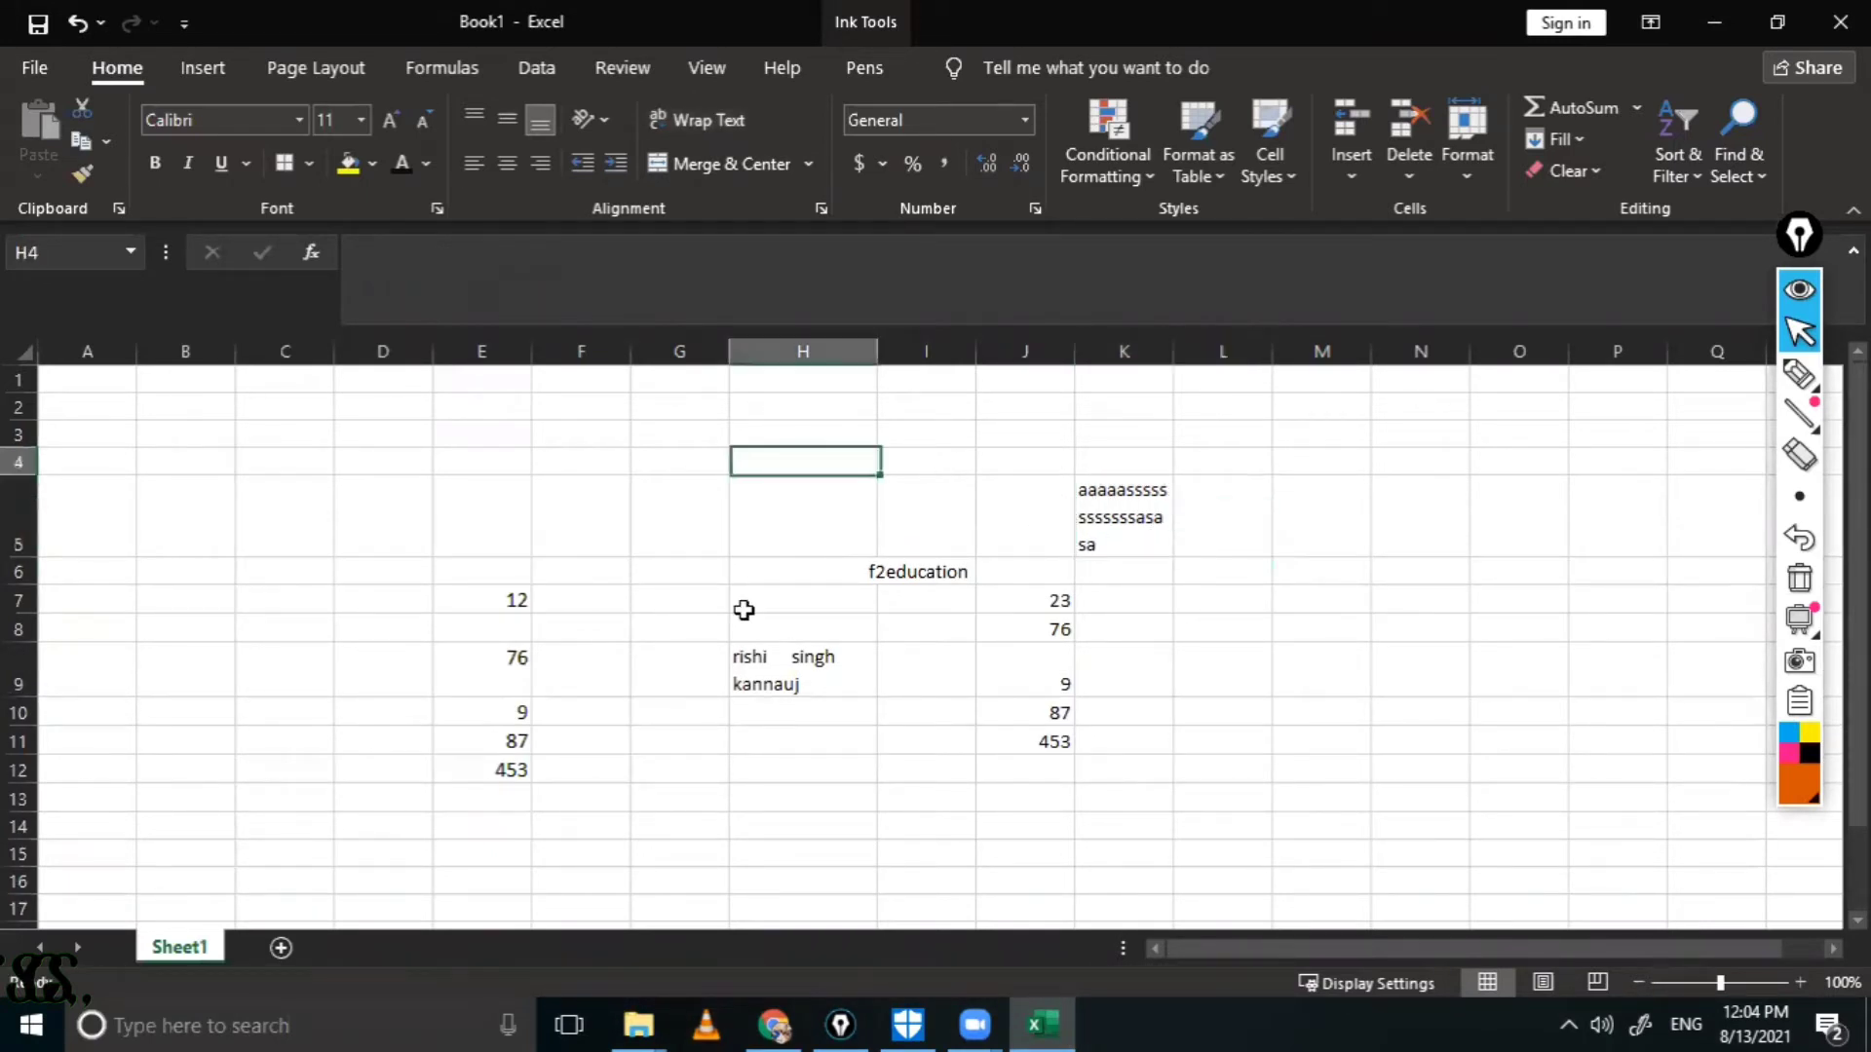
mouse_move(1333, 583)
left_mouse_down()
mouse_move(1391, 687)
mouse_move(1564, 764)
left_mouse_up()
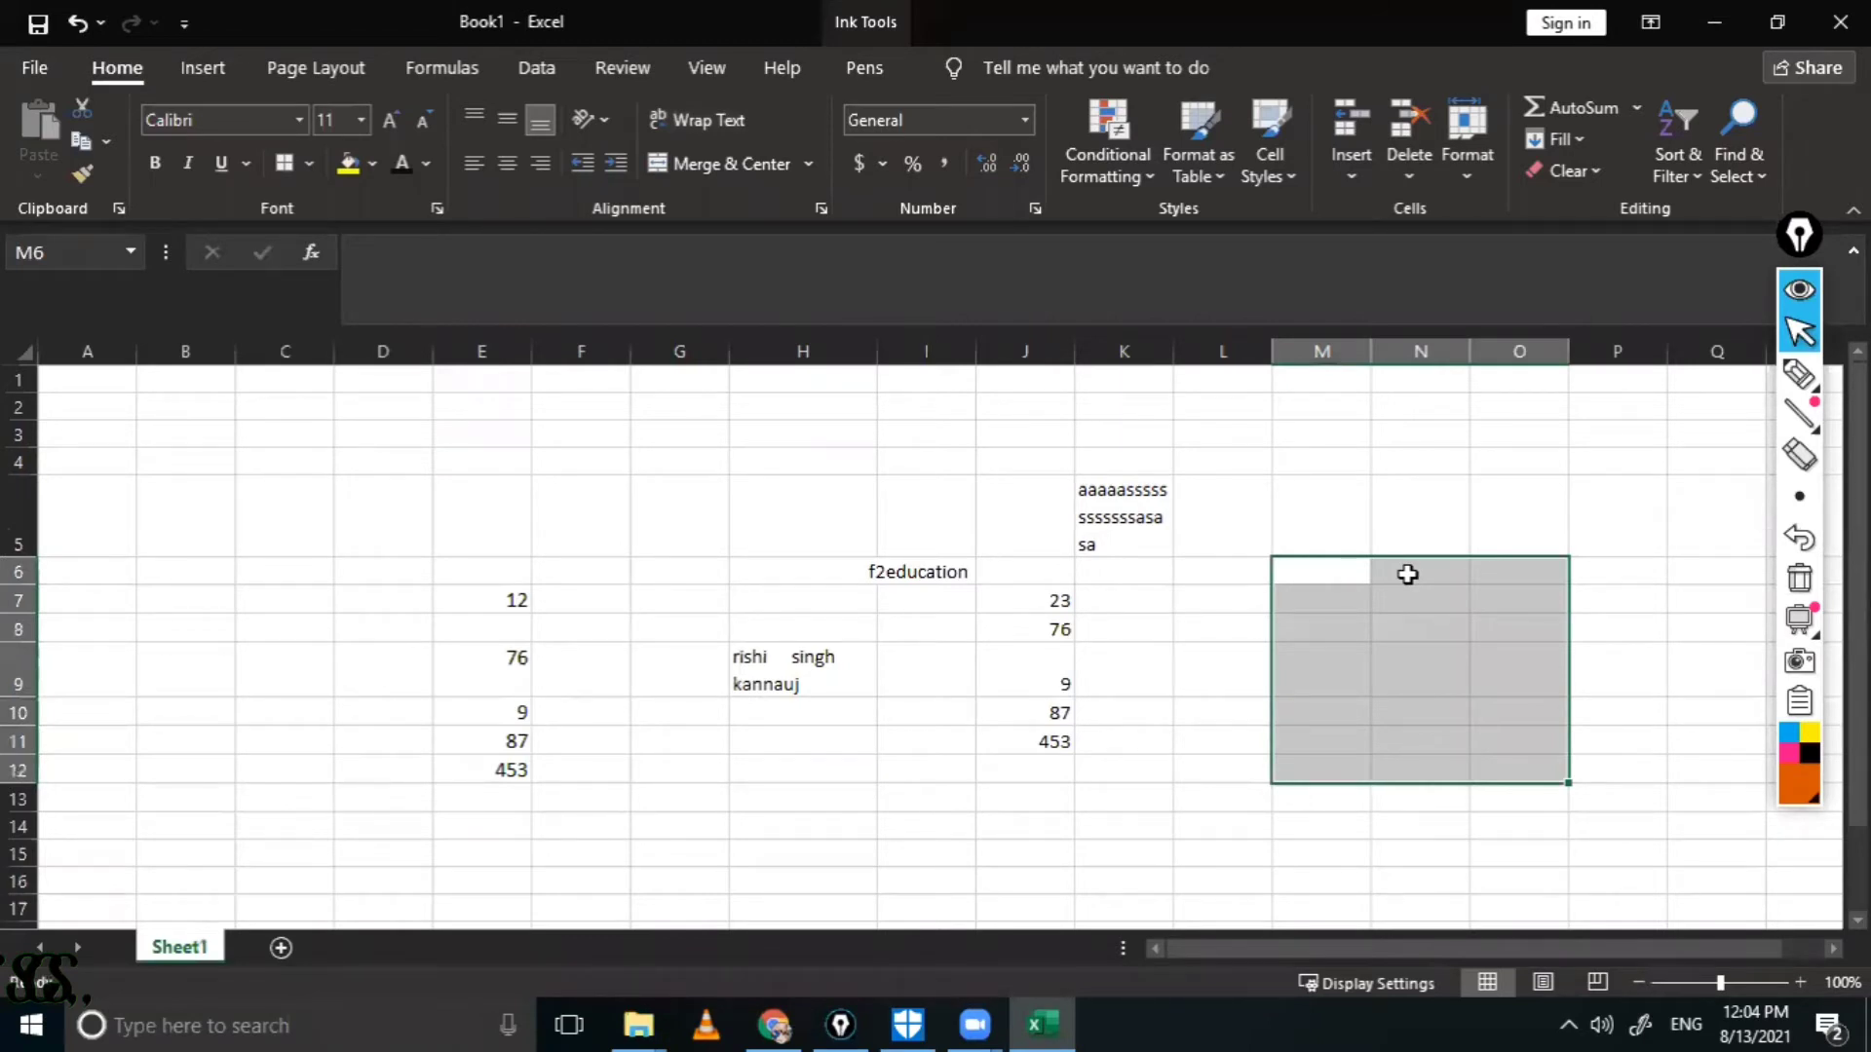
Step: Trial-merge M7:P14 with Alt+H+M+C, undo it, then show I5's number formats
left_click(1406, 574)
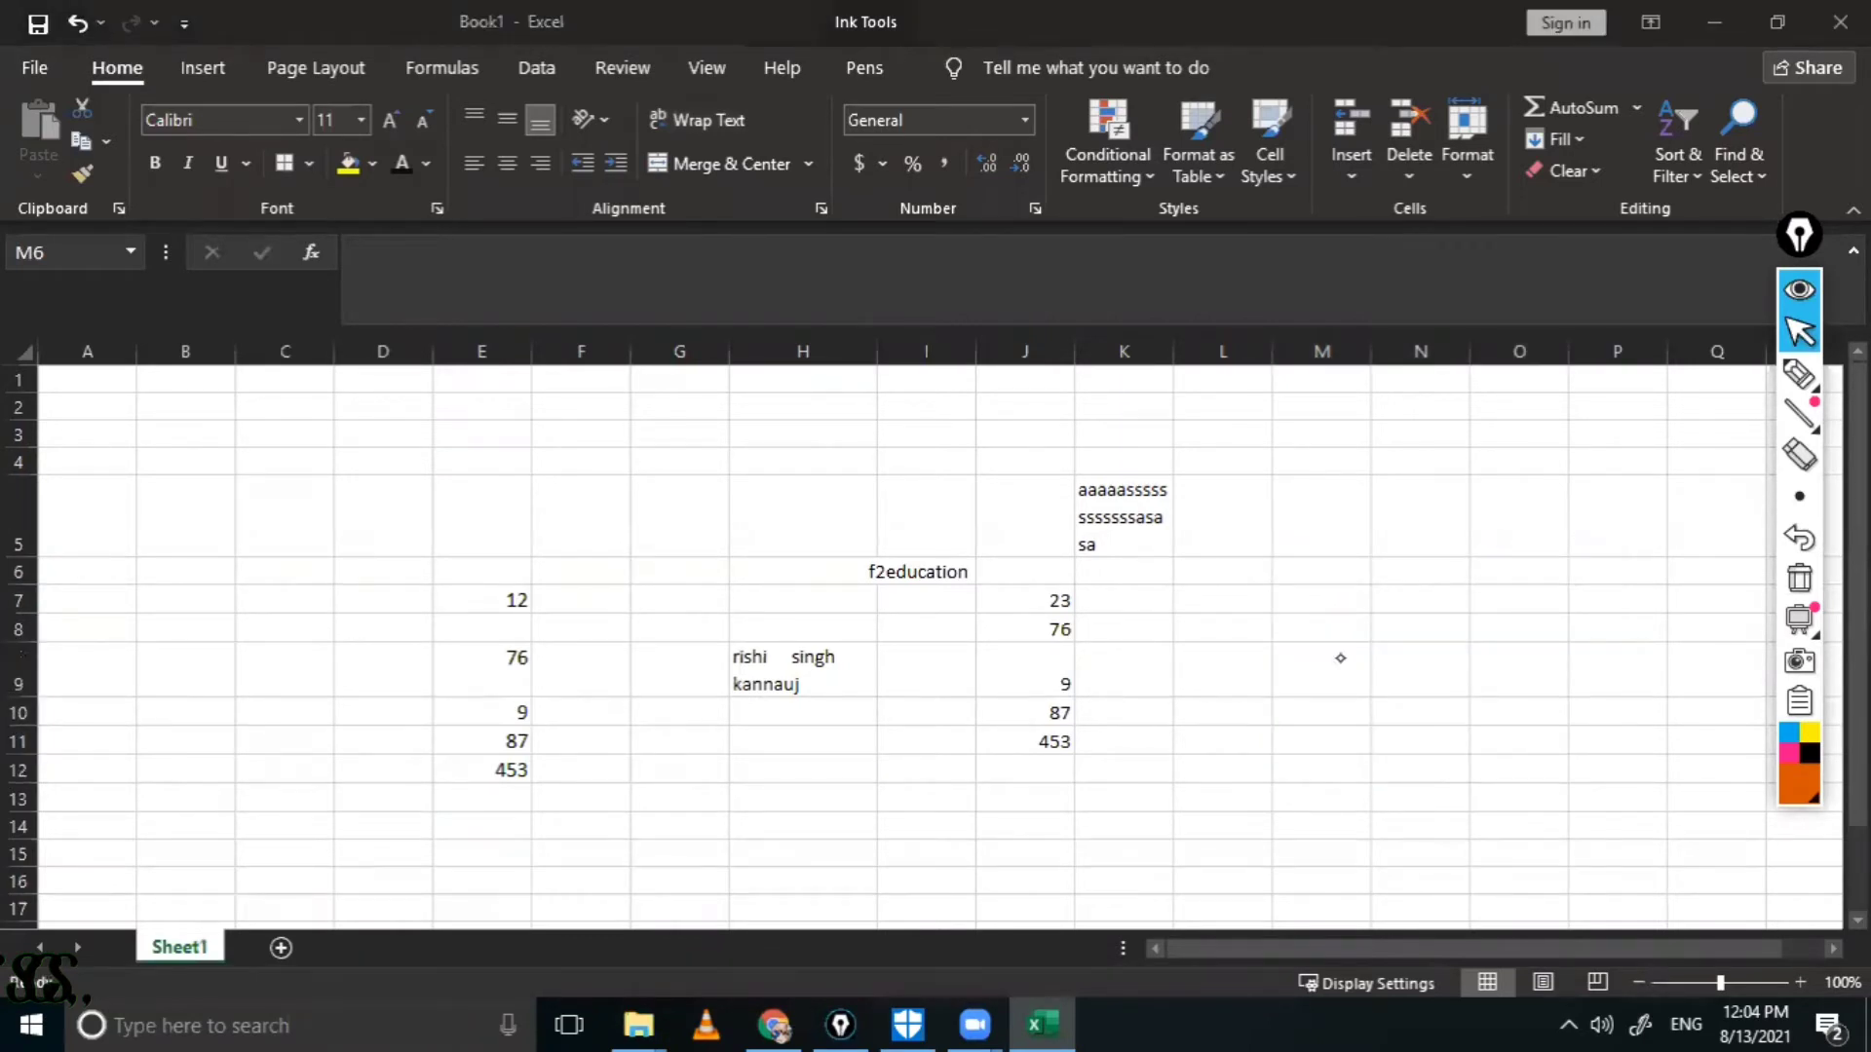
left_click_drag(1296, 596, 1661, 833)
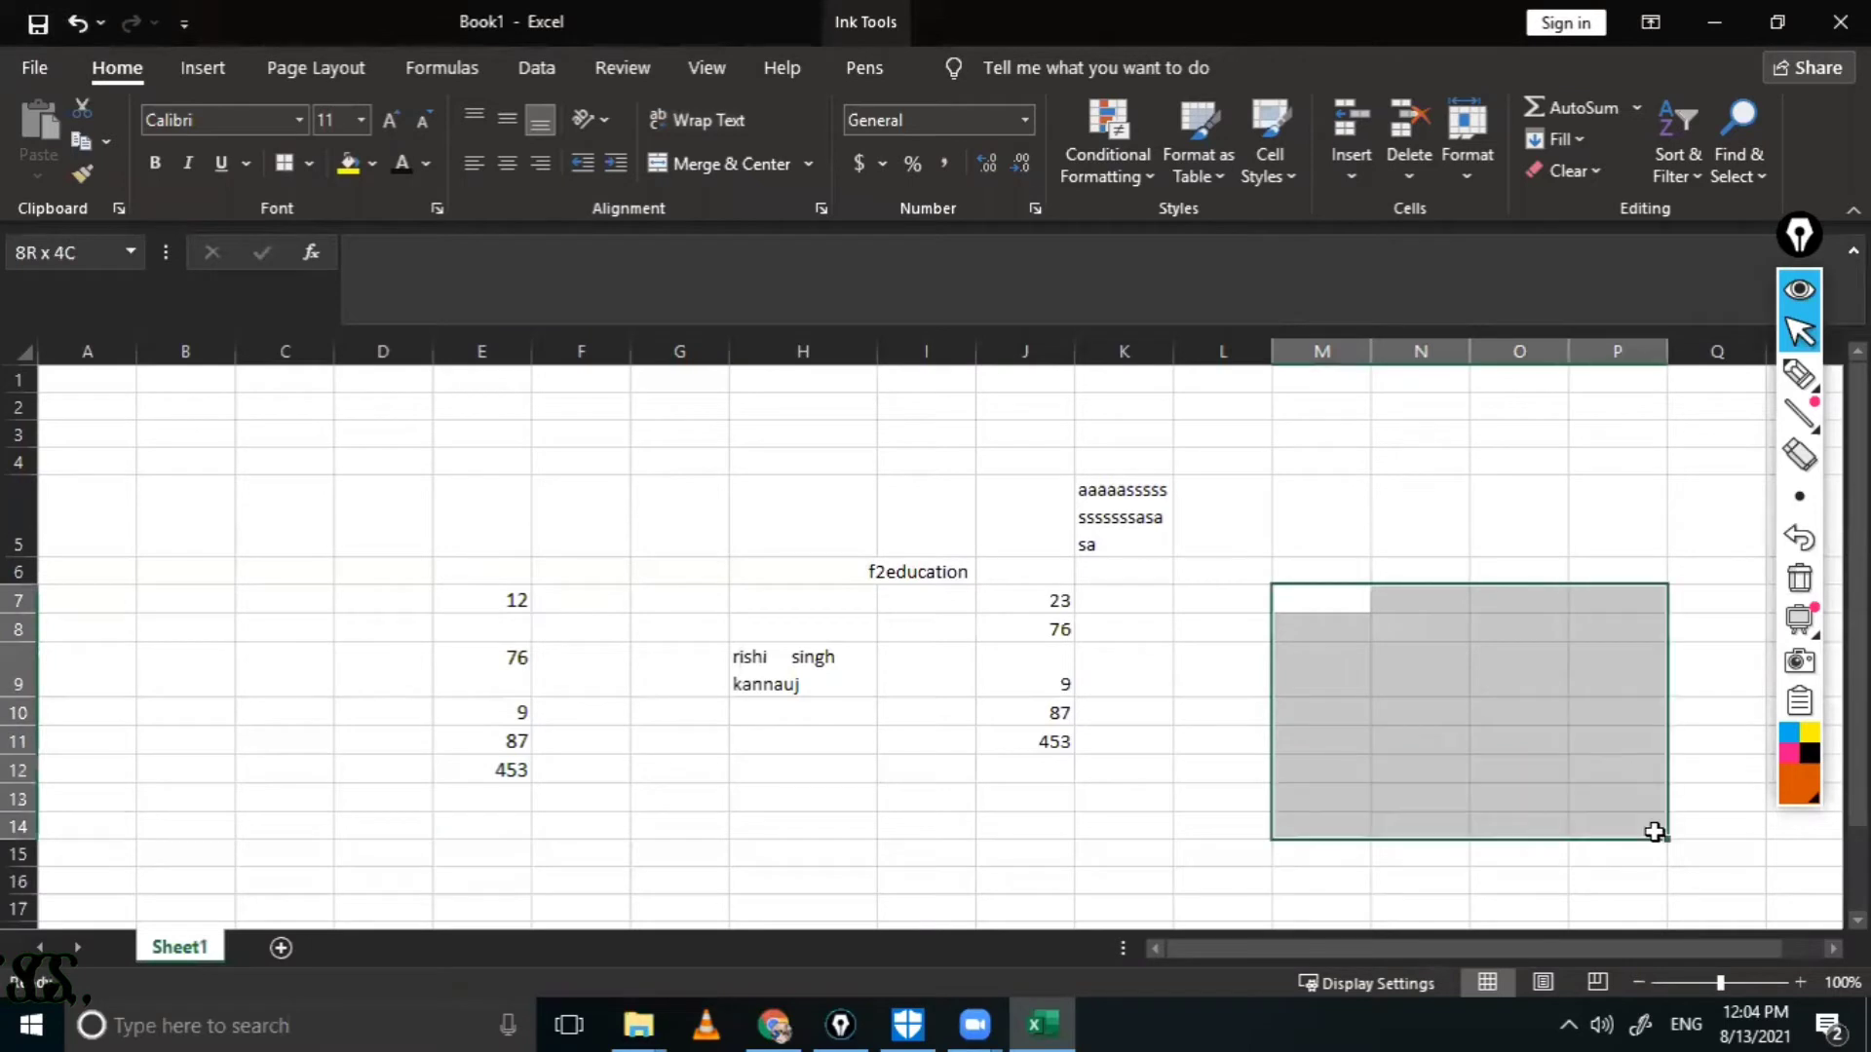
key("alt+h")
key("m")
key("c")
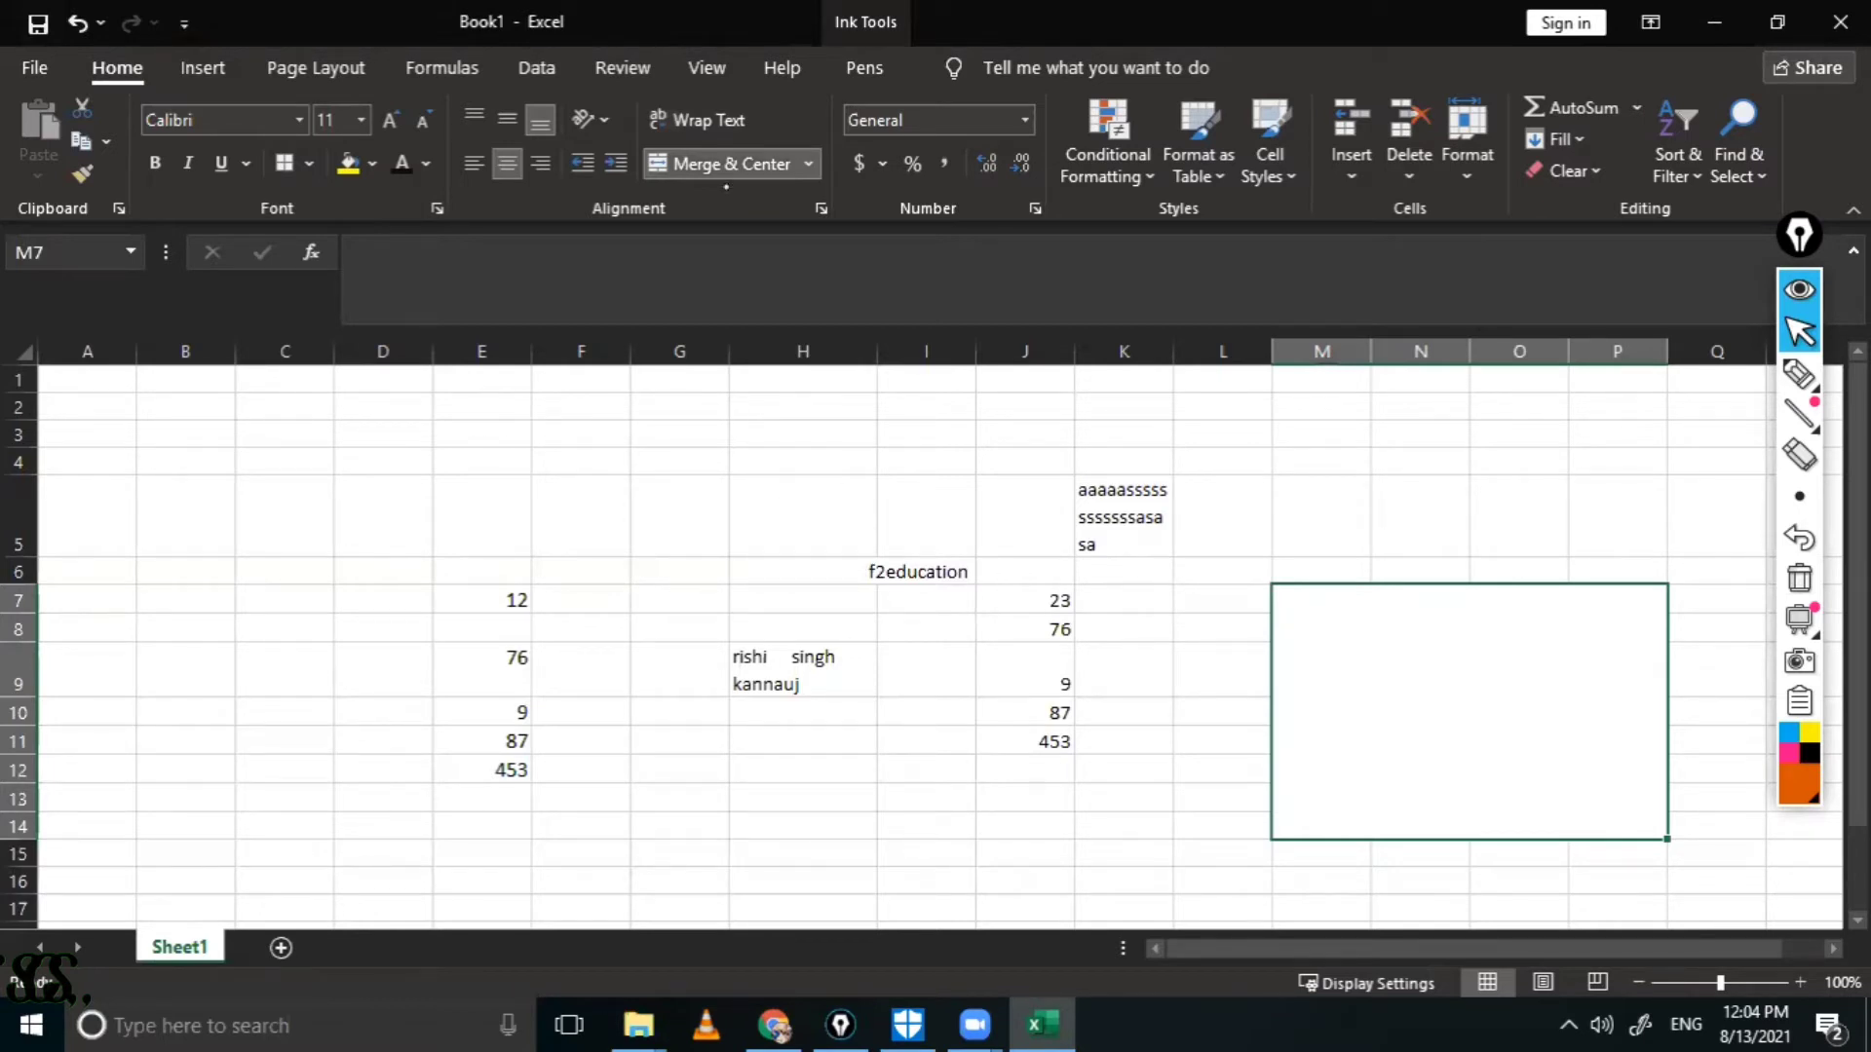
key("ctrl+z")
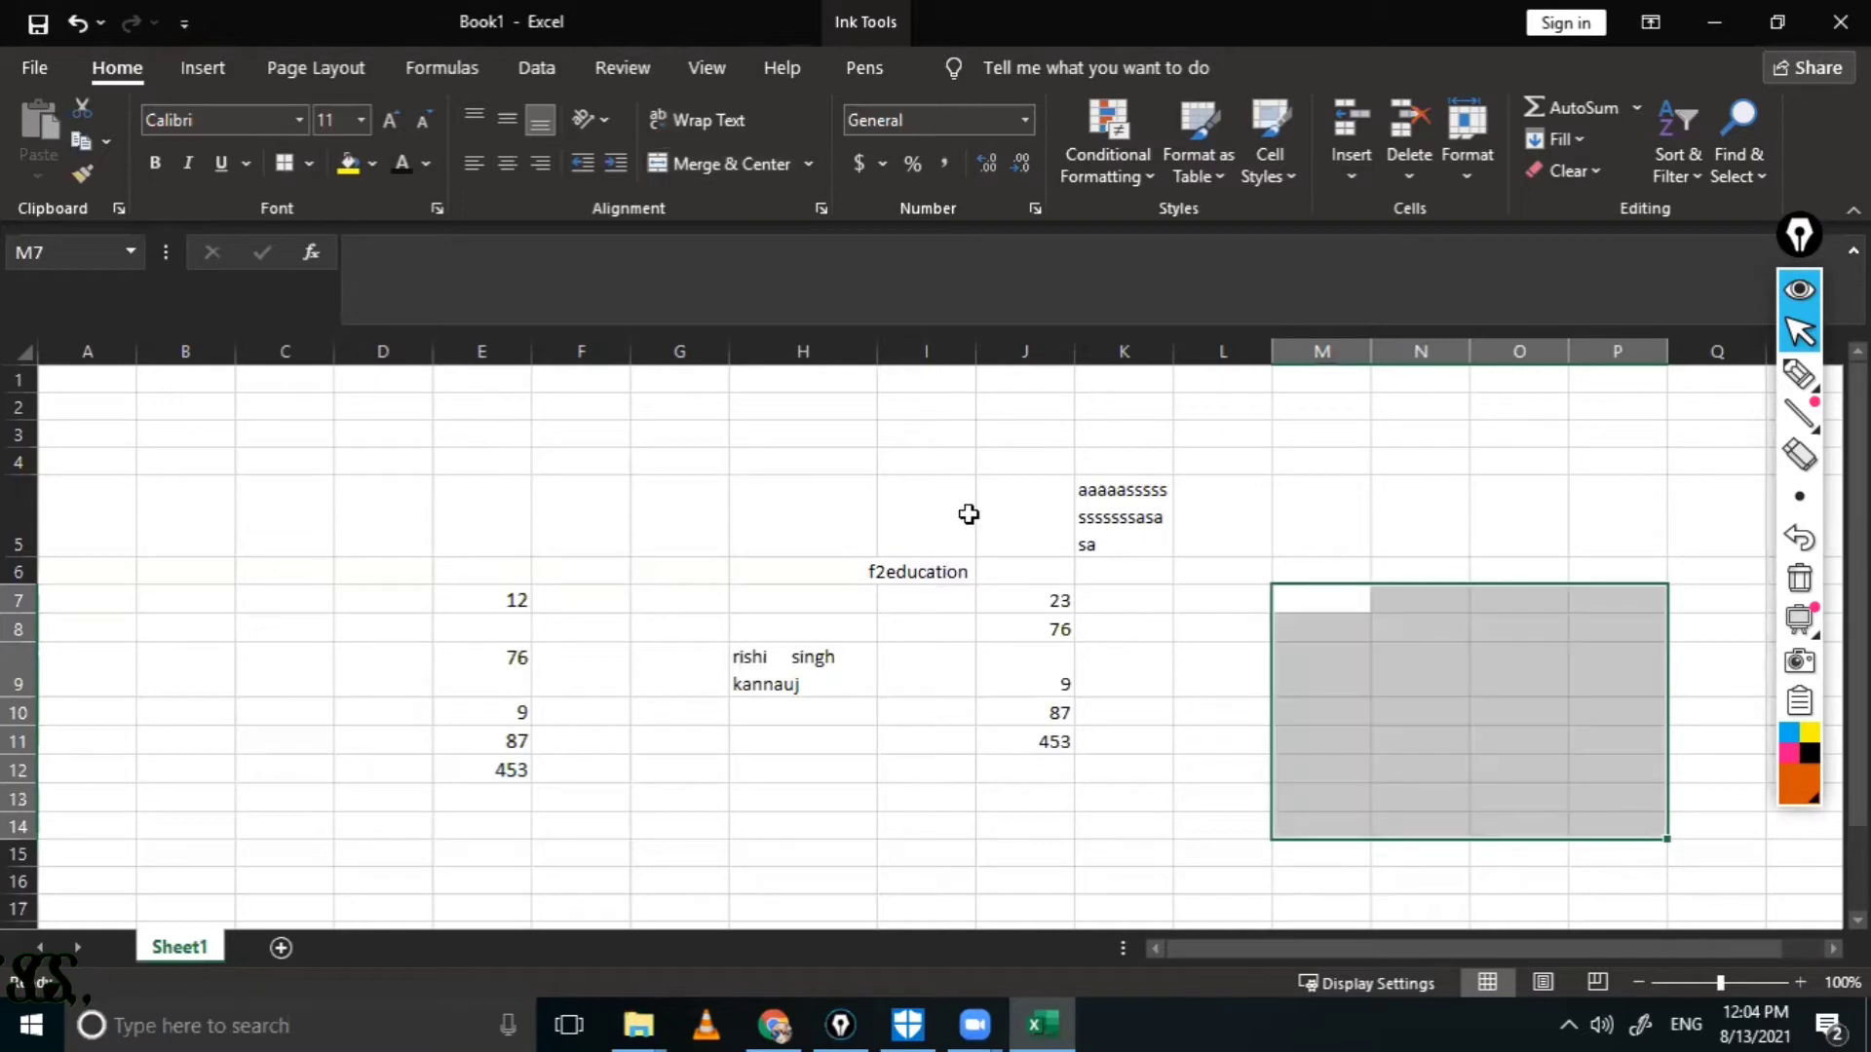
left_click(876, 505)
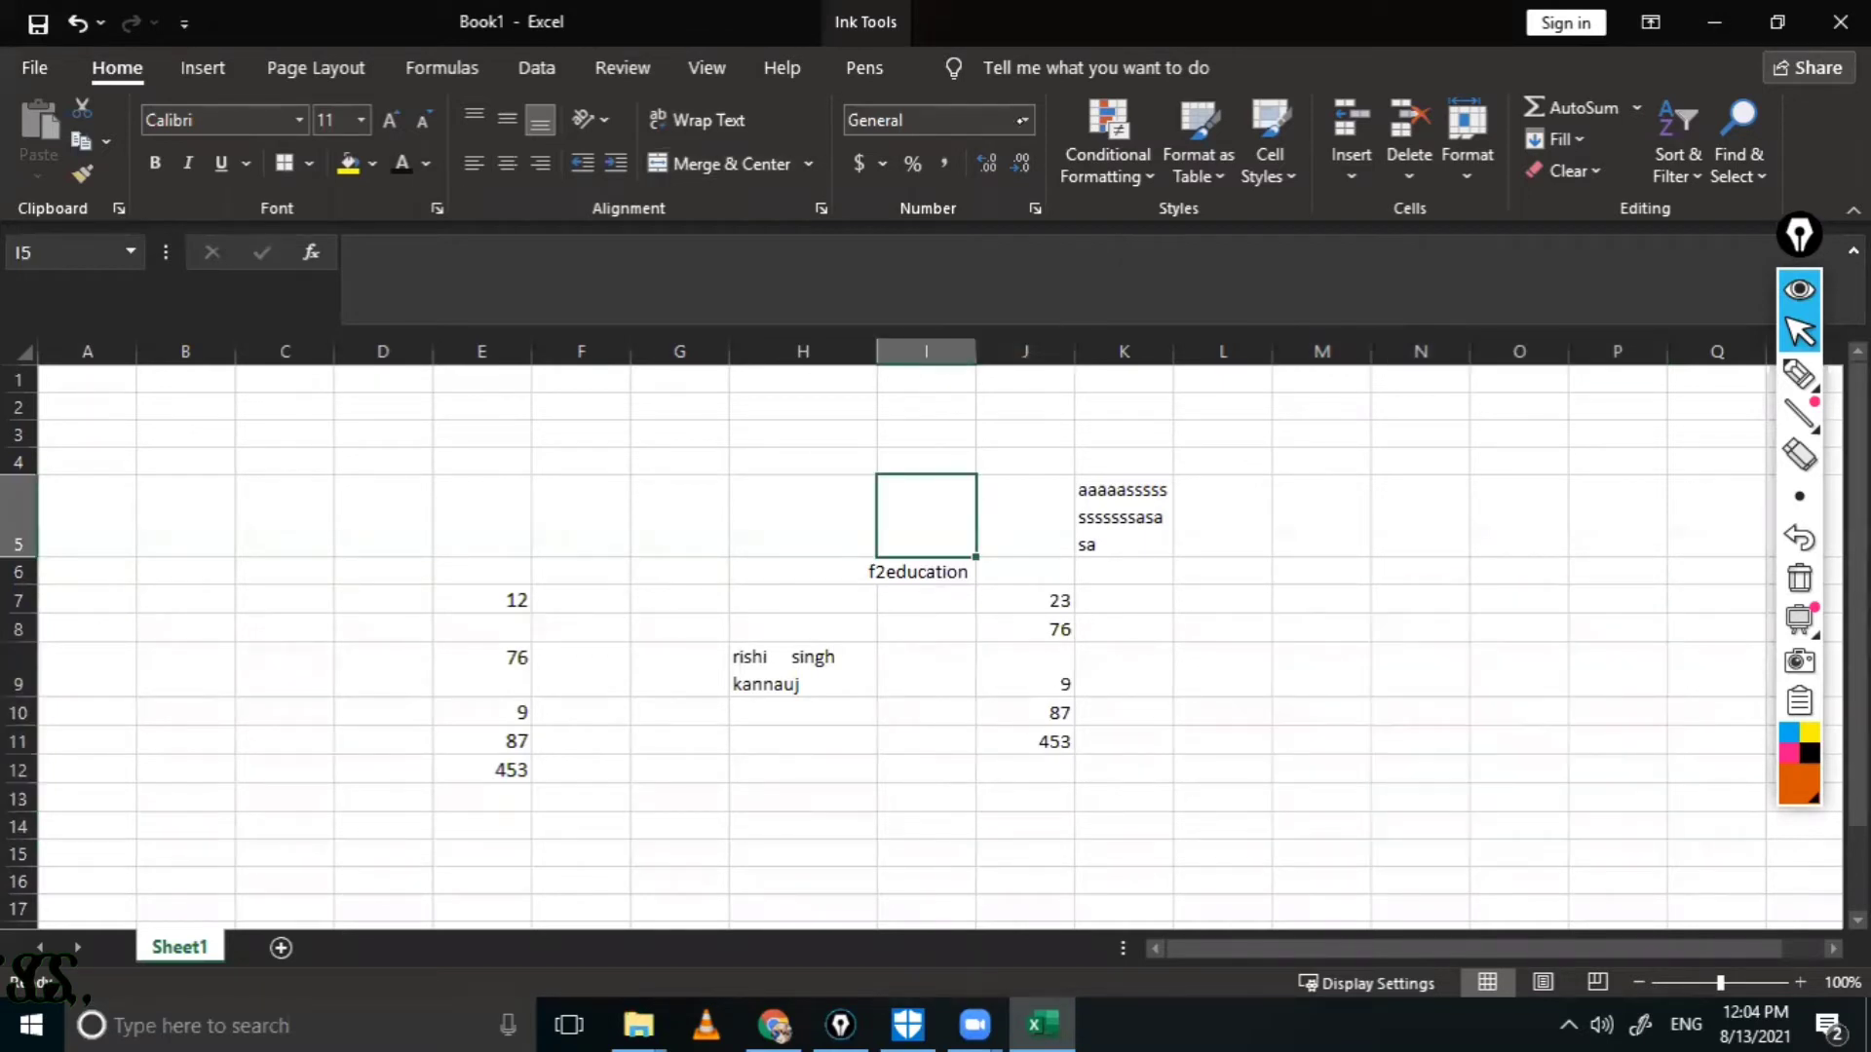
left_click(1026, 120)
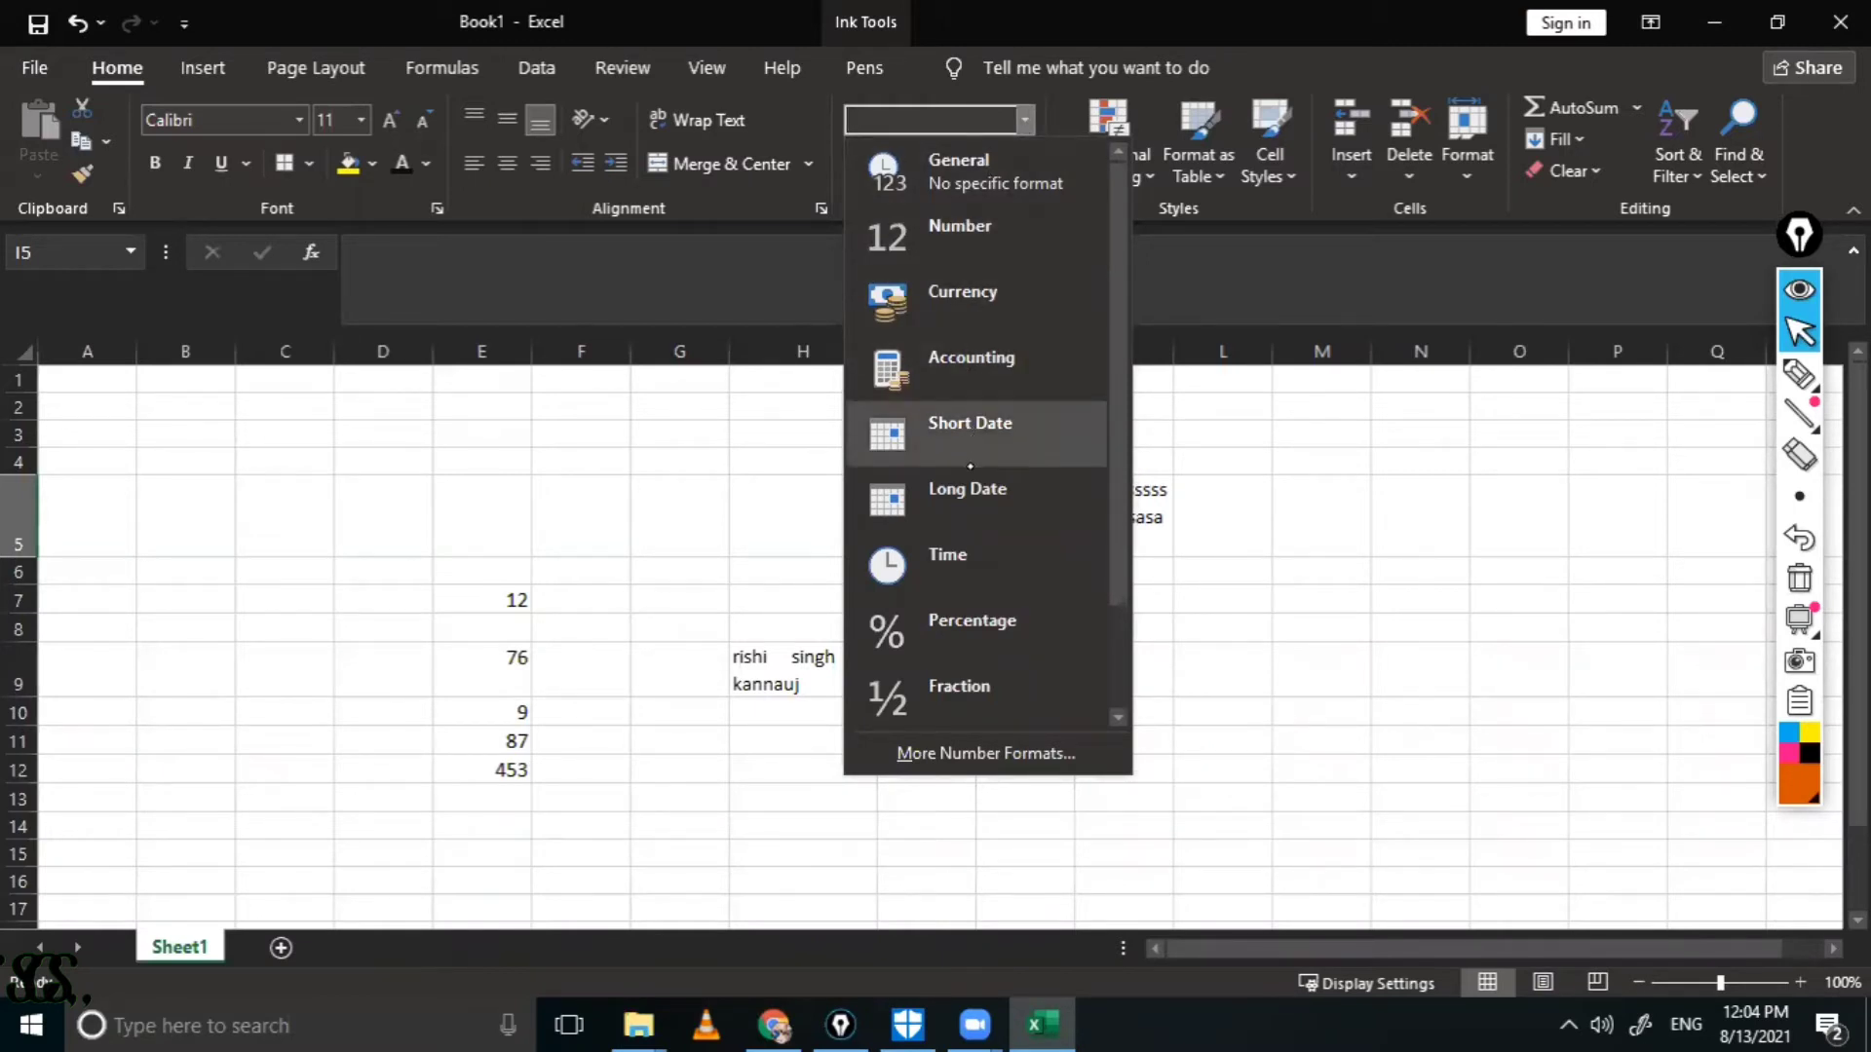
Step: Format J7:J11 as two-decimal percentages, showing 2300.00% through 45300.00%
left_click(991, 628)
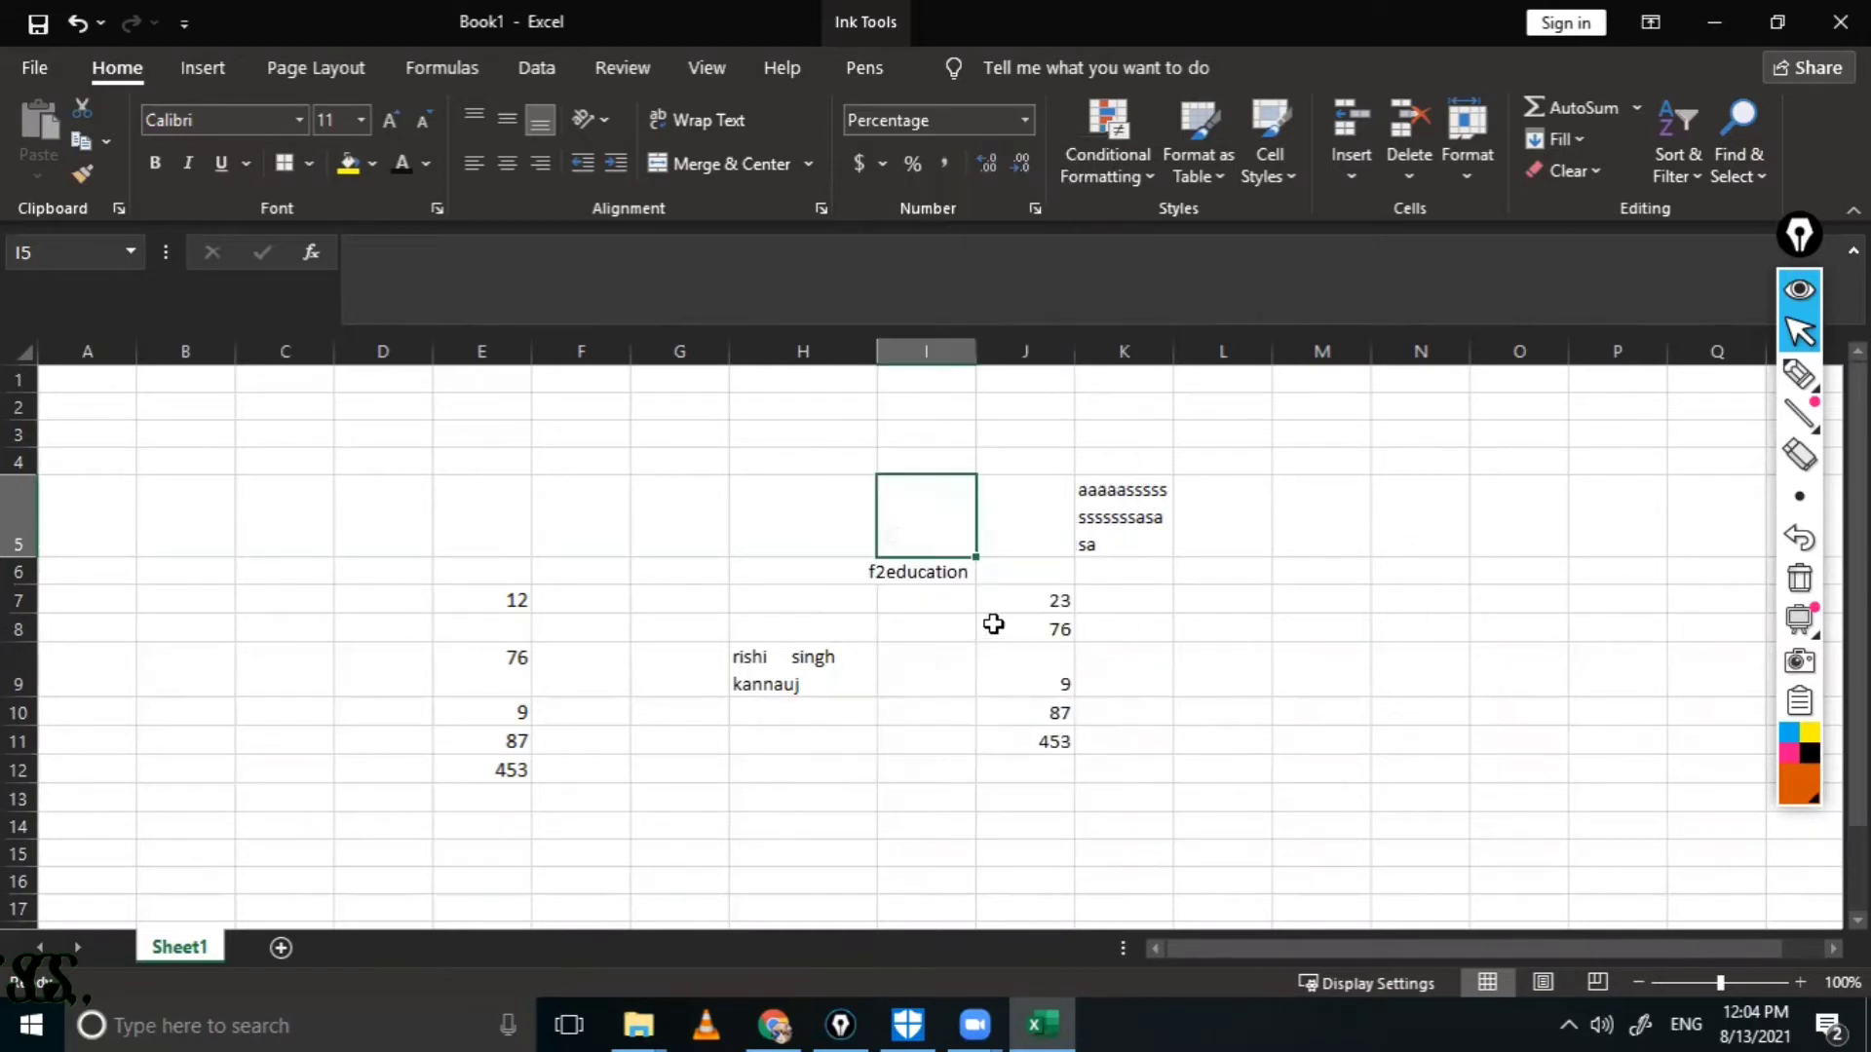
left_click_drag(1043, 590, 1047, 745)
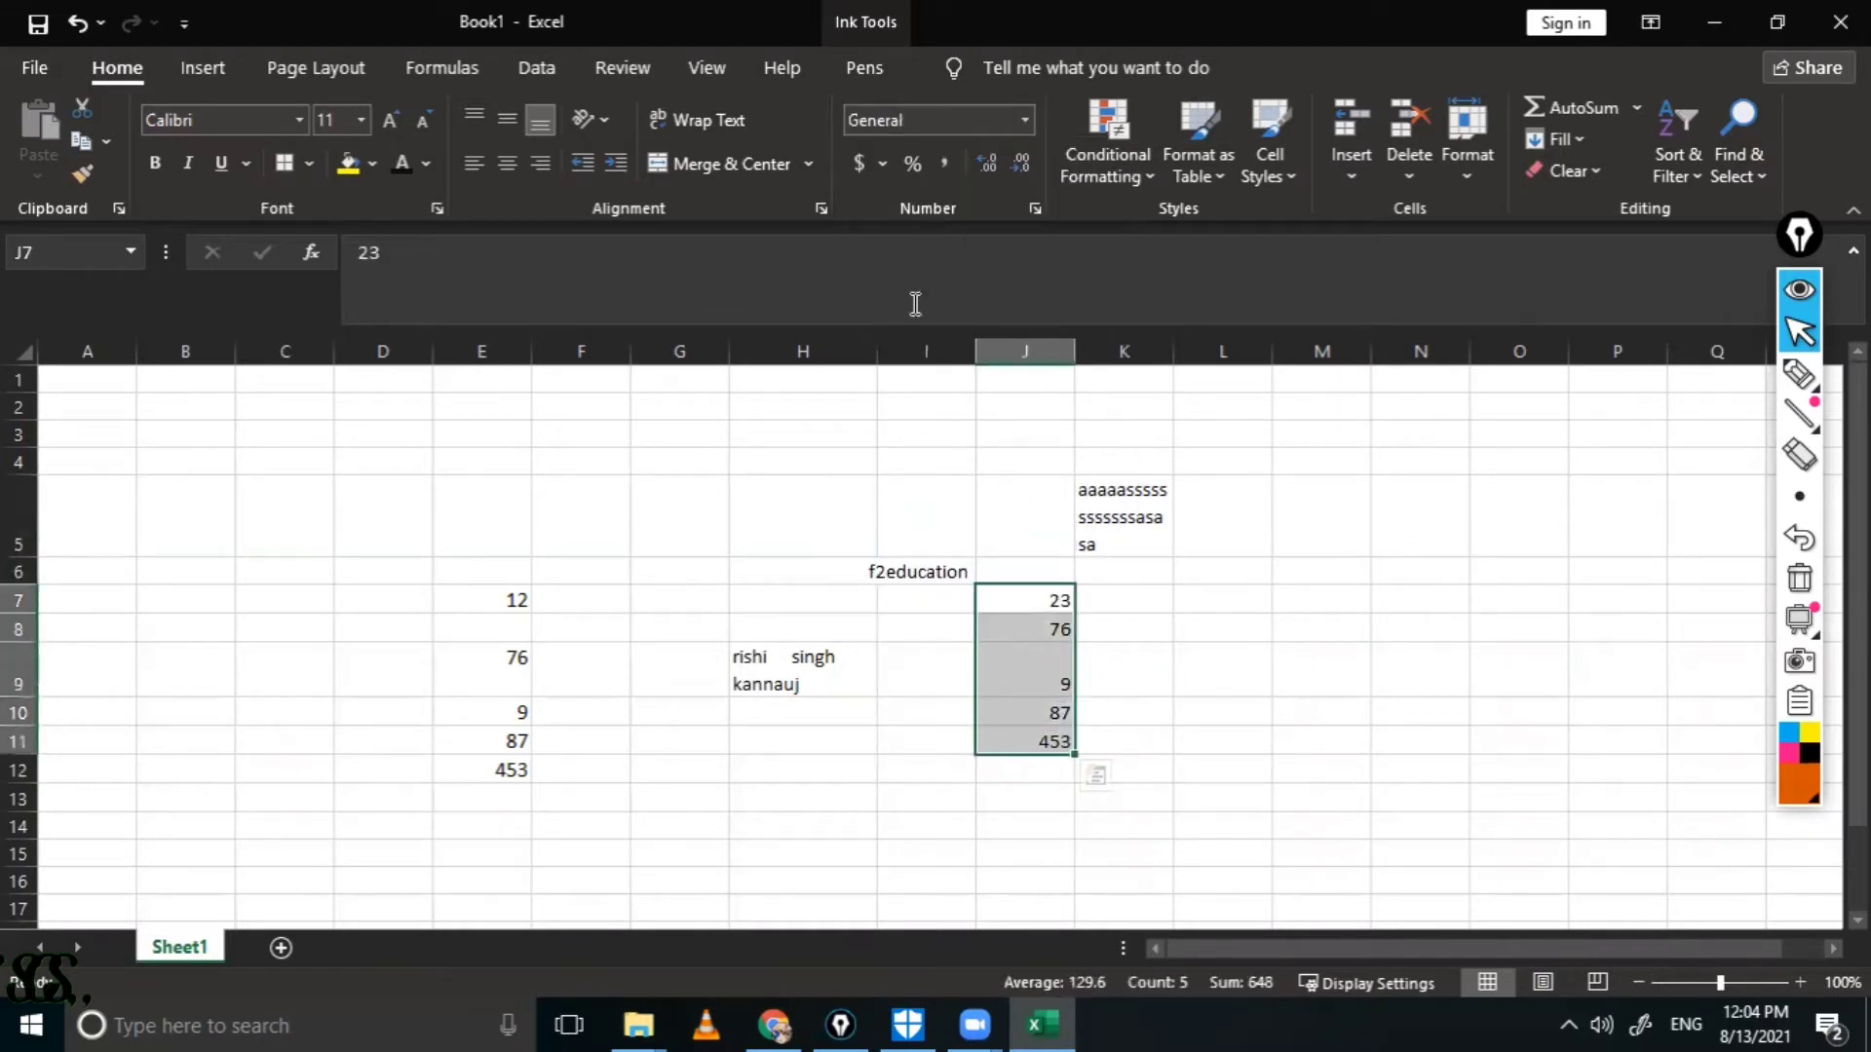
left_click(912, 163)
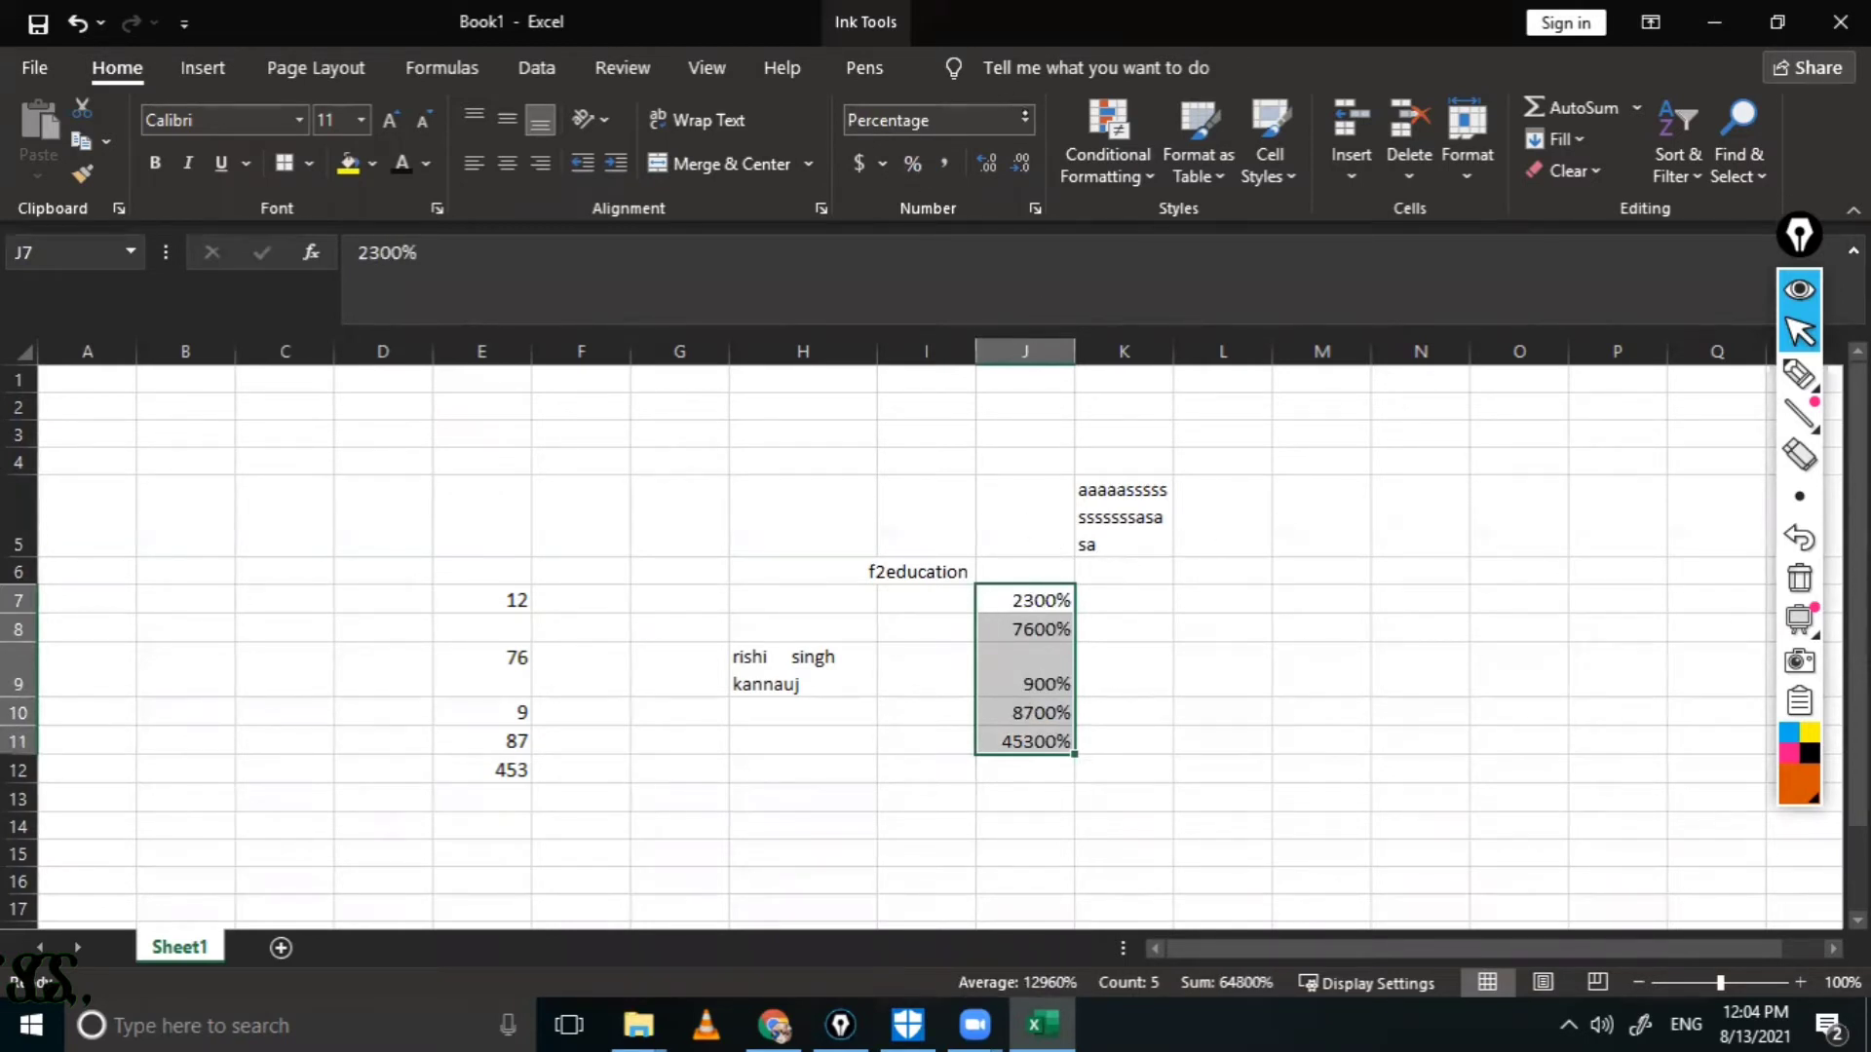
left_click(1024, 119)
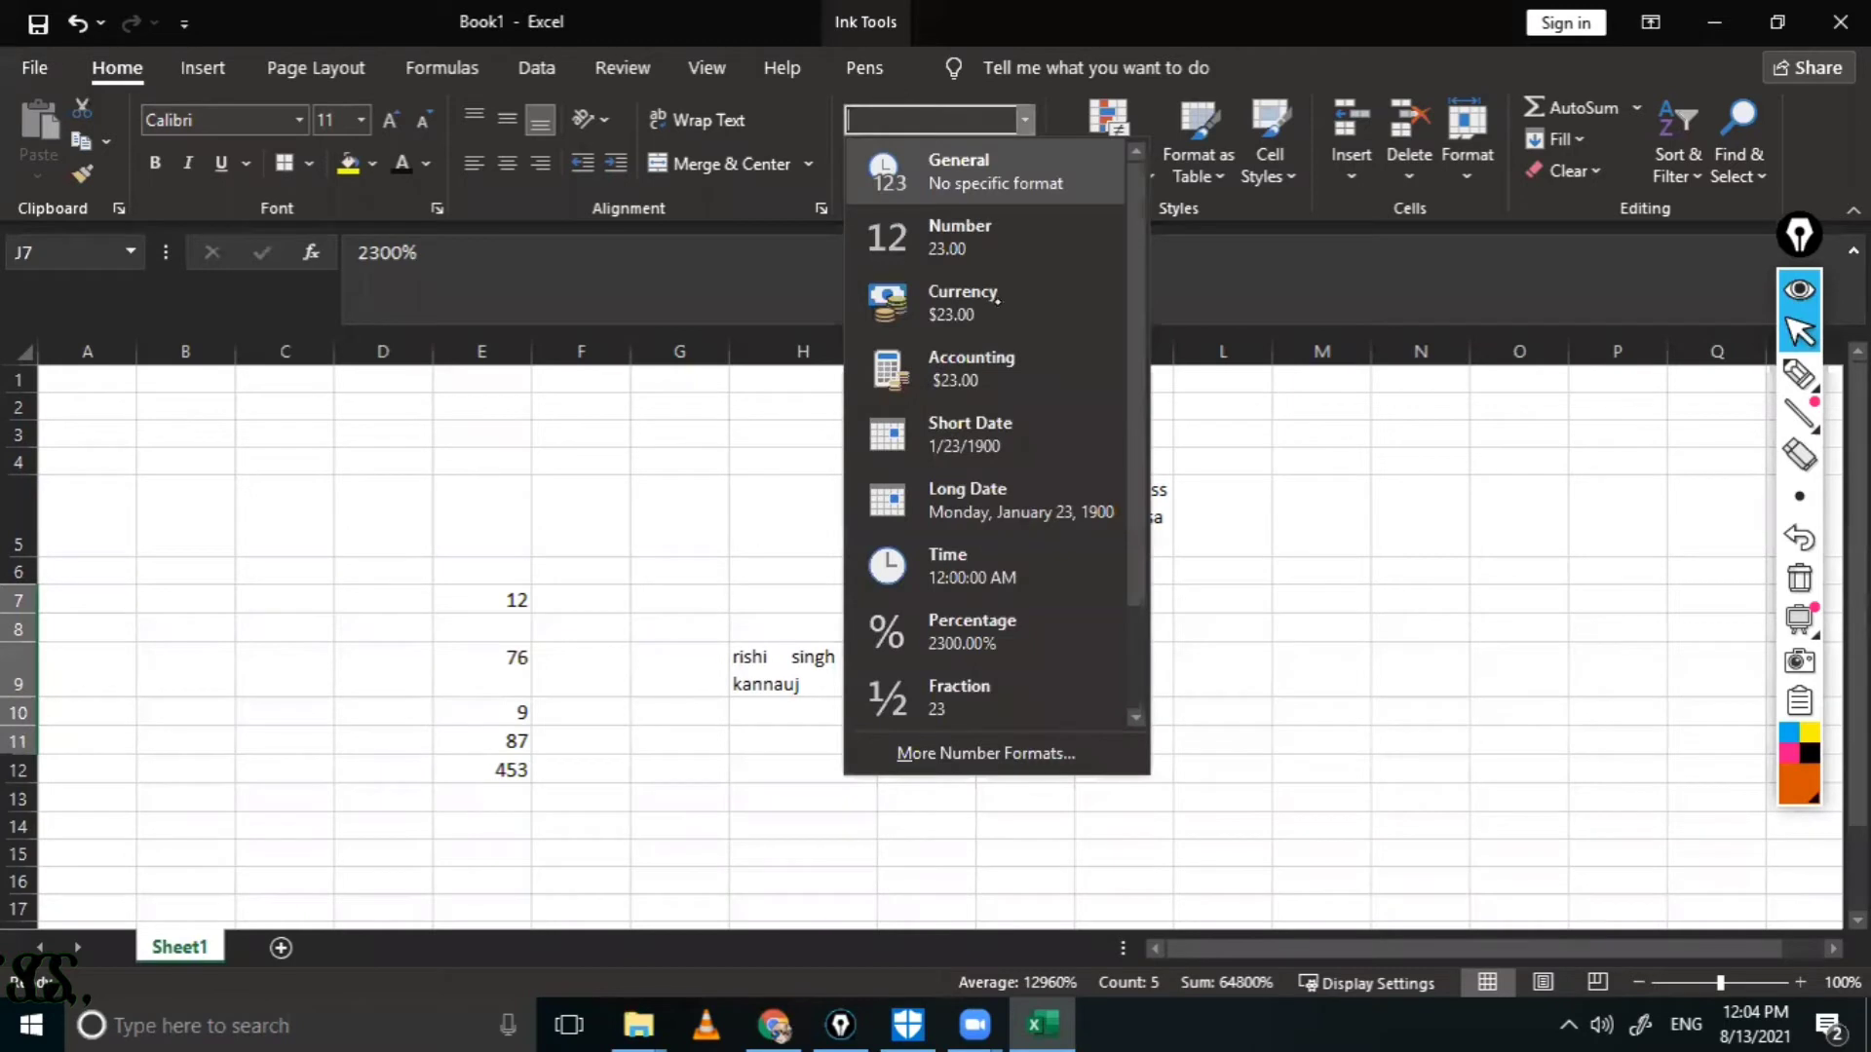
left_click(983, 620)
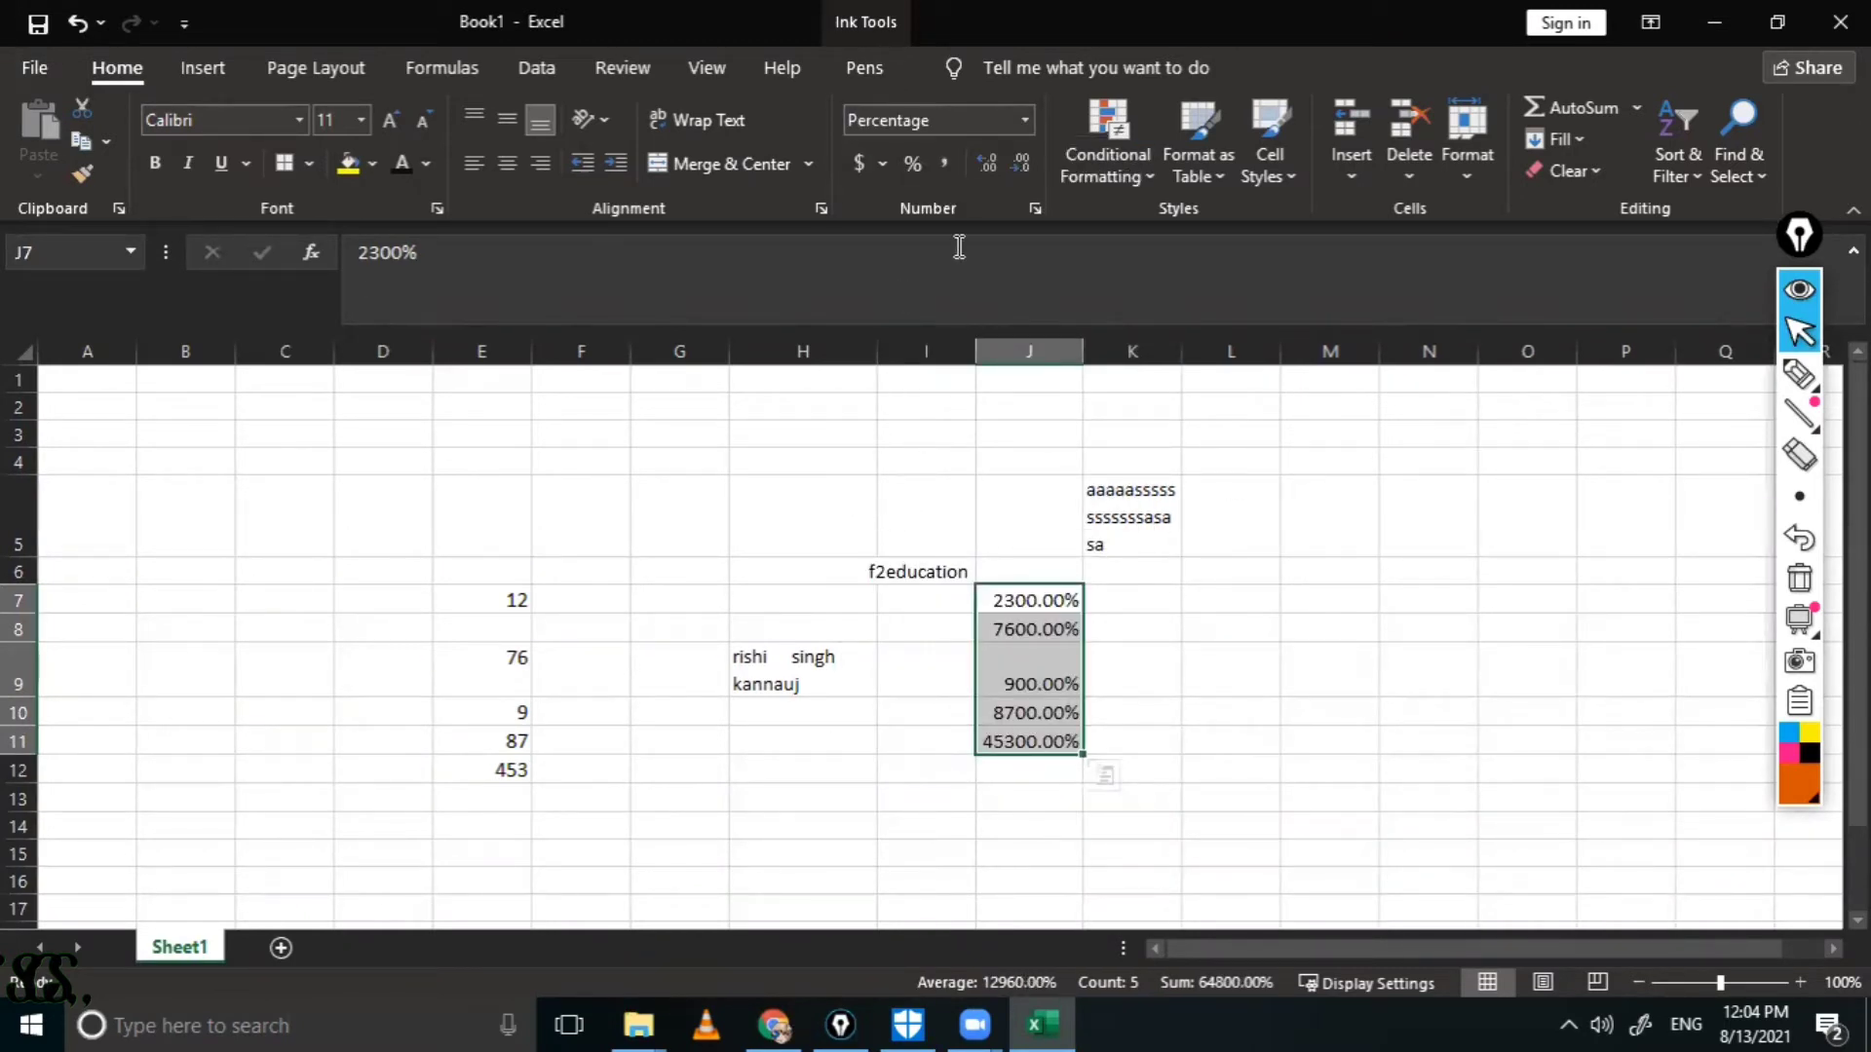
left_click(882, 166)
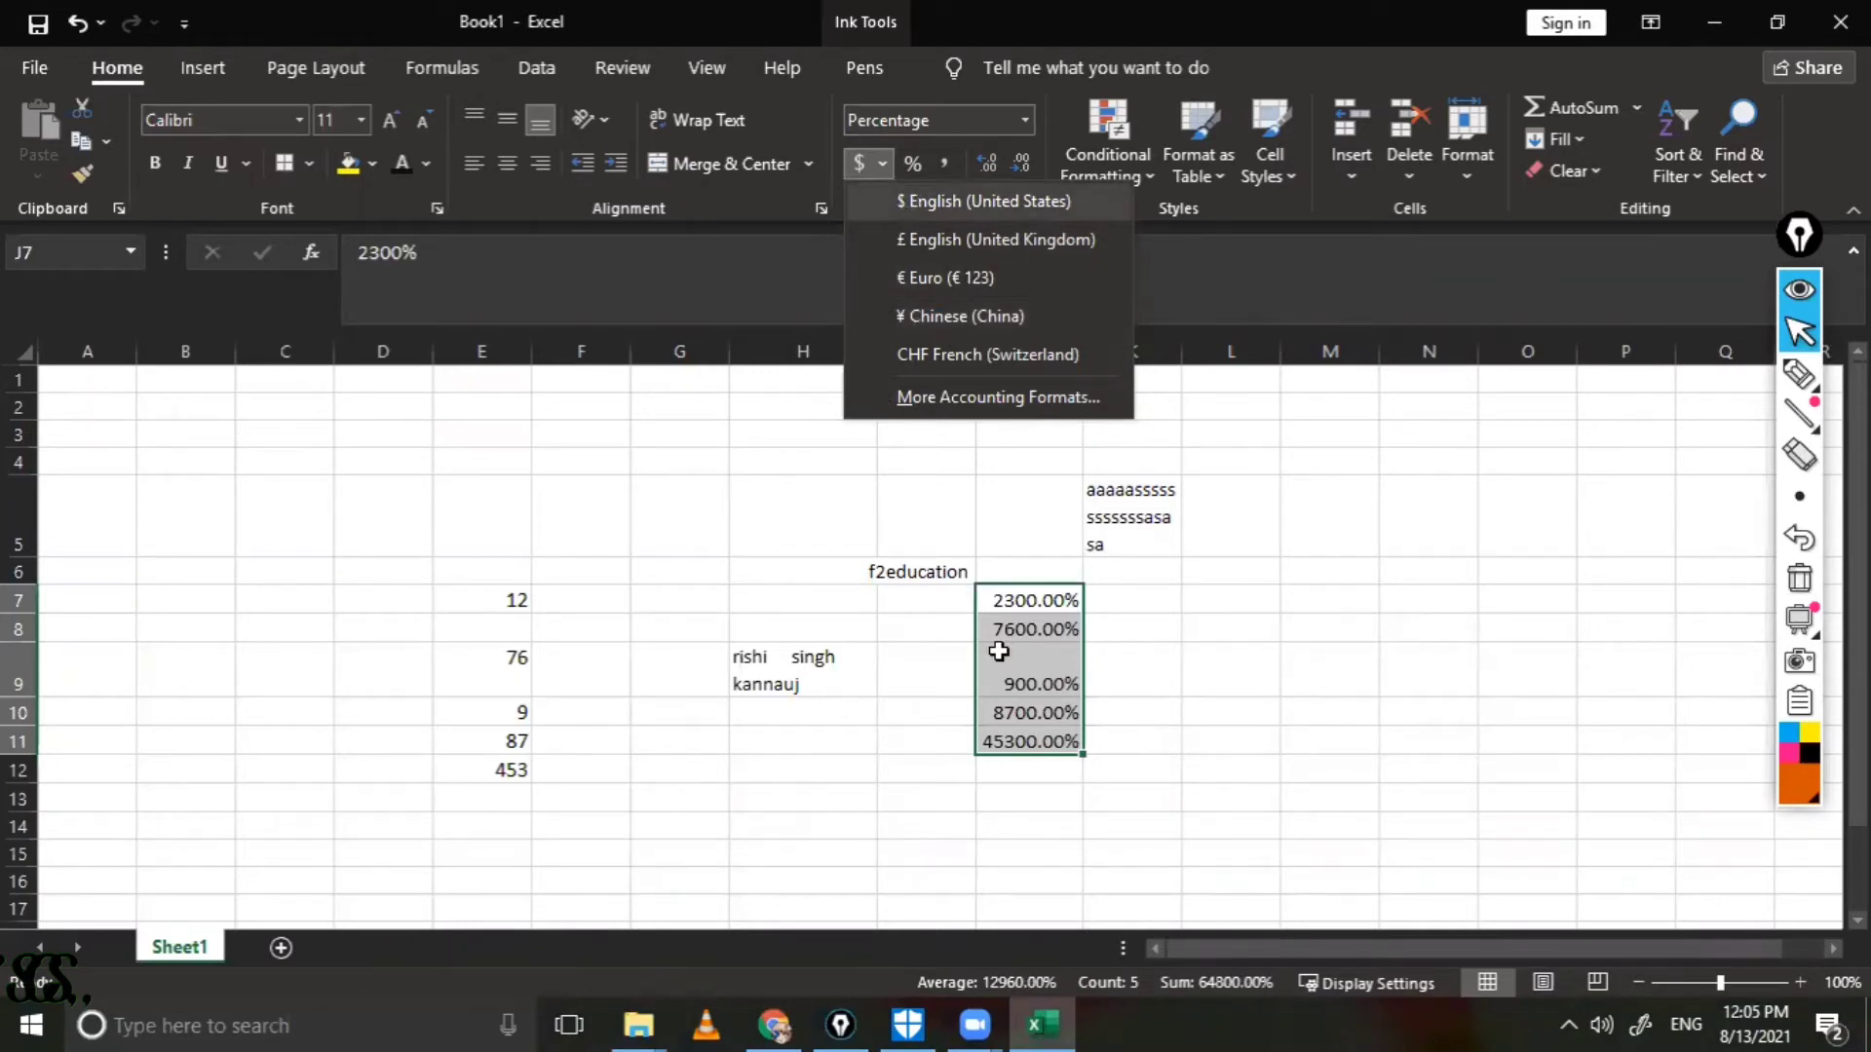
Step: Apply $ English (United States) accounting to J7:J11, then browse Format Cells' Symbol list unchanged
key("Return")
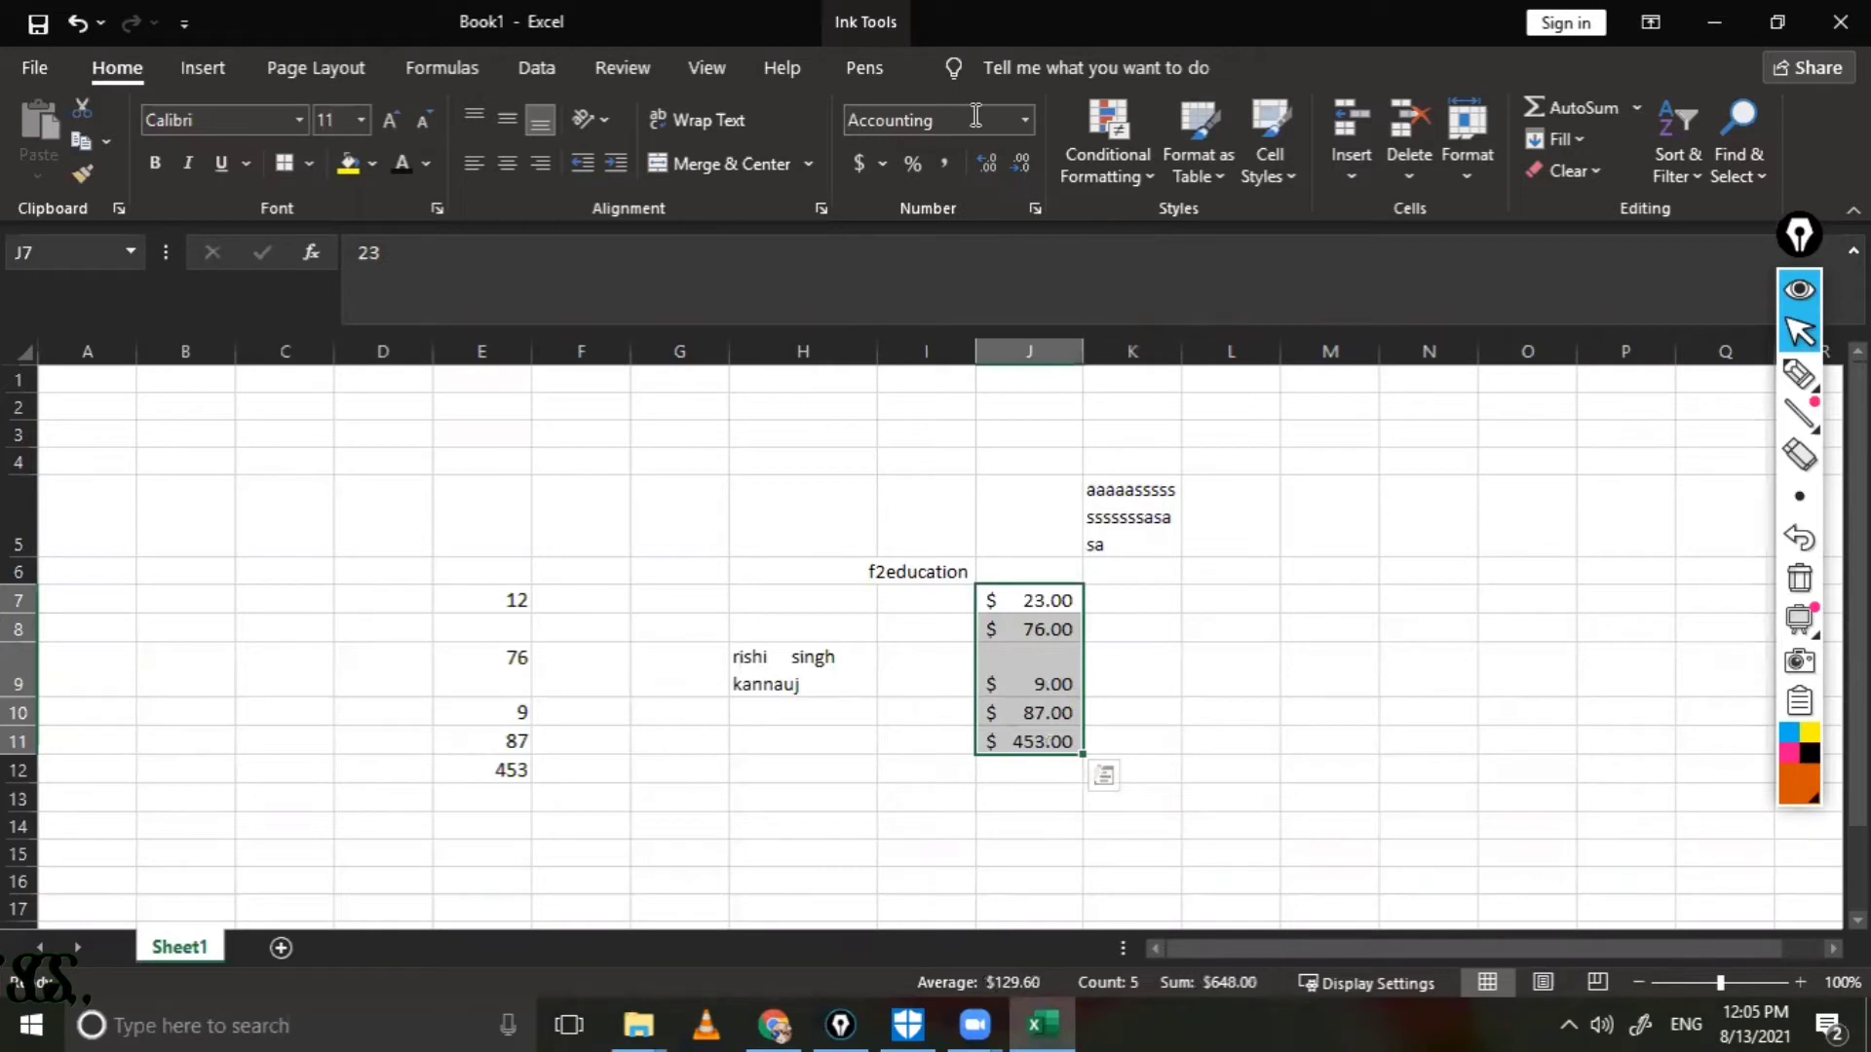
left_click(1025, 120)
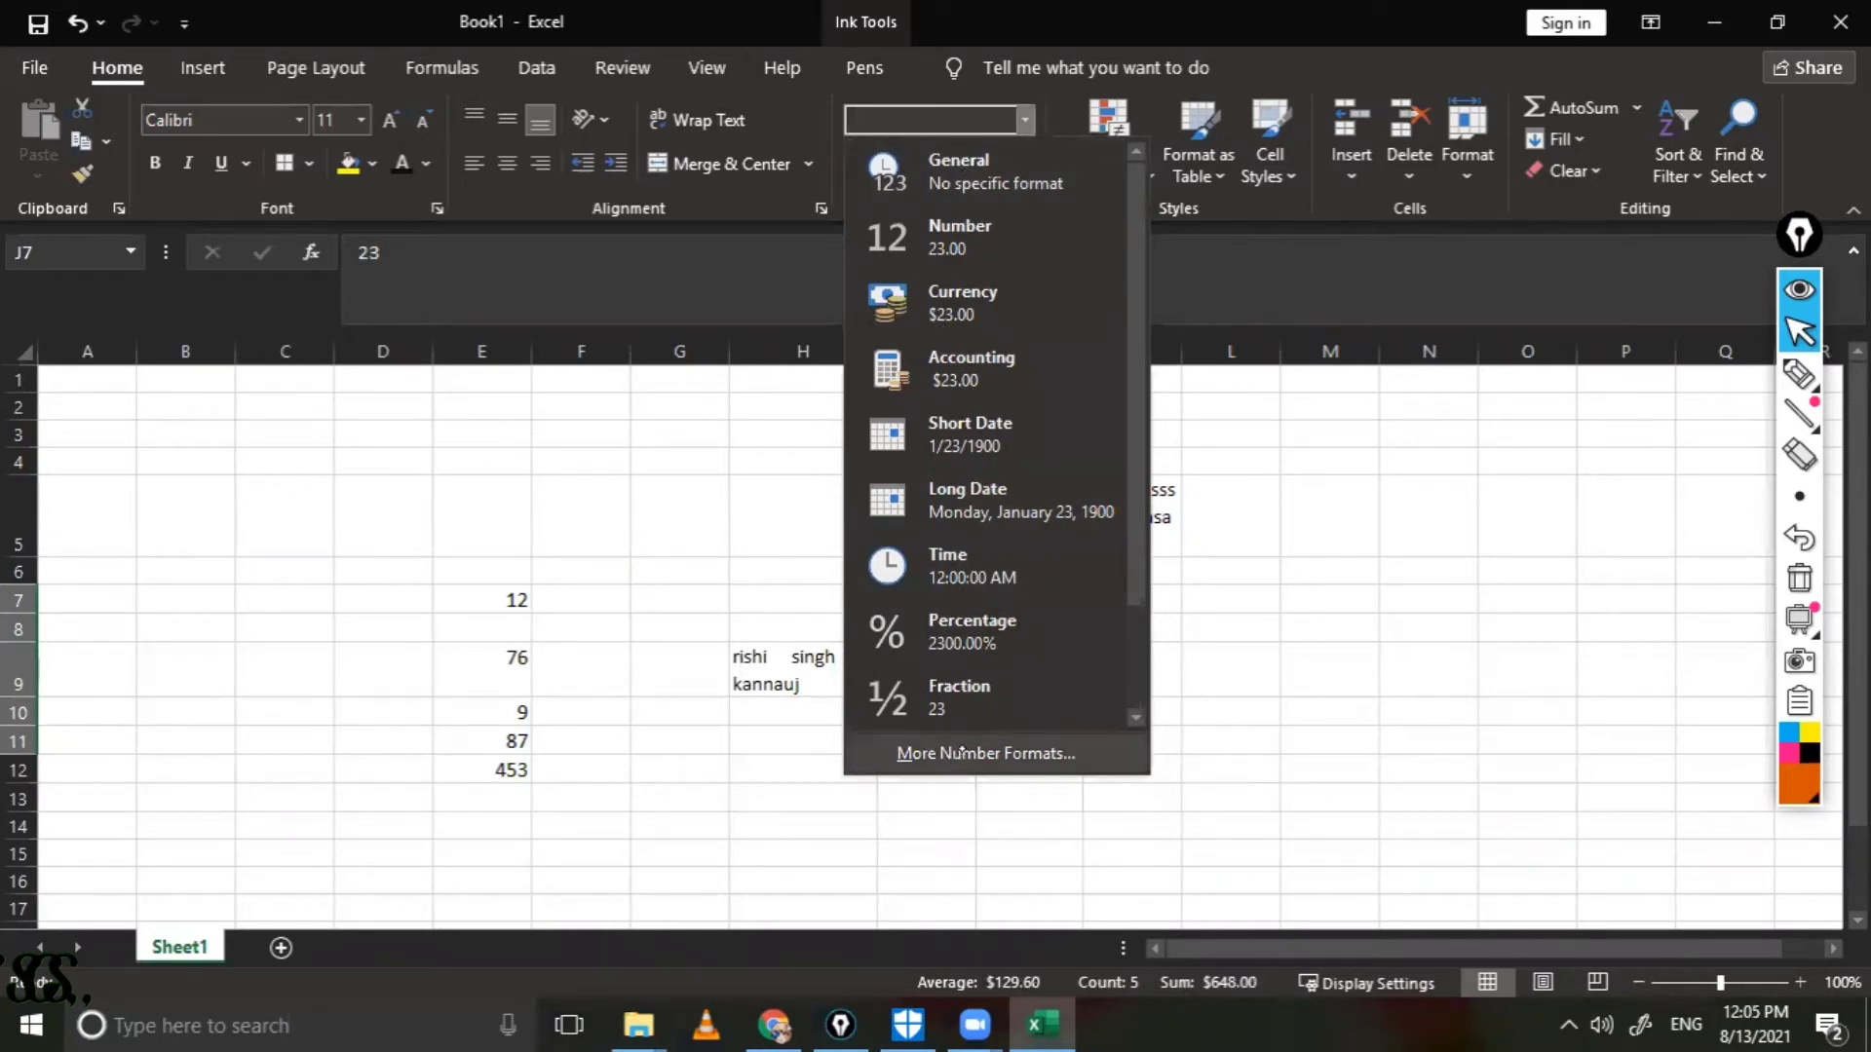
left_click(961, 753)
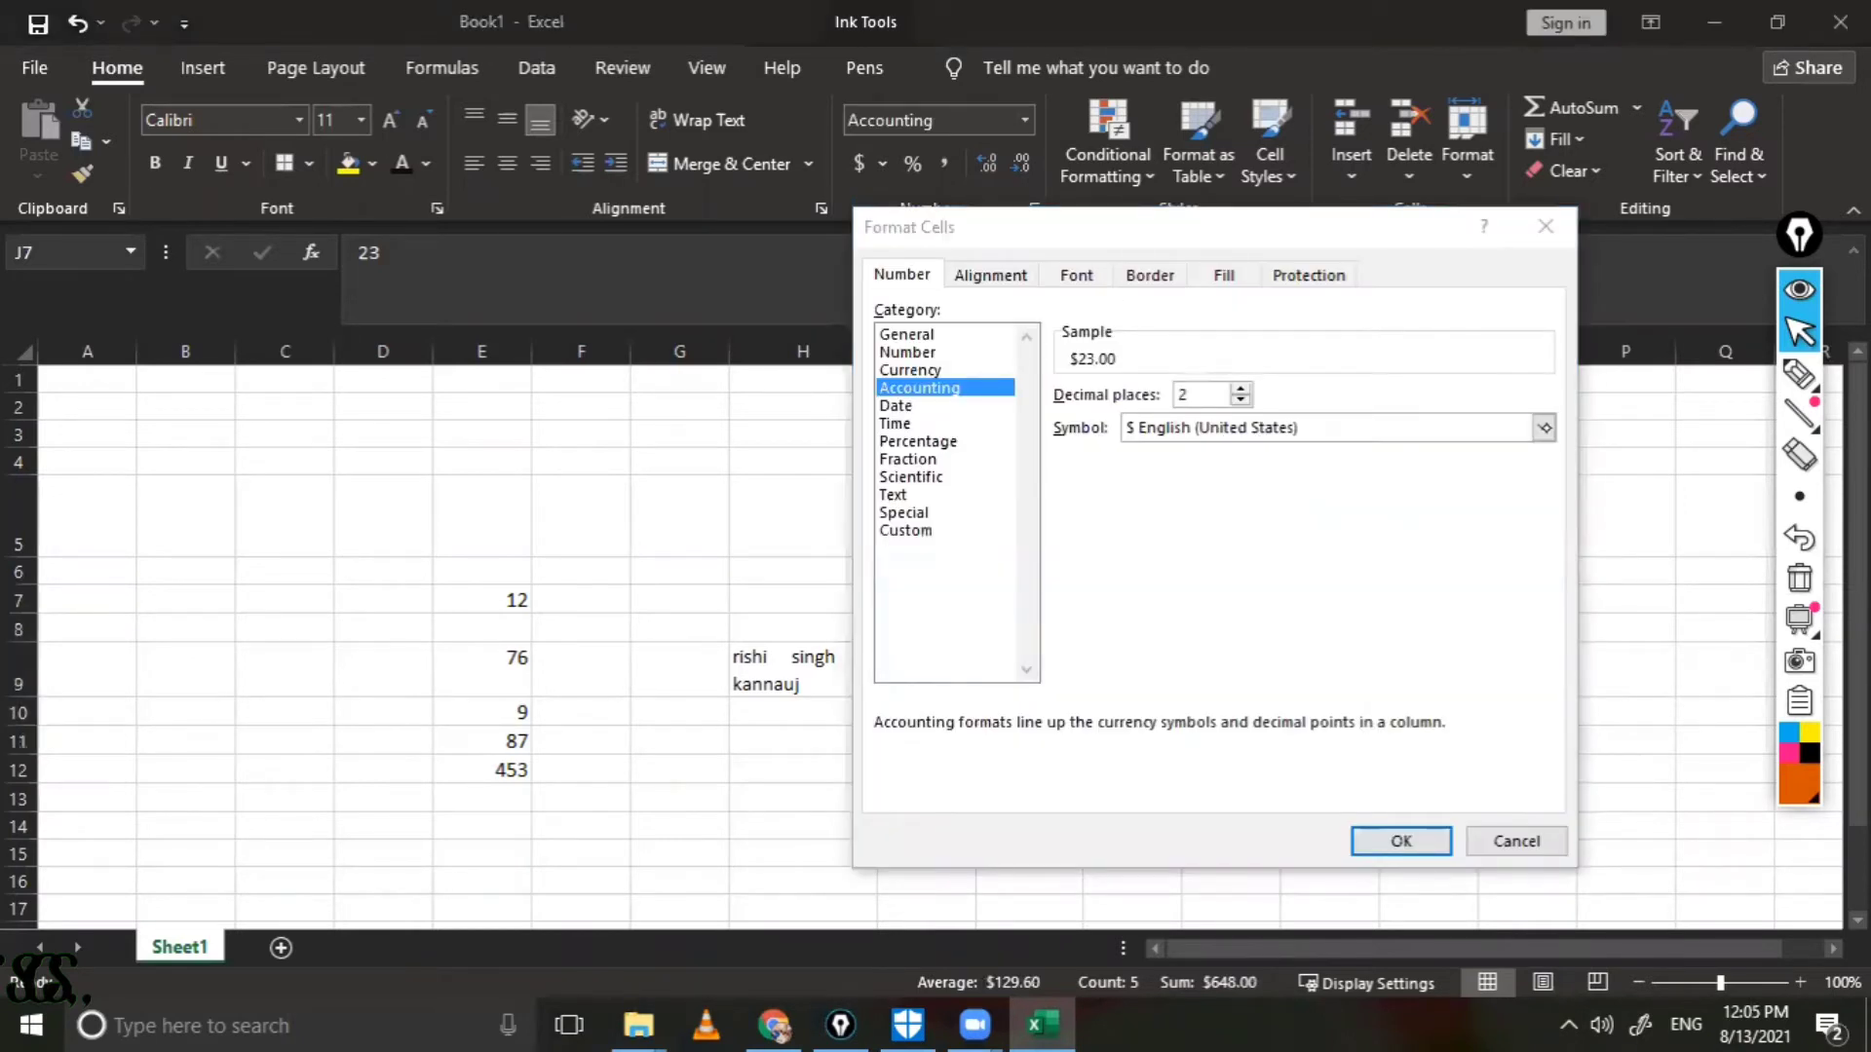
left_click(1542, 428)
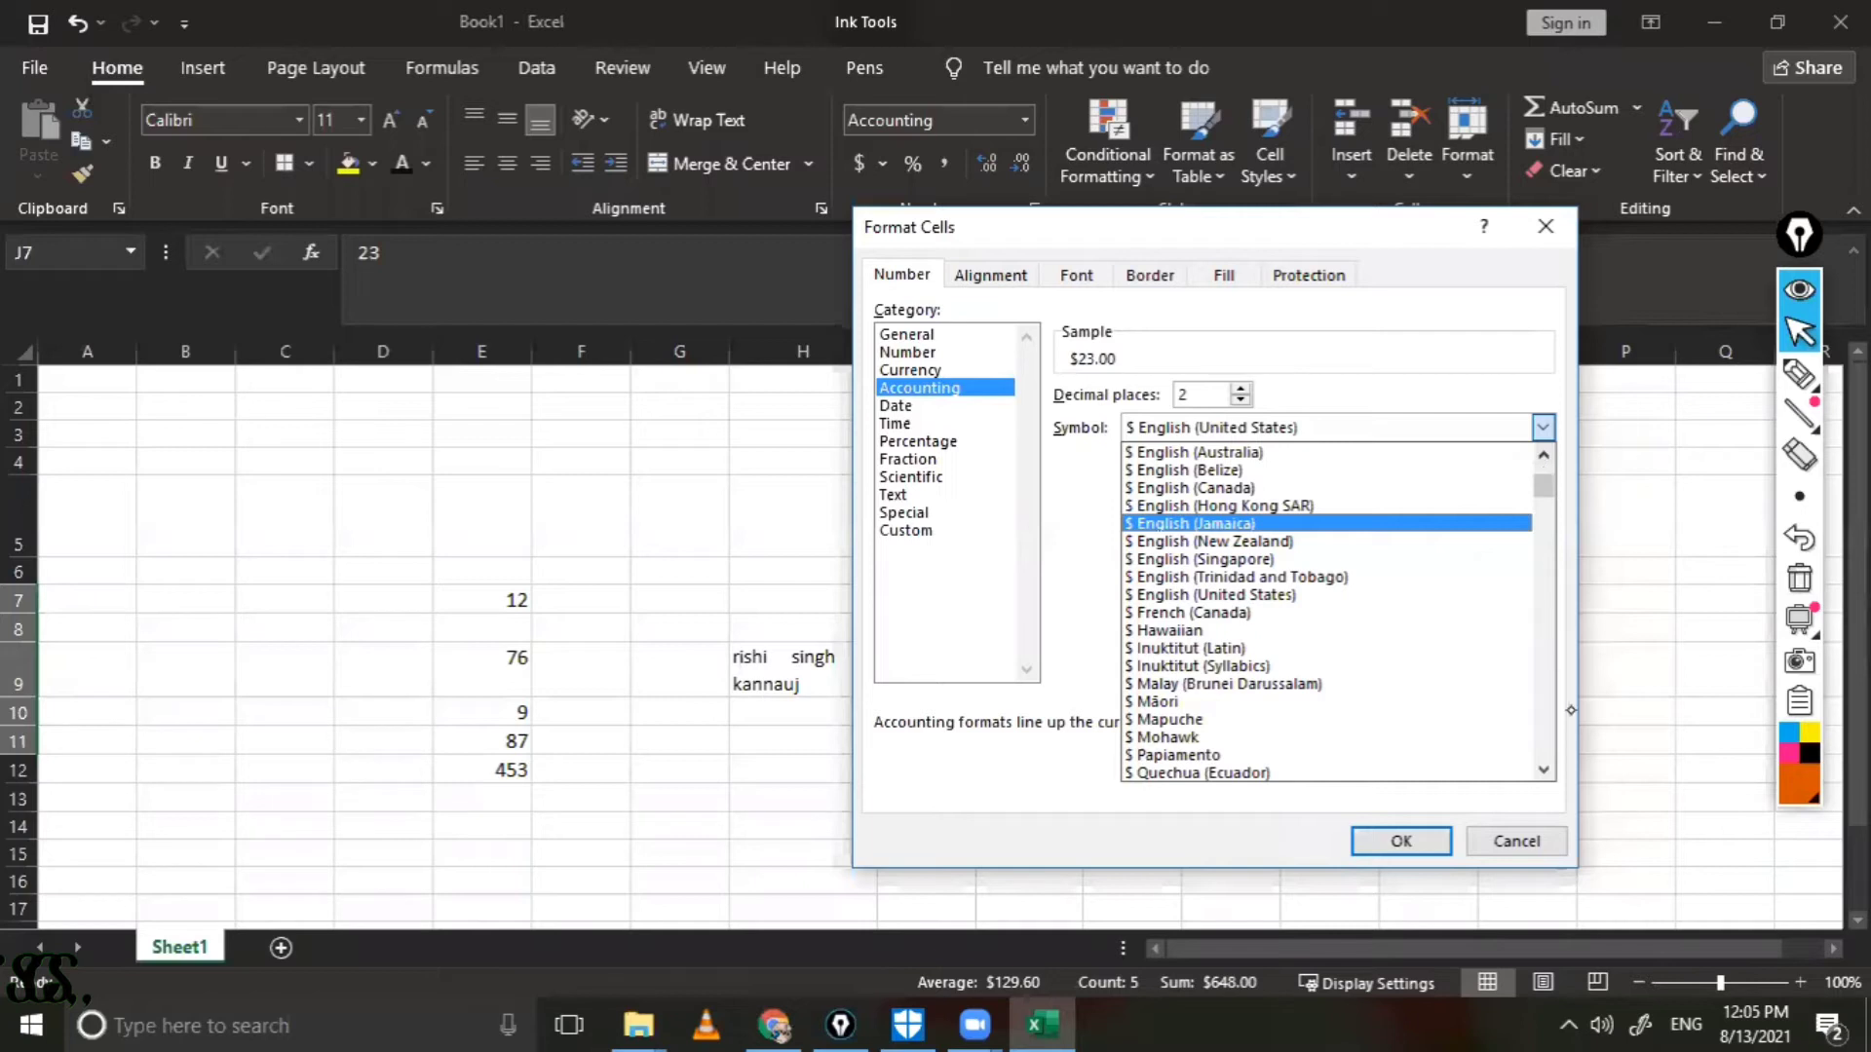
scroll(1571, 710, "down", 20)
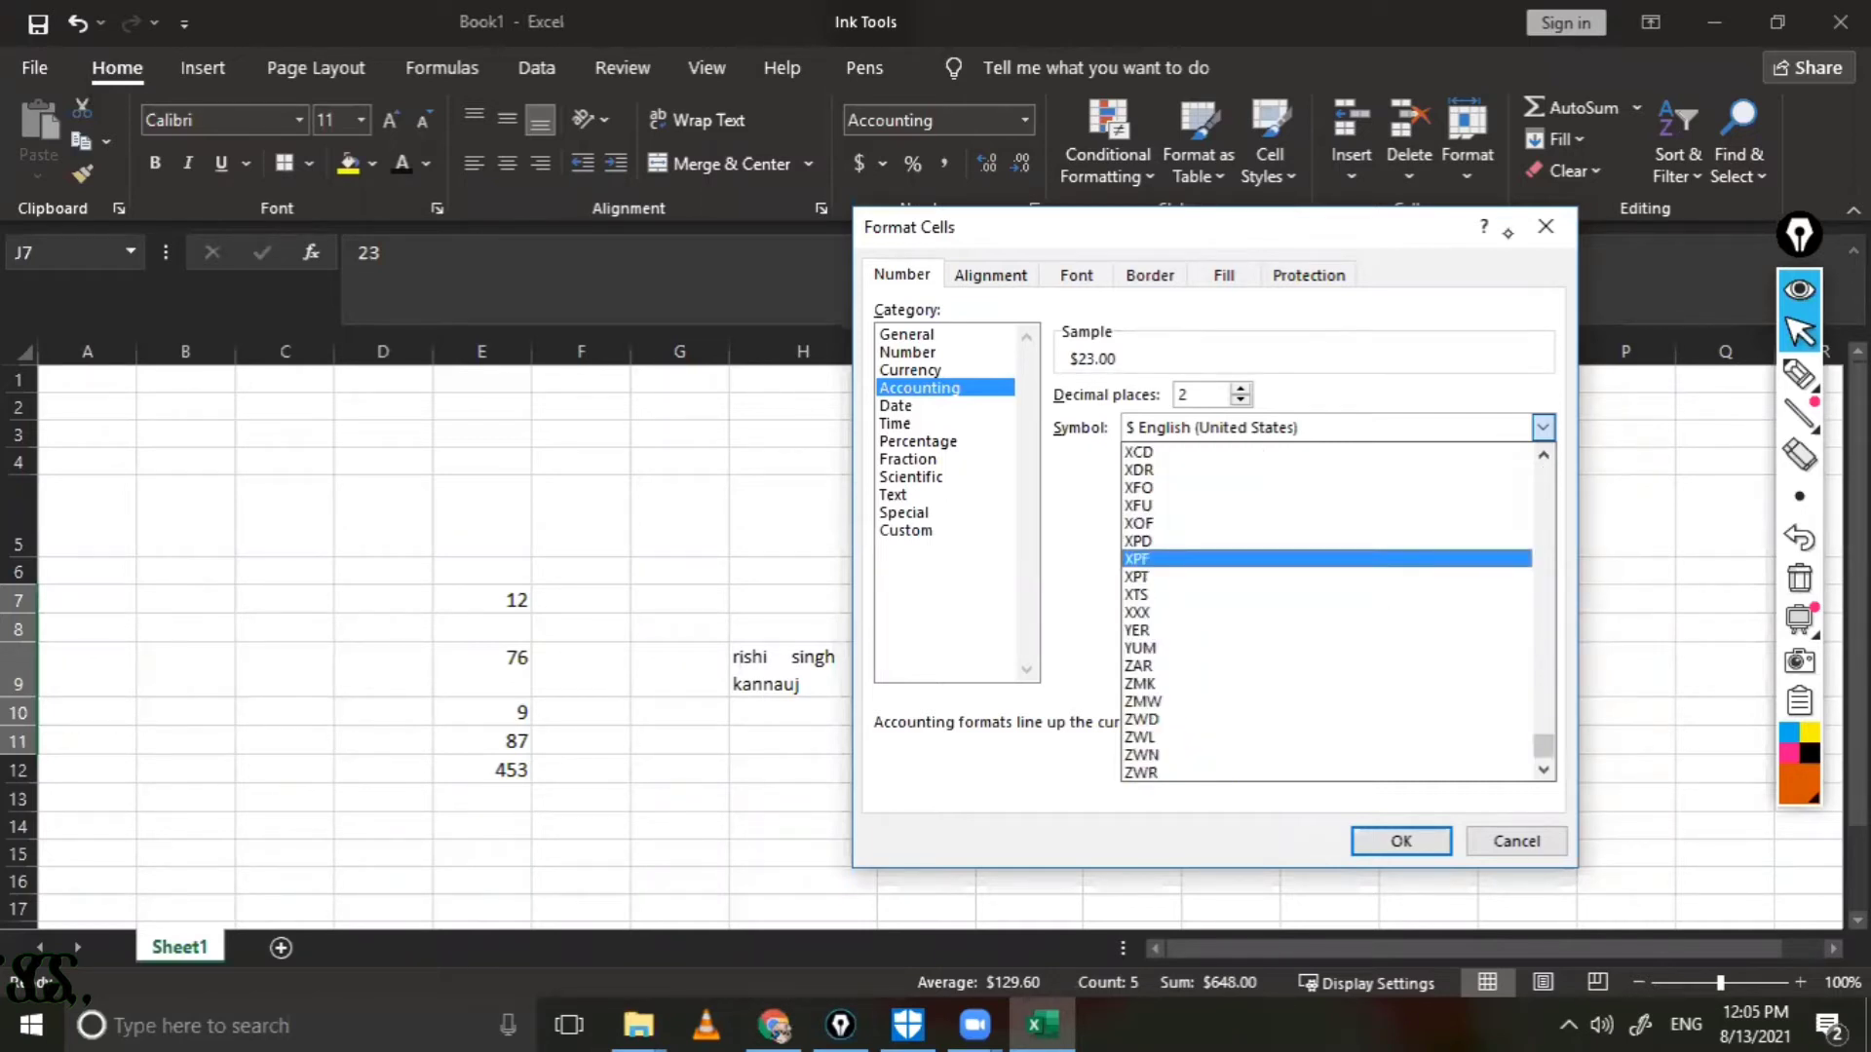
left_click(1480, 266)
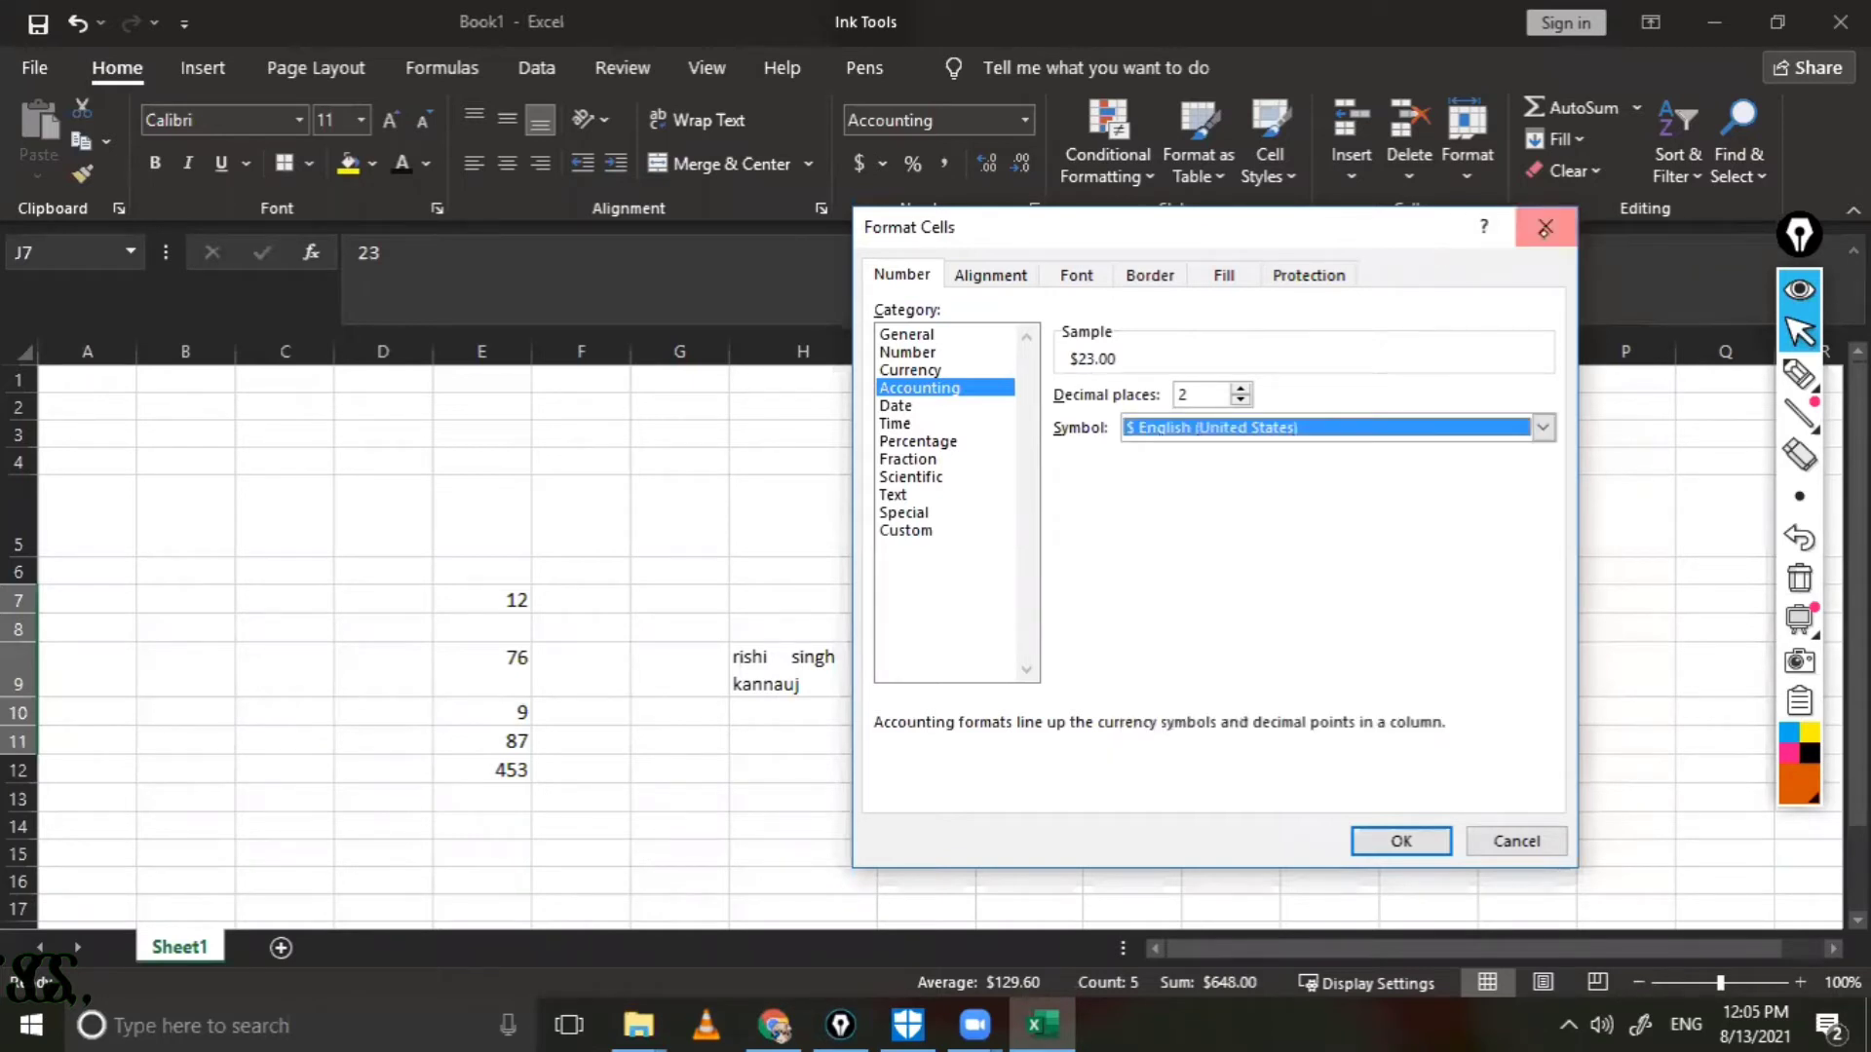
key("Return")
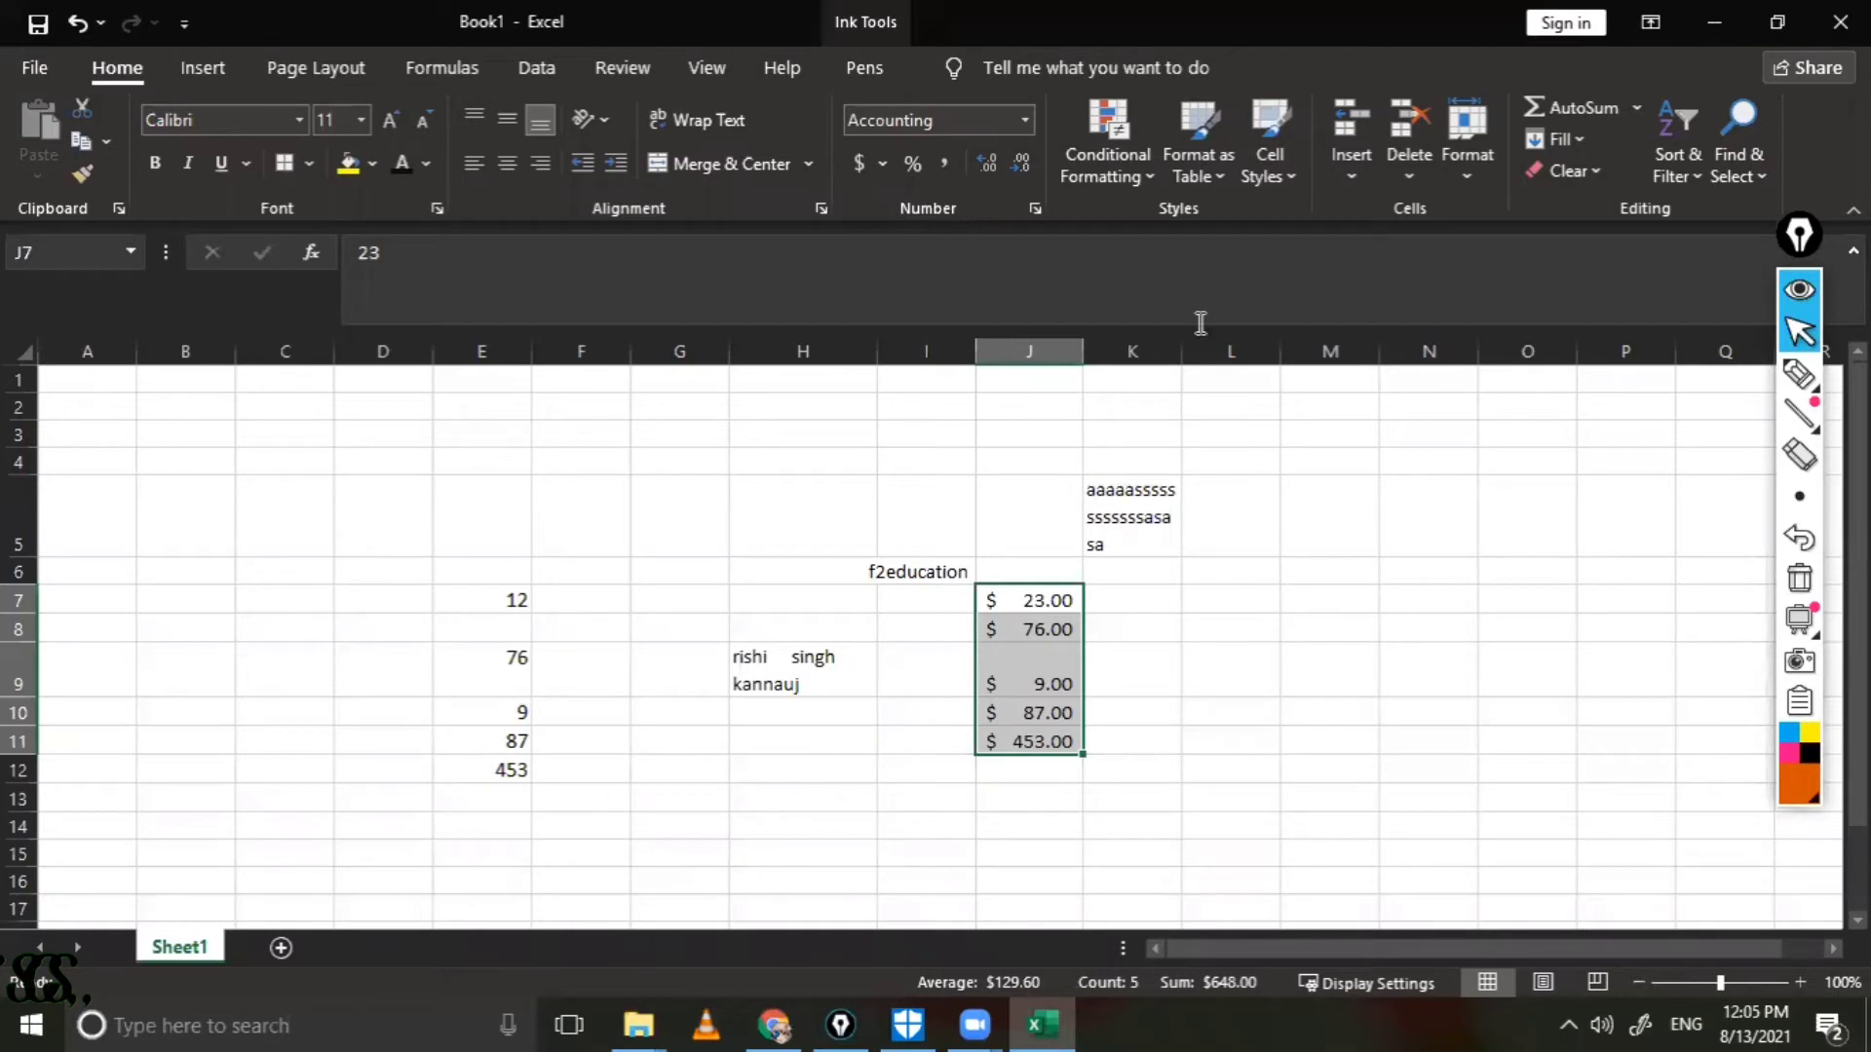
Step: Clear the on-screen ink annotations and return the ink tools to selecting
left_click(1797, 382)
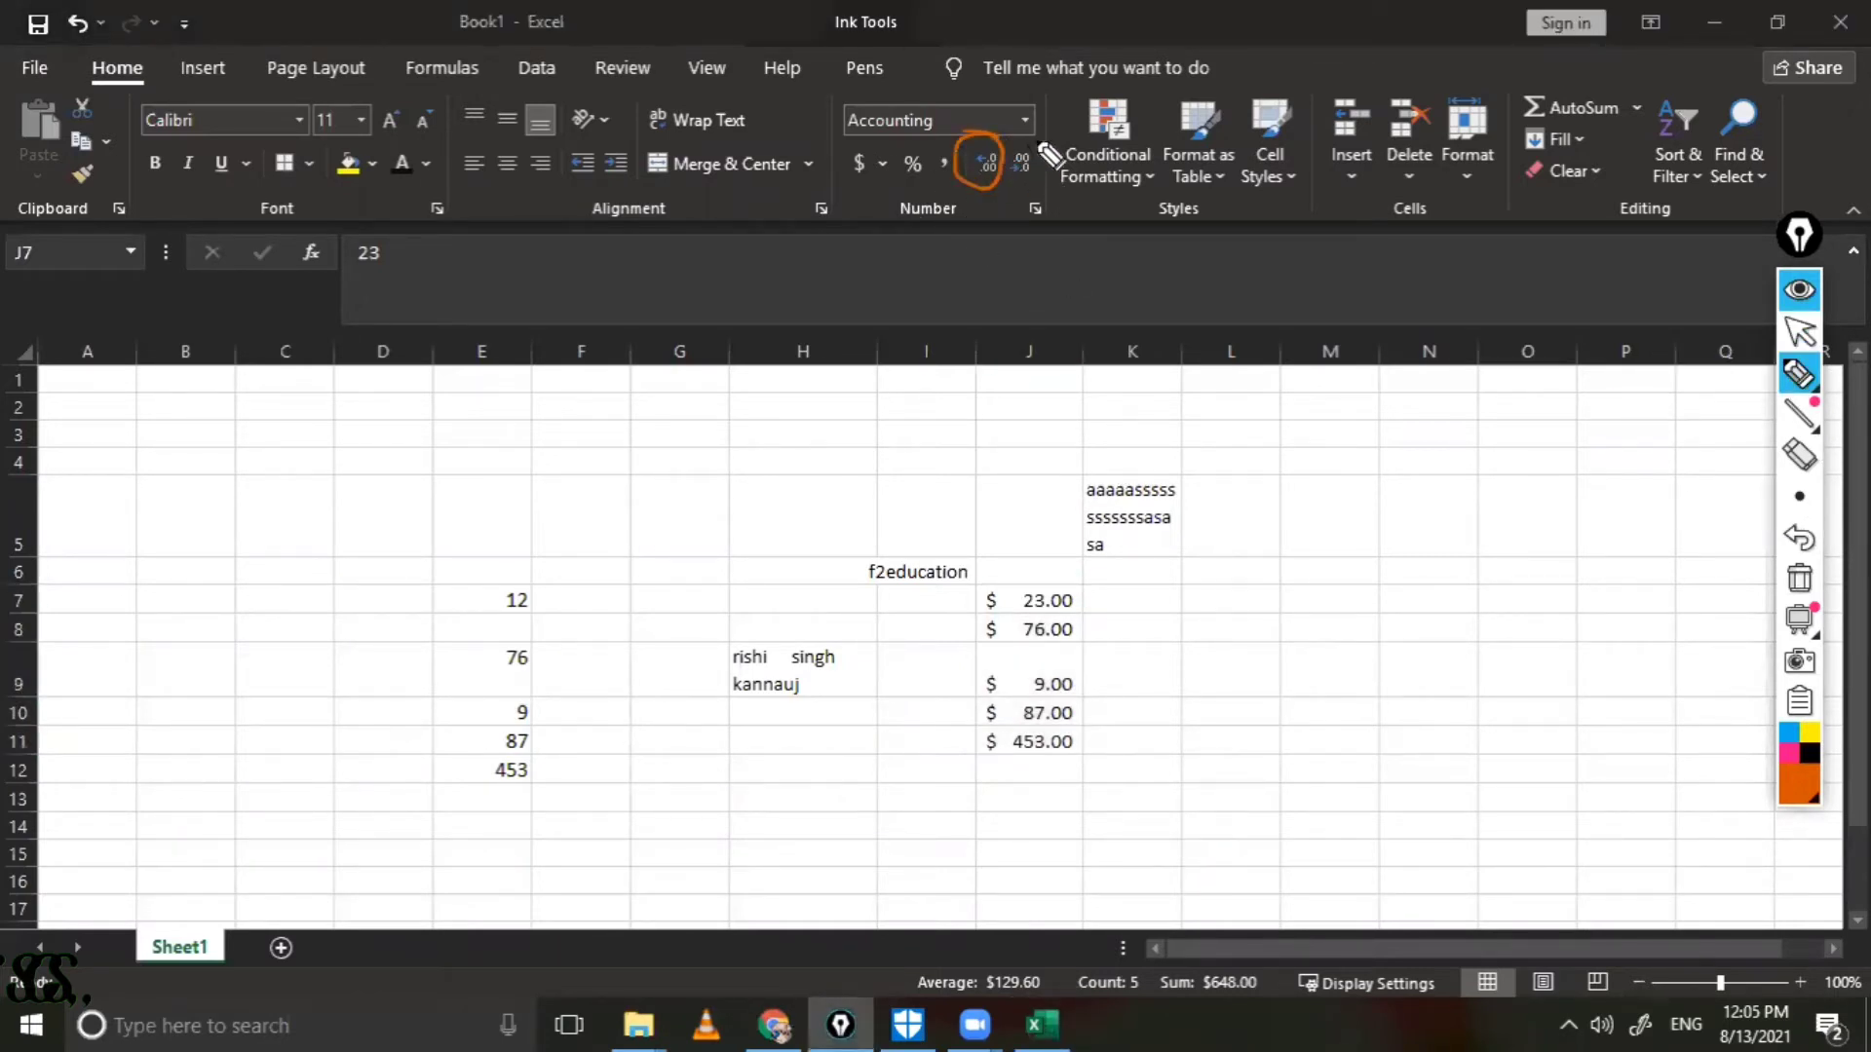
left_click_drag(1021, 137, 1008, 183)
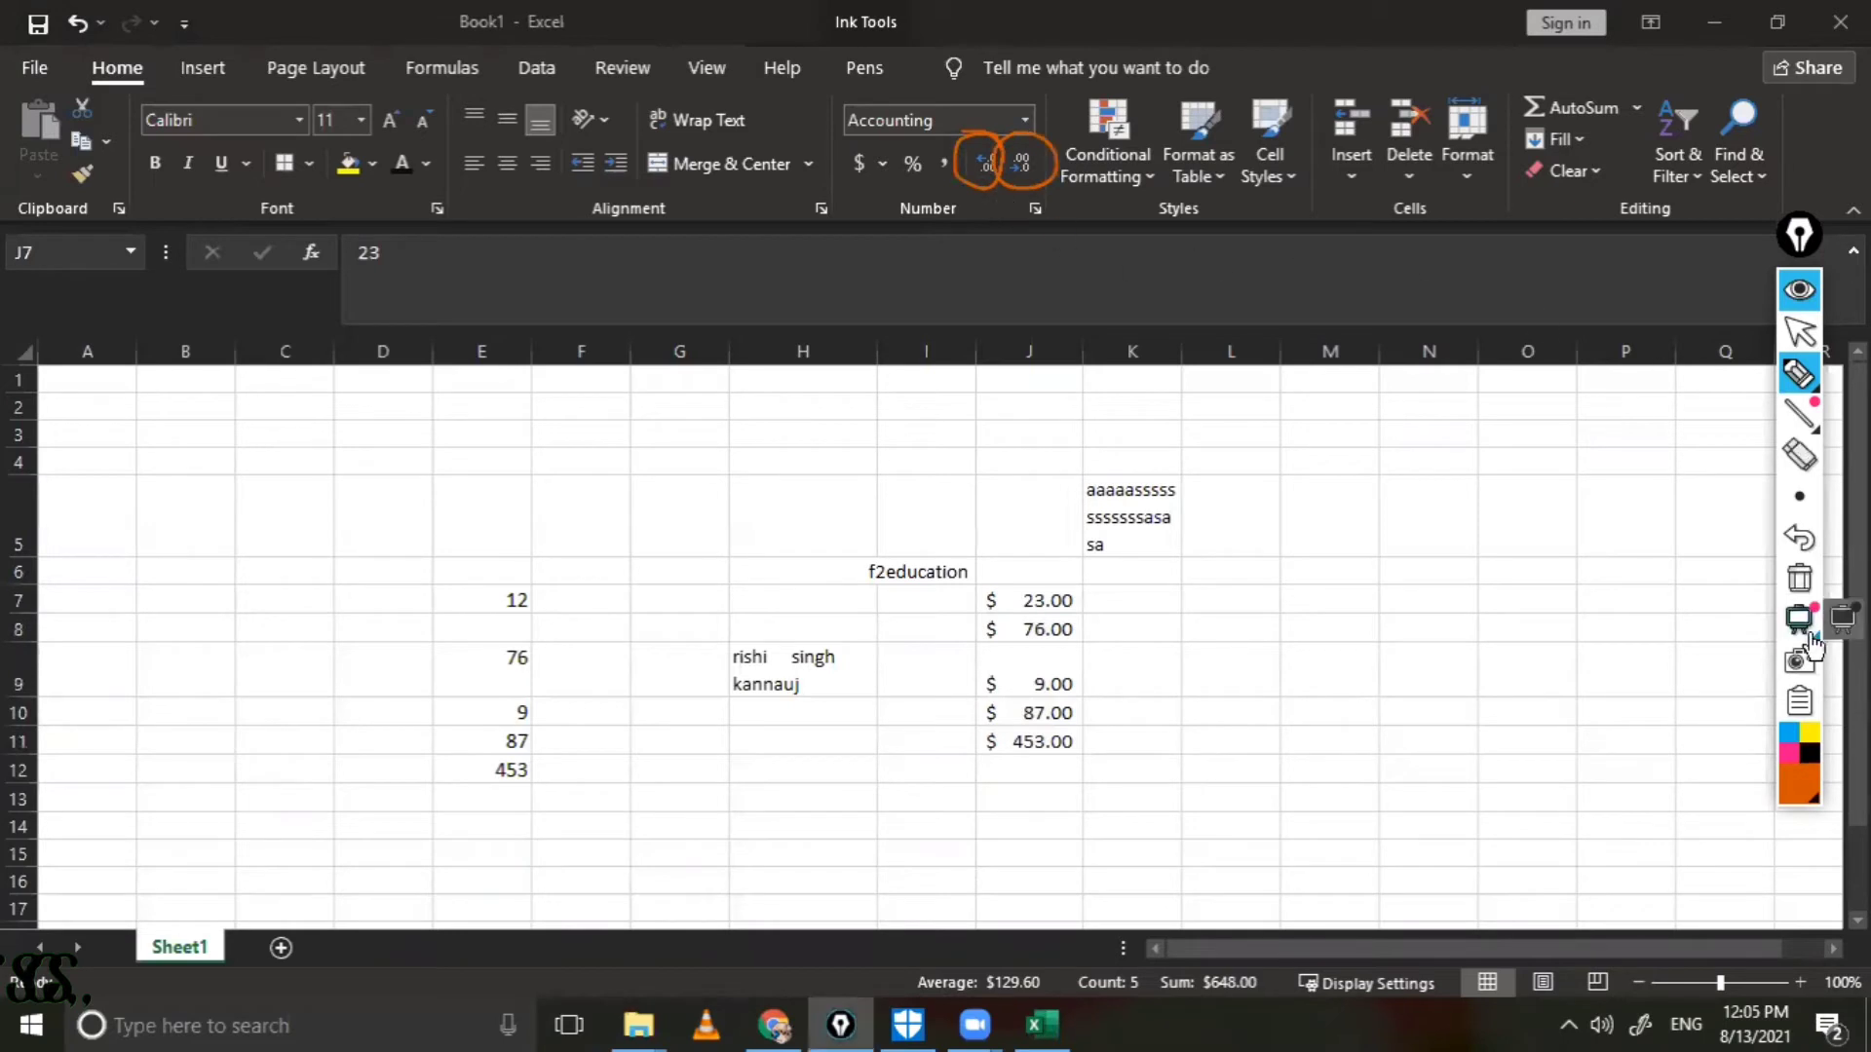
left_click(1799, 579)
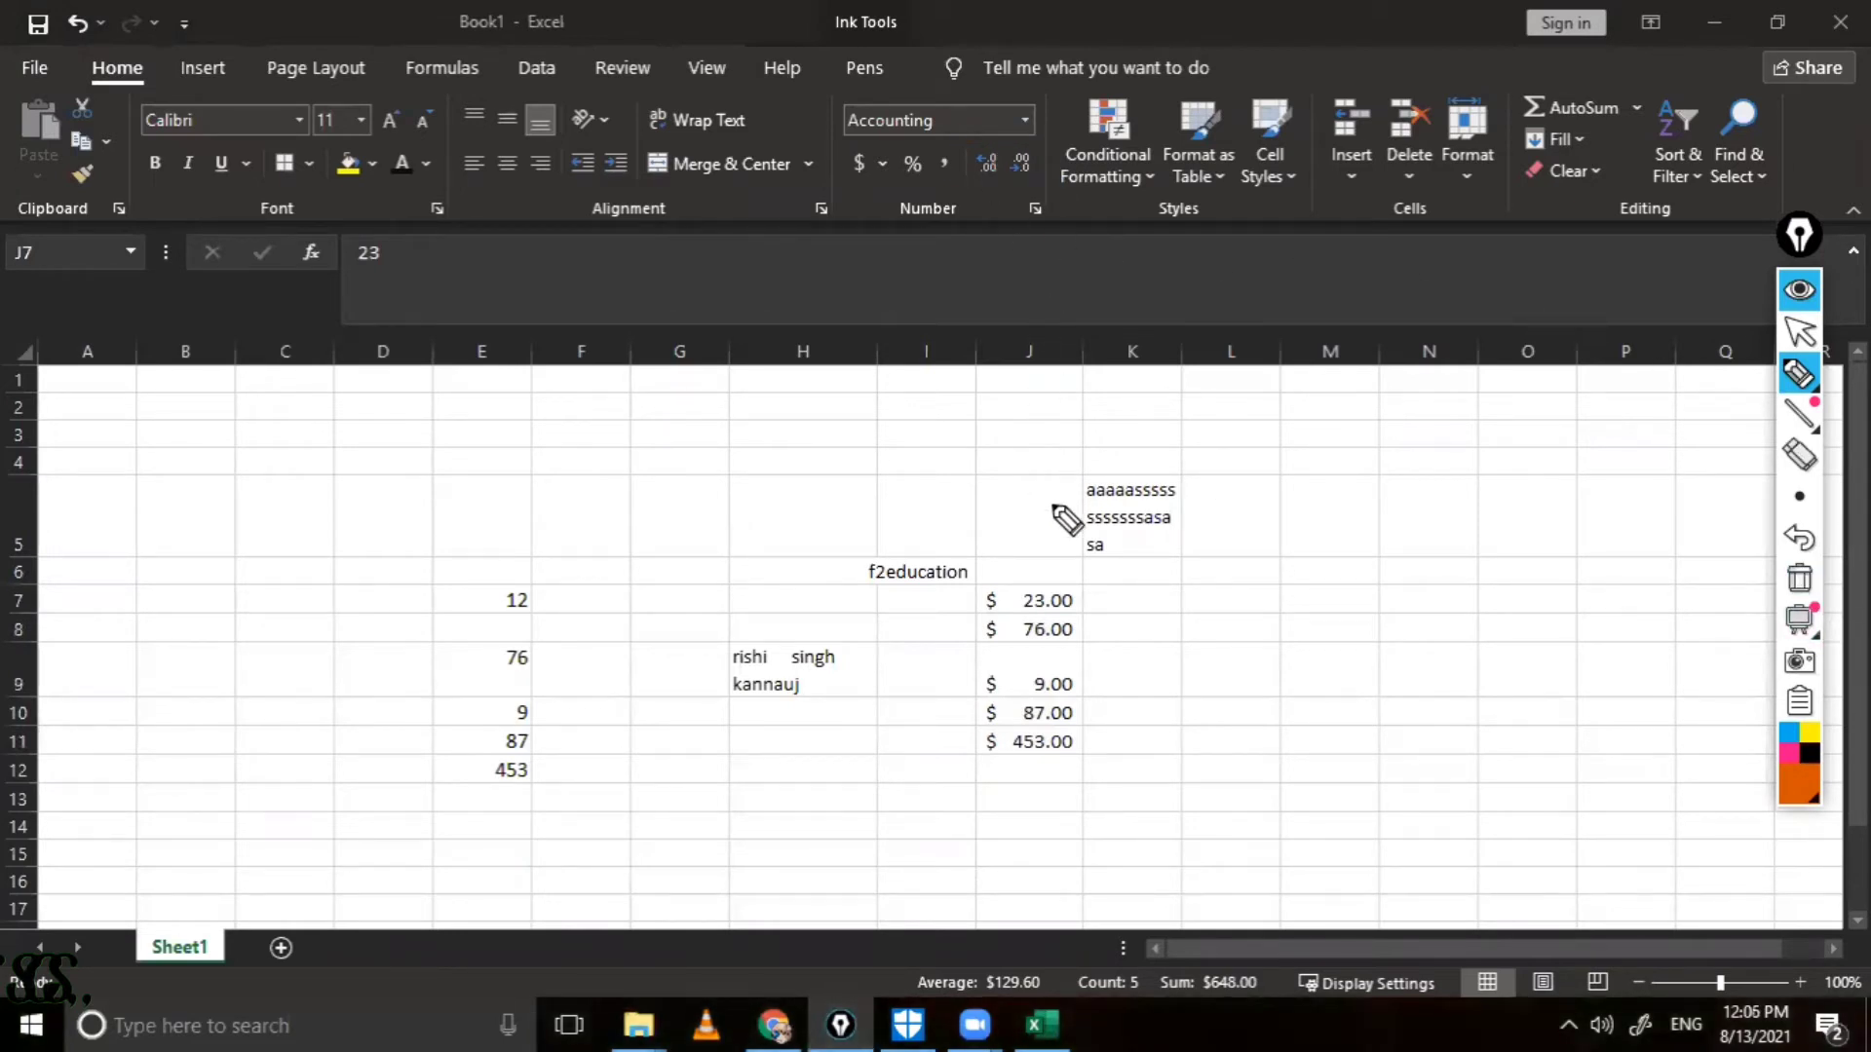
left_click(1799, 331)
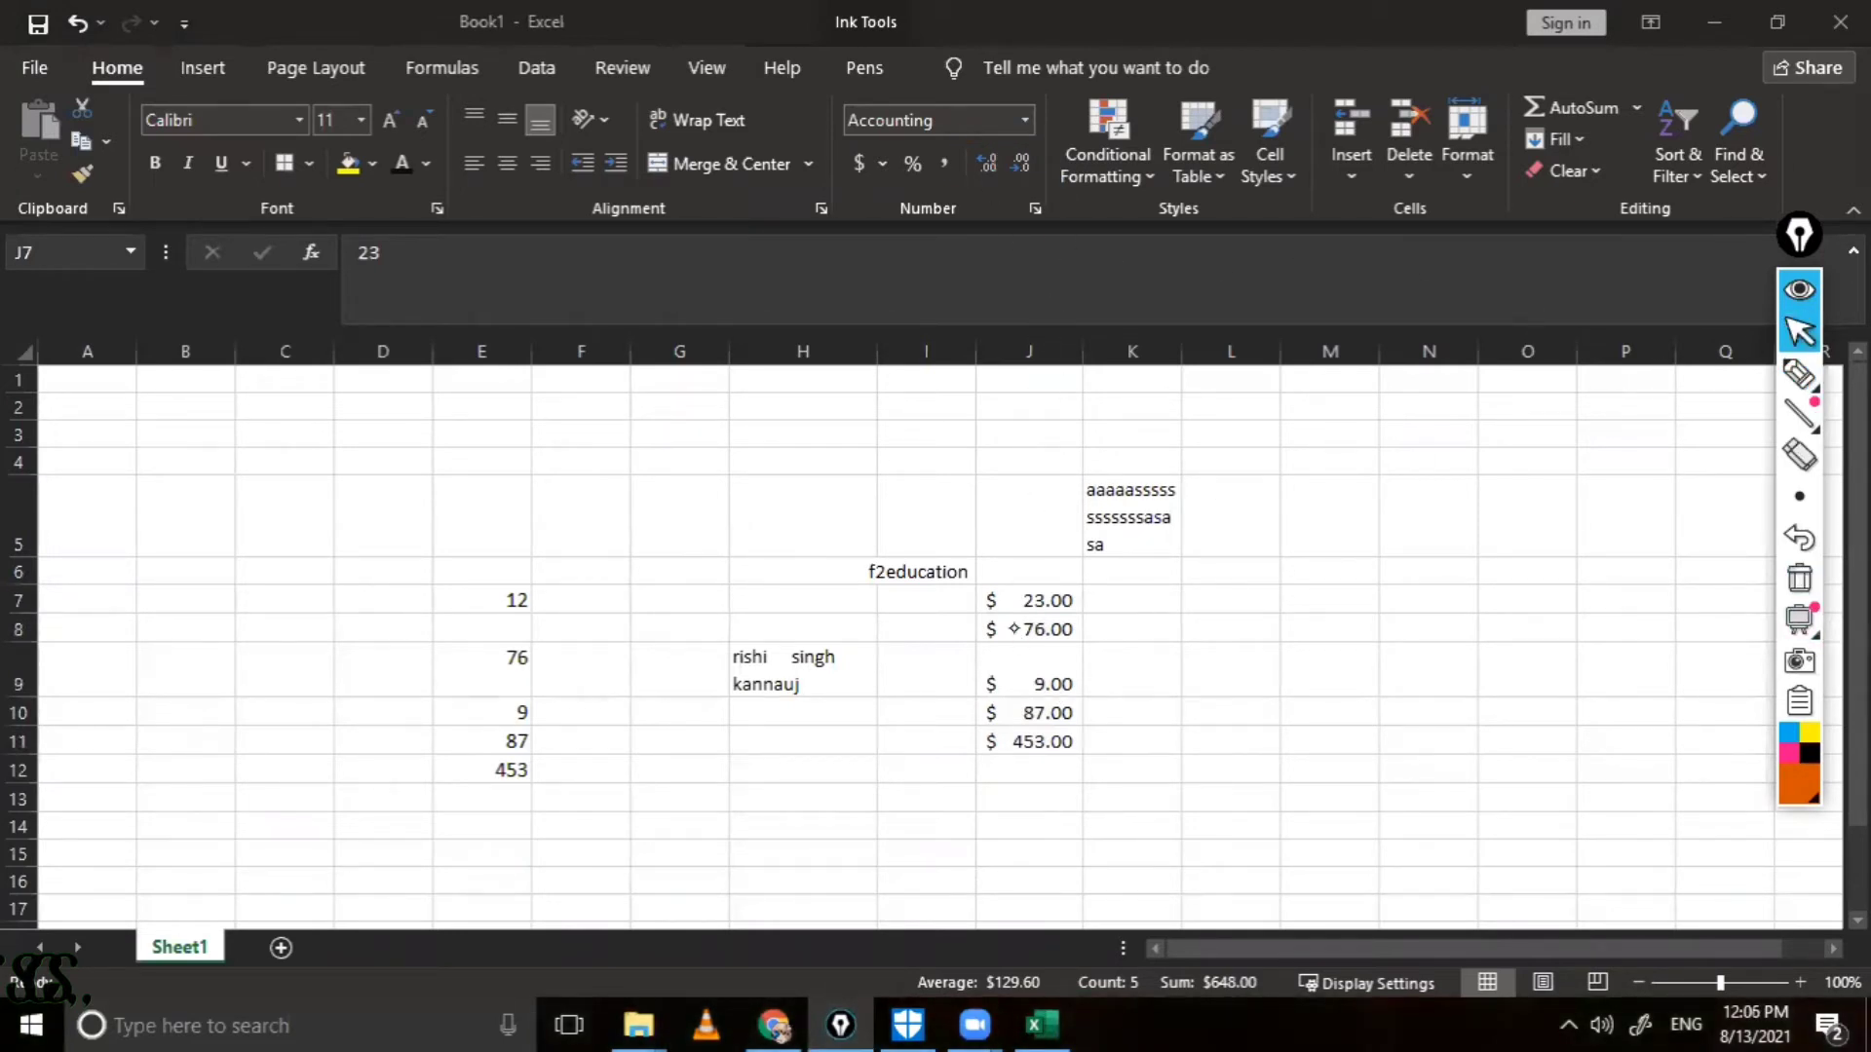
Step: Select J7:J11 and add many decimal places to the dollar amounts
left_click_drag(978, 596, 1024, 718)
left_click_drag(1022, 644, 1018, 597)
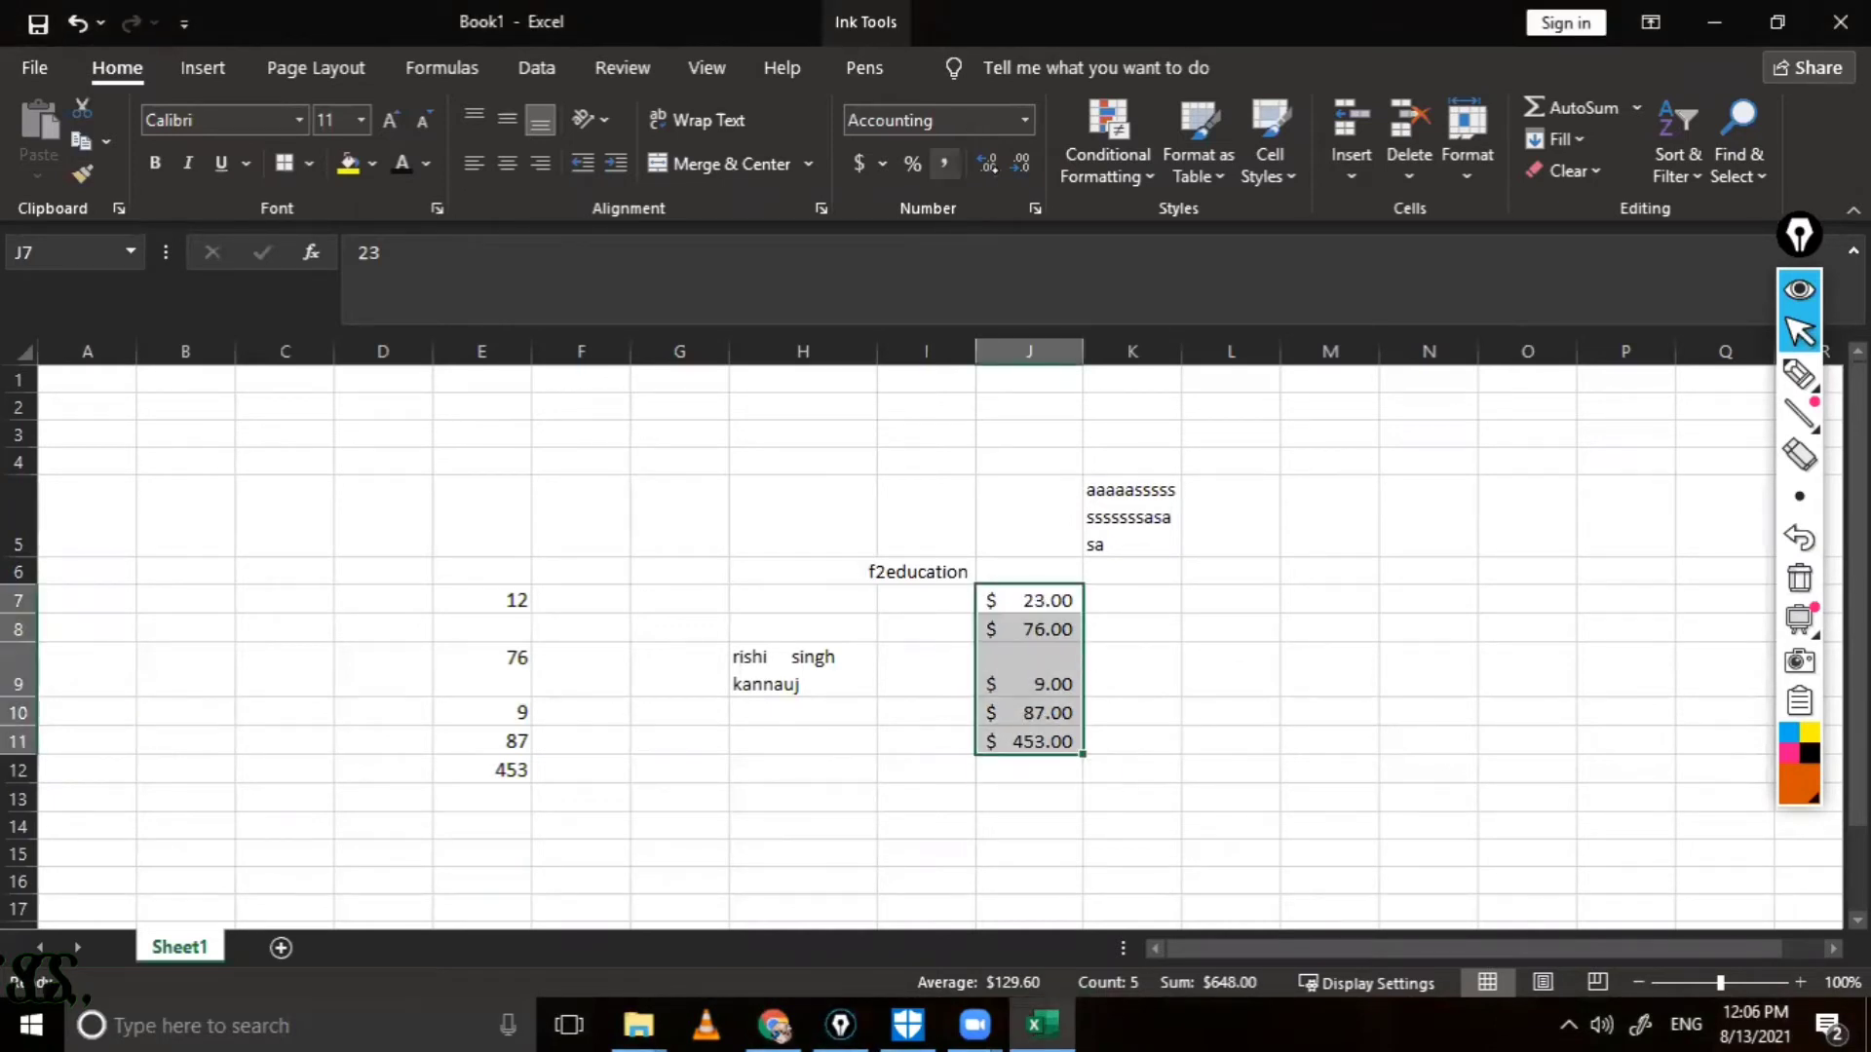
left_click(987, 163)
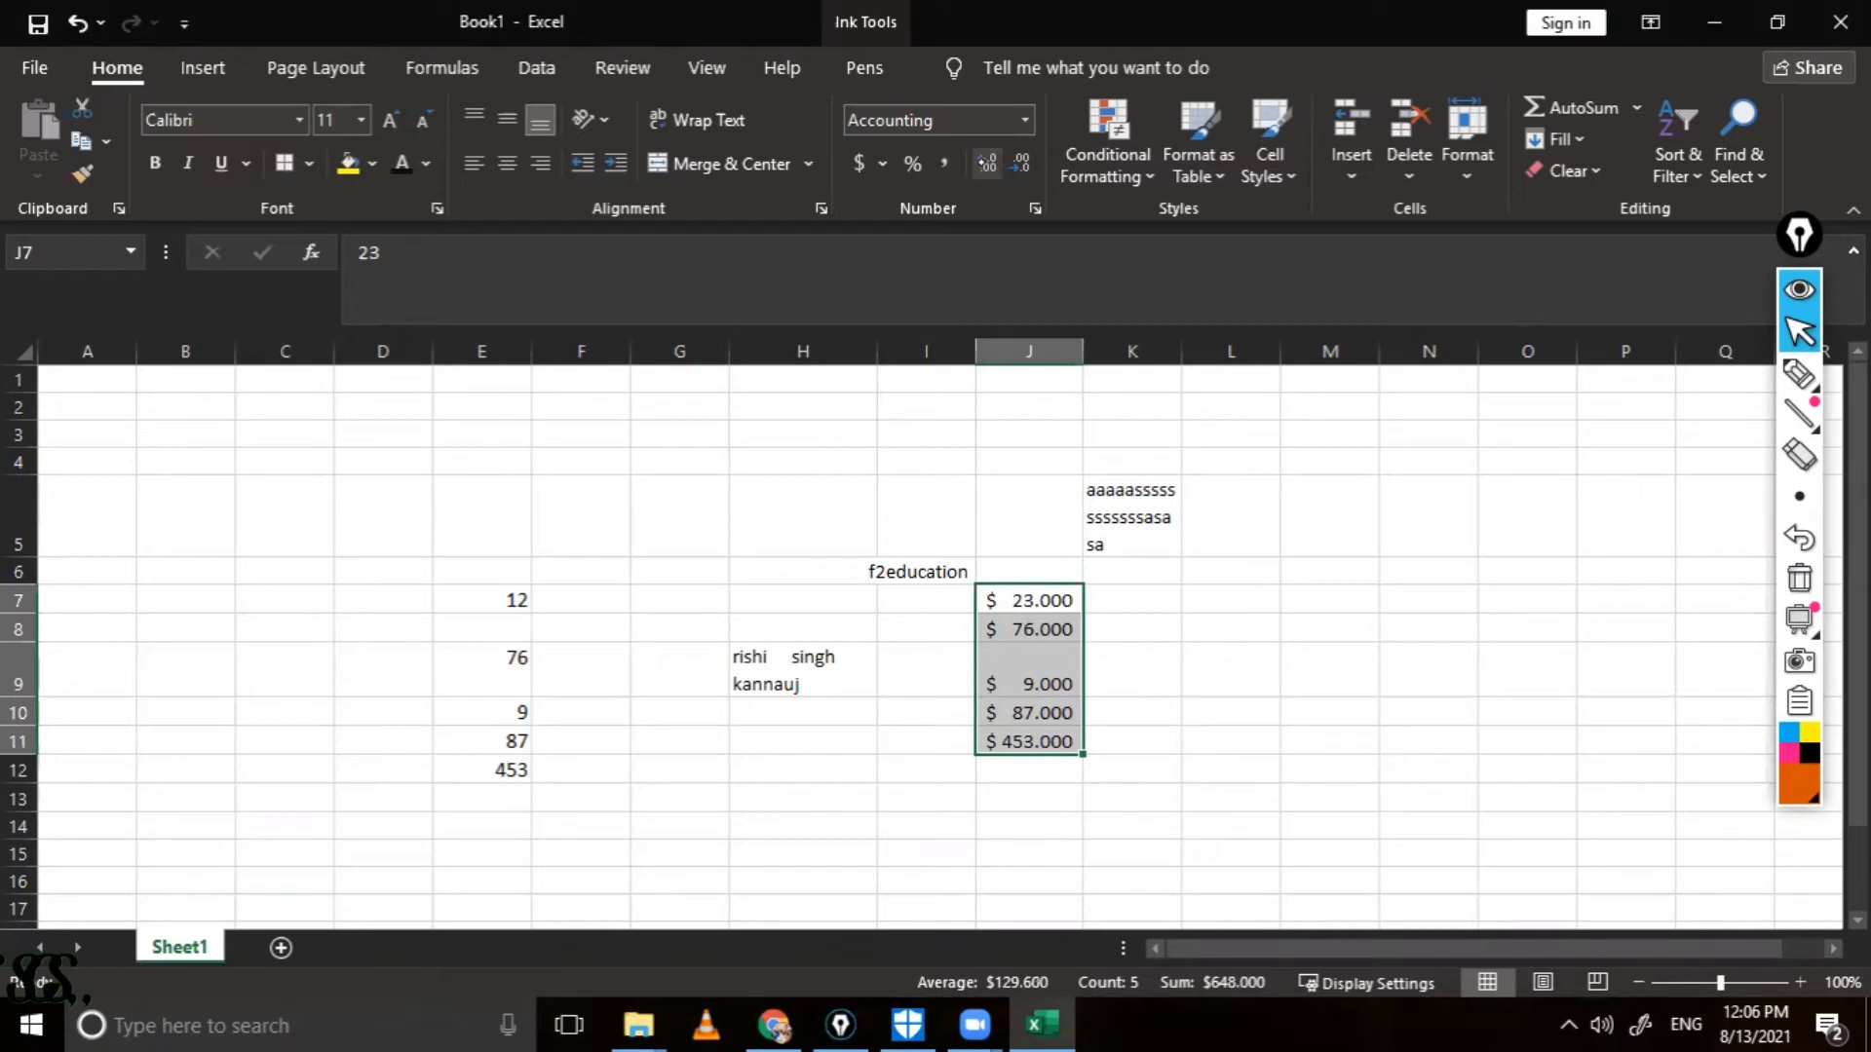
left_click(987, 163)
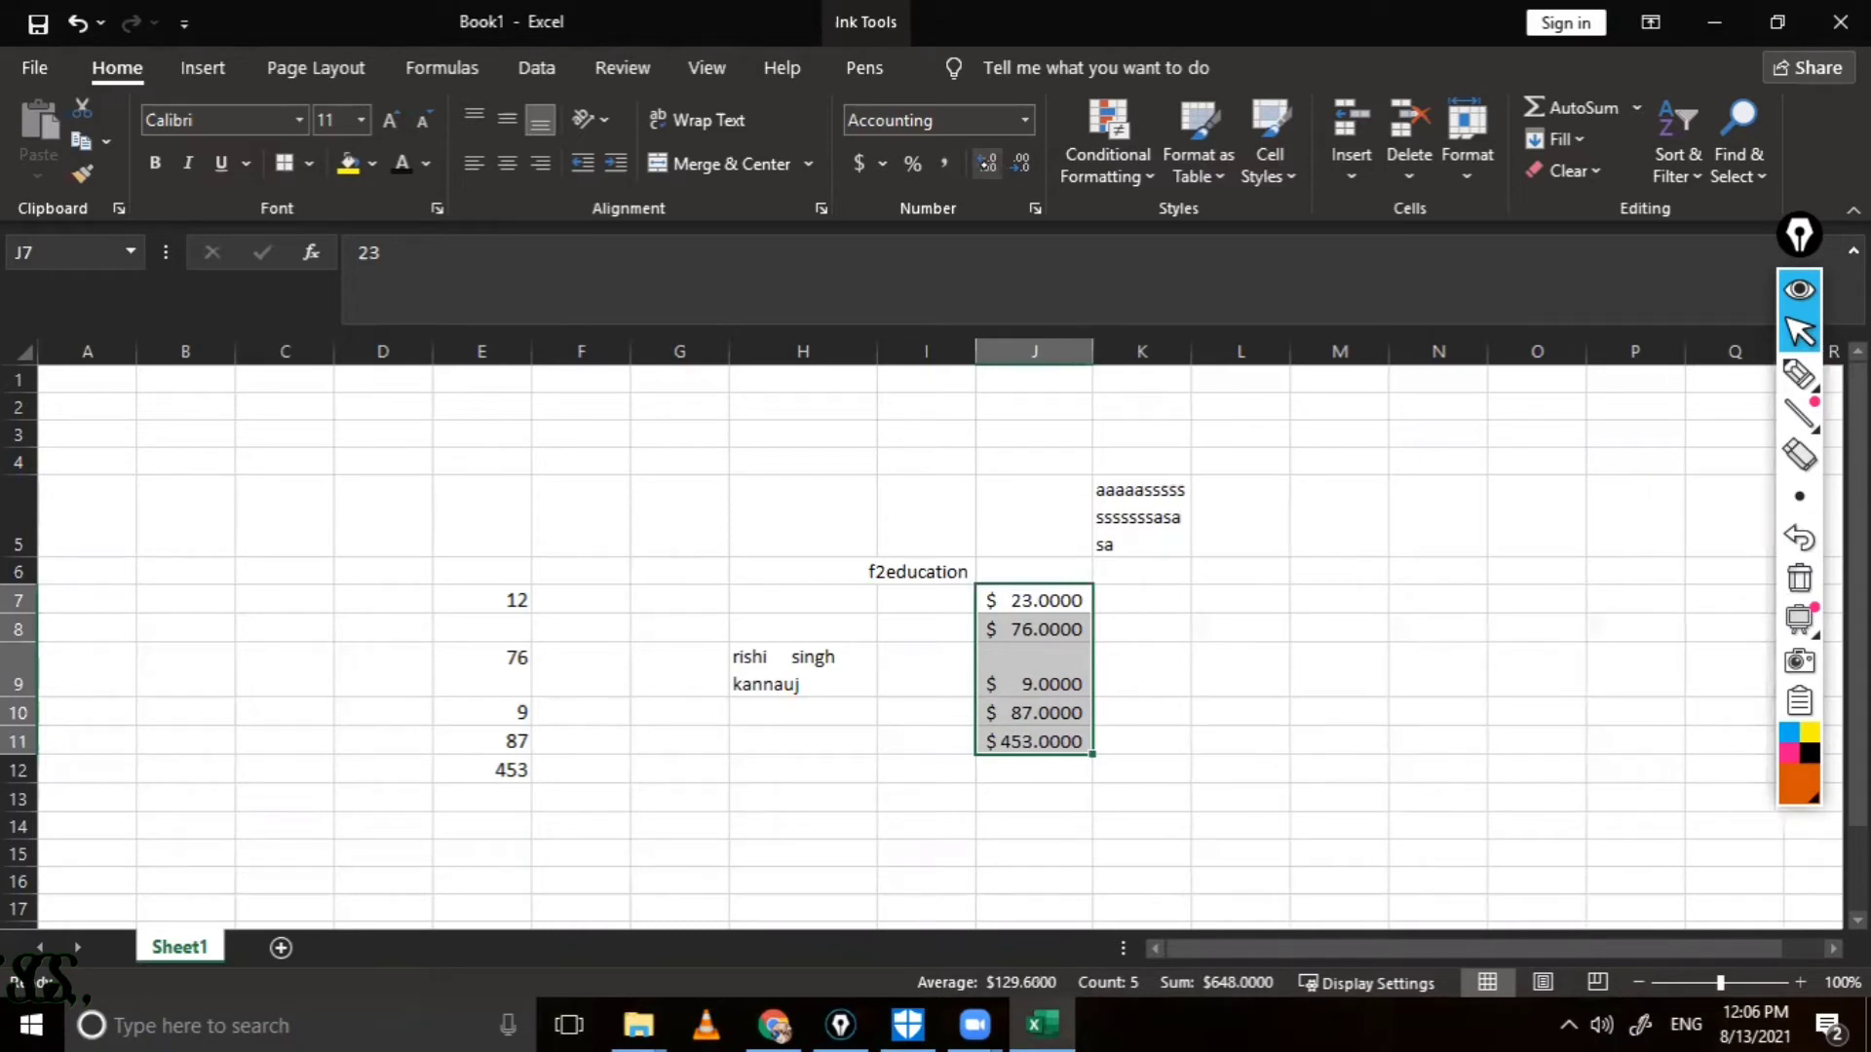
triple_click(987, 163)
triple_click(987, 163)
double_click(987, 163)
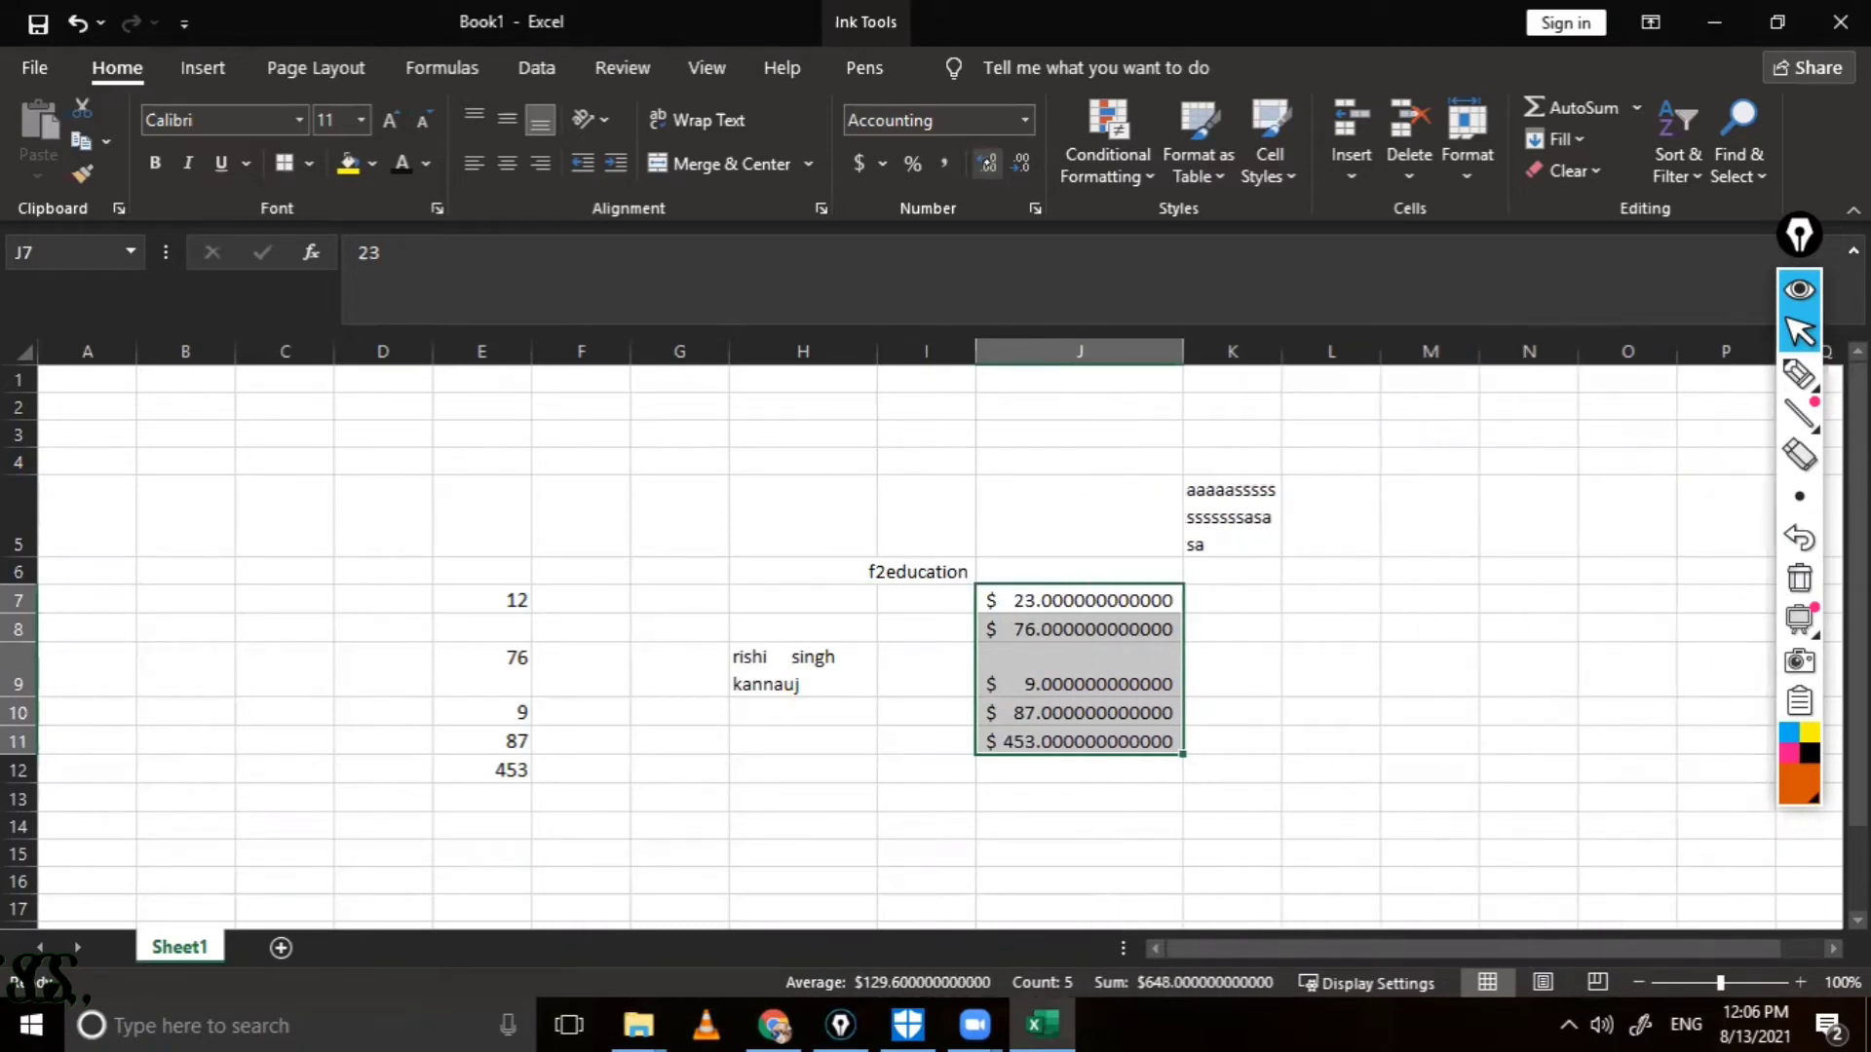
triple_click(987, 163)
triple_click(986, 162)
left_click(987, 162)
triple_click(987, 162)
triple_click(987, 162)
left_click(987, 163)
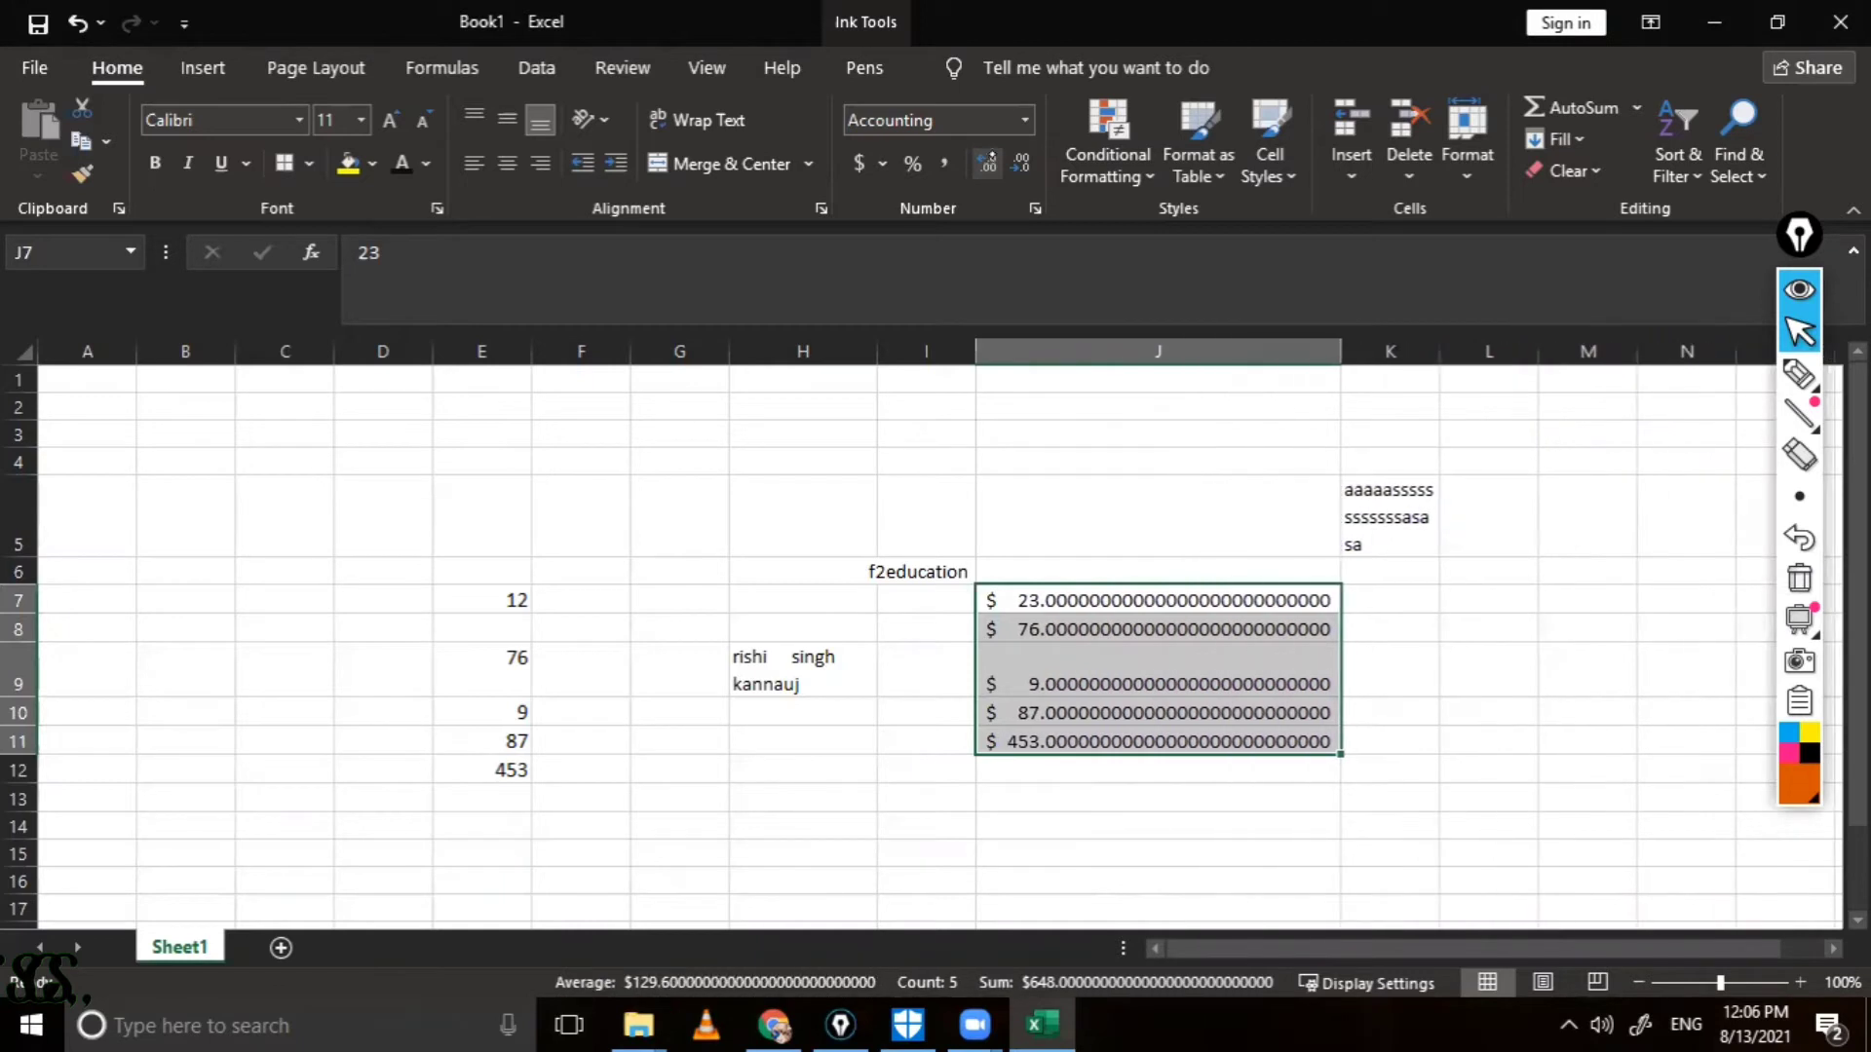
triple_click(987, 163)
double_click(987, 163)
triple_click(987, 163)
double_click(987, 162)
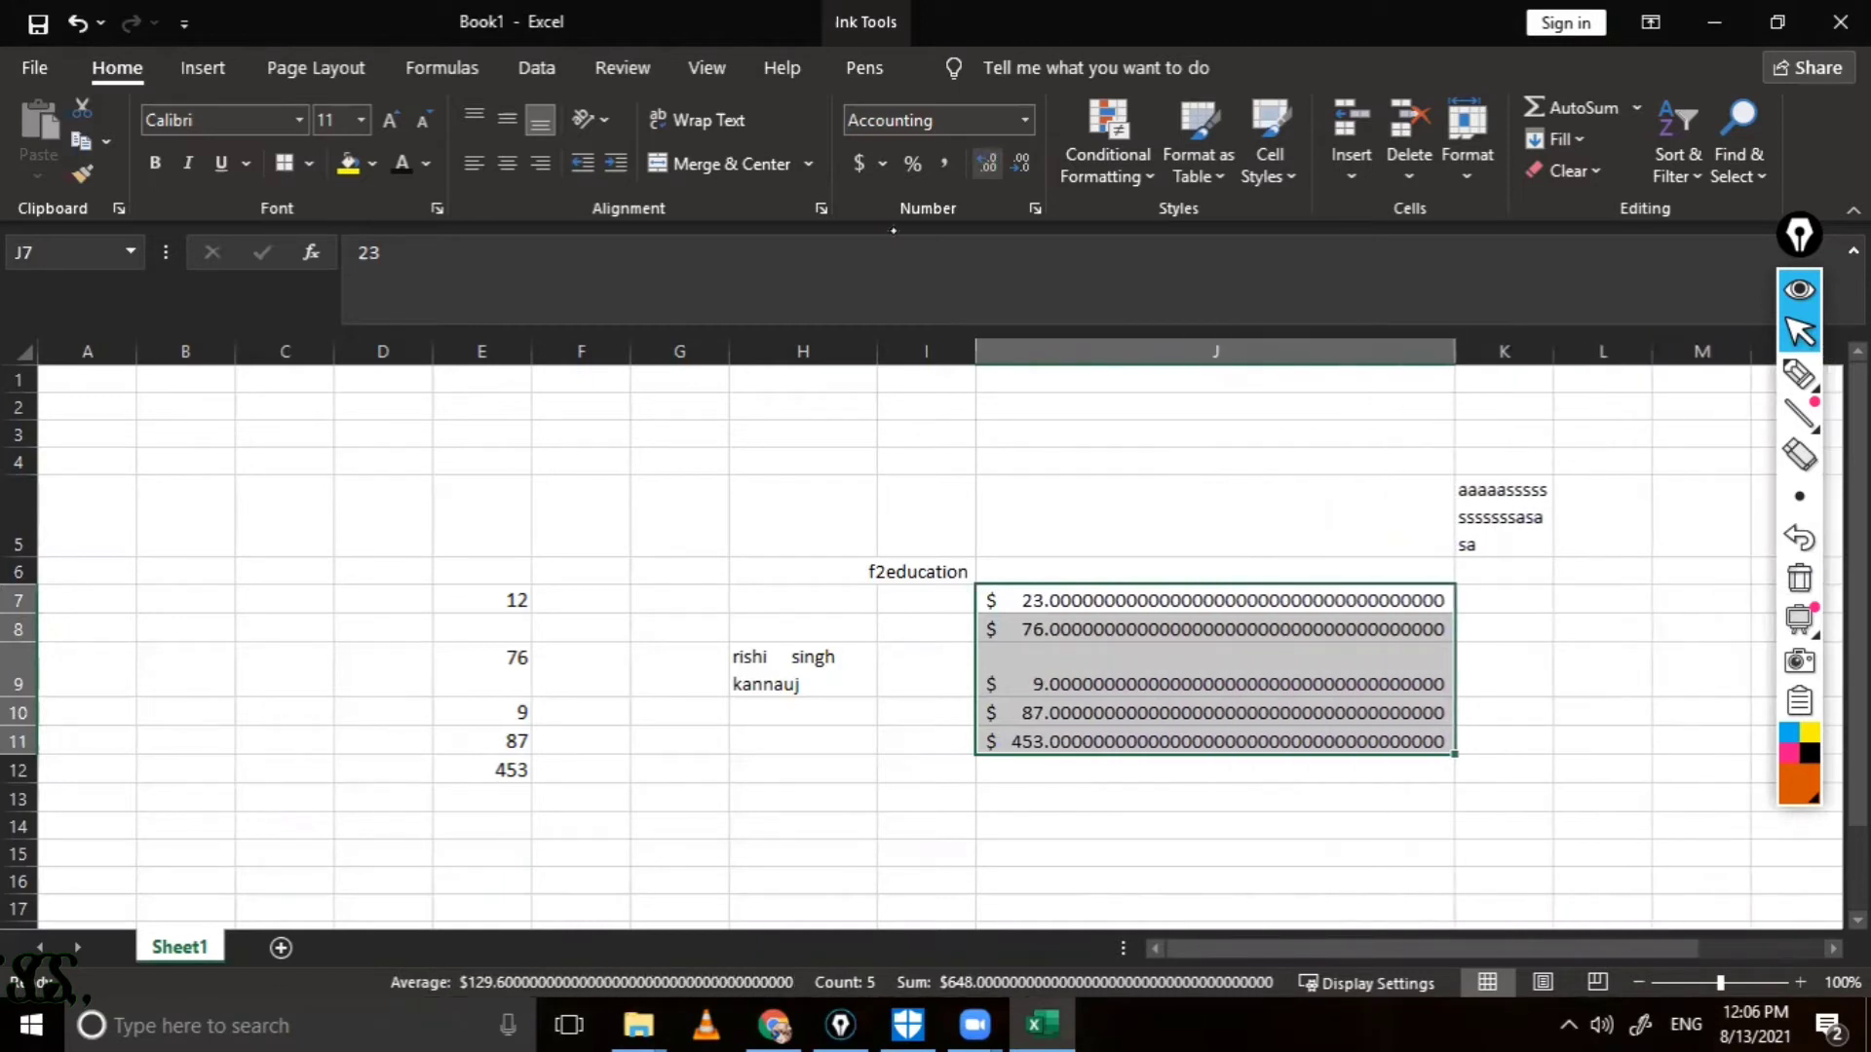
left_click(987, 162)
Step: Remove decimal places until the amounts show one decimal, e.g. $ 23.0
triple_click(1020, 163)
triple_click(1020, 163)
double_click(1021, 162)
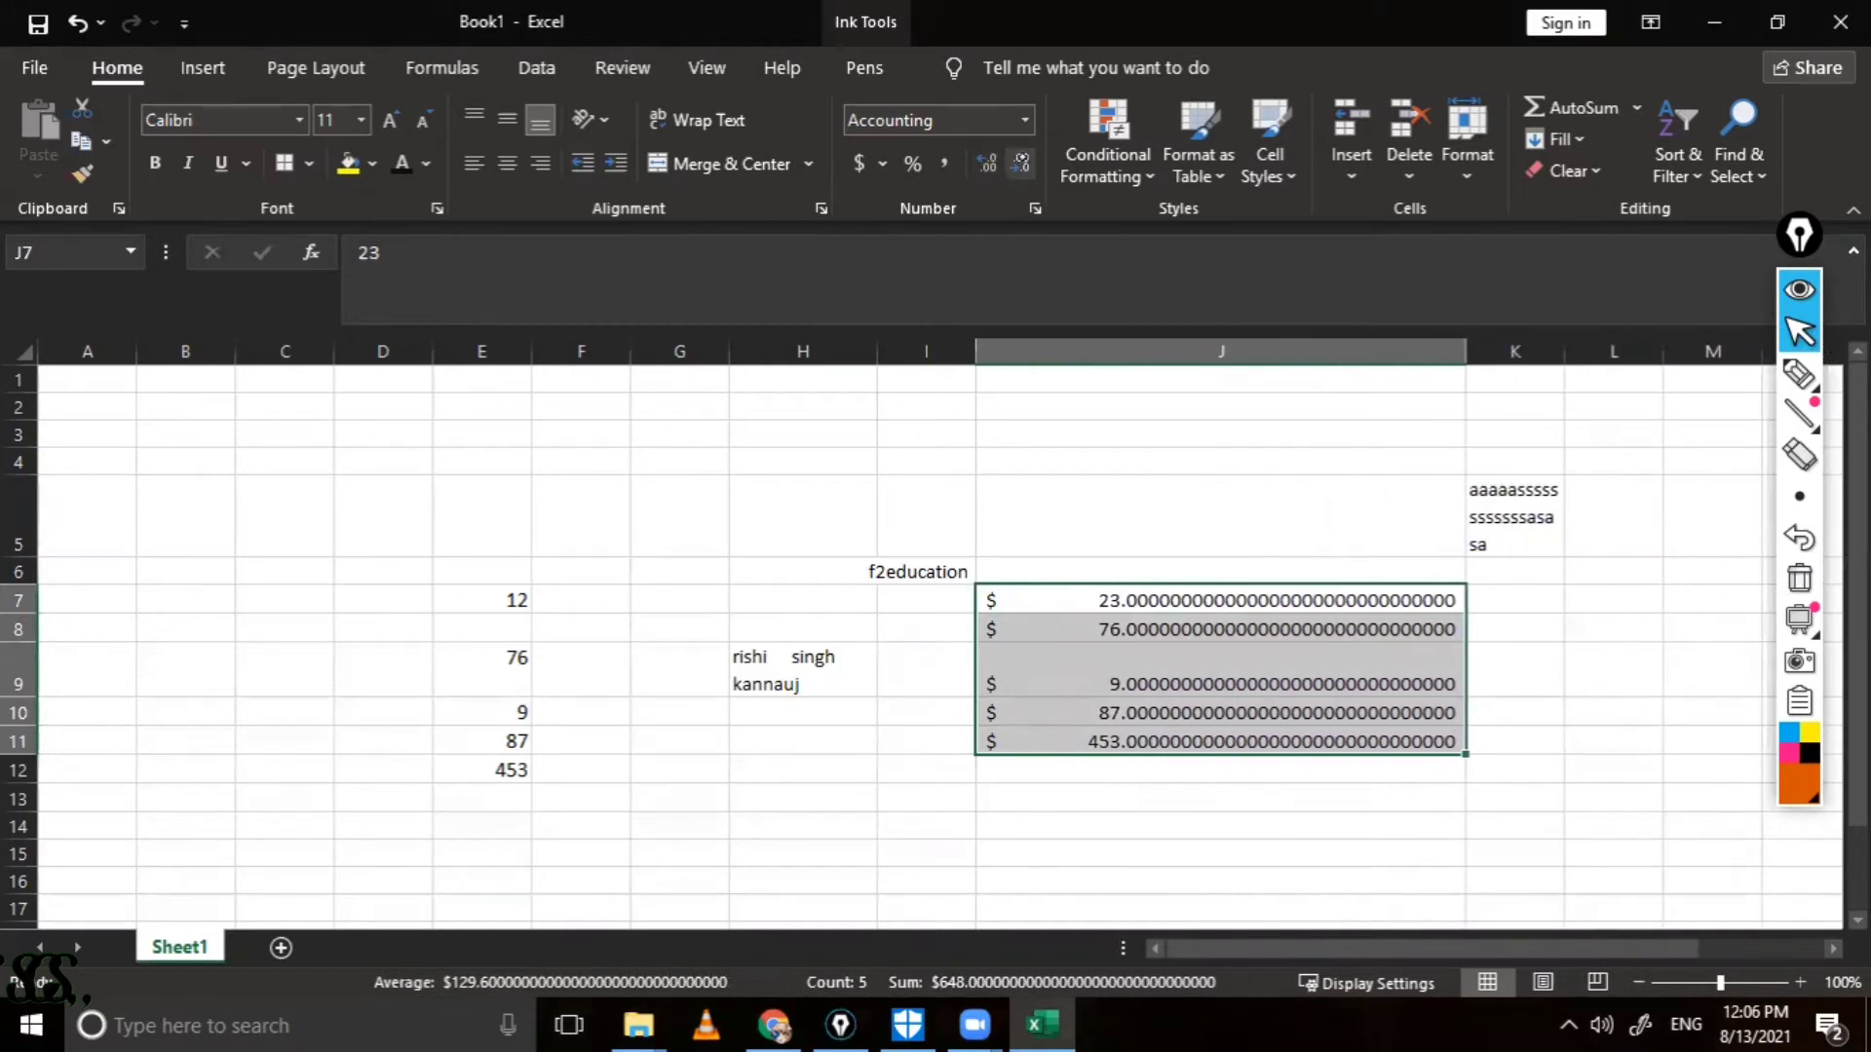
double_click(1020, 163)
double_click(1020, 162)
triple_click(1020, 162)
double_click(1020, 163)
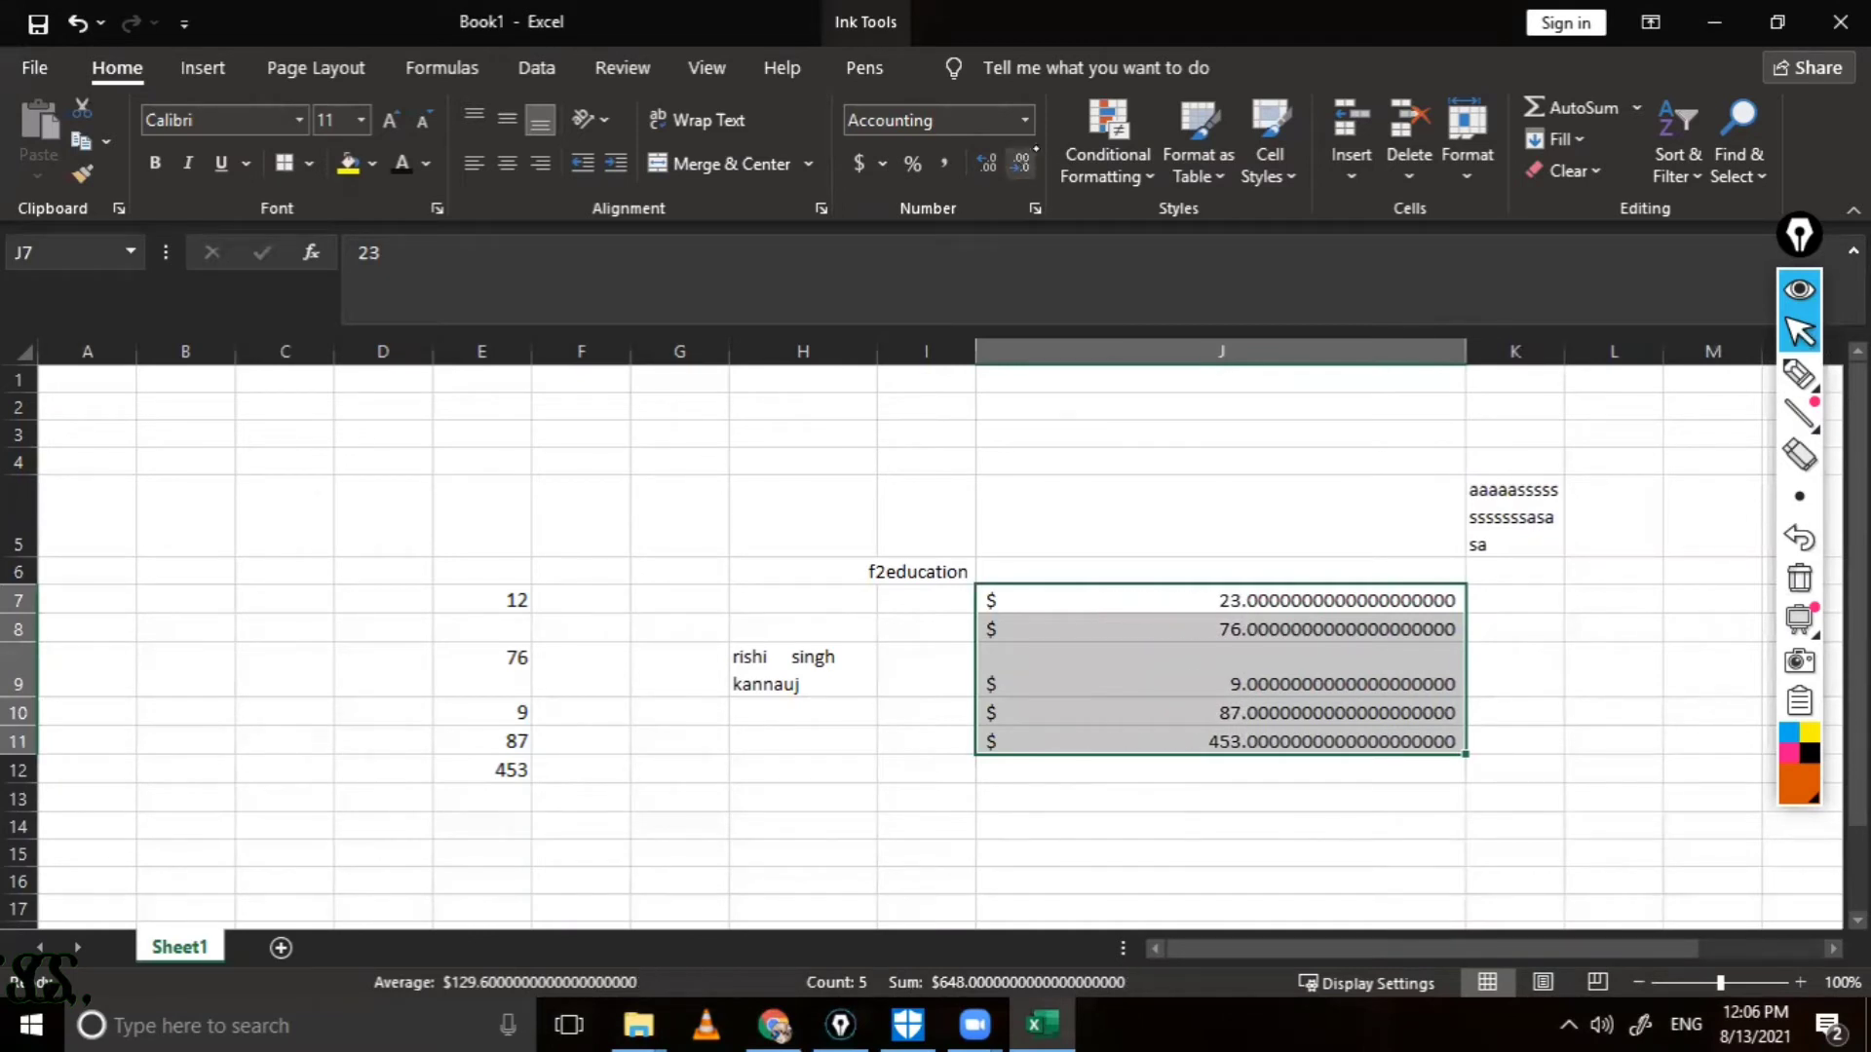
triple_click(1020, 163)
triple_click(1020, 163)
triple_click(1020, 163)
triple_click(1020, 163)
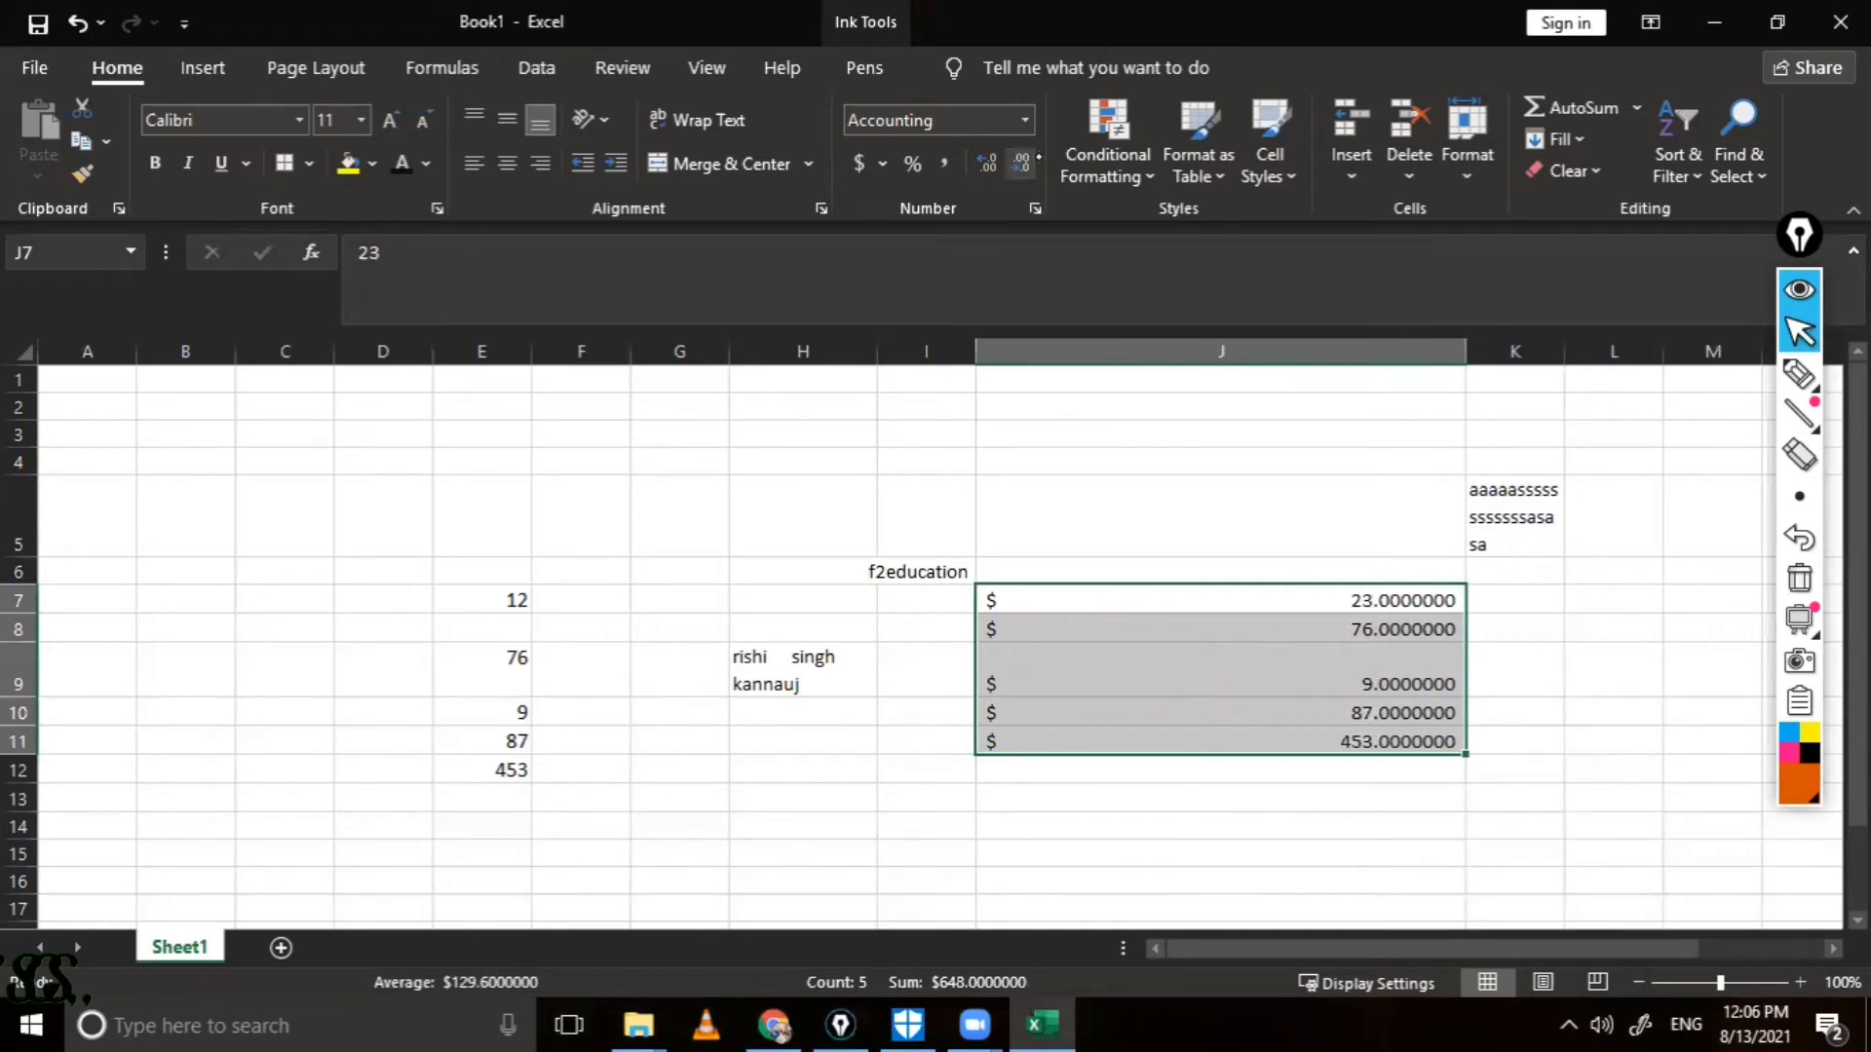
triple_click(1020, 163)
double_click(1020, 163)
left_click(1020, 162)
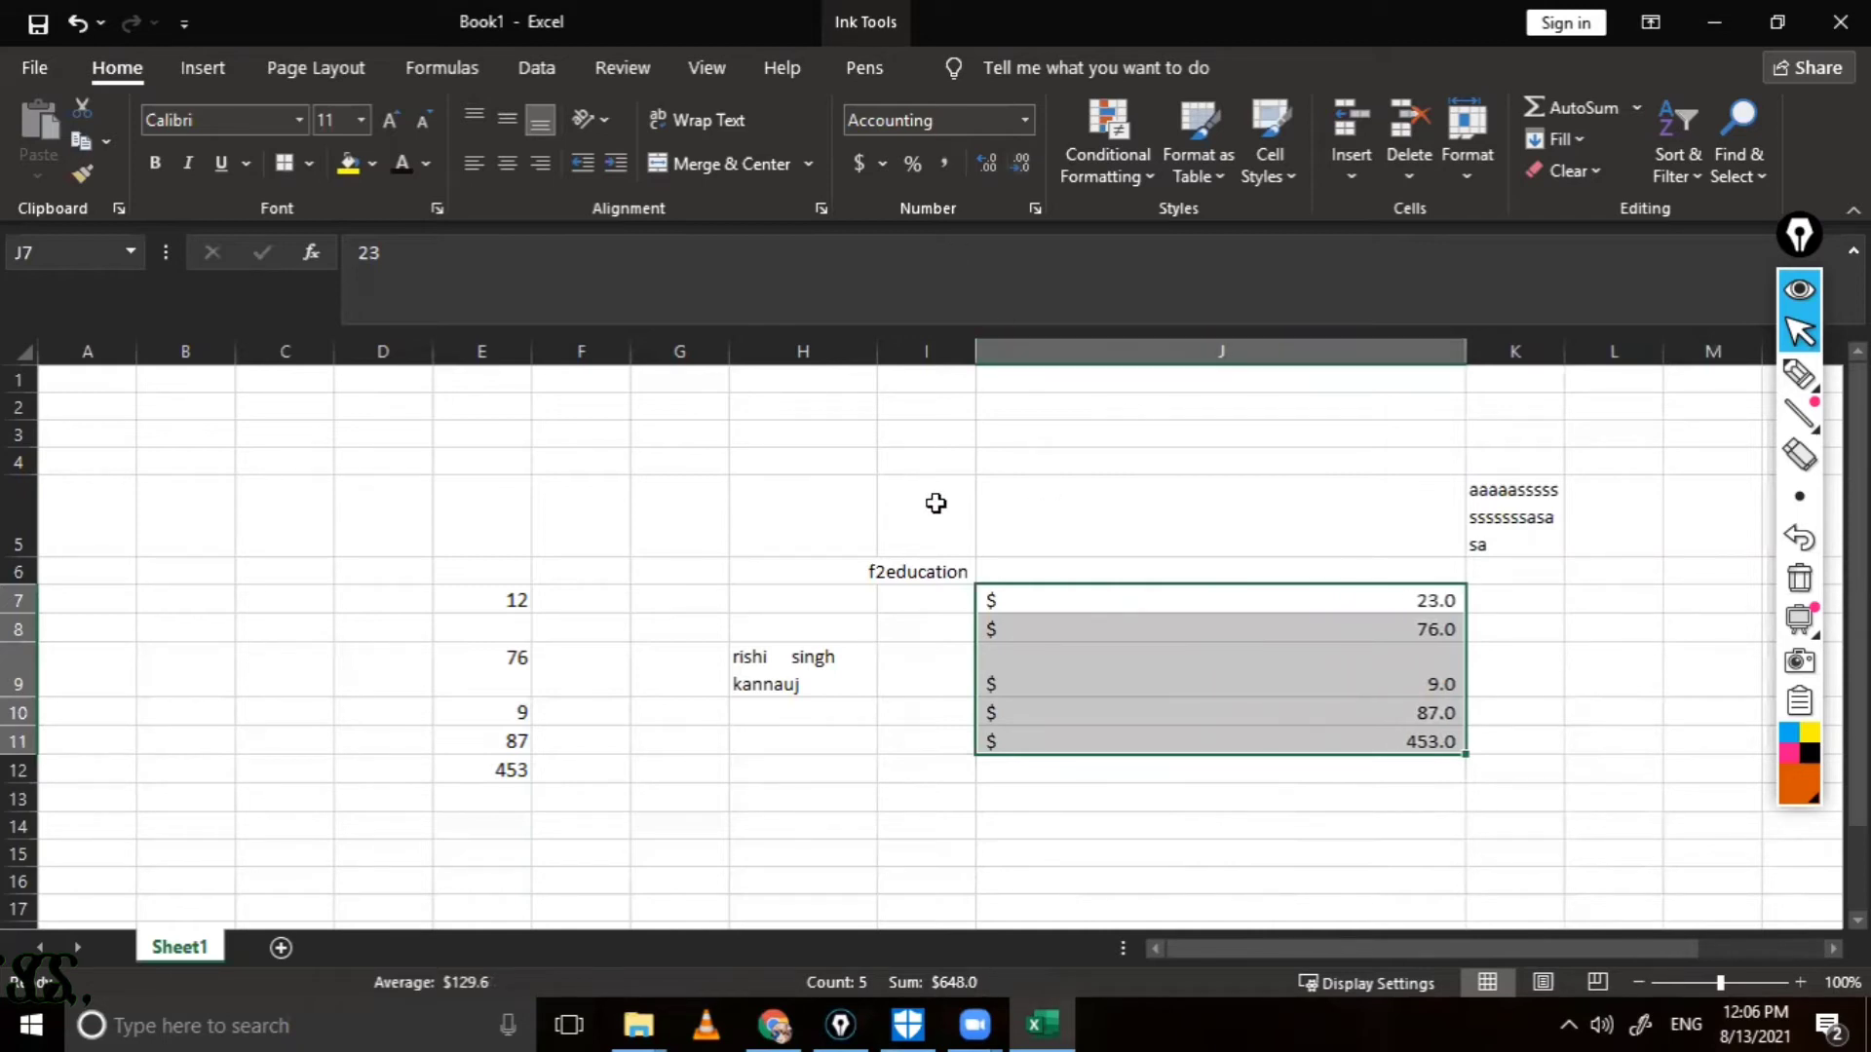
Step: Select cell J9 holding $ 9.0 and dismiss the touch keyboard
left_click(888, 524)
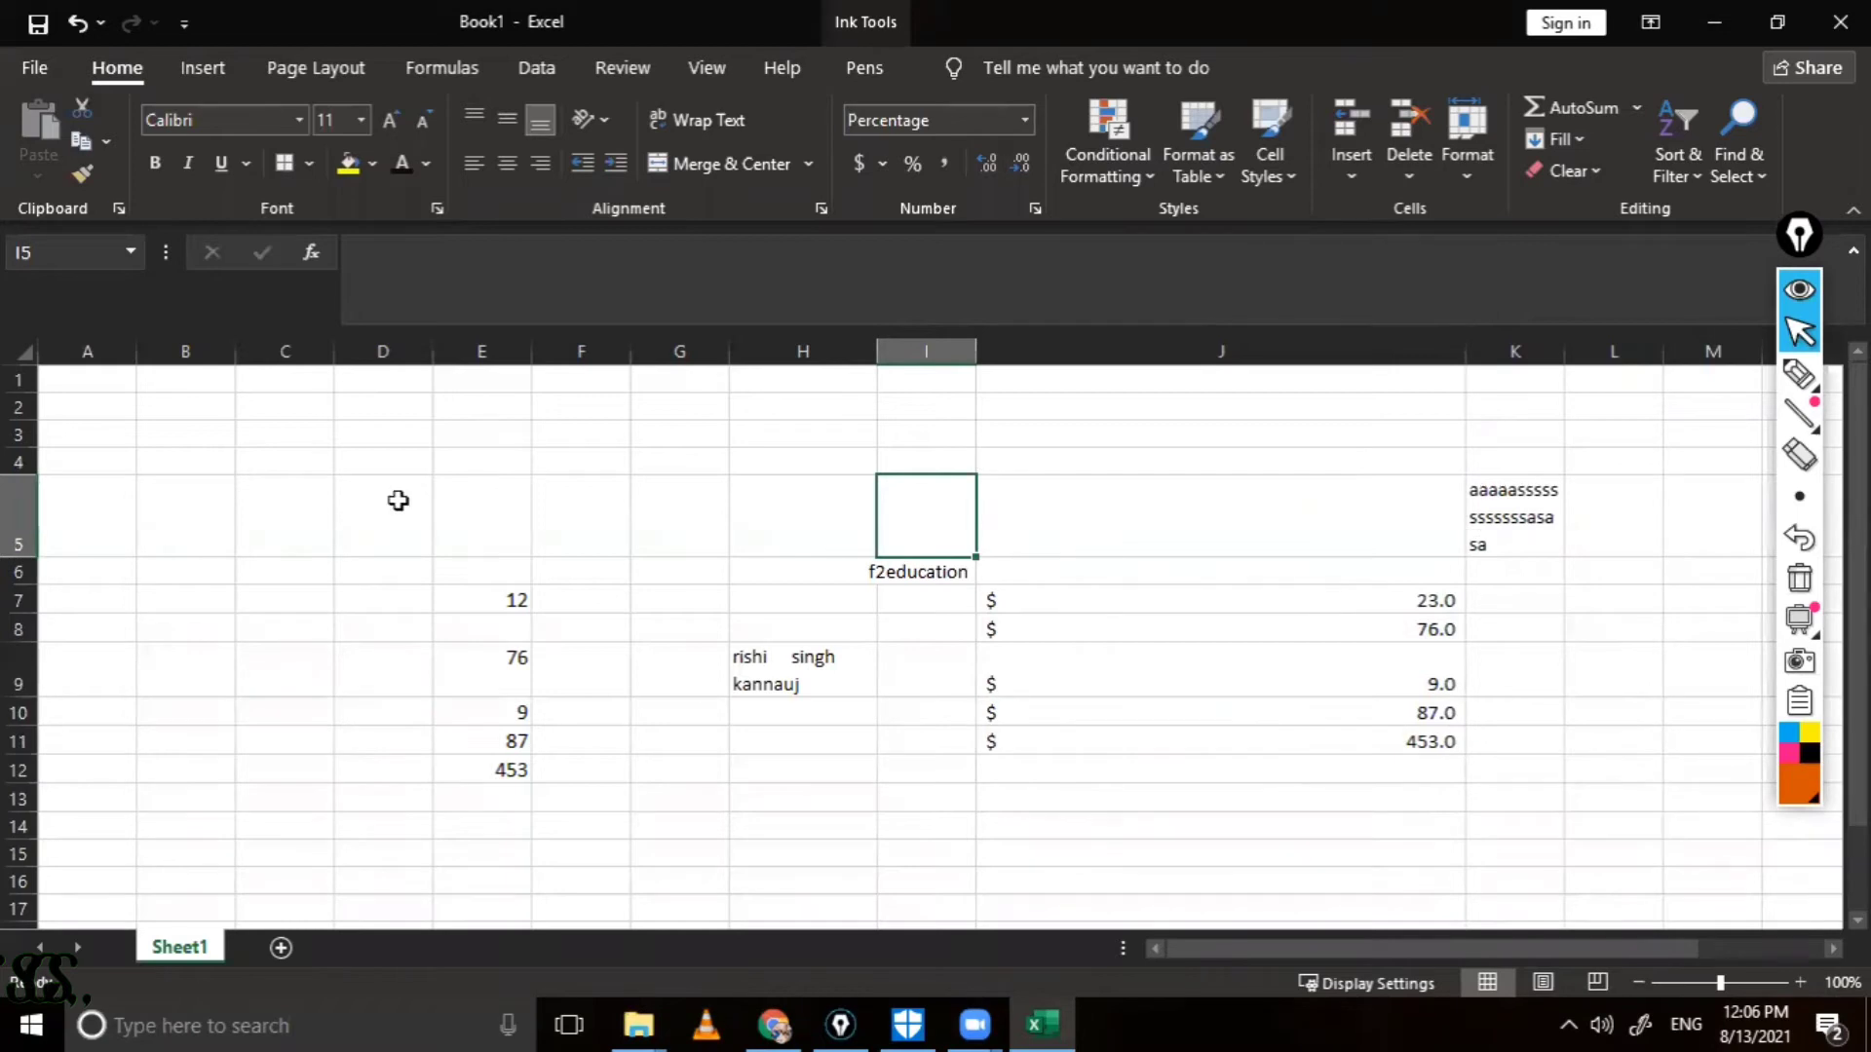
left_click_drag(375, 487, 1668, 860)
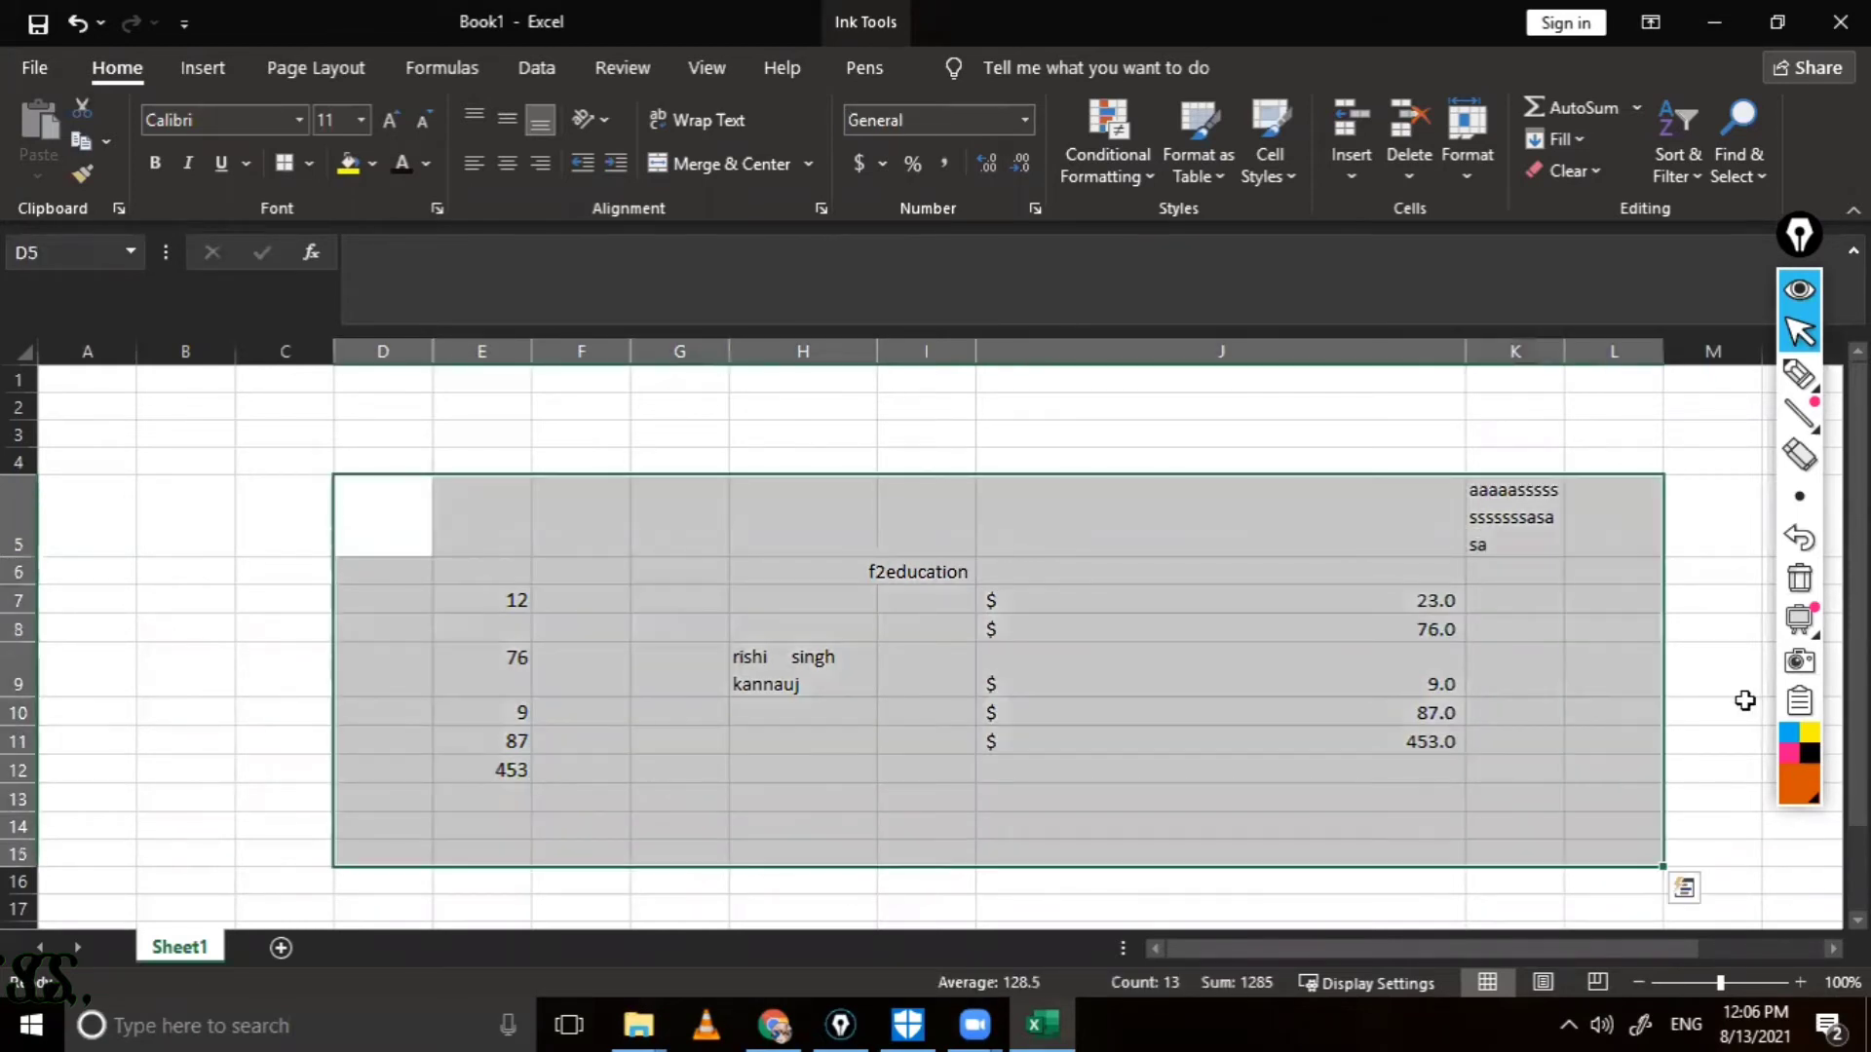
left_click(1800, 578)
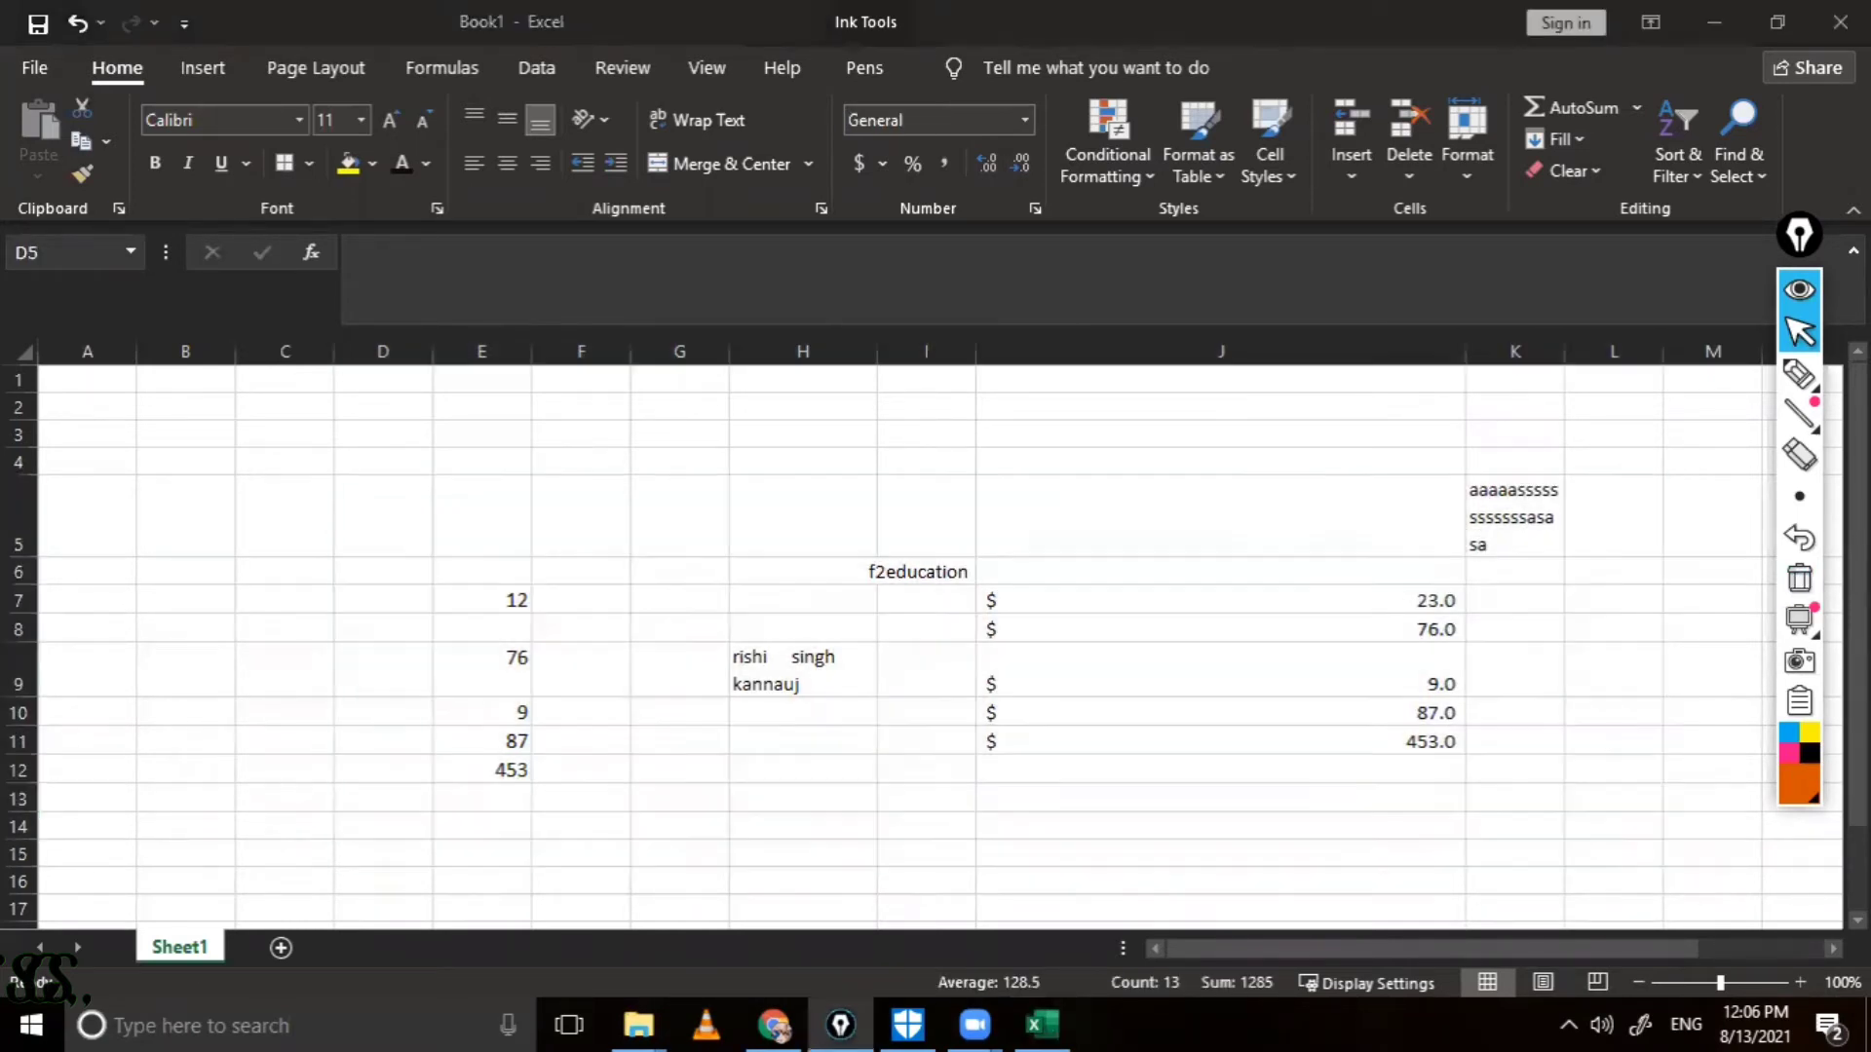
left_click_drag(413, 455, 1544, 874)
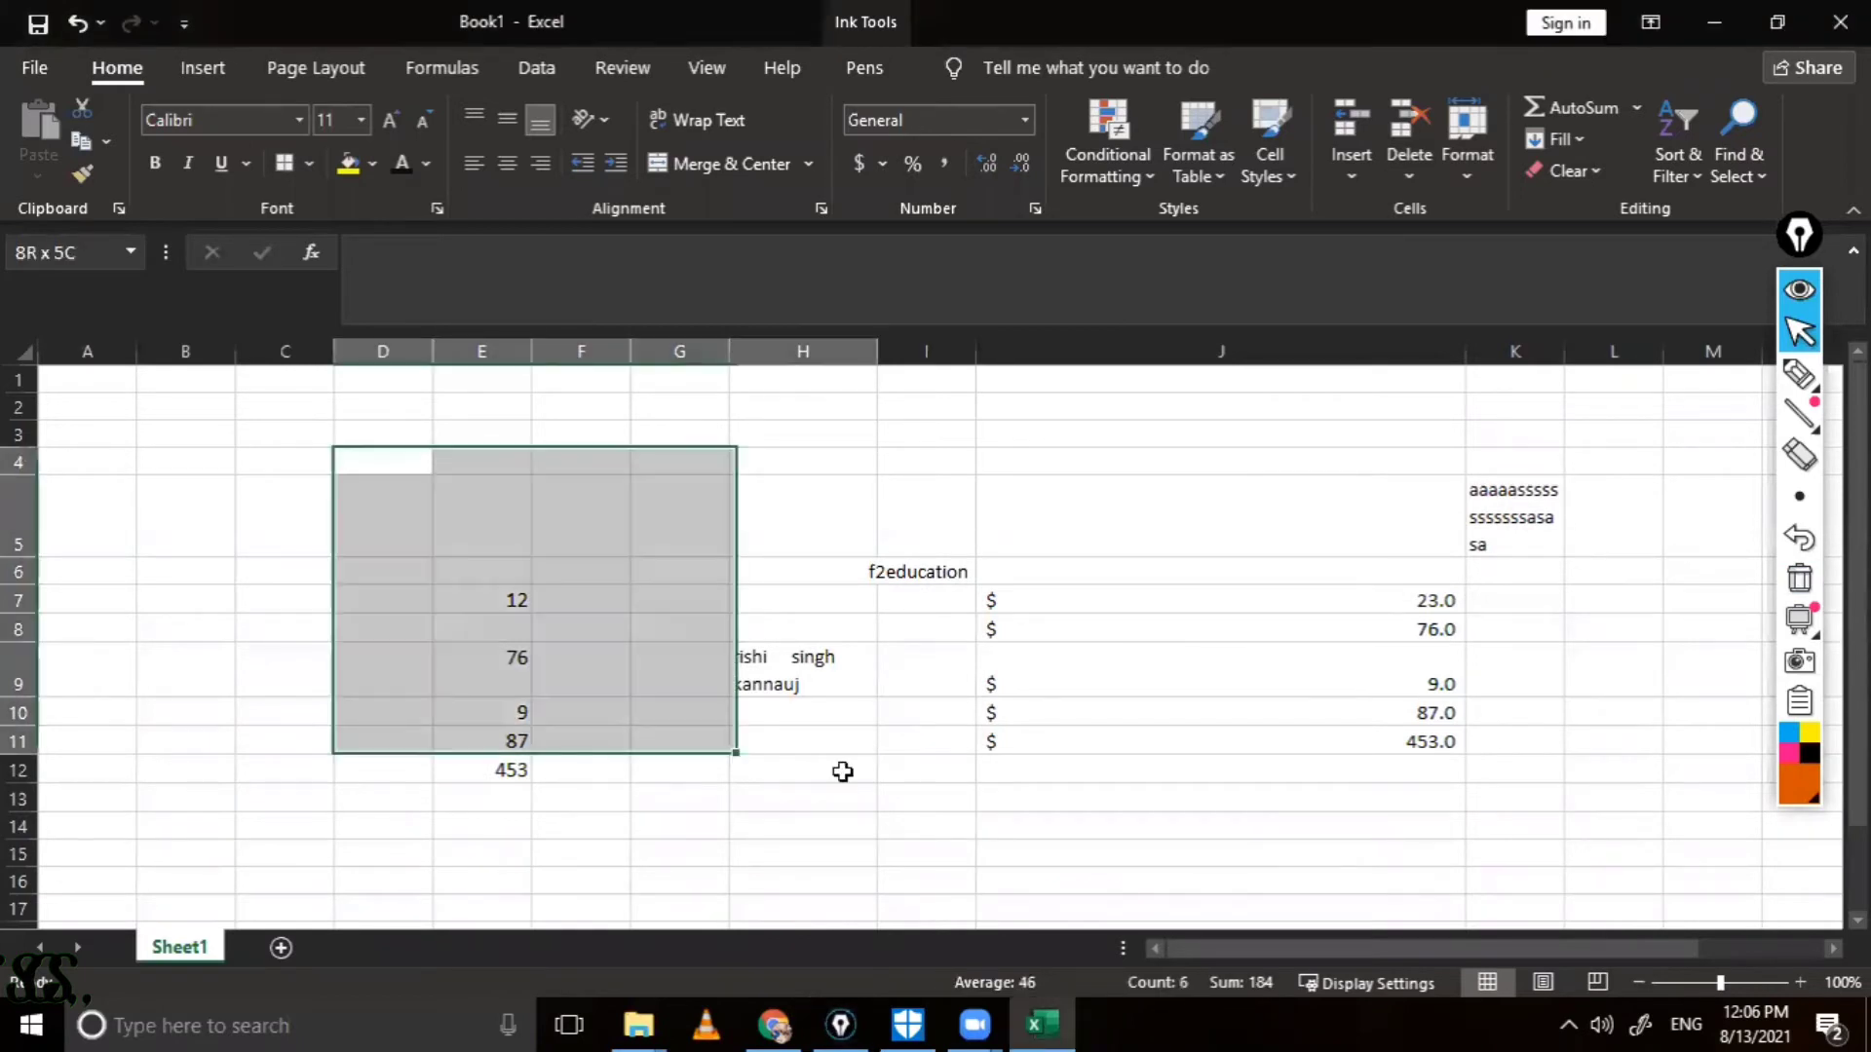
left_click(1120, 672)
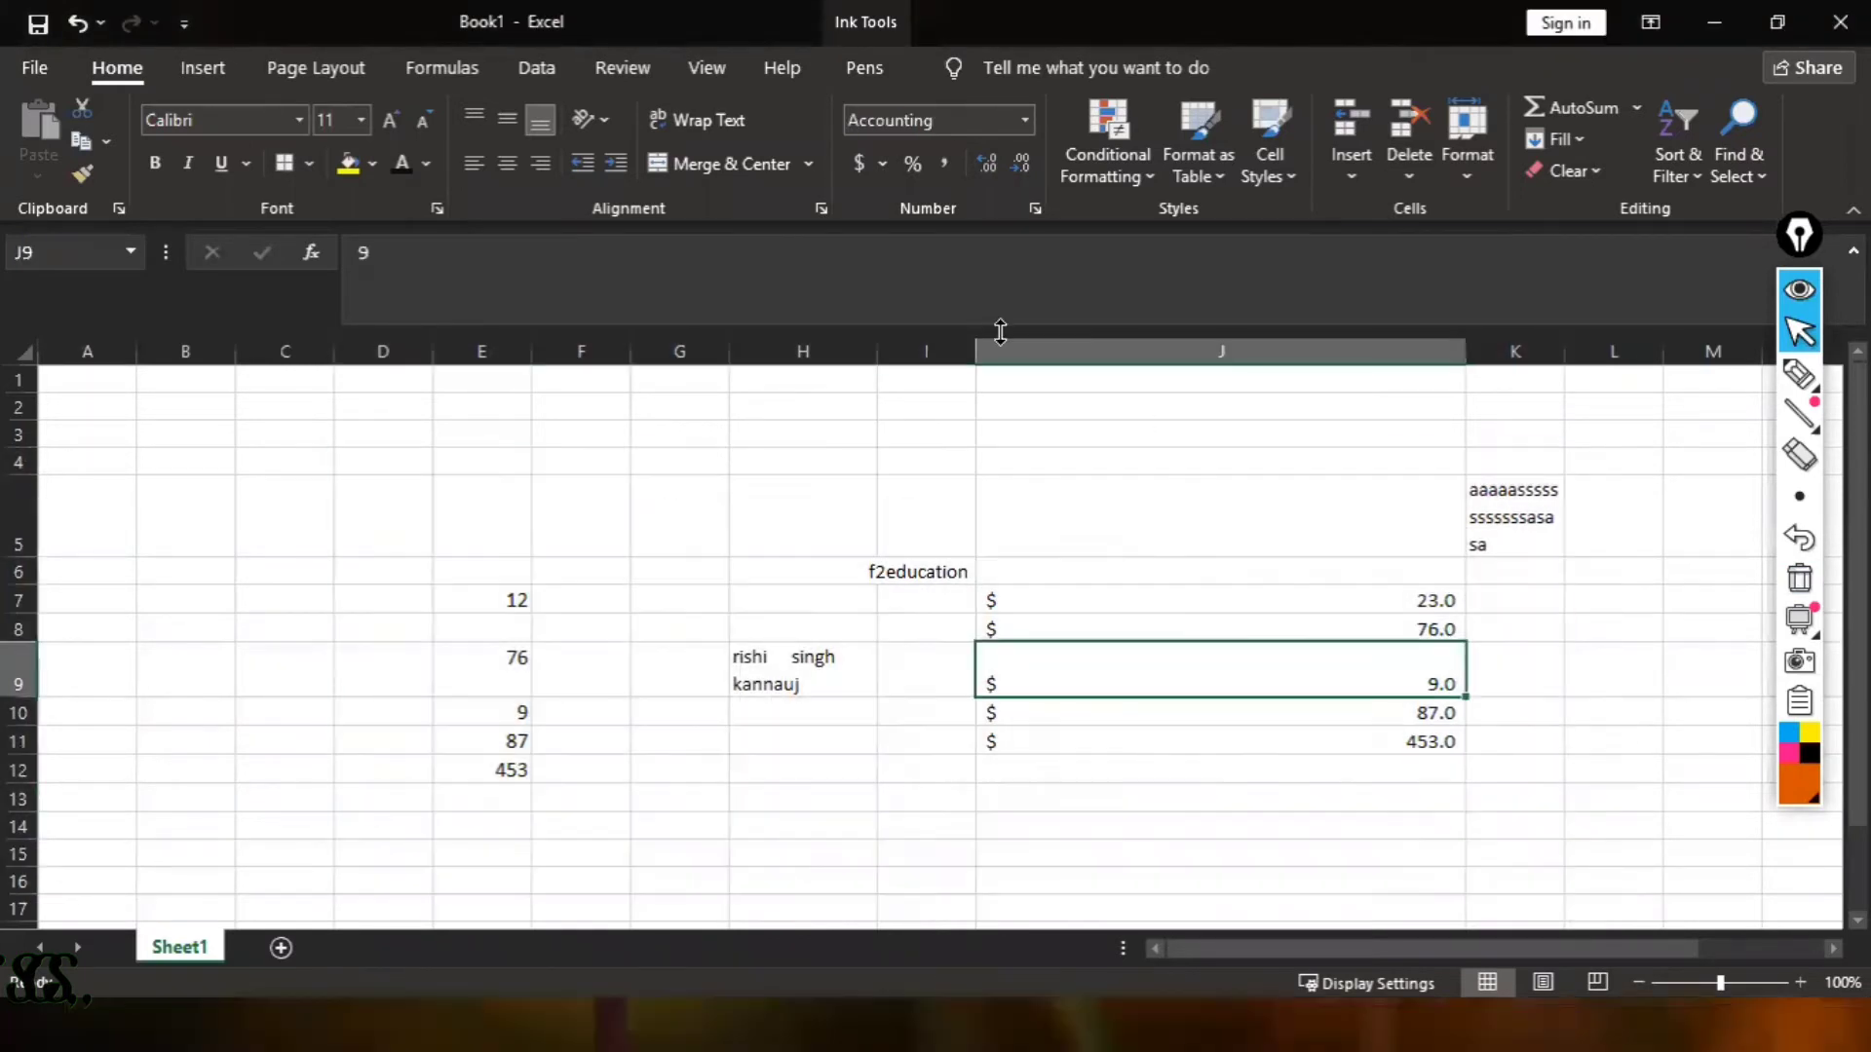
left_click(1823, 843)
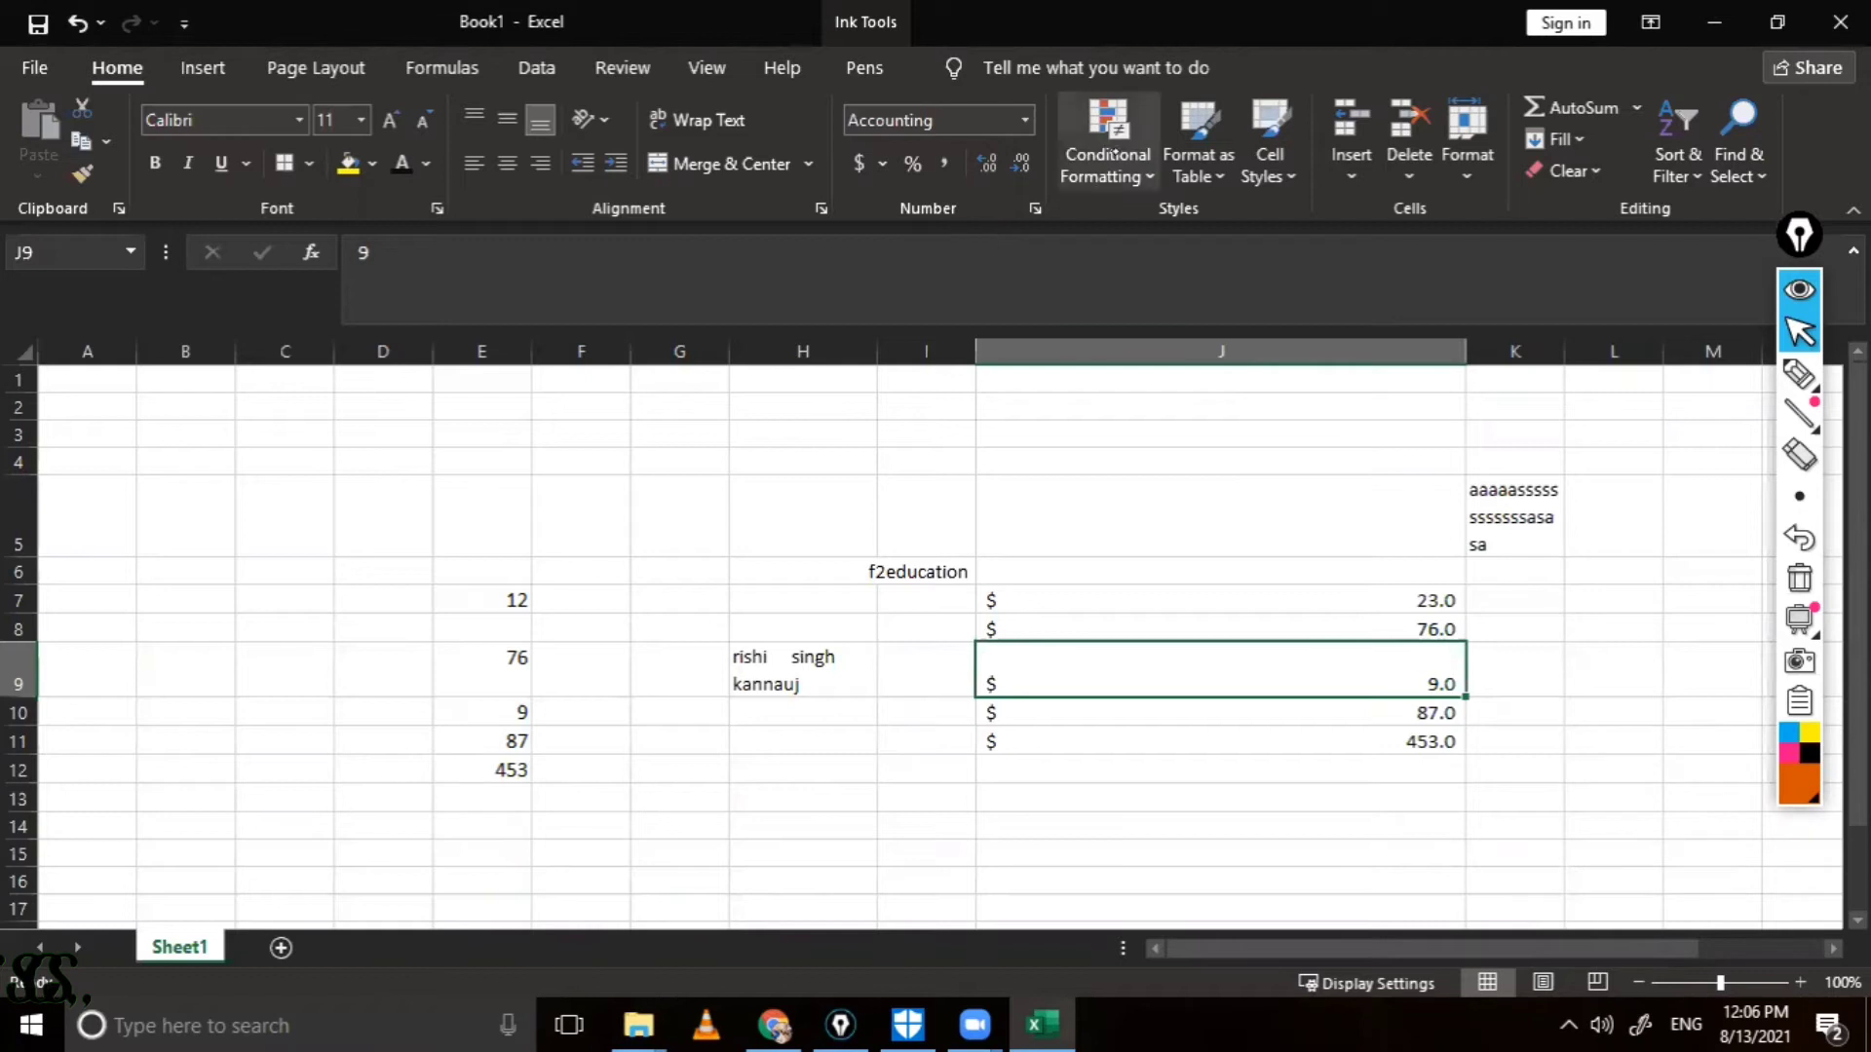
Step: Add a Greater Than 1 highlight rule with Light Red Fill and Dark Red Text
left_click(1109, 153)
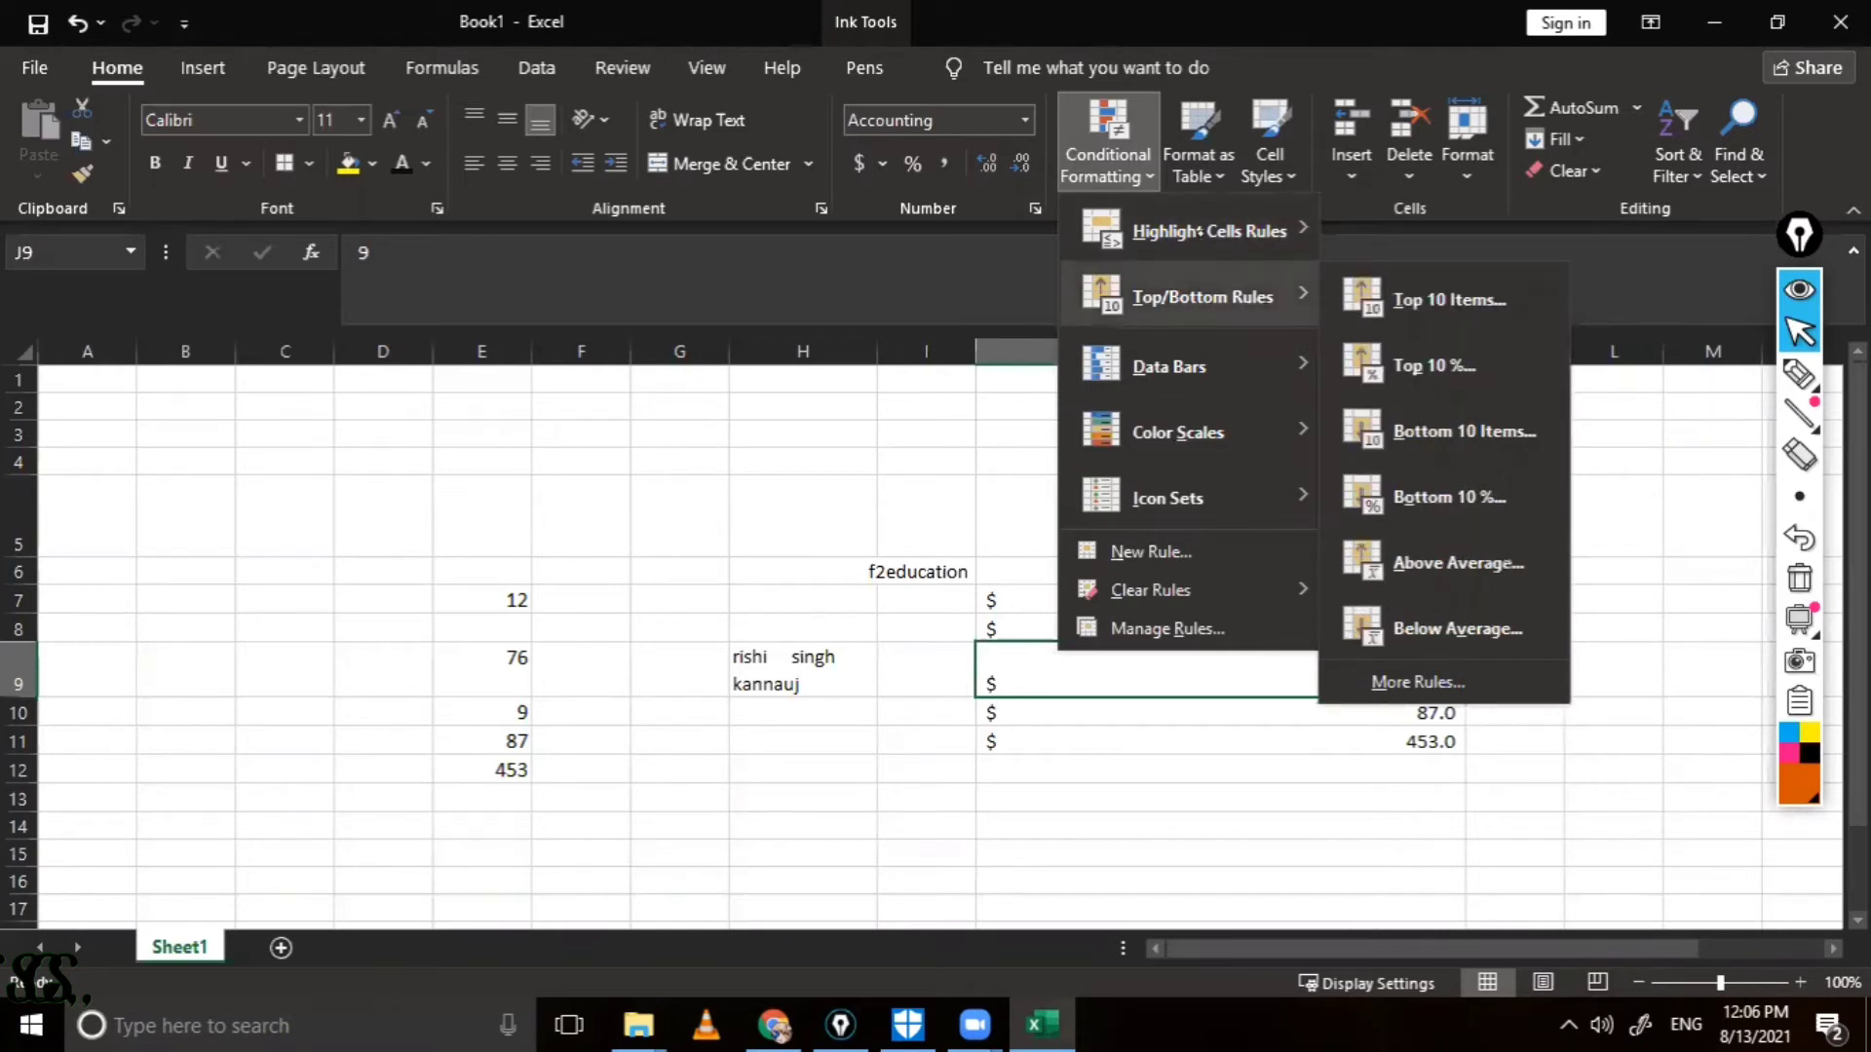
mouse_move(1207, 231)
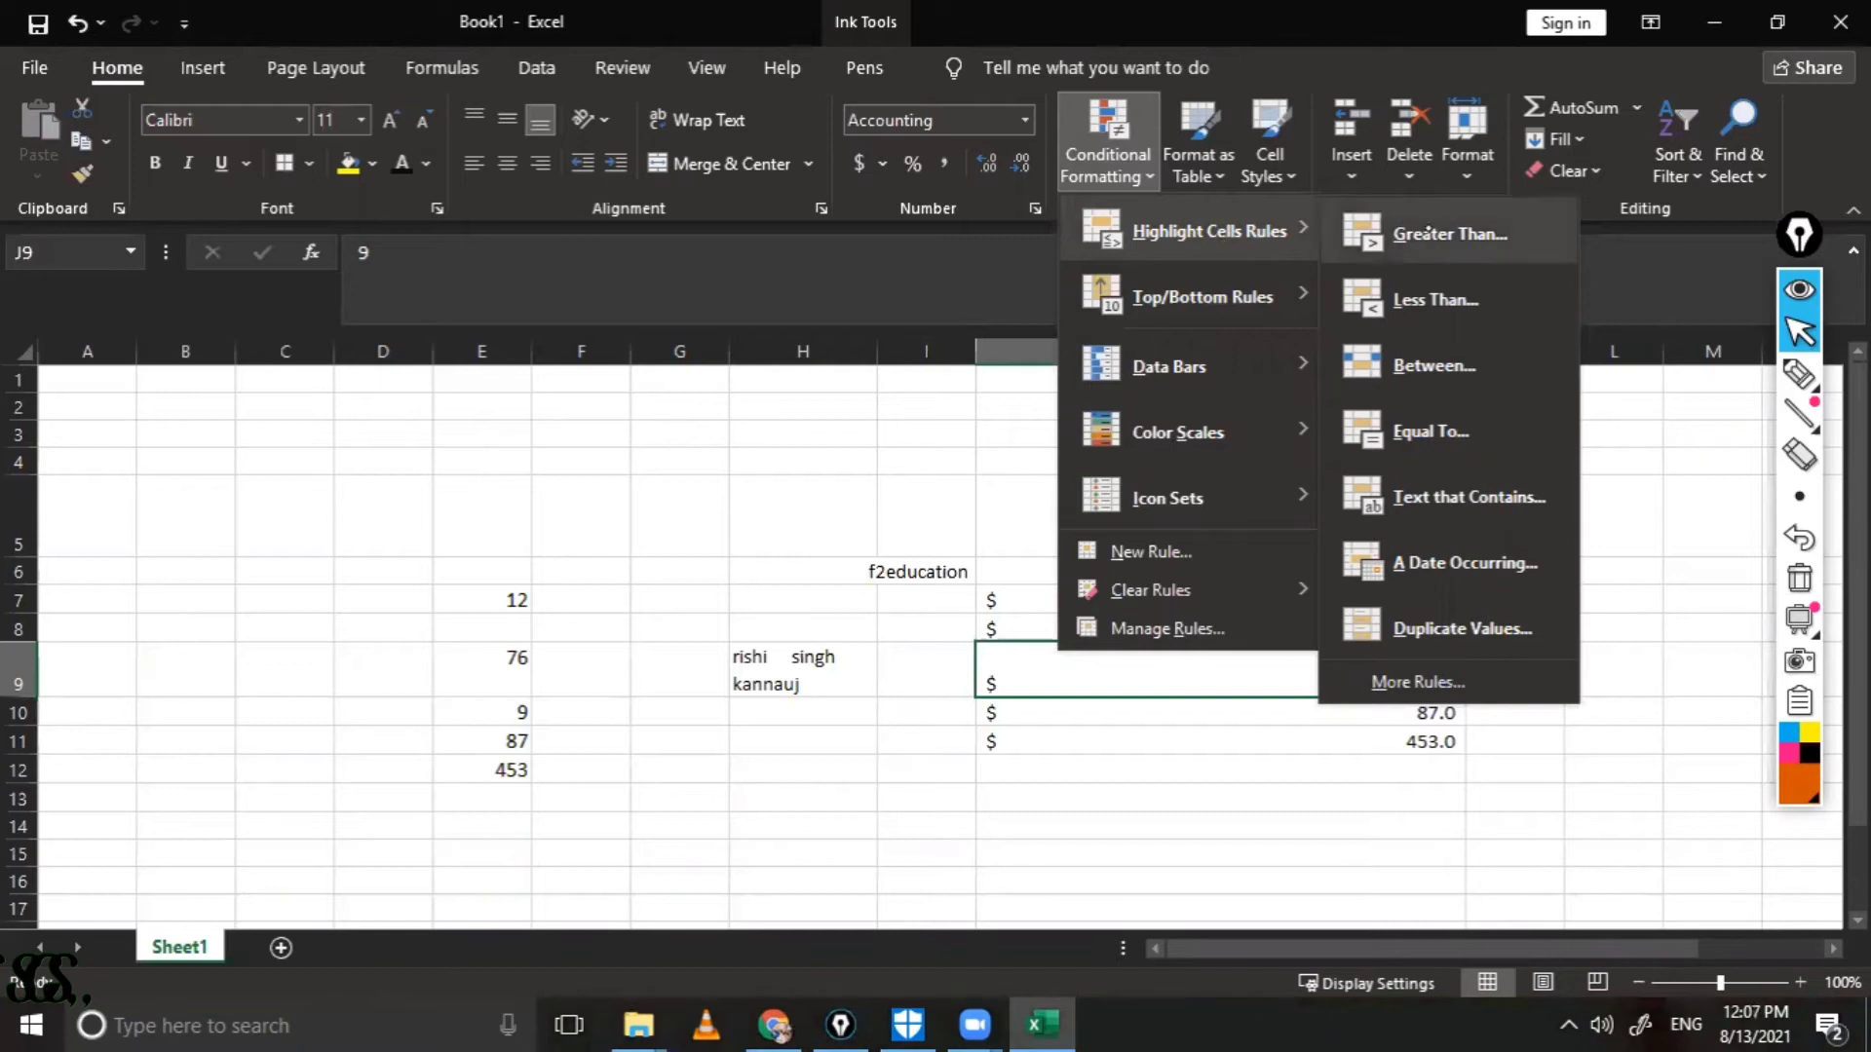
left_click(1408, 246)
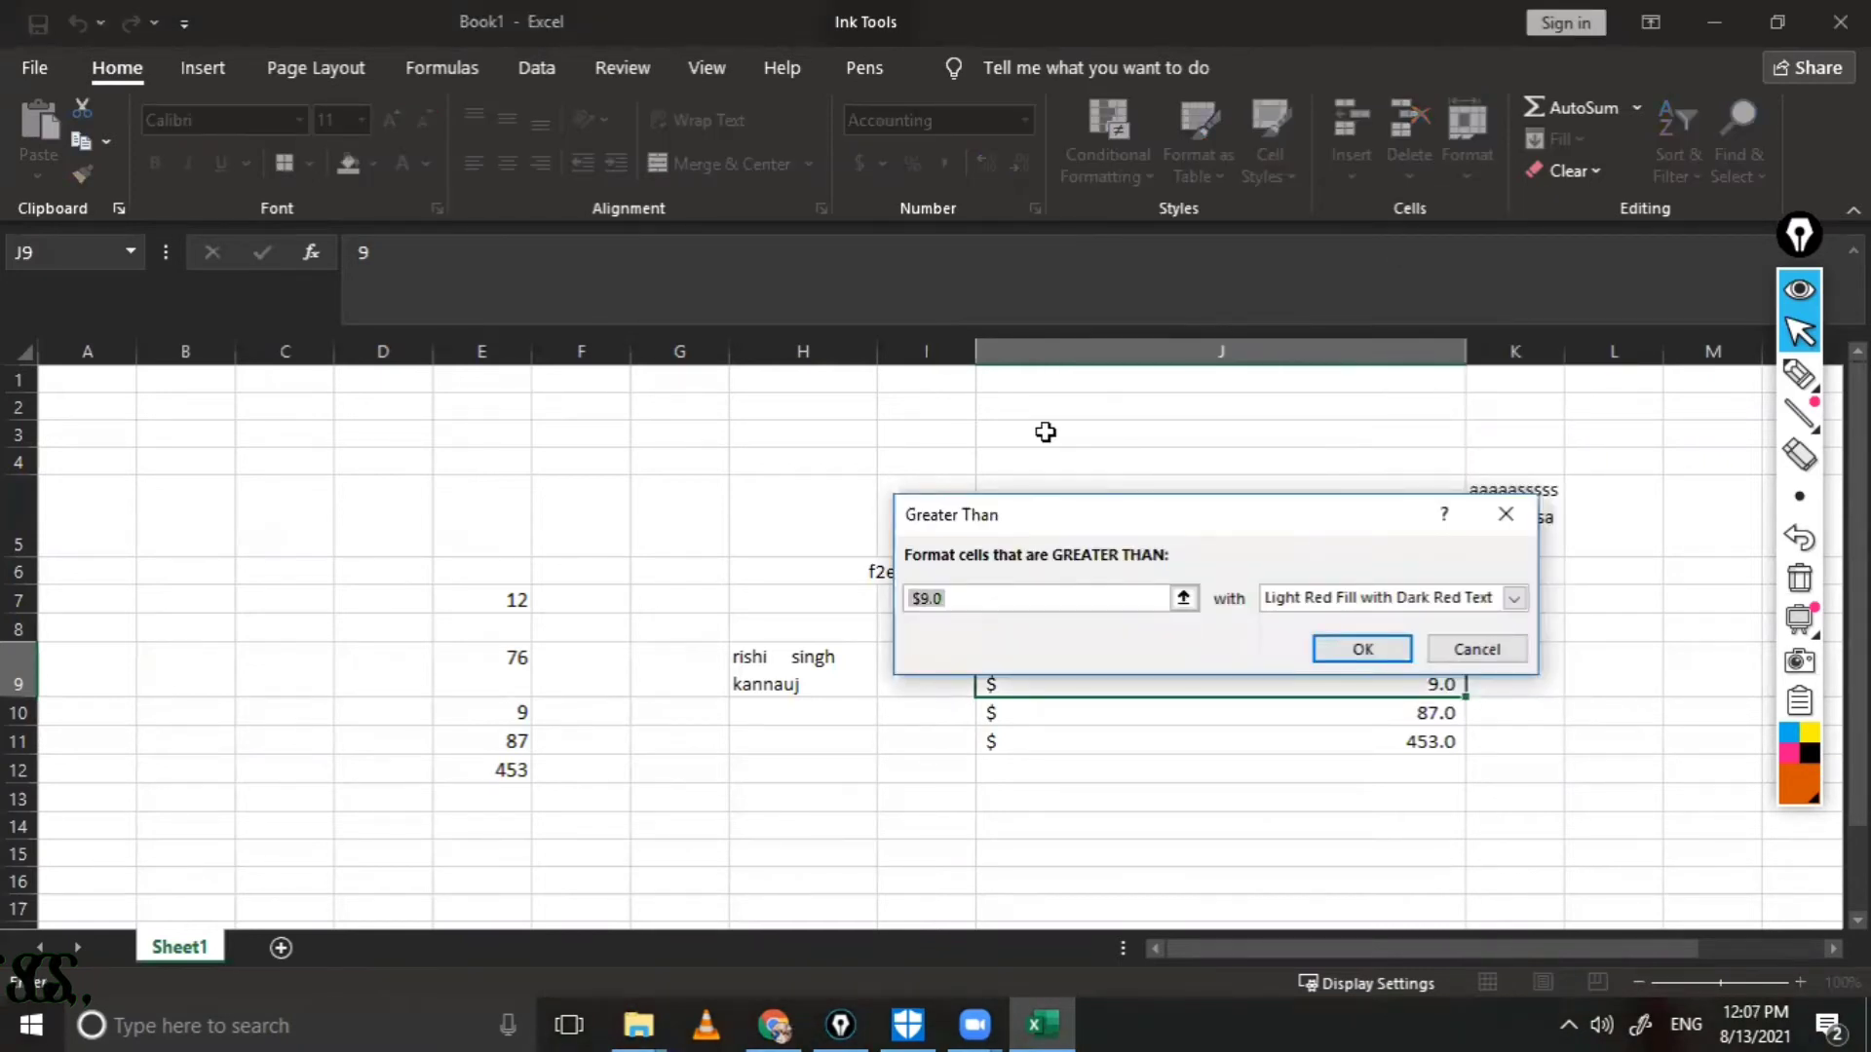
key("BackSpace")
type("1")
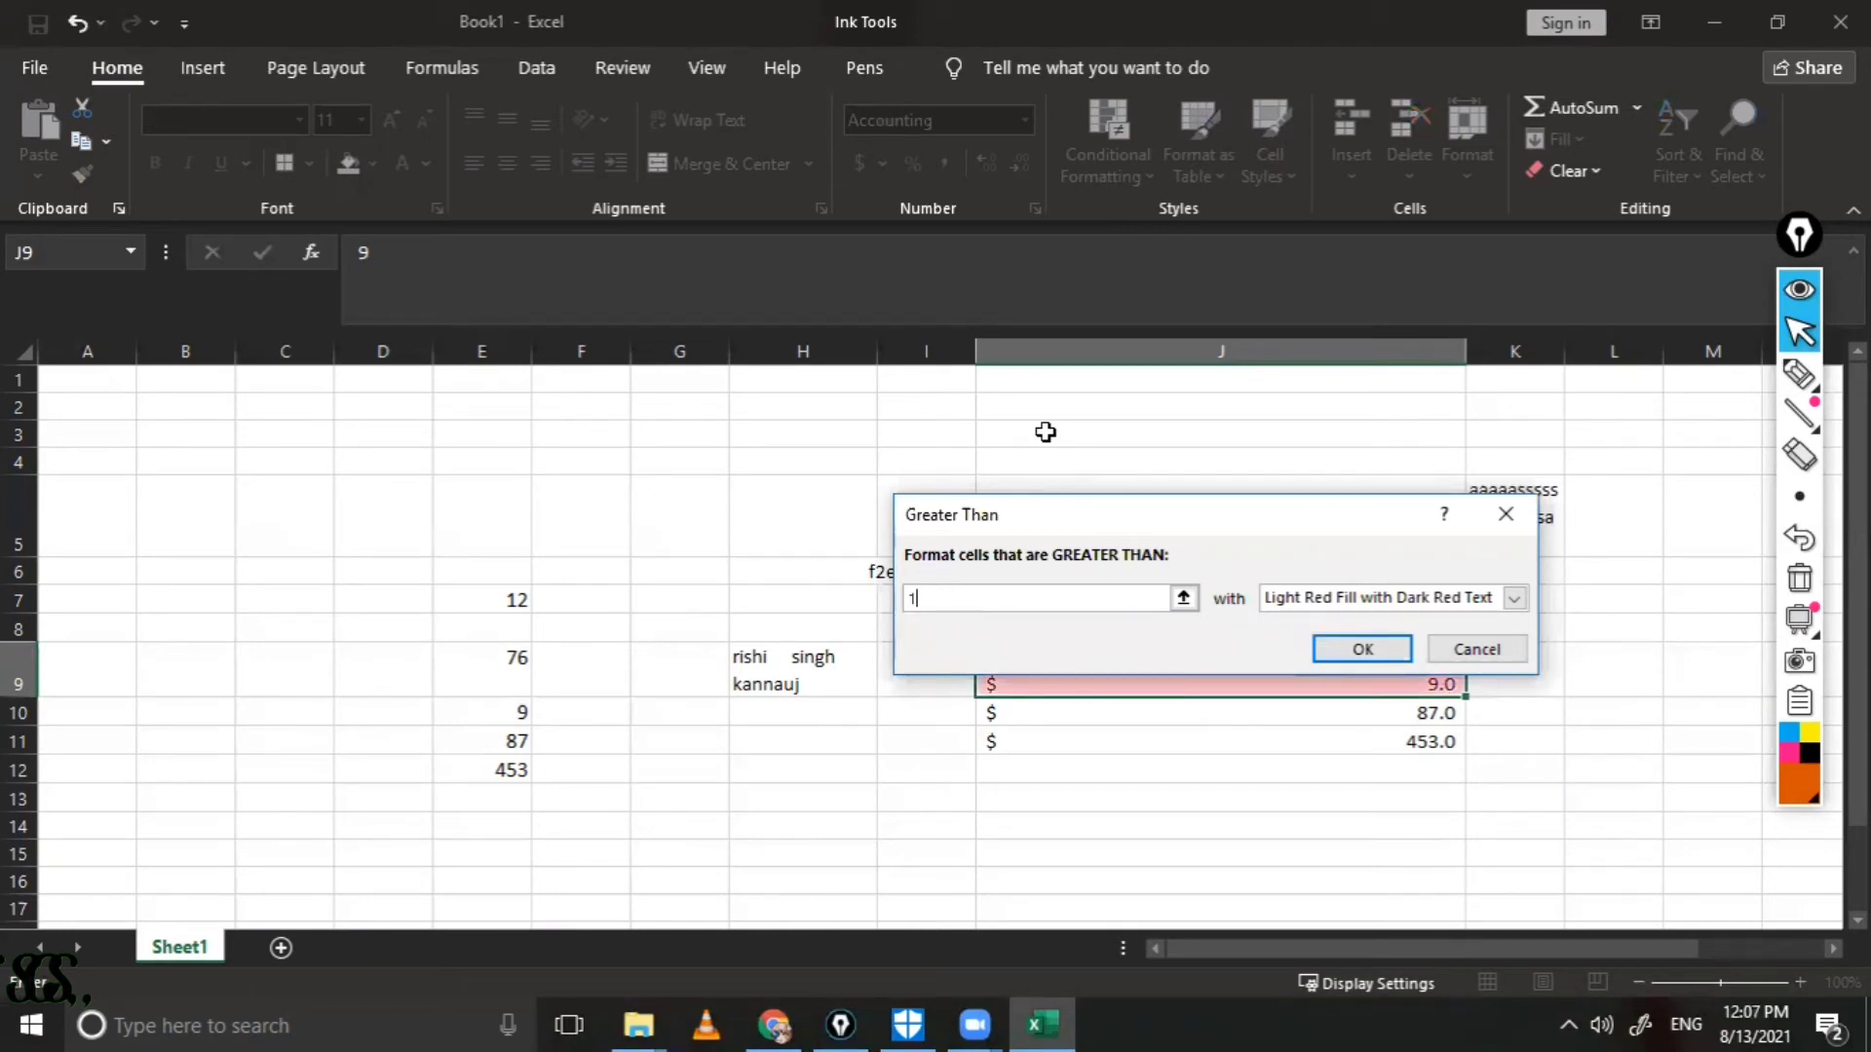
type("0")
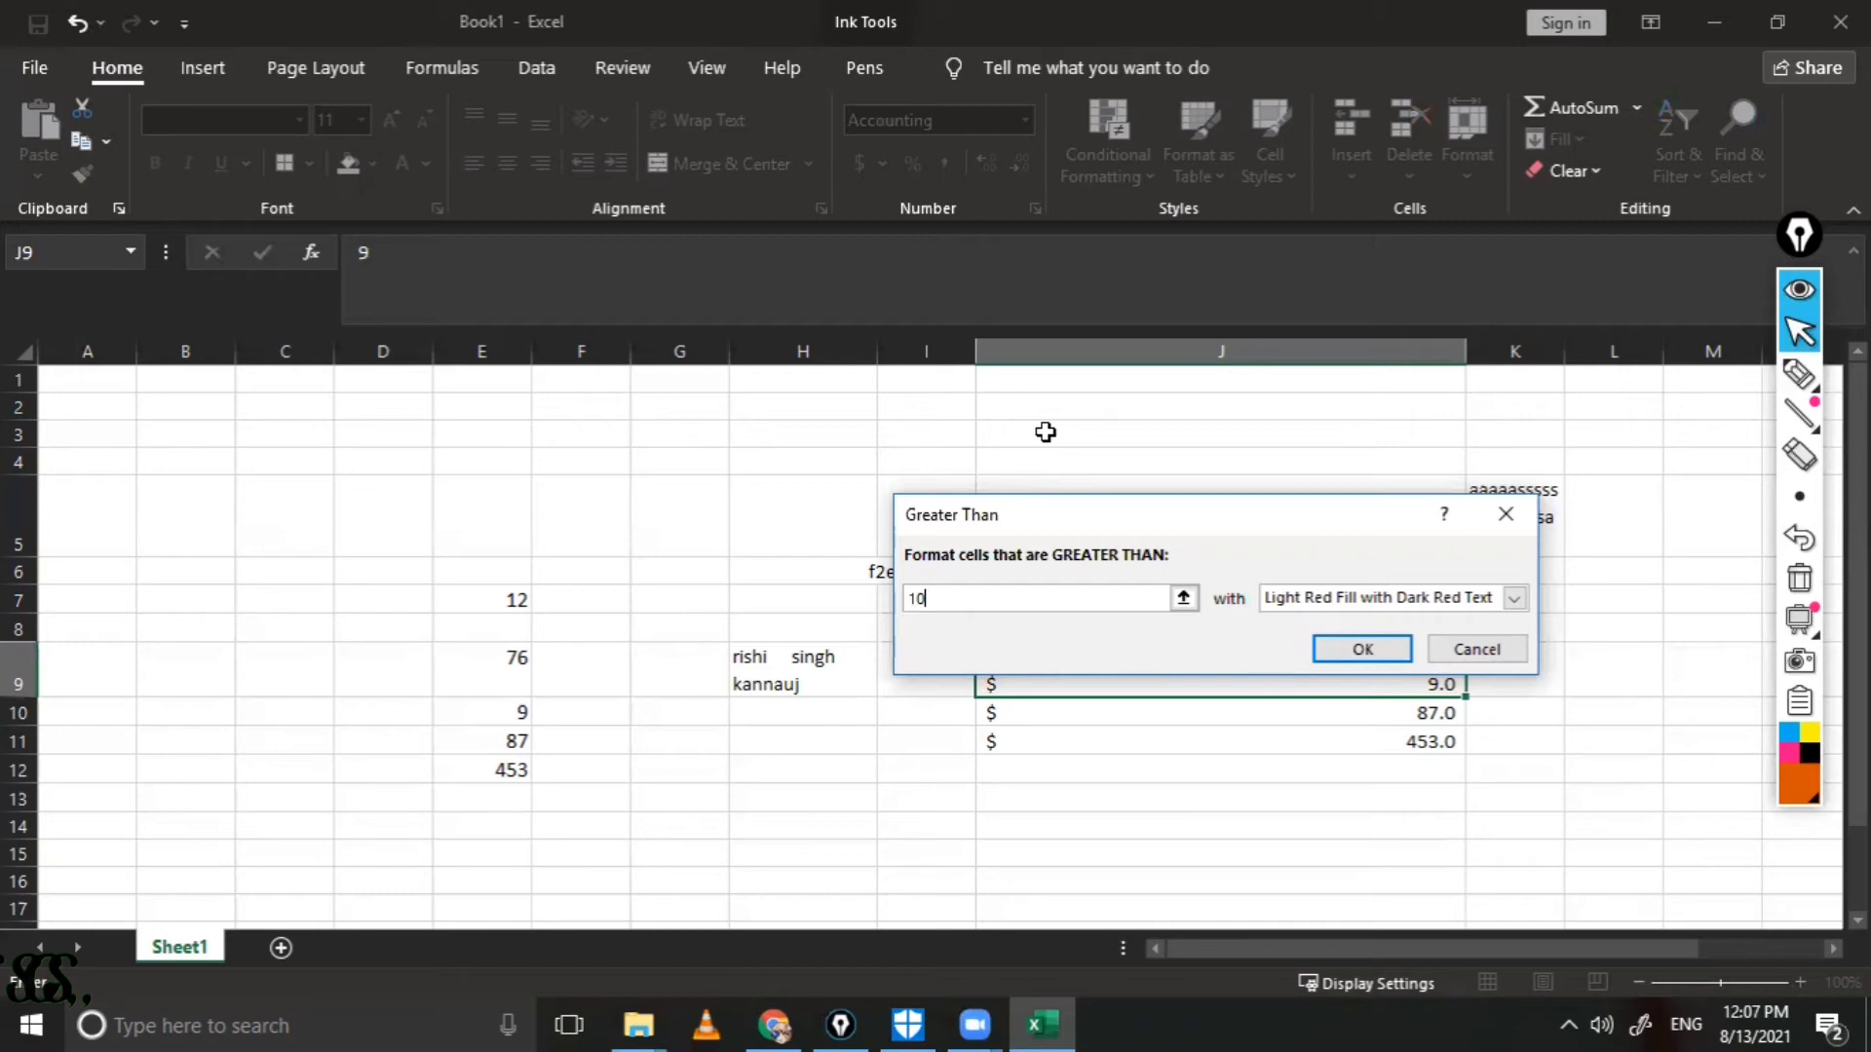
key("BackSpace")
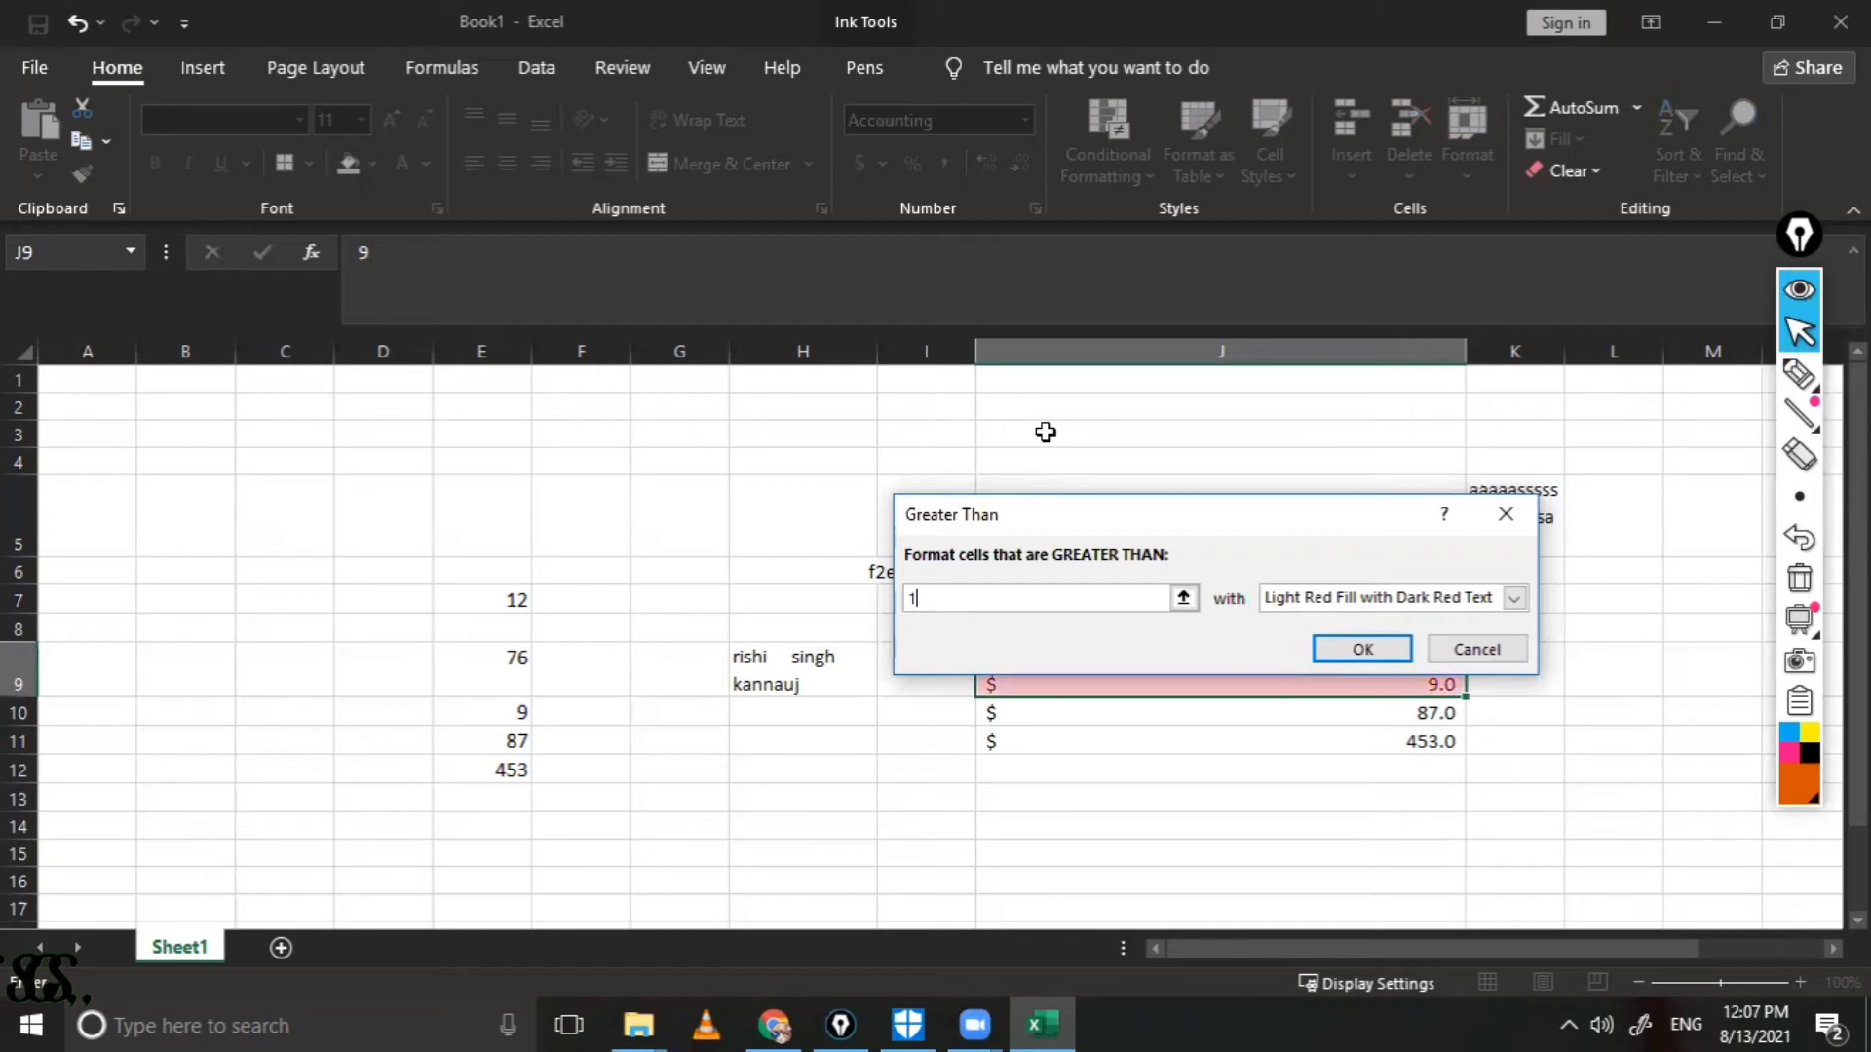
left_click(1362, 649)
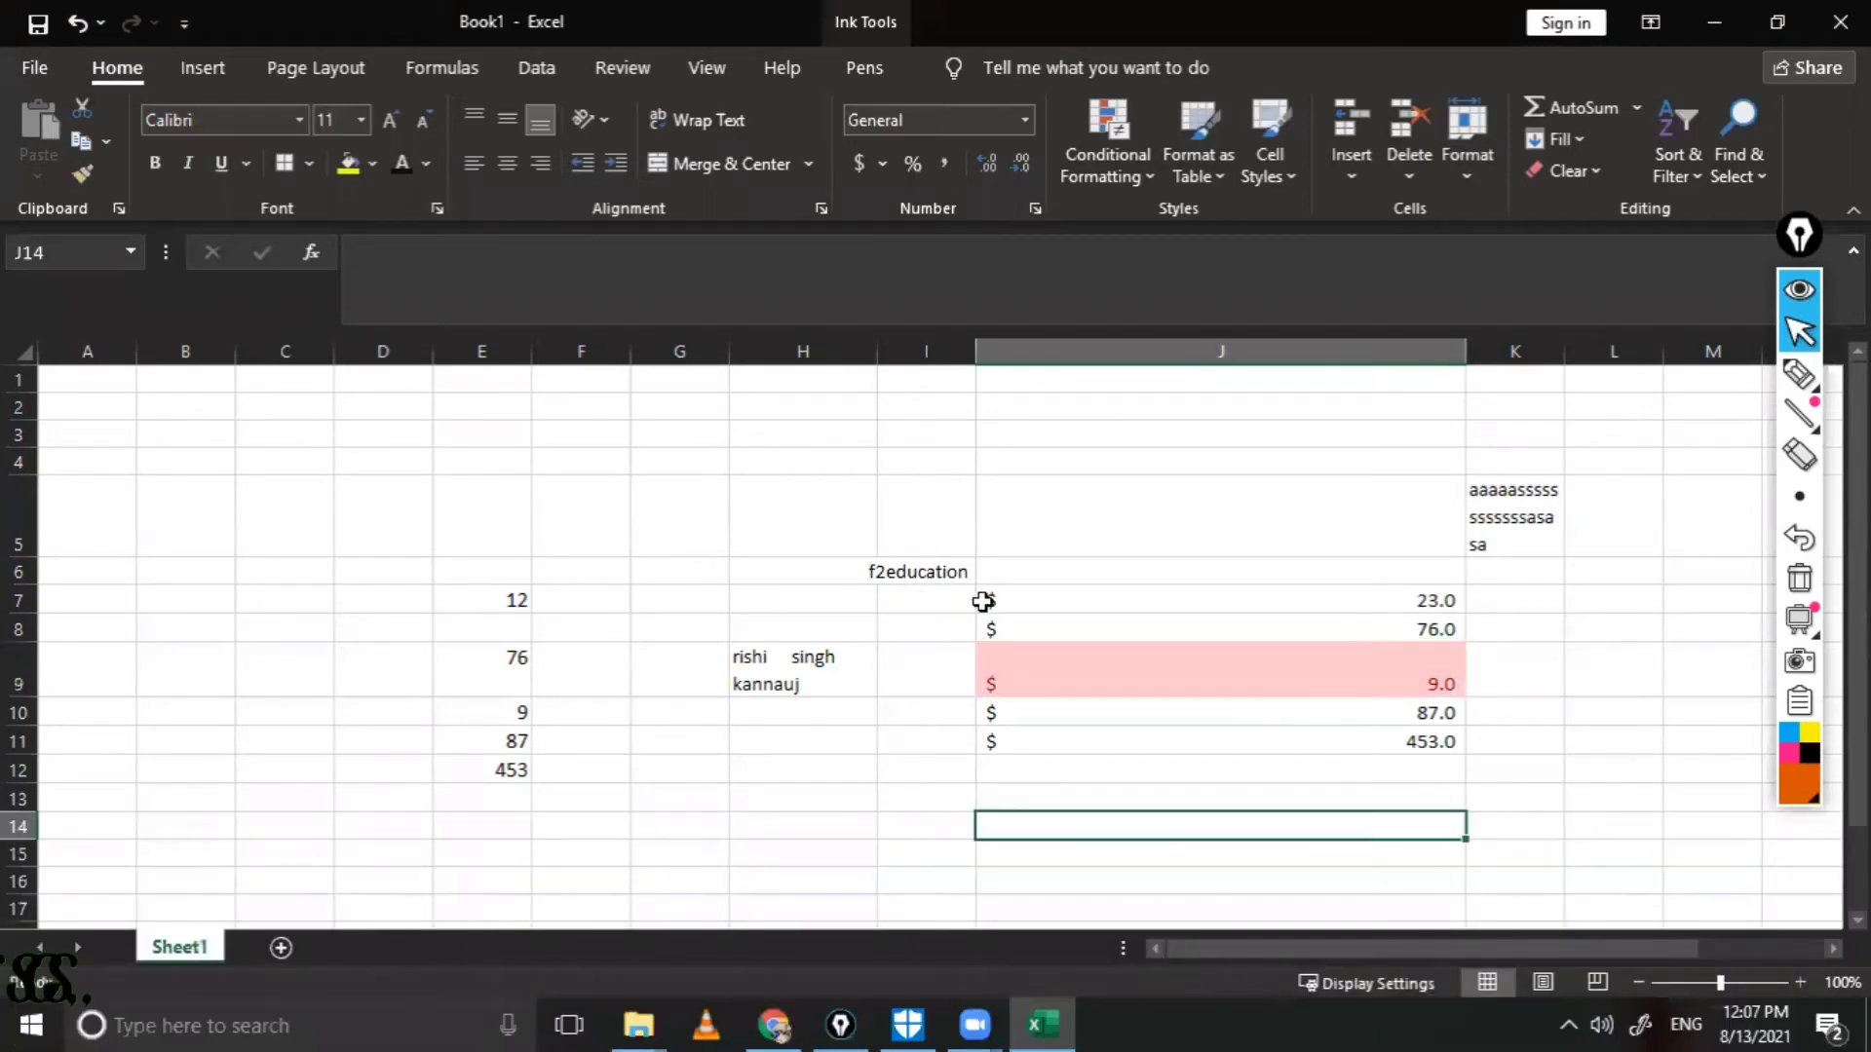
Step: Select J7:J11 and undo four times to back out the recent number-format changes
left_click_drag(989, 600, 994, 629)
left_click_drag(1191, 749, 1087, 694)
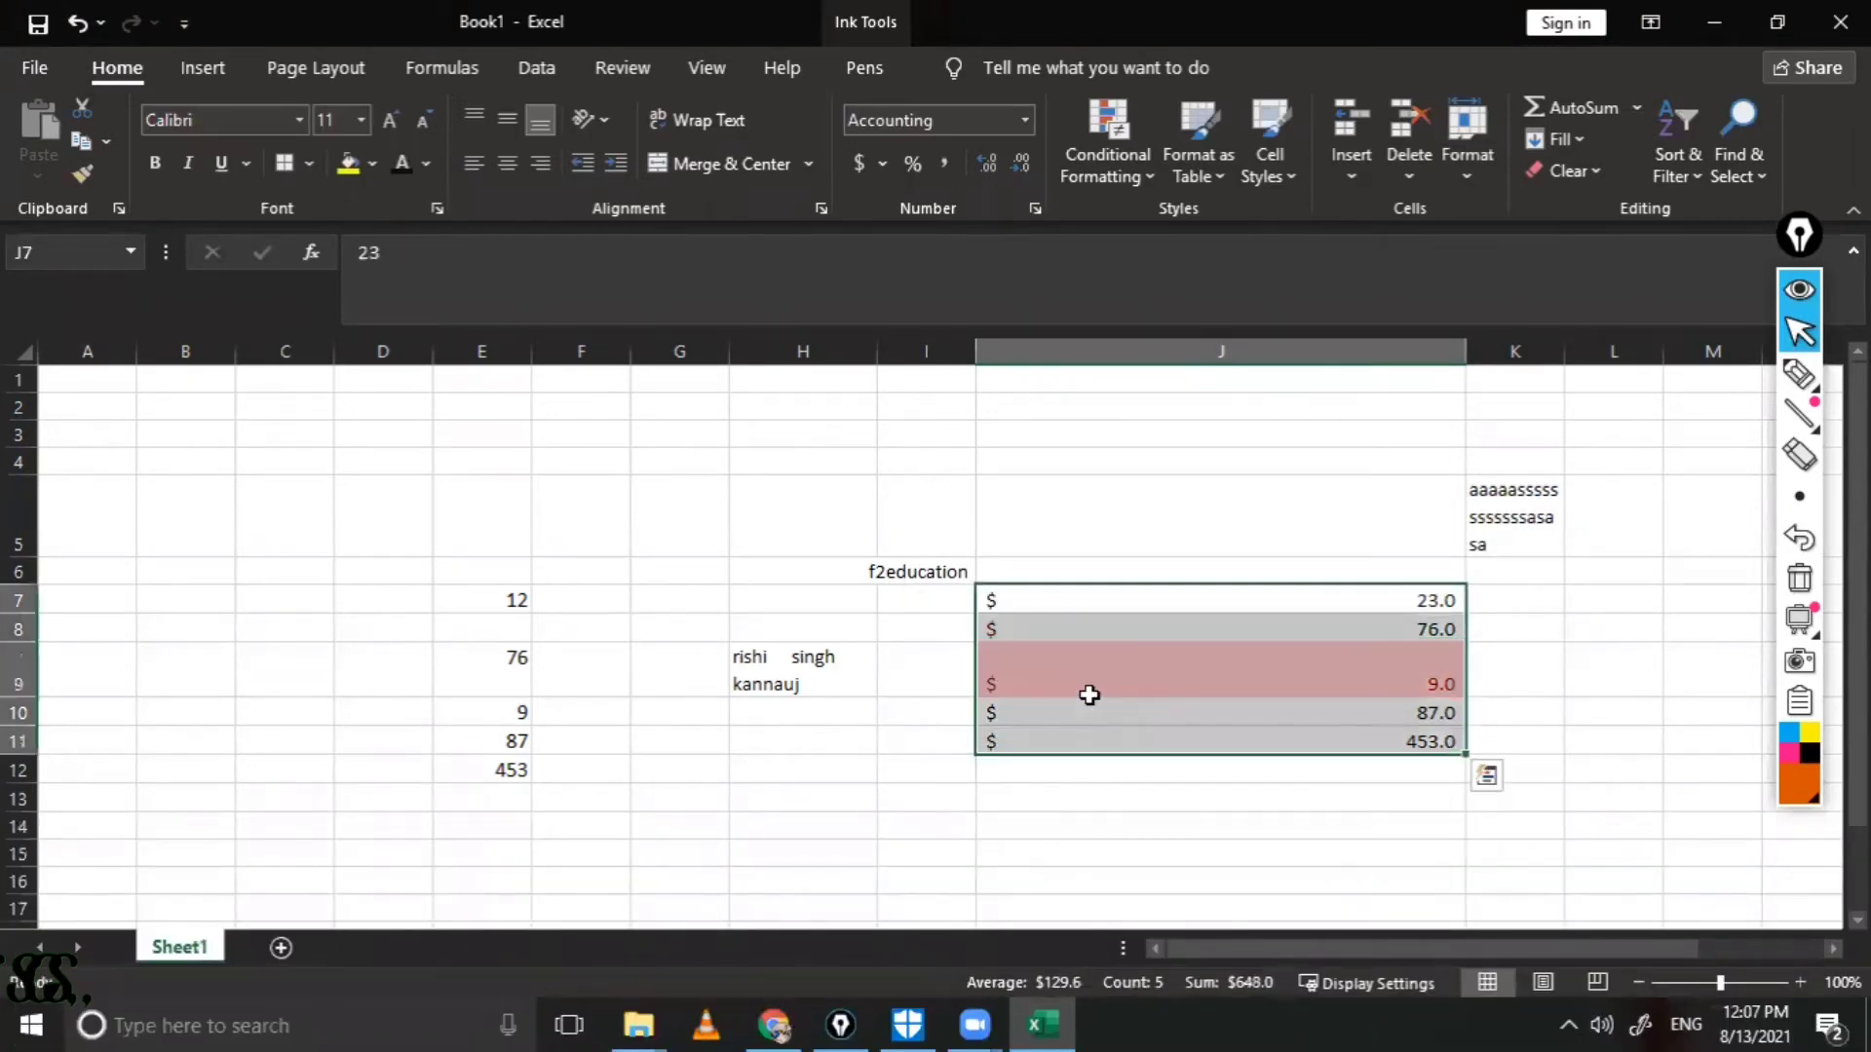
left_click(874, 179)
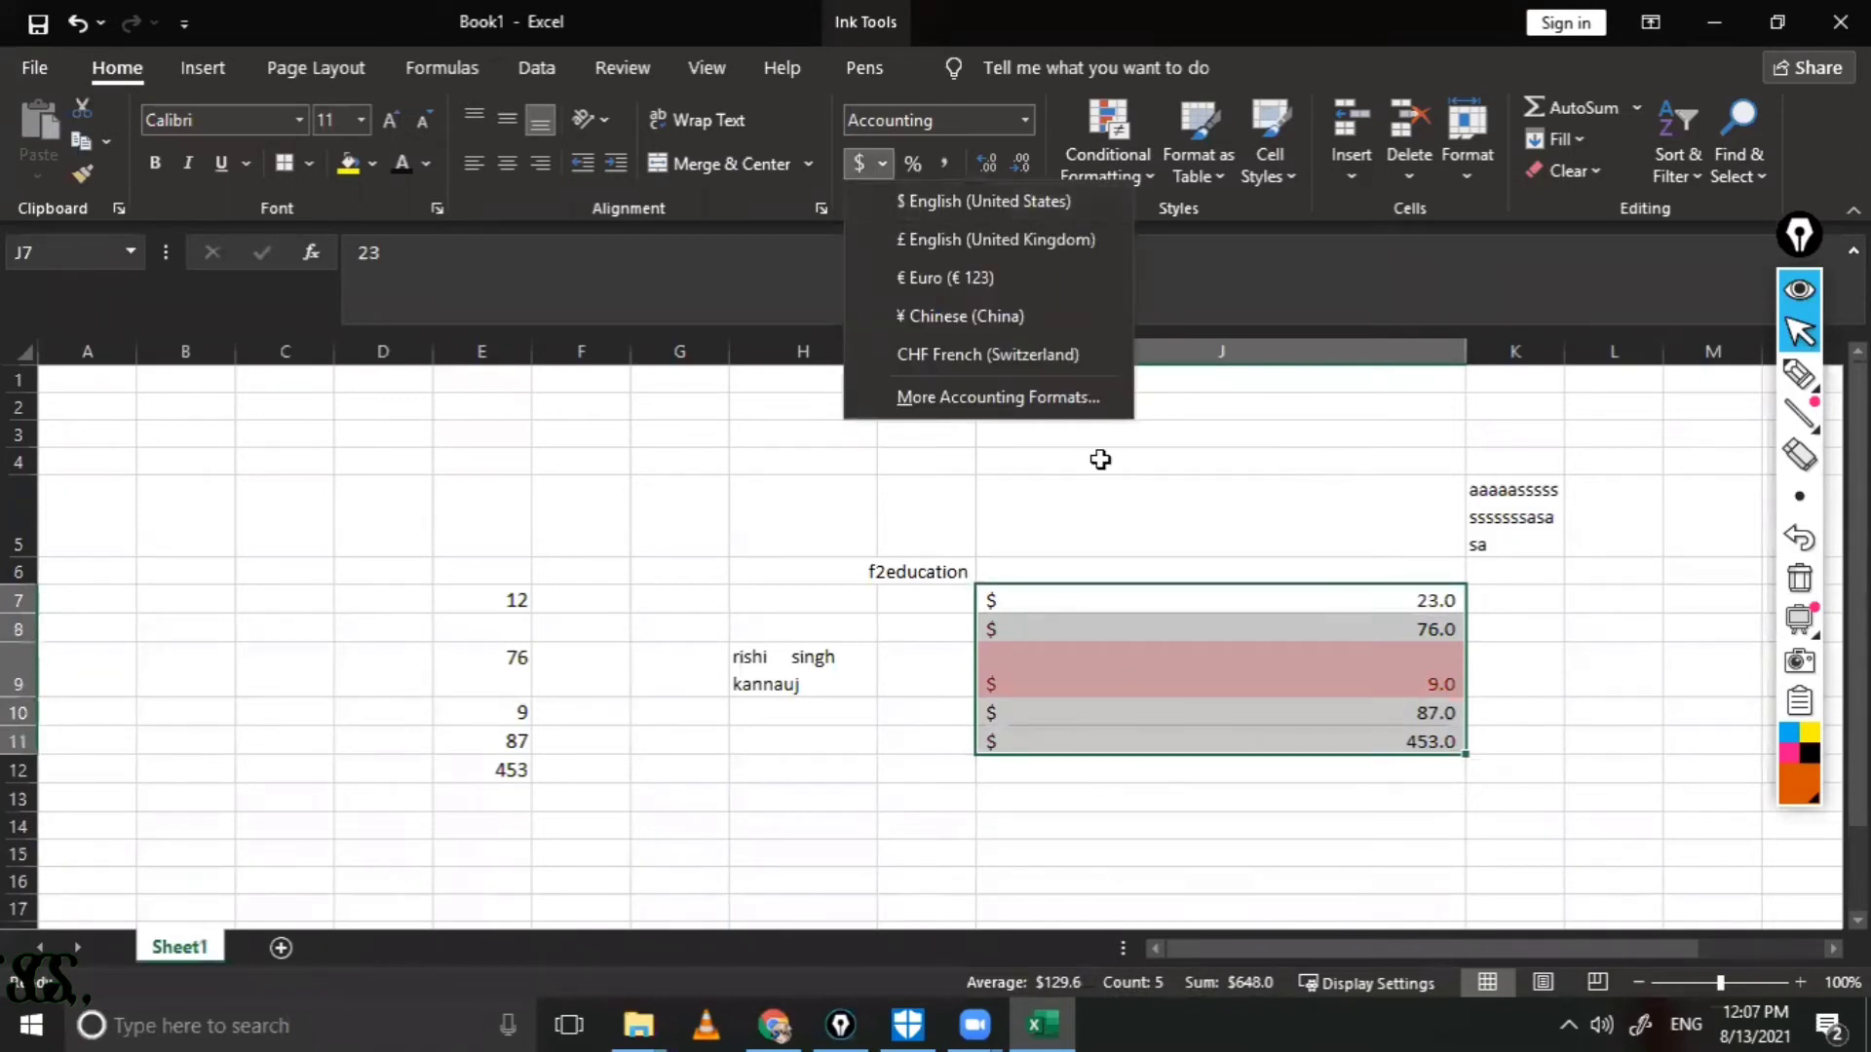
key("Escape")
key("Up")
key("Up")
key("ctrl+z")
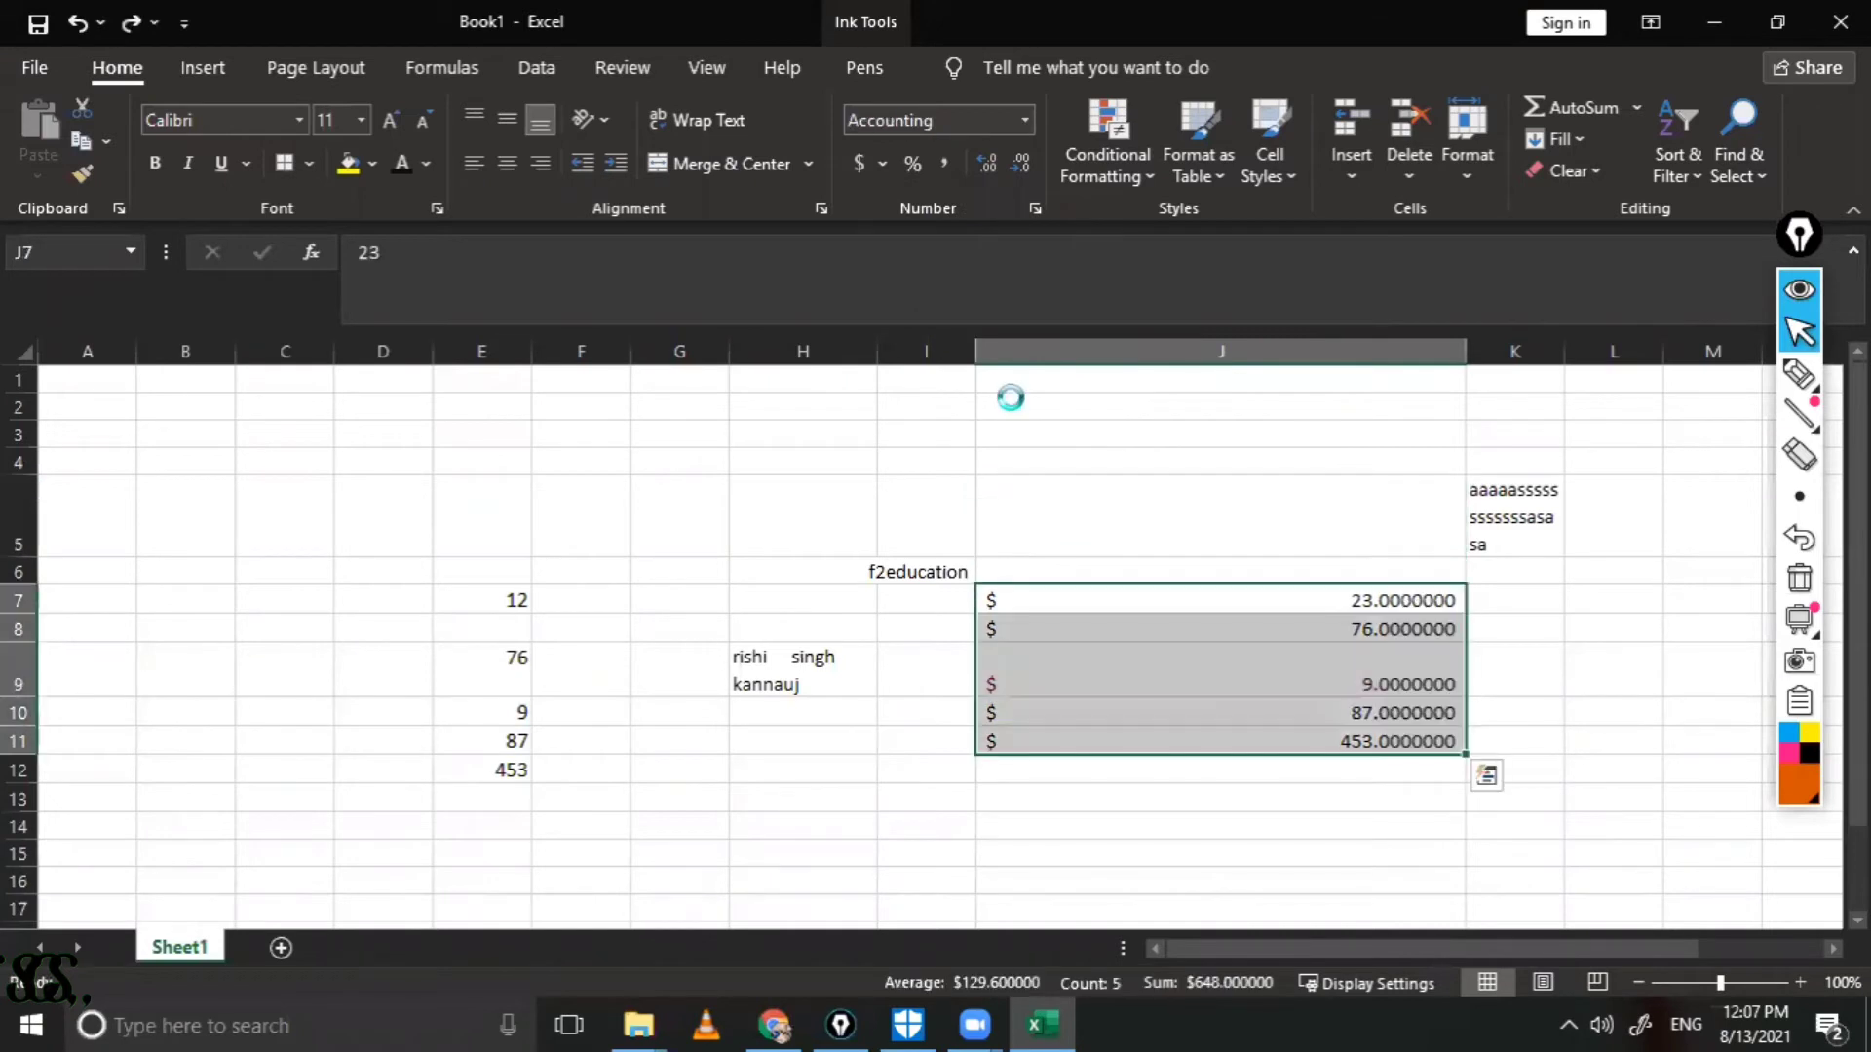
key("ctrl+z")
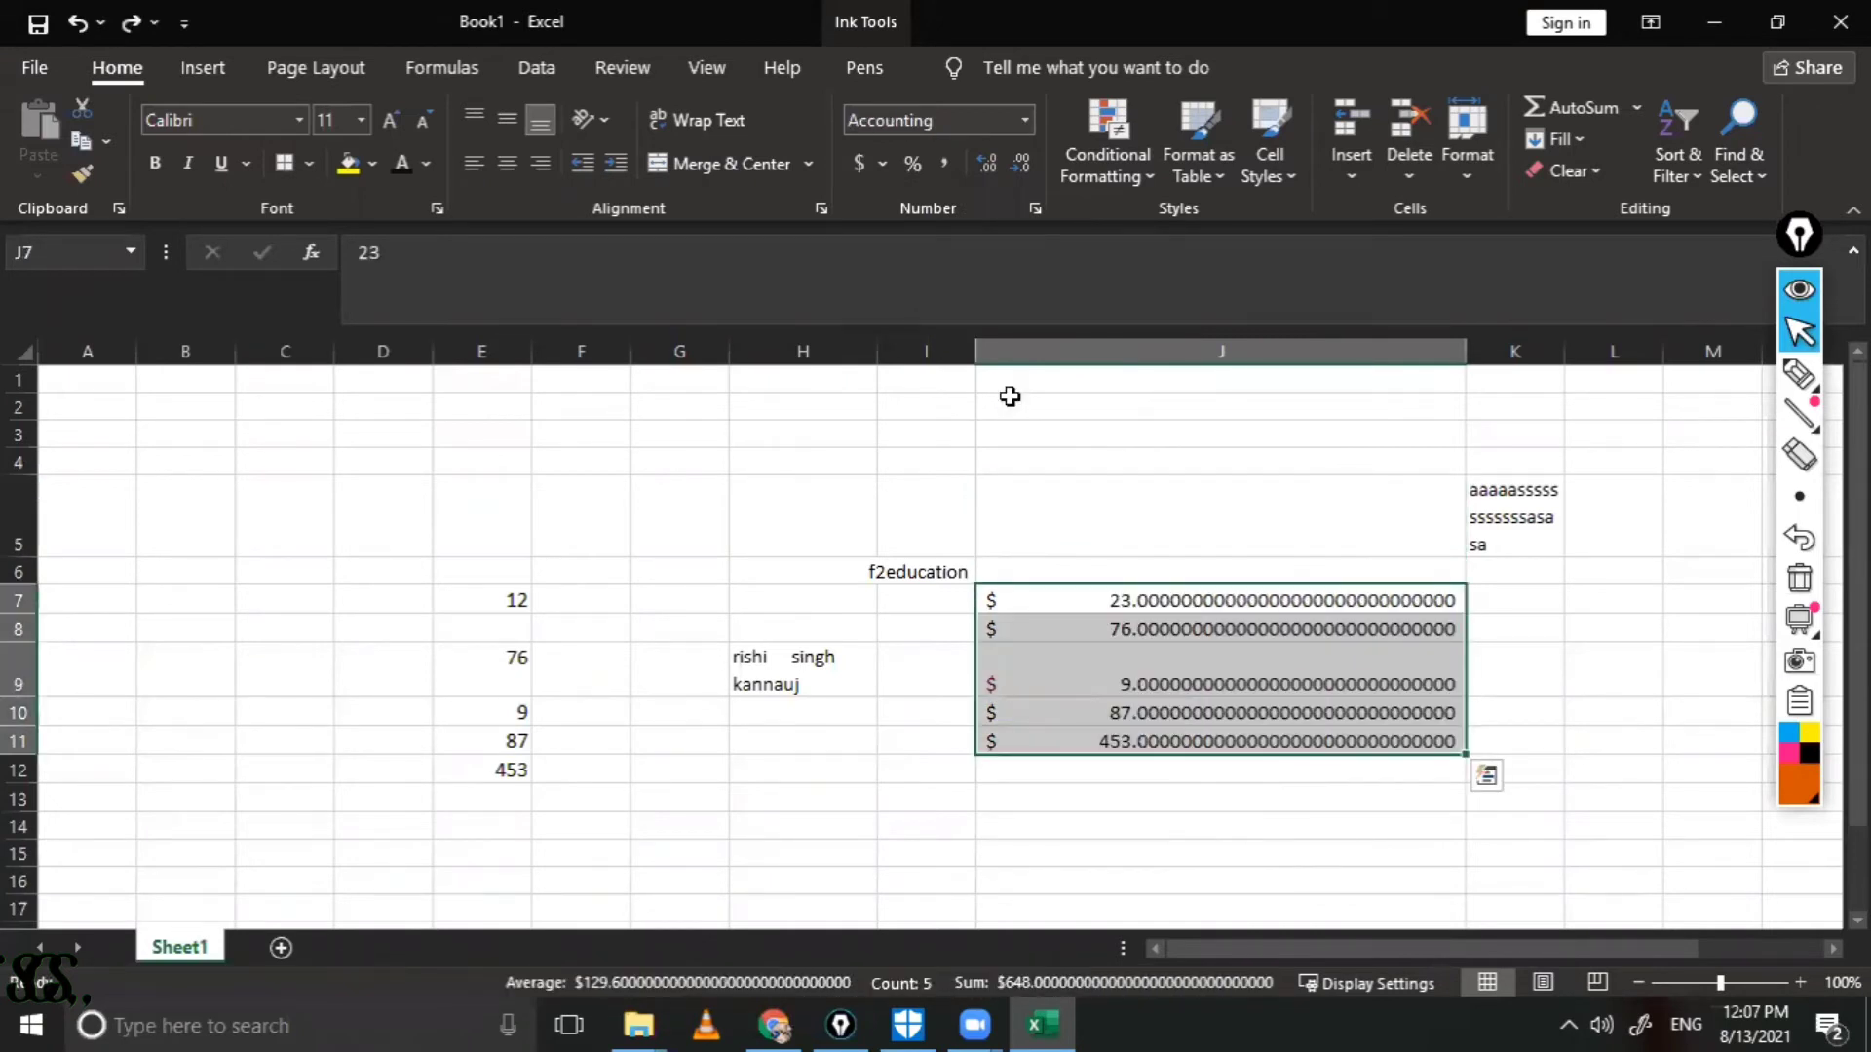
key("ctrl+z")
key("ctrl+z")
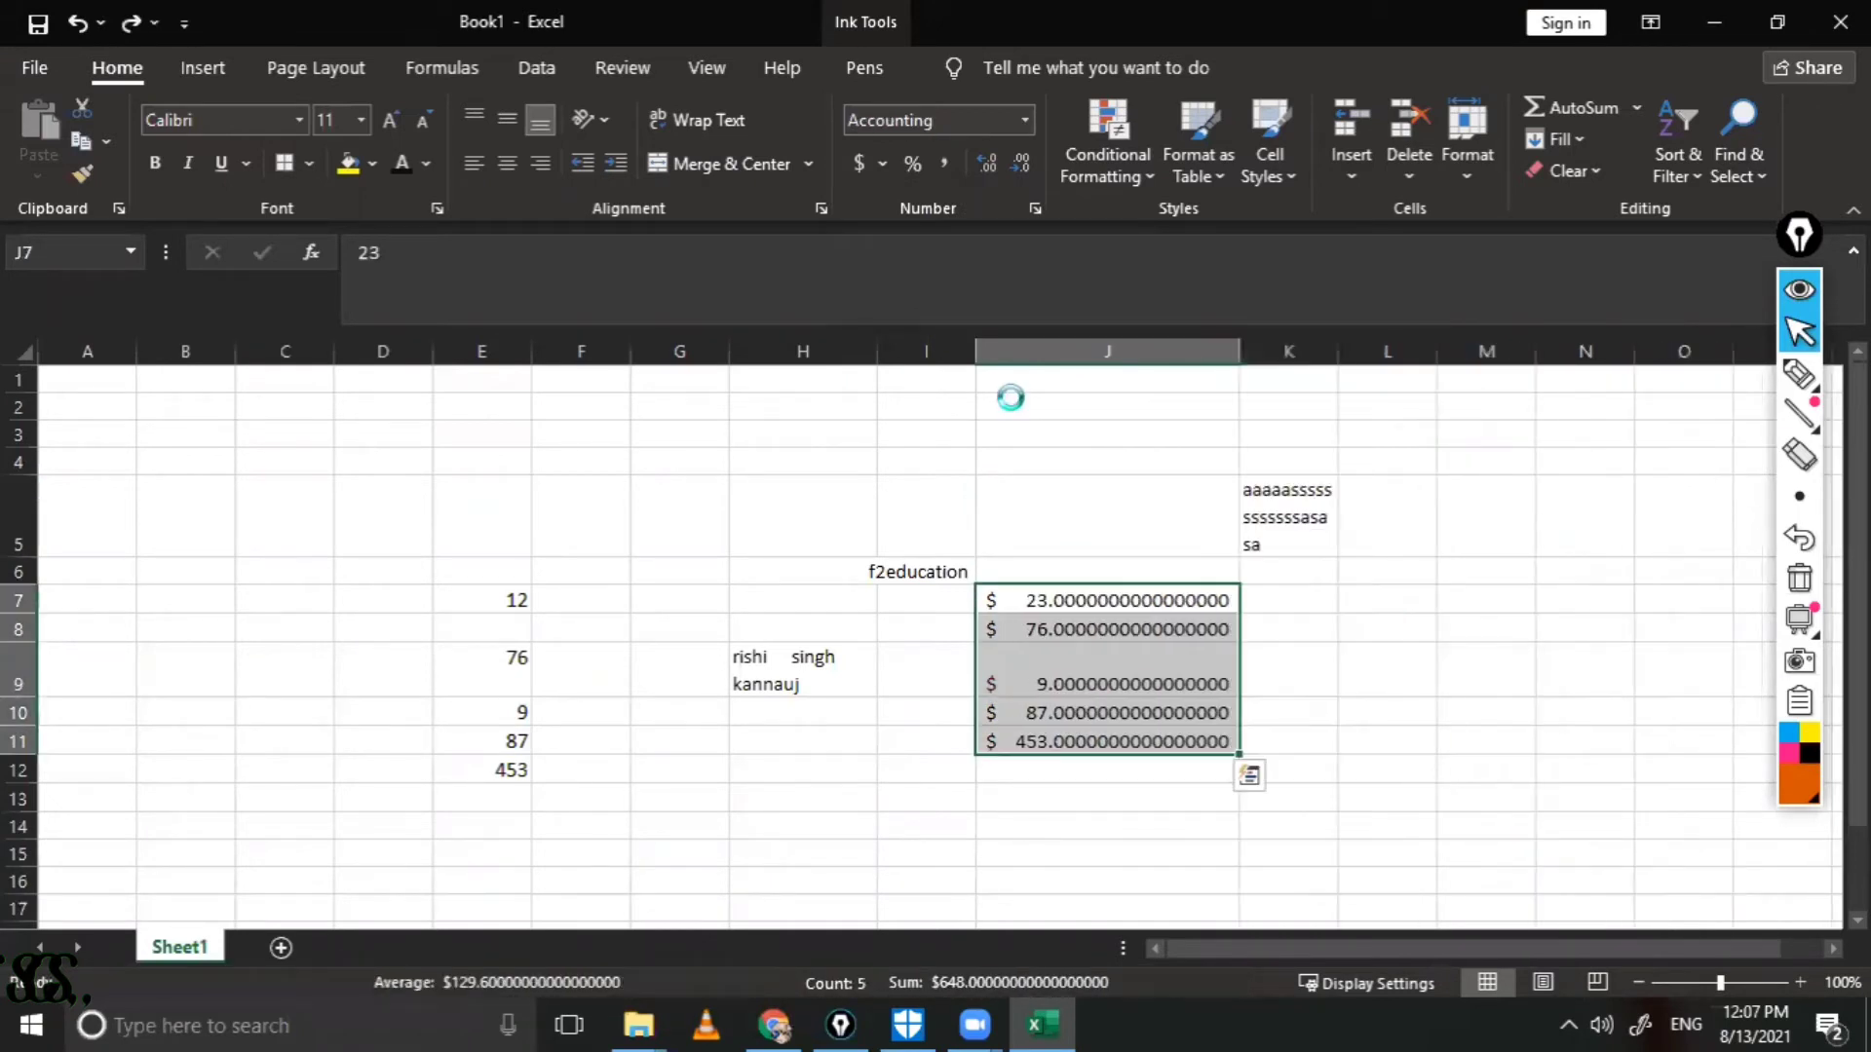
key("ctrl+z")
key("ctrl+z")
key("ctrl+z")
key("ctrl+z")
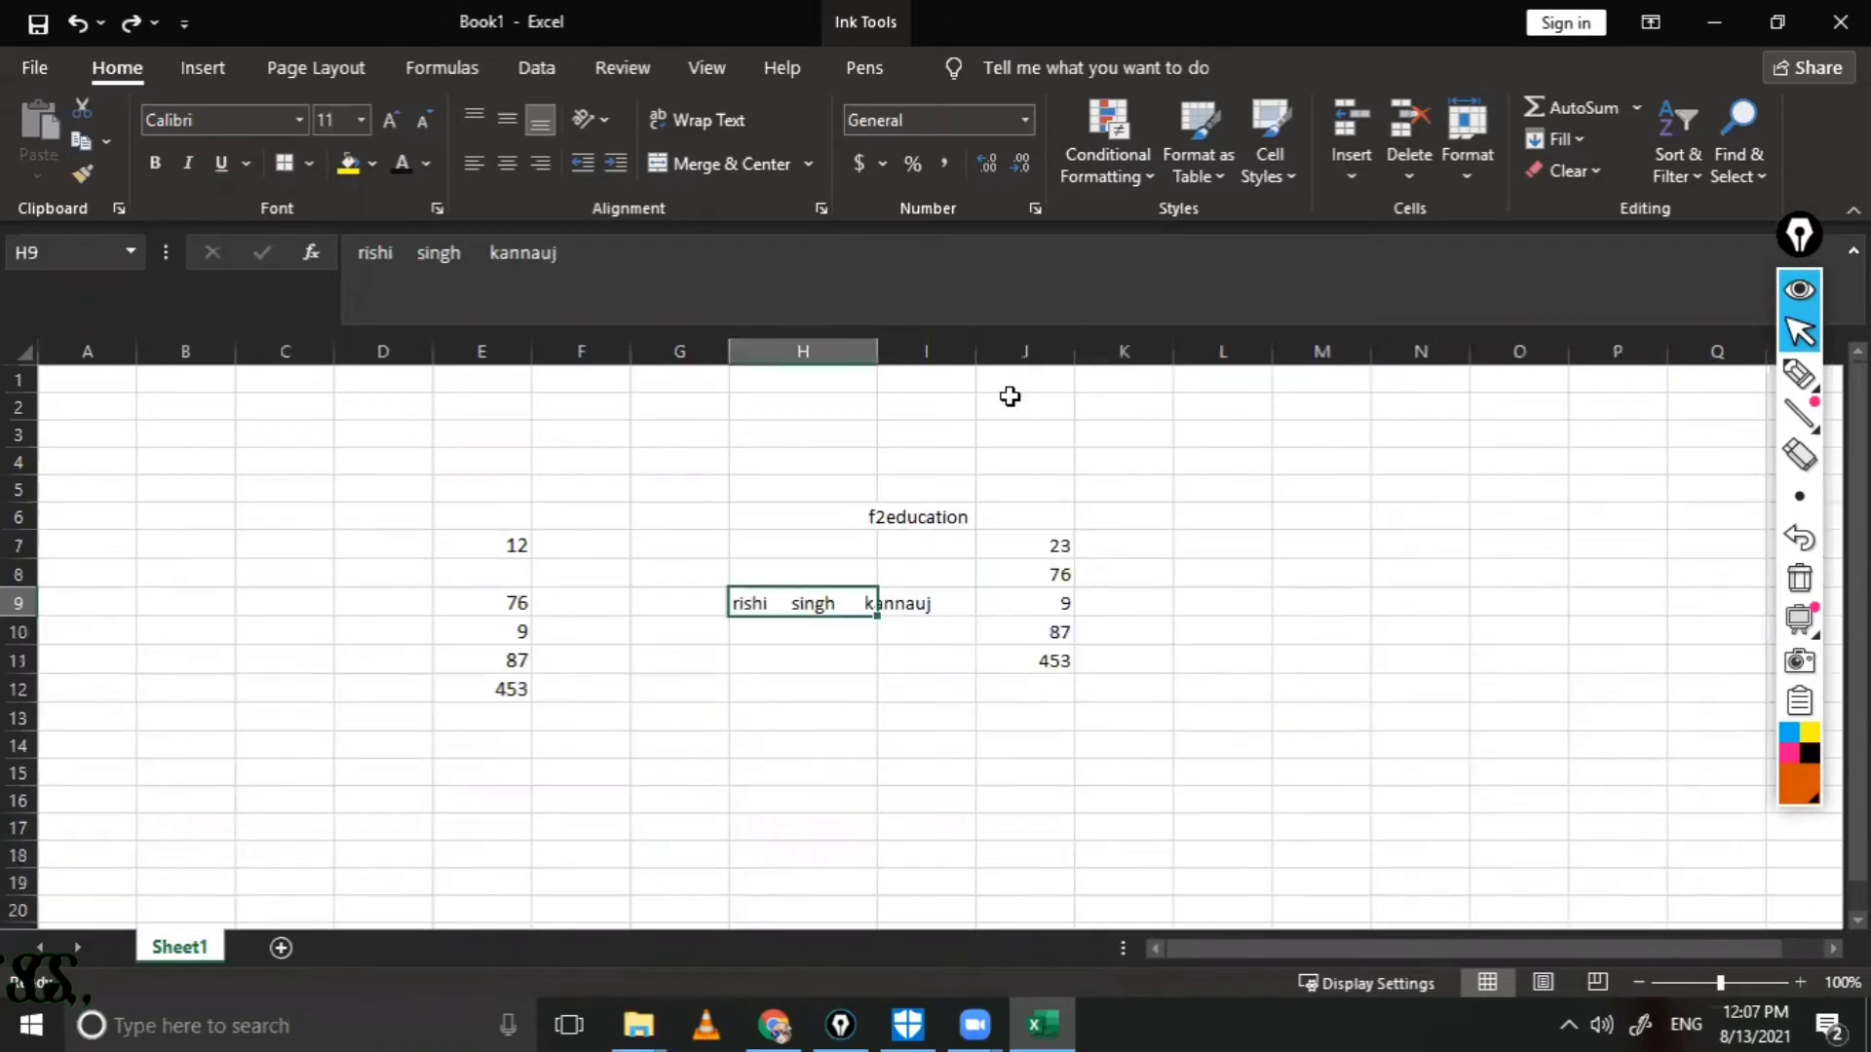
Step: Highlight J7:J11 values greater than 10 (23, 76, 87, 453) with light red fill and dark red text
left_click_drag(1033, 546, 1044, 682)
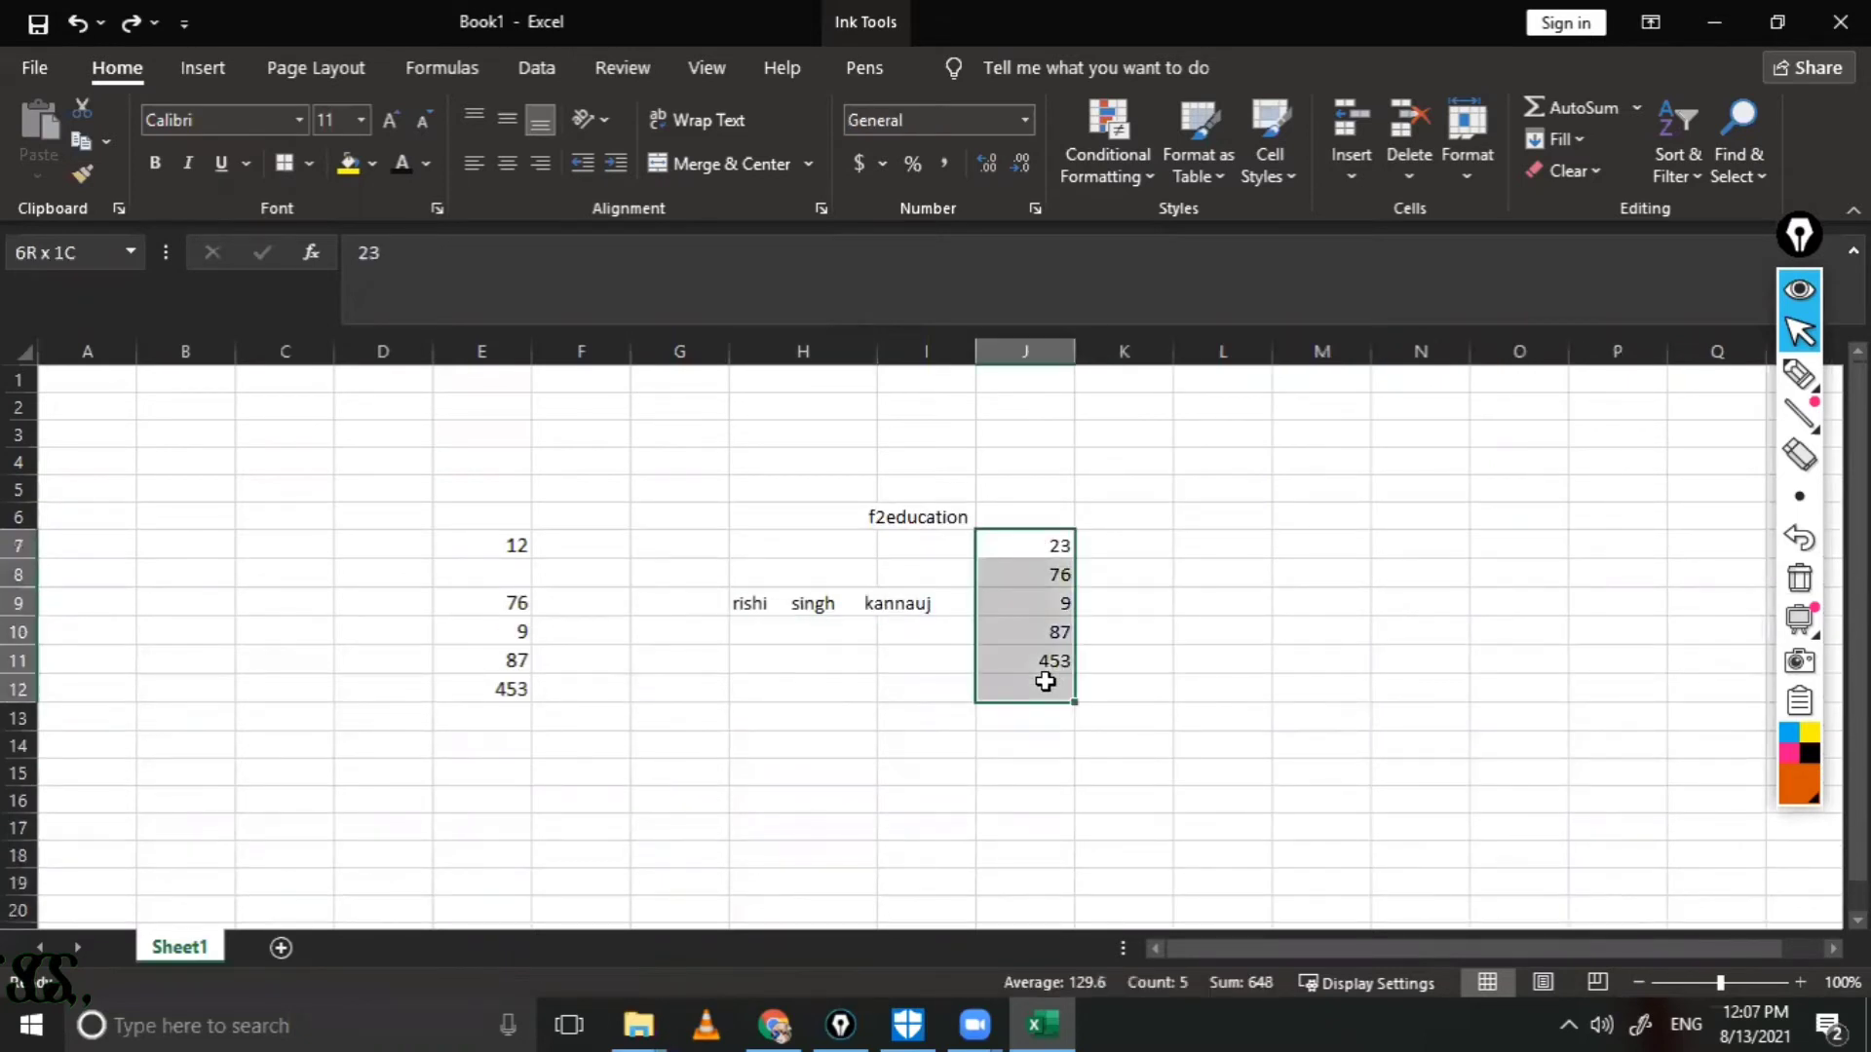
left_click(1133, 182)
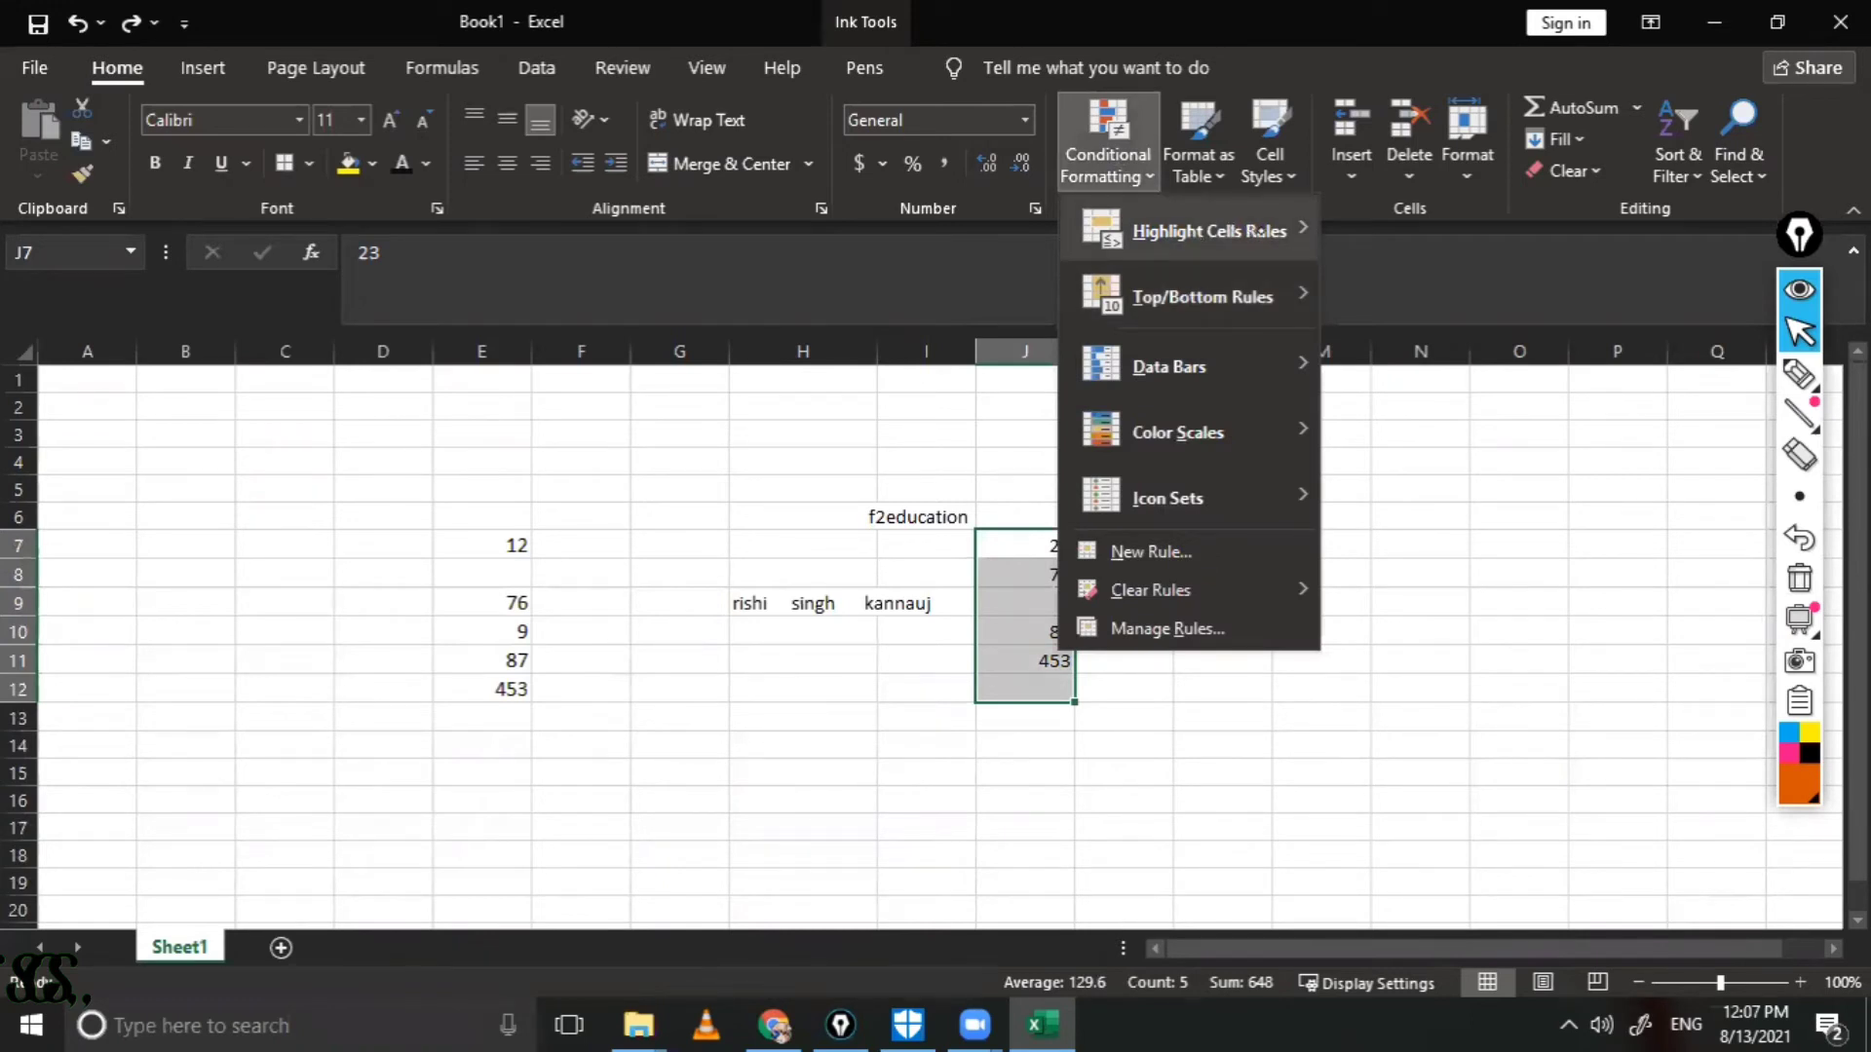
left_click(1409, 232)
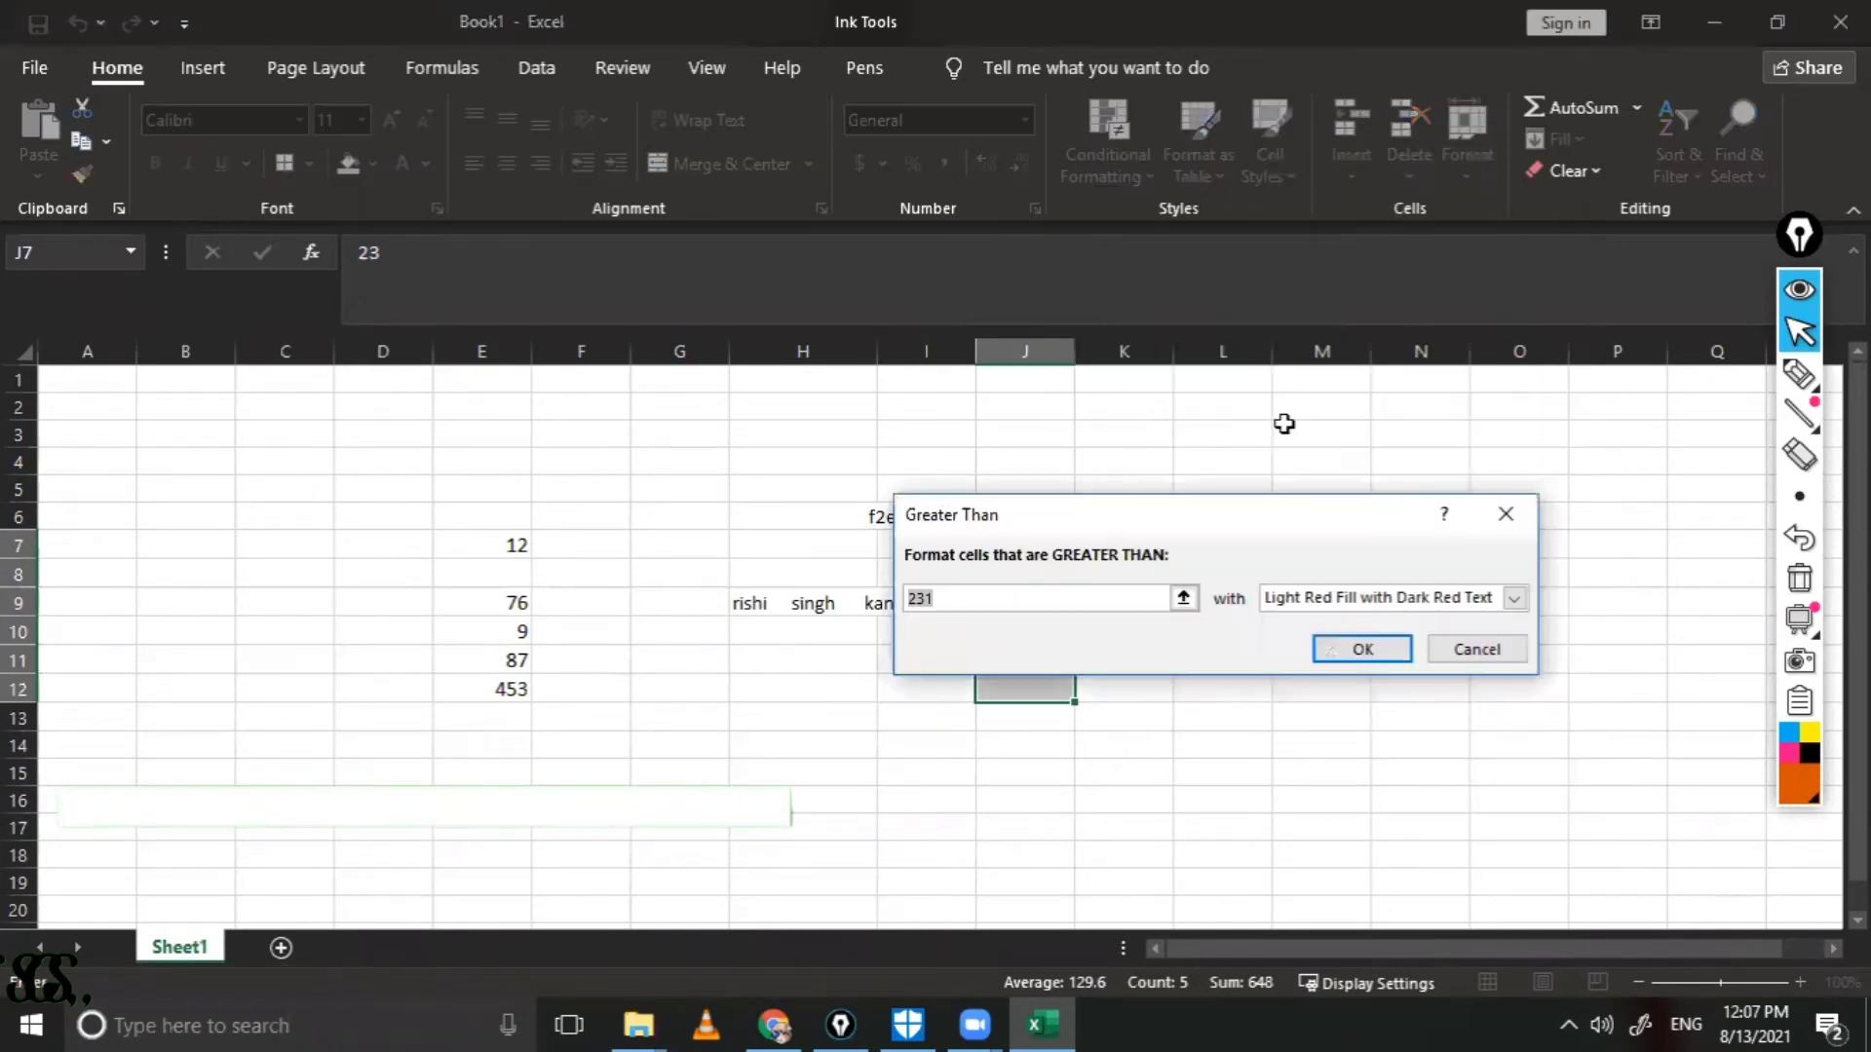
key("BackSpace")
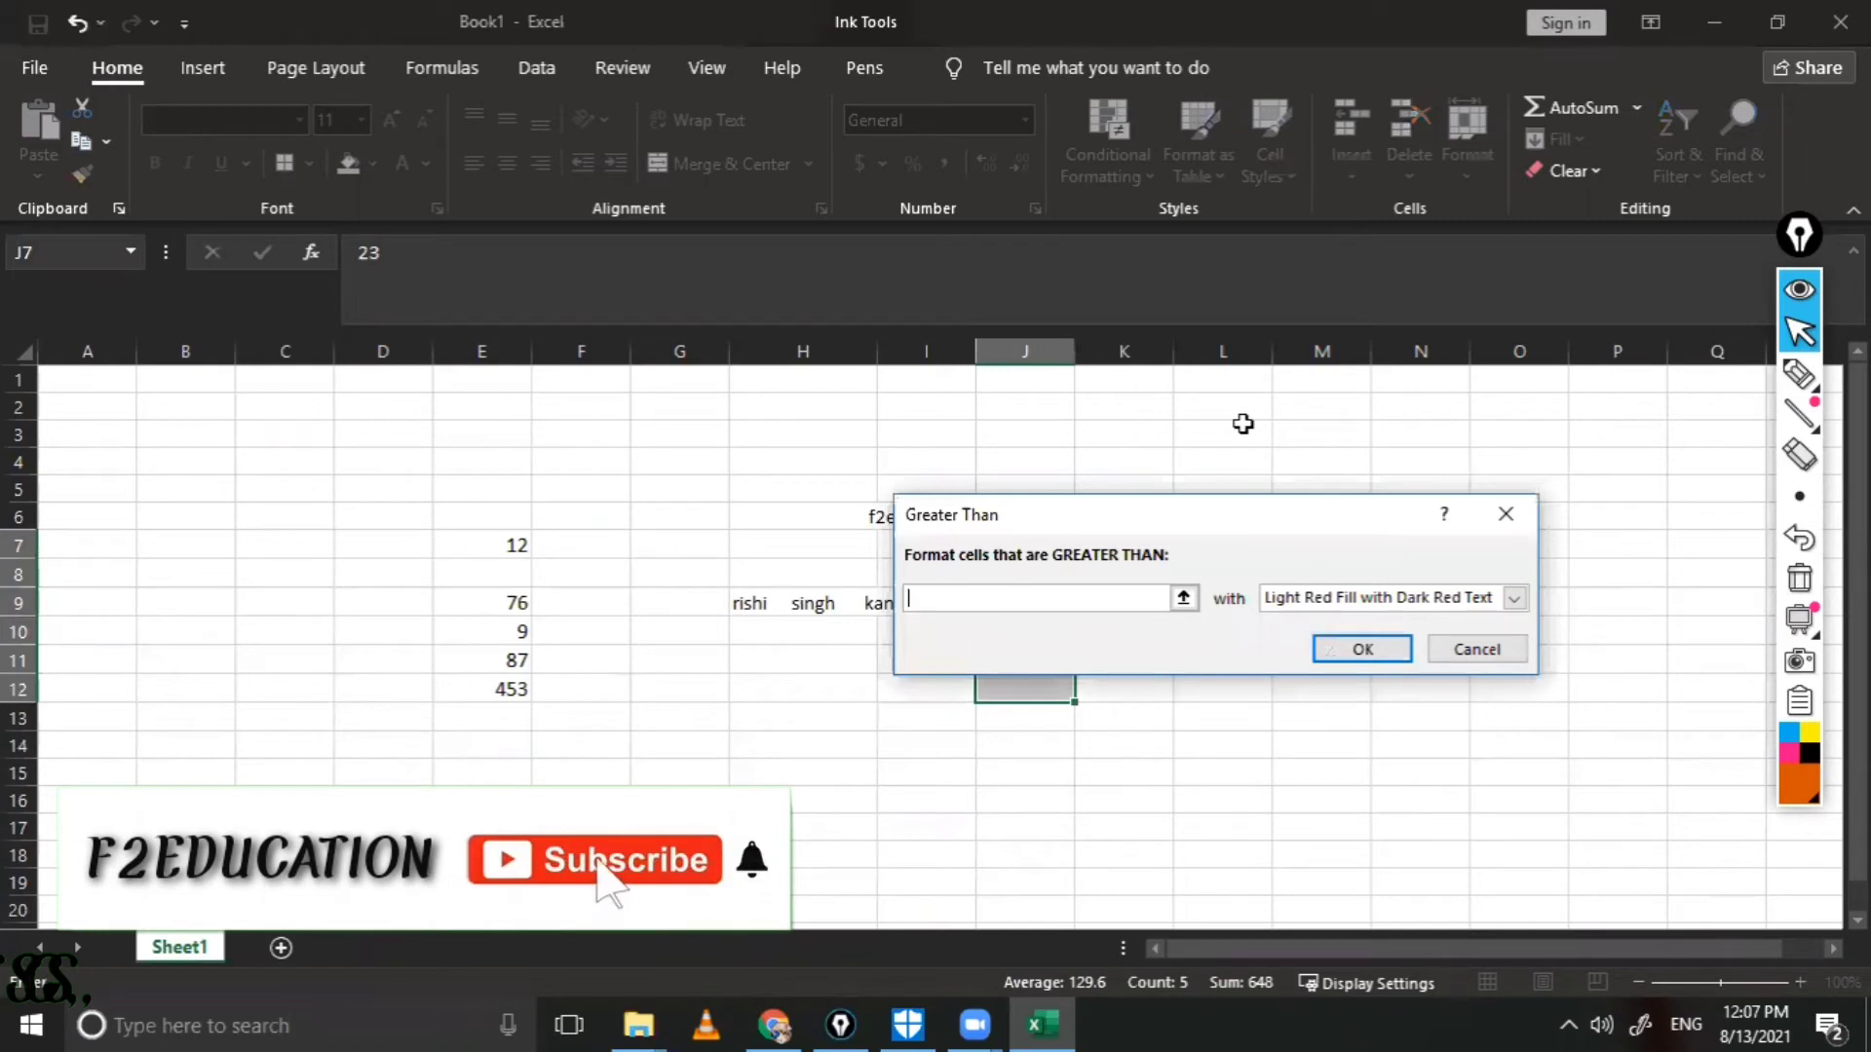
type("1")
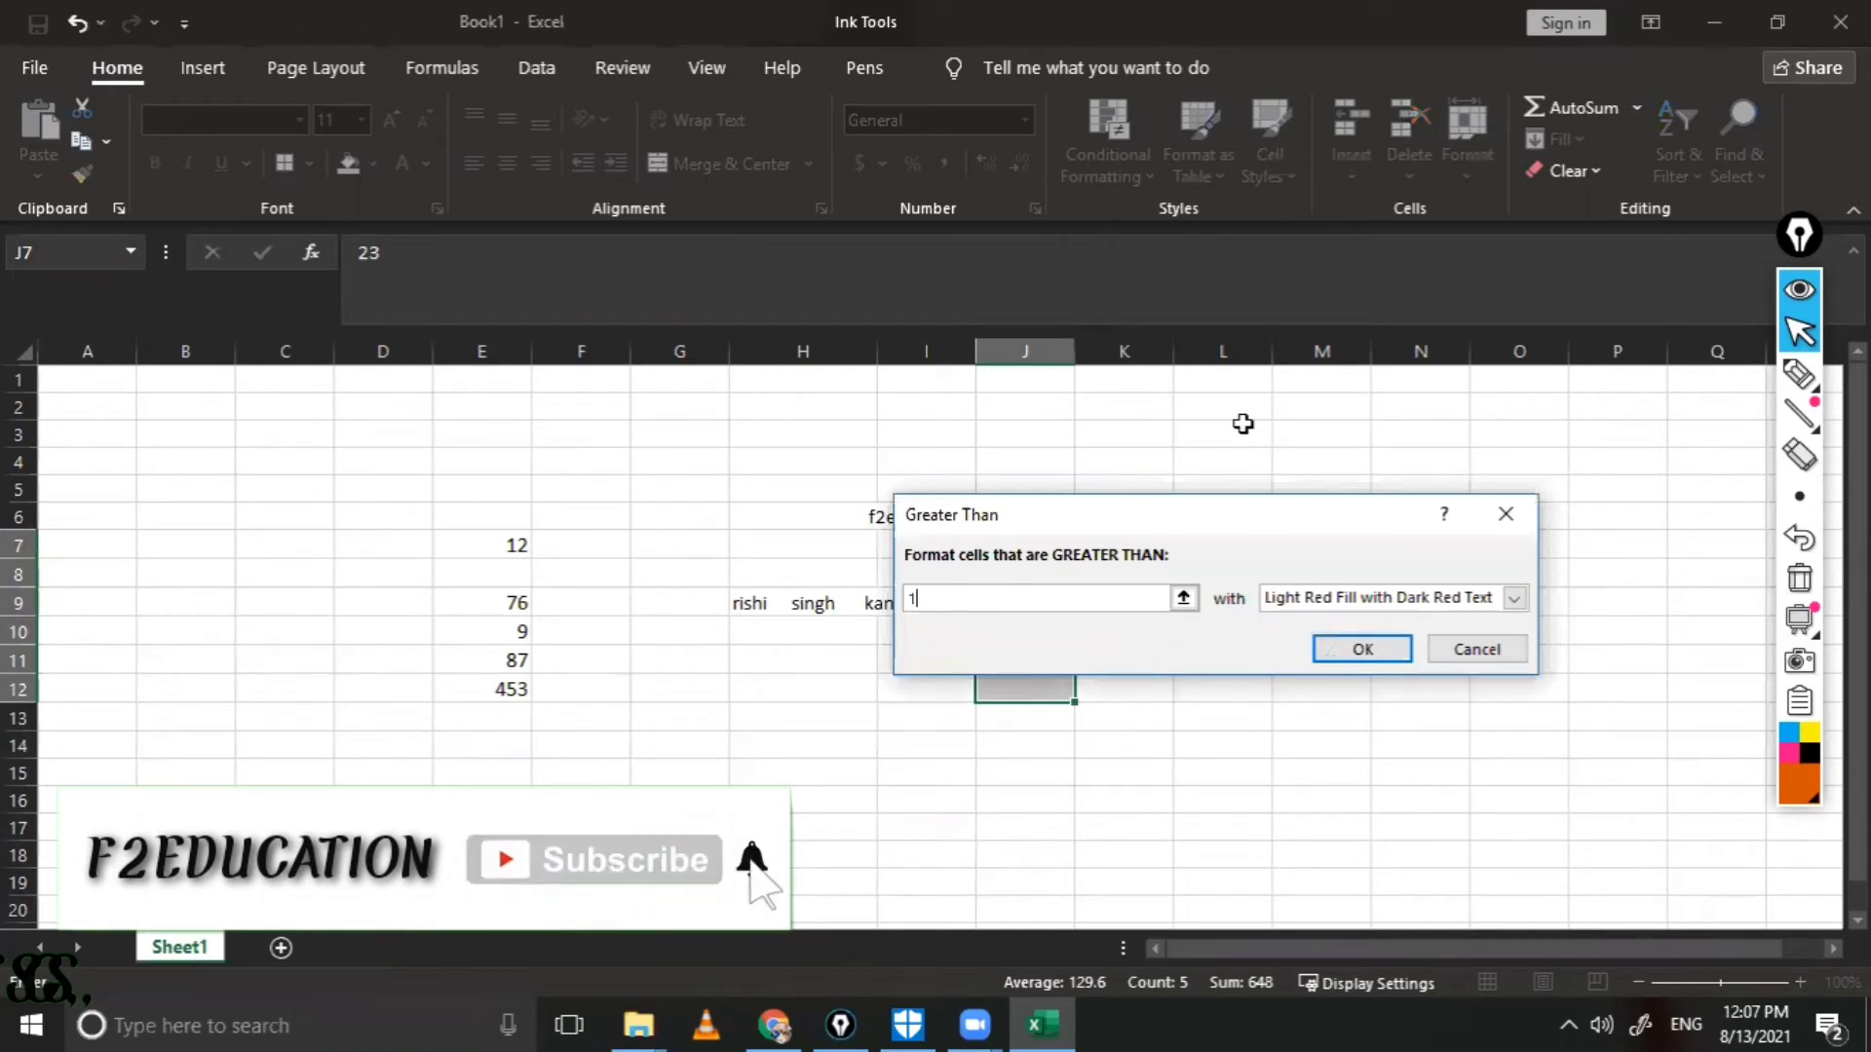
type("0")
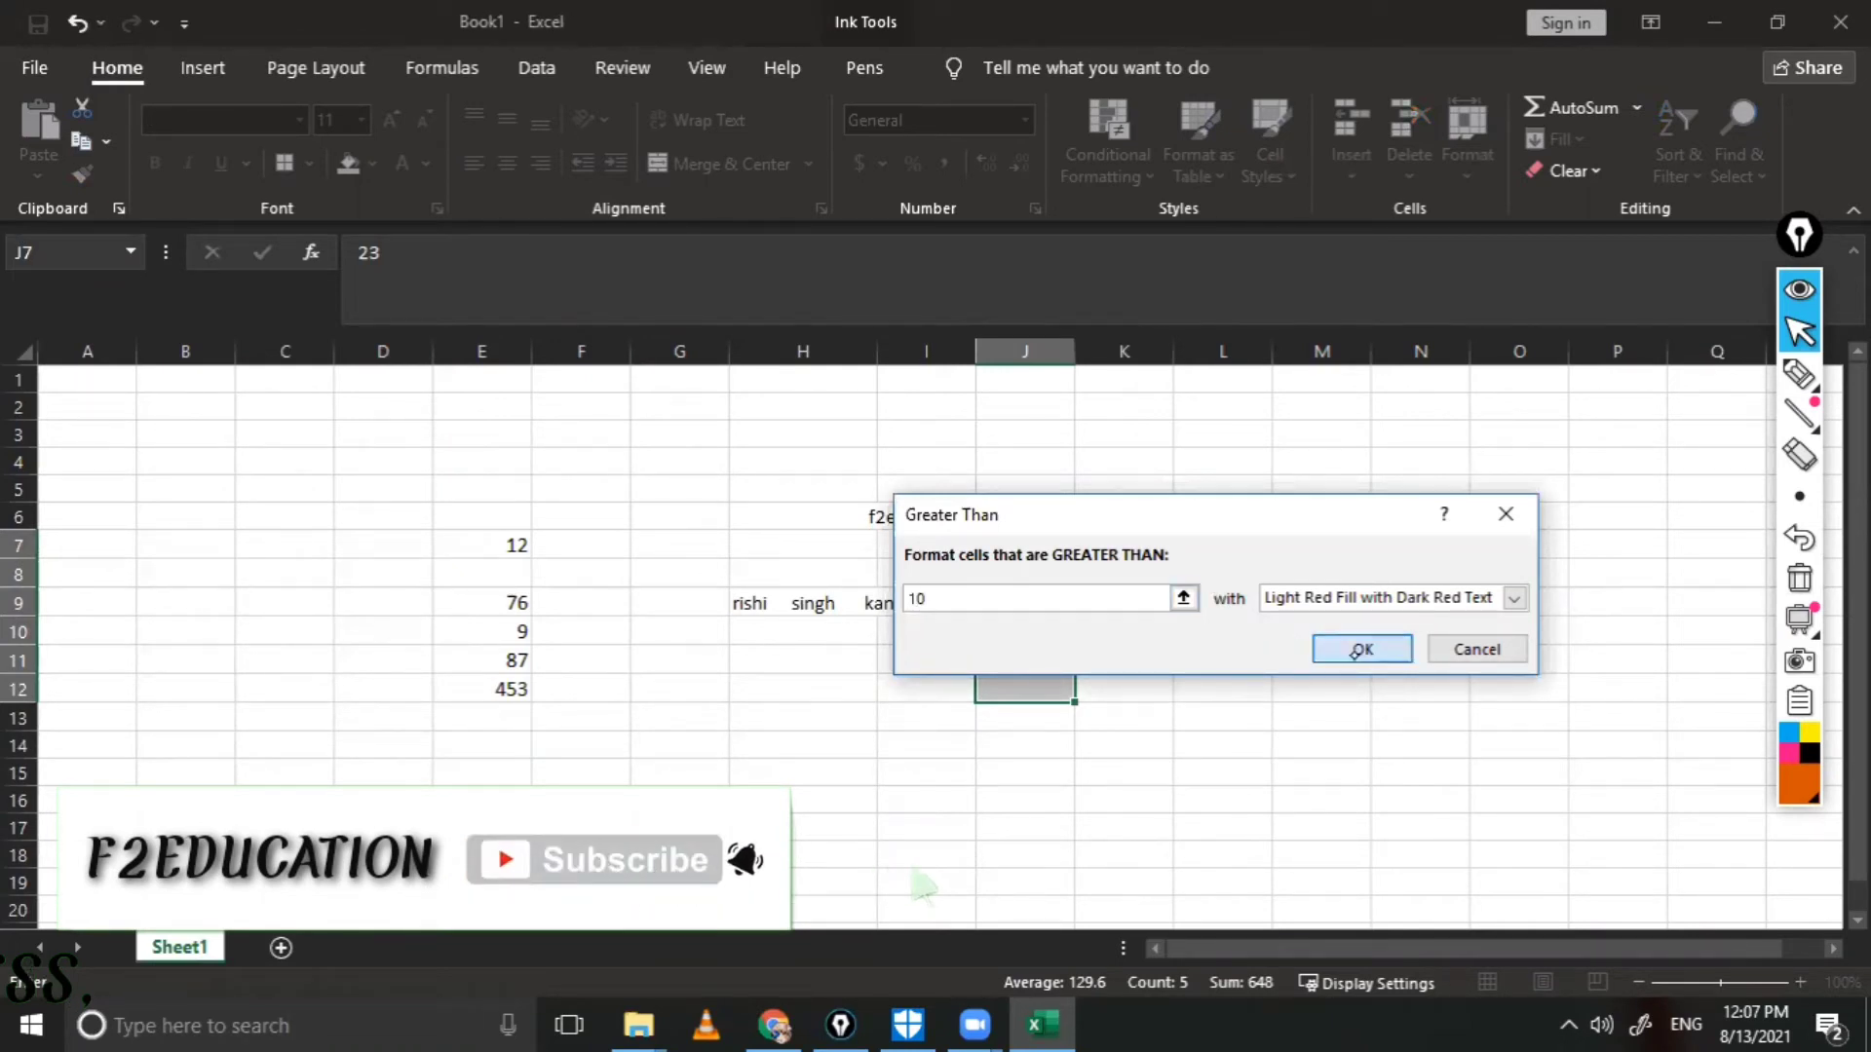
key("Return")
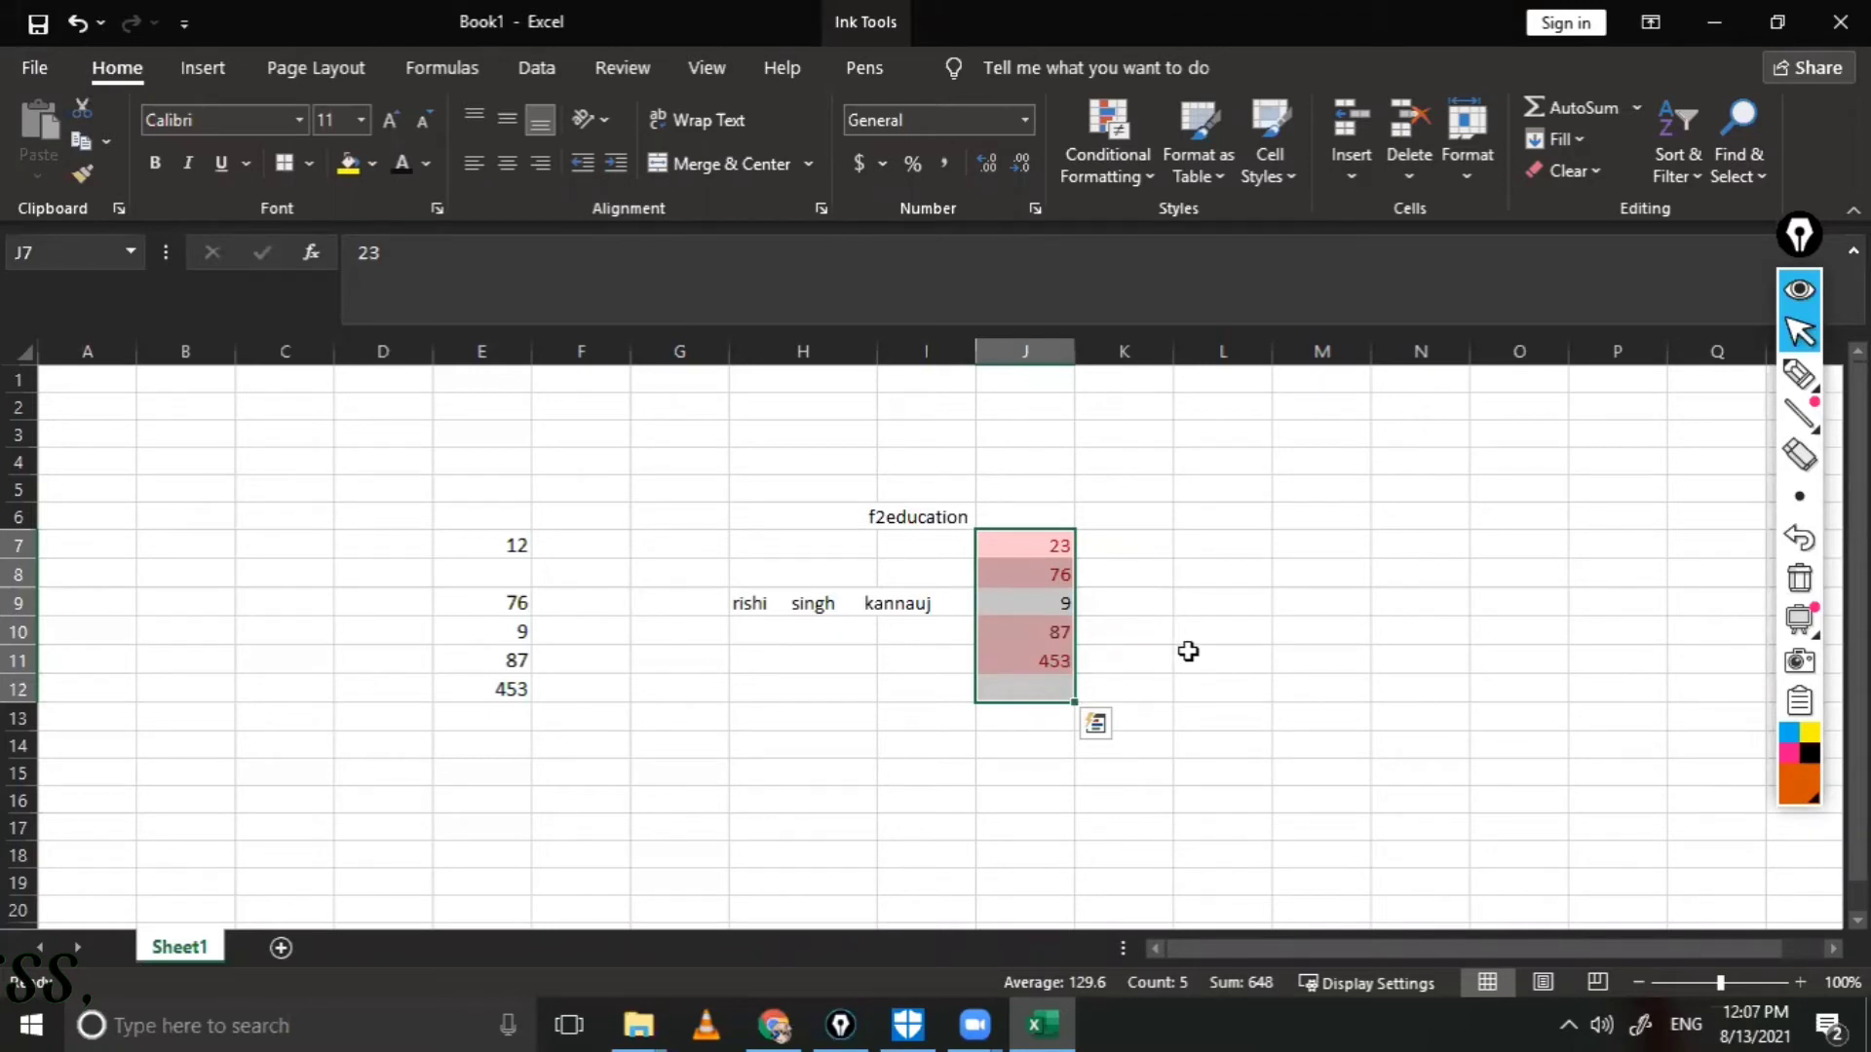
left_click(1216, 624)
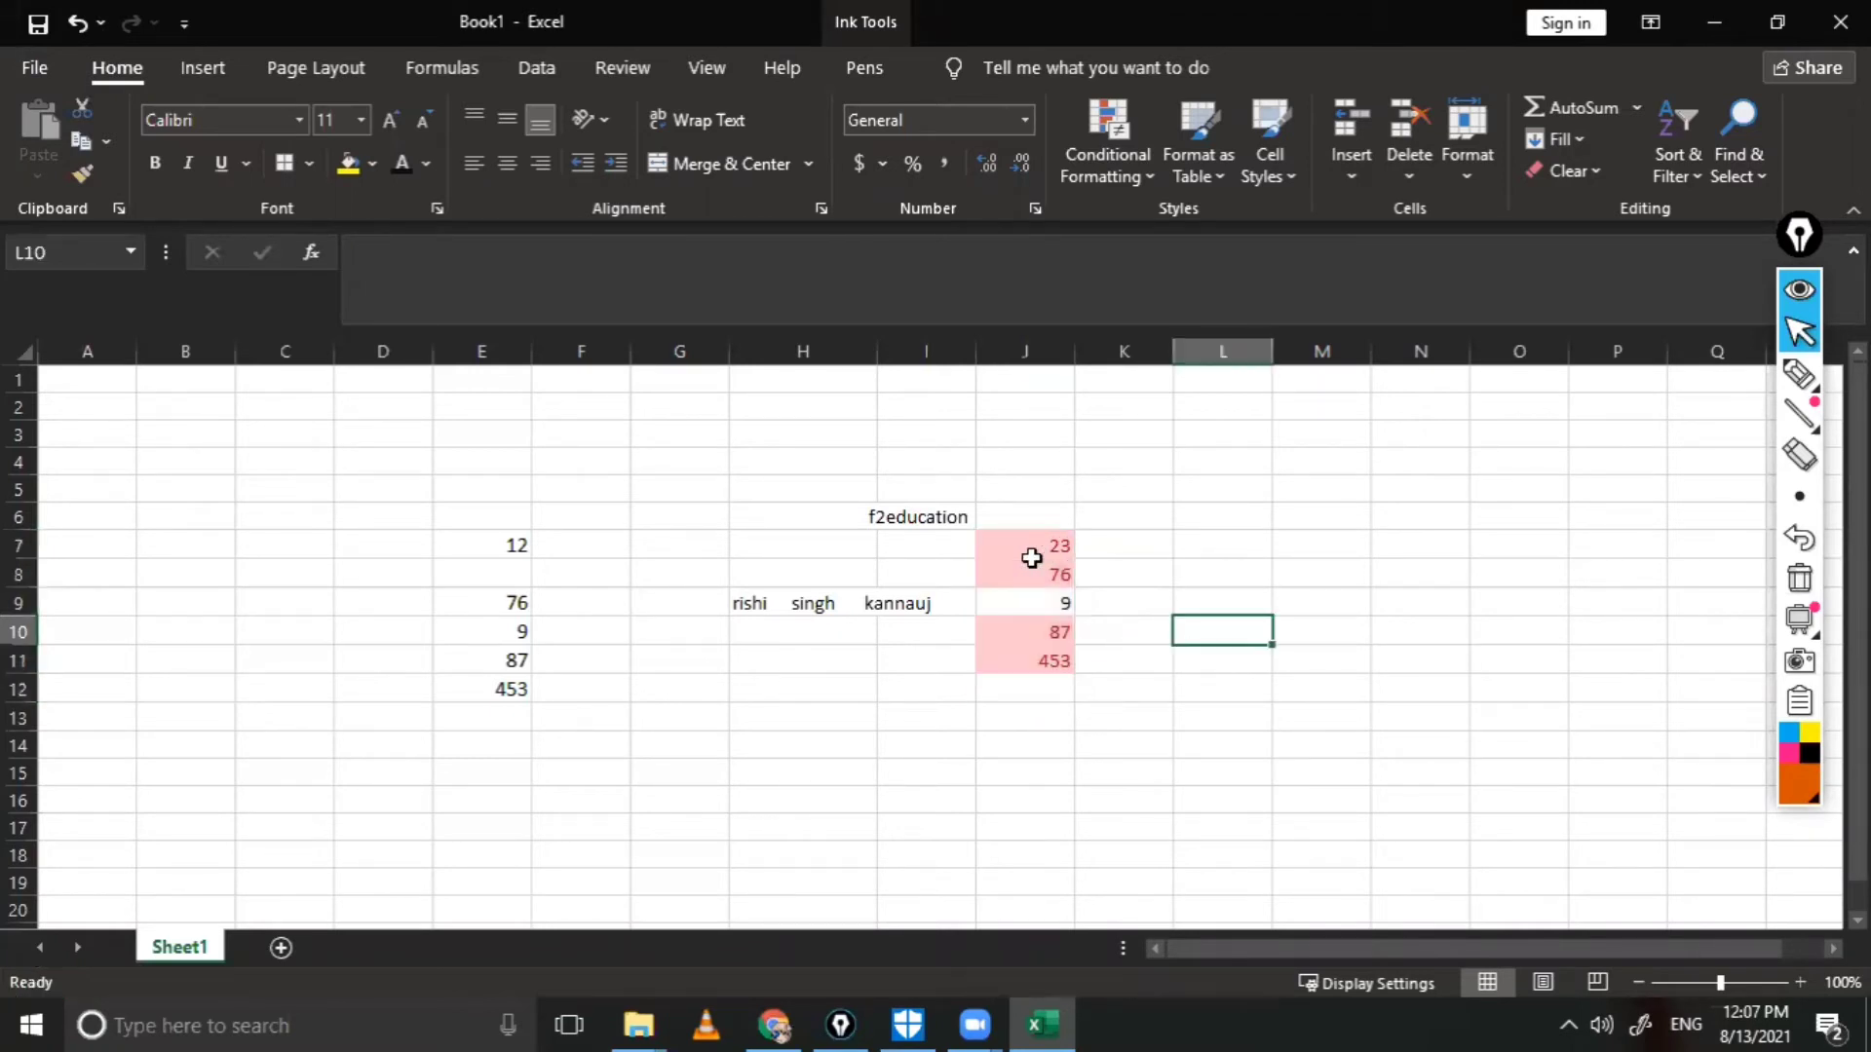
Step: Apply a first Less Than highlight rule to the numbers in column J
left_click_drag(1048, 658, 1042, 546)
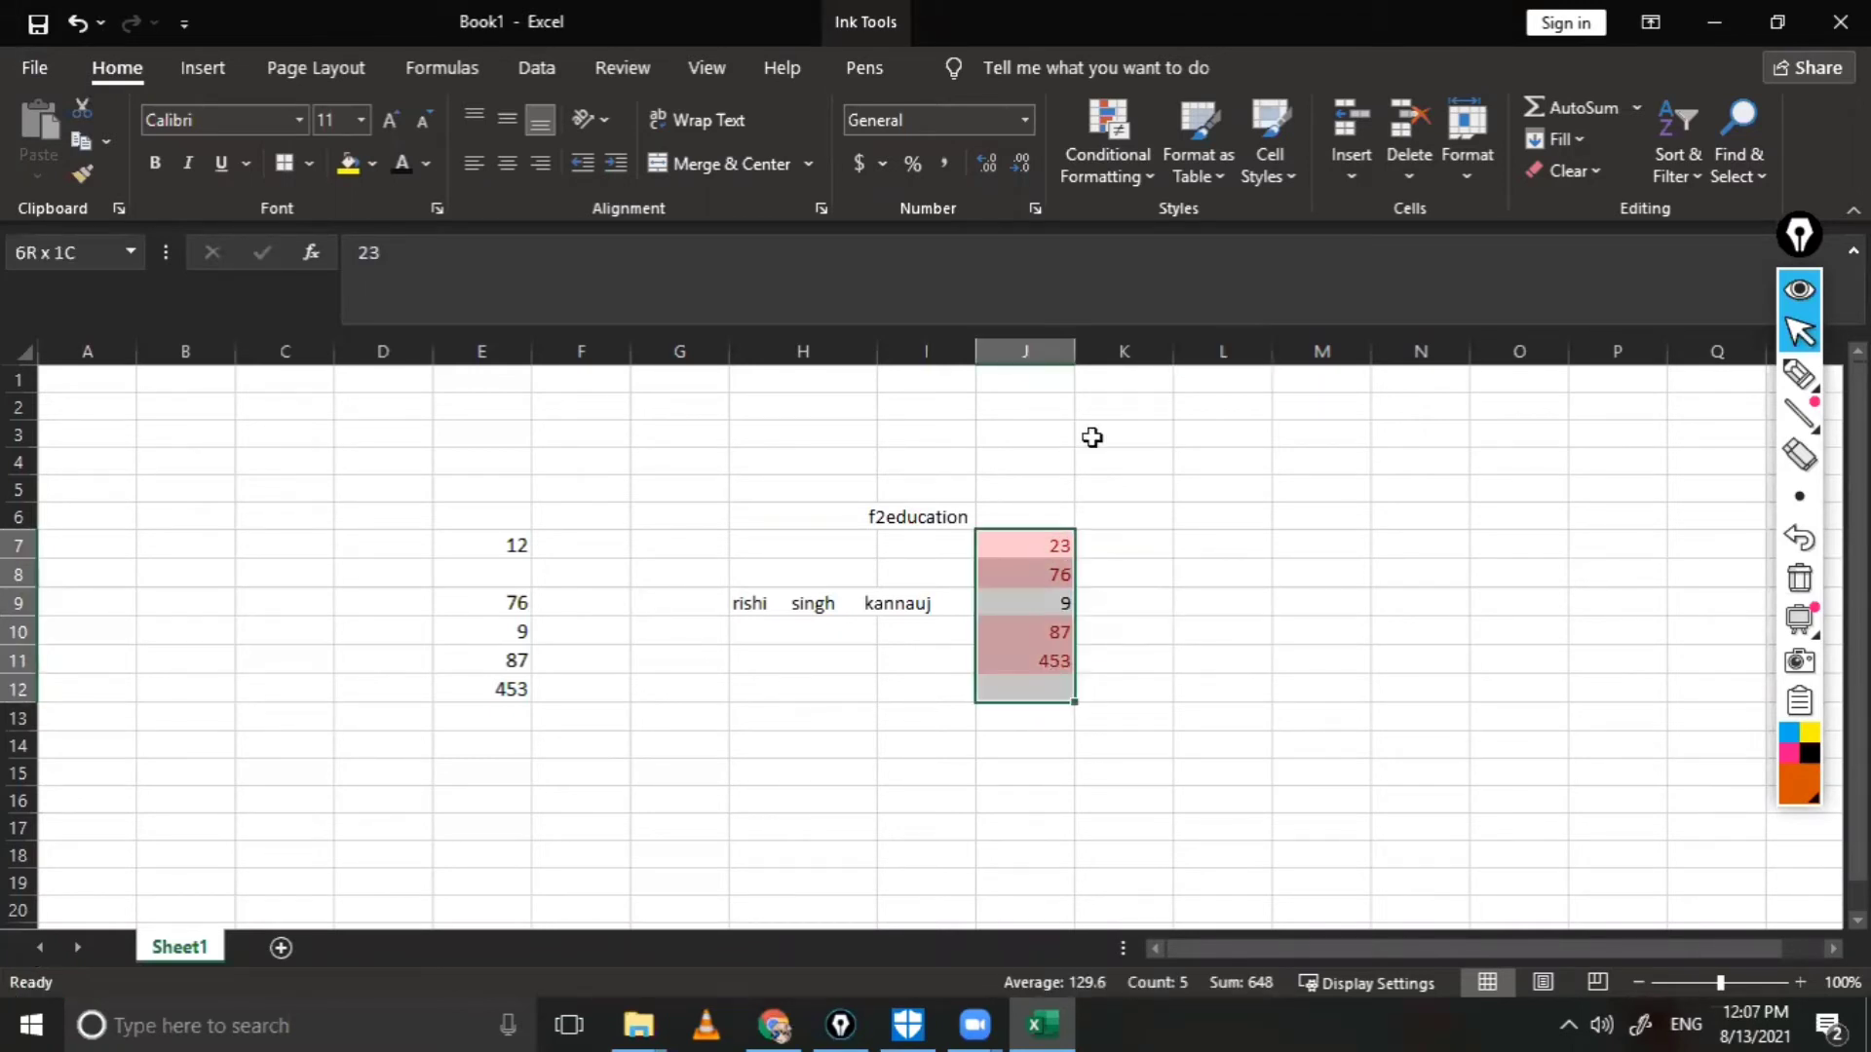
left_click(1108, 156)
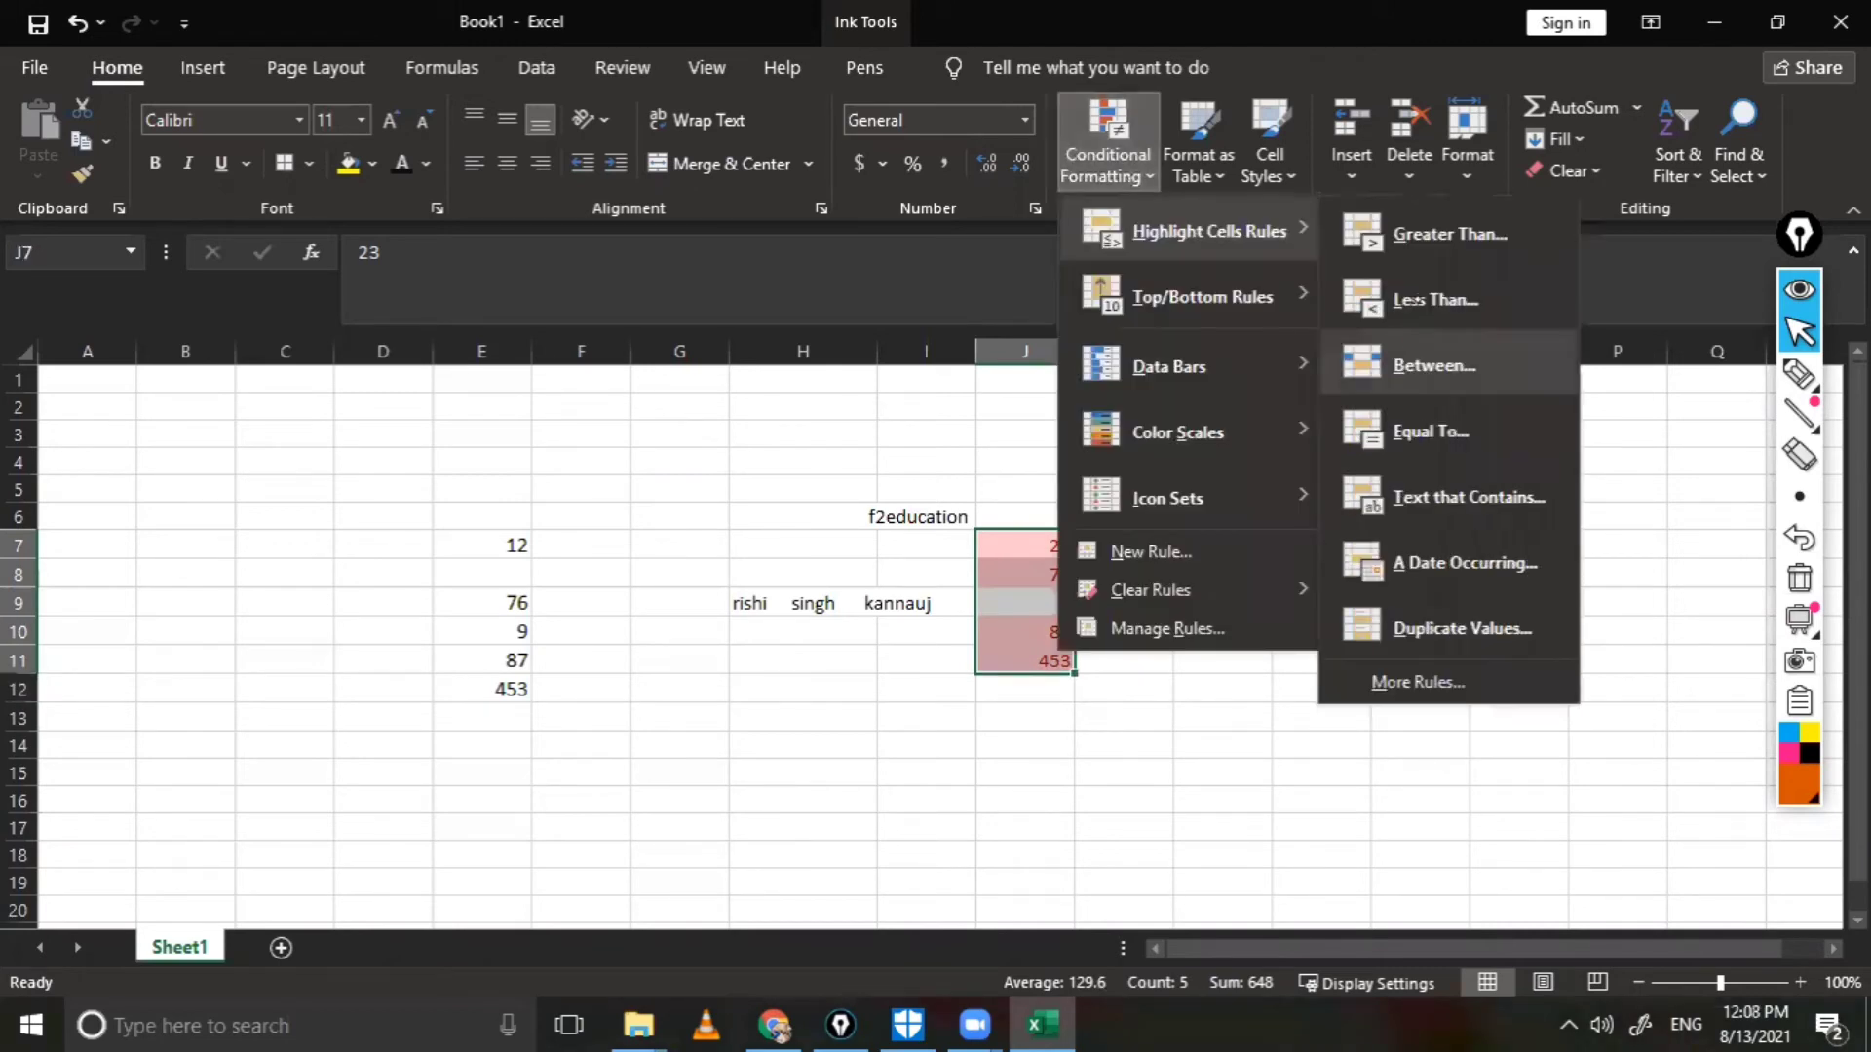
left_click(1427, 299)
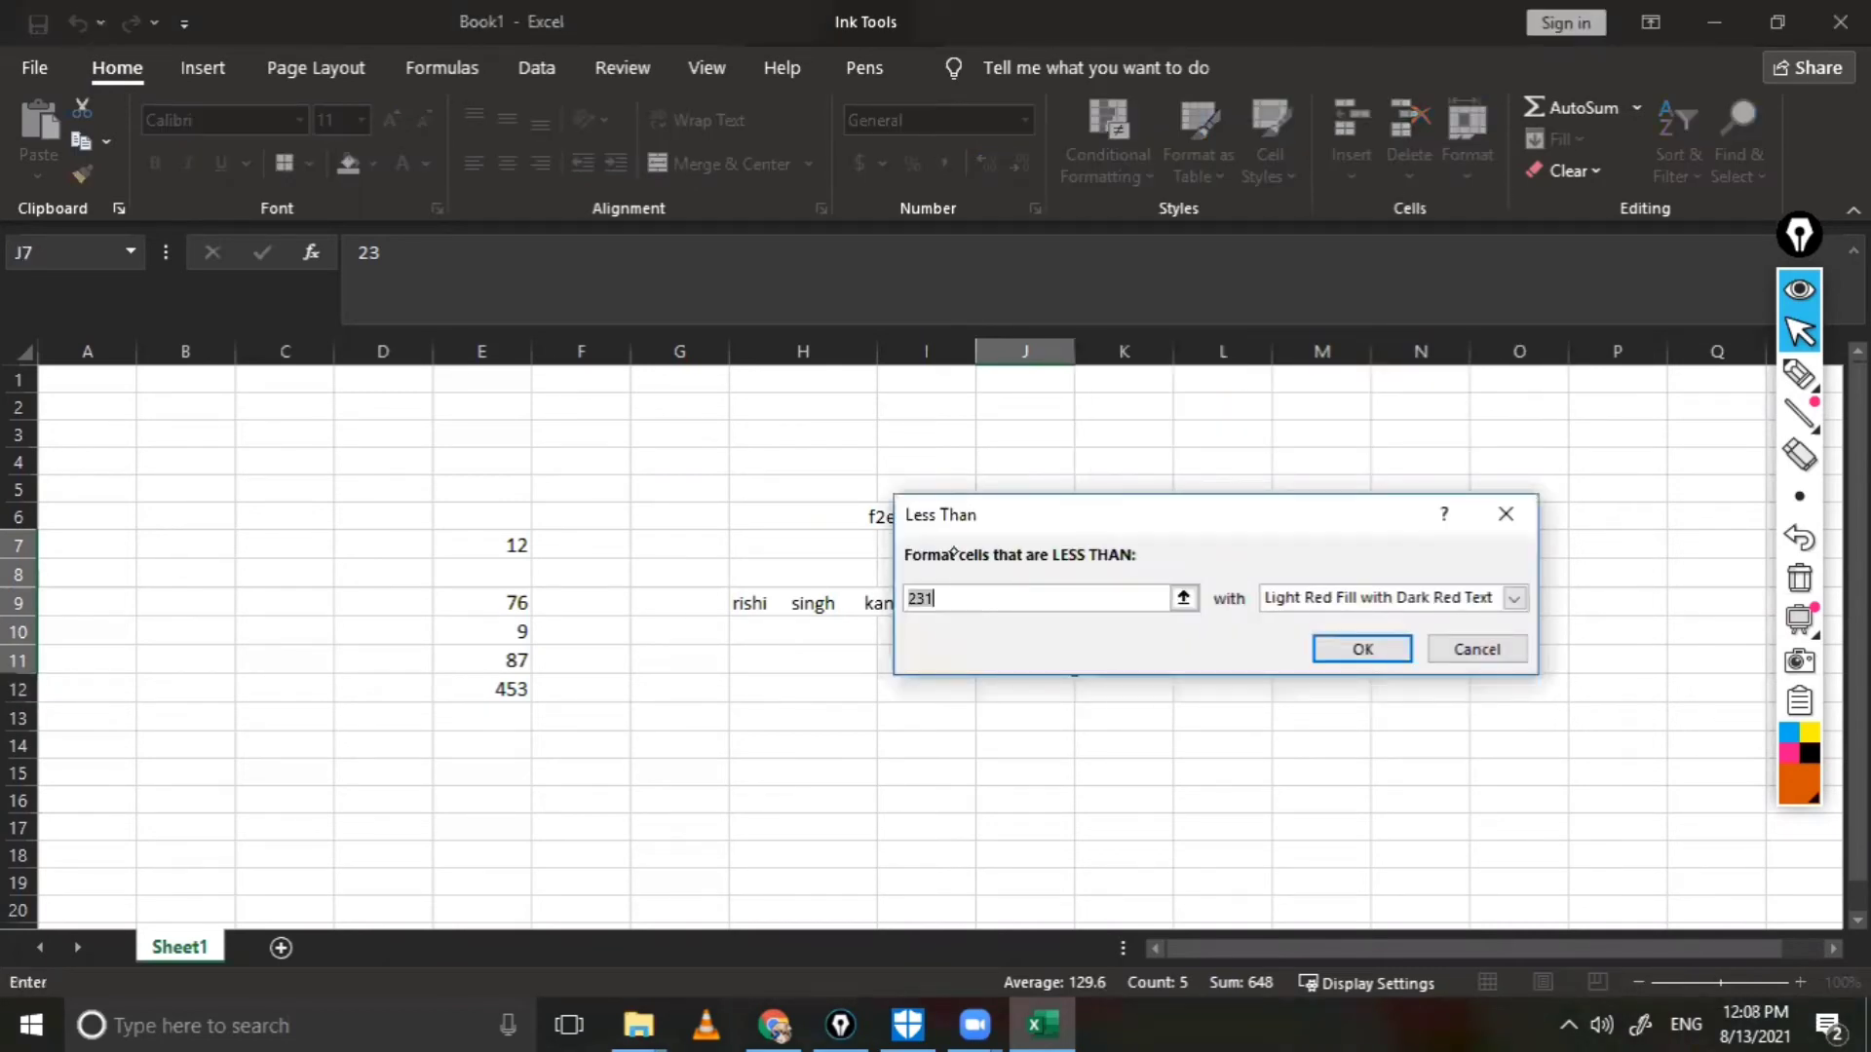
key("BackSpace")
left_click(1362, 651)
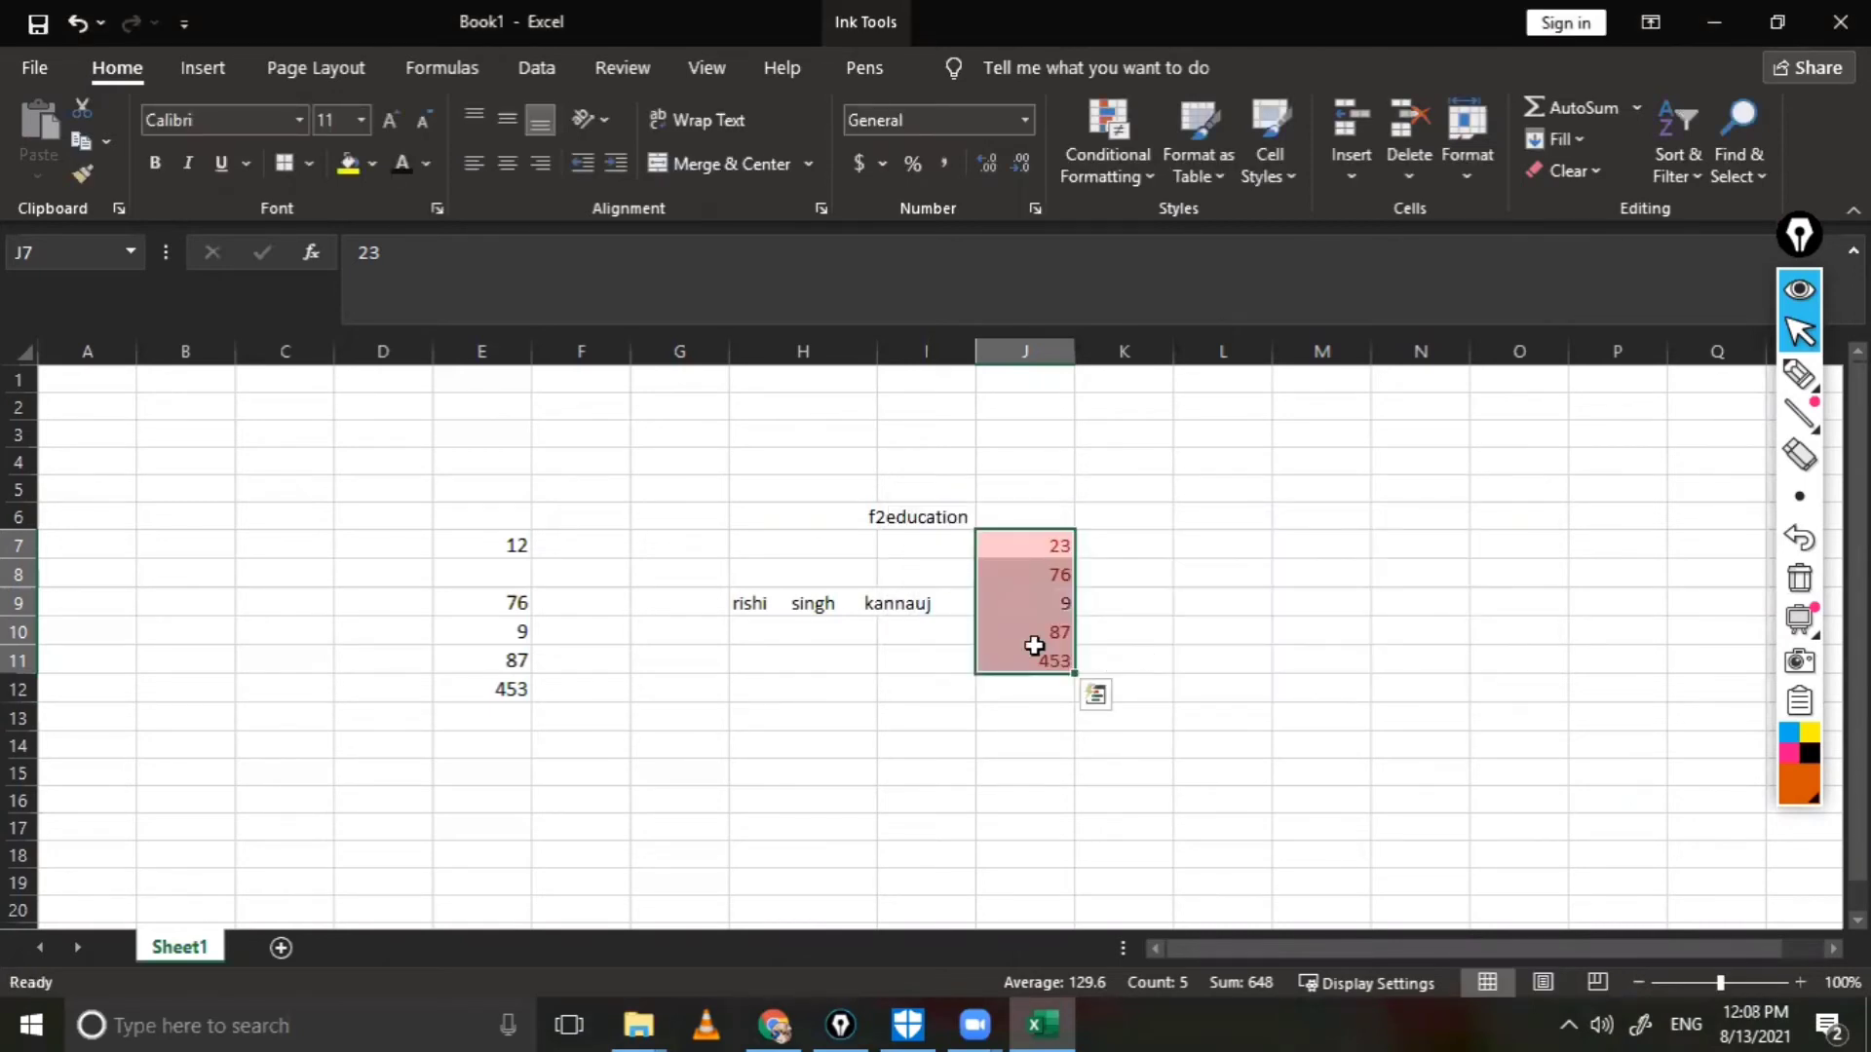
Step: Reselect J7:J11 and undo both highlight rules with Ctrl+Z
left_click(1173, 607)
left_click_drag(1013, 552, 1035, 651)
key("ctrl+z")
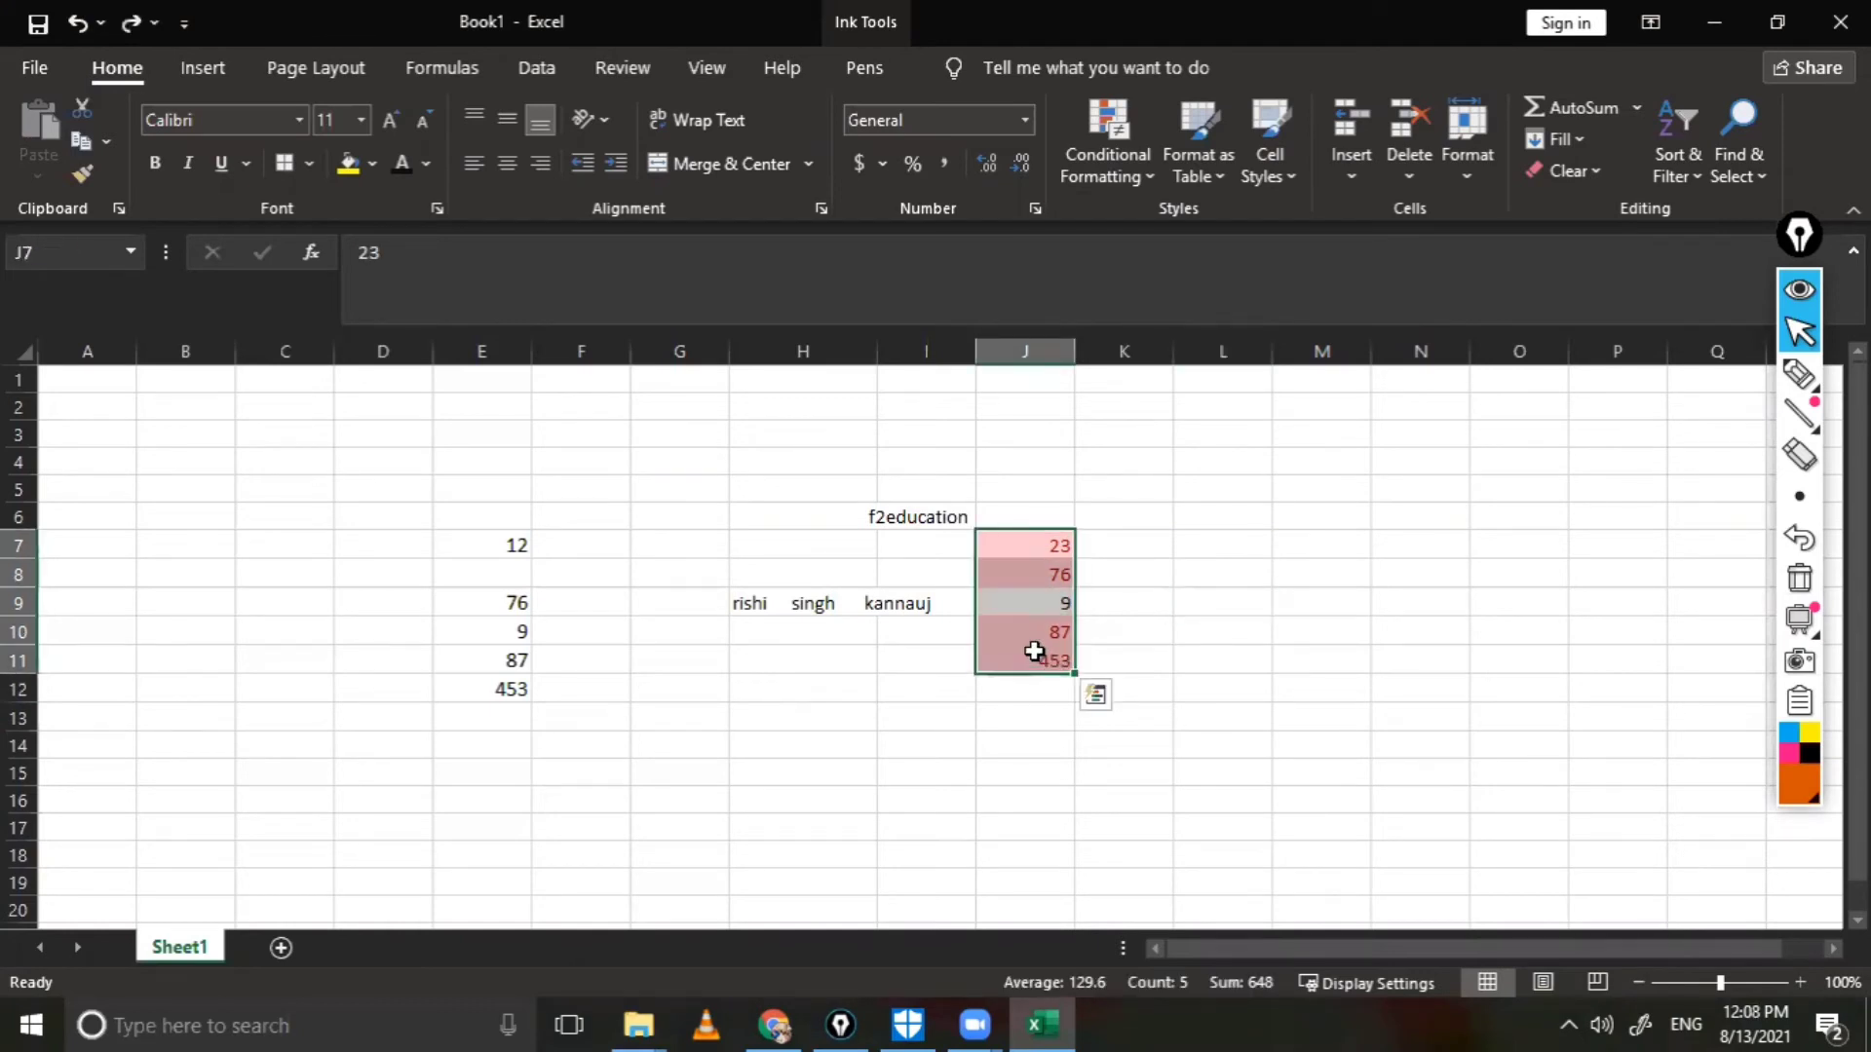
key("ctrl+z")
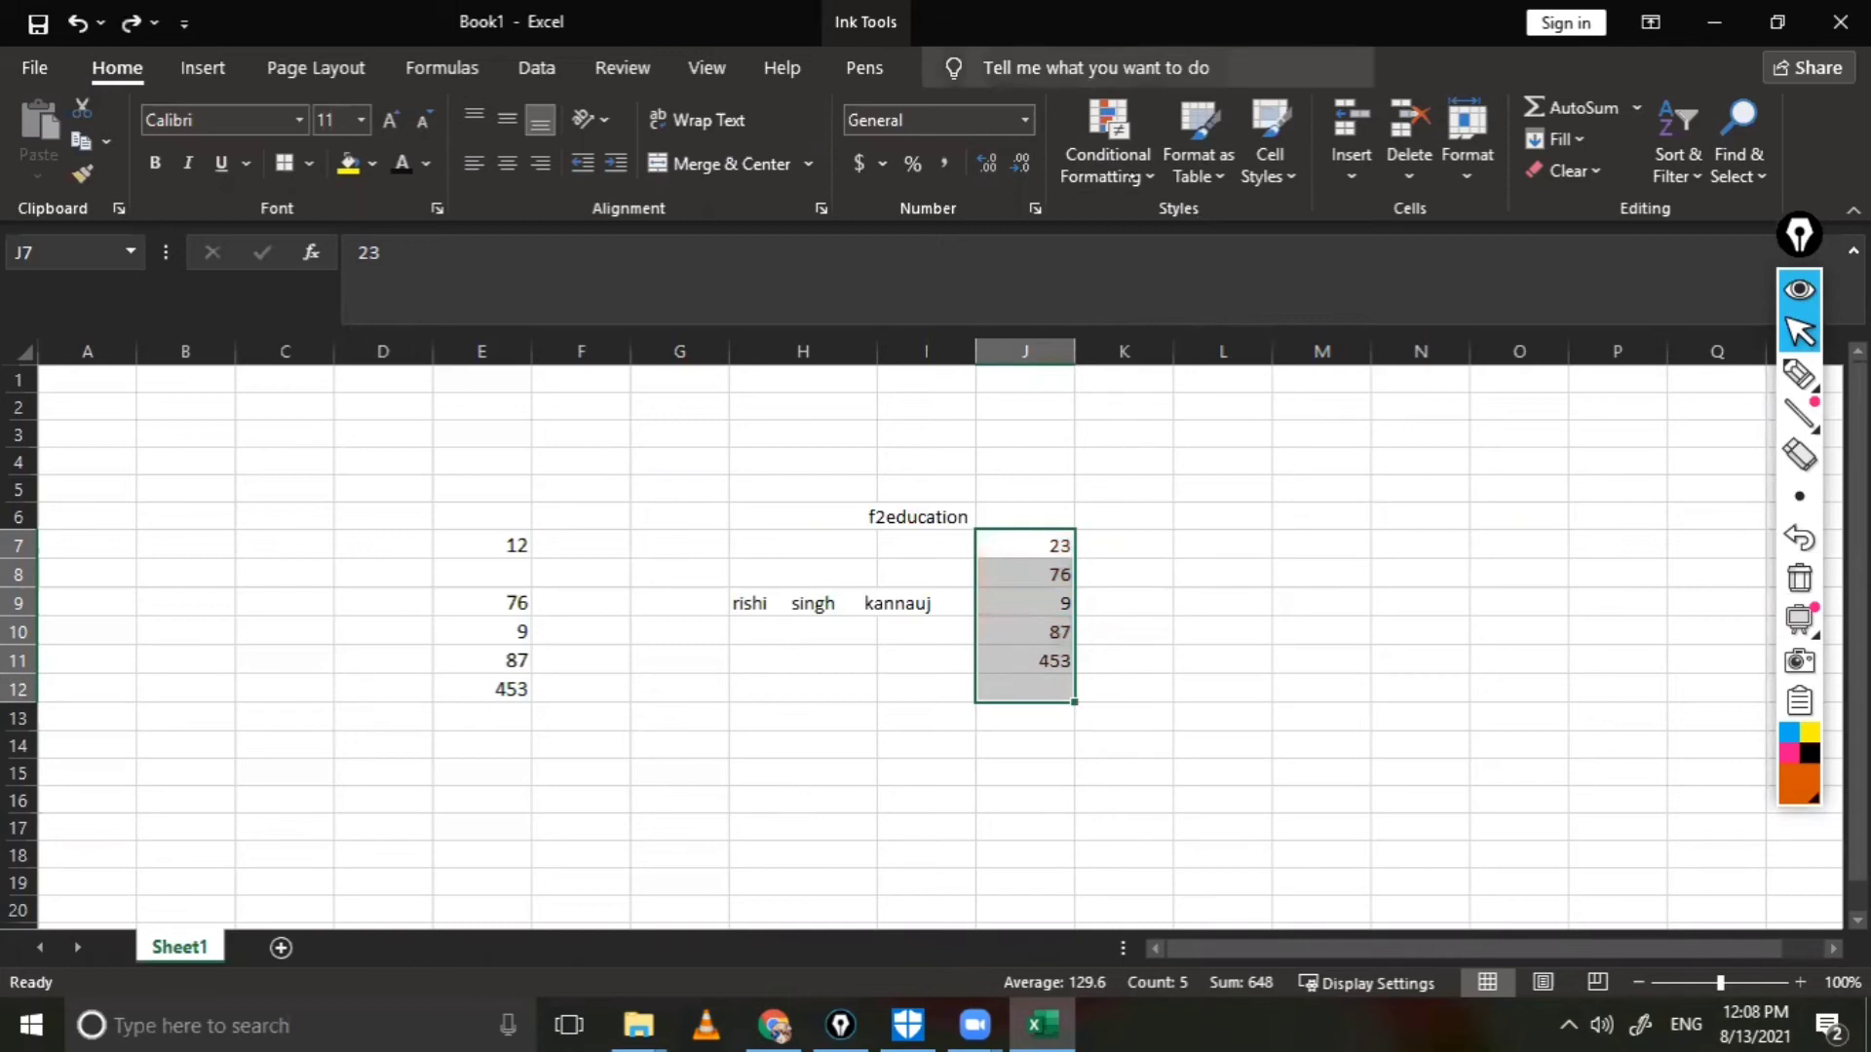
Step: Add a less-than-10 rule so 9 and the empty J12 turn light red
key("alt+h")
key("l")
mouse_move(1207, 231)
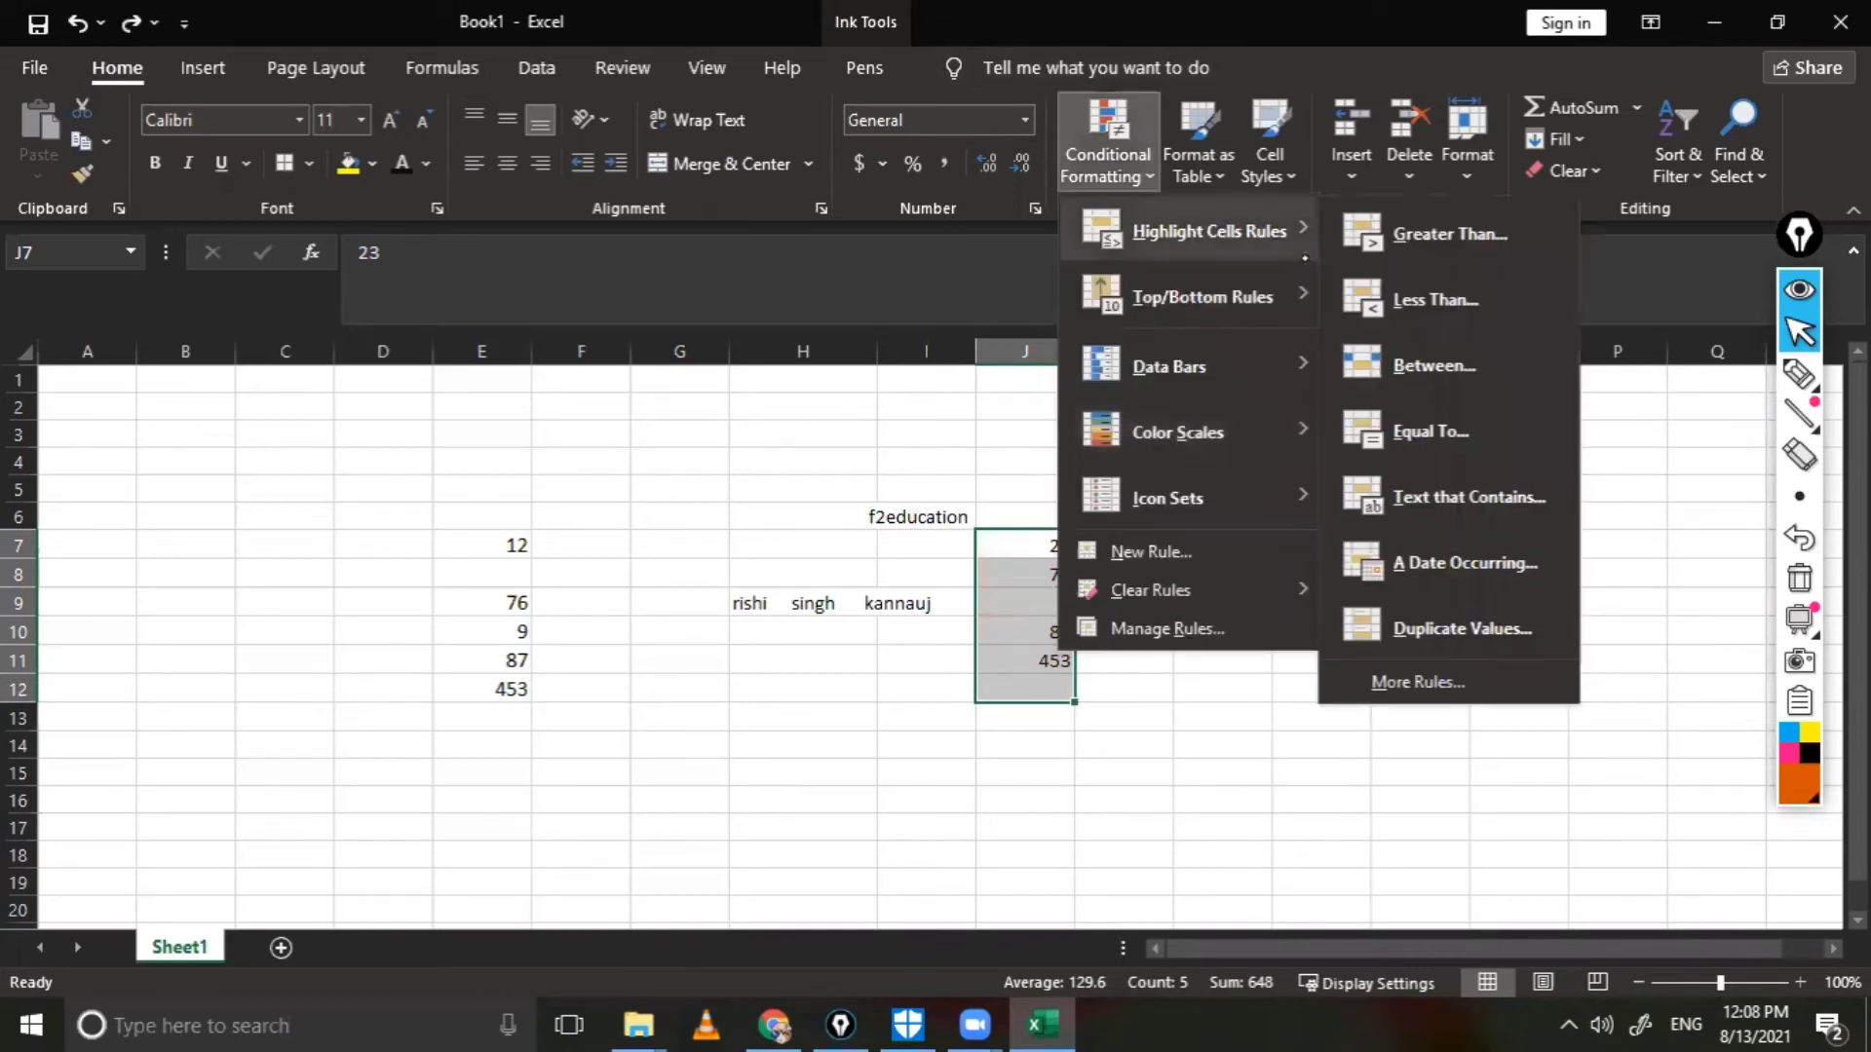
left_click(1414, 313)
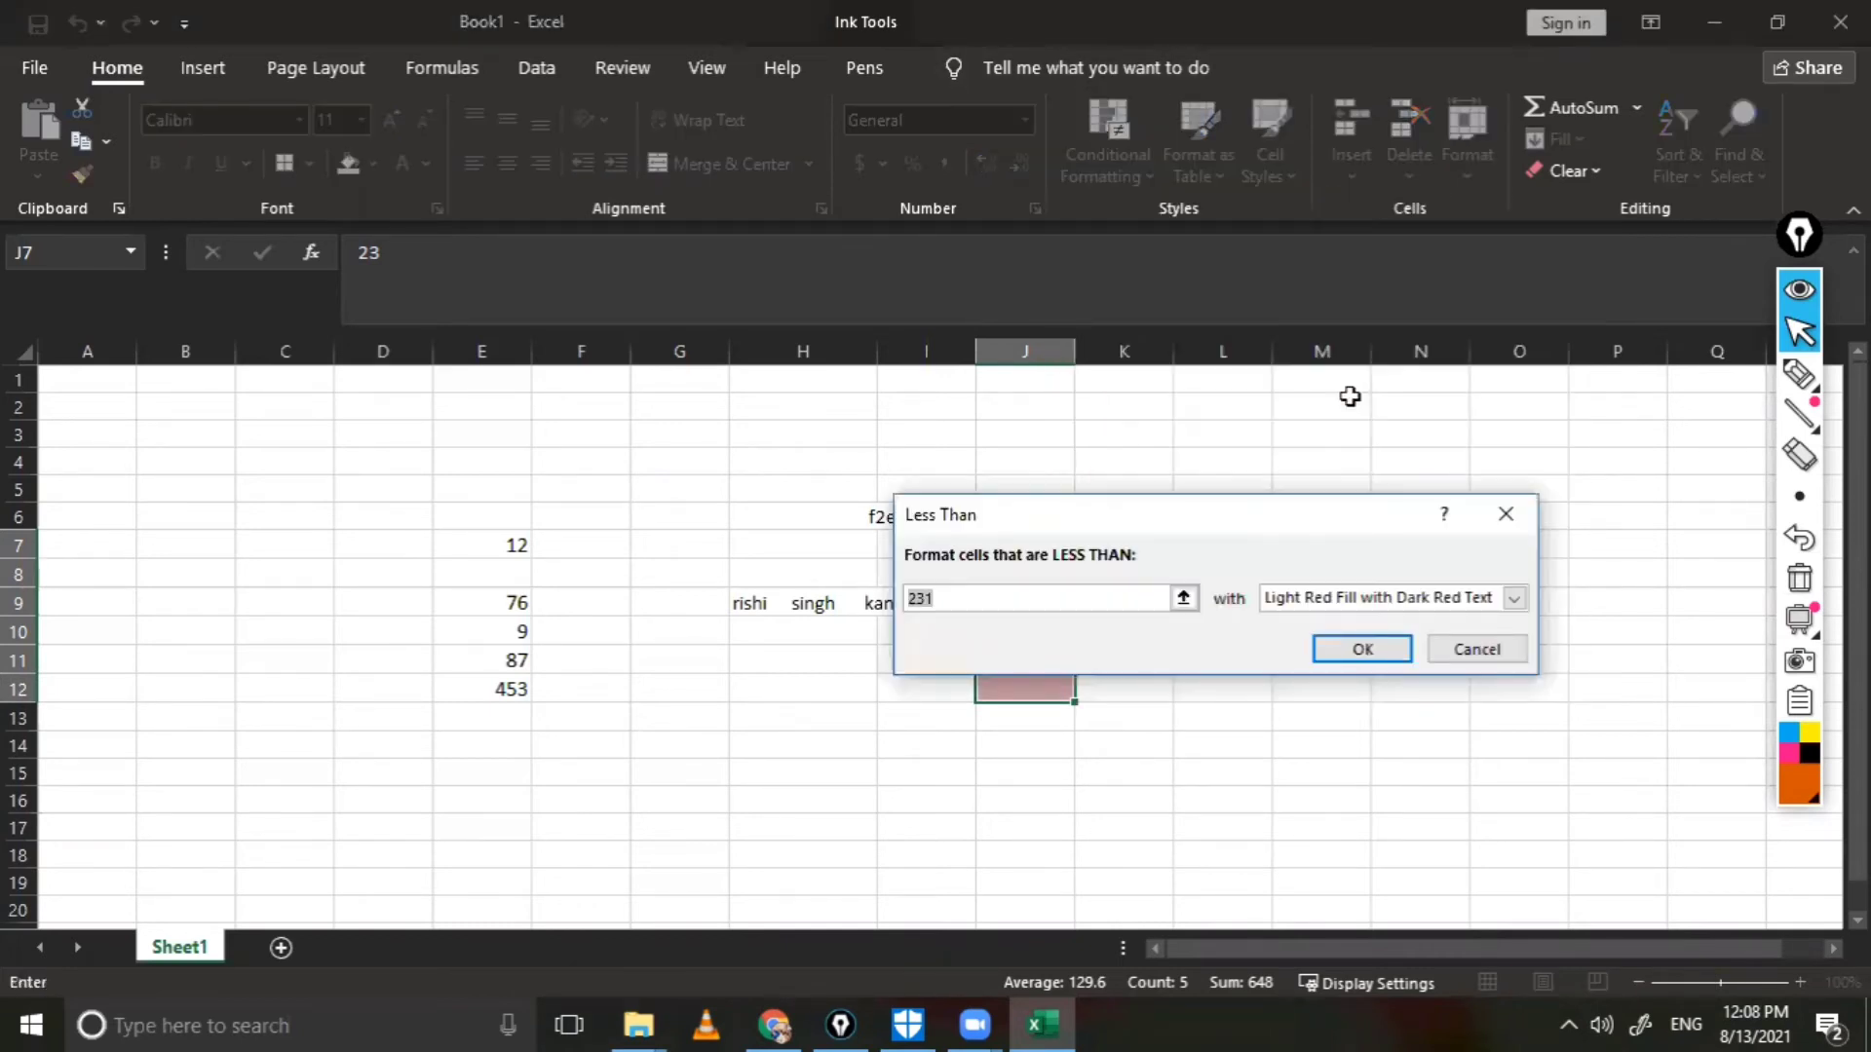
key("BackSpace")
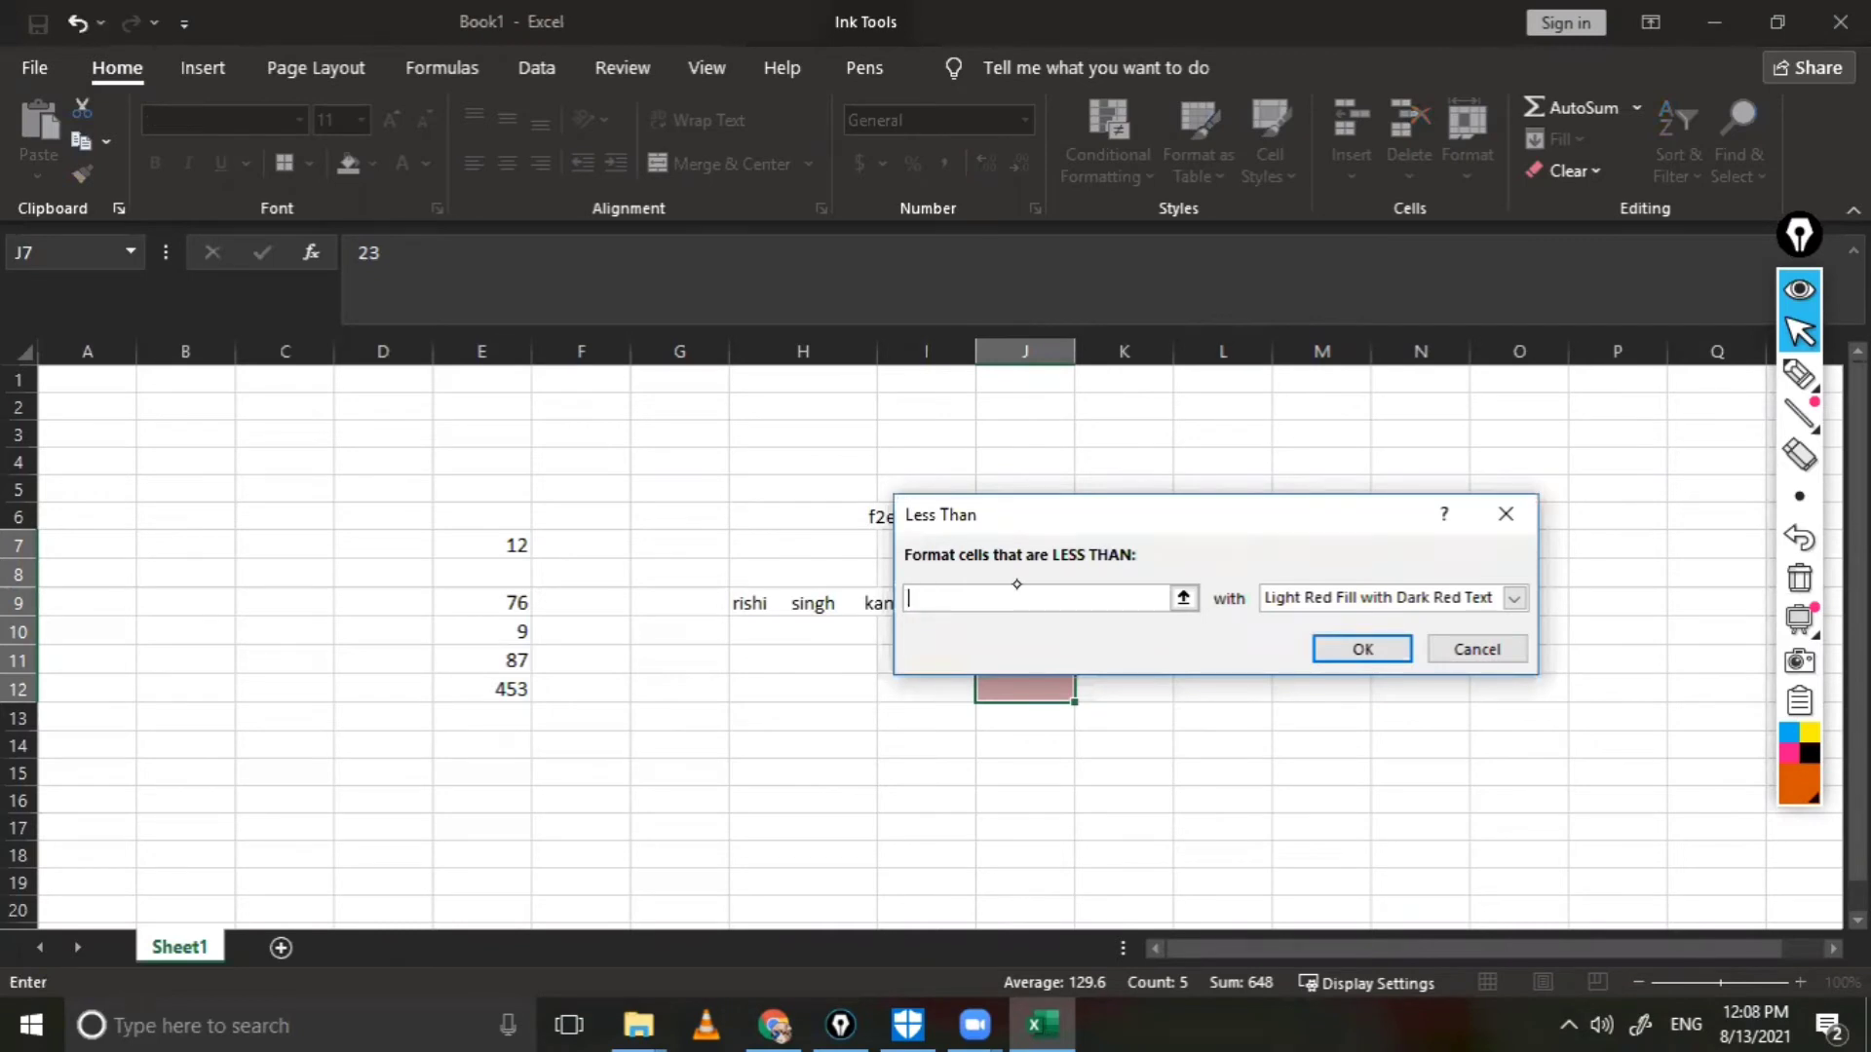
type("10")
left_click(1337, 658)
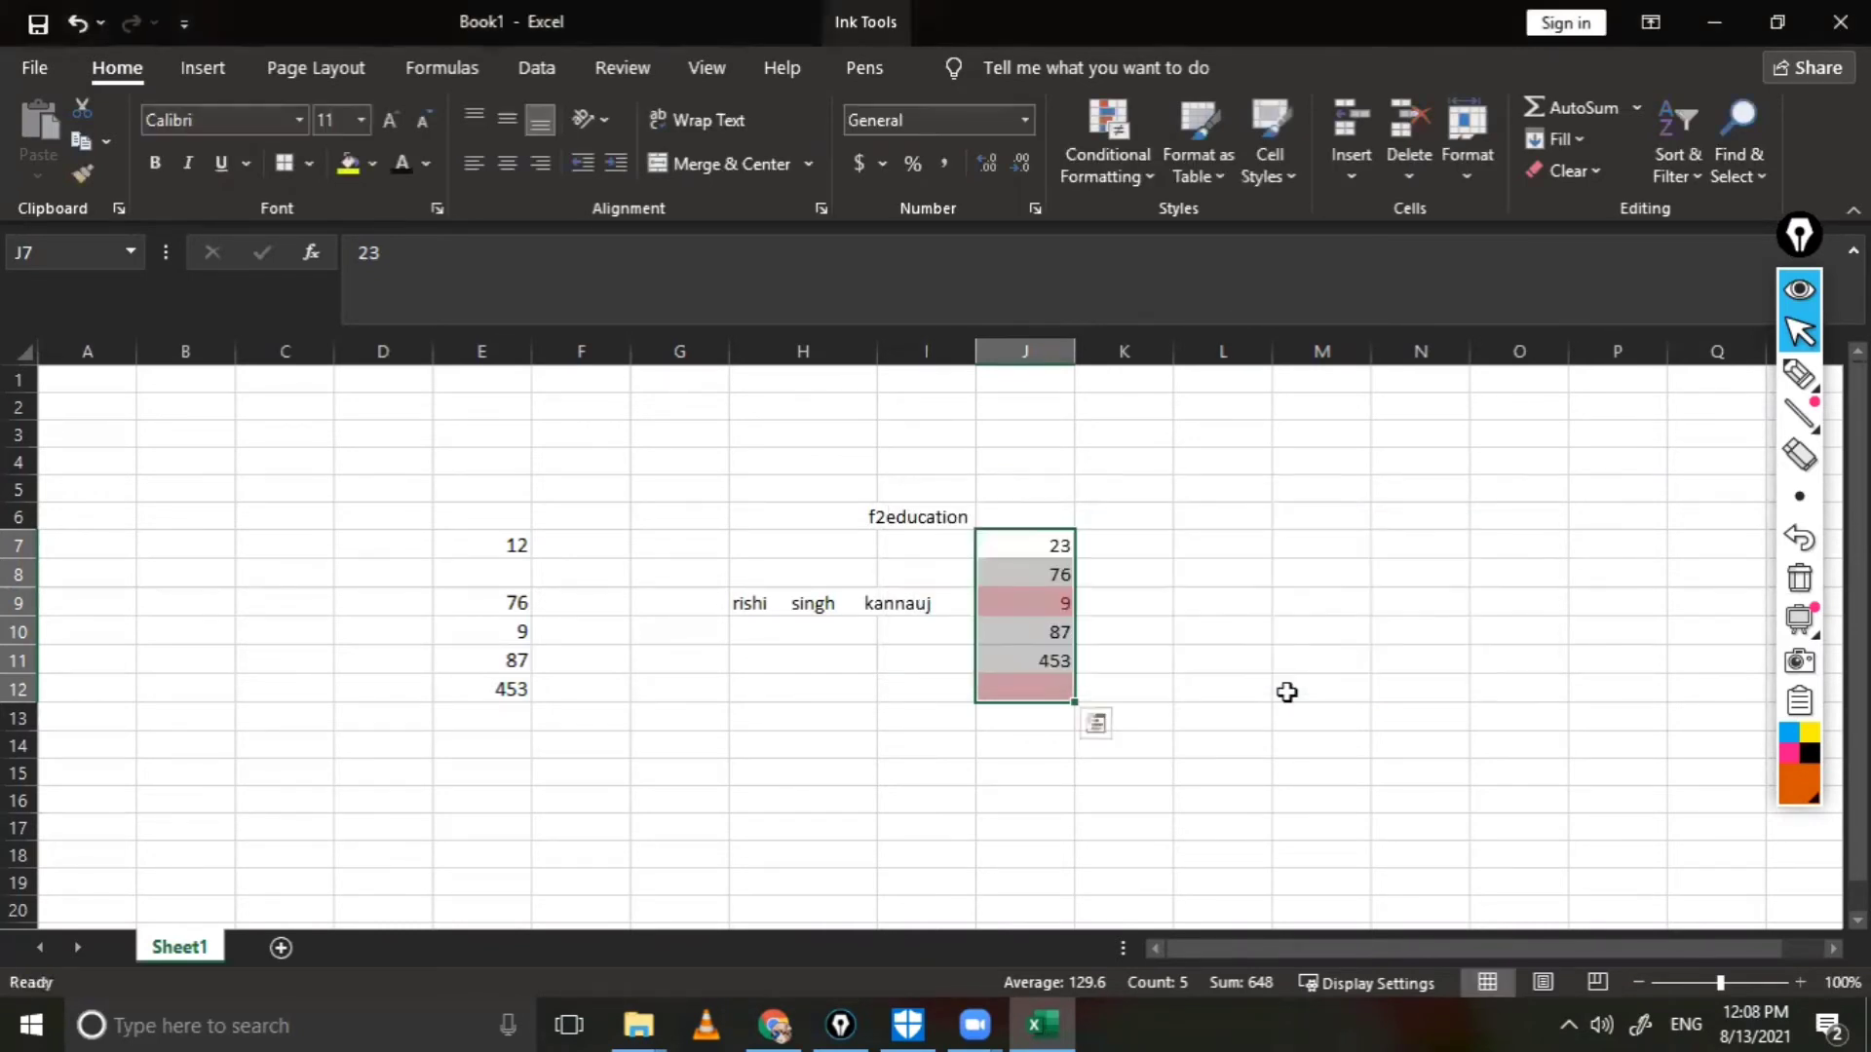
left_click(1226, 662)
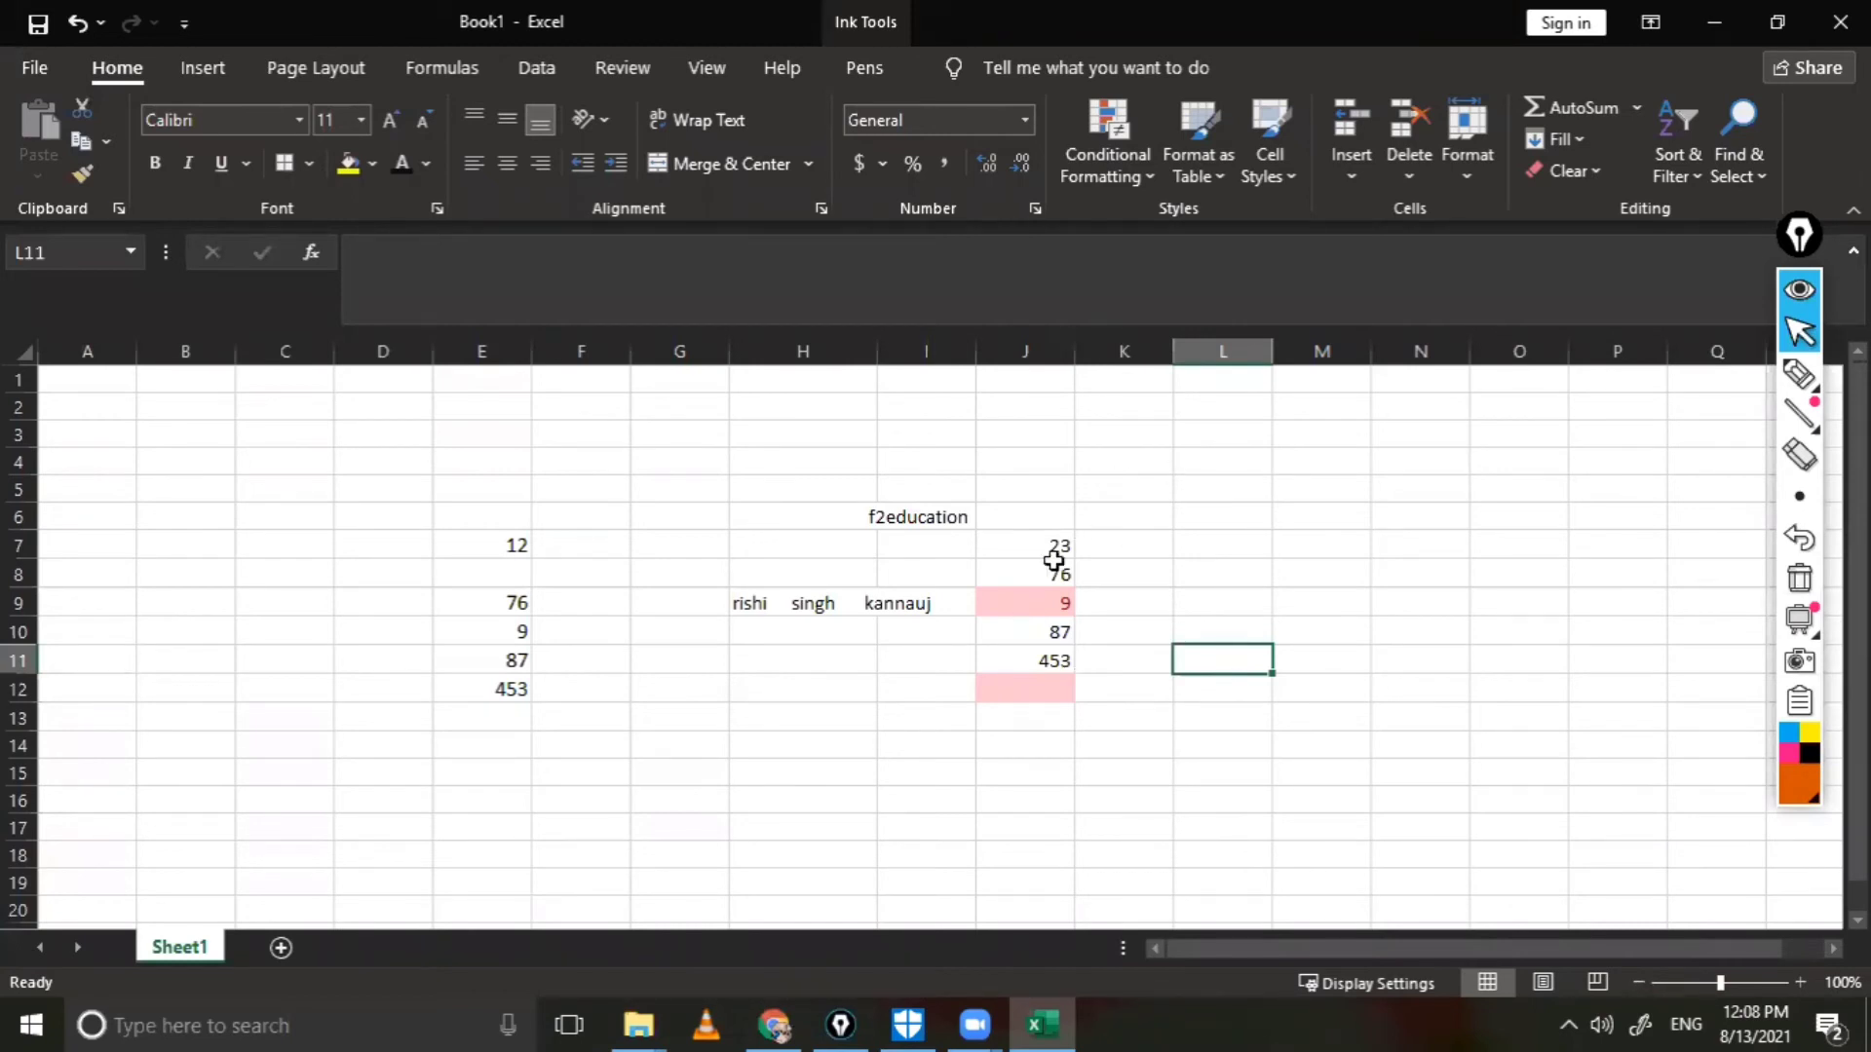
mouse_move(1057, 546)
left_mouse_down()
mouse_move(1058, 685)
mouse_move(1060, 633)
left_mouse_up()
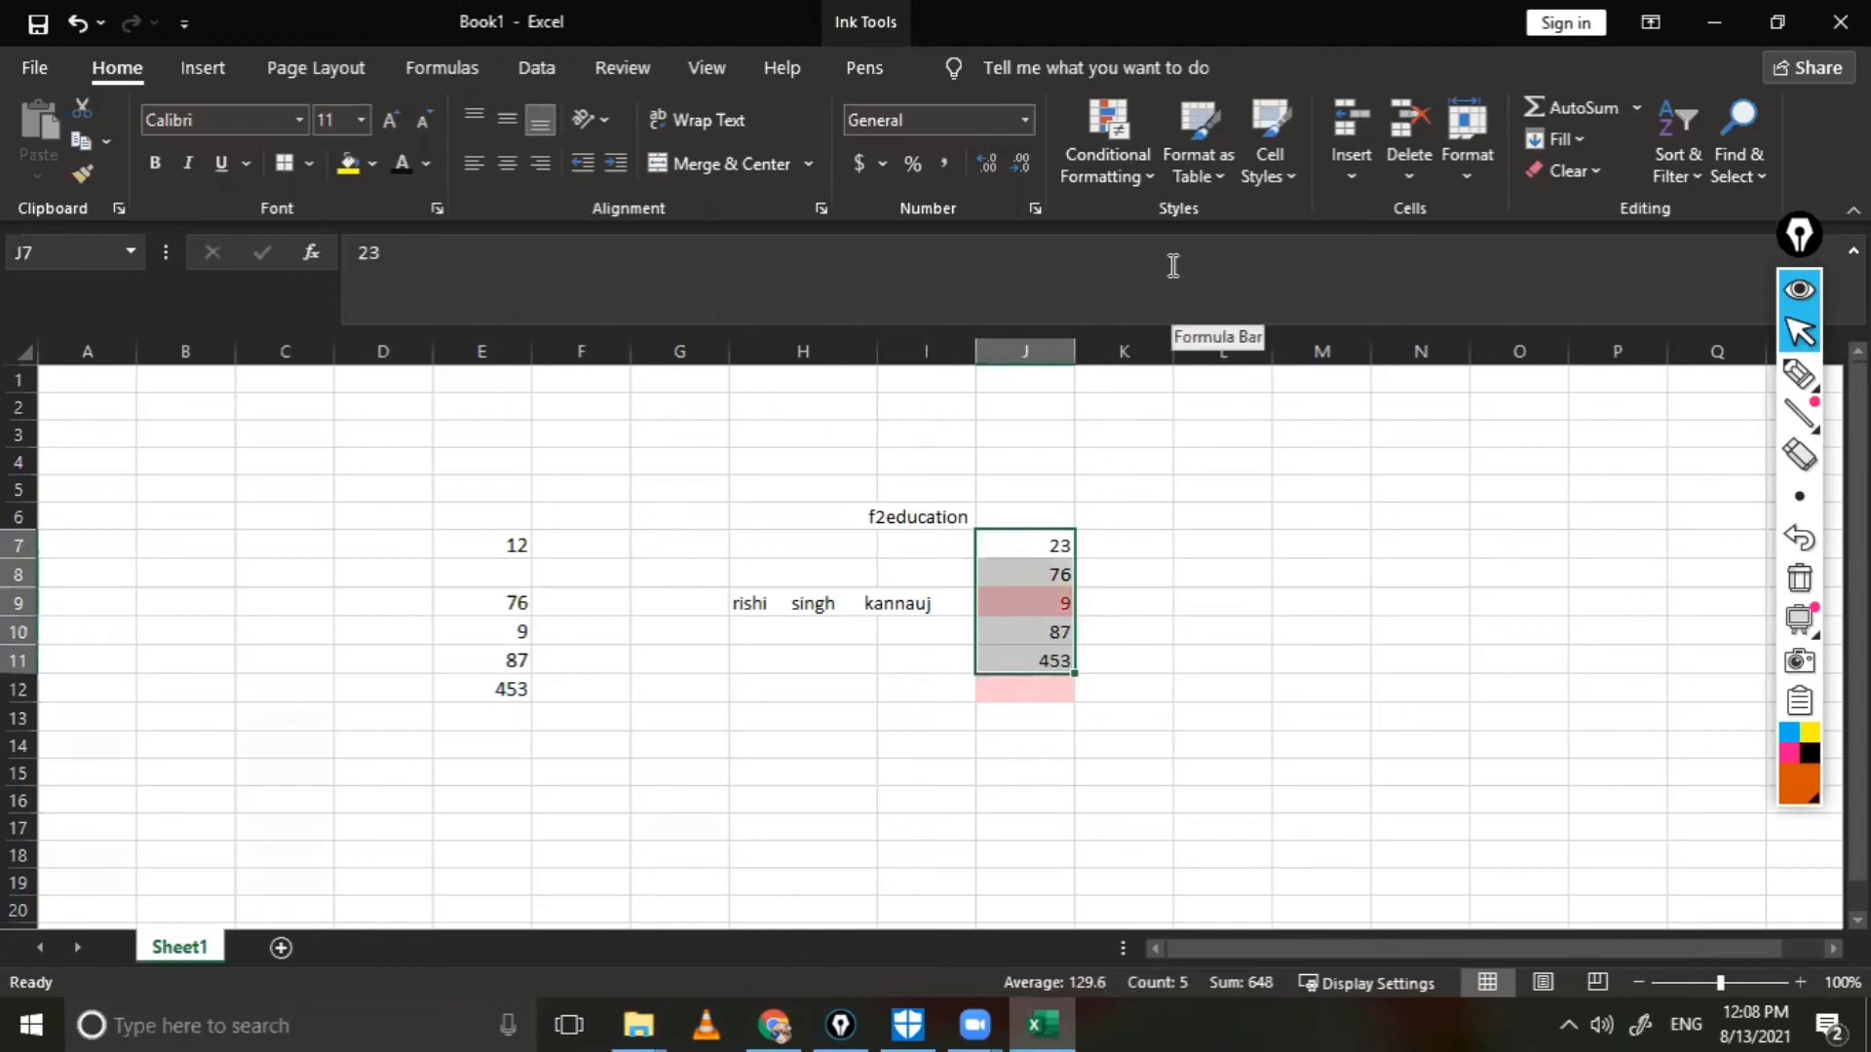
Step: Add a Between 100 and 500 highlight rule to column J, shading 453 light red
left_click(1151, 179)
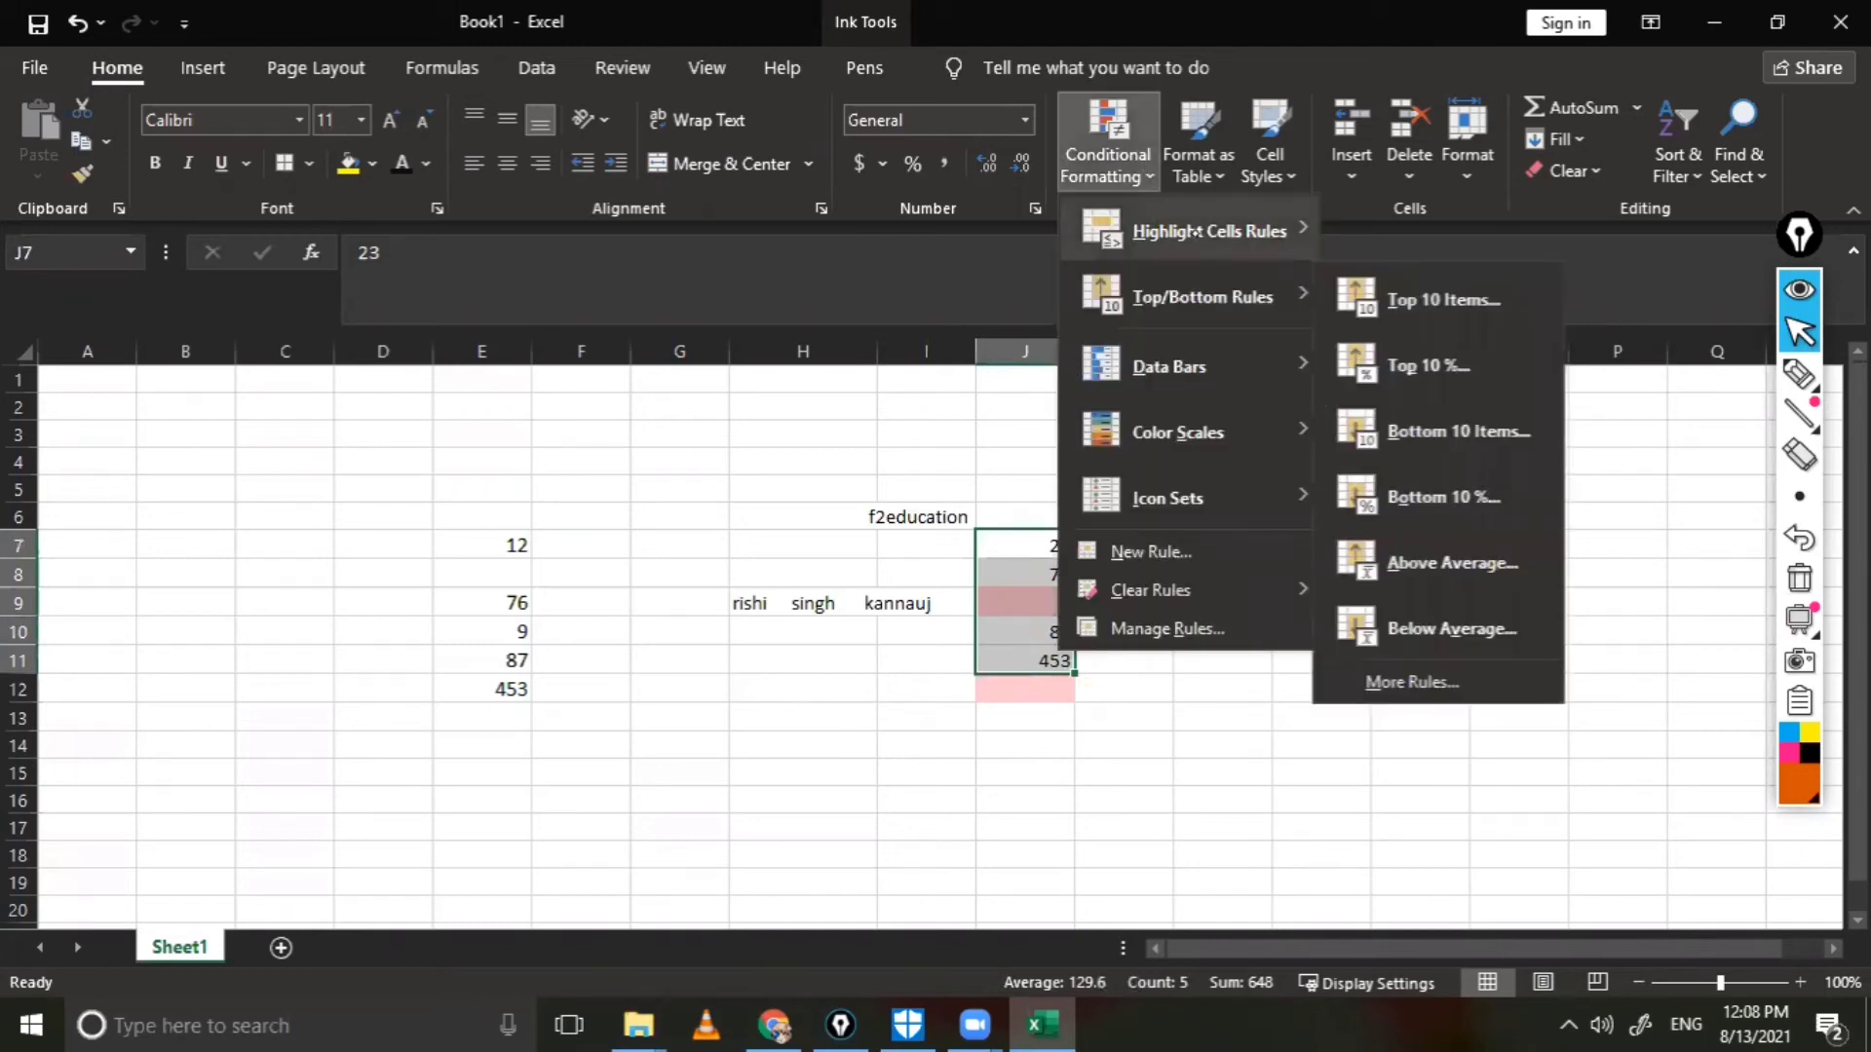
mouse_move(1207, 231)
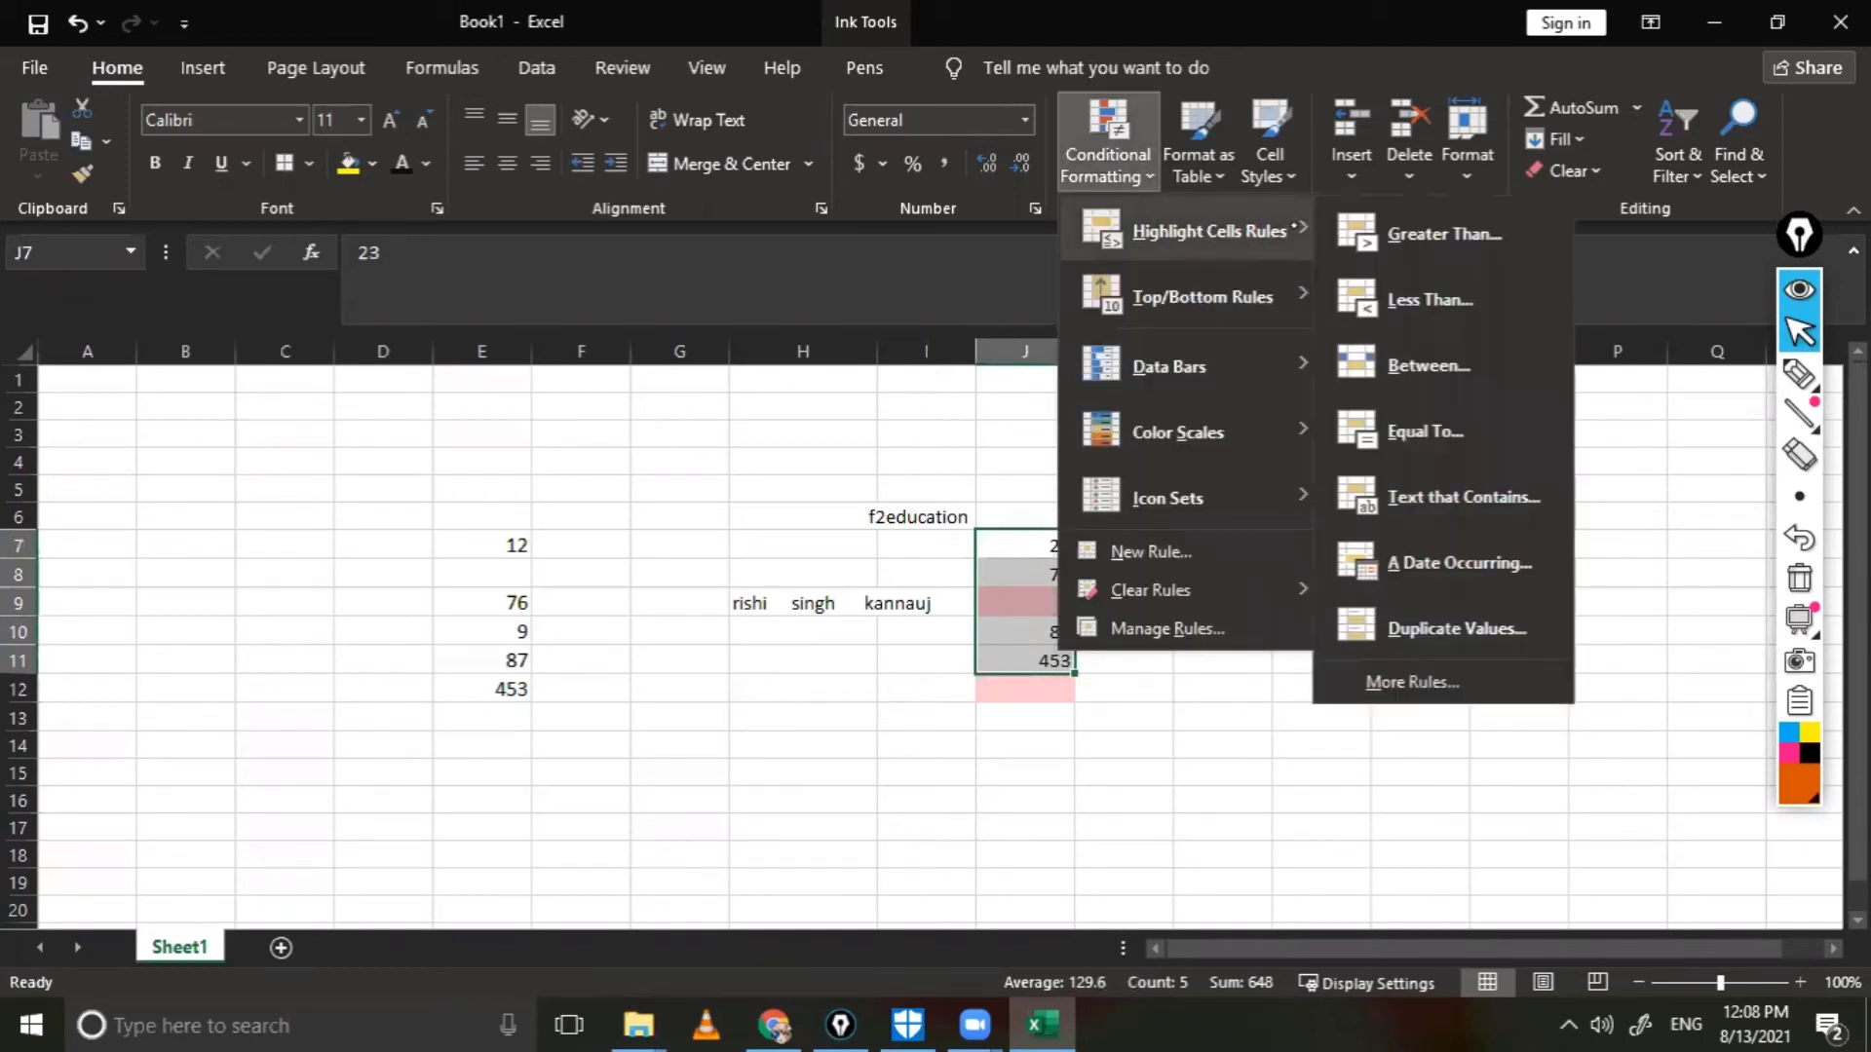
left_click(1403, 389)
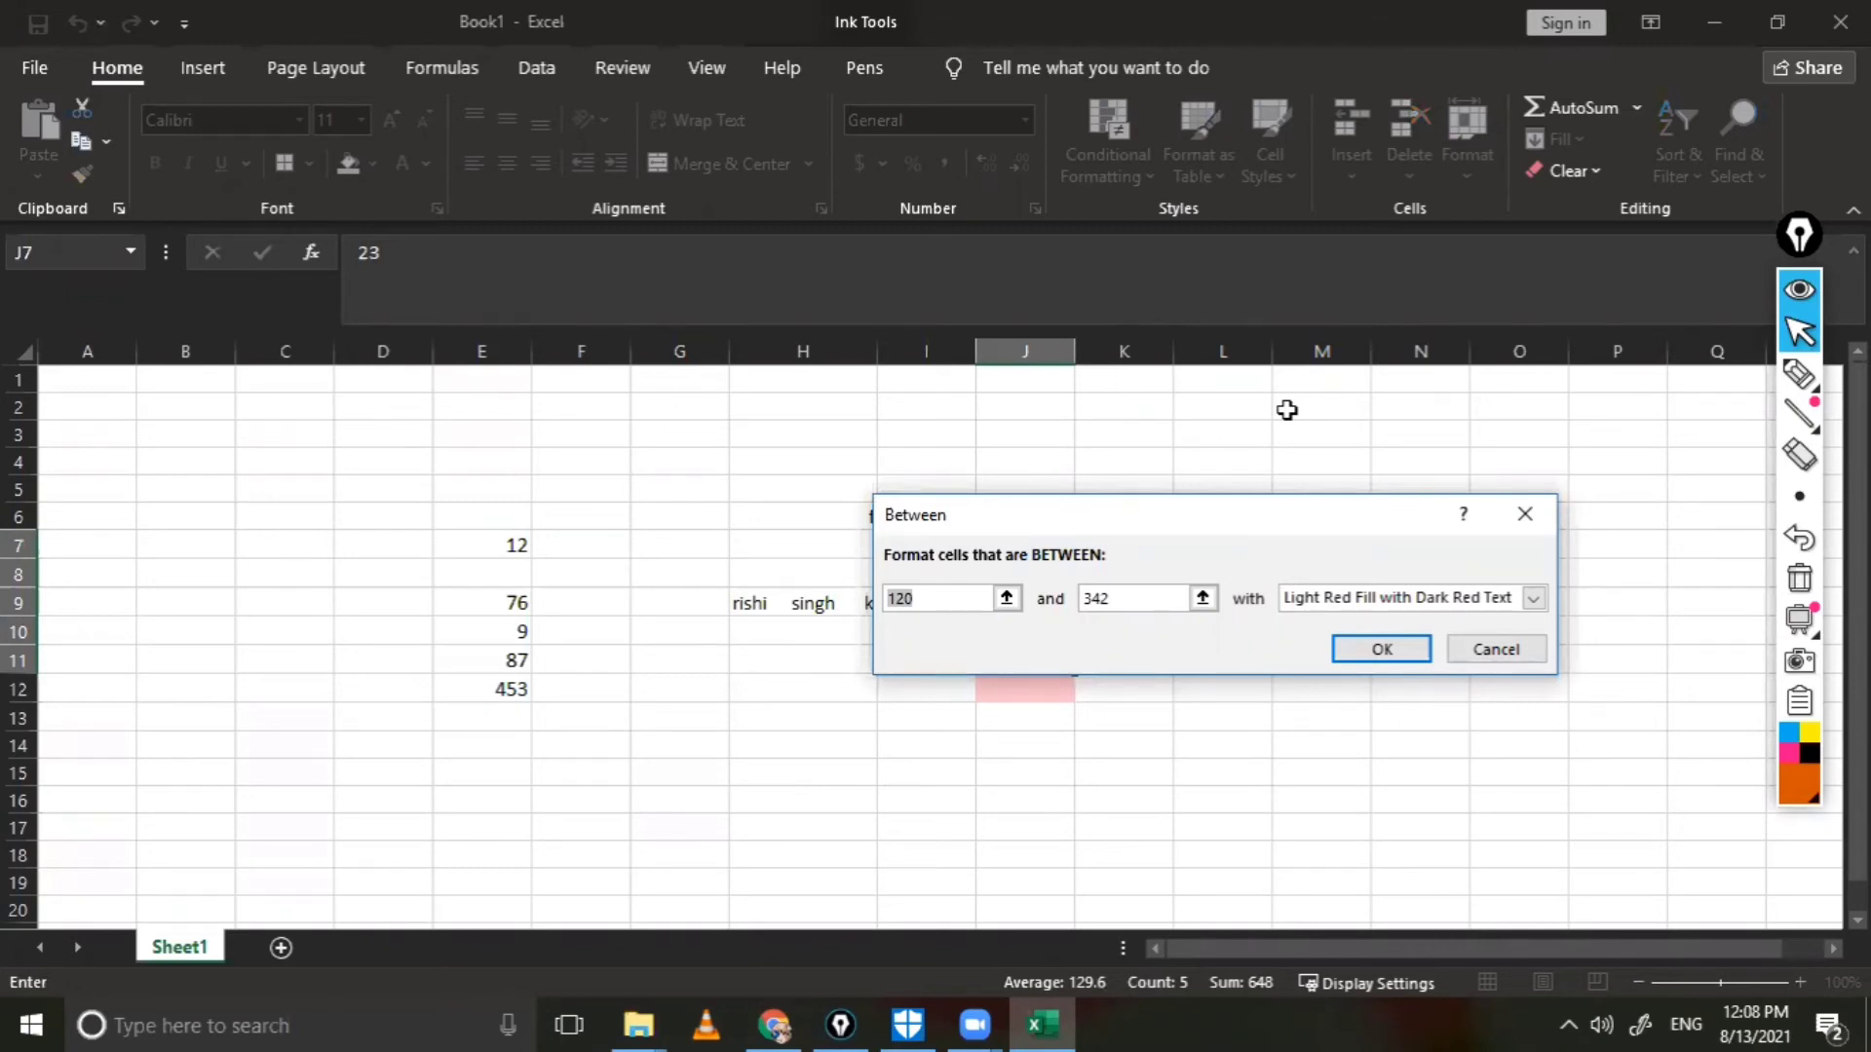
key("BackSpace")
type("00")
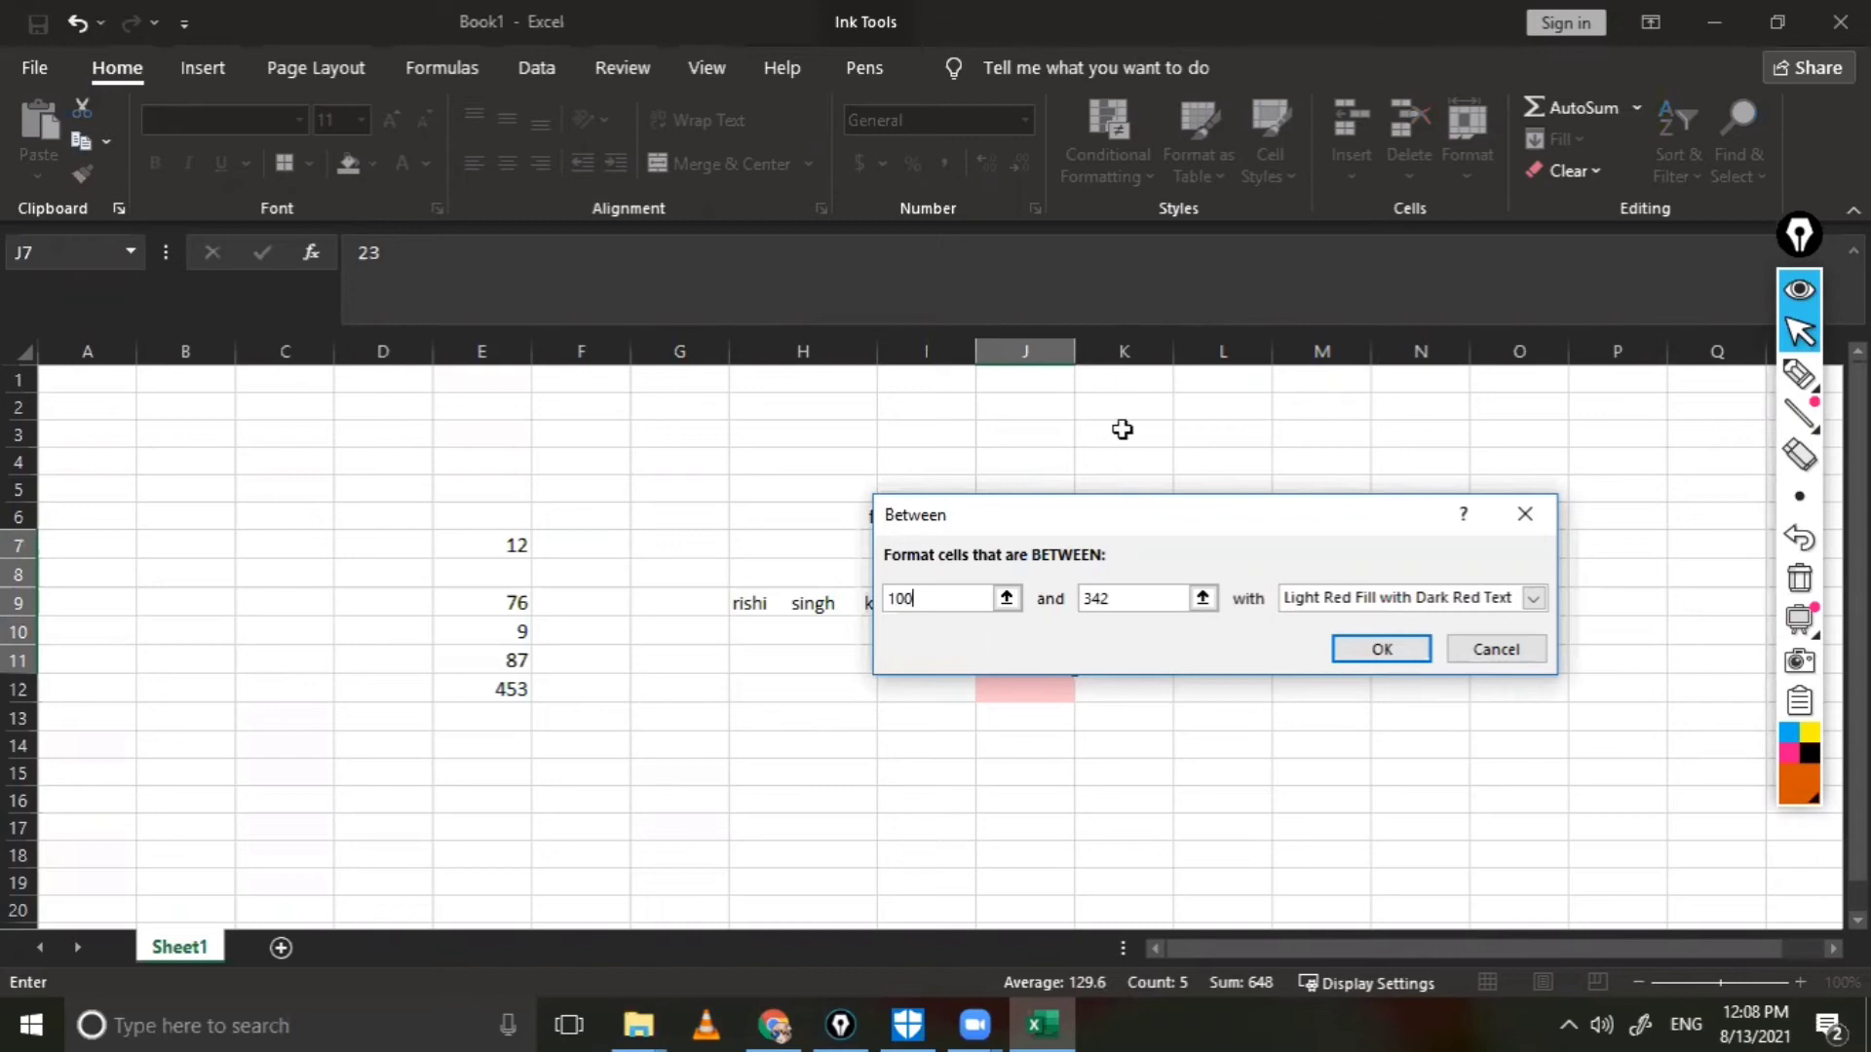
key("BackSpace")
key("BackSpace")
key("BackSpace")
type("00")
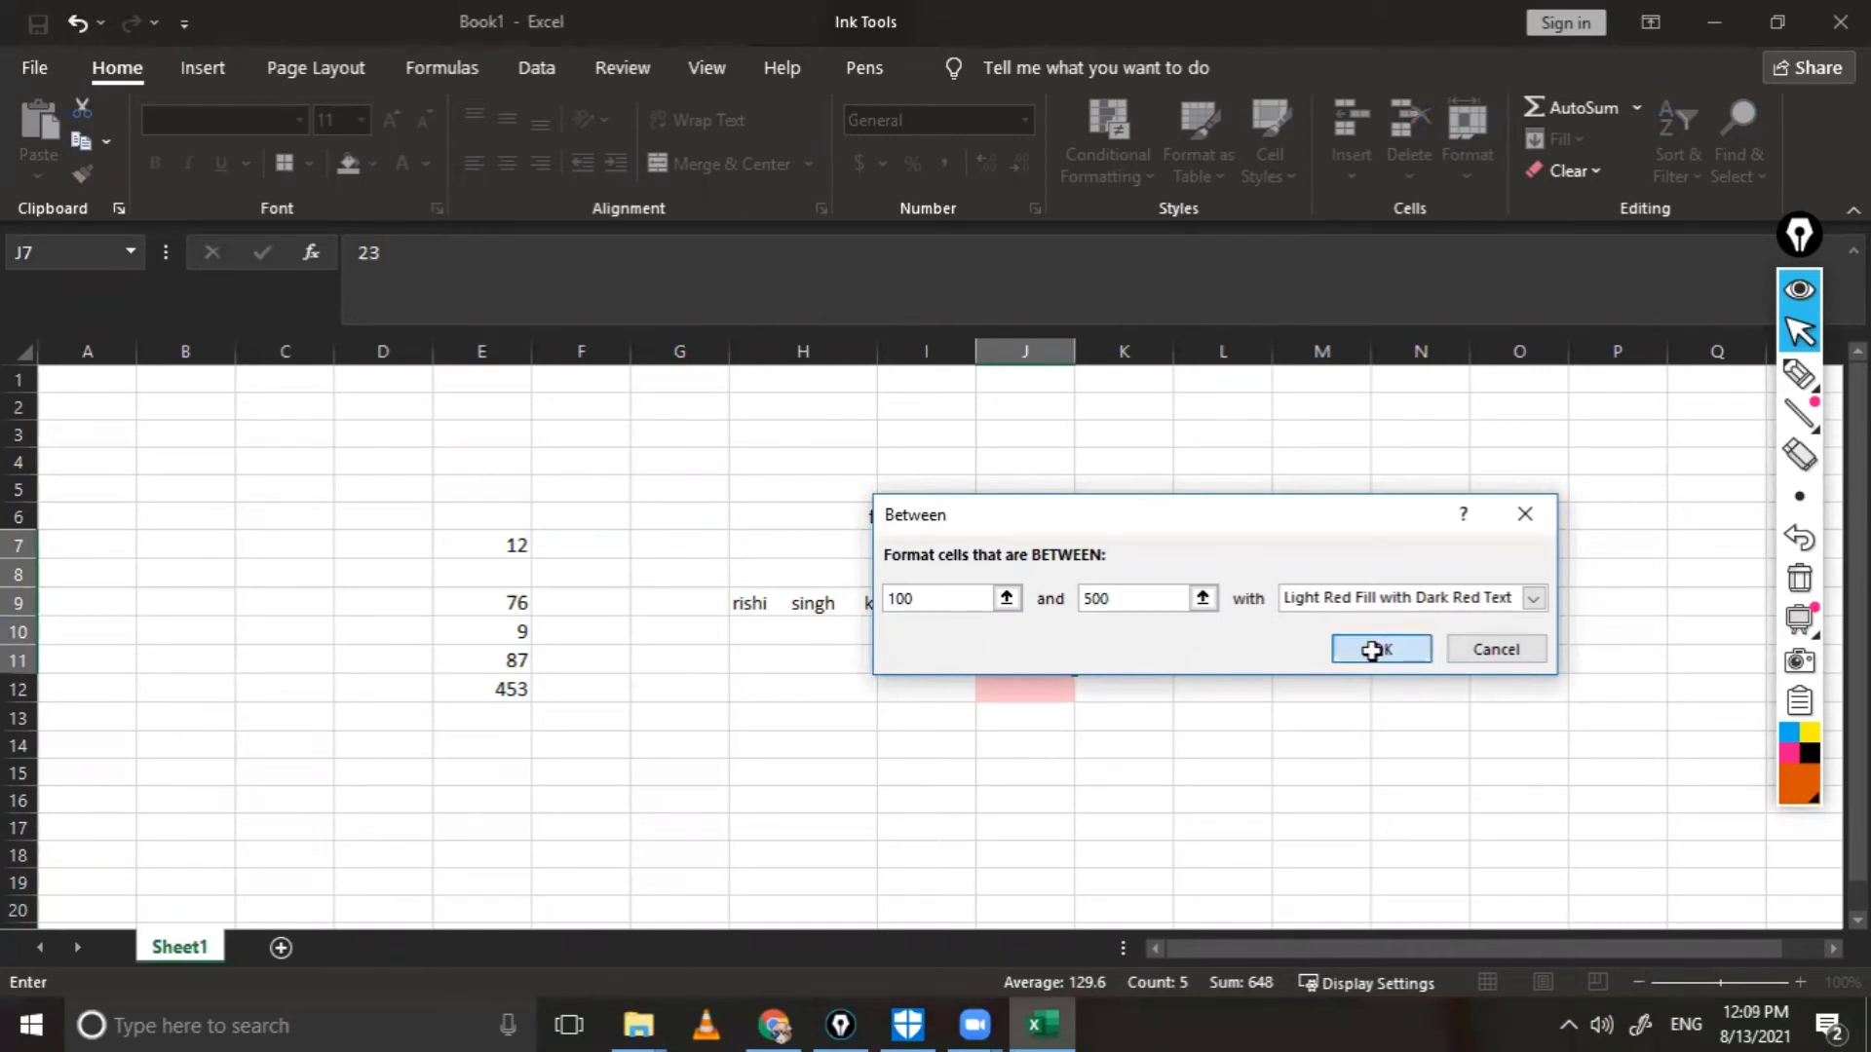
left_click(1381, 649)
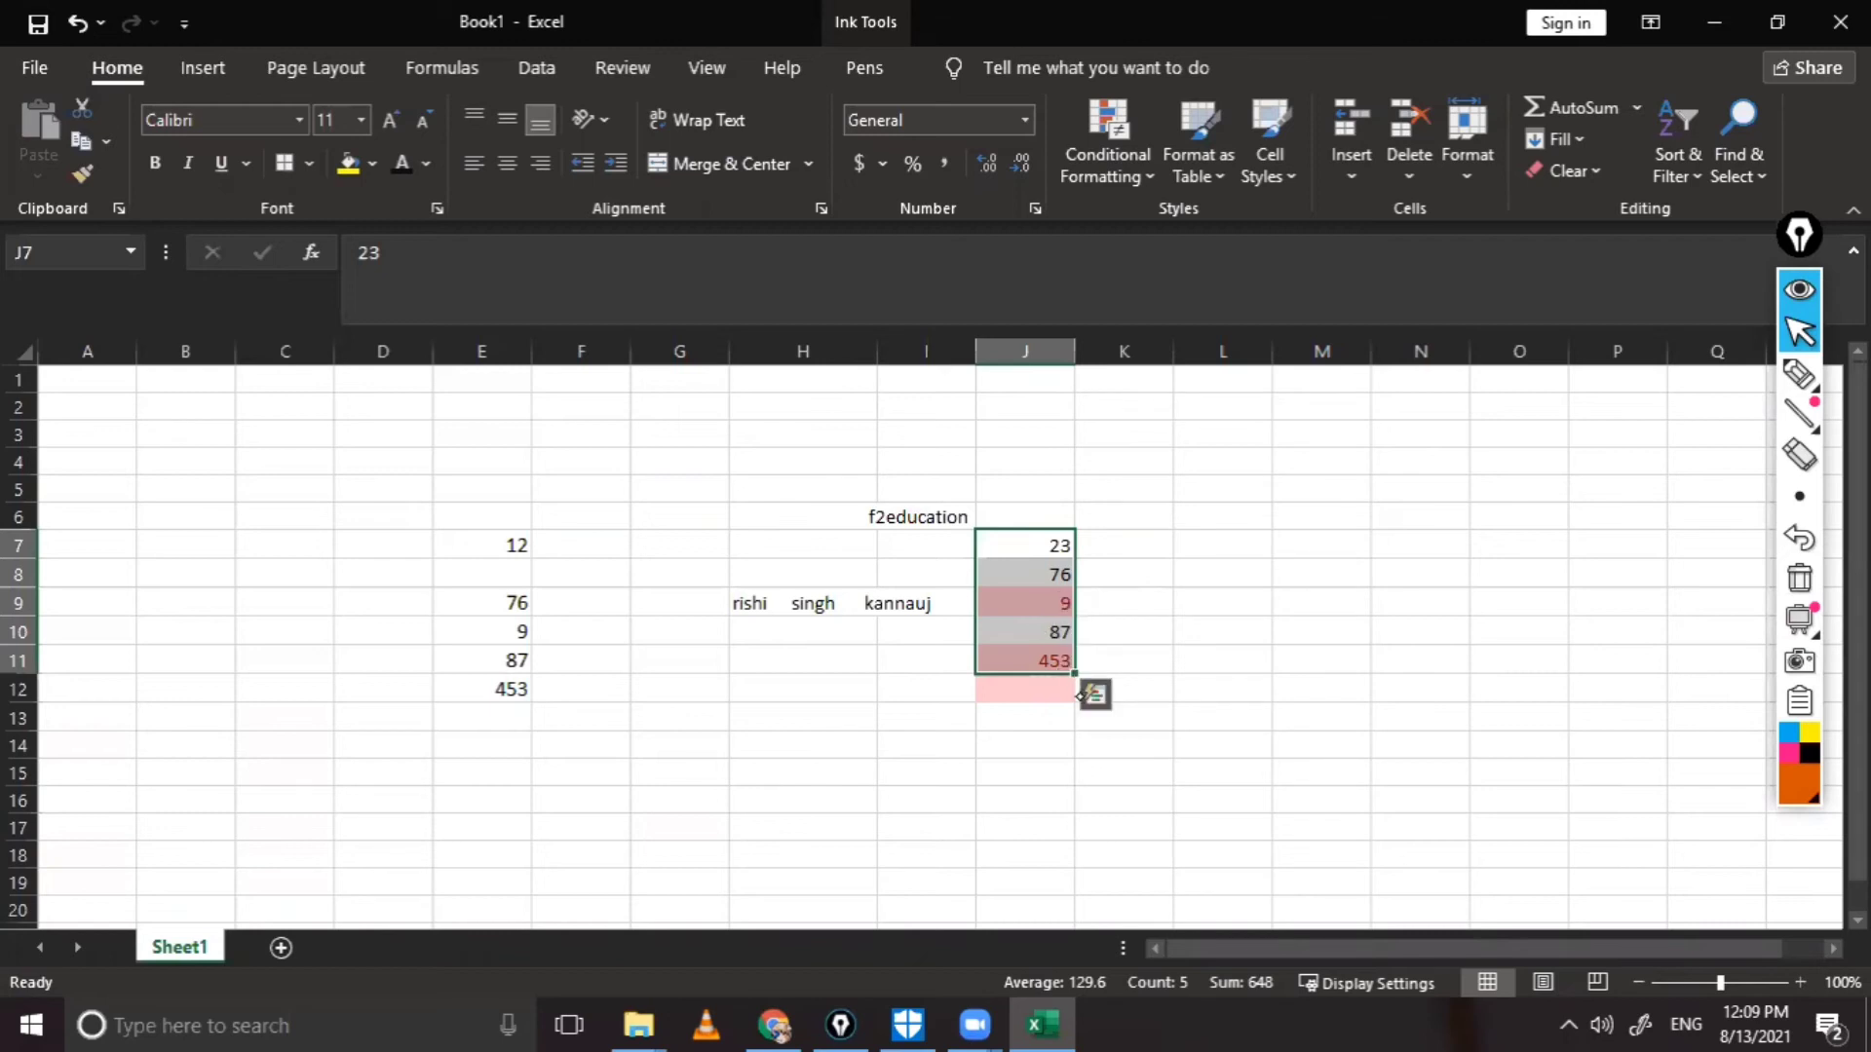
left_click_drag(500, 542, 500, 688)
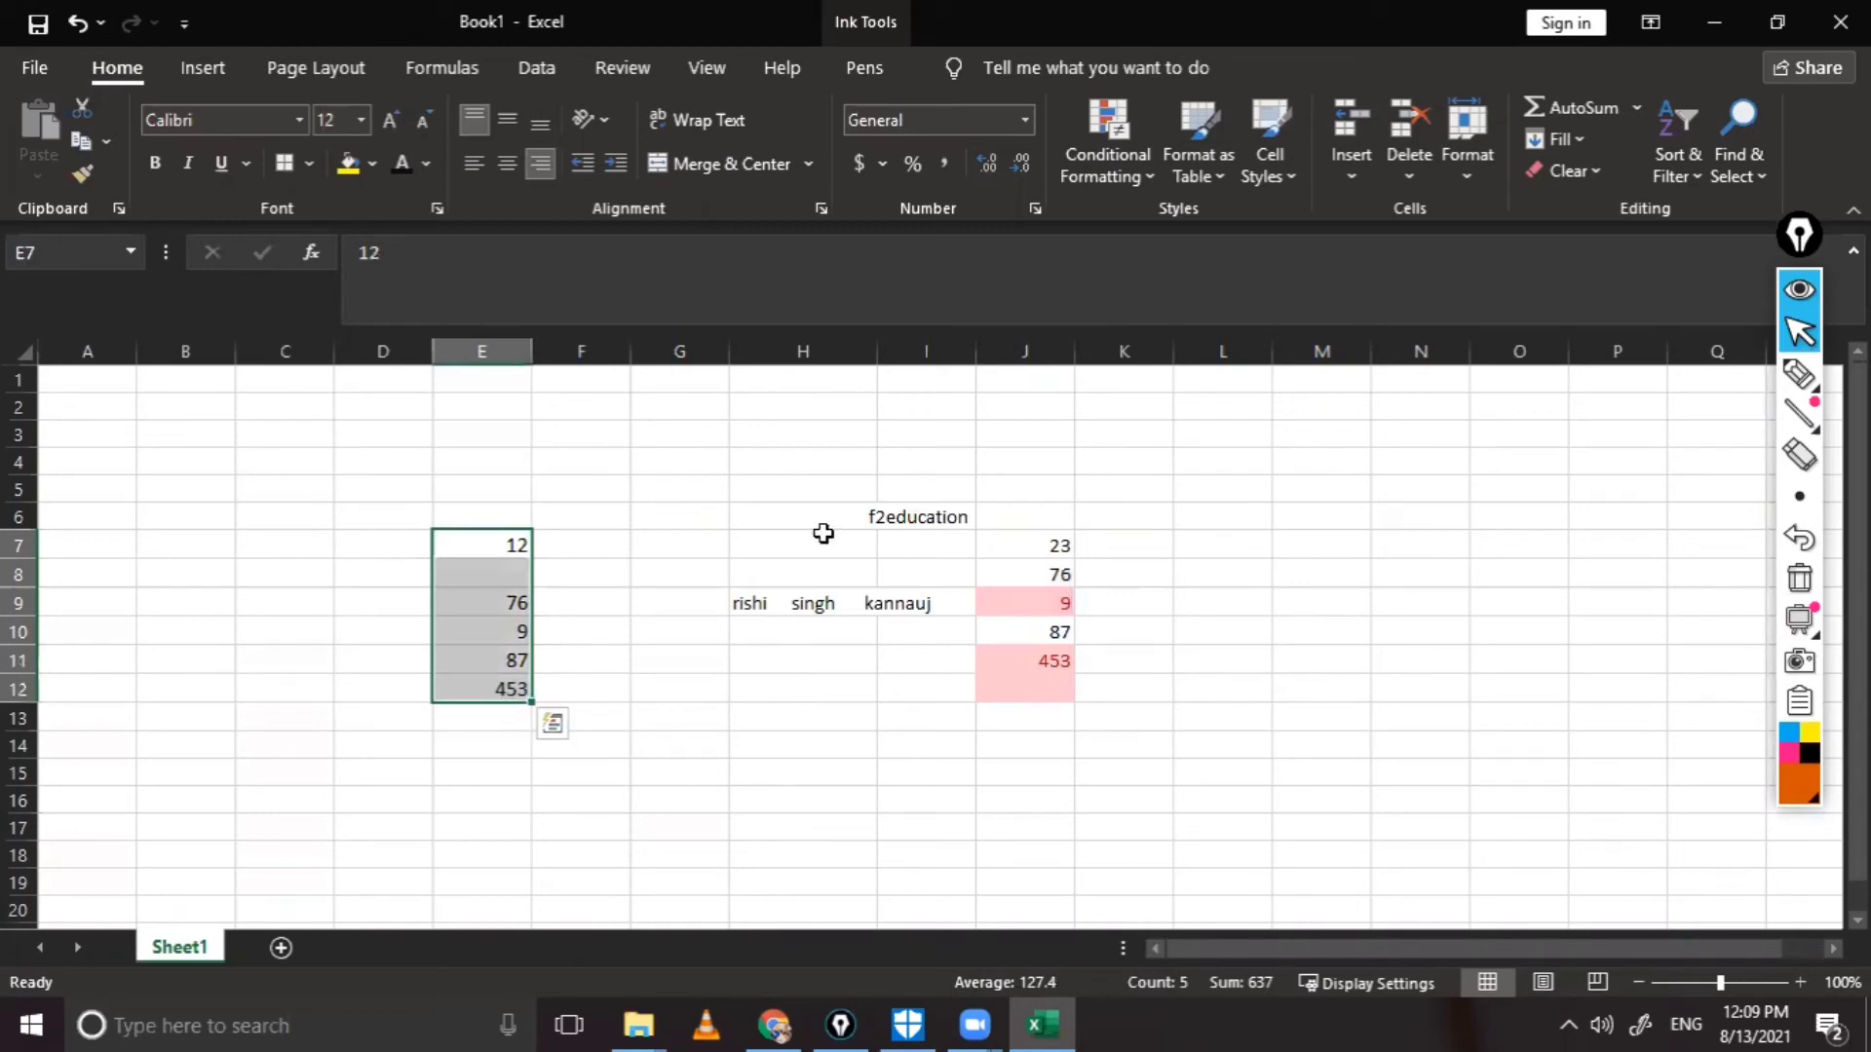
left_click(1108, 146)
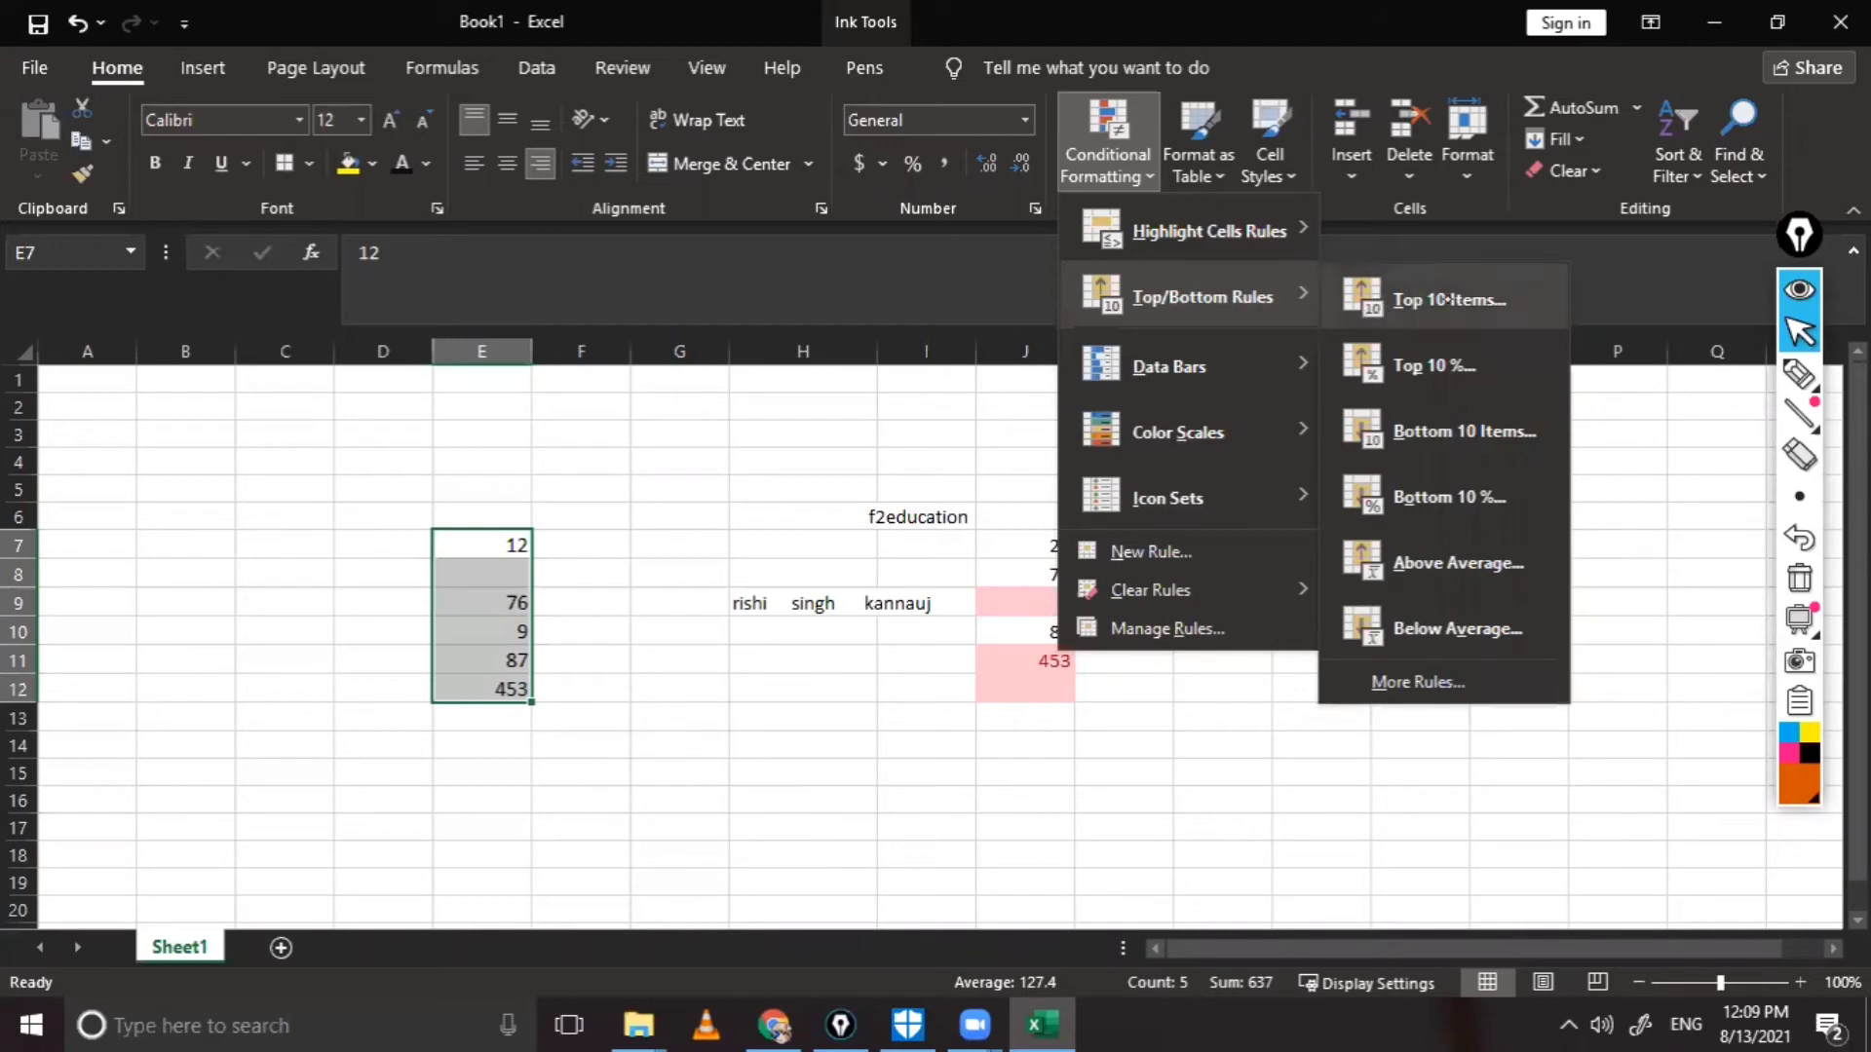
left_click(796, 632)
left_click(1279, 465)
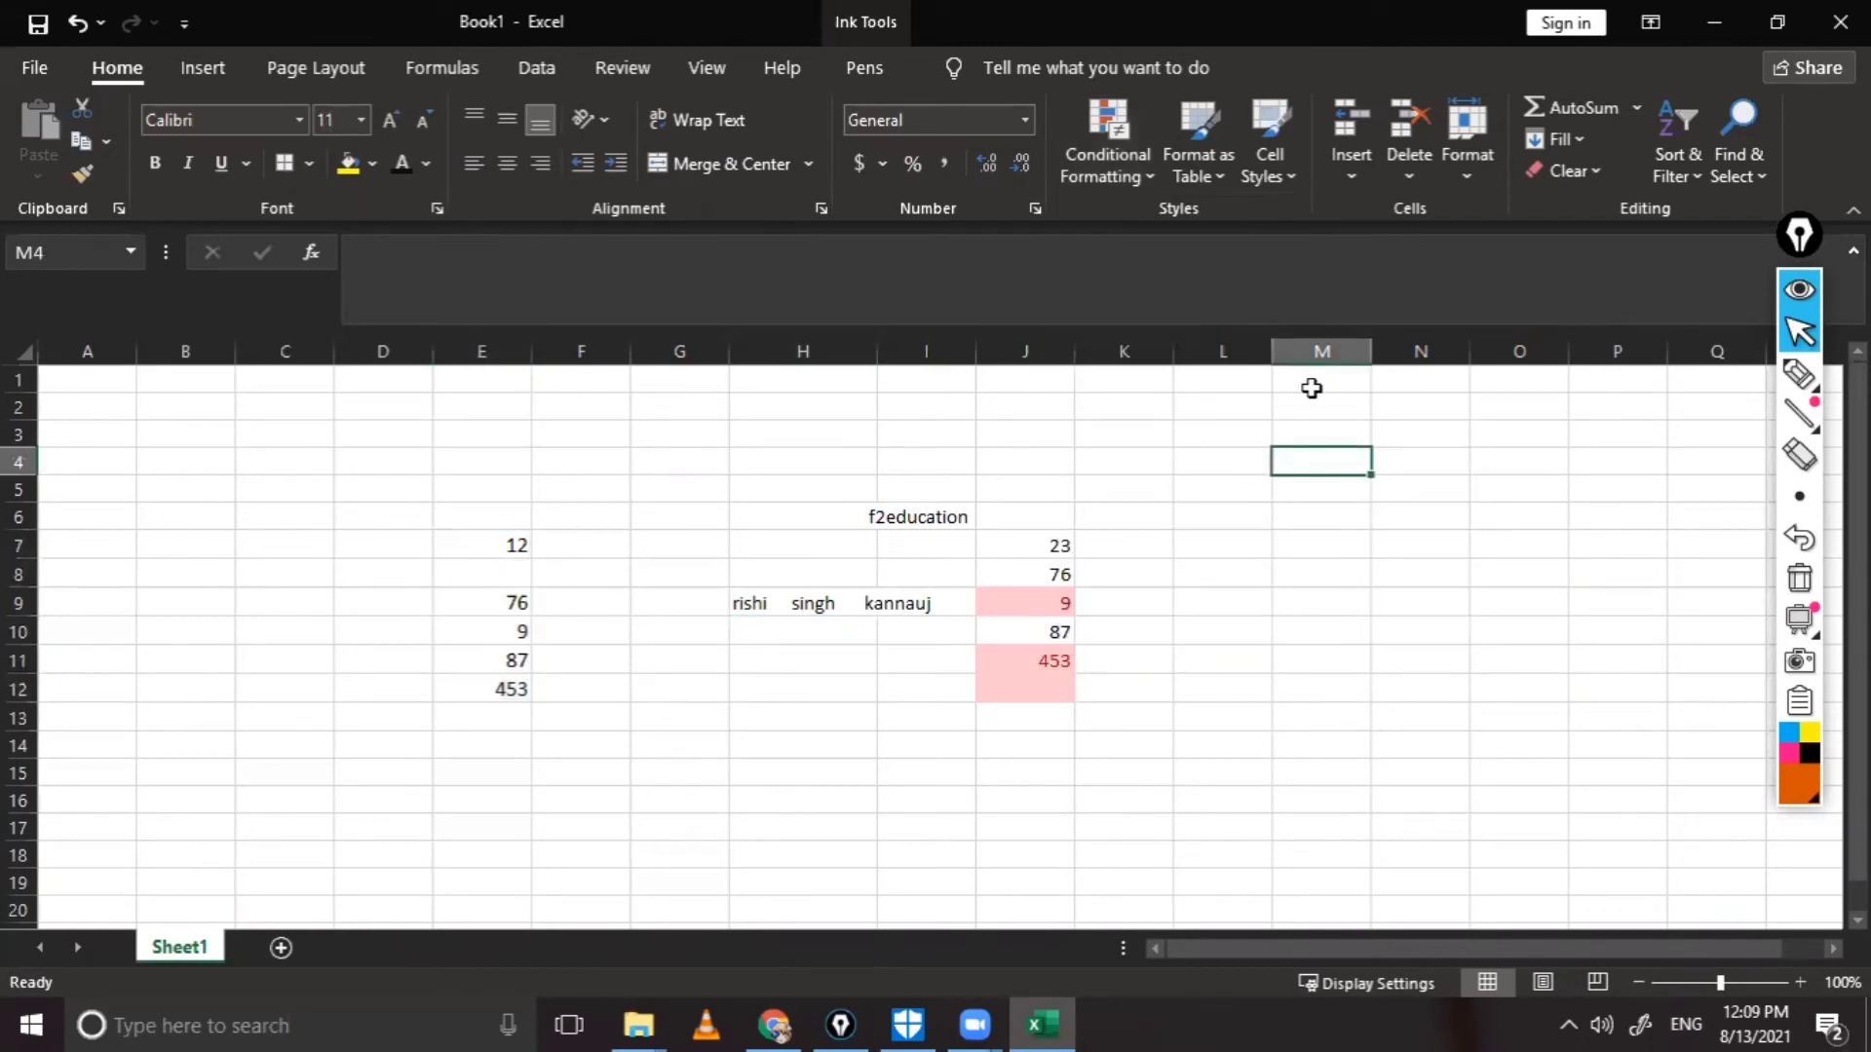
Step: Enter 1, 2 and 3 in cells M4, M5 and M6
type("1")
key("Return")
type("2")
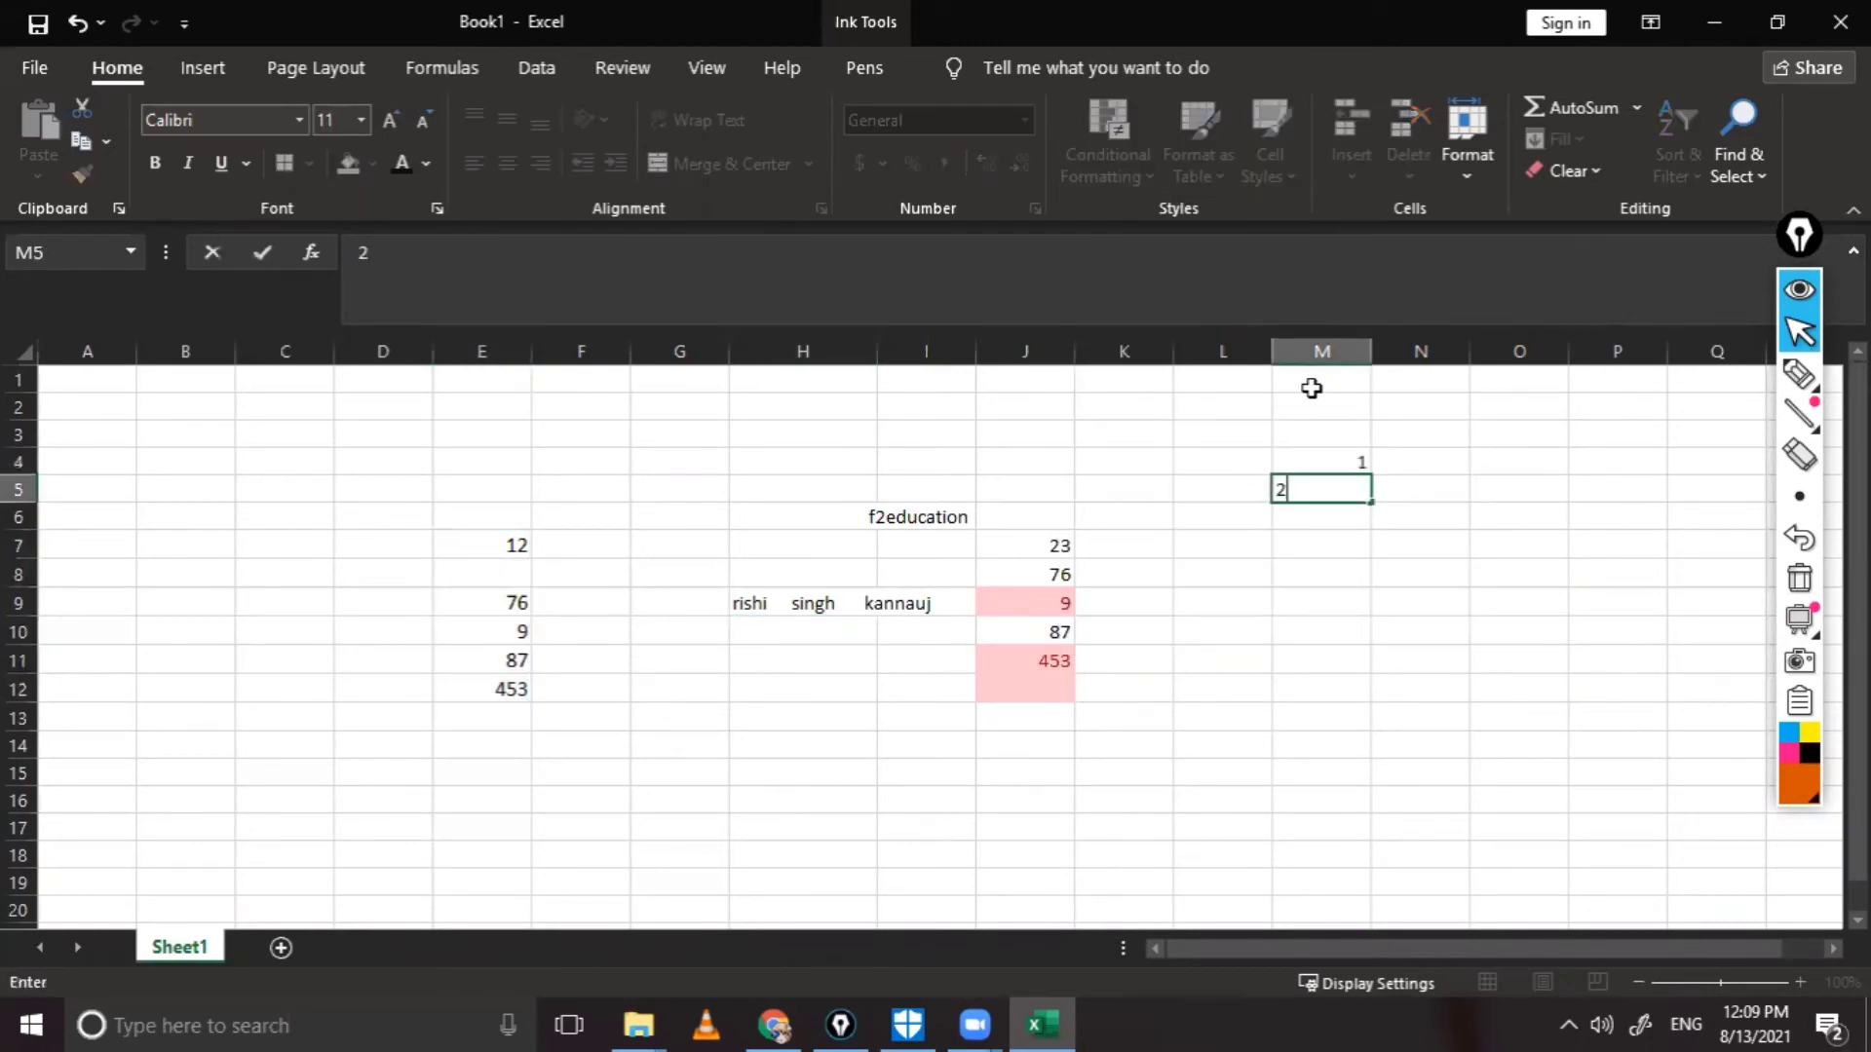
key("Return")
type("3")
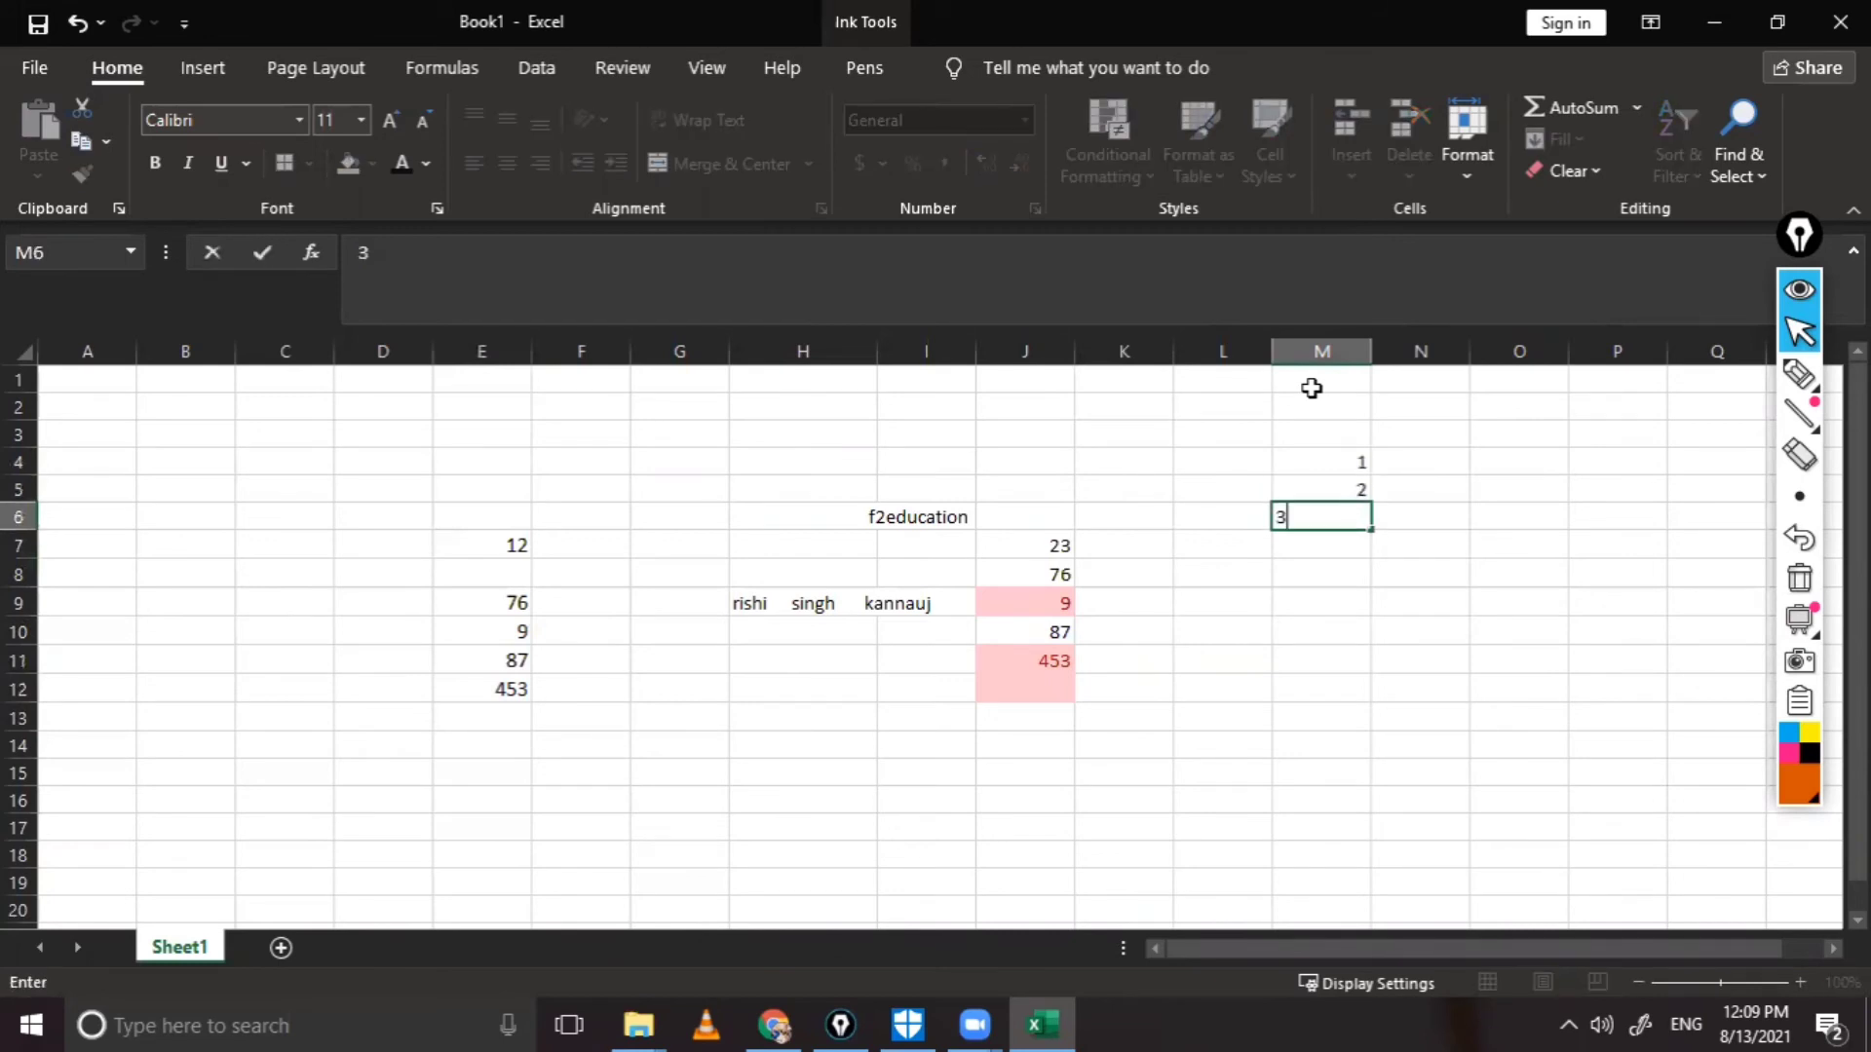
Step: Fill the number series from M3:M6 down column M to row 18
left_click(1330, 462)
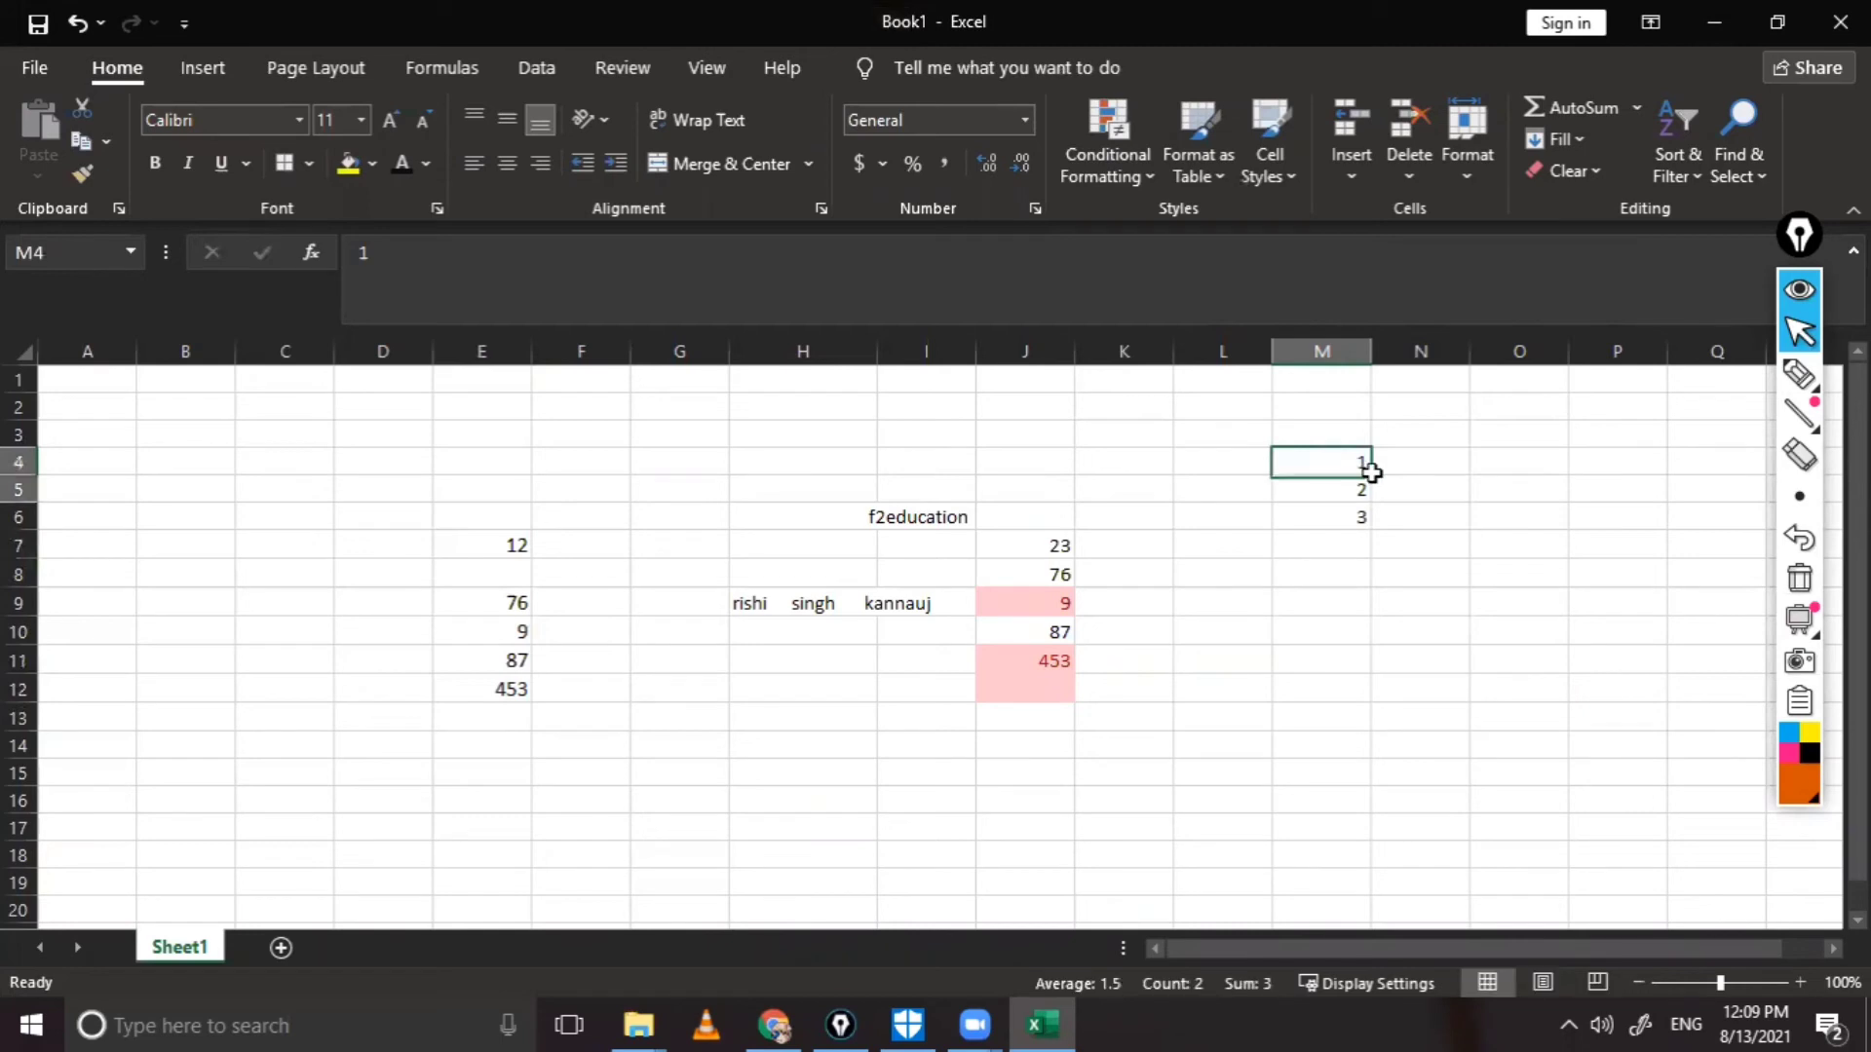
left_click_drag(1366, 470, 1402, 519)
left_click(1343, 462)
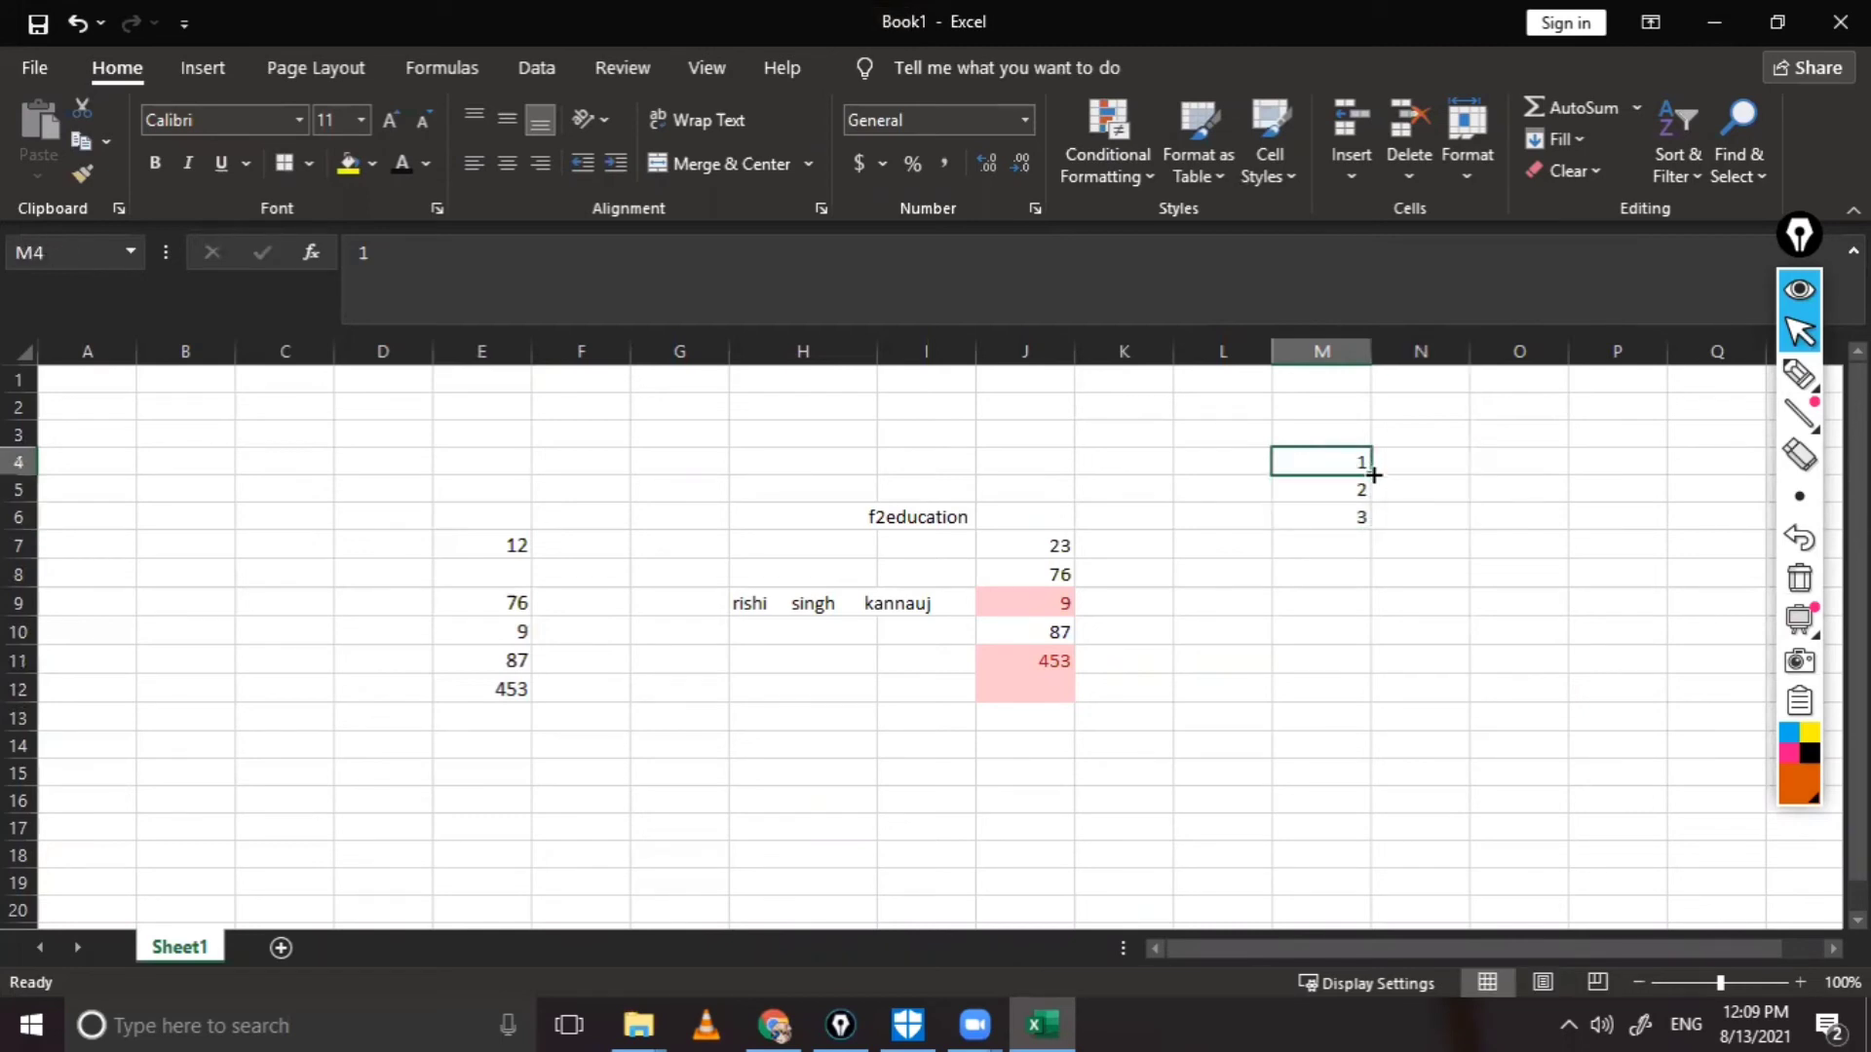
left_click_drag(1371, 475, 1335, 464)
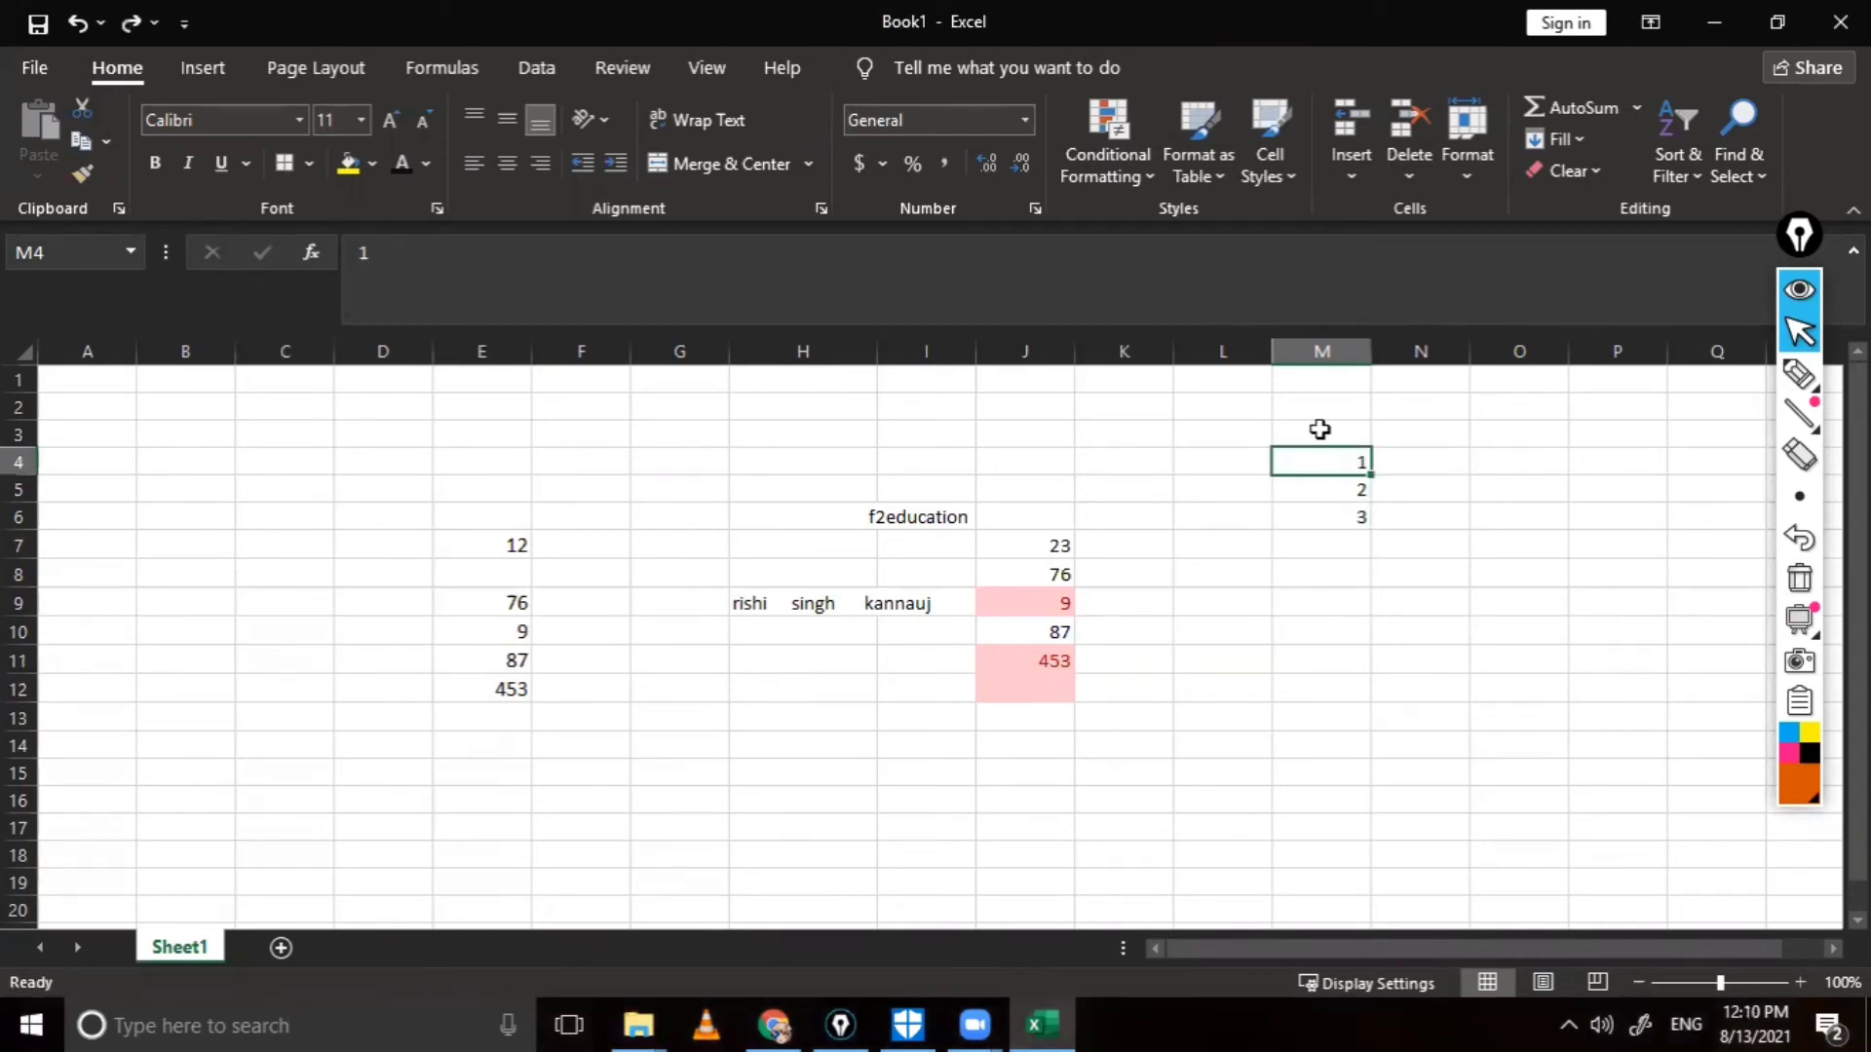
mouse_move(1323, 434)
left_mouse_down()
mouse_move(1371, 526)
mouse_move(1371, 637)
left_mouse_up()
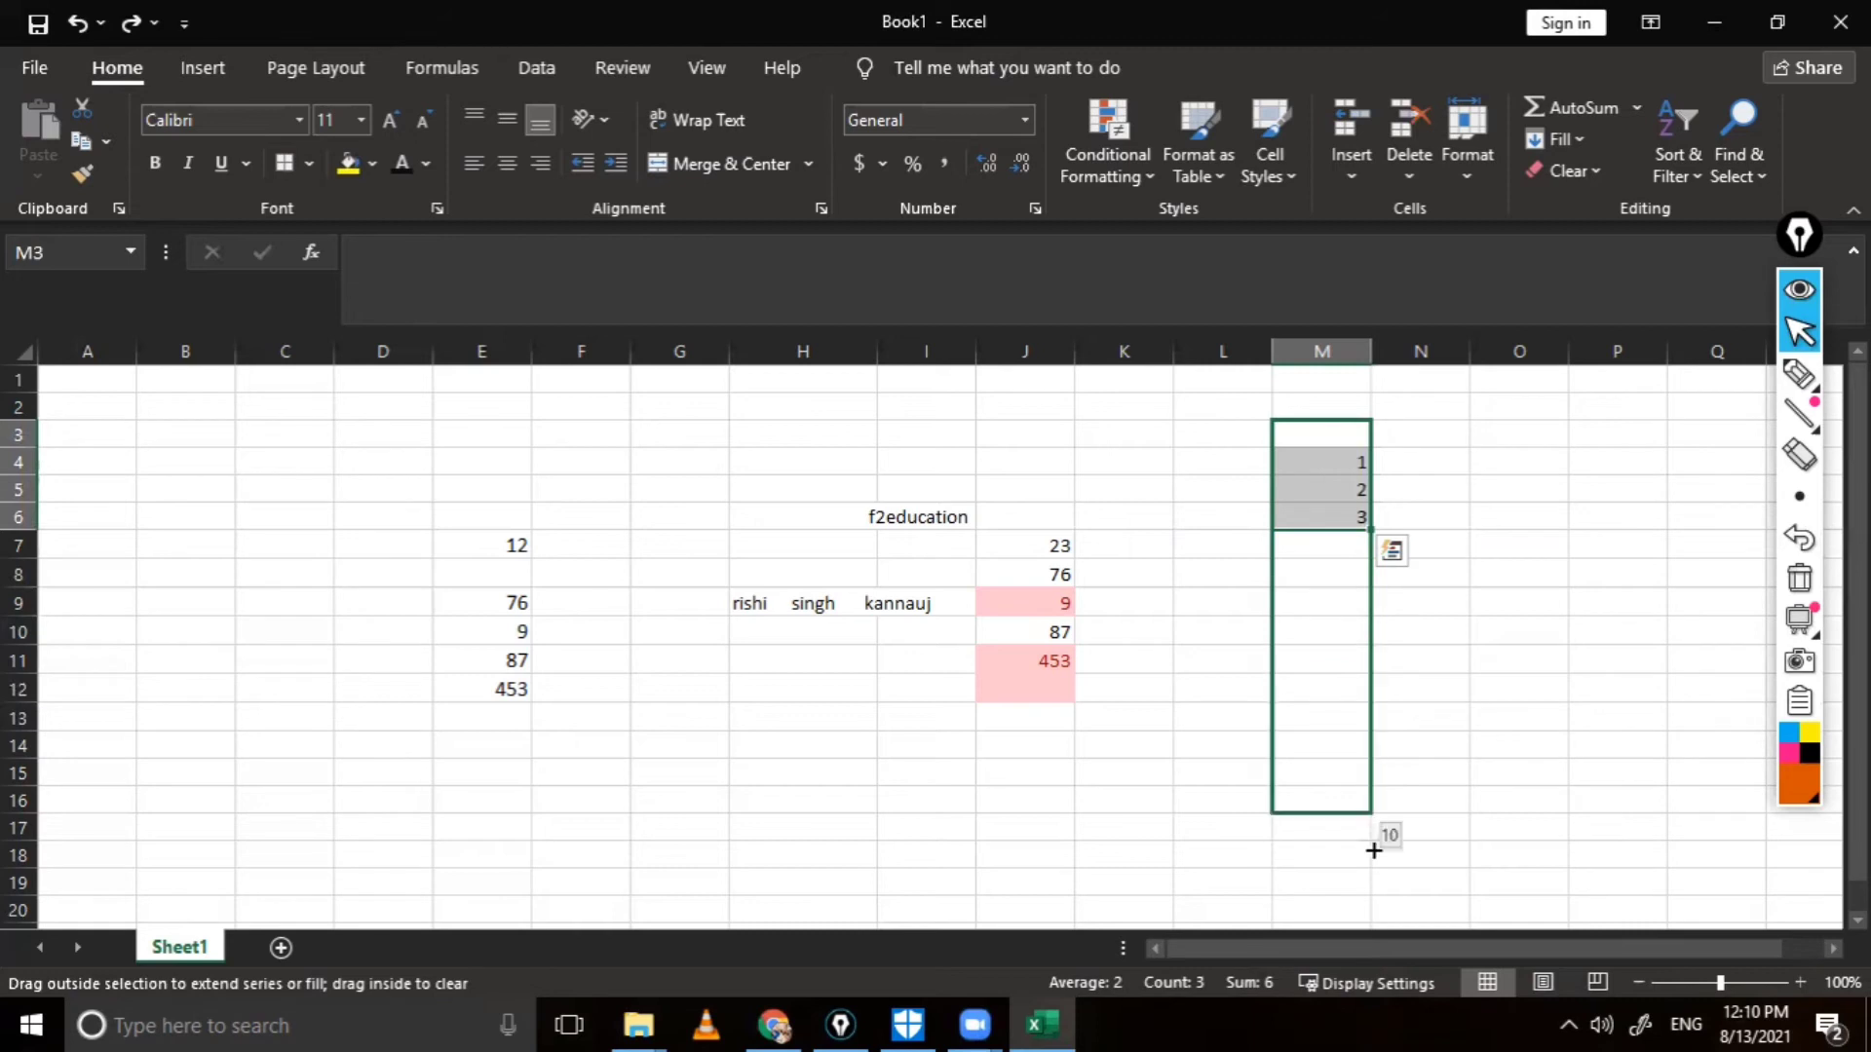
left_click_drag(1371, 637, 1370, 869)
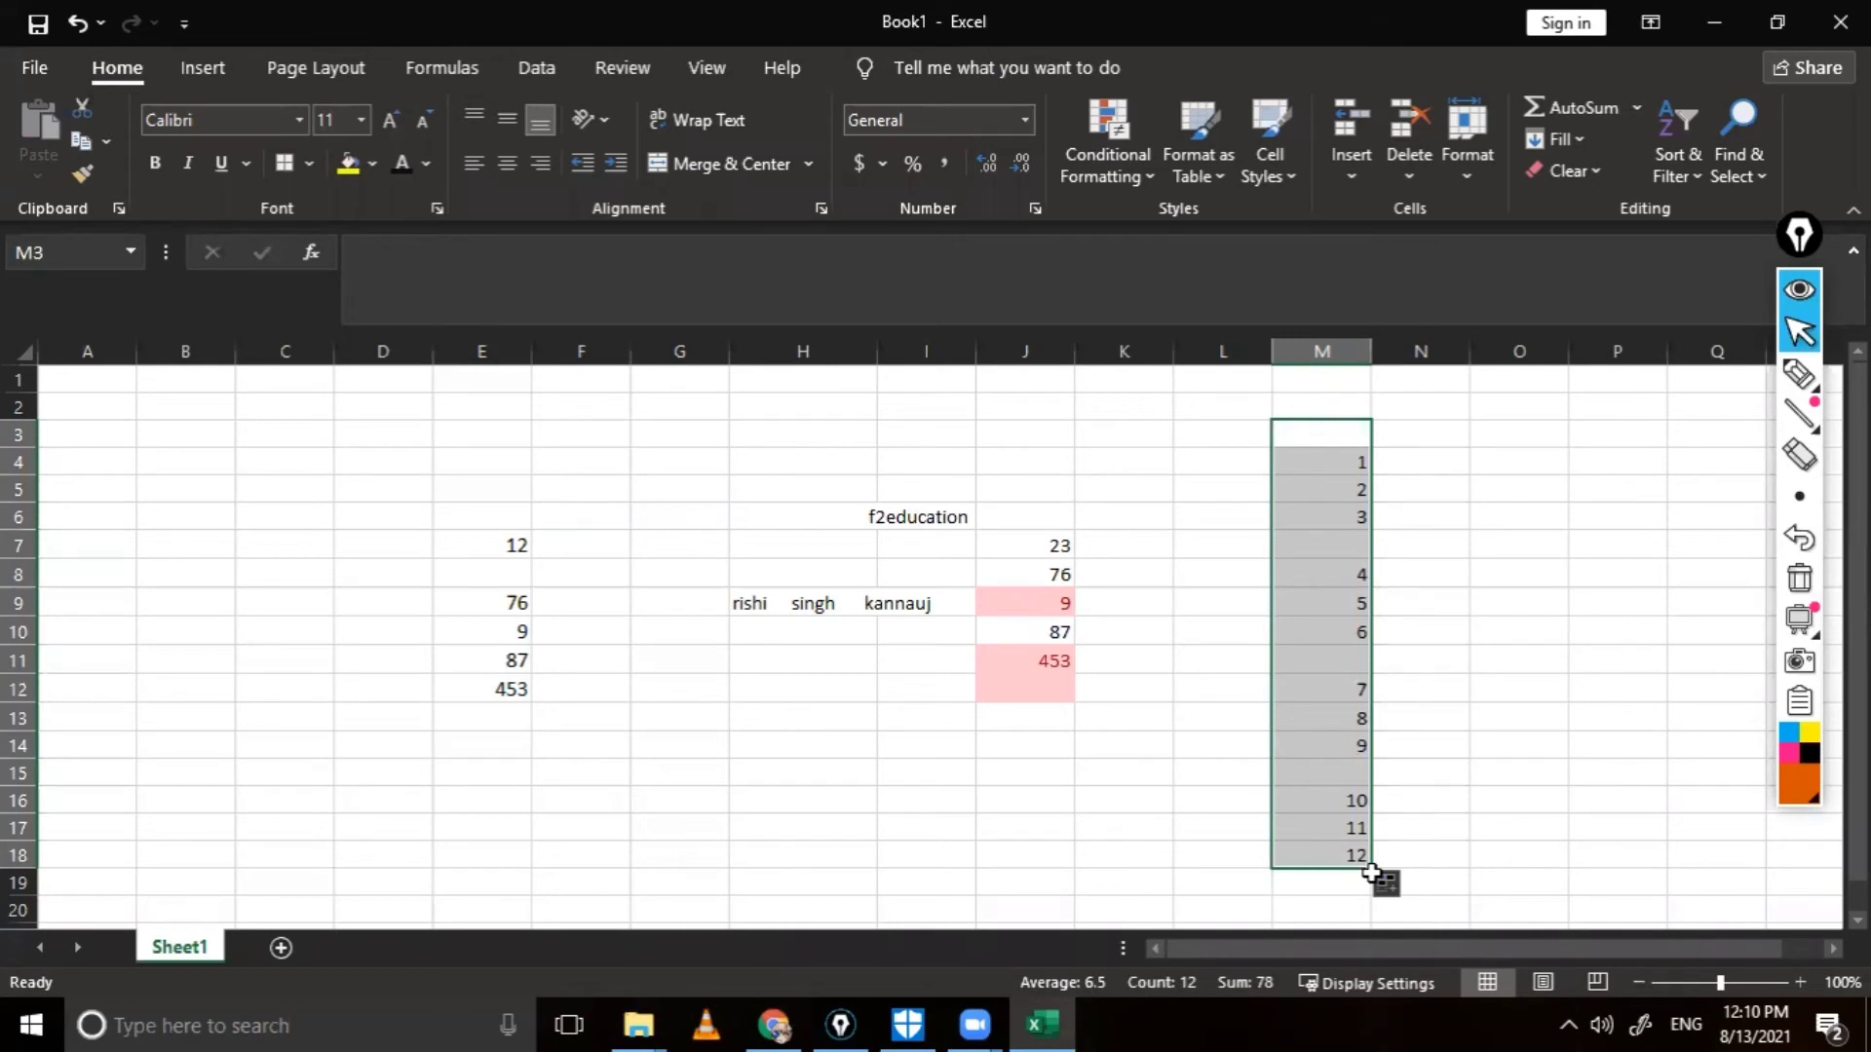
Step: Select the numbers in column M from M4 down to M17
left_click(1330, 462)
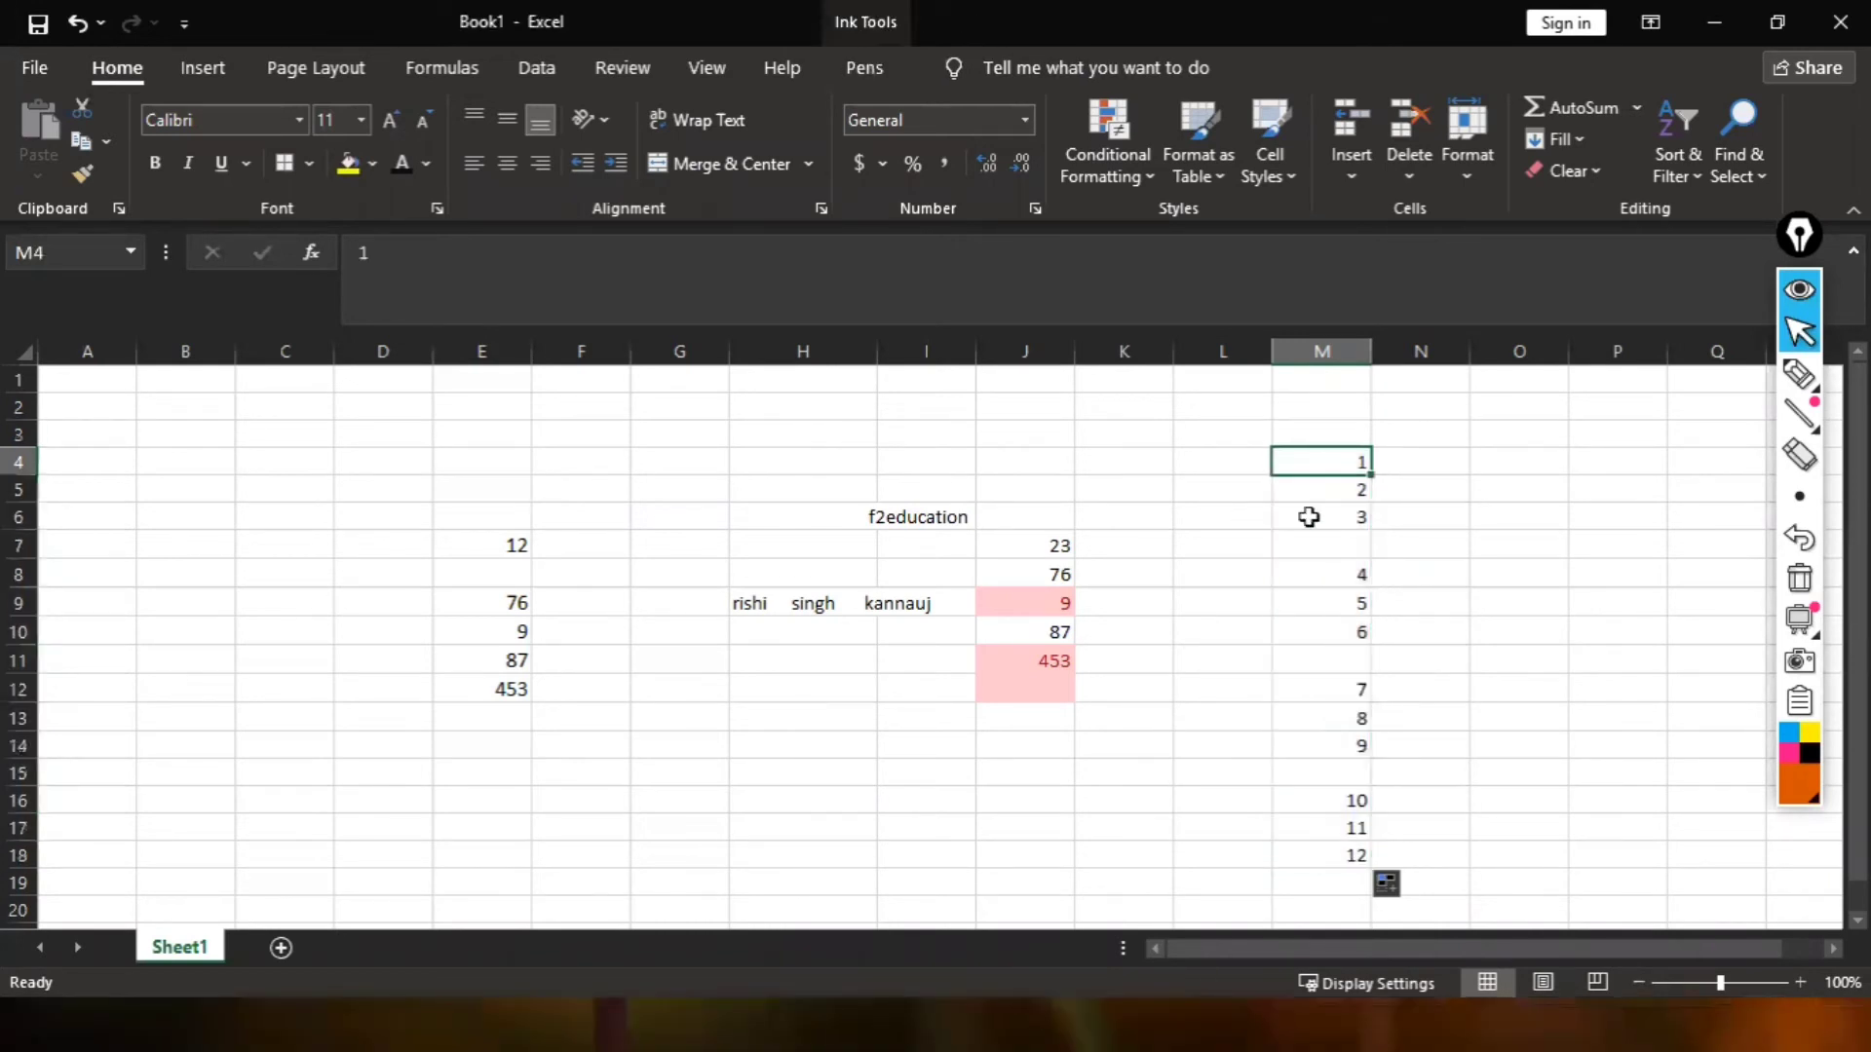
left_click_drag(1309, 516, 1325, 828)
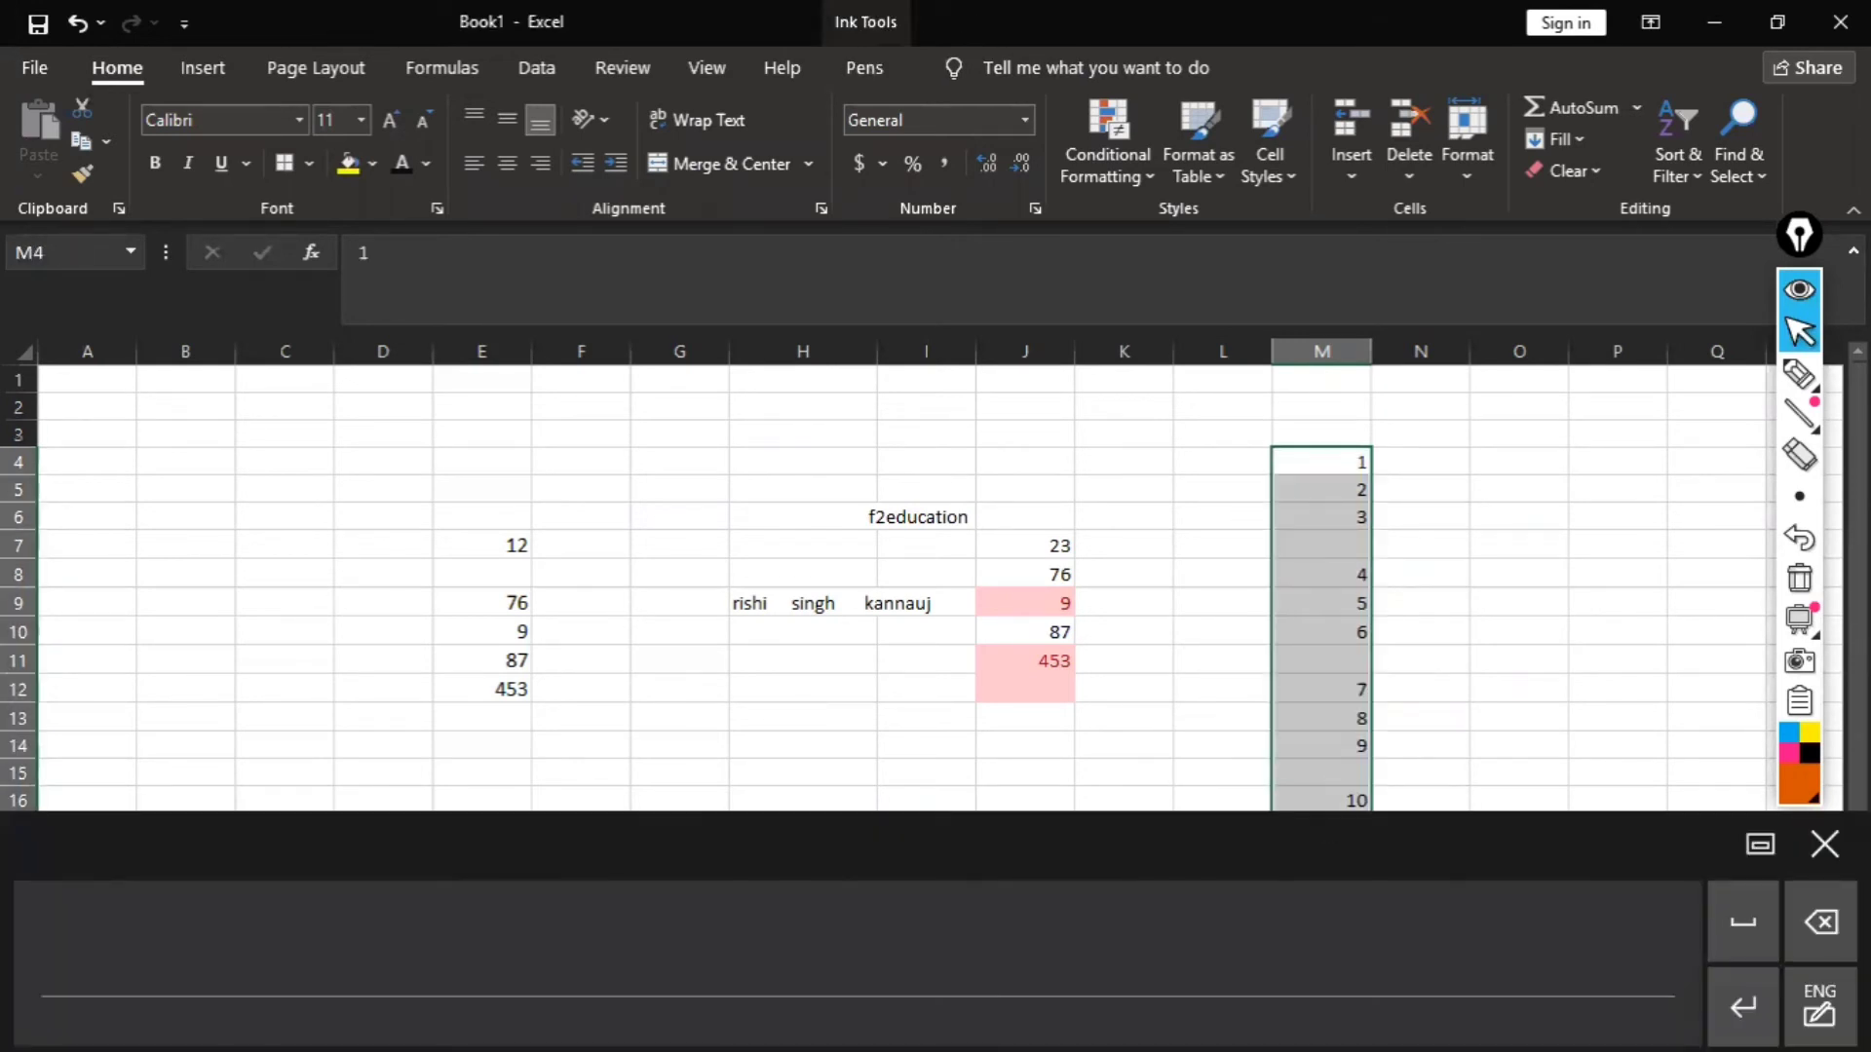
left_click(1825, 844)
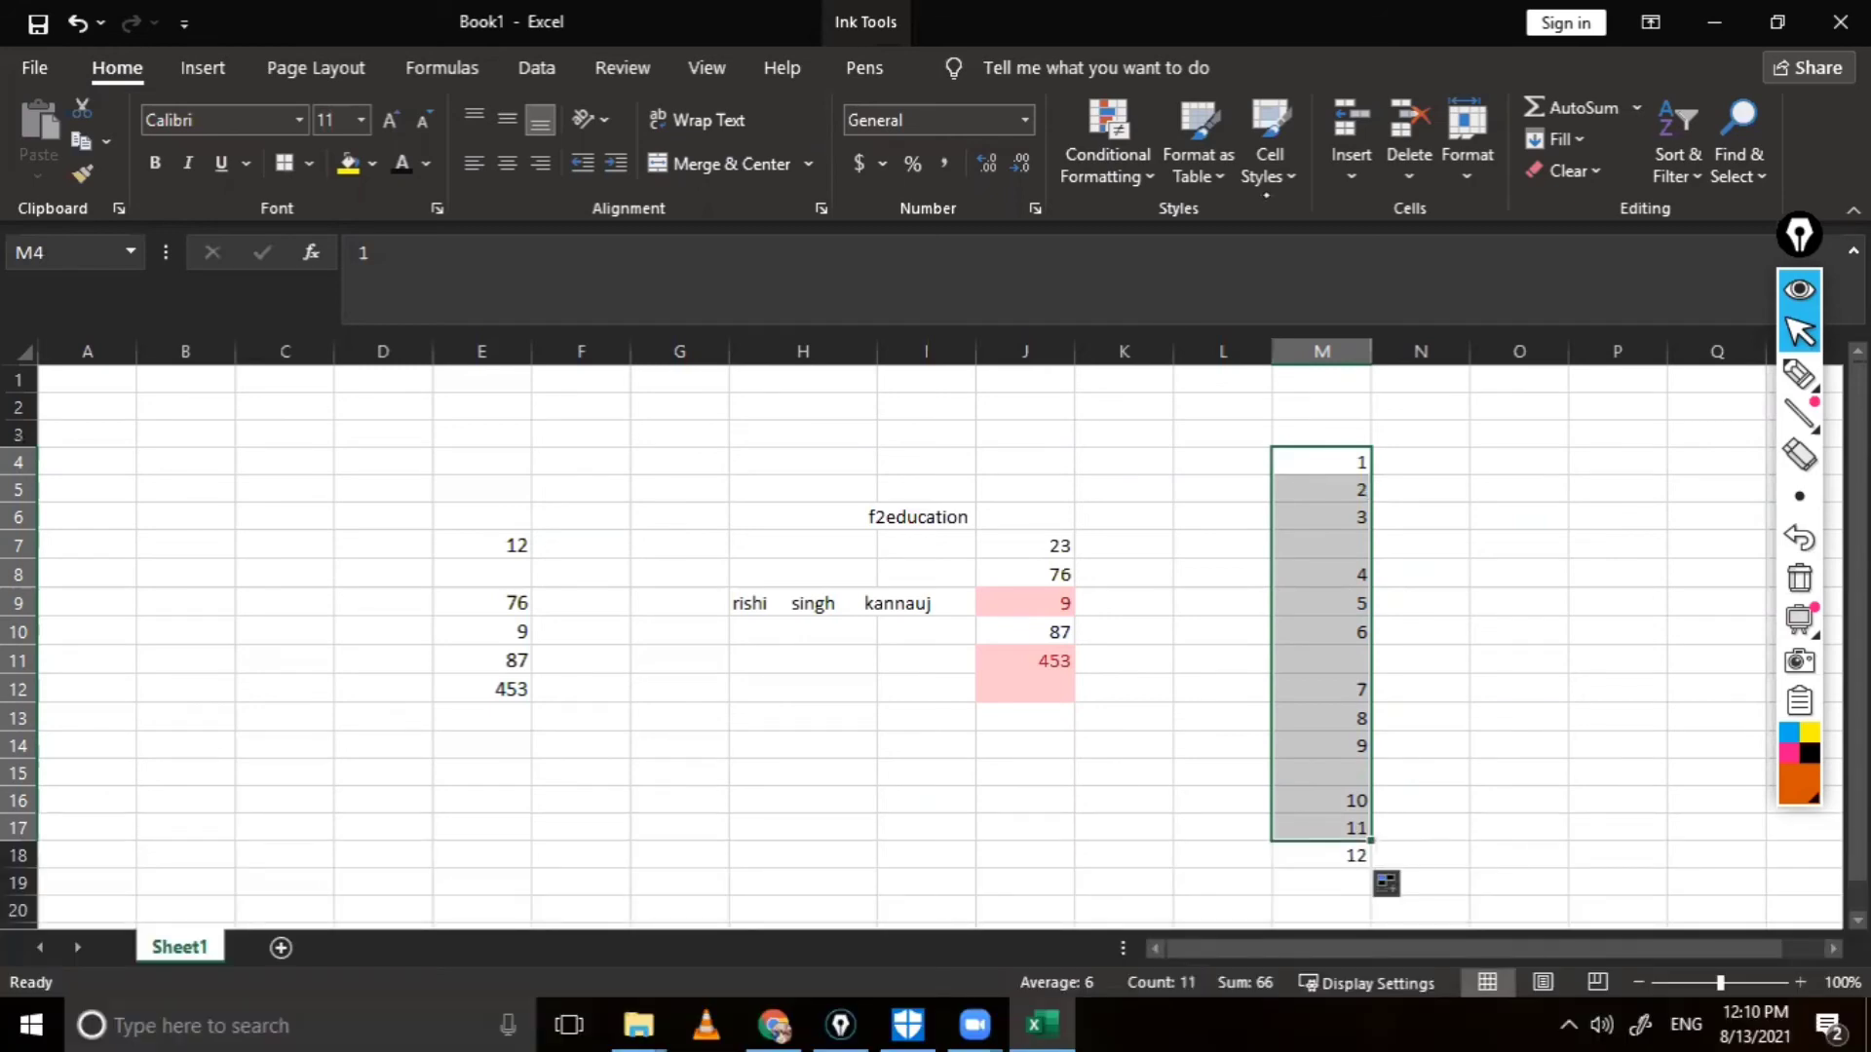
left_click(1108, 156)
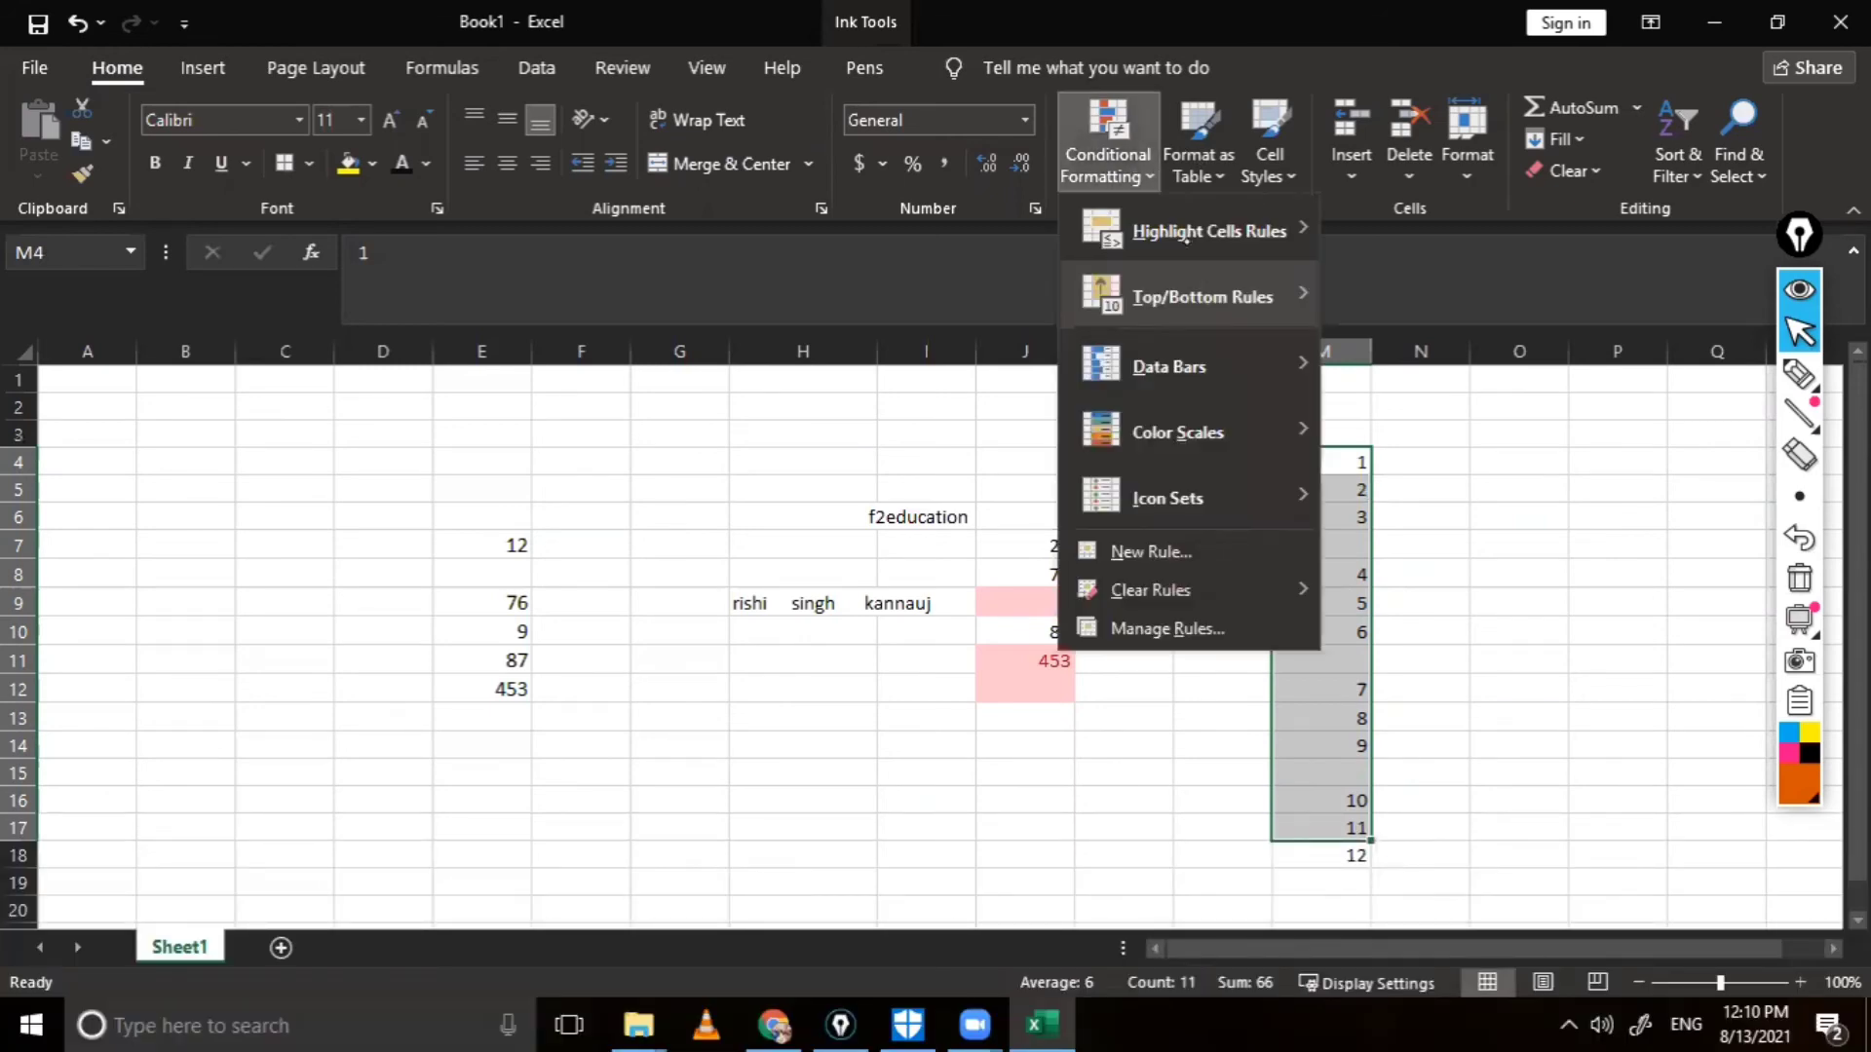
mouse_move(1202, 296)
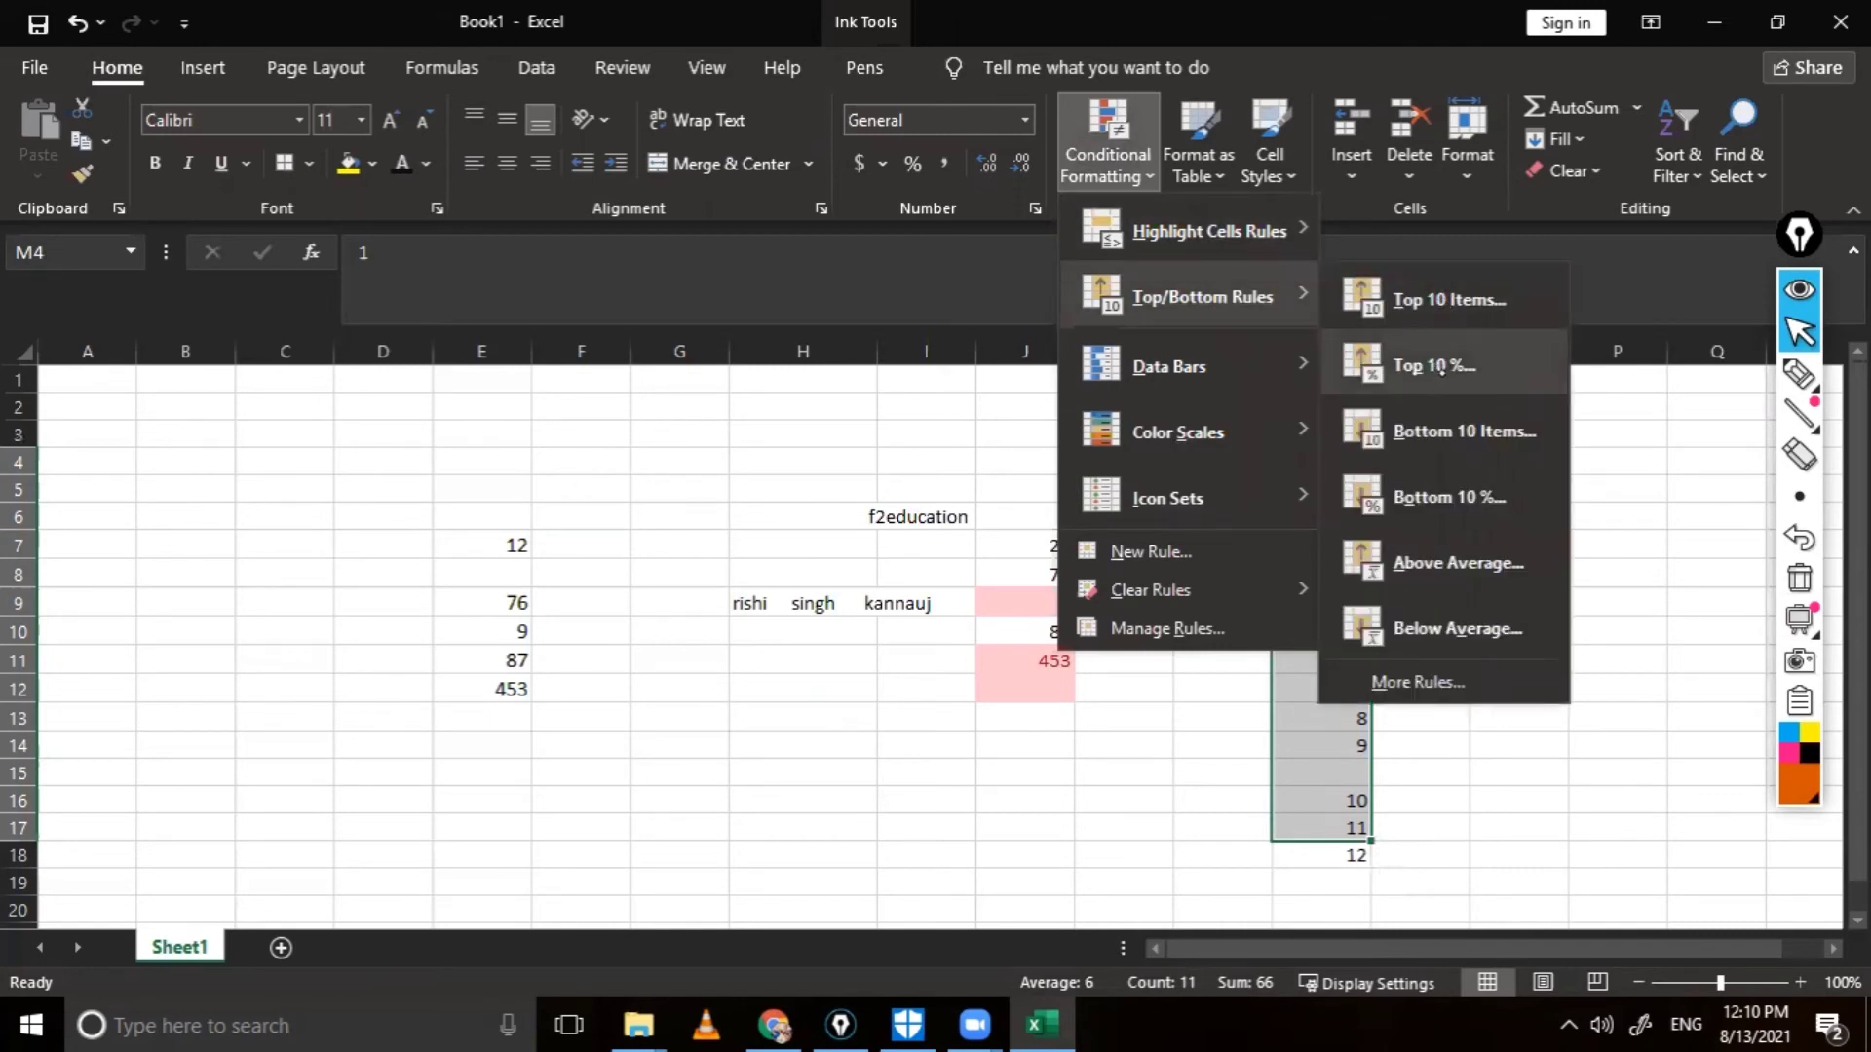
Step: Apply a Bottom 10 Items rule to M4:M17 with light red fill and dark red text
left_click(1455, 438)
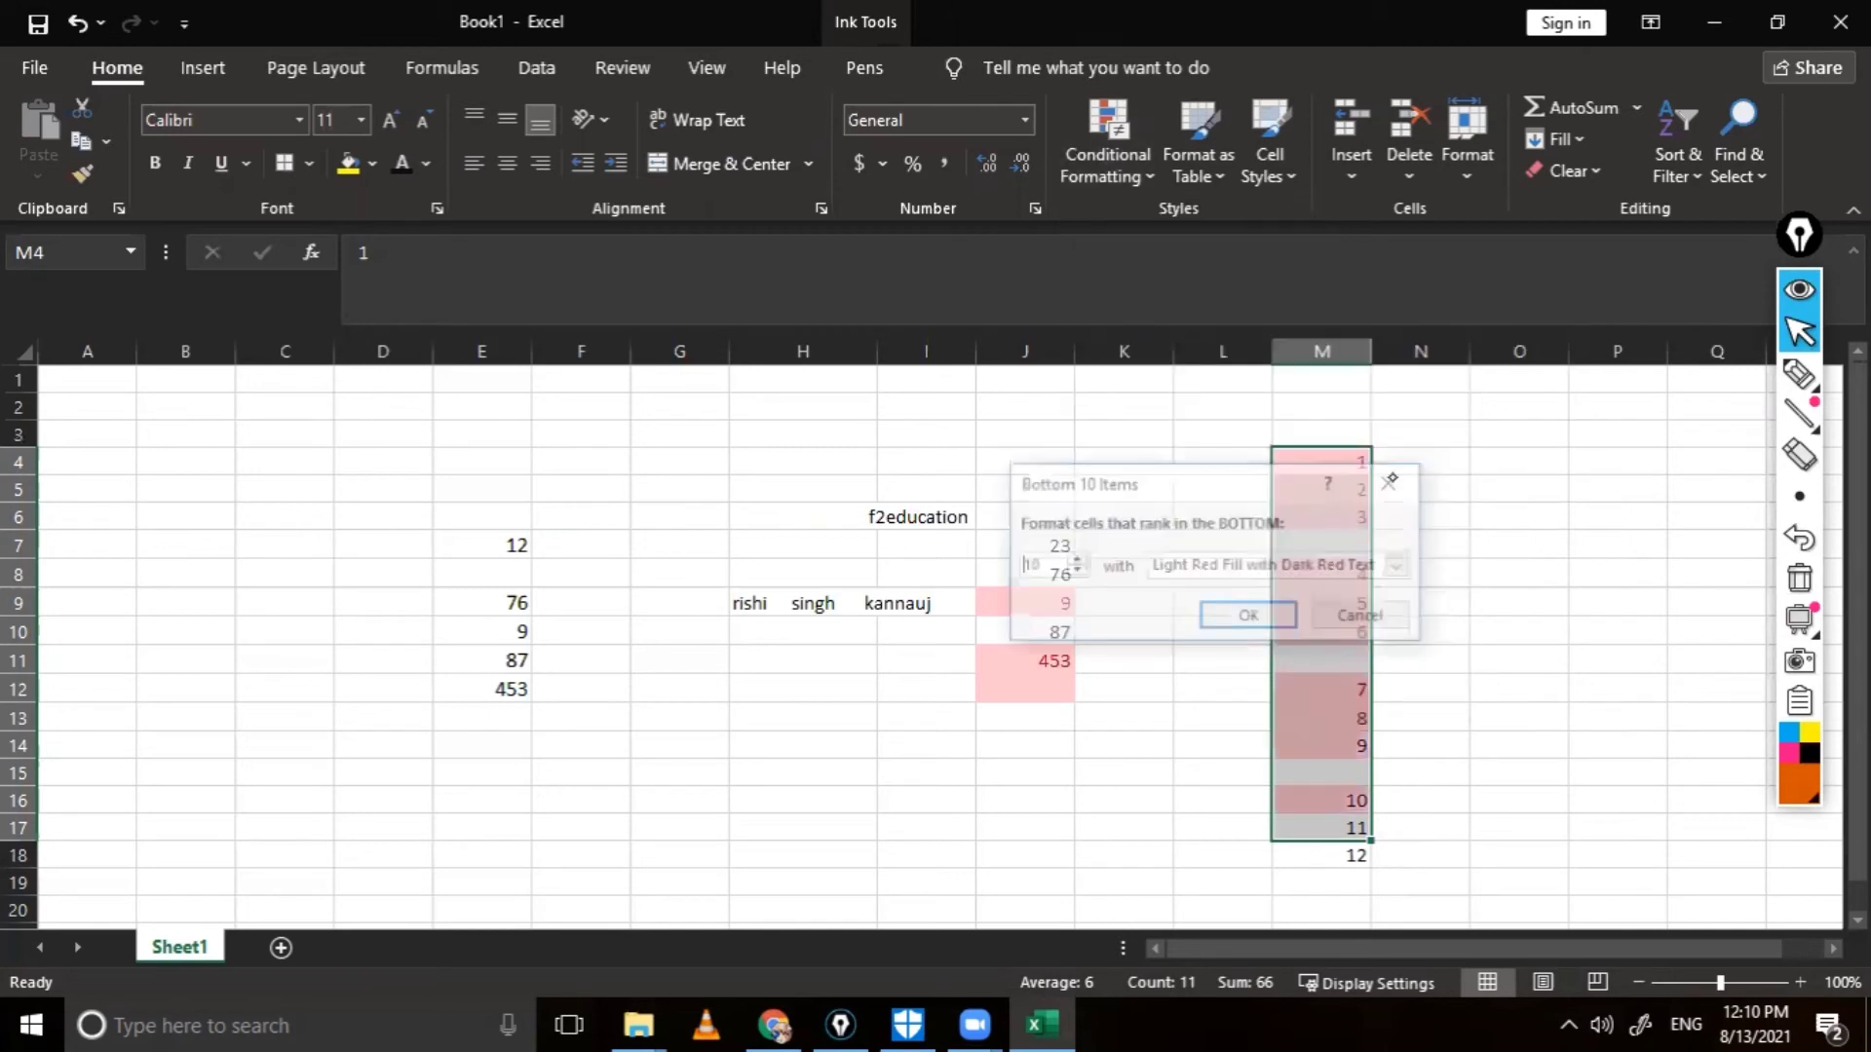
key("Return")
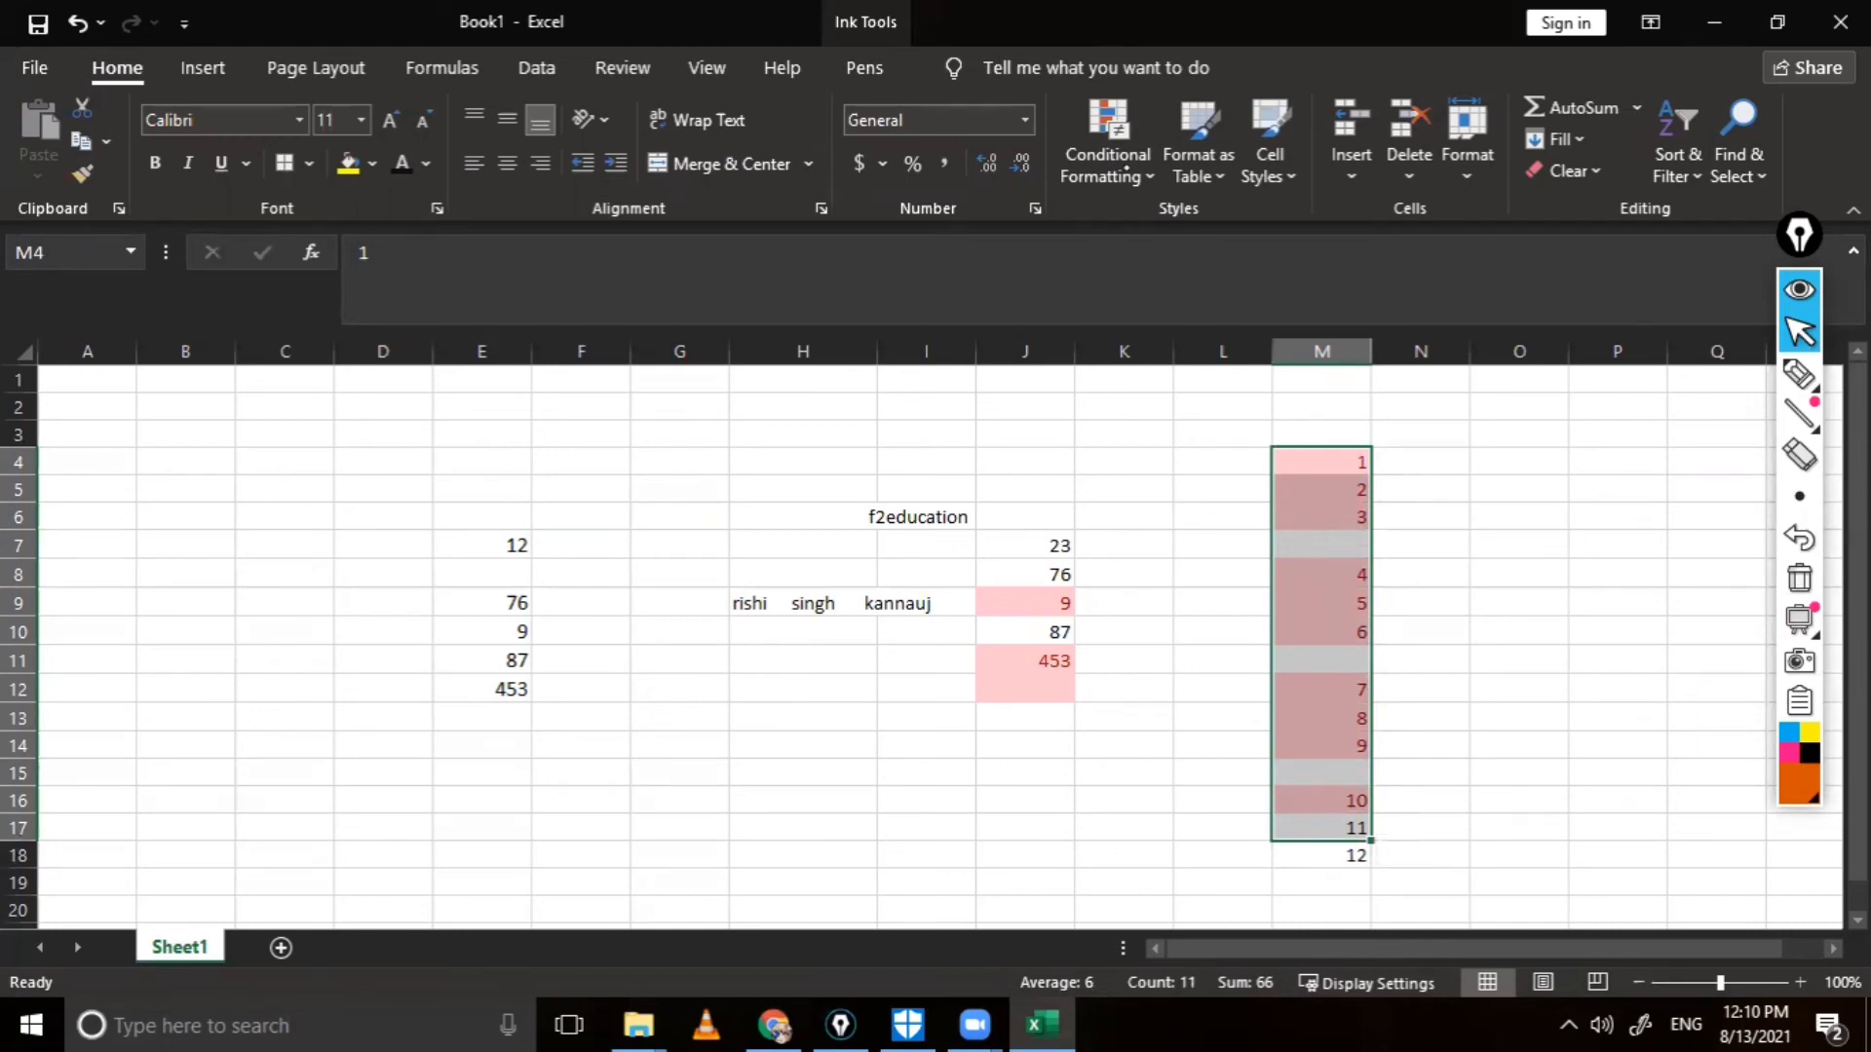
left_click(1131, 156)
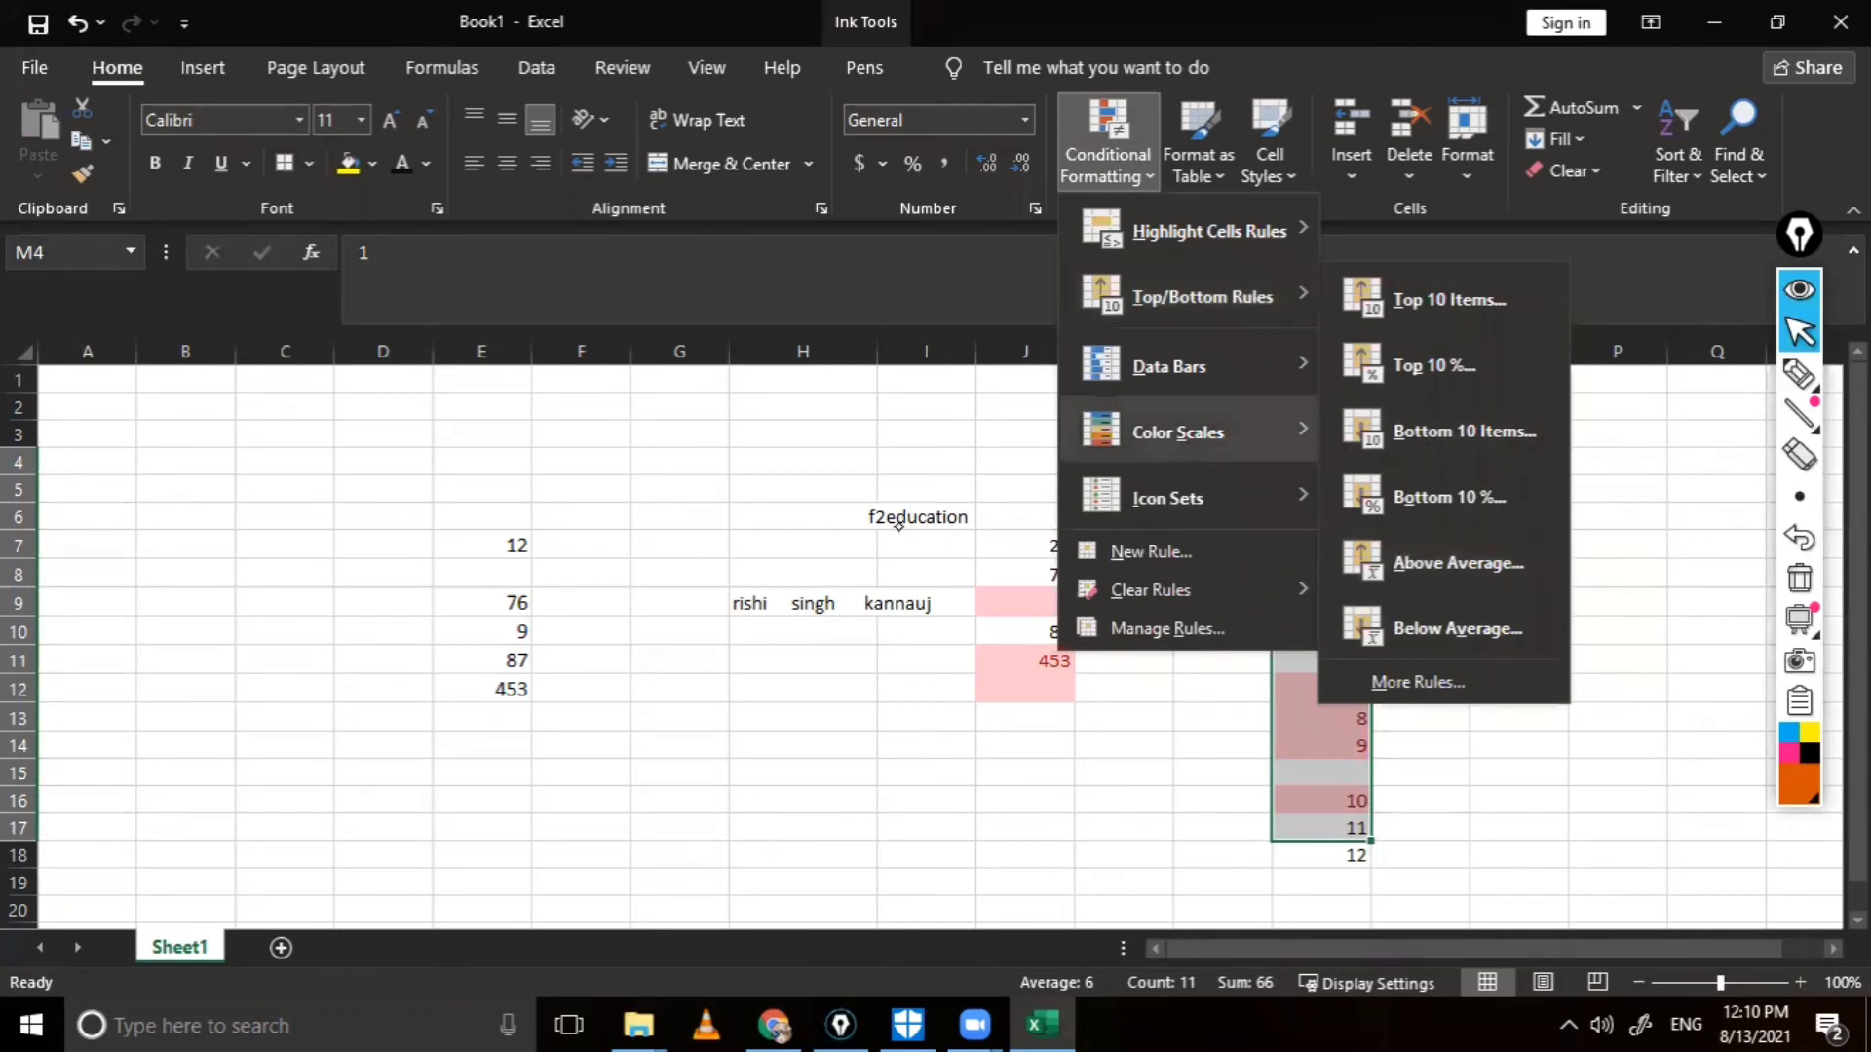
left_click(827, 511)
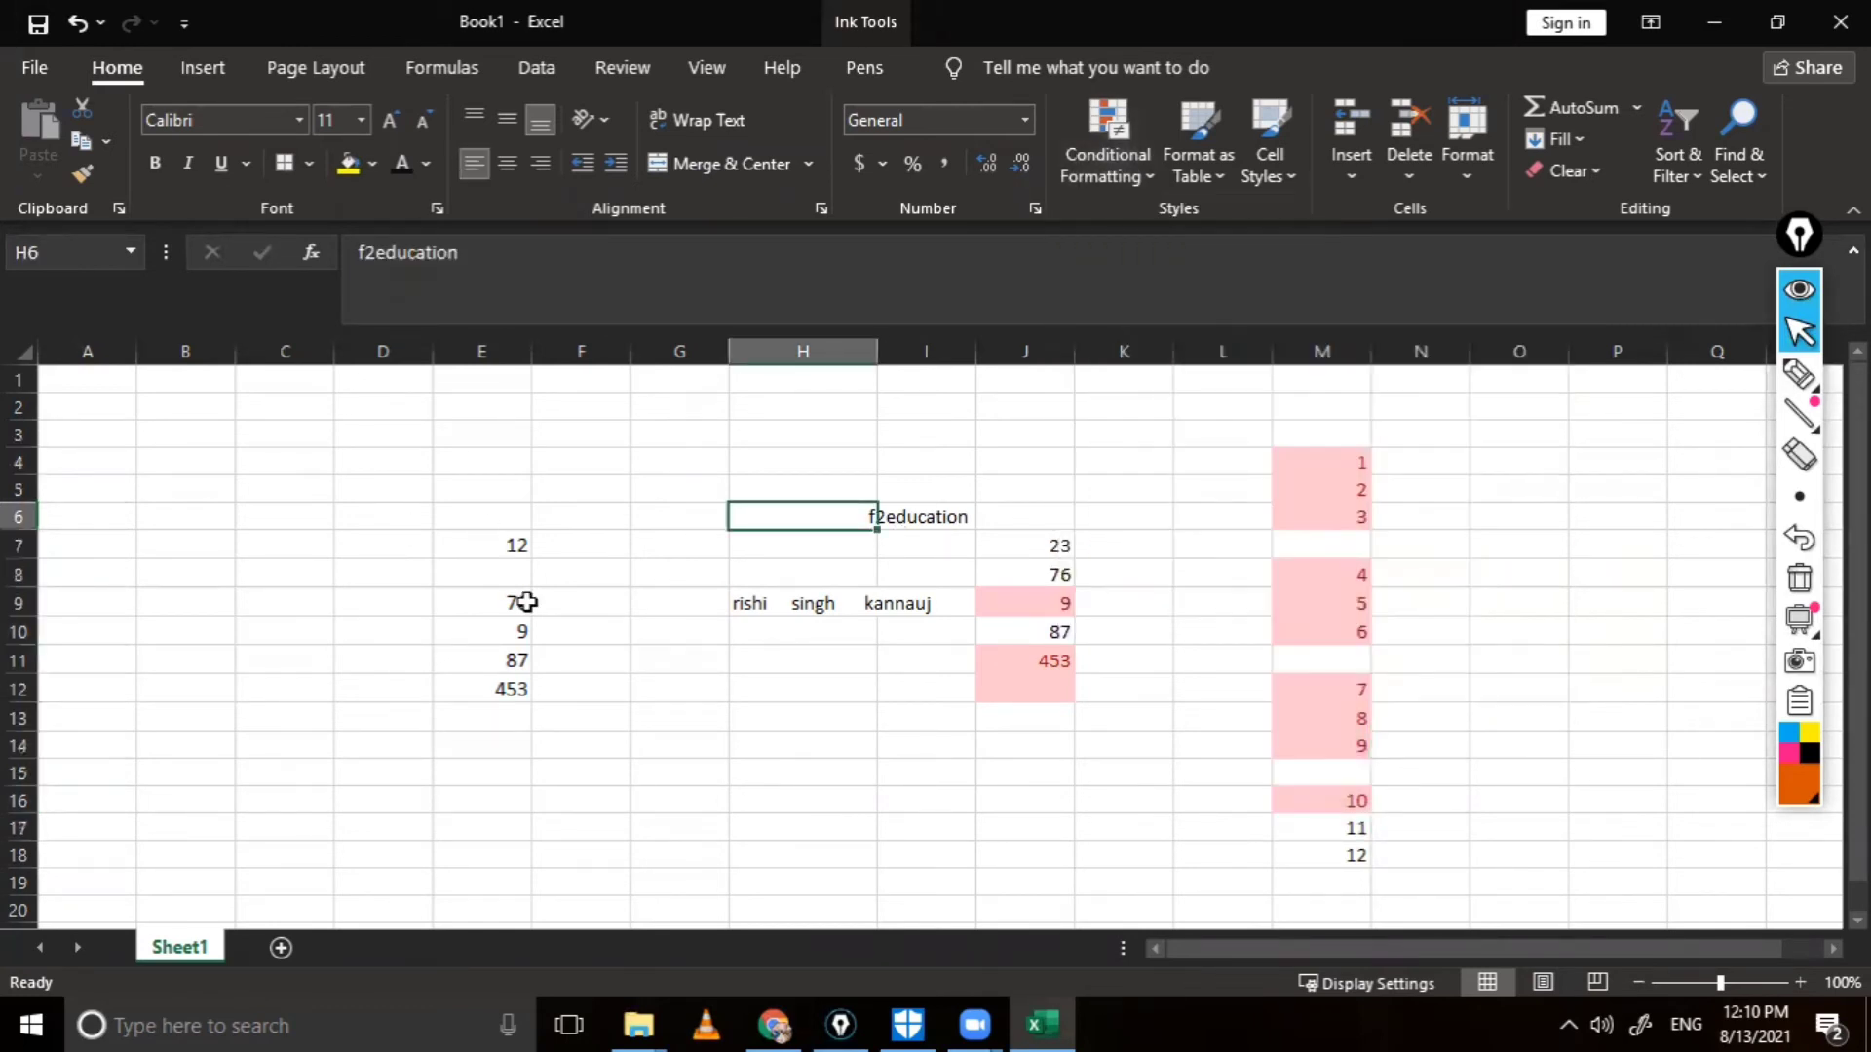
left_click_drag(482, 517, 501, 718)
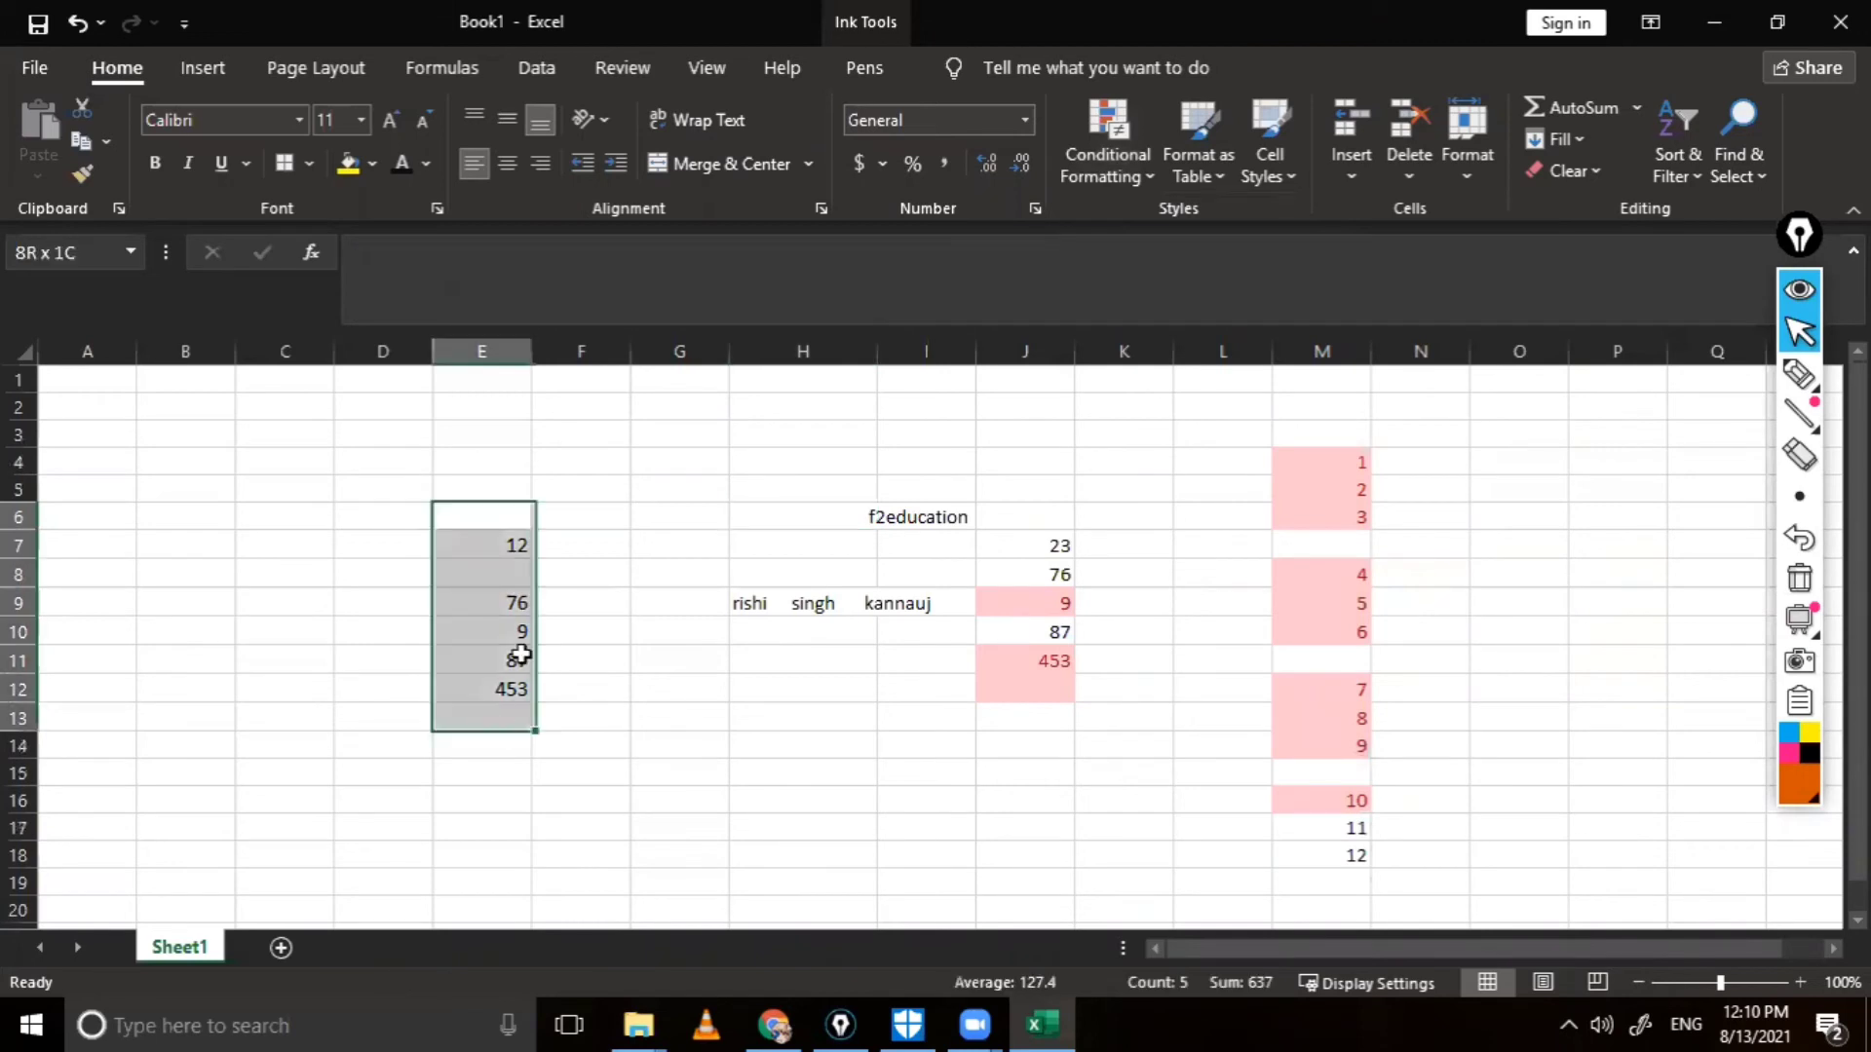
left_click(1115, 178)
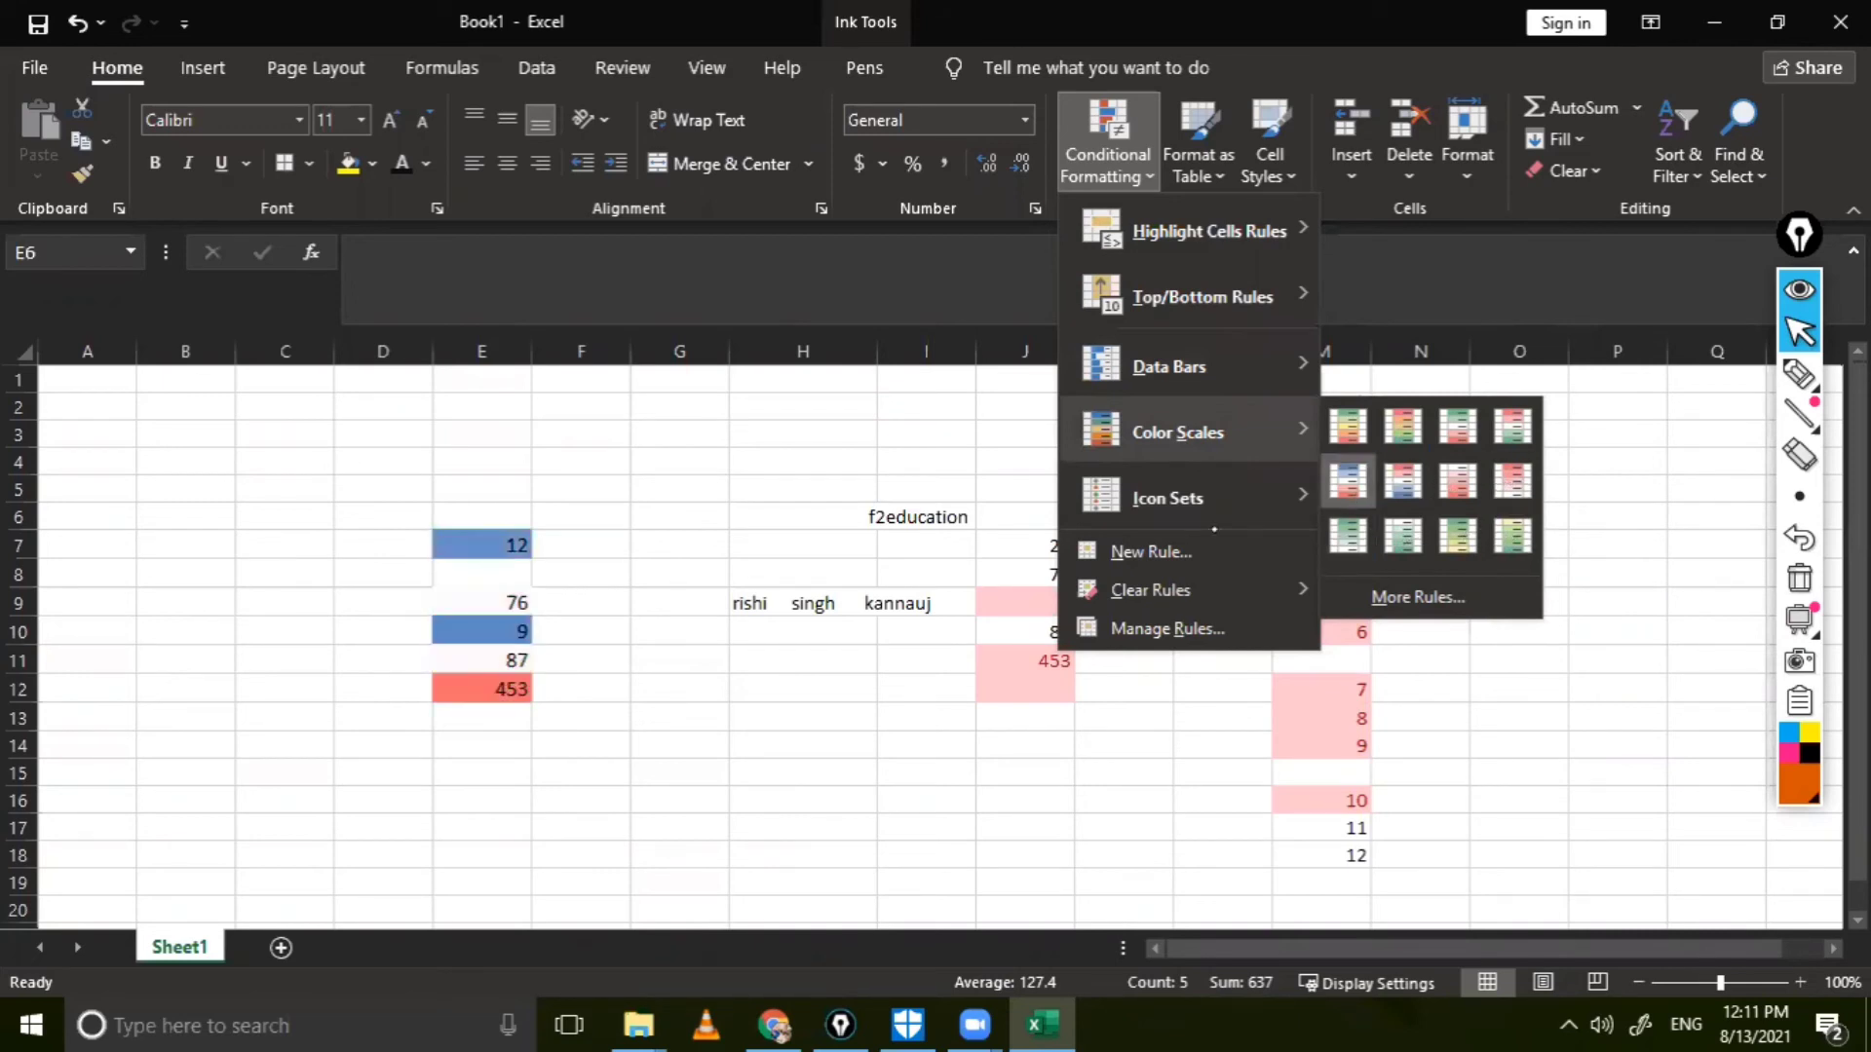
mouse_move(1169, 497)
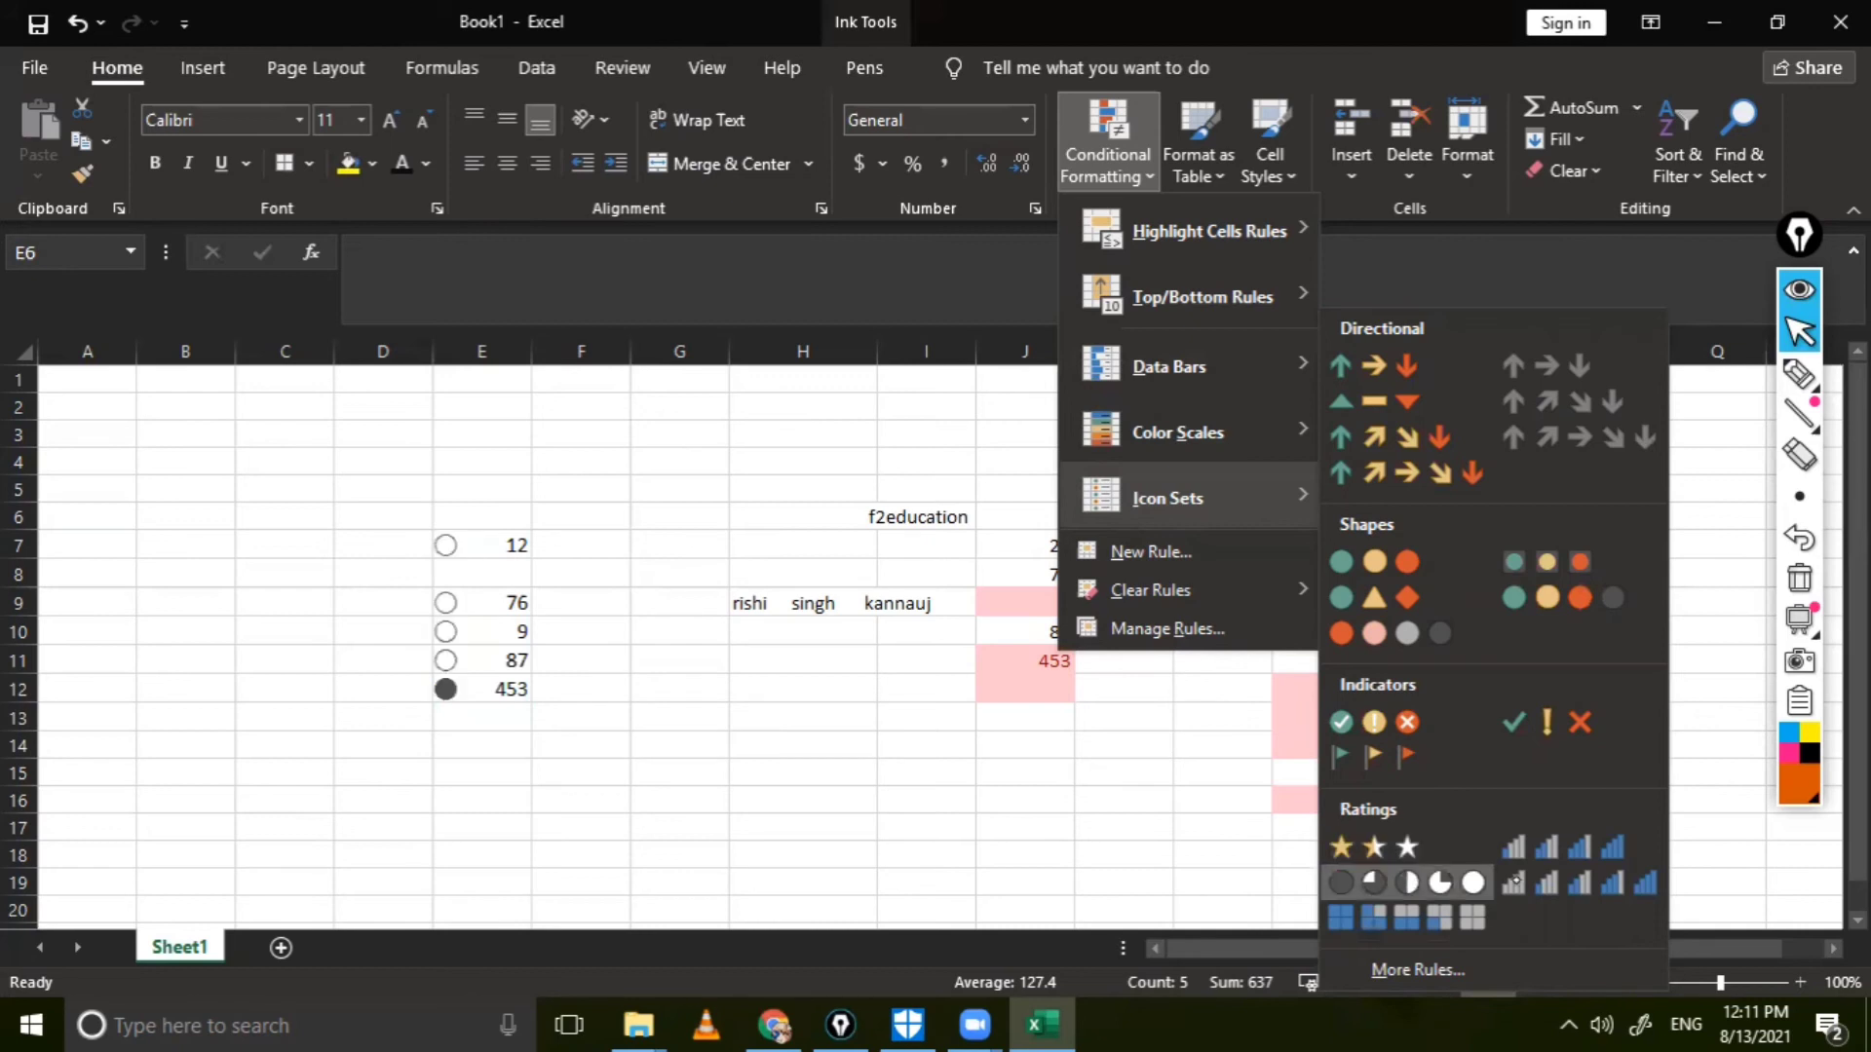
left_click(1127, 801)
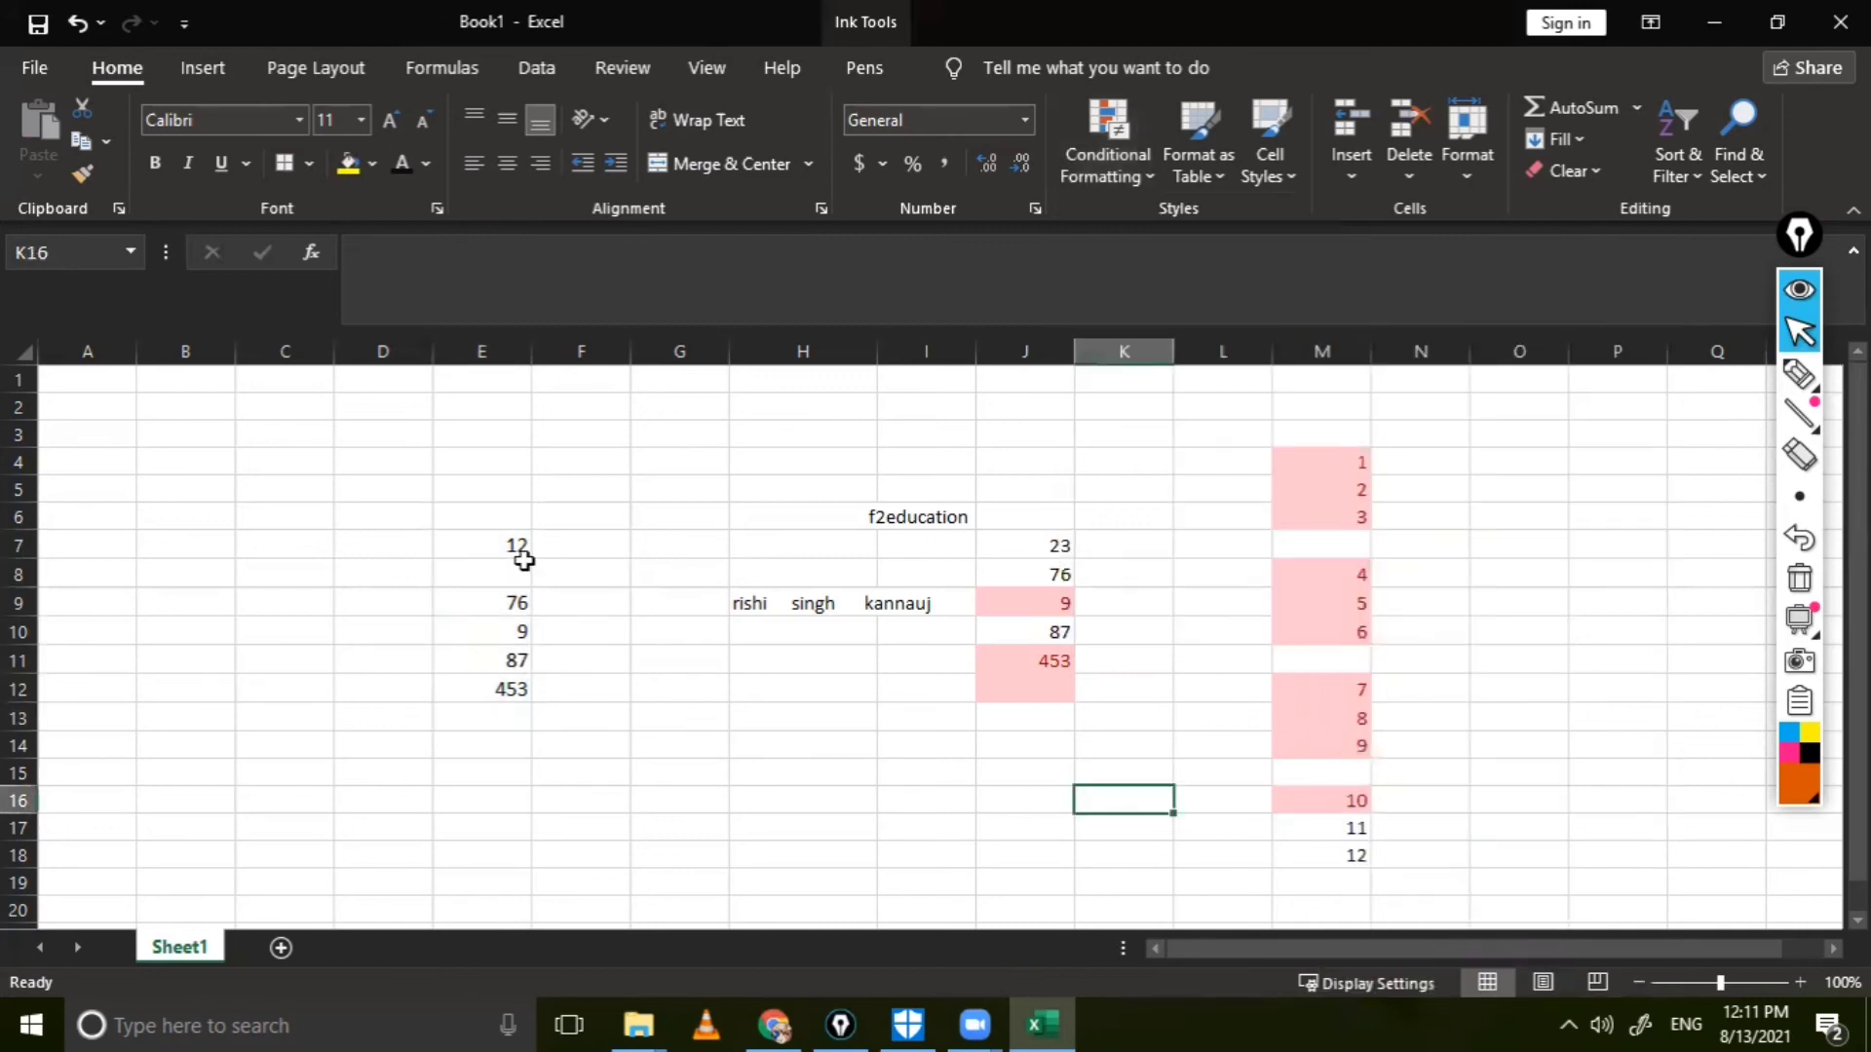
Step: Format C5:H17 as a grey banded table with headers, creating Table1
left_click_drag(286, 489, 414, 548)
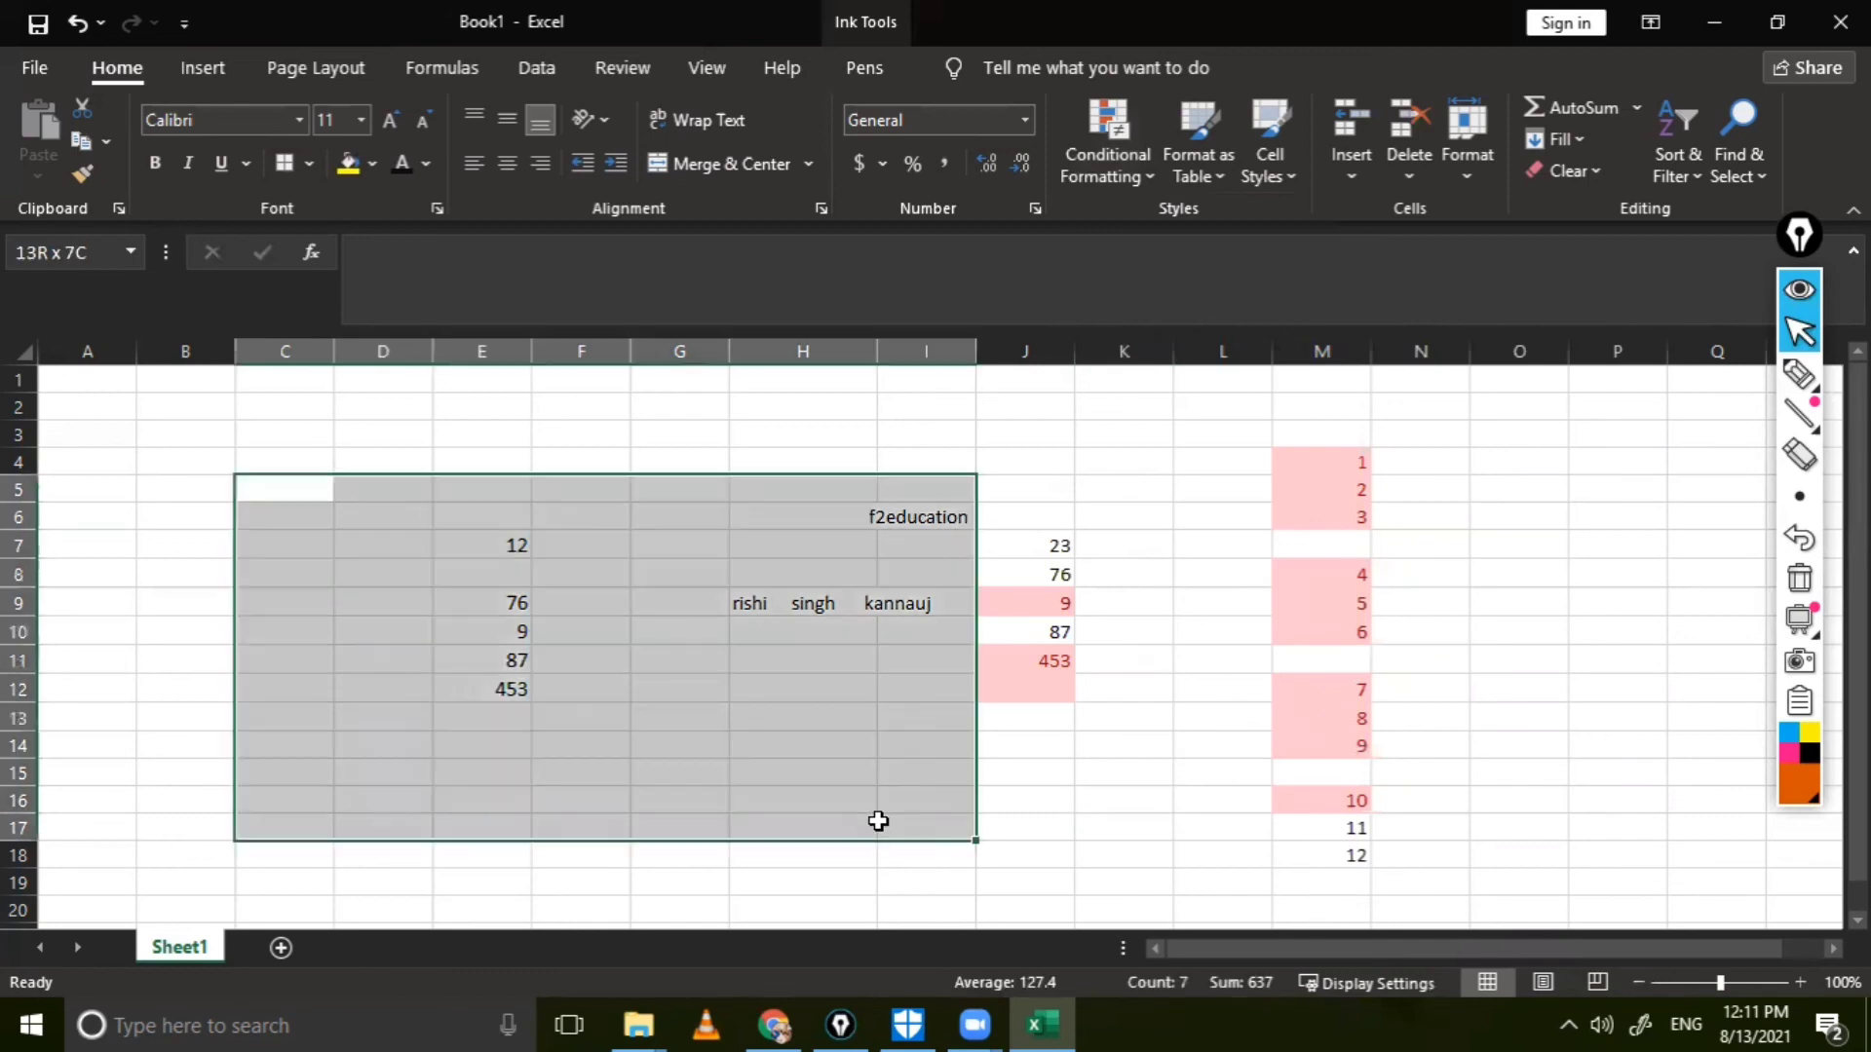
left_click_drag(875, 822, 862, 823)
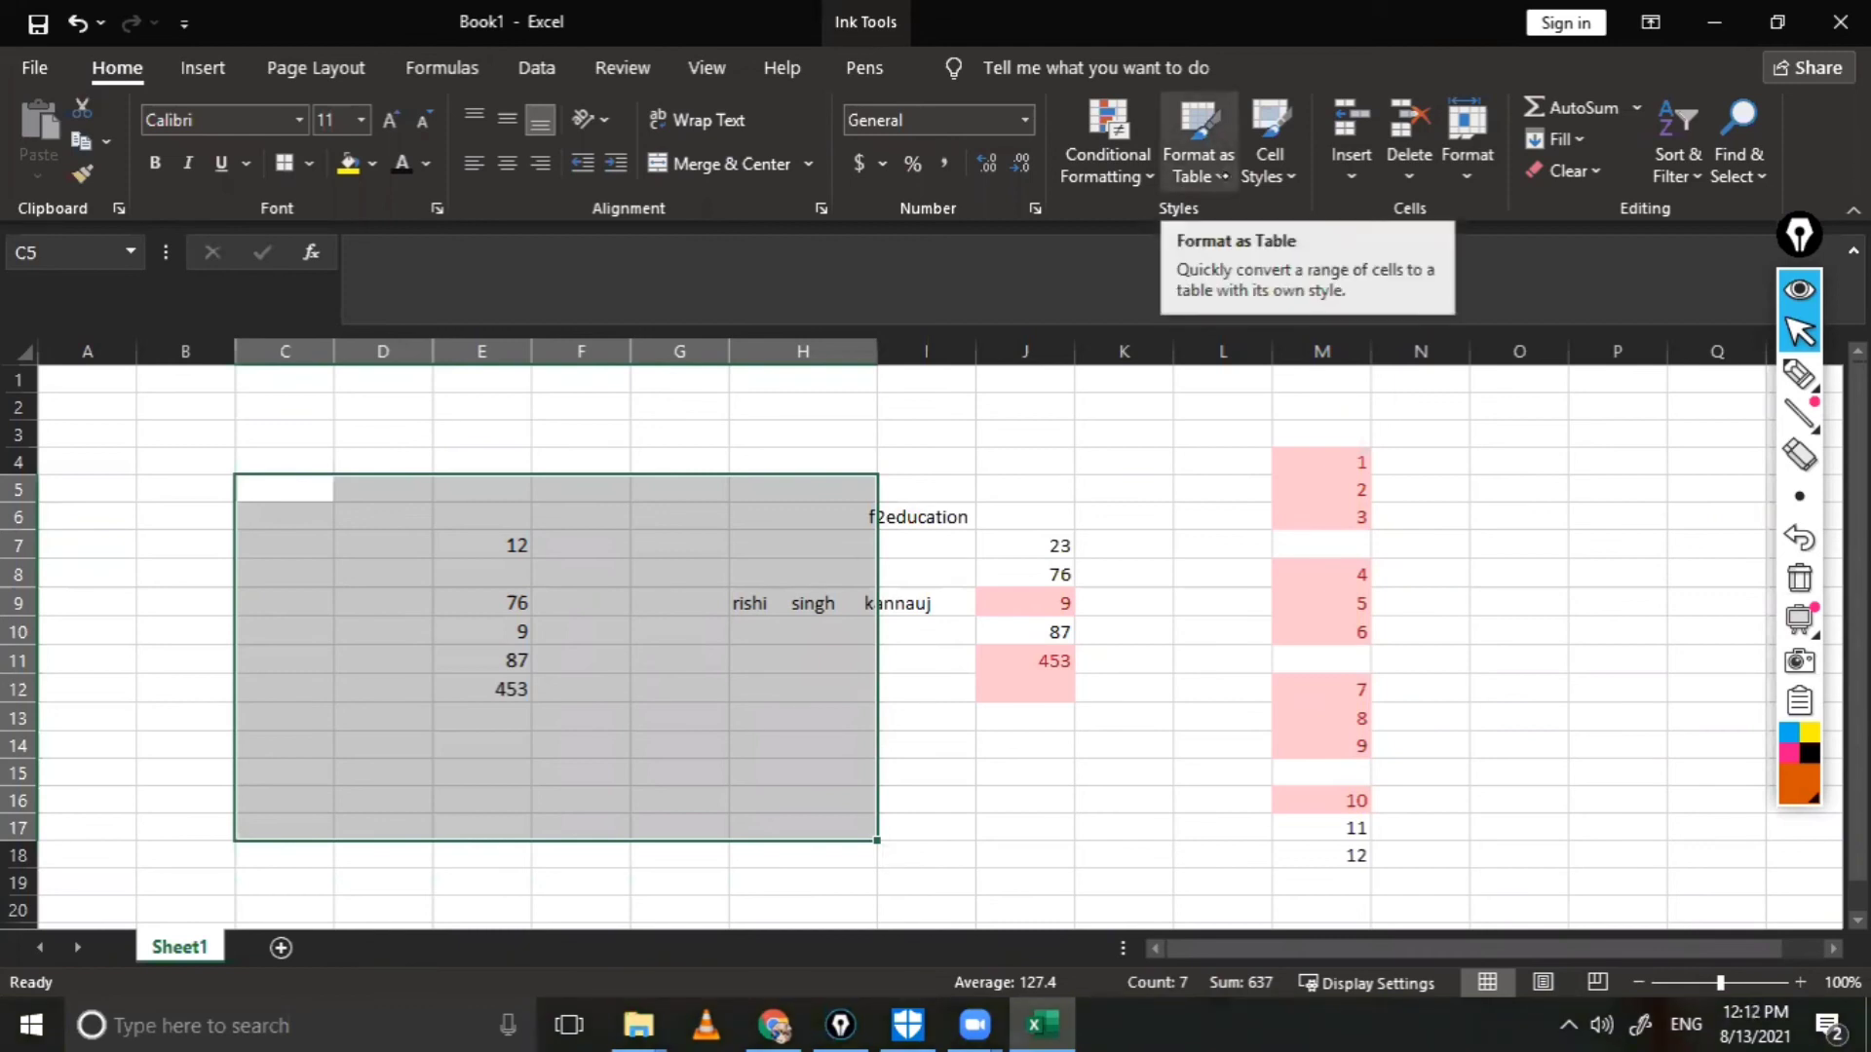
left_click(1198, 147)
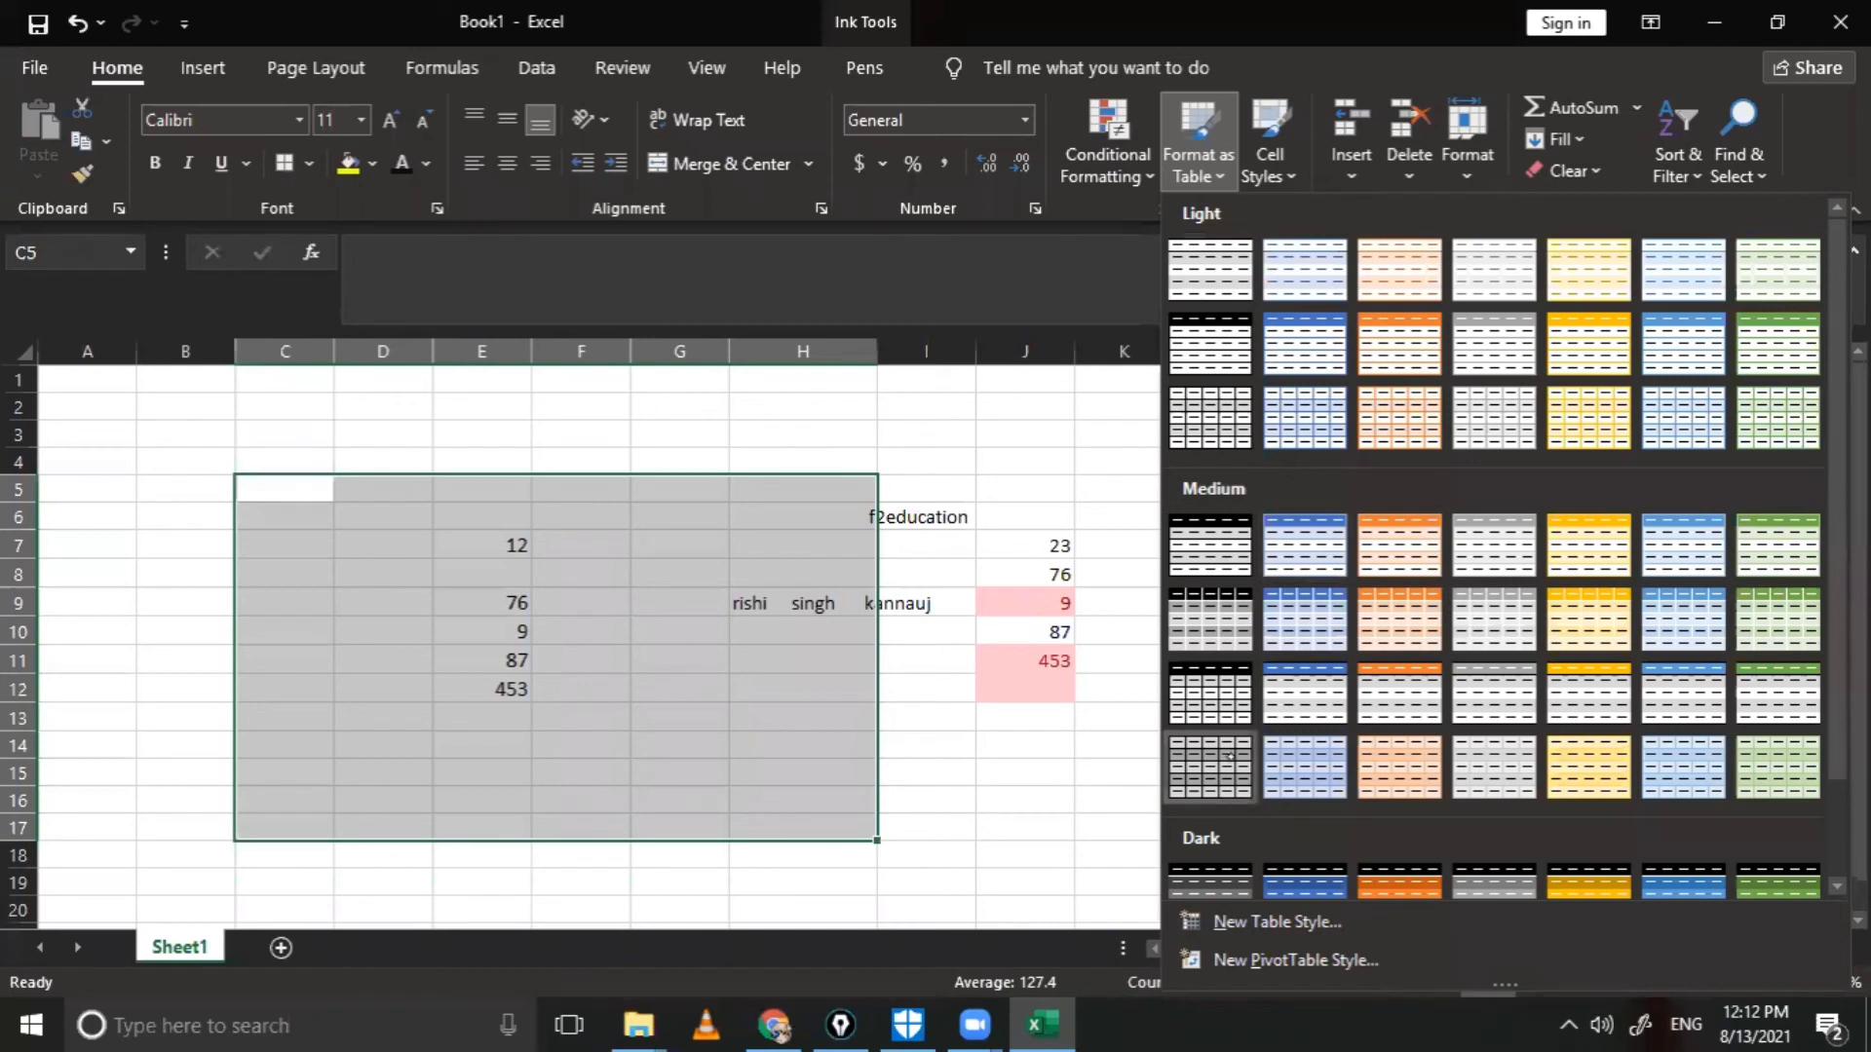
left_click(1223, 765)
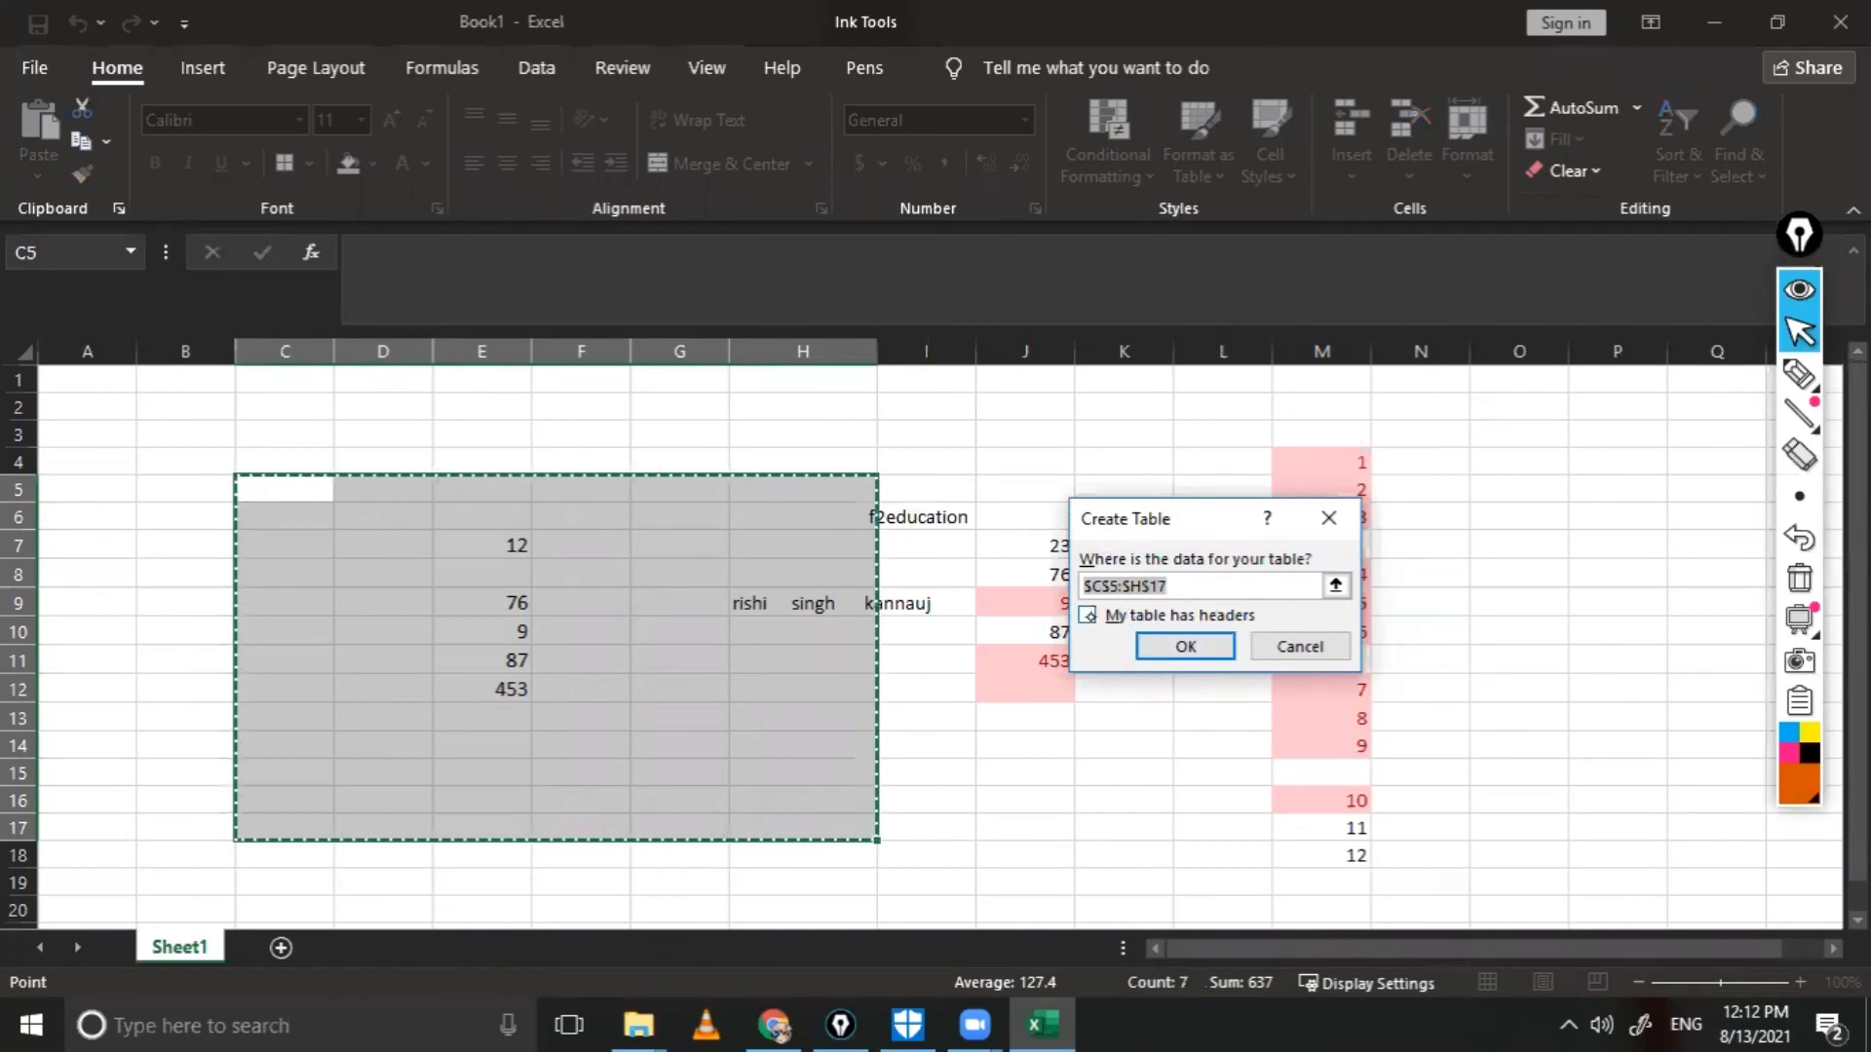
left_click(1087, 615)
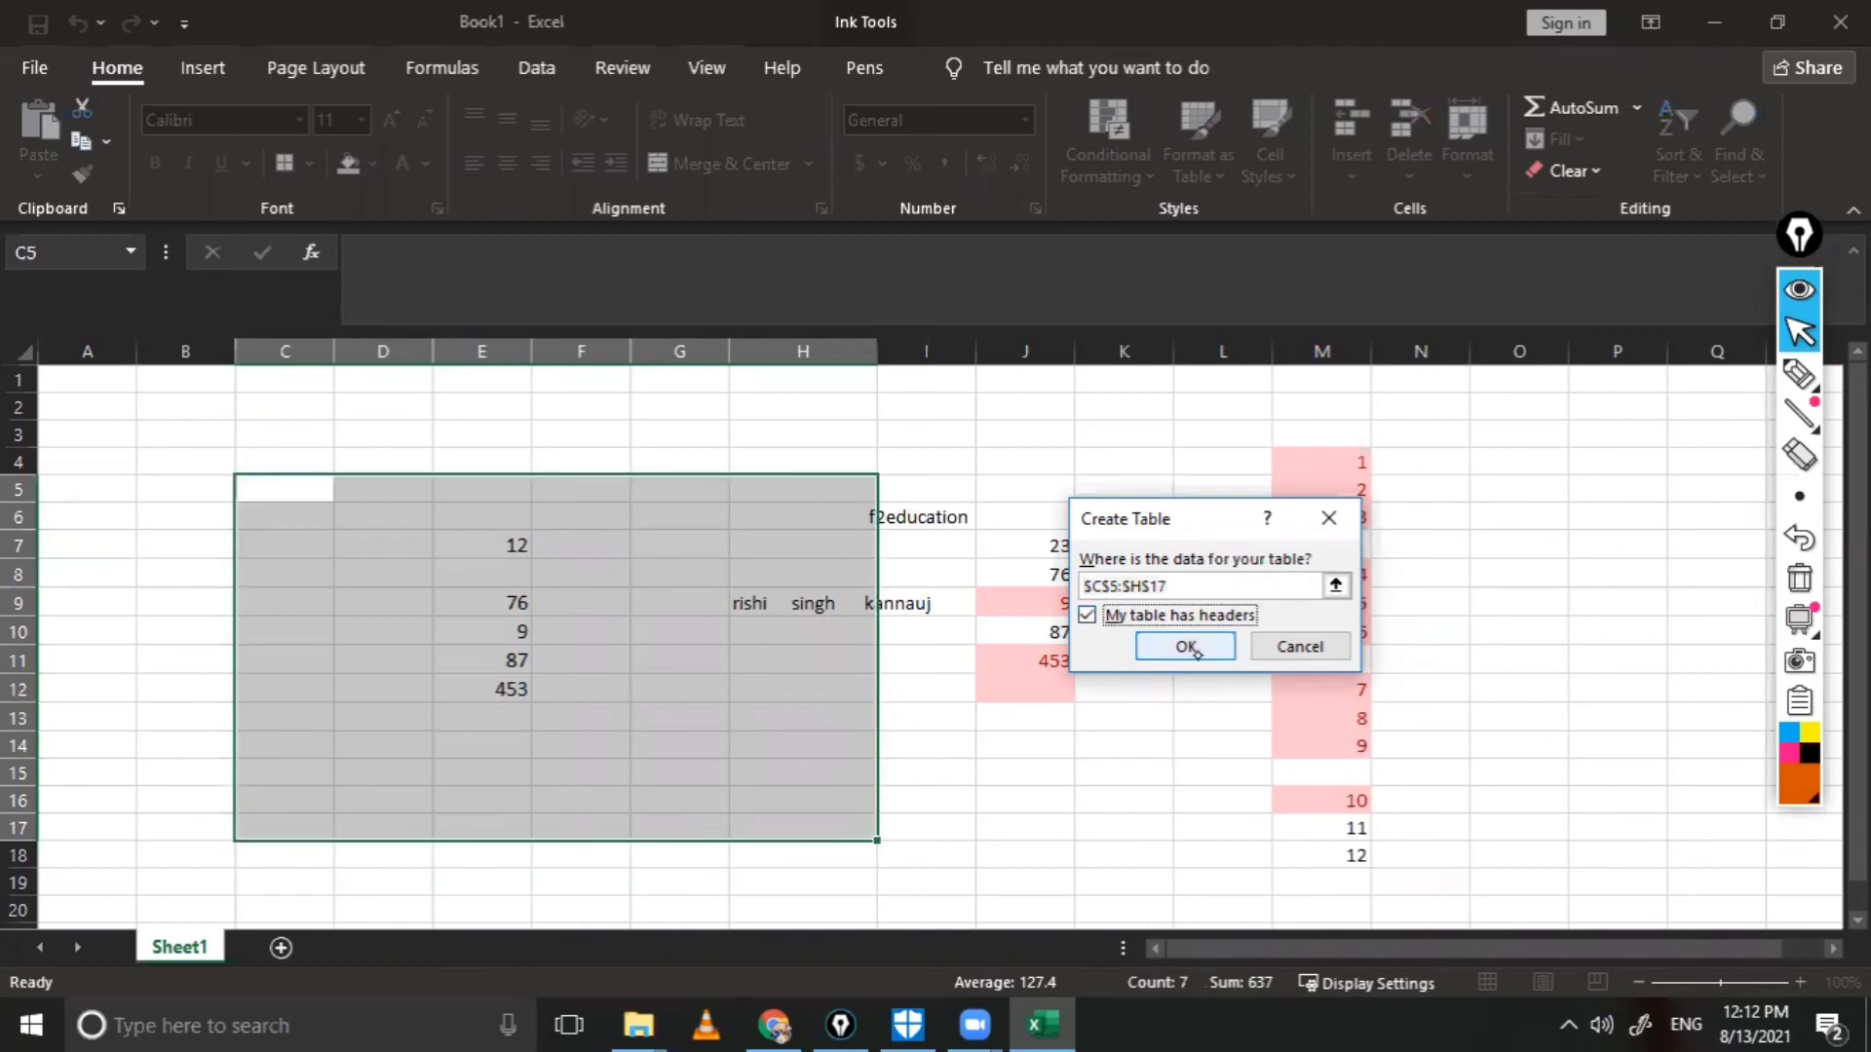
left_click(1187, 647)
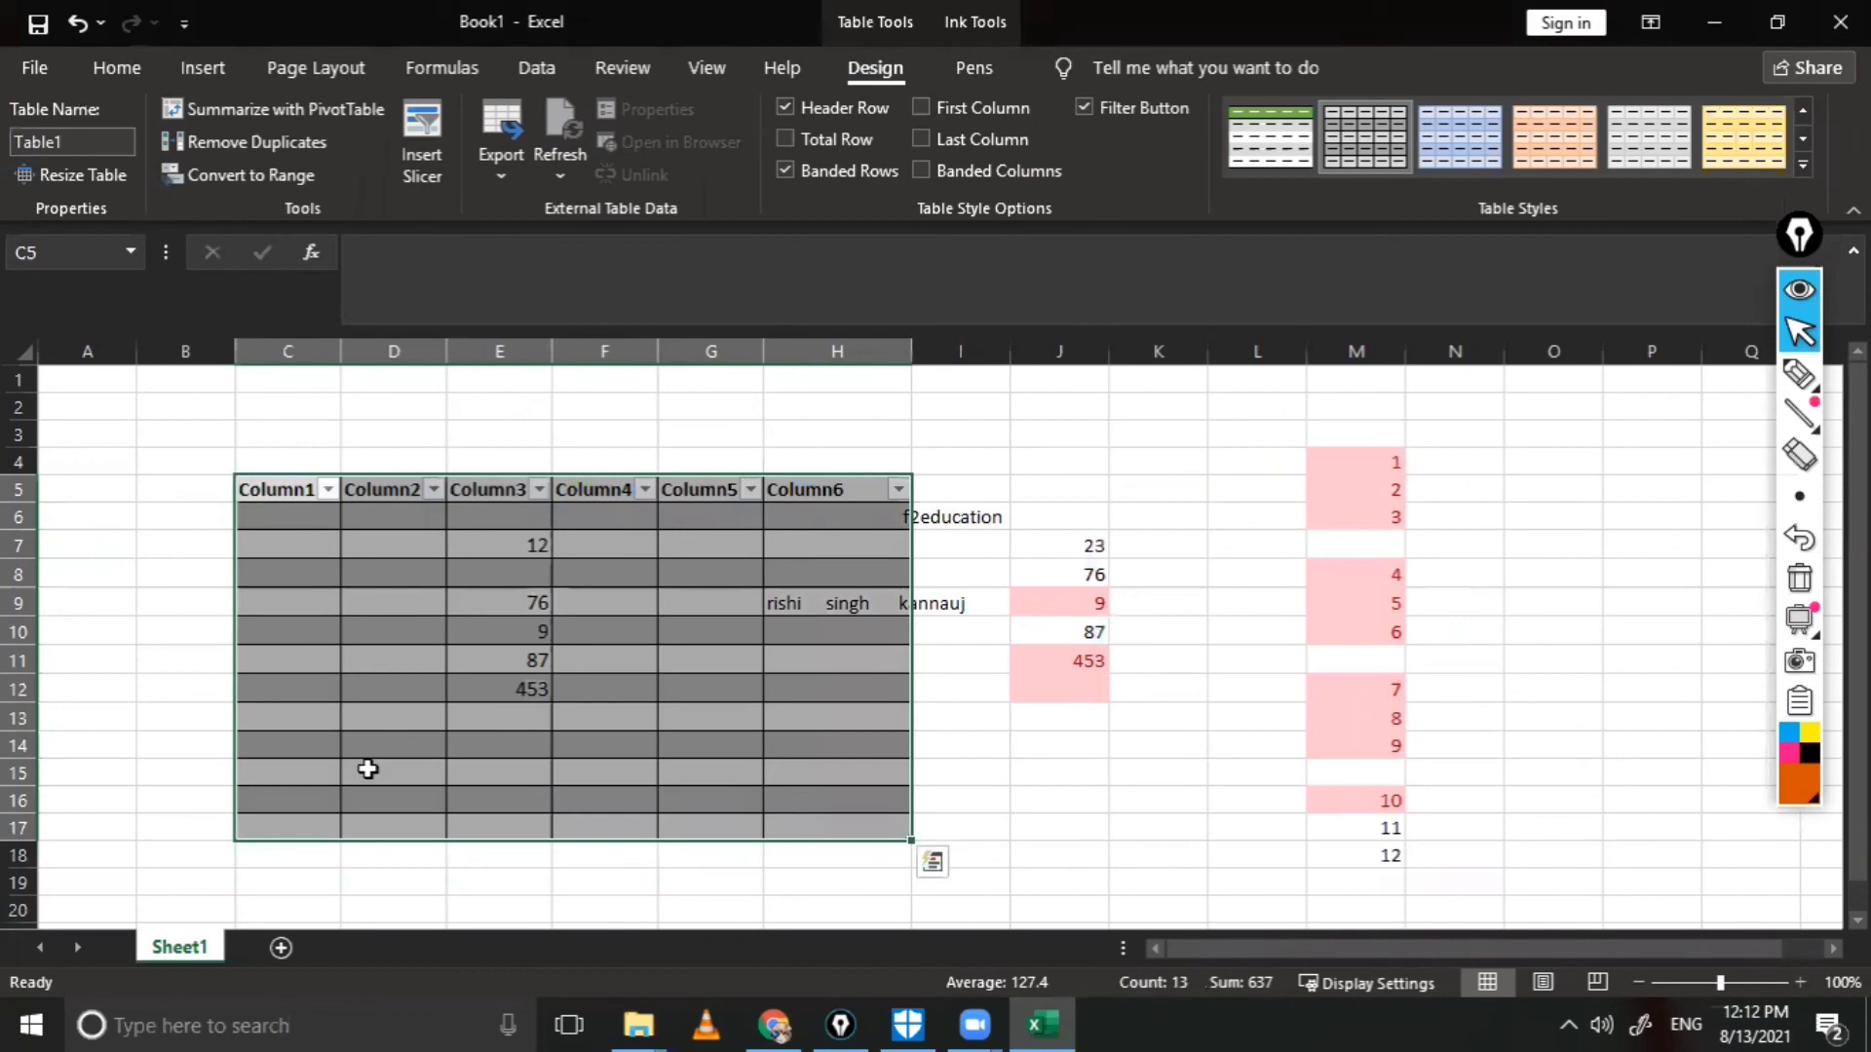
Step: Widen column H to fit its text and select cell C6 in the table
left_click(960, 723)
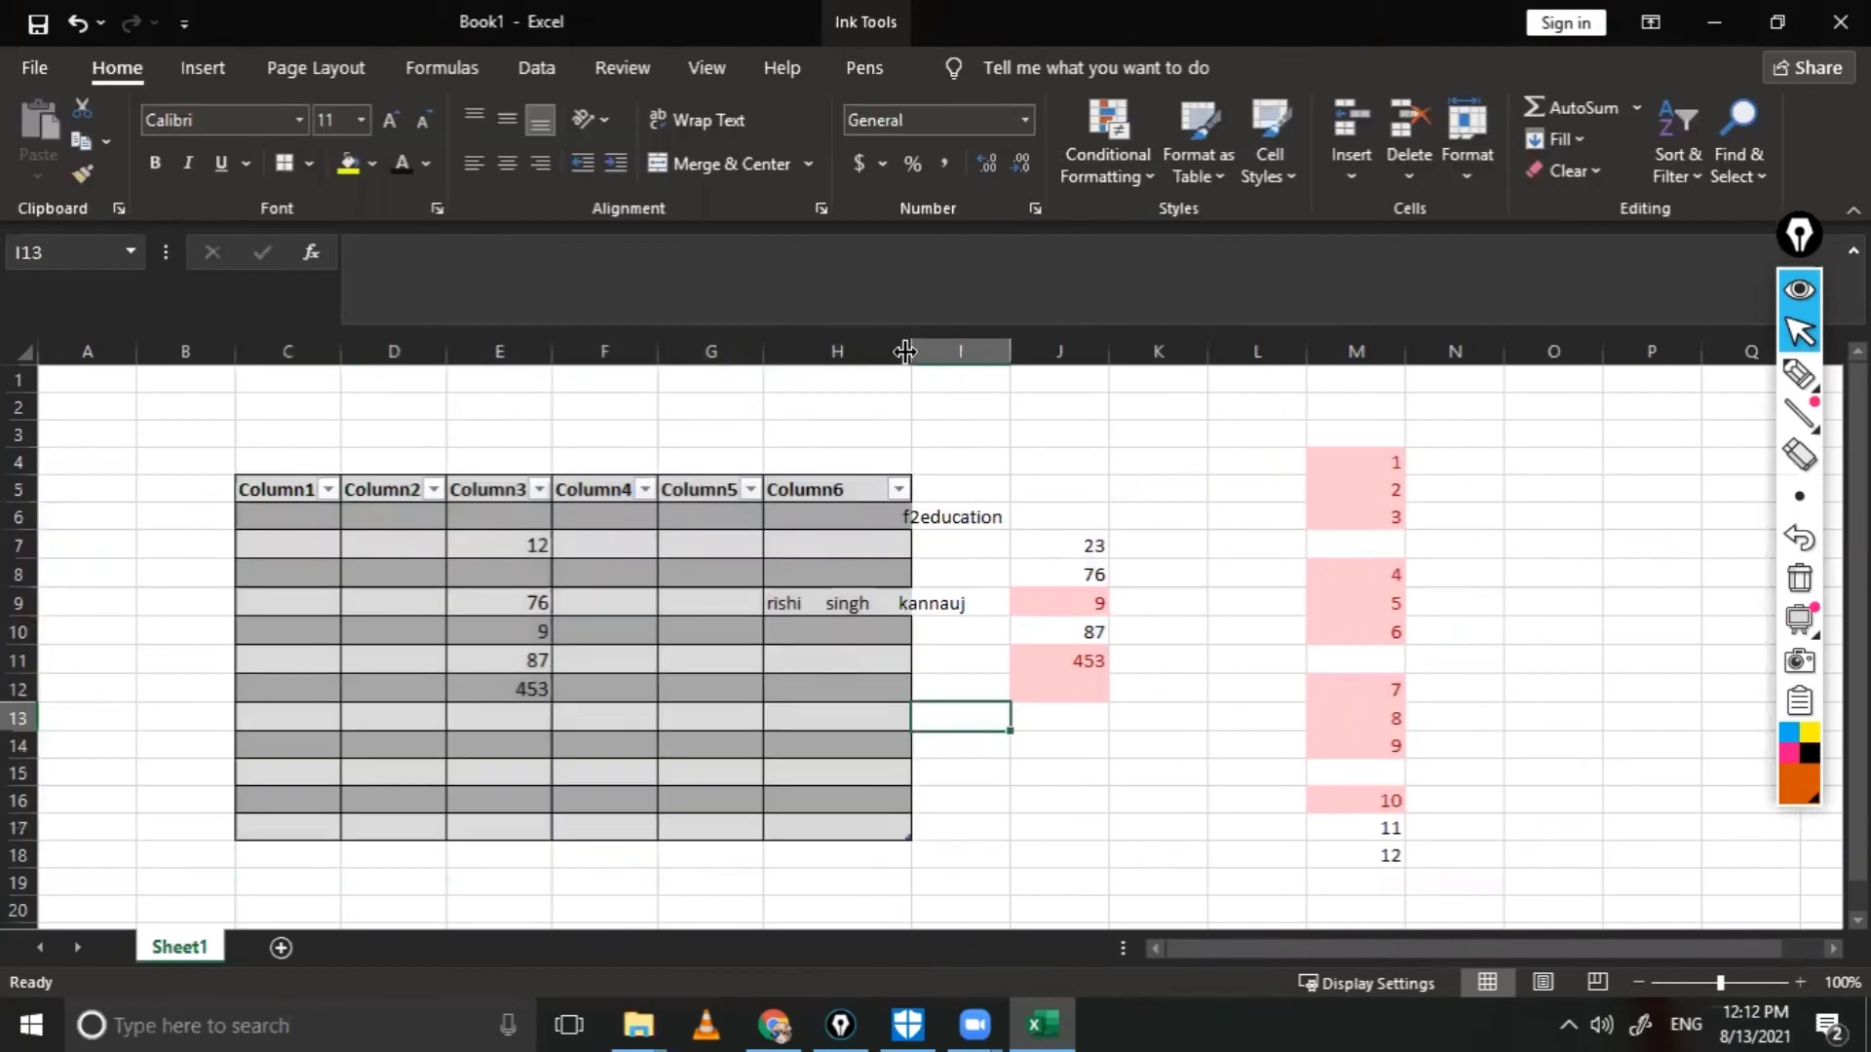
left_click_drag(943, 352, 1181, 331)
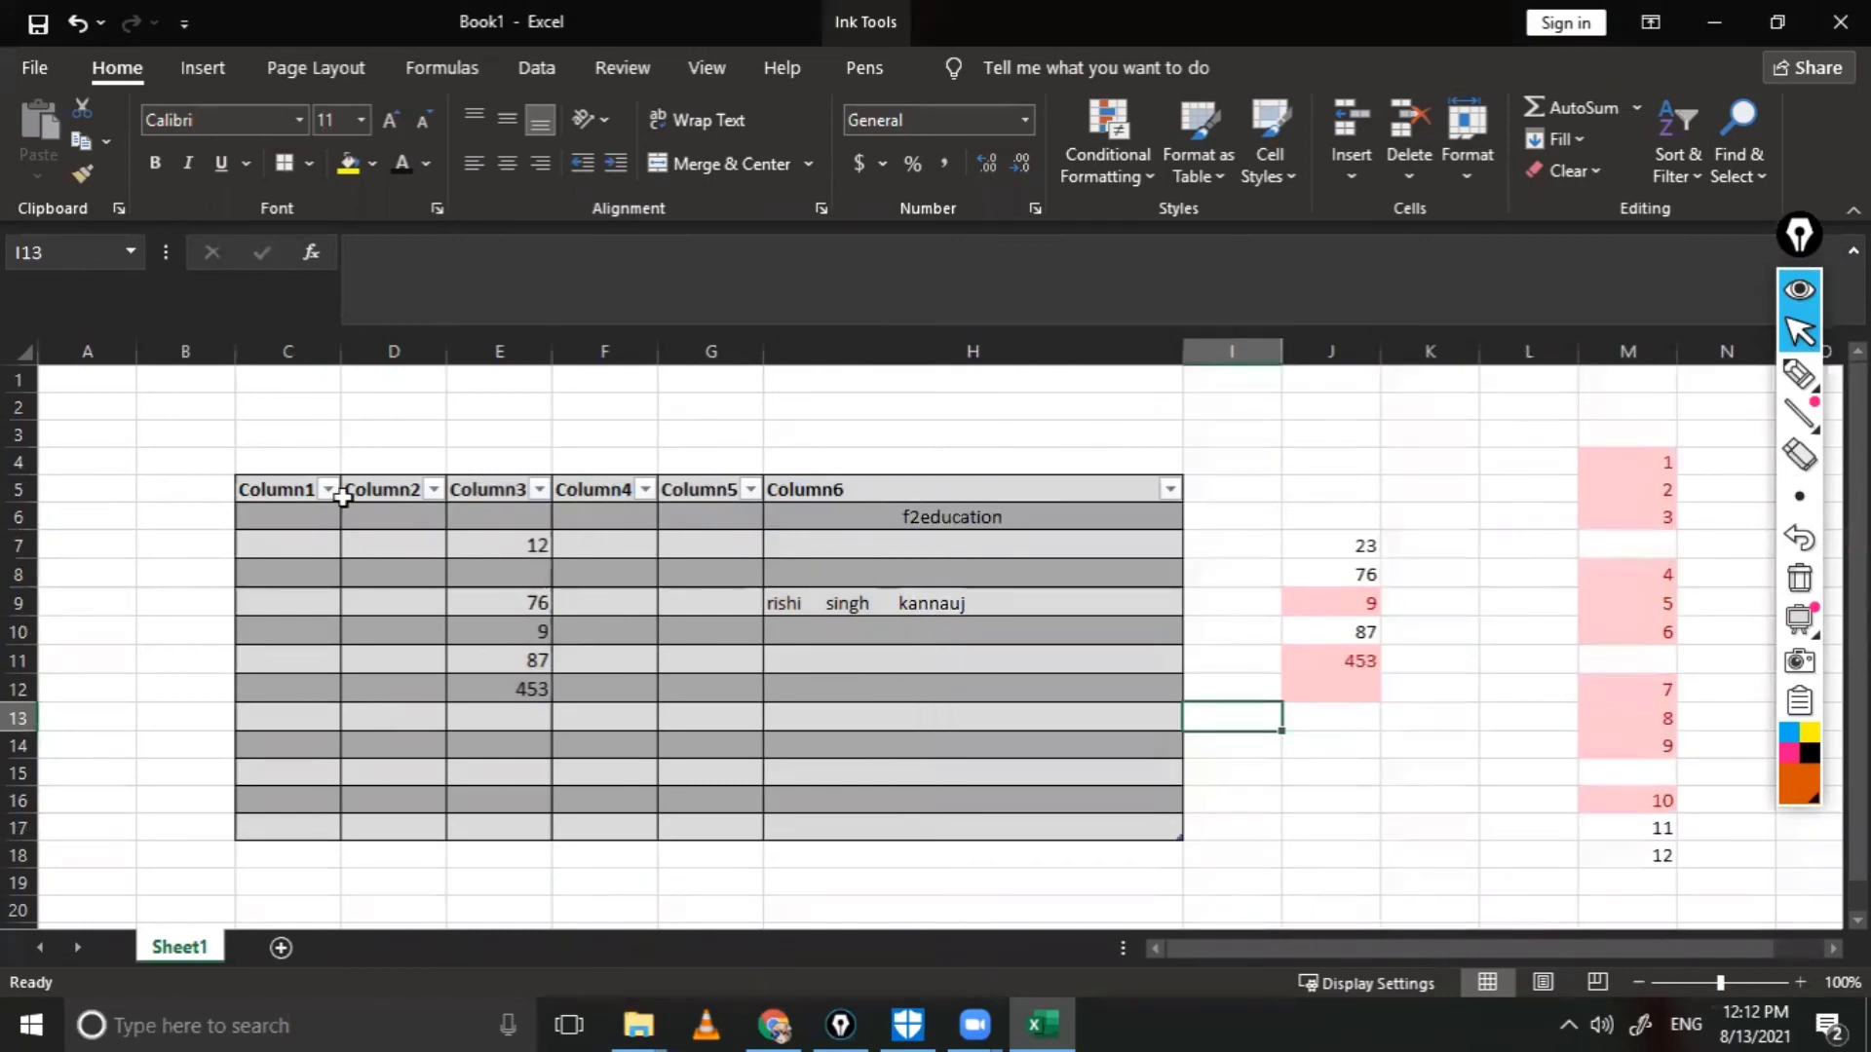
left_click(317, 516)
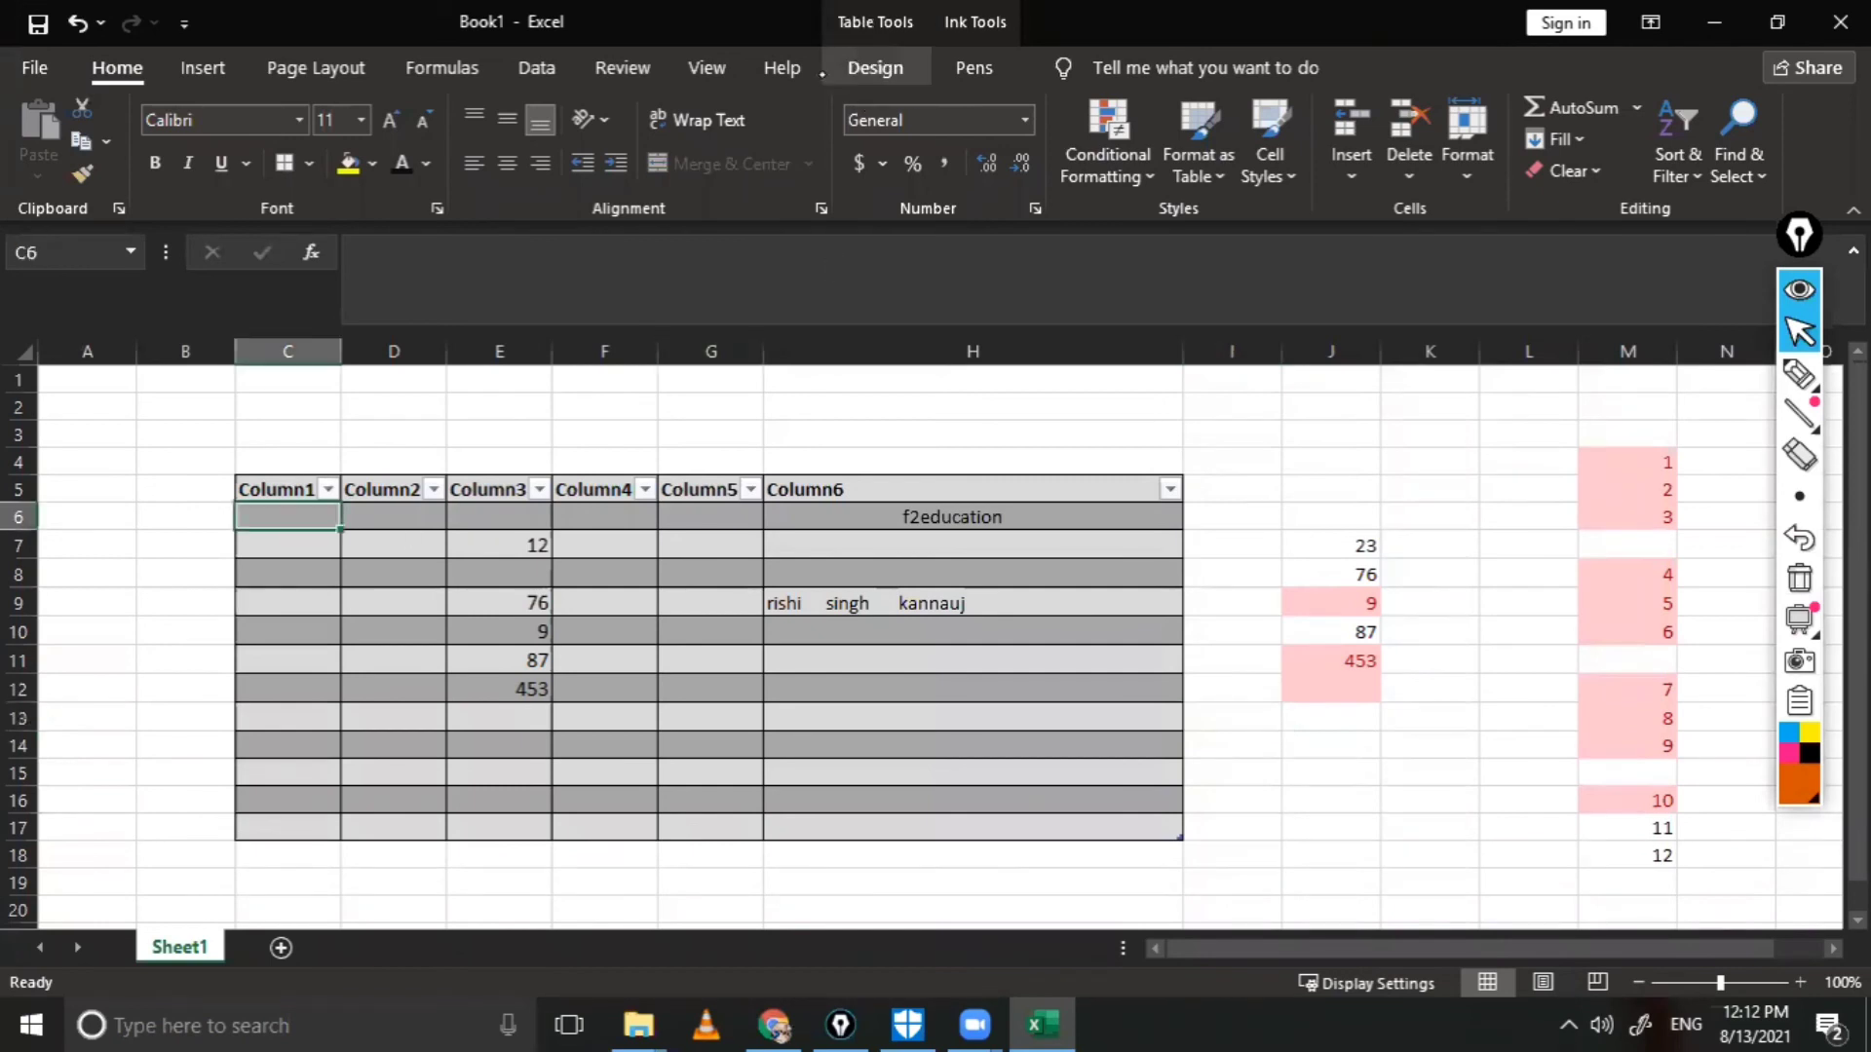
mouse_move(1799, 413)
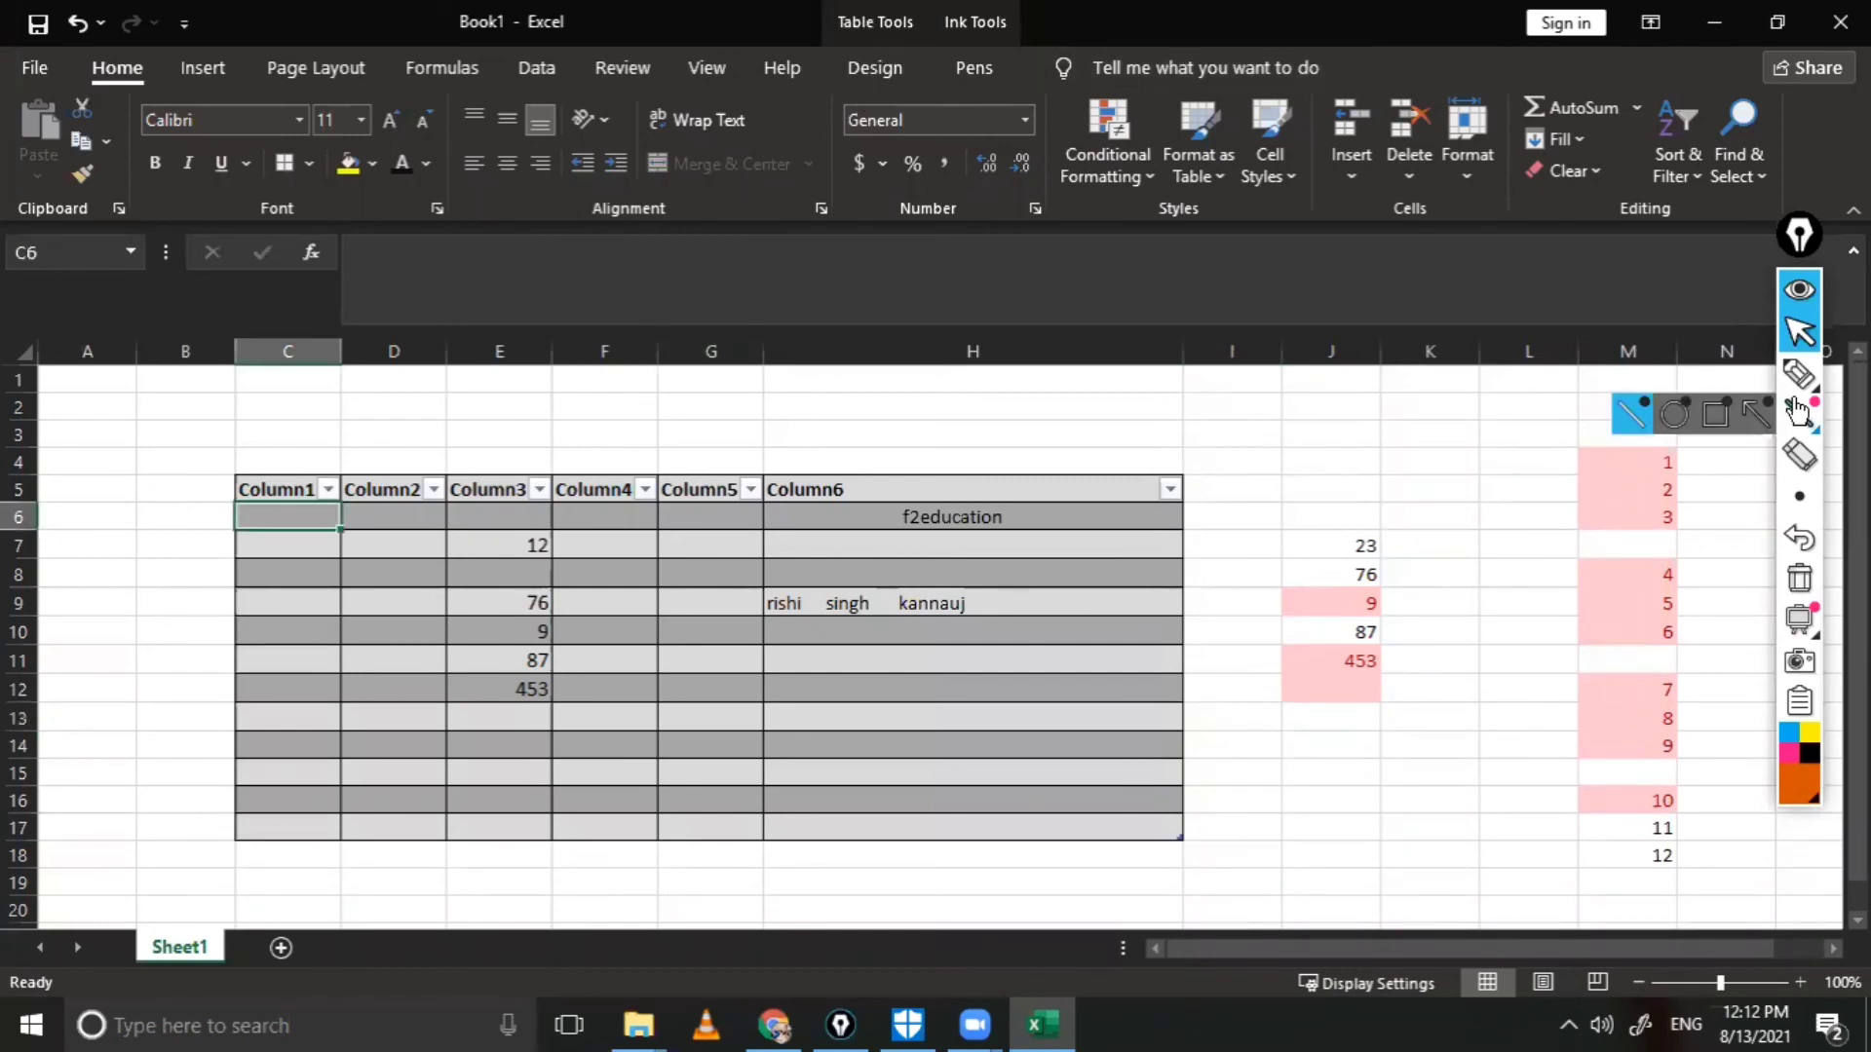
Step: Circle the Design tab with screen ink, view the table design options, then erase the ink
left_click(1800, 375)
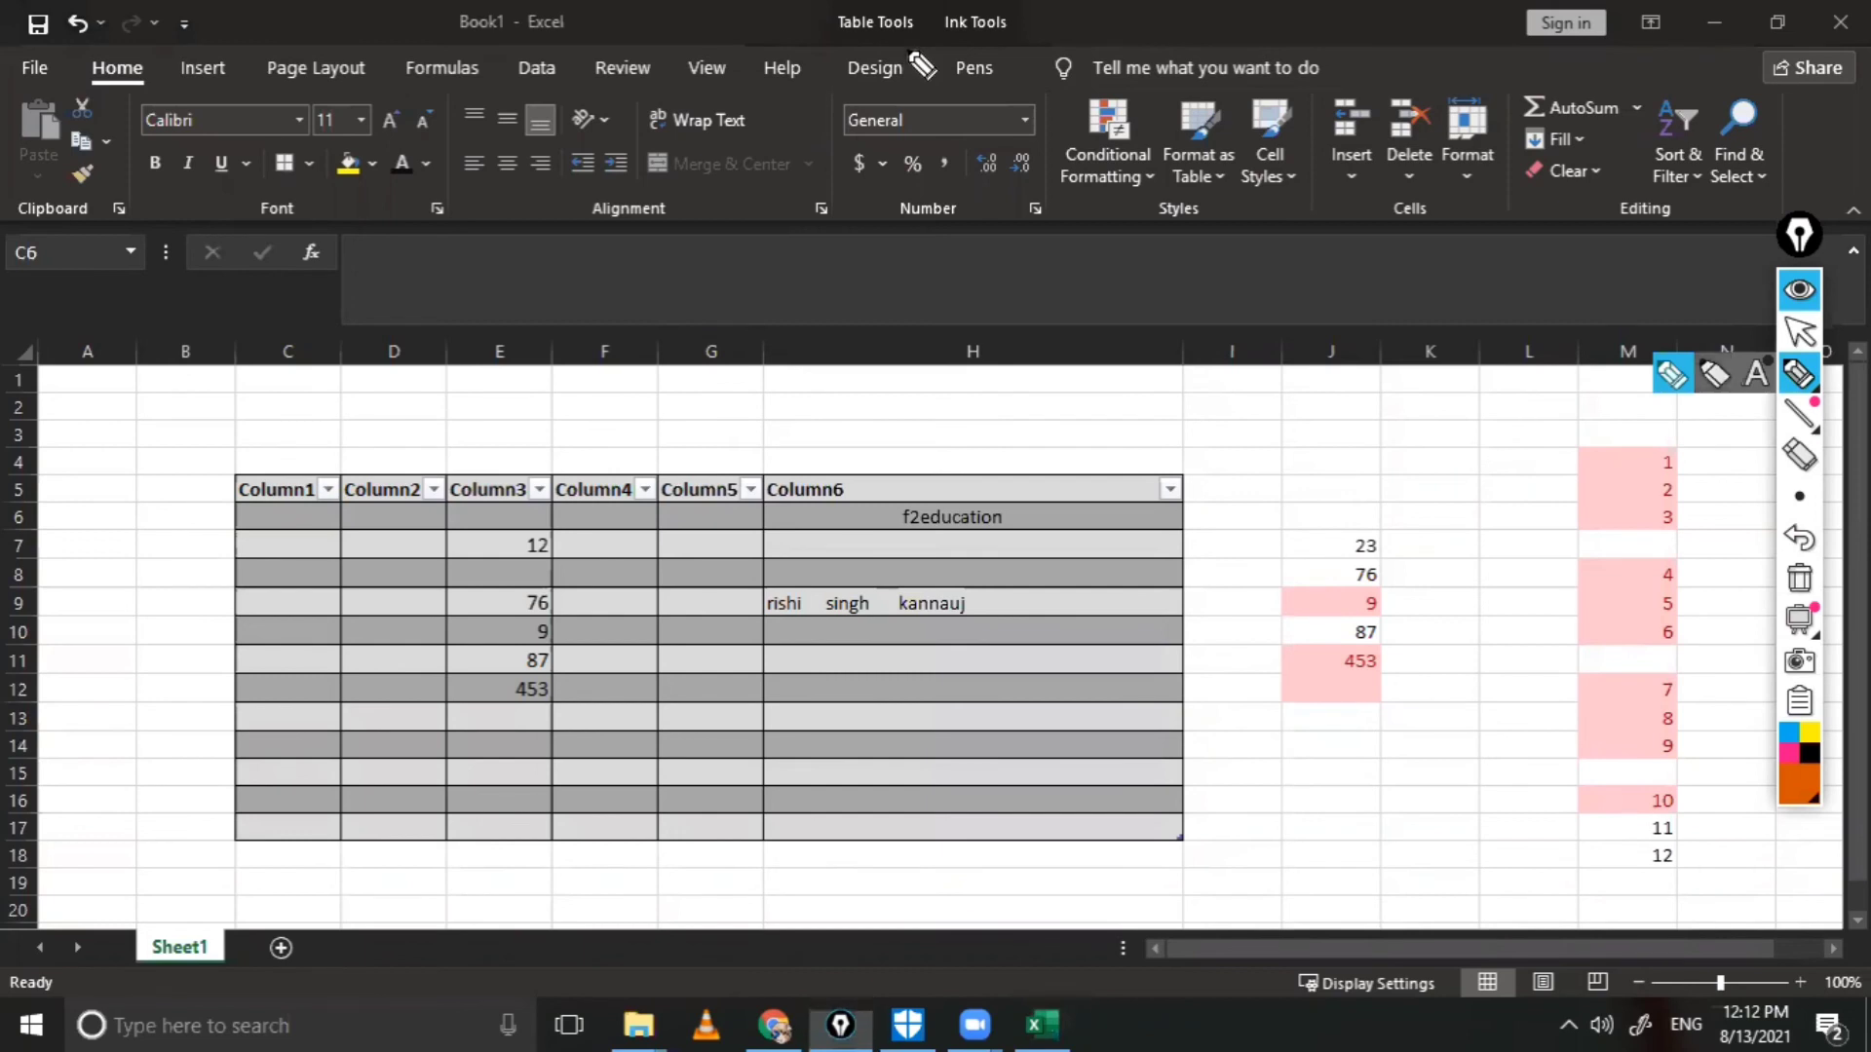
left_click_drag(877, 104, 882, 89)
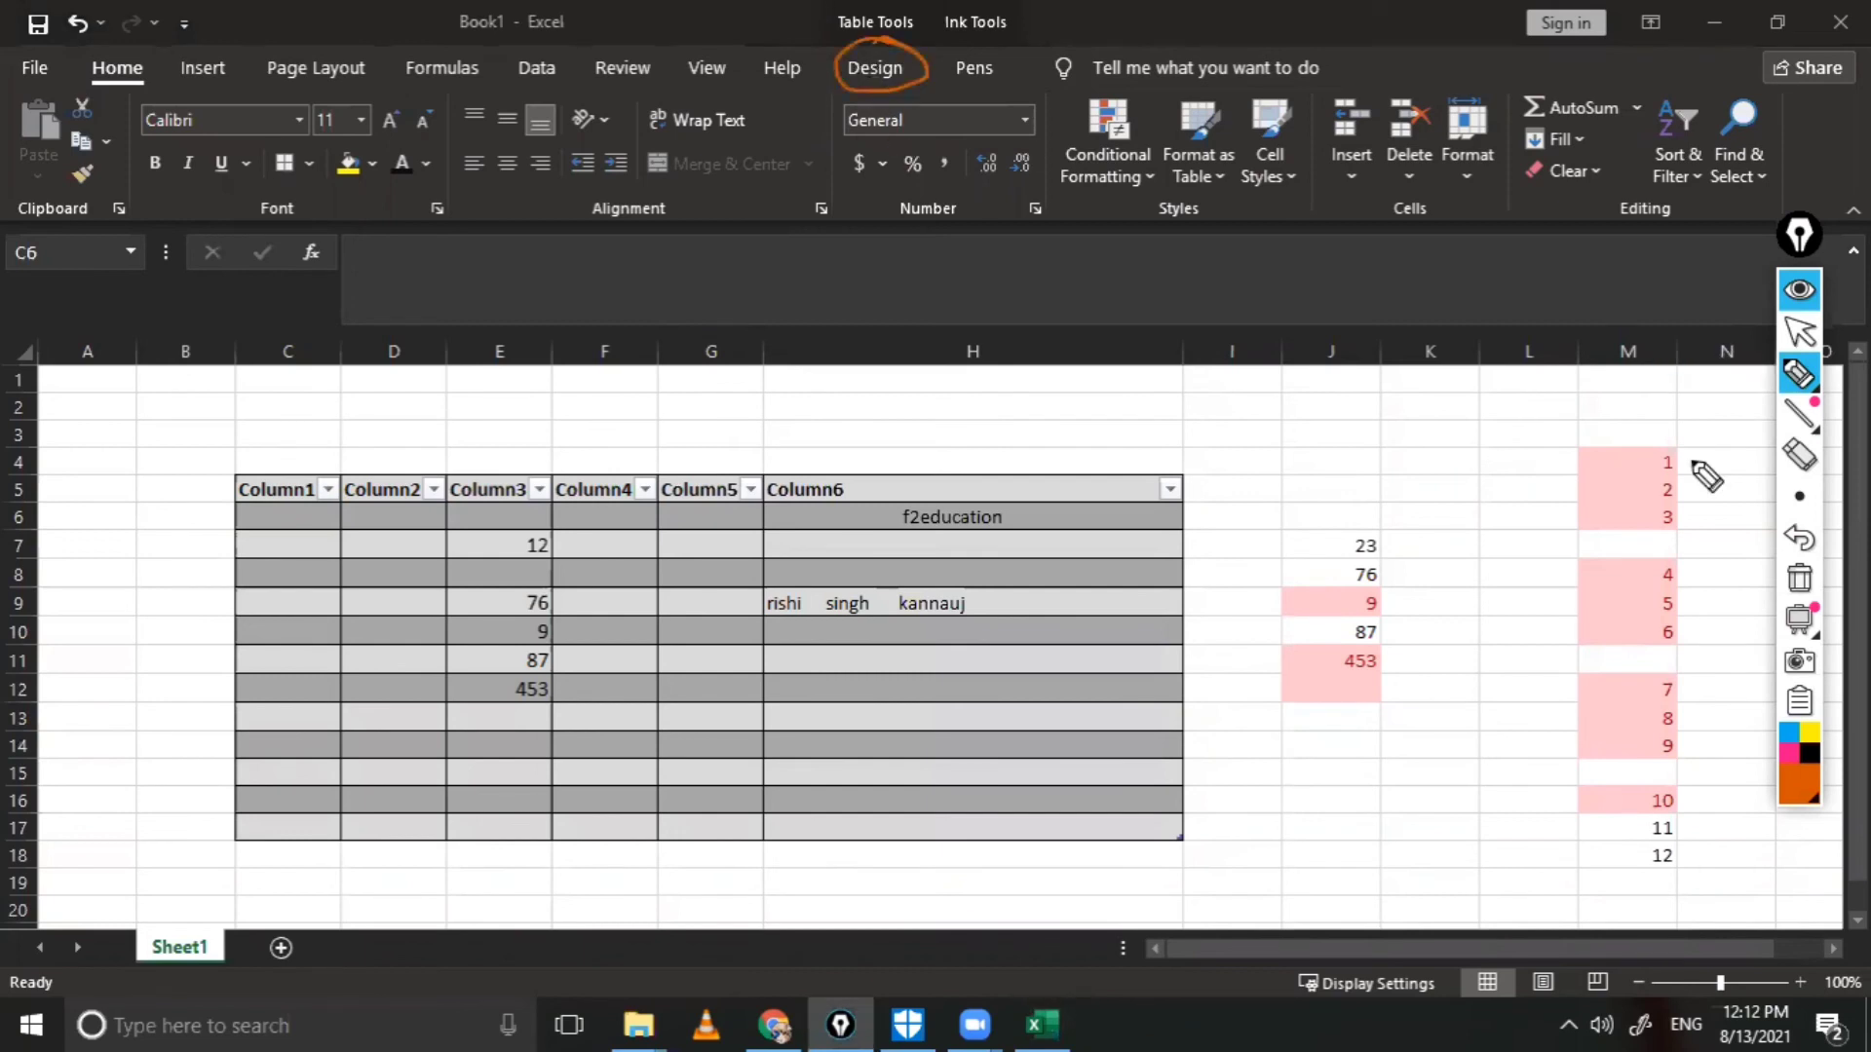
left_click(1800, 333)
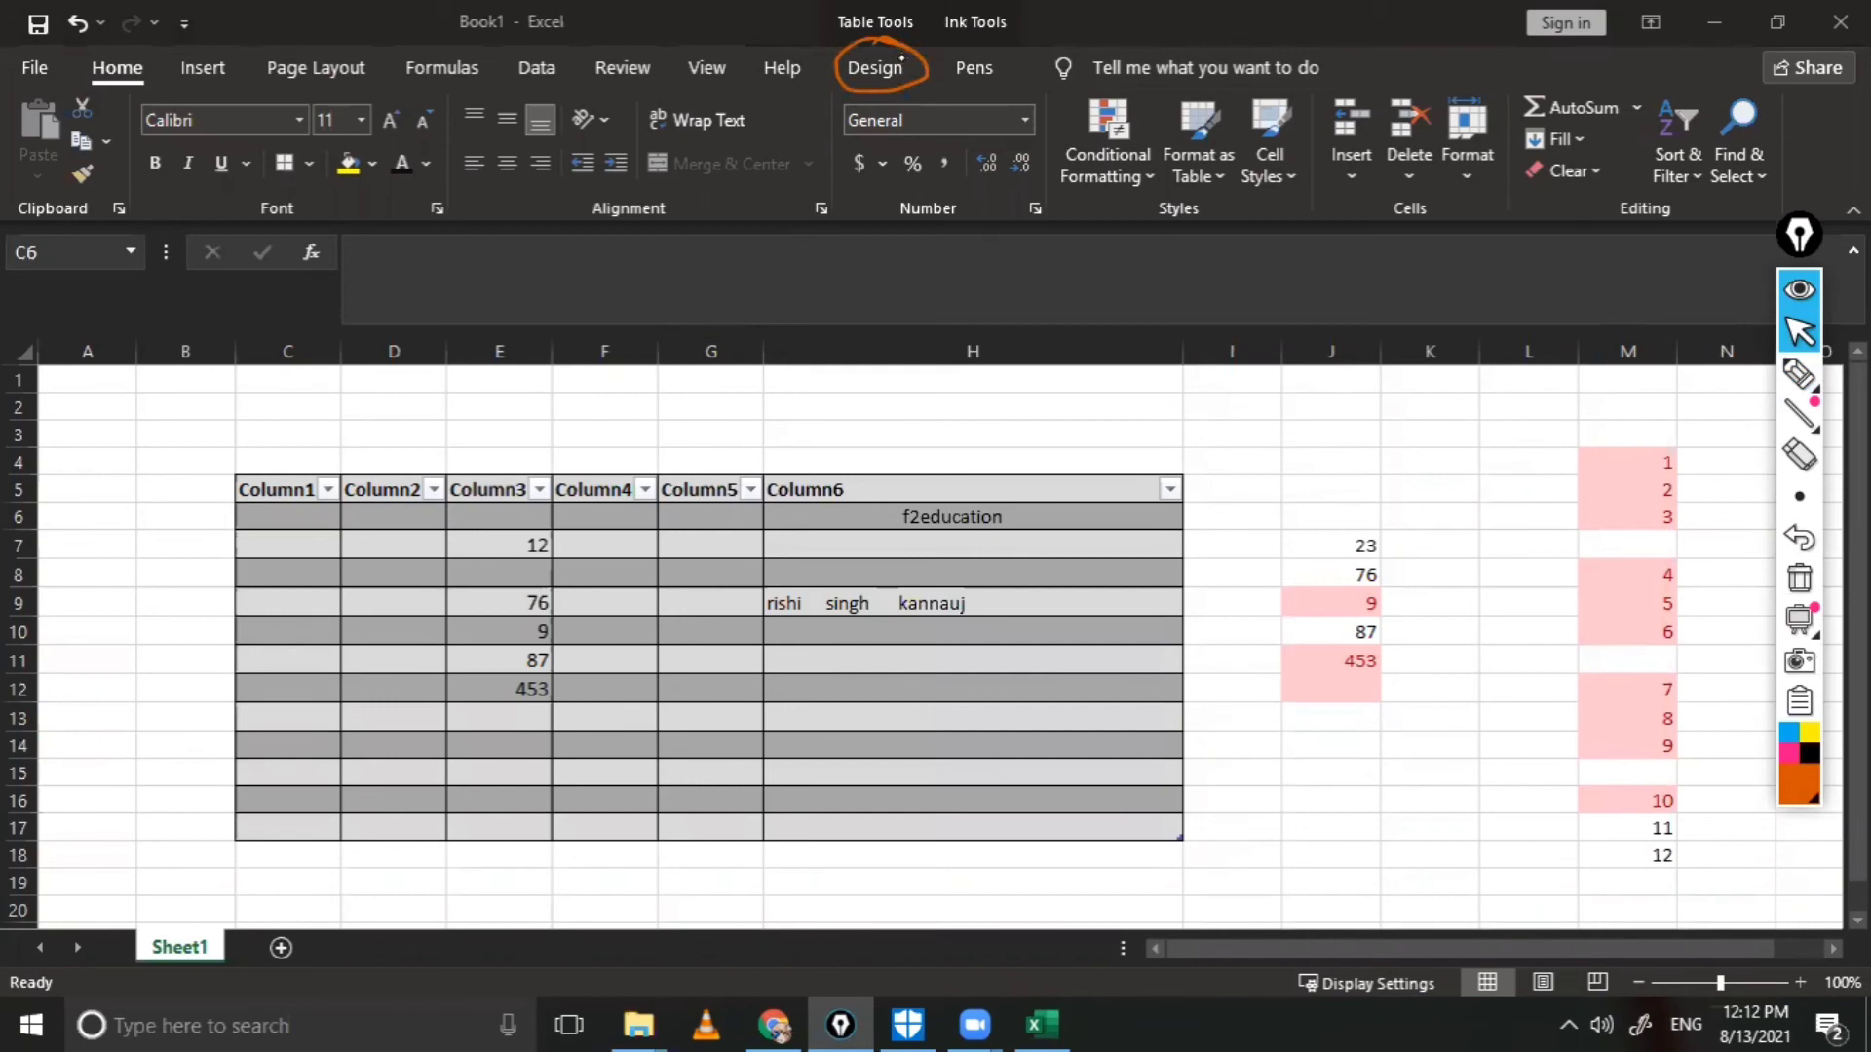
left_click(886, 70)
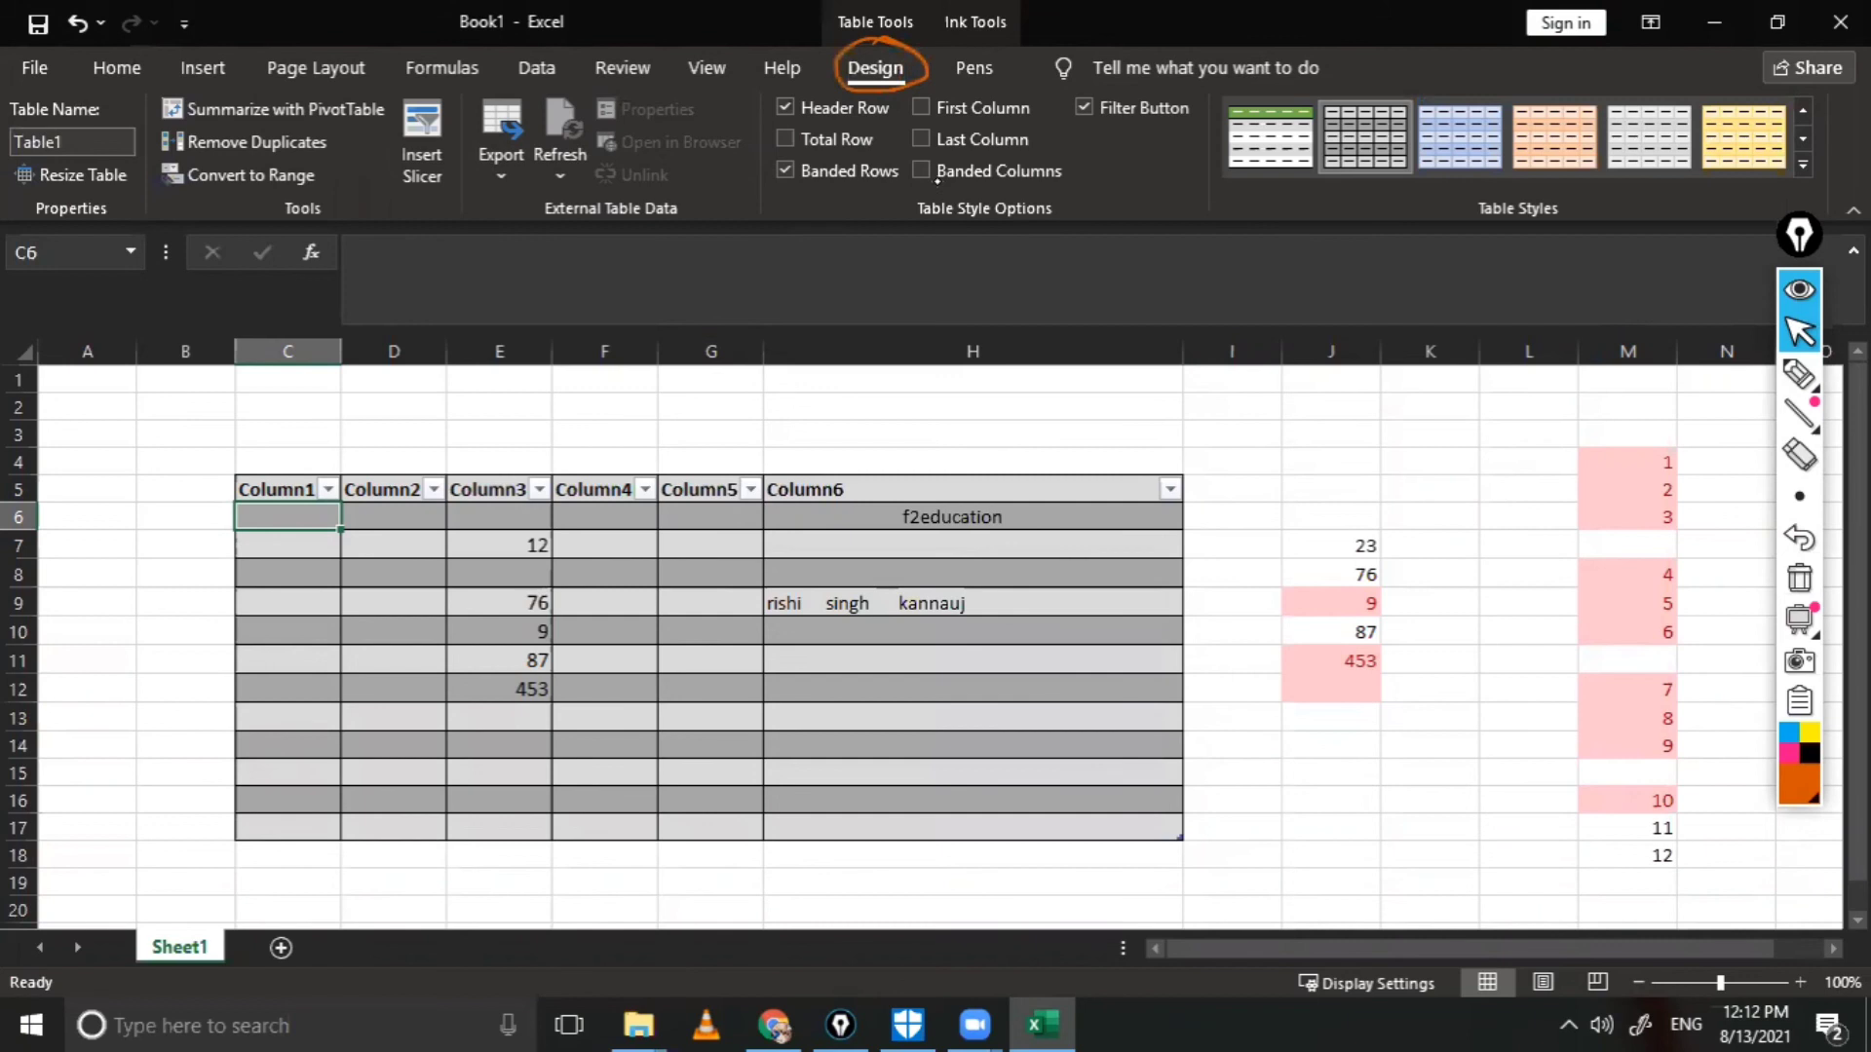
left_click(1799, 374)
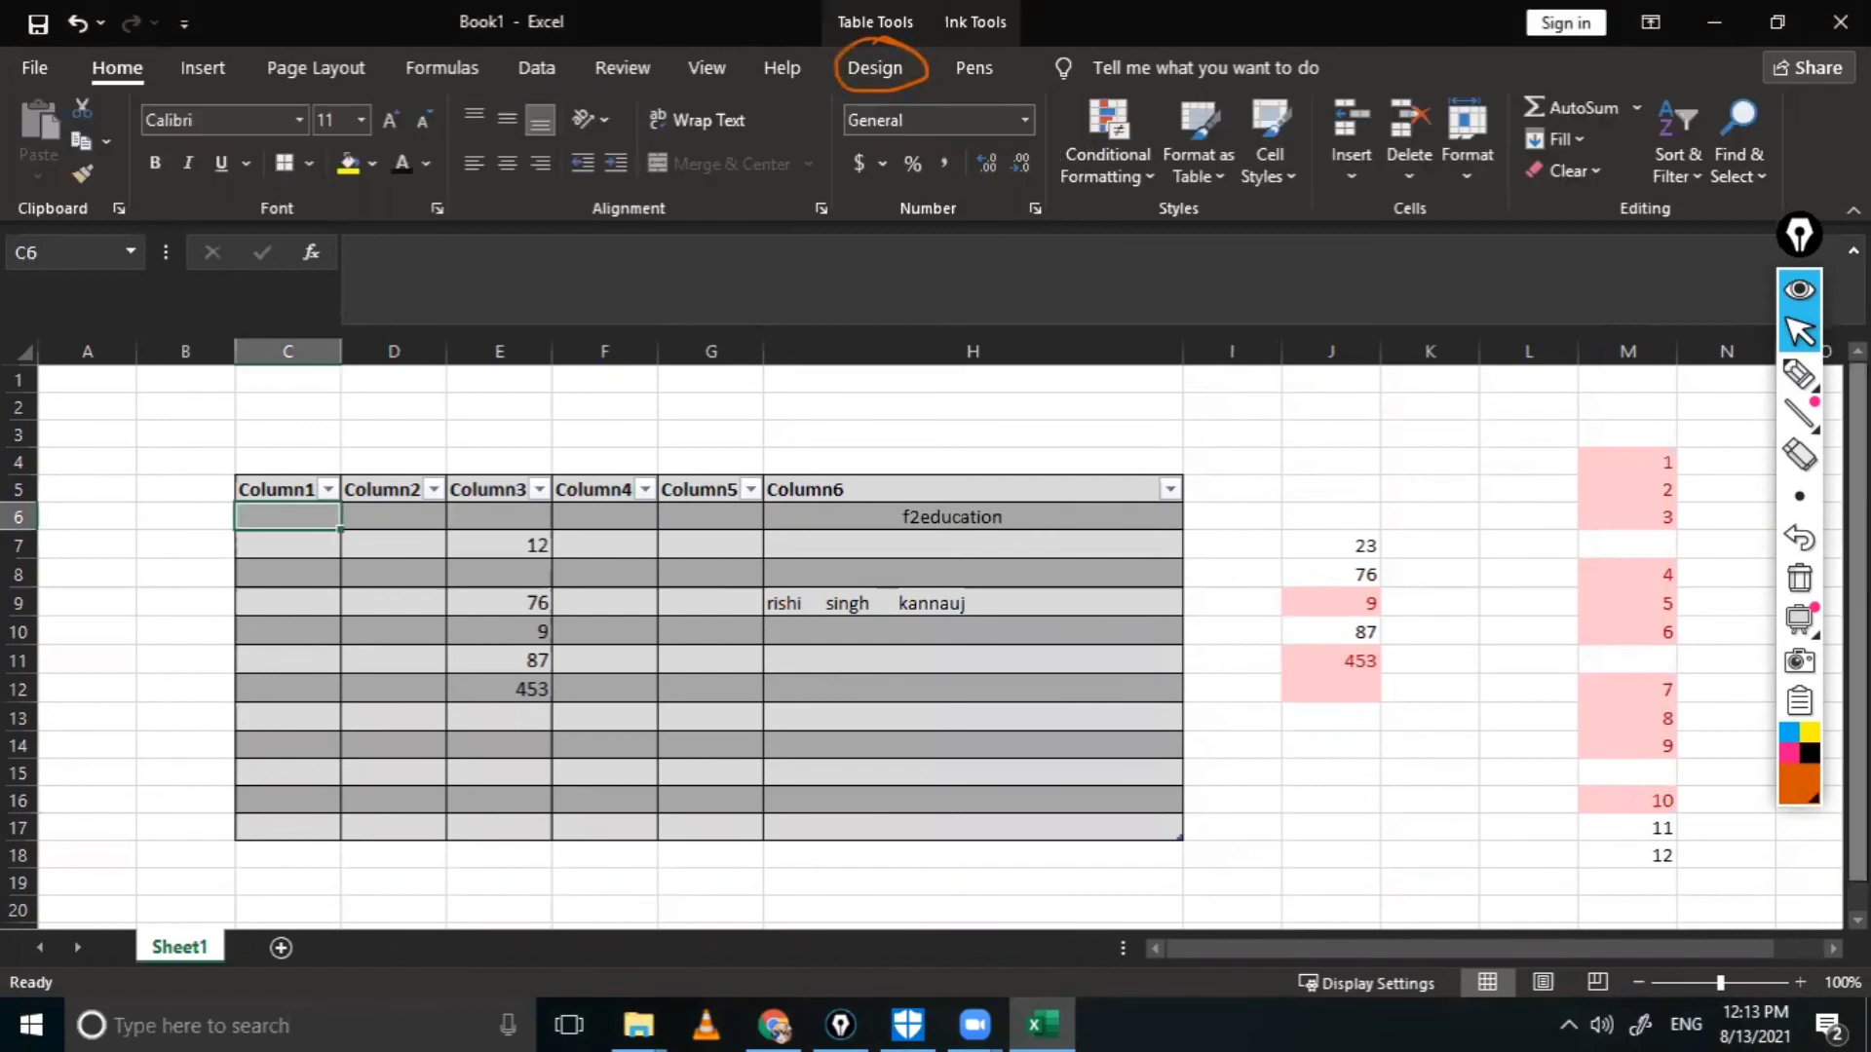
left_click(1800, 578)
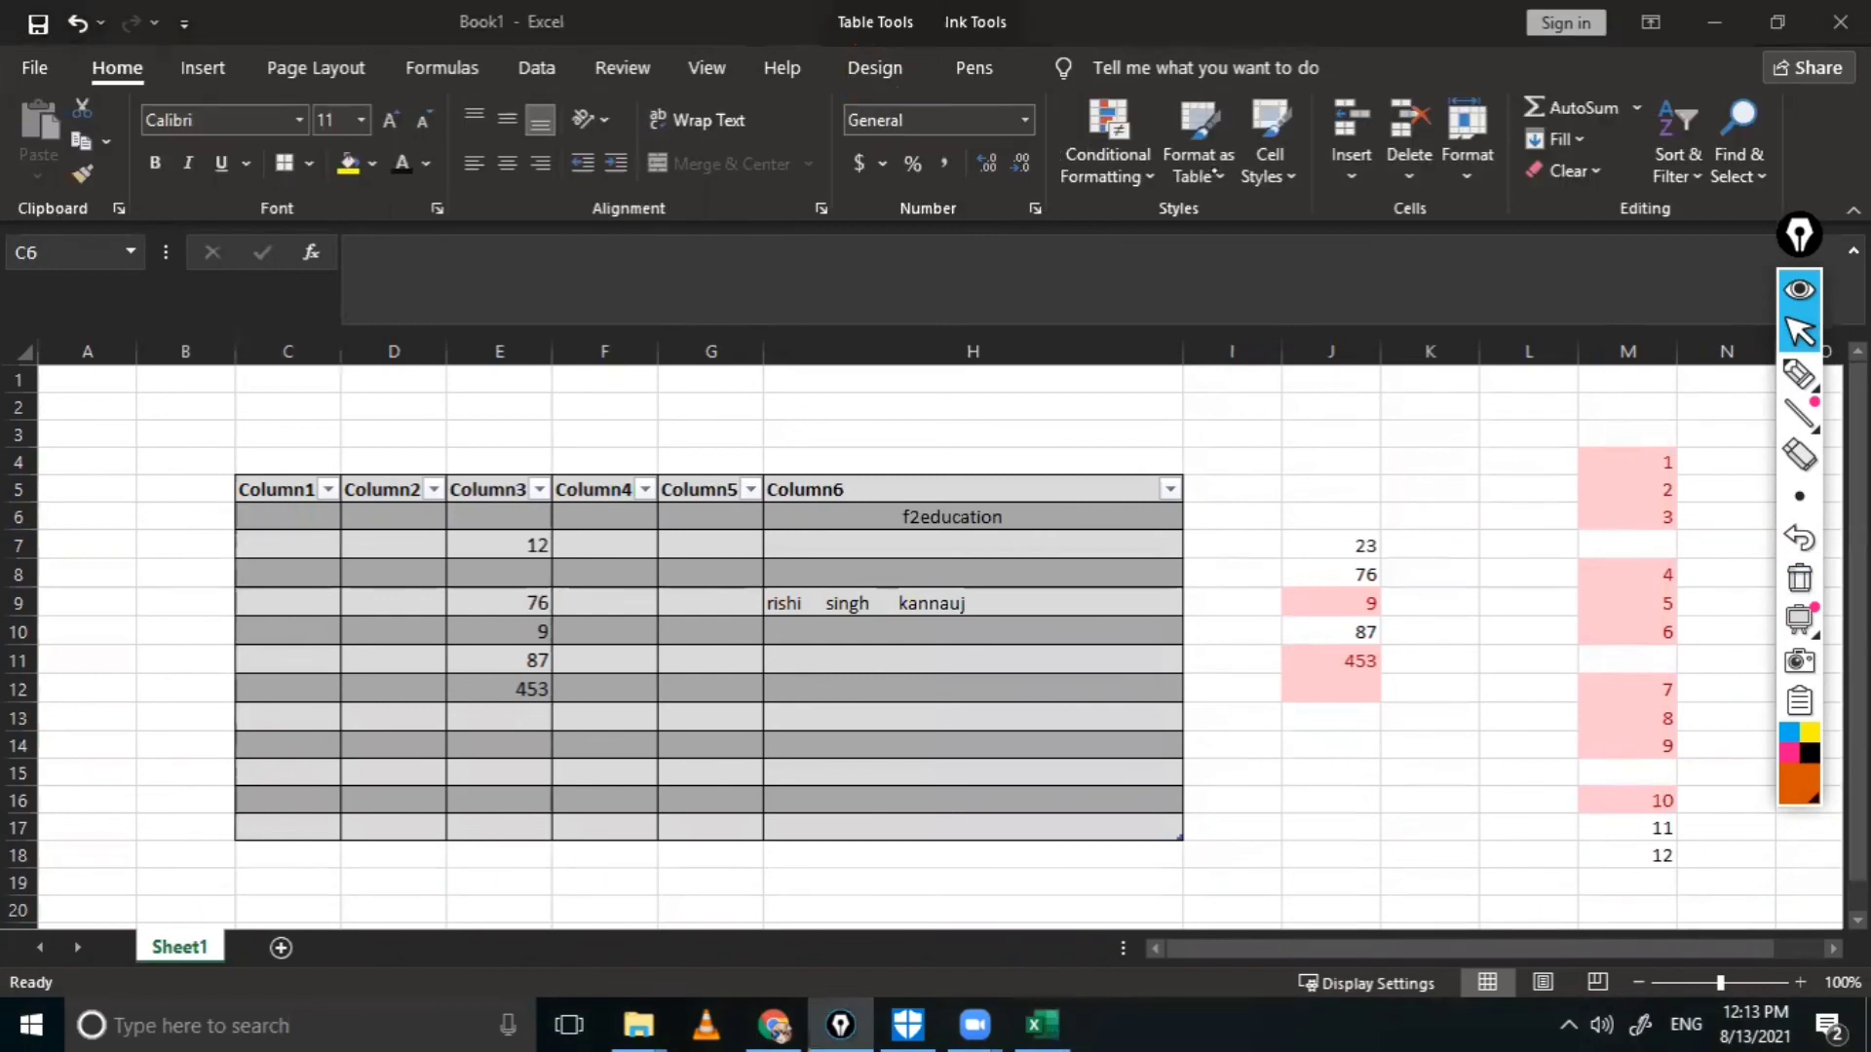
left_click(1198, 156)
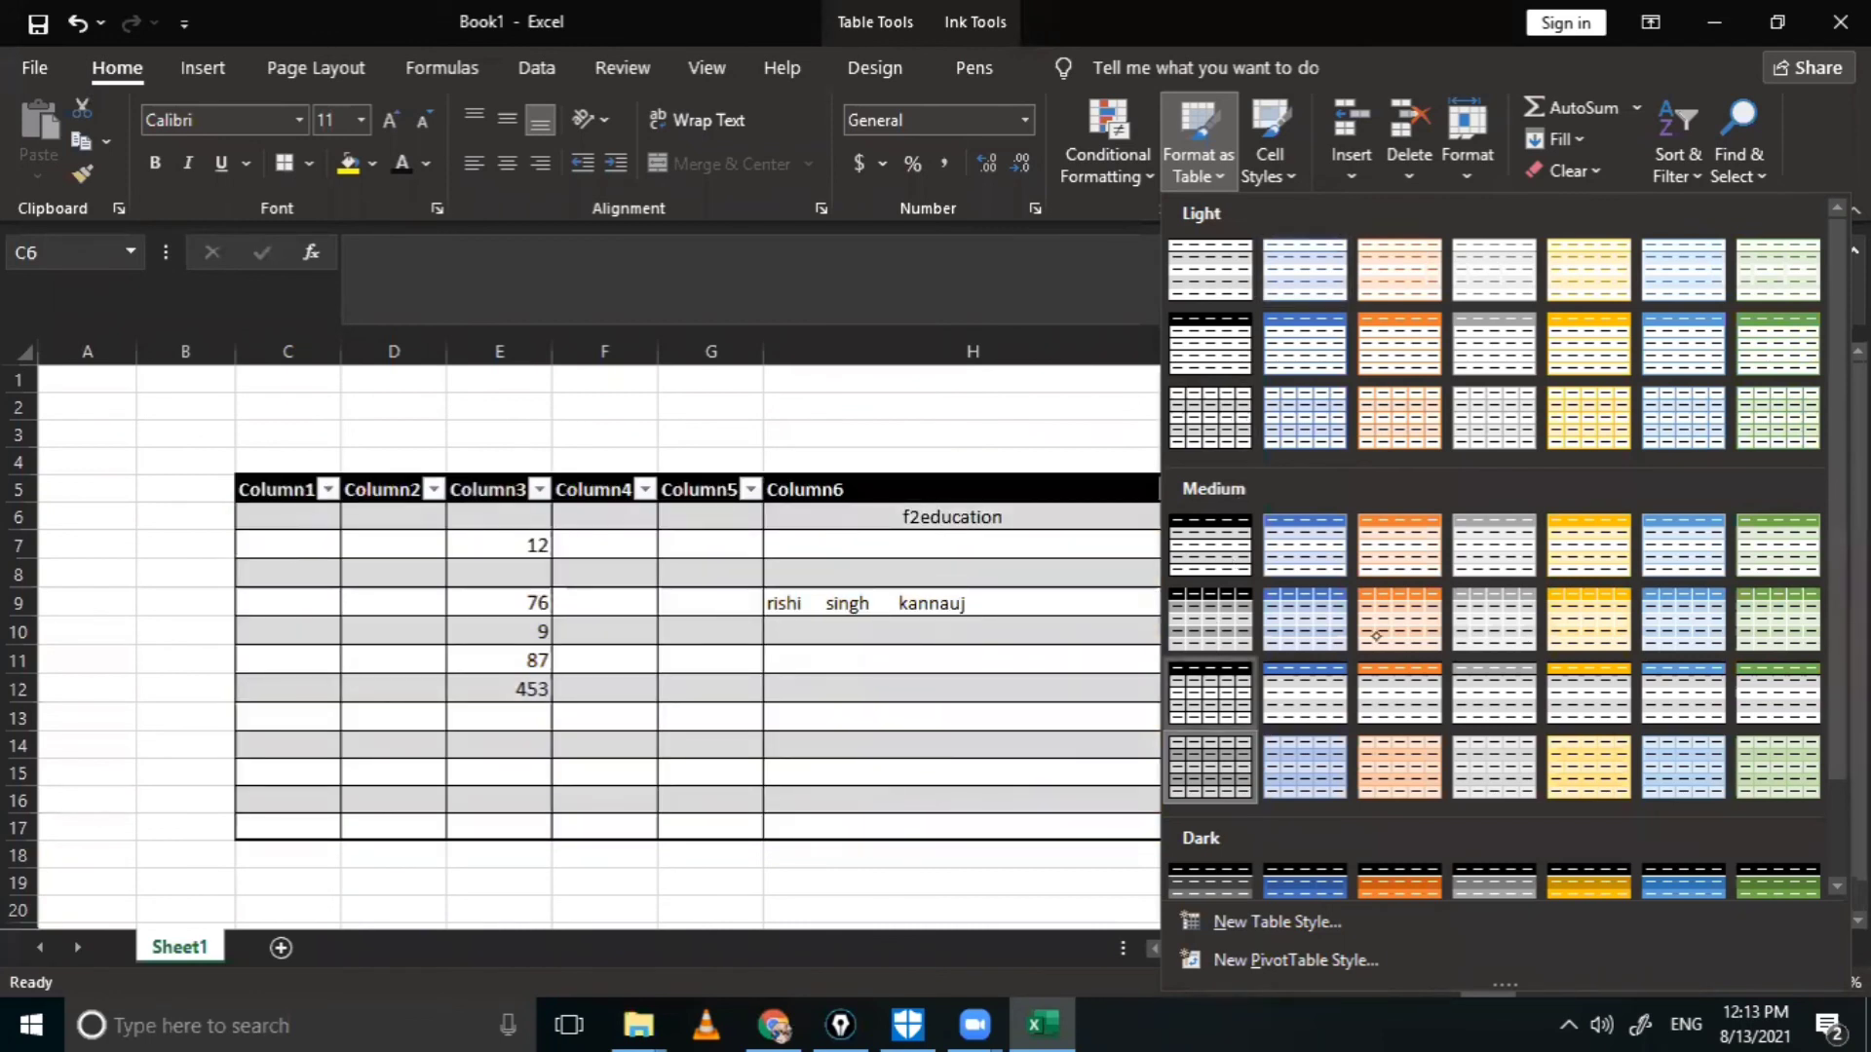
left_click(1210, 767)
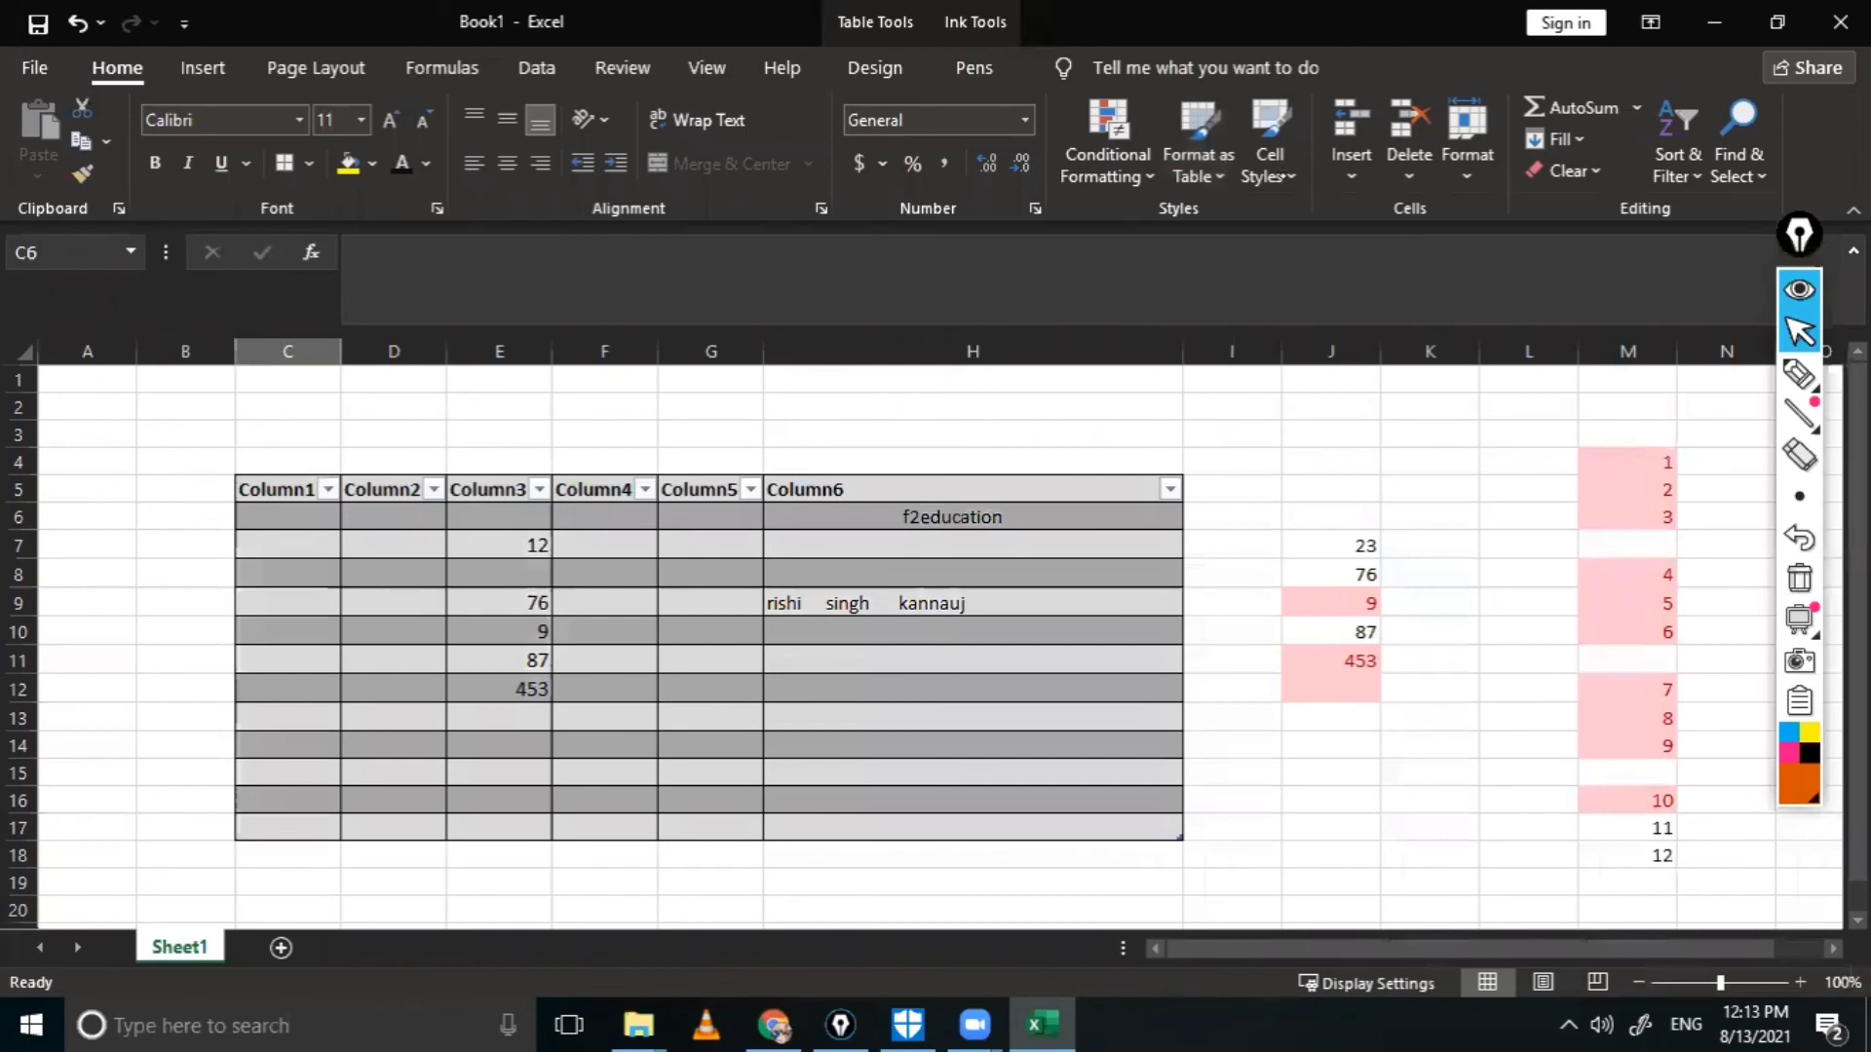
left_click(1269, 161)
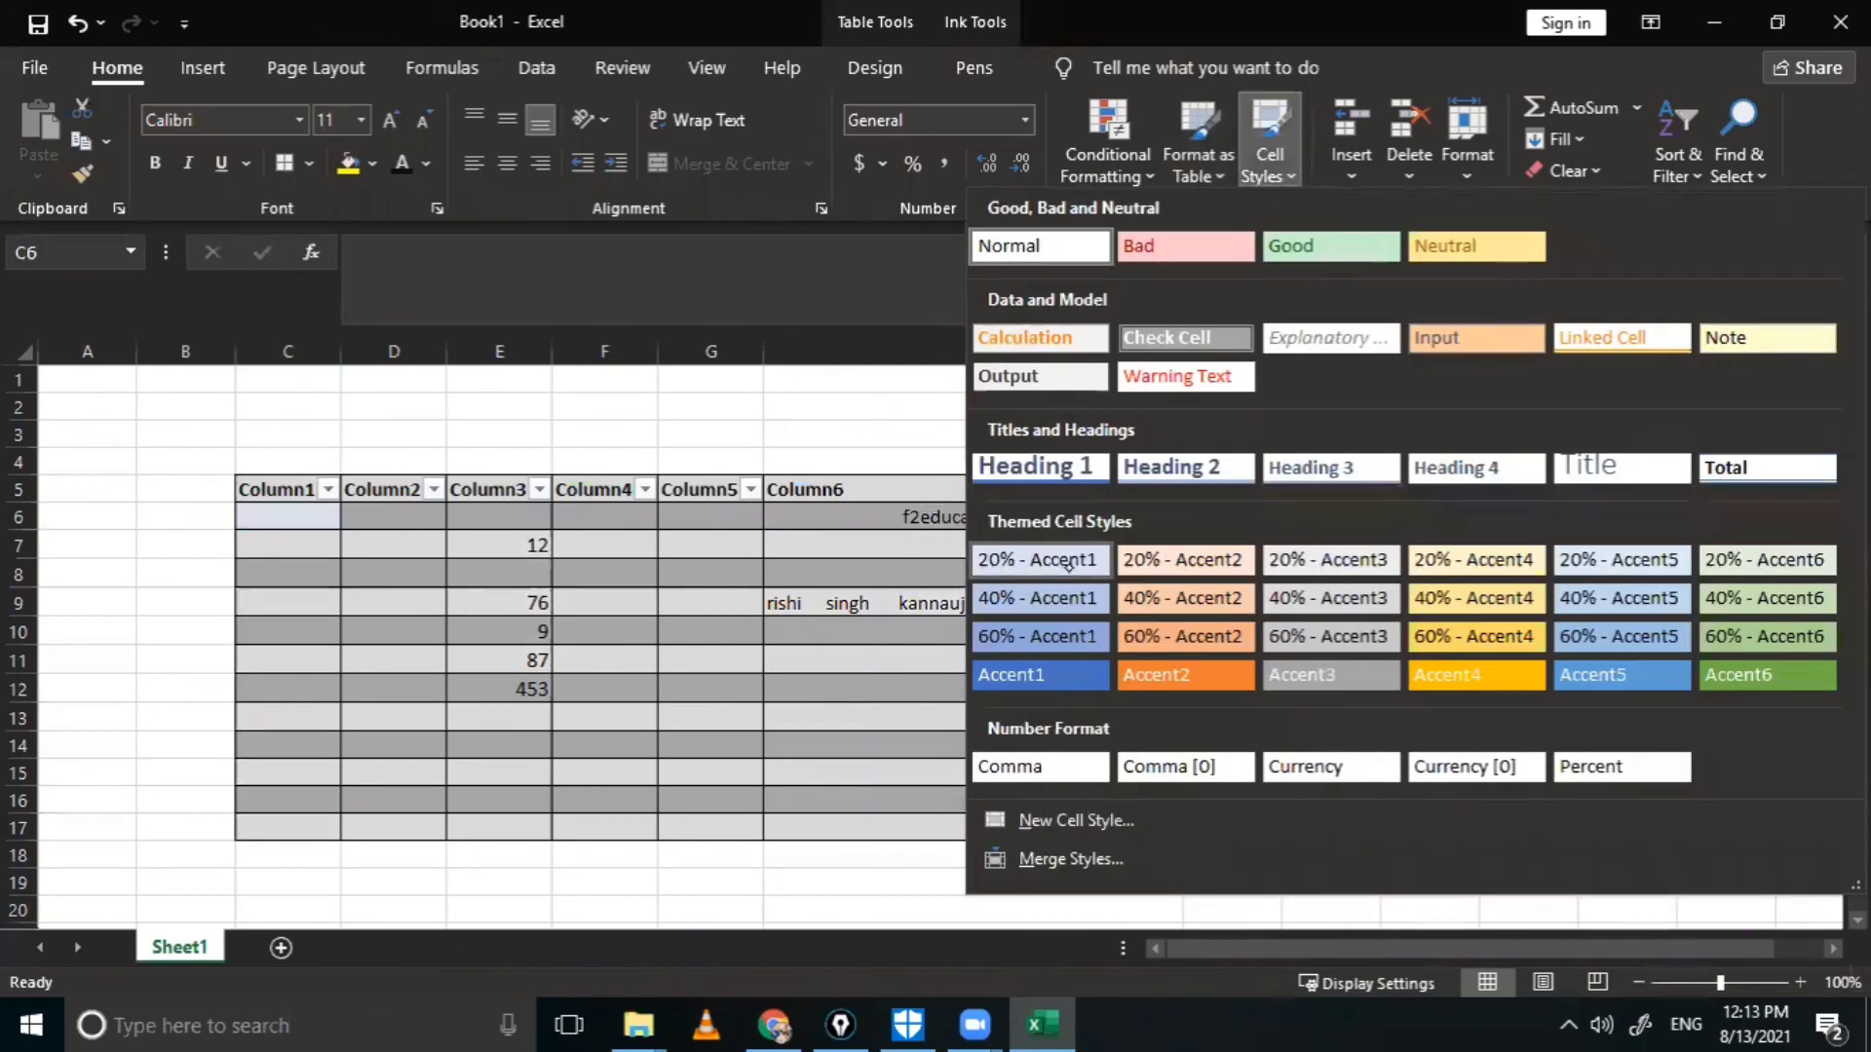
left_click(740, 435)
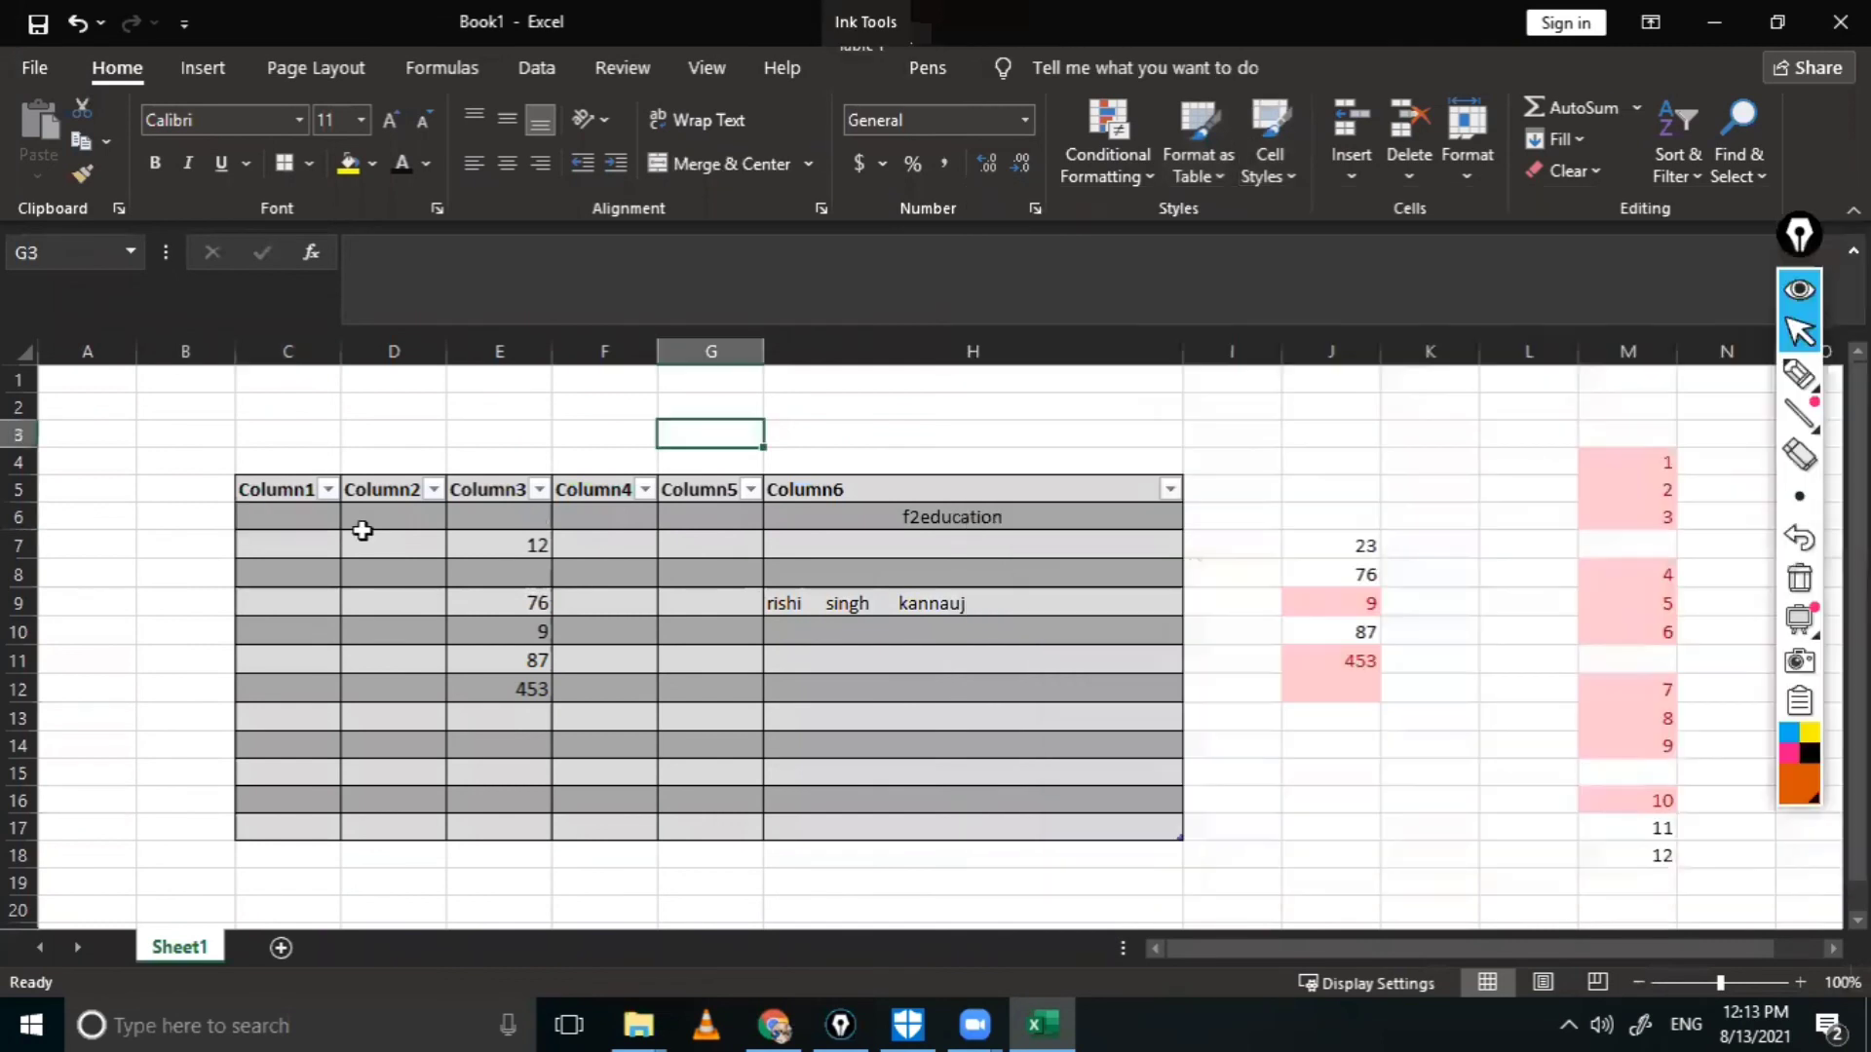
mouse_move(263, 493)
left_mouse_down()
mouse_move(748, 748)
mouse_move(994, 806)
mouse_move(993, 855)
left_mouse_up()
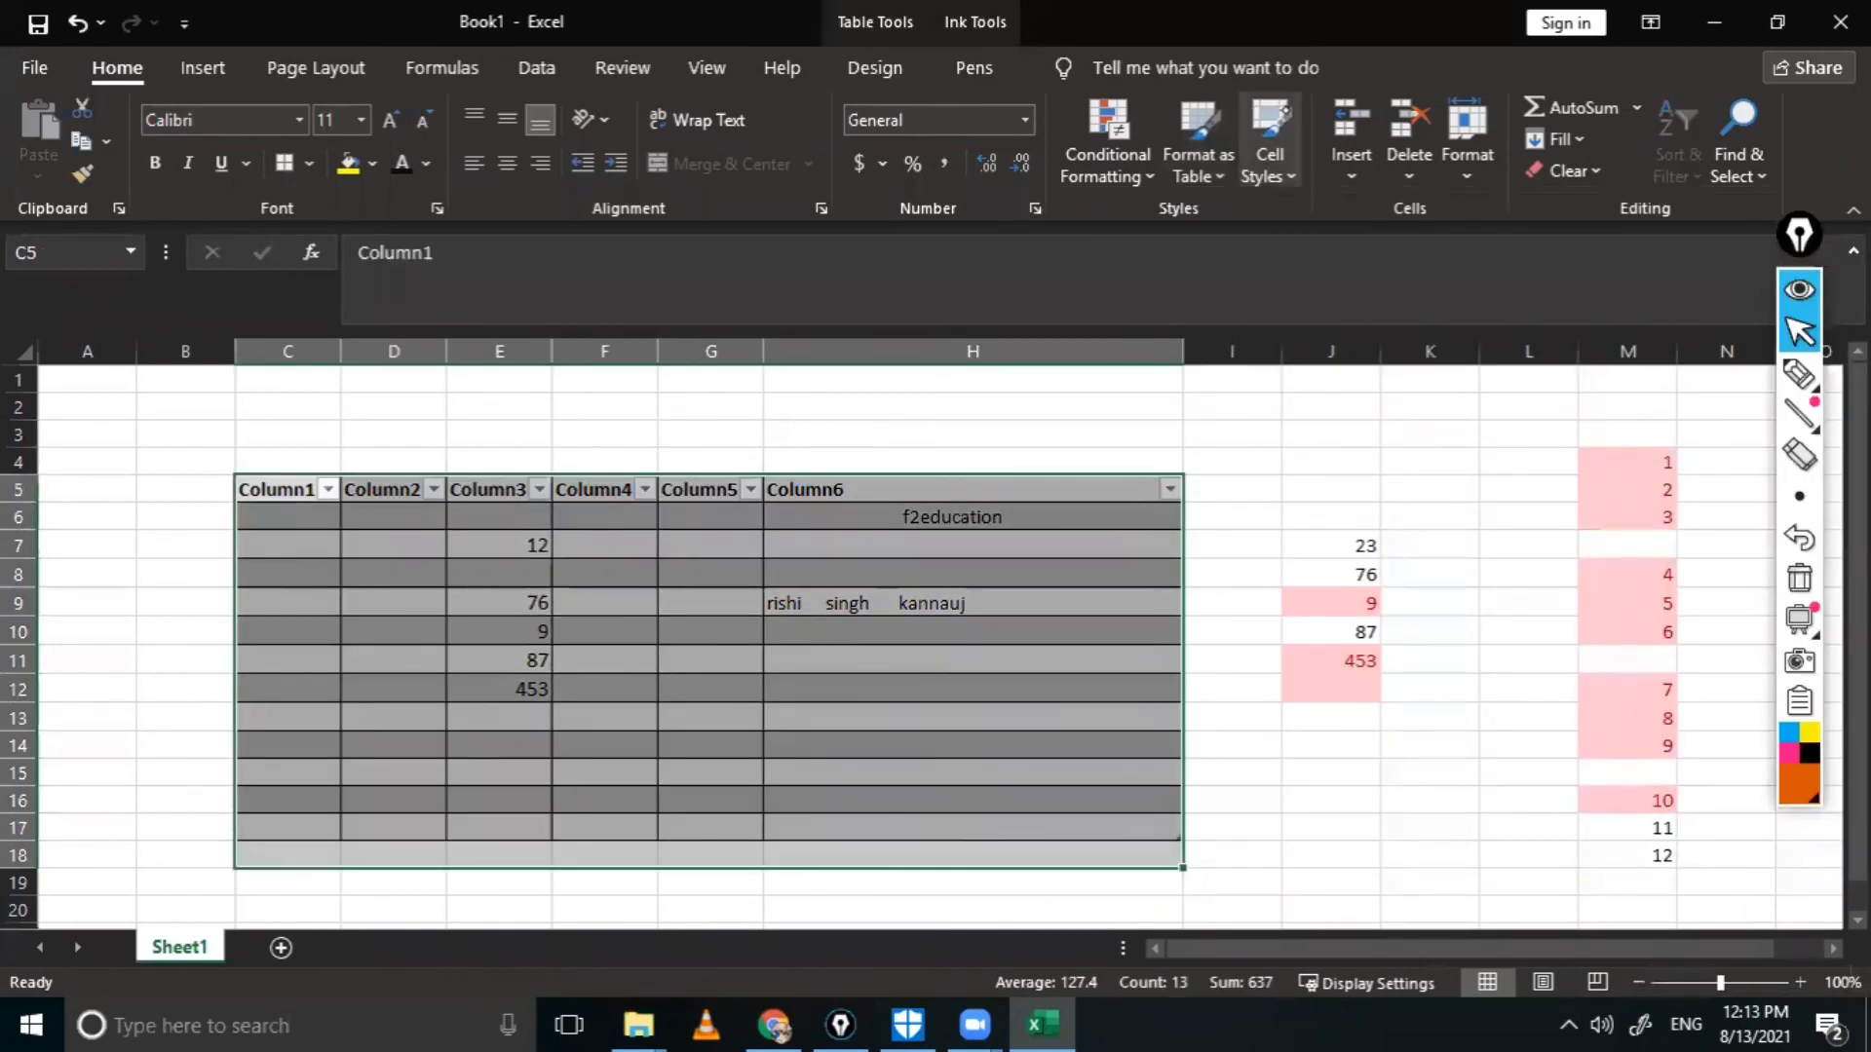
left_click(1270, 146)
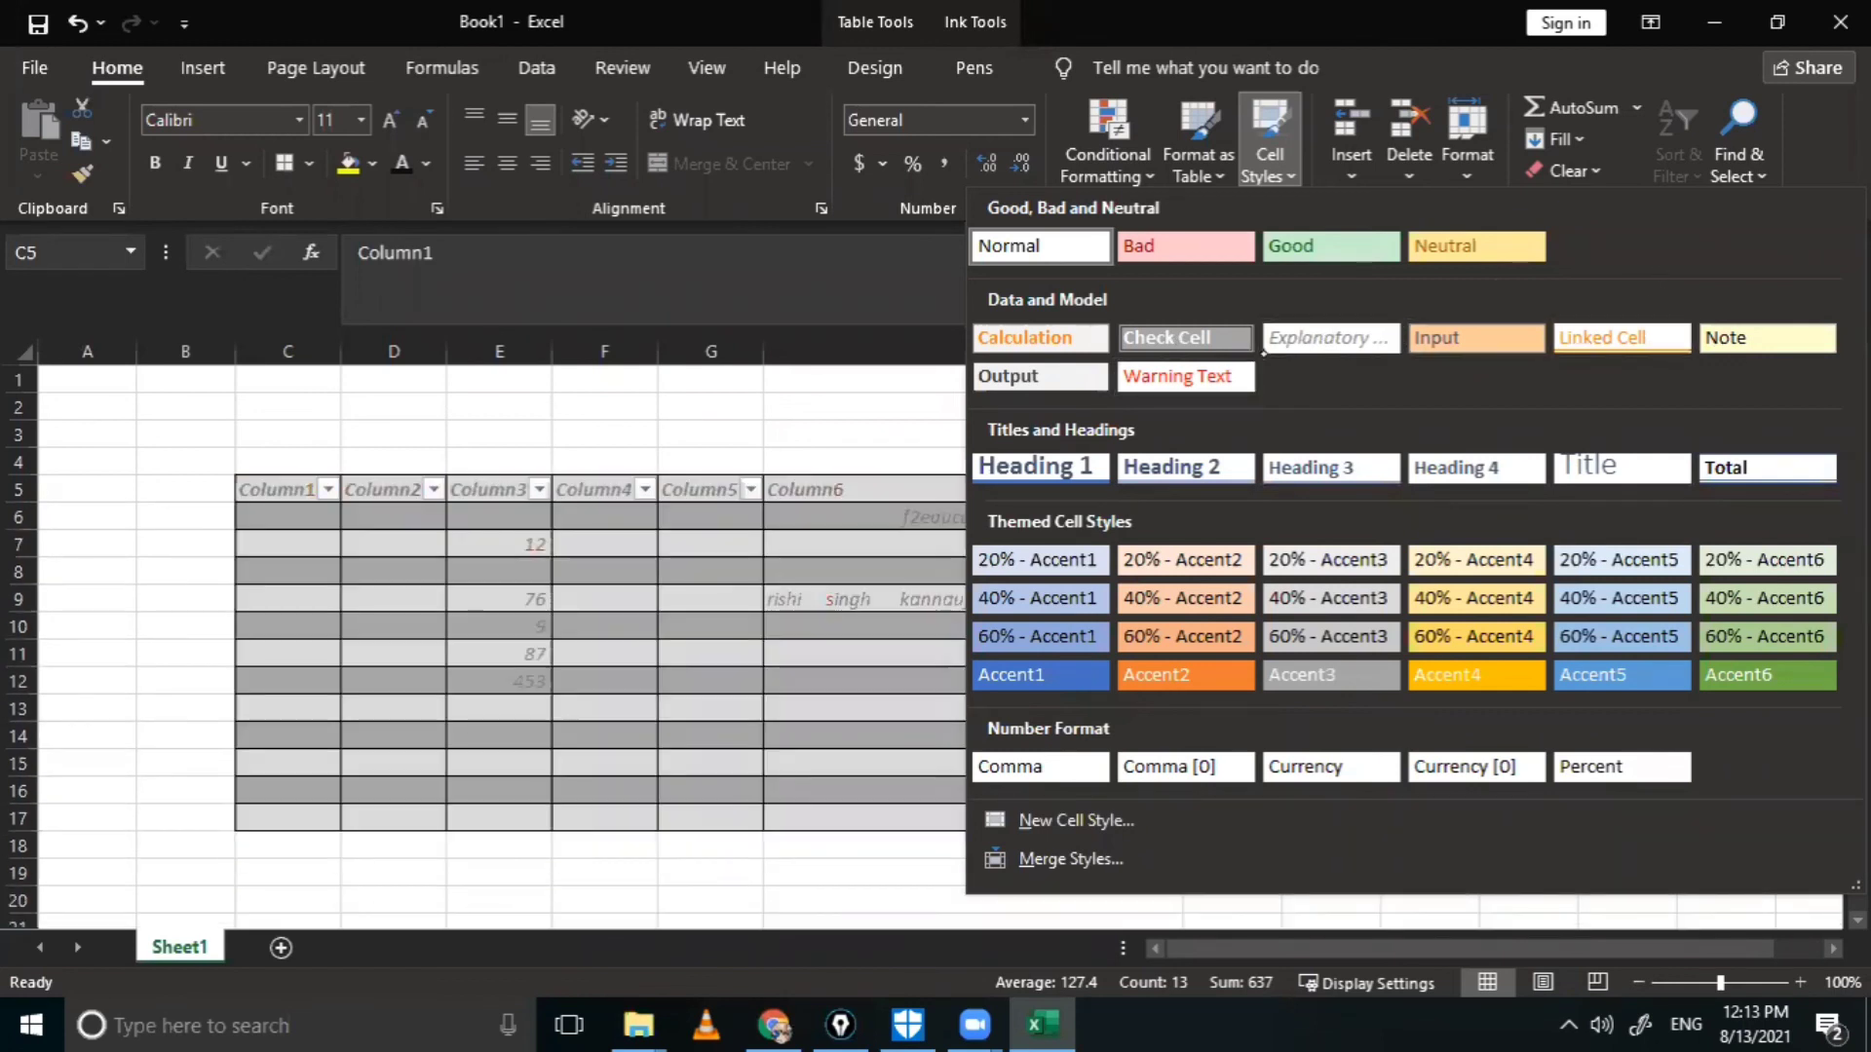
left_click(926, 429)
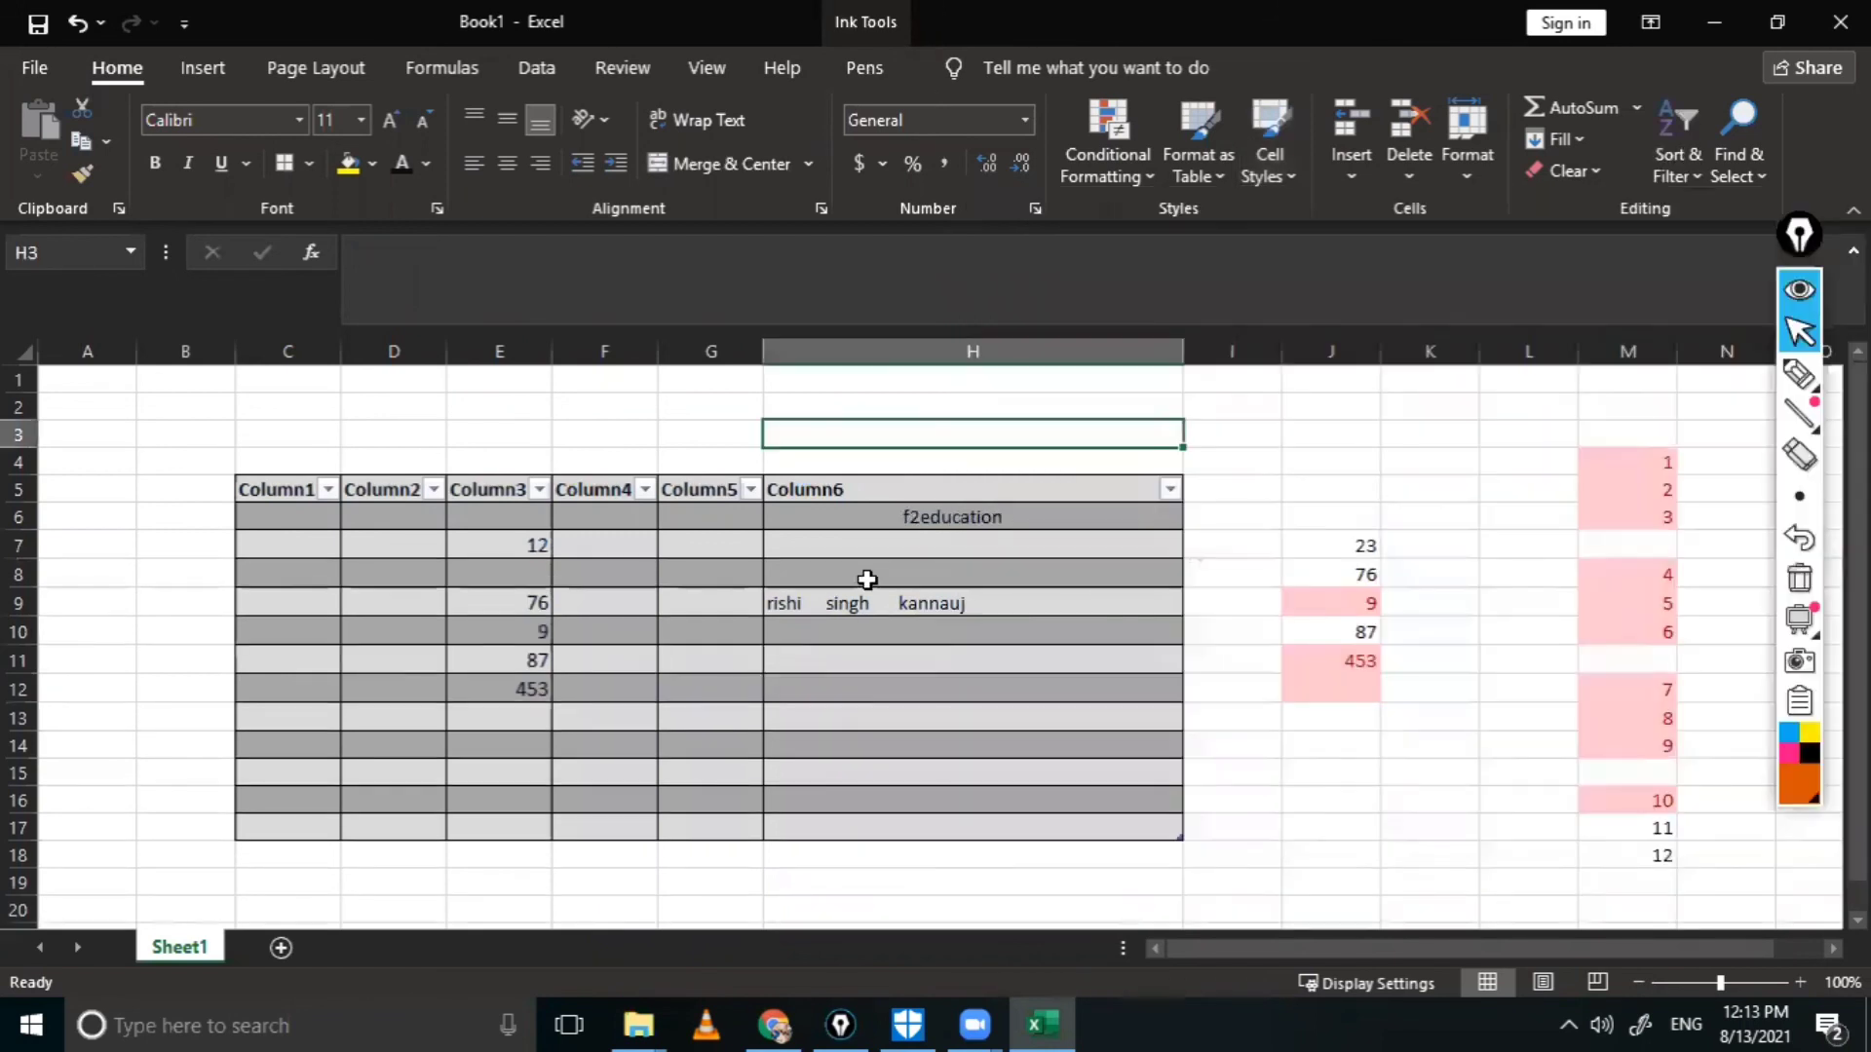
Step: Insert a blank sheet row at row 8 from cell G8
left_click(784, 522)
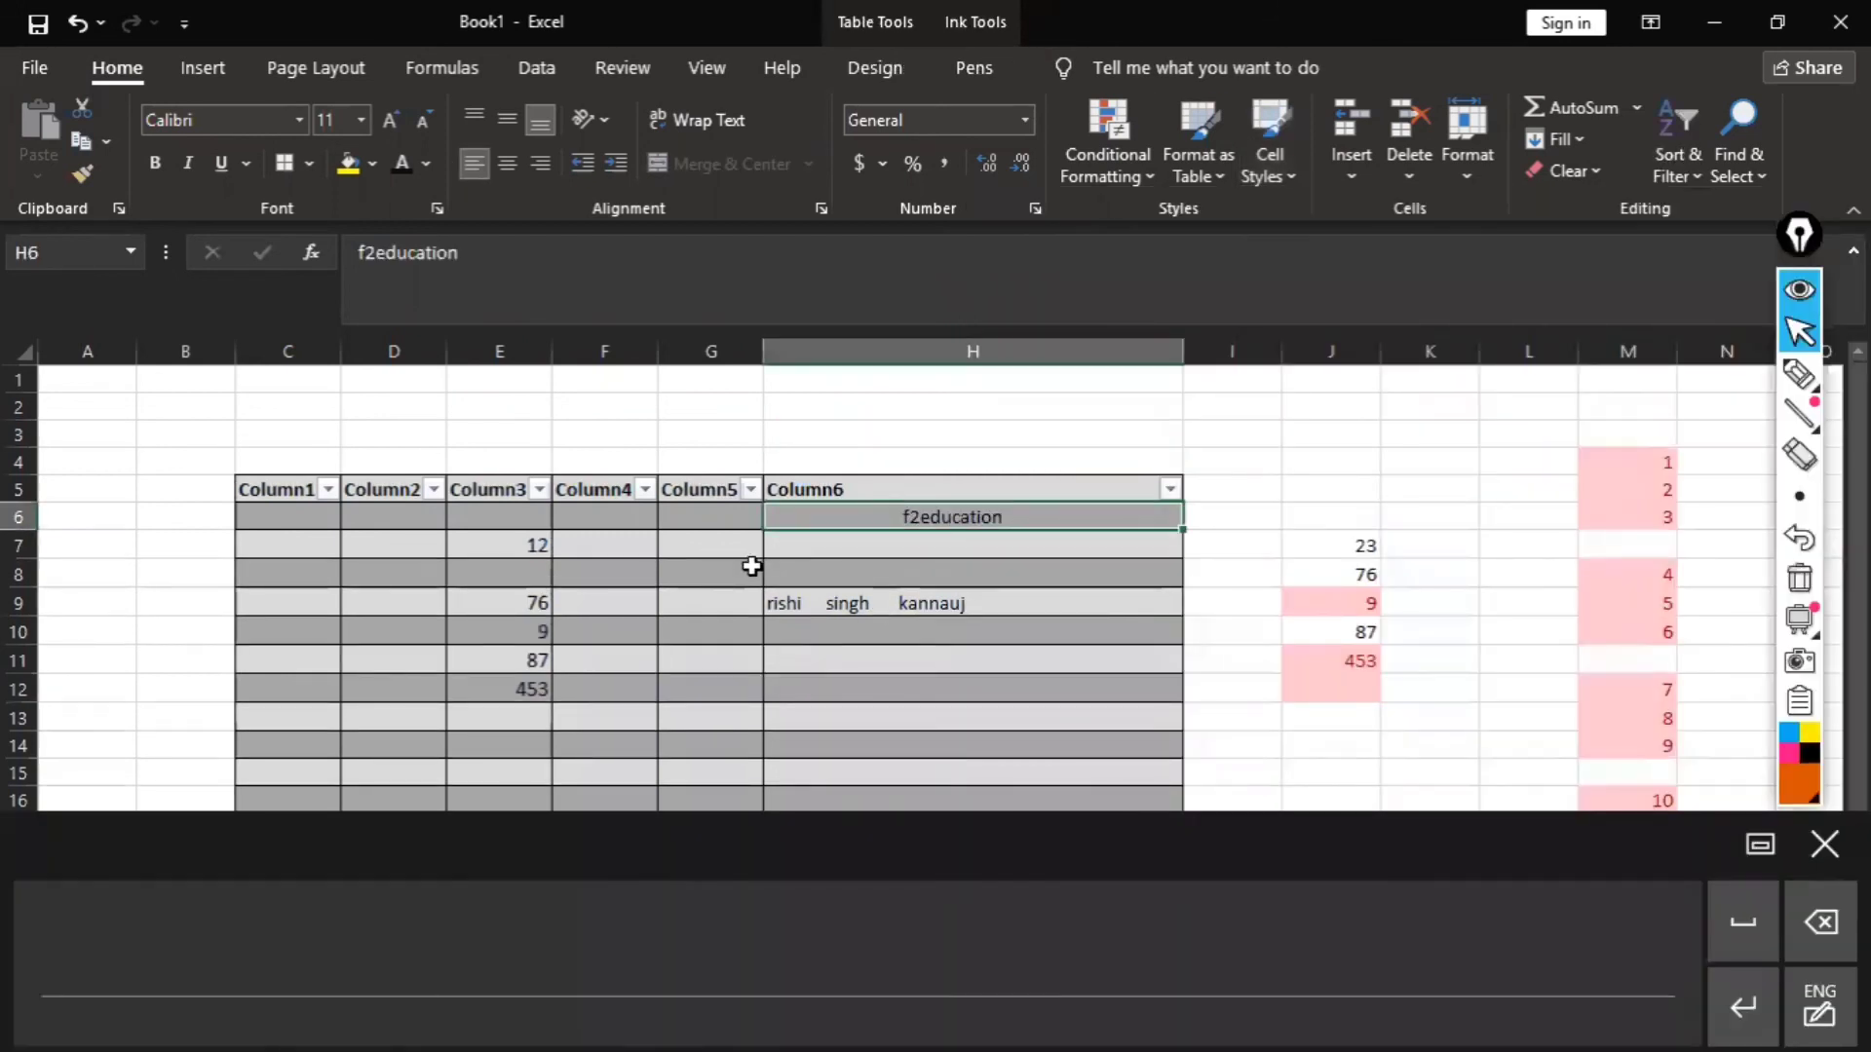
left_click(711, 573)
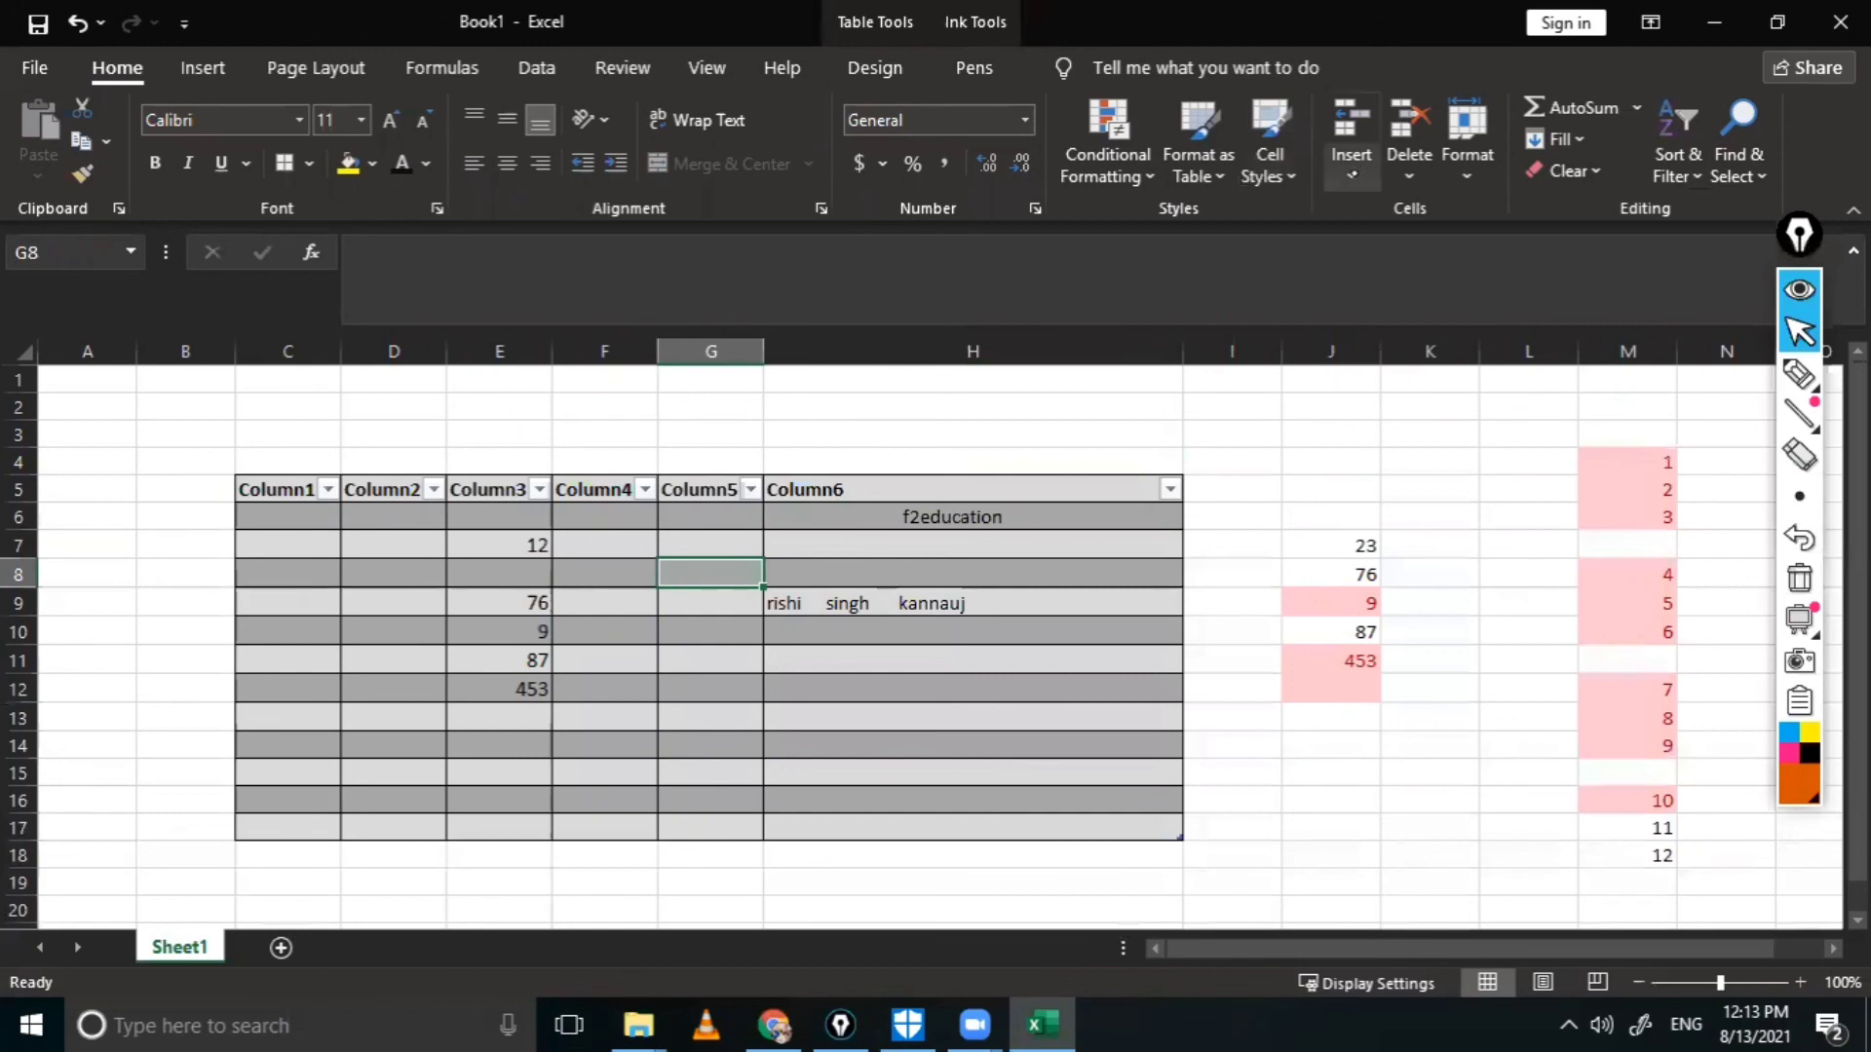
left_click(1351, 177)
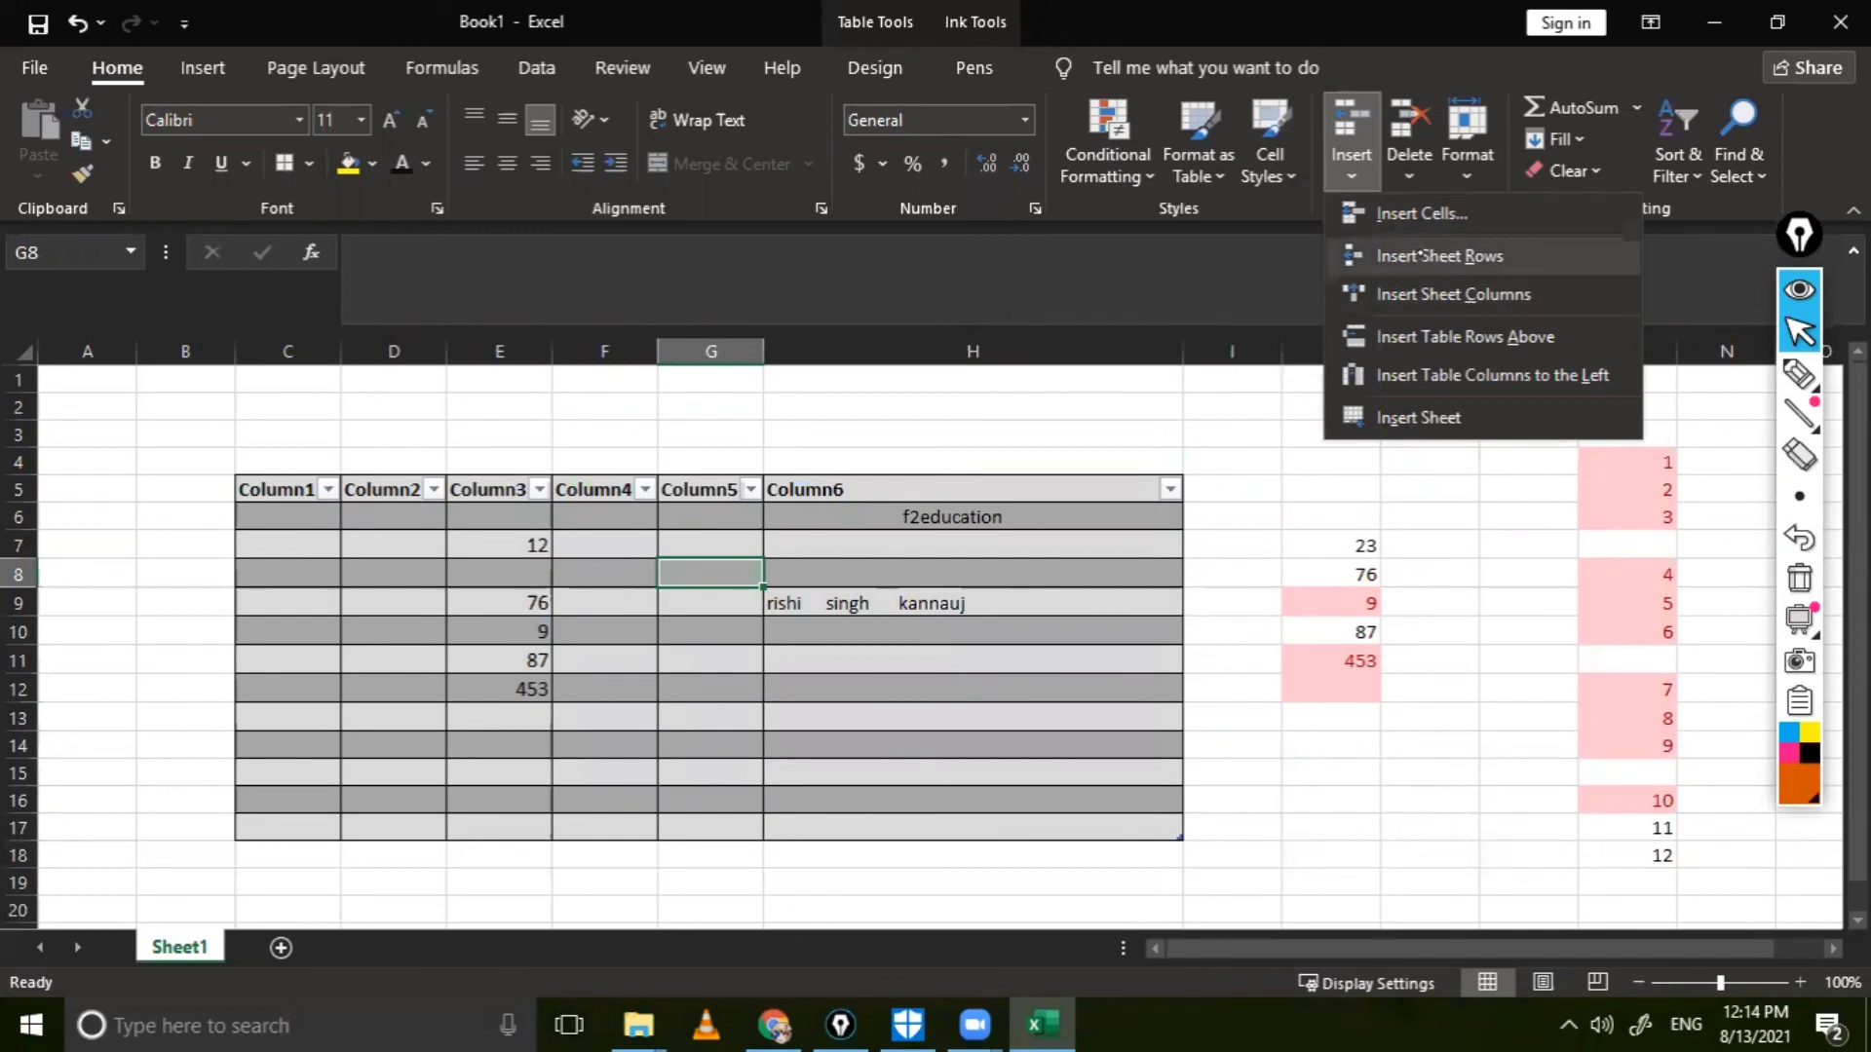
left_click(1410, 255)
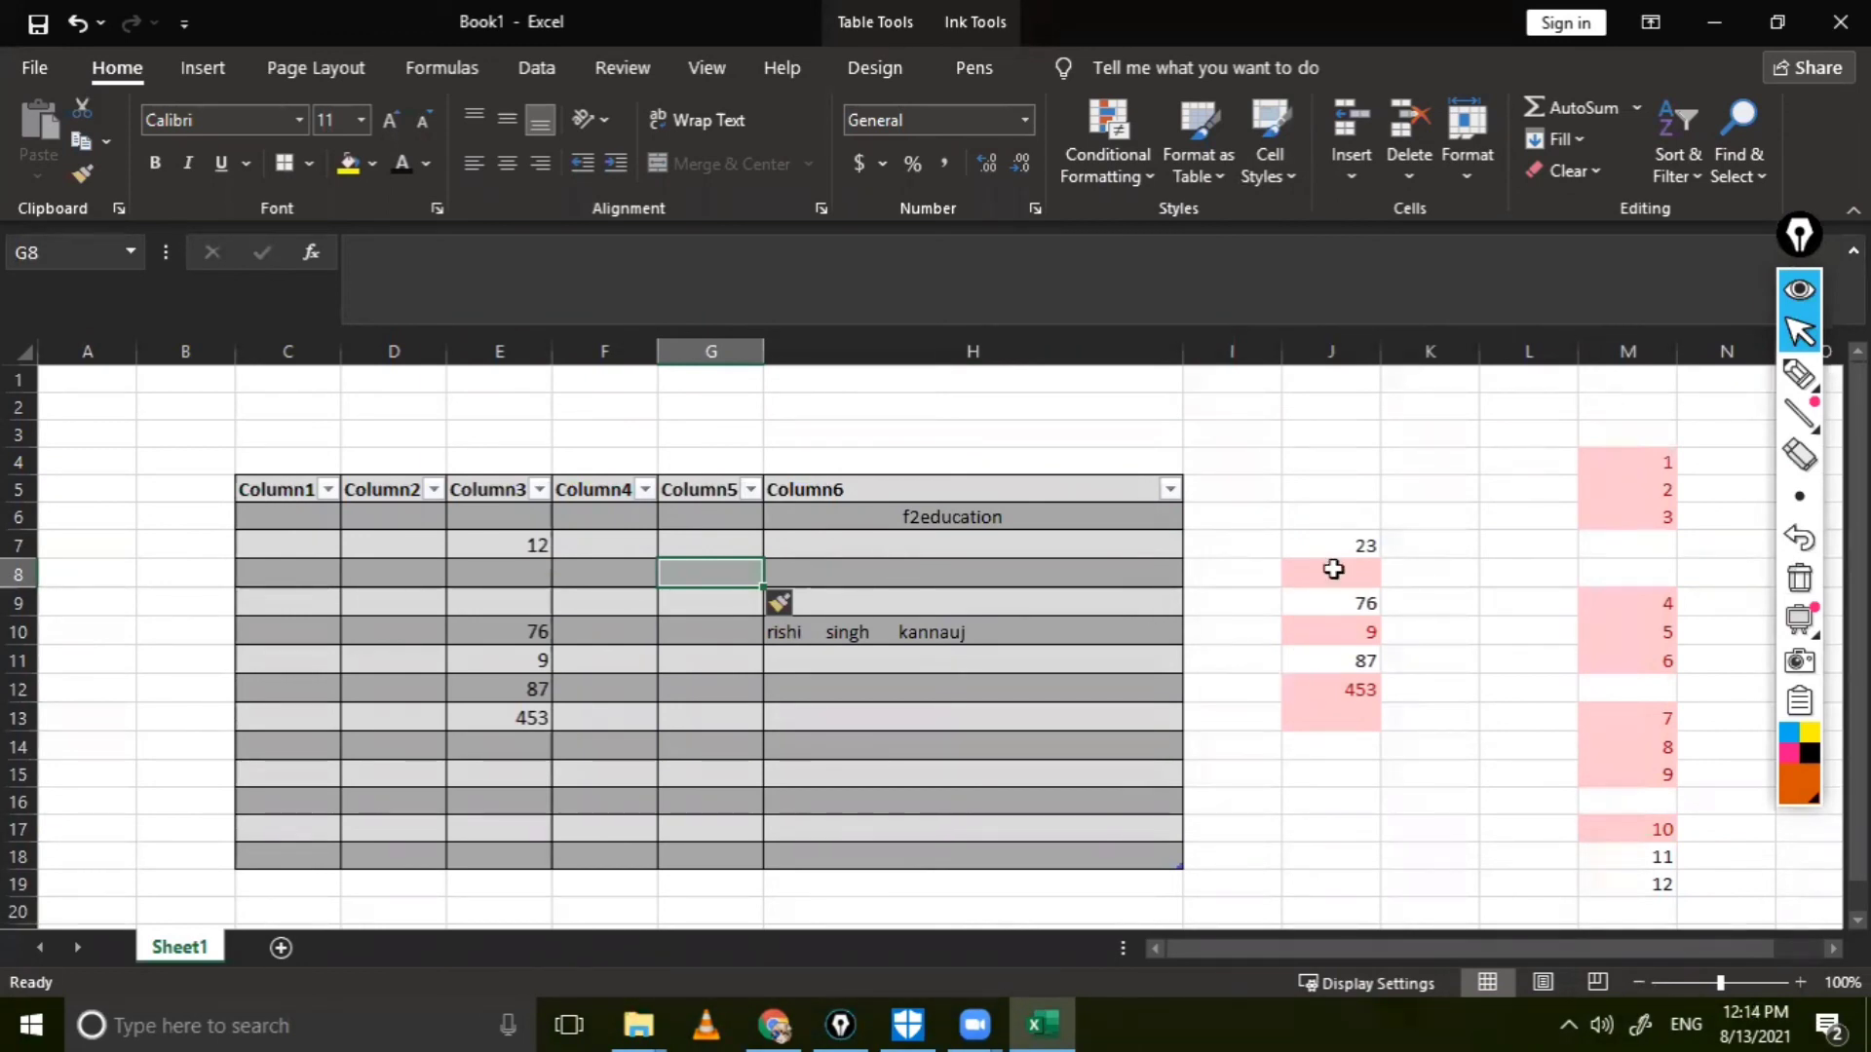
Step: Insert another blank sheet row at row 9 from I9:K9
left_click_drag(1294, 607, 1432, 603)
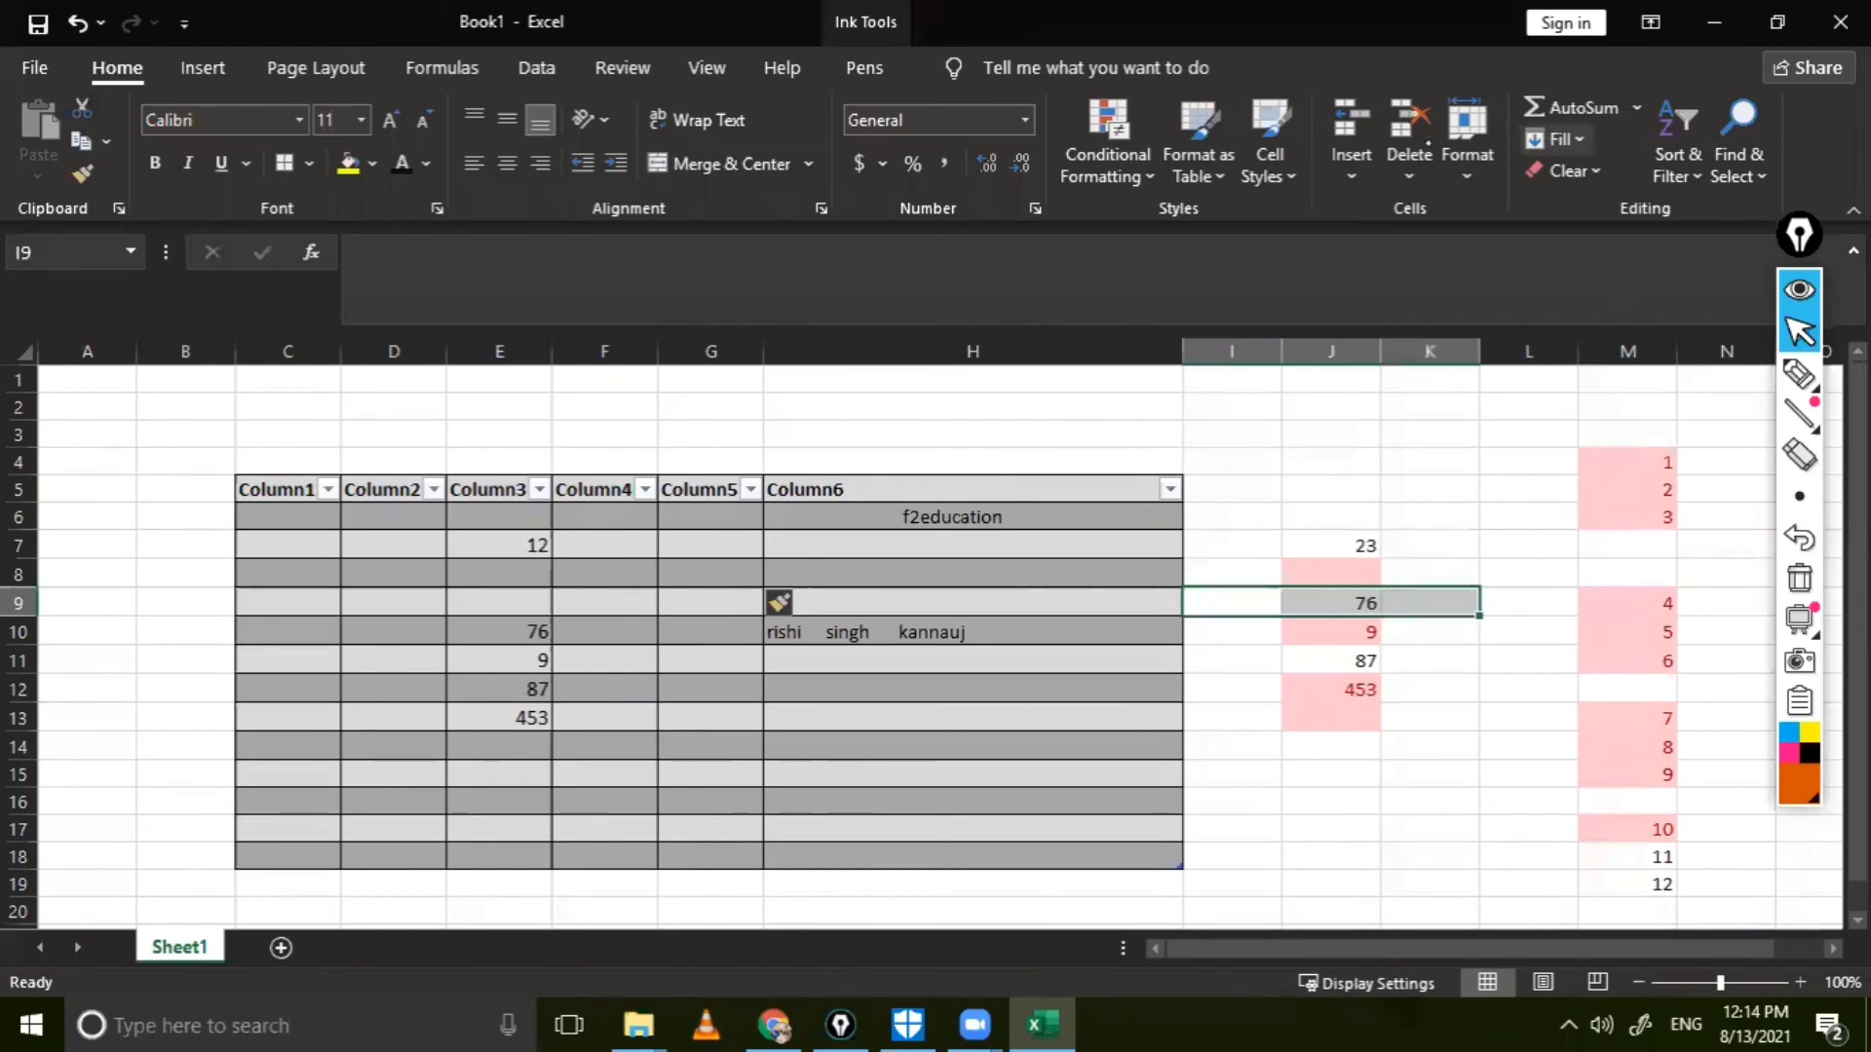
left_click(1351, 170)
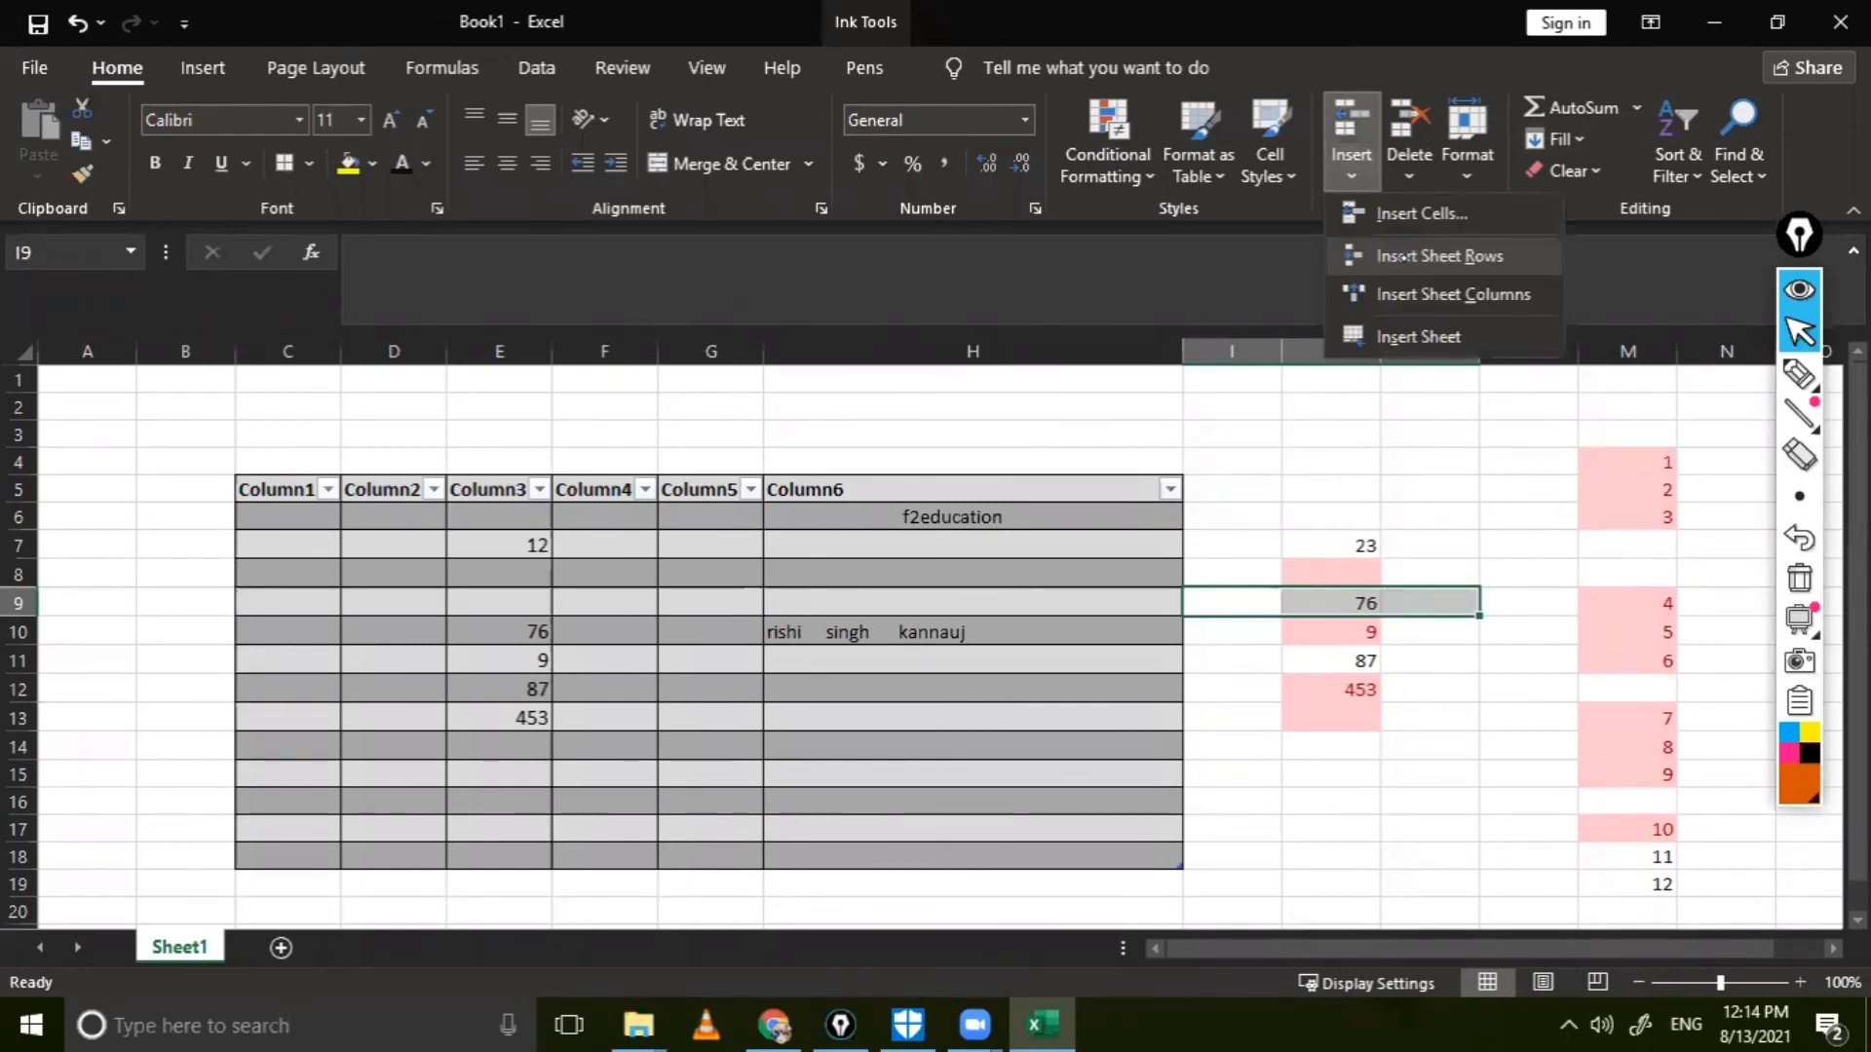
left_click(1413, 256)
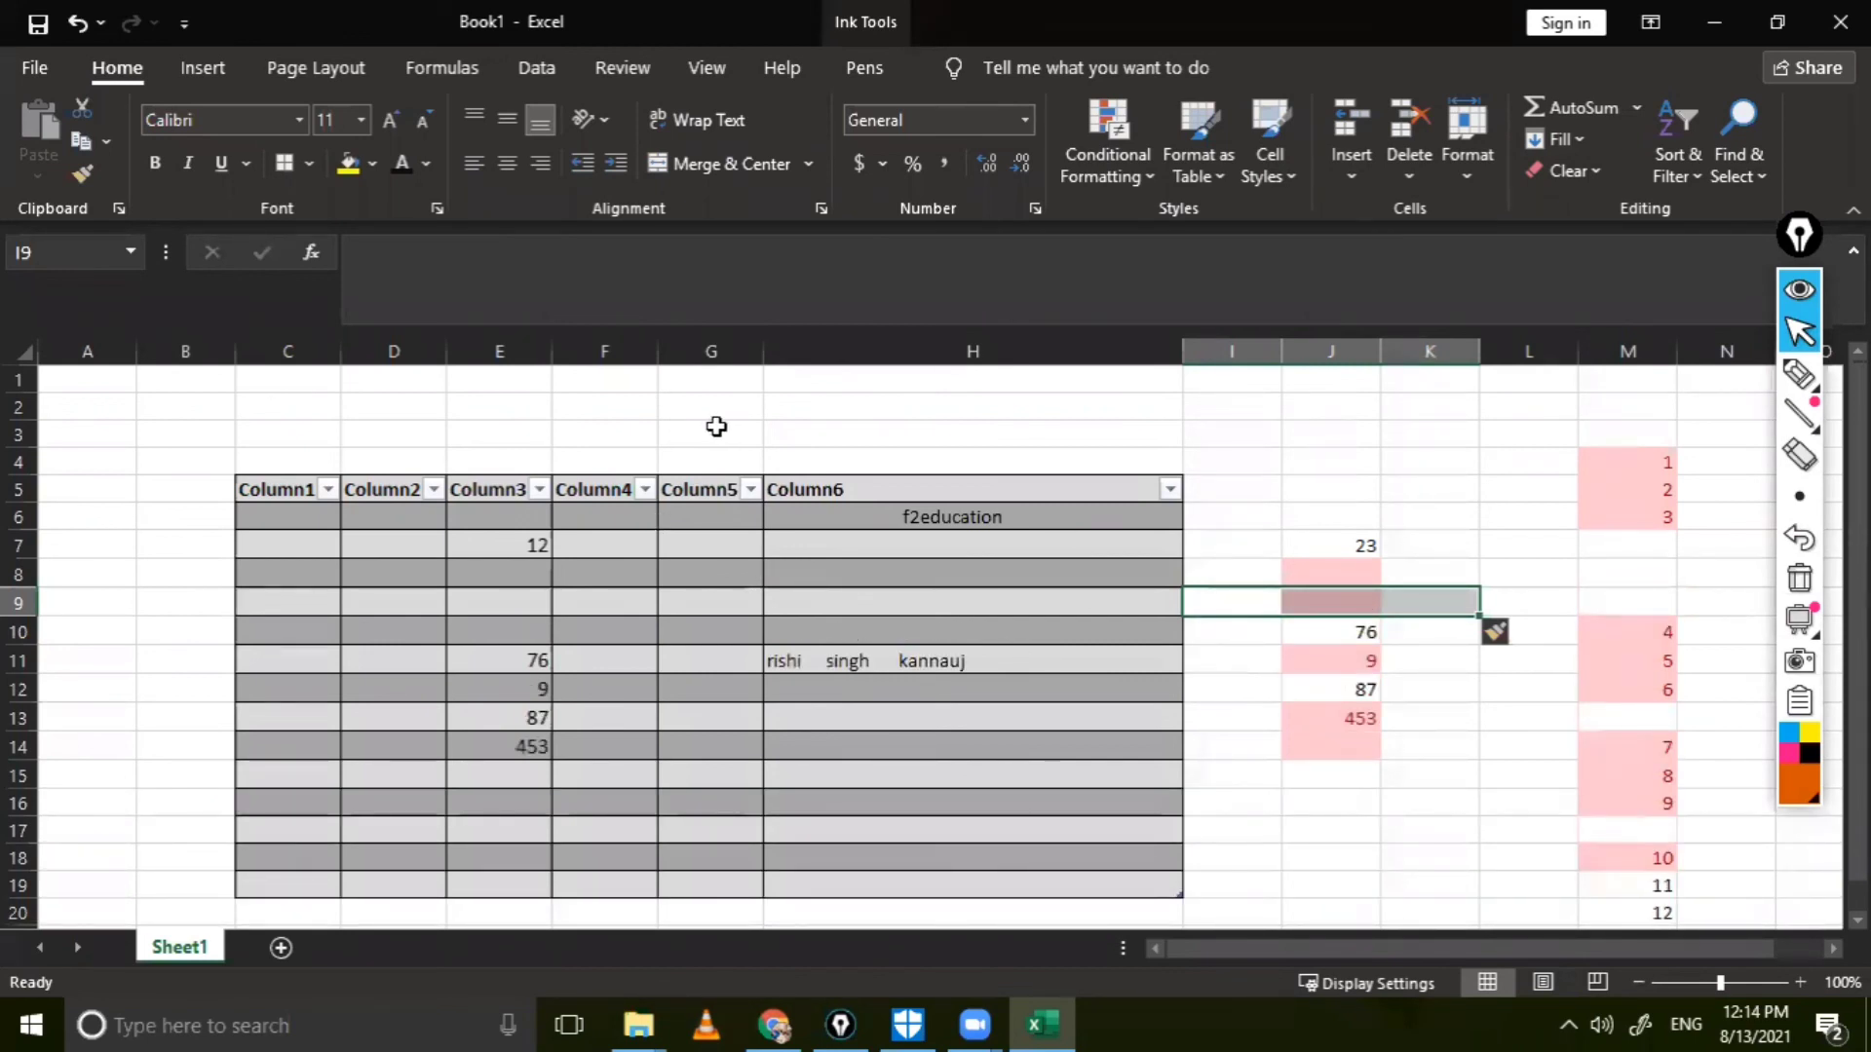
Step: Insert a new sheet column at G so Table1 spans C5:I19
left_click_drag(710, 434, 710, 887)
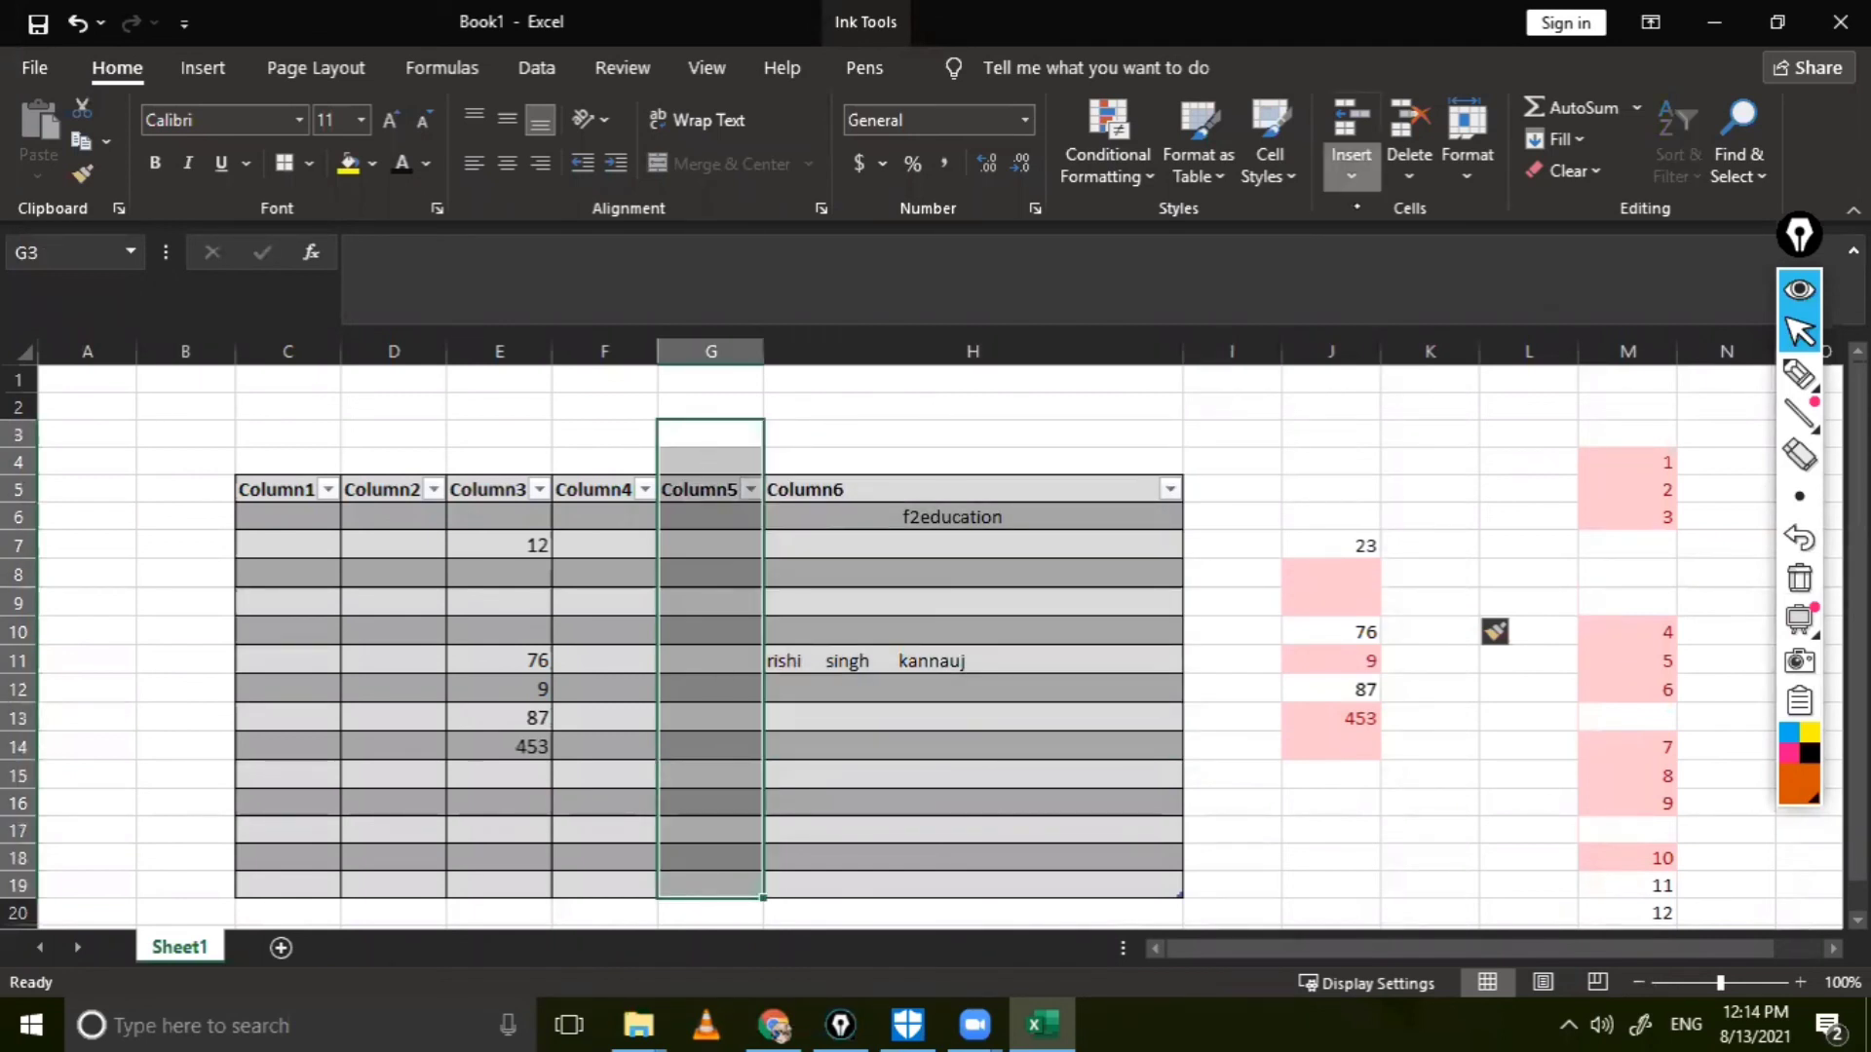
left_click(1411, 292)
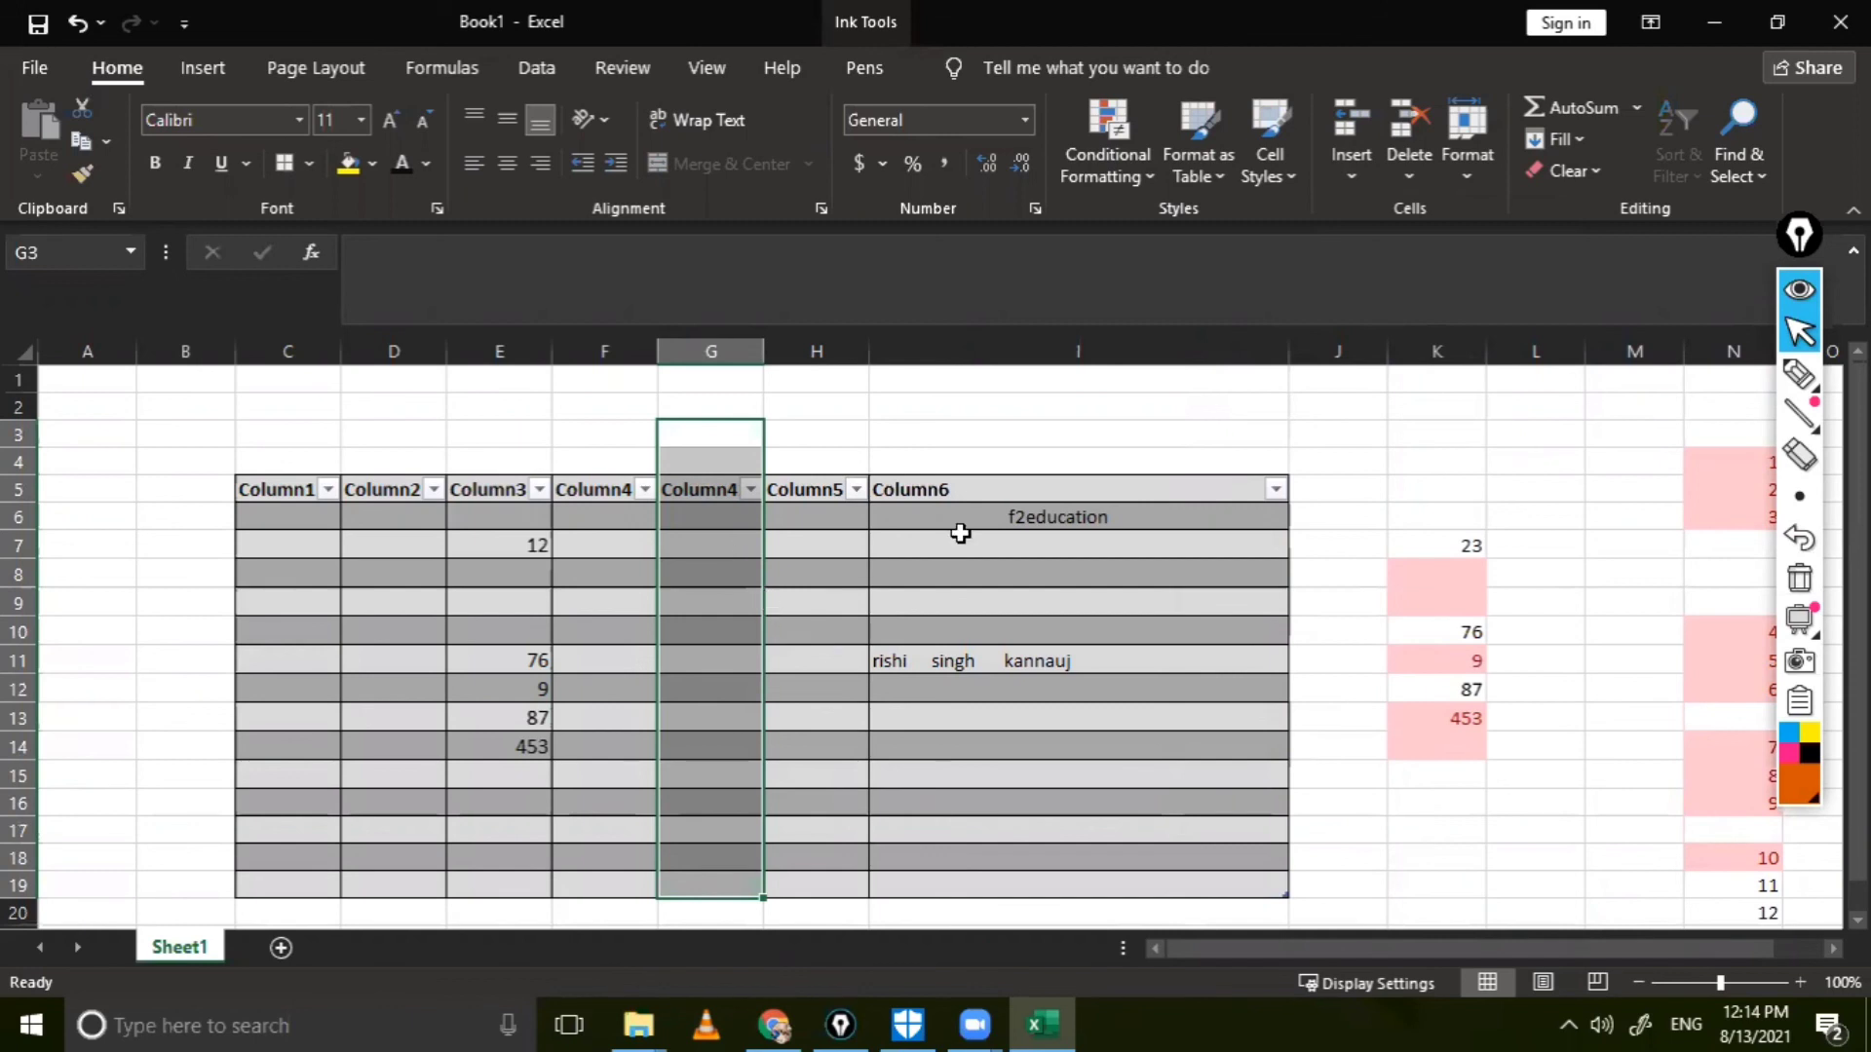
left_click(1185, 429)
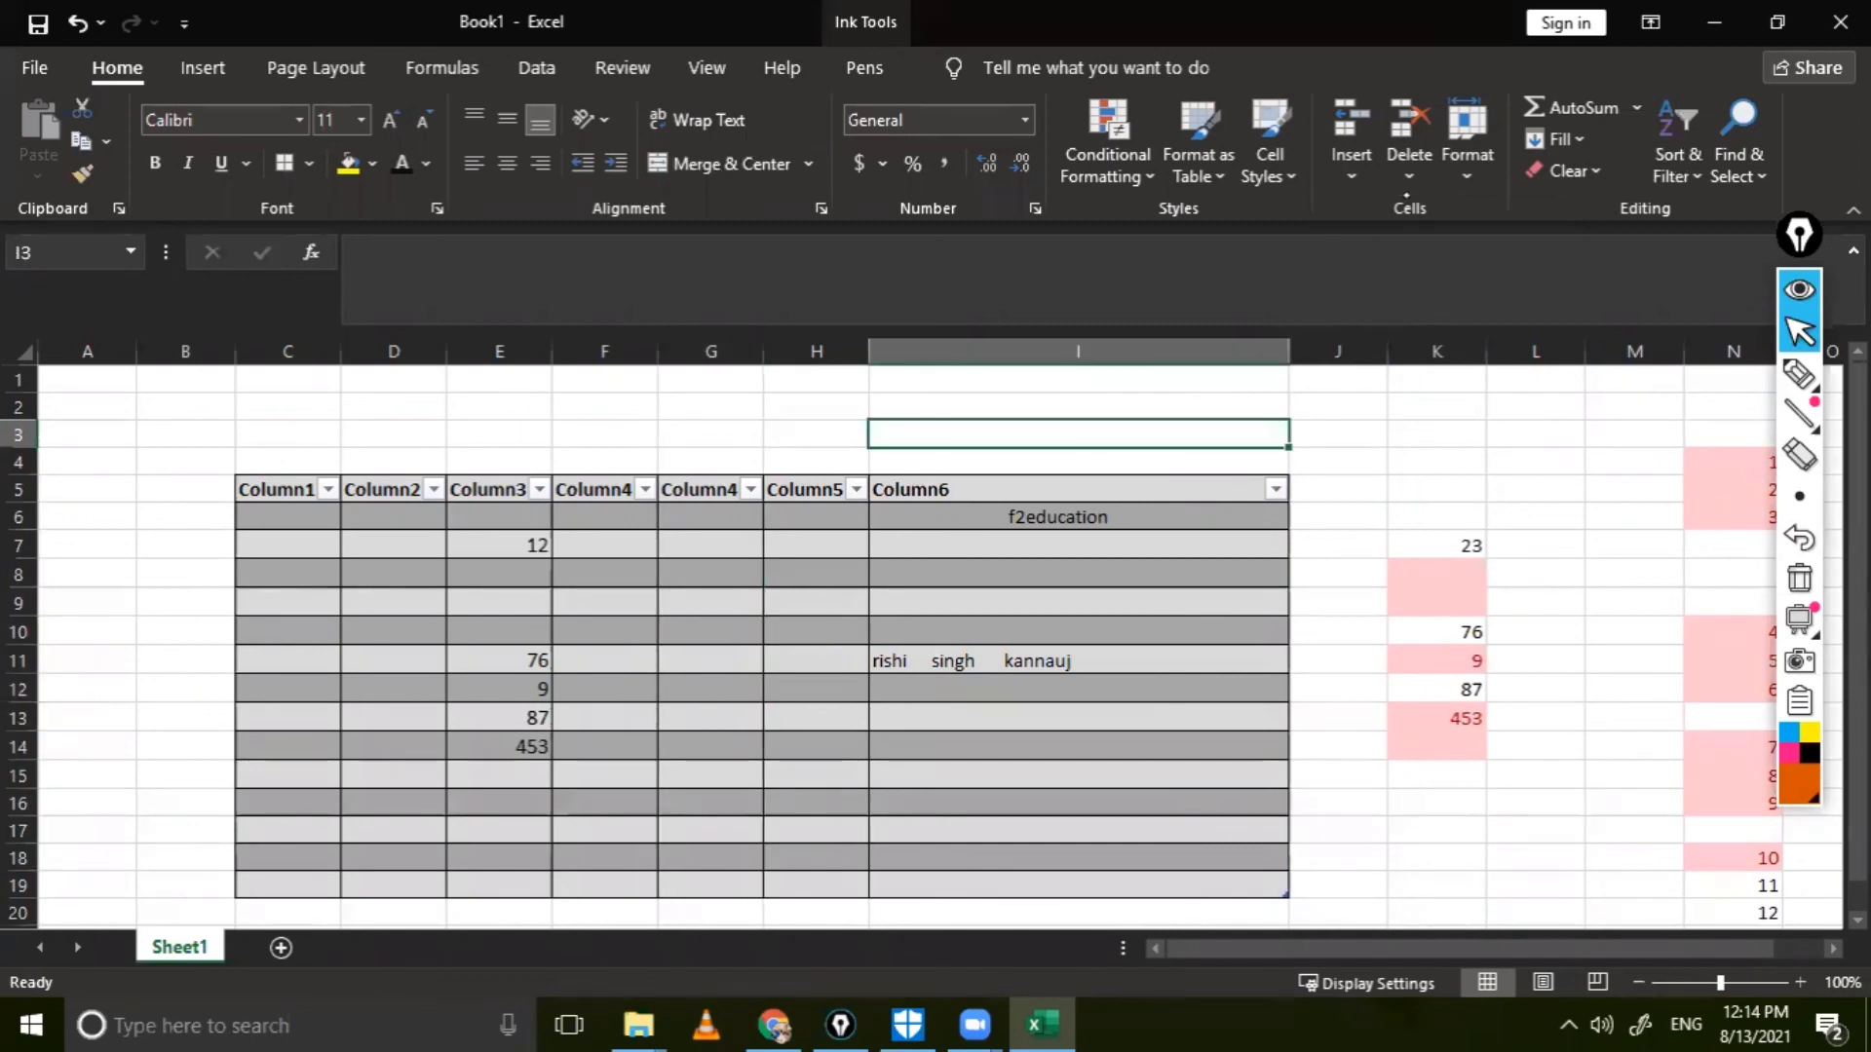
Step: Open and close the Delete and Format dropdowns without changing anything
left_click(1409, 161)
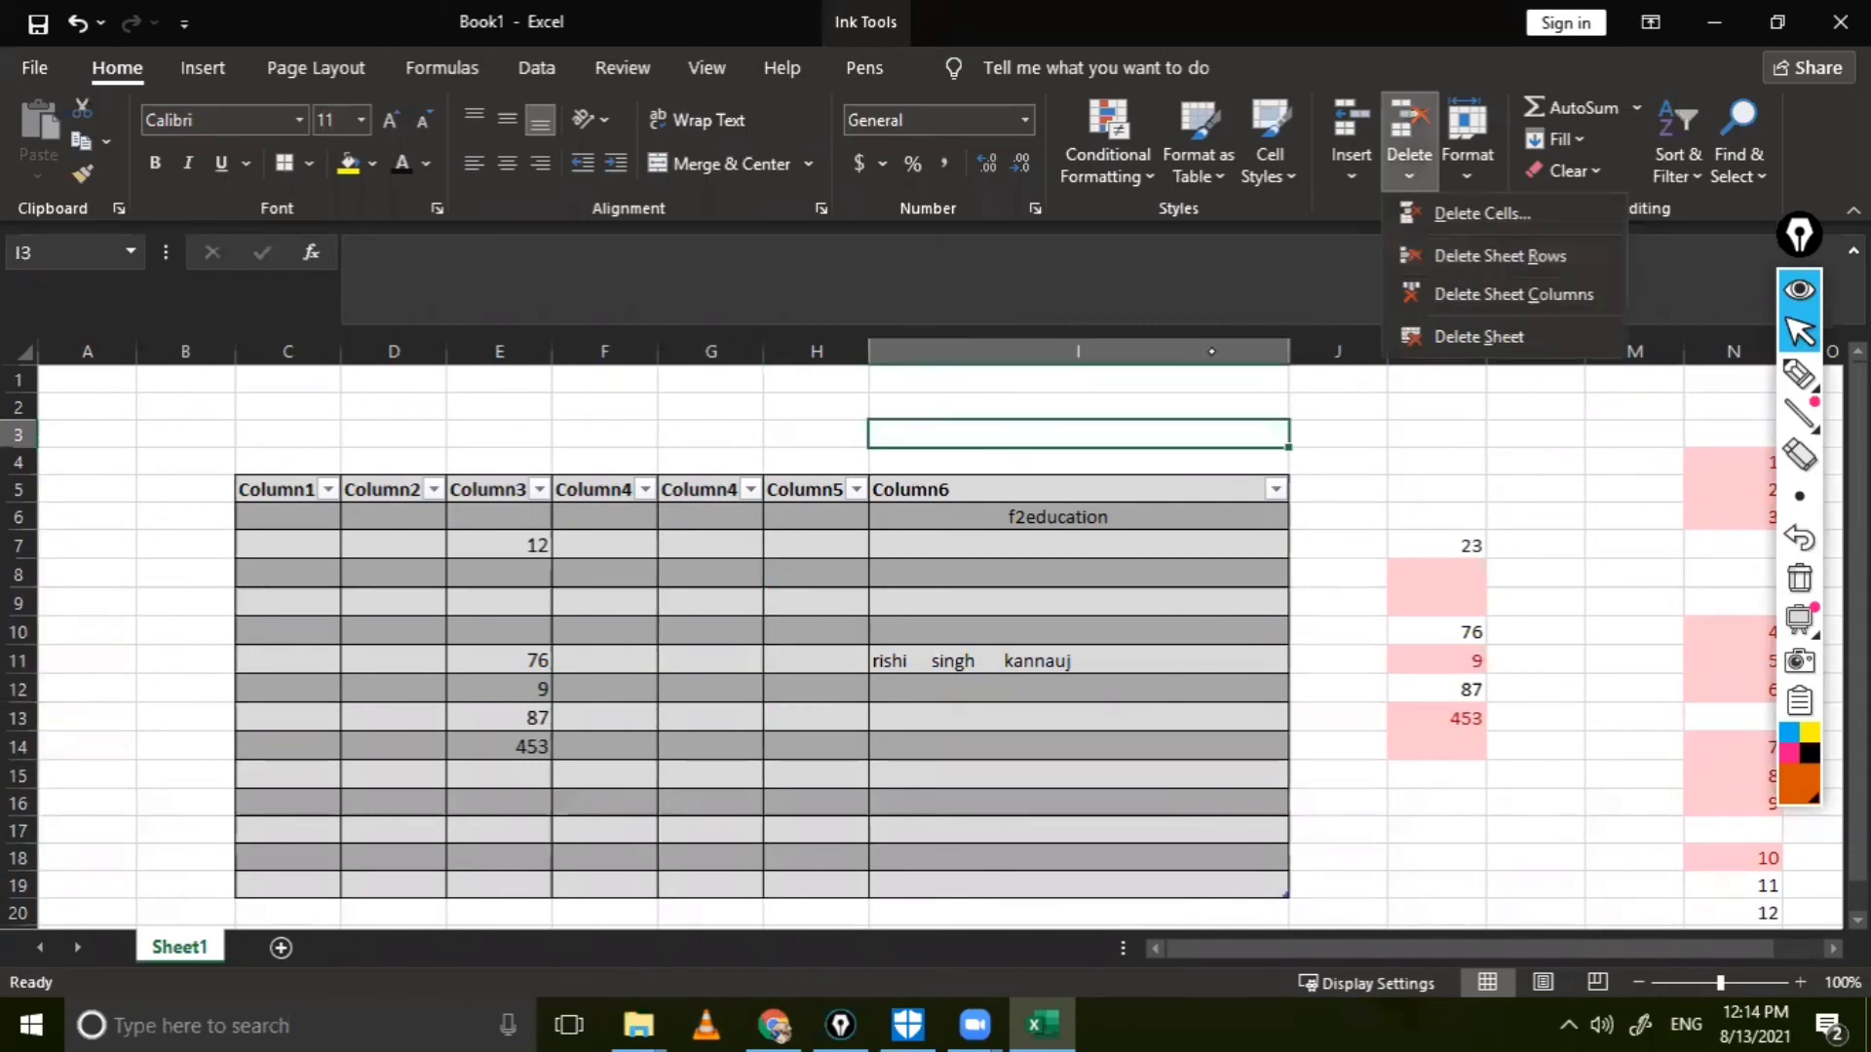
left_click(1217, 395)
left_click(1468, 146)
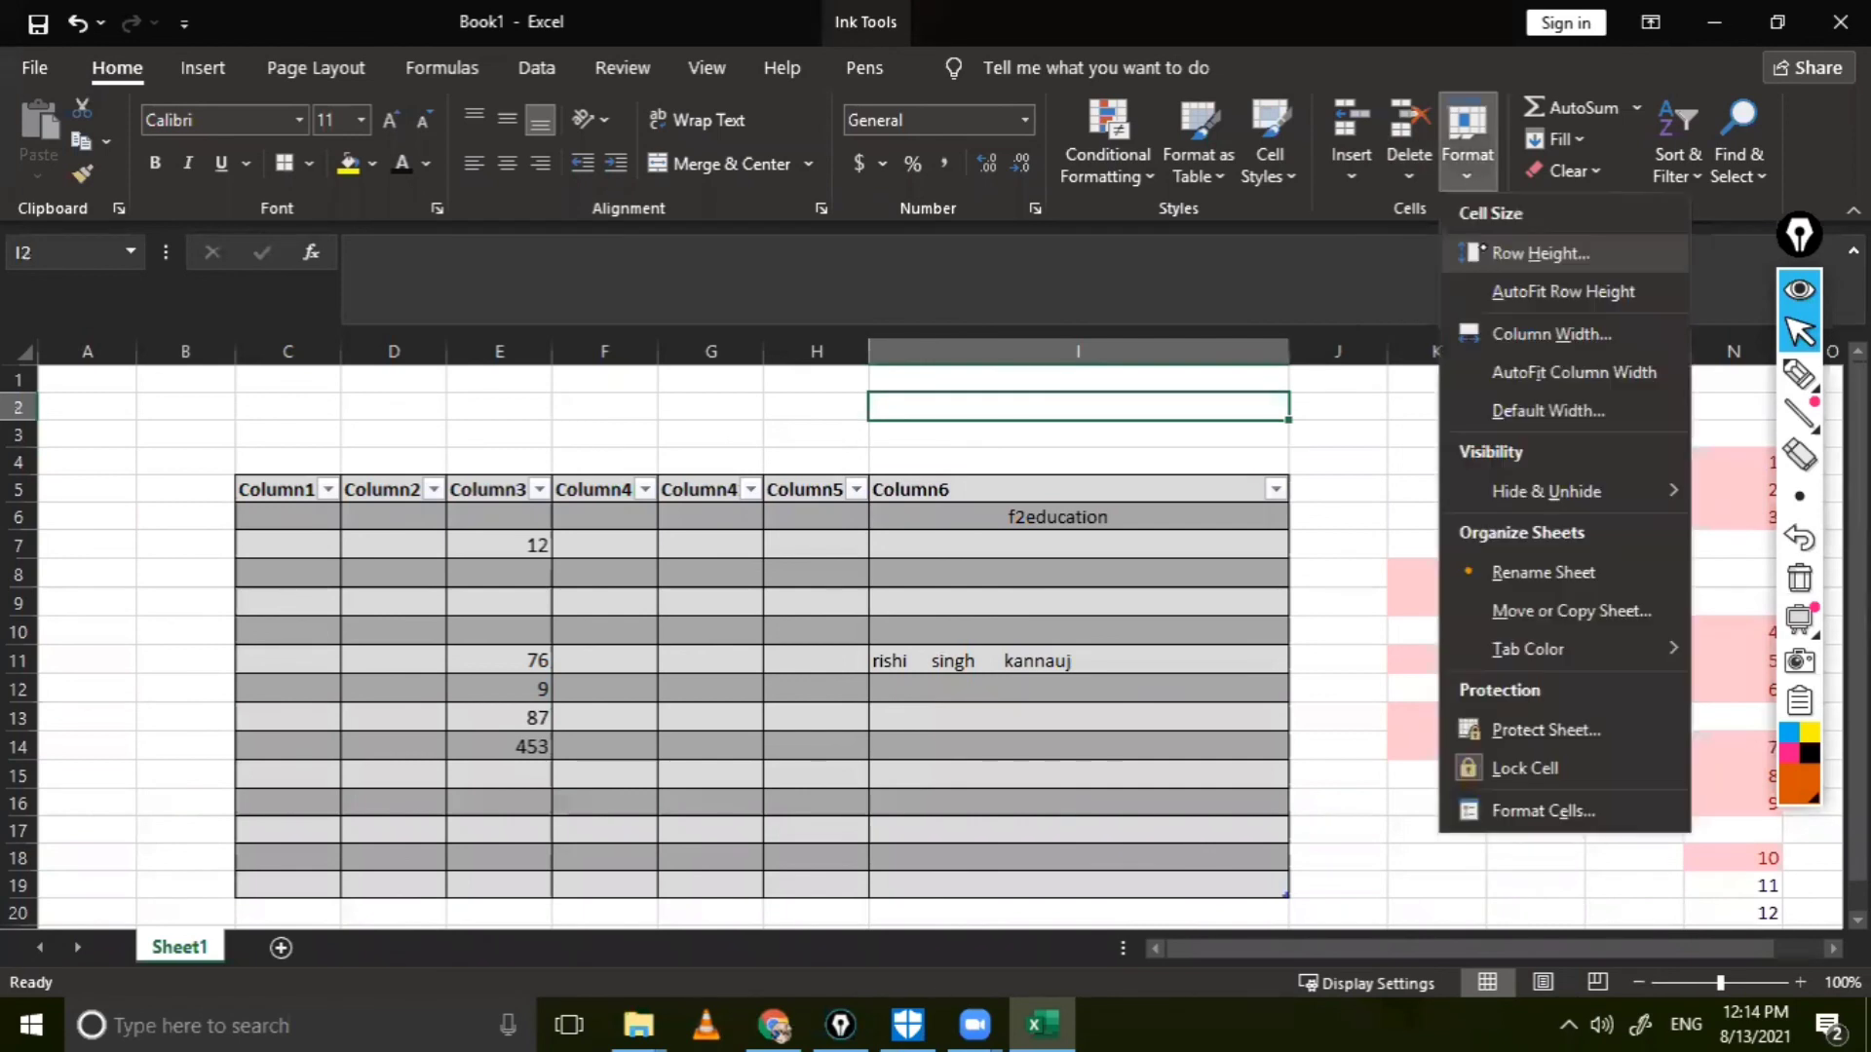
left_click(1317, 511)
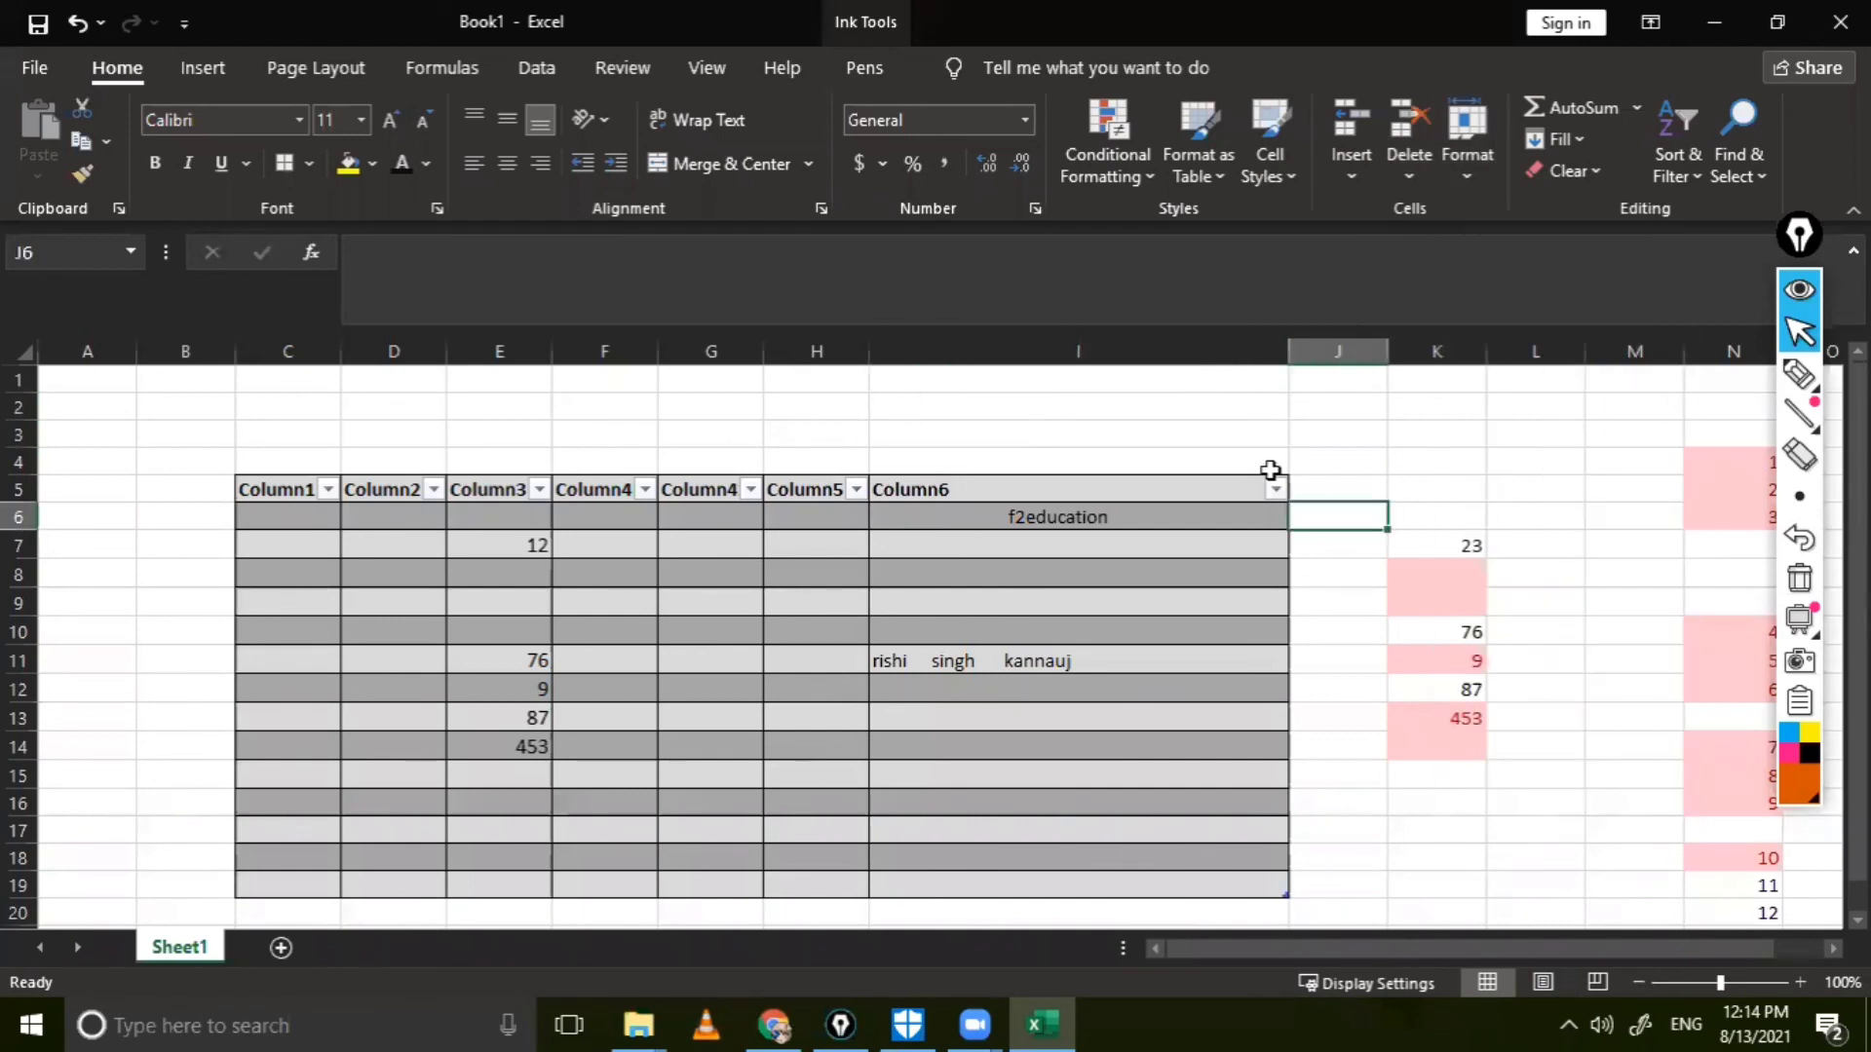